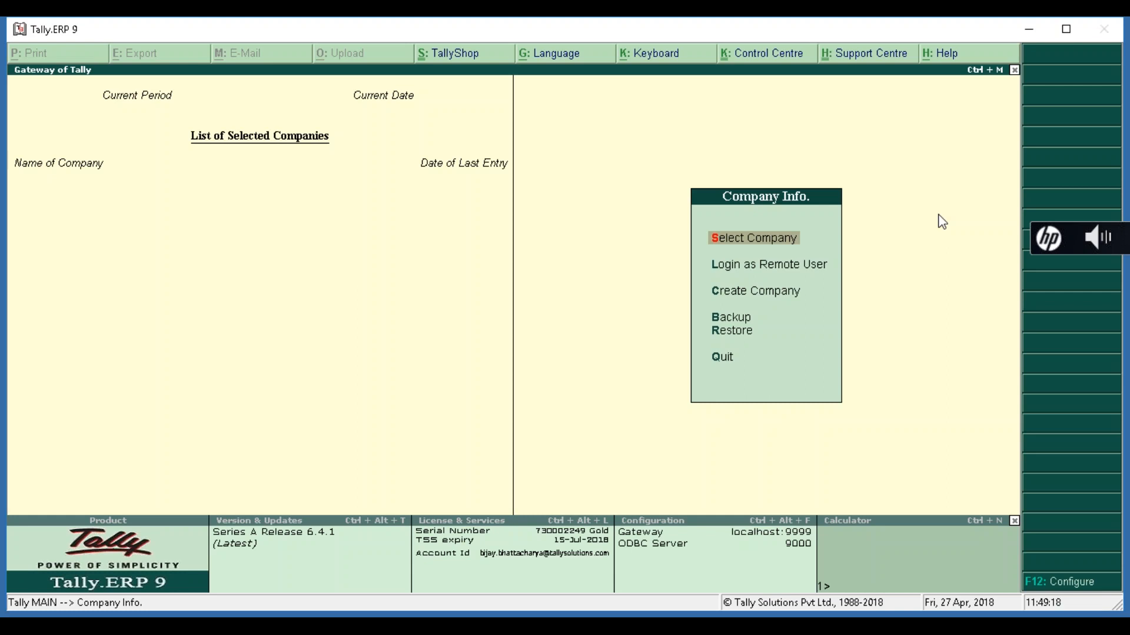
pyautogui.press('Down')
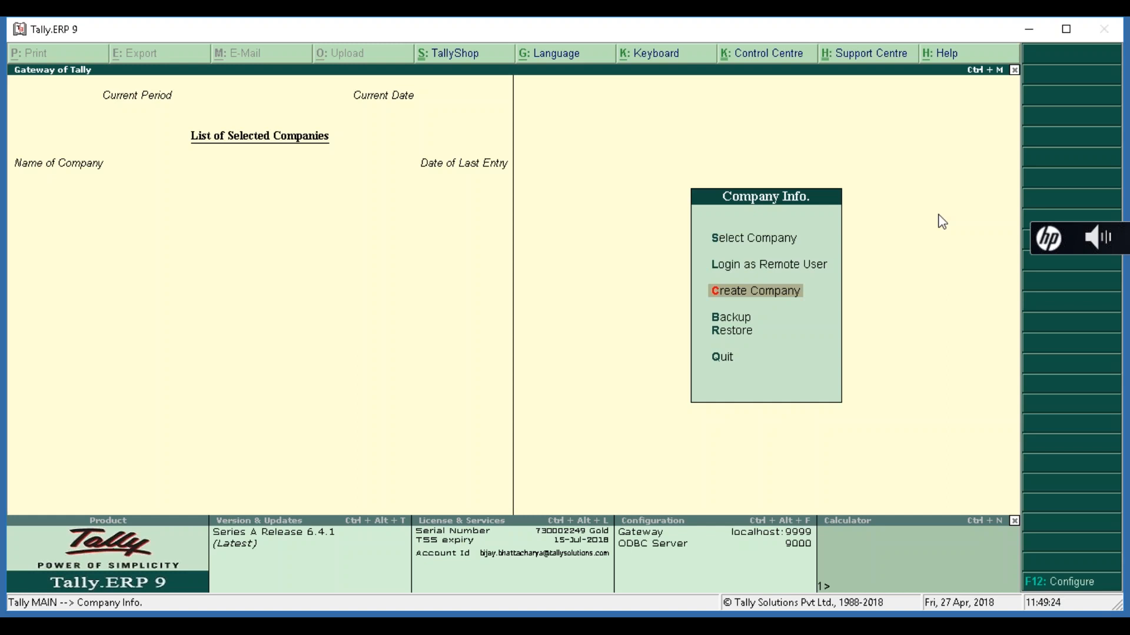
# - Start a new company named Apex Infotech, located in India, state Karnataka
pyautogui.press('Return')
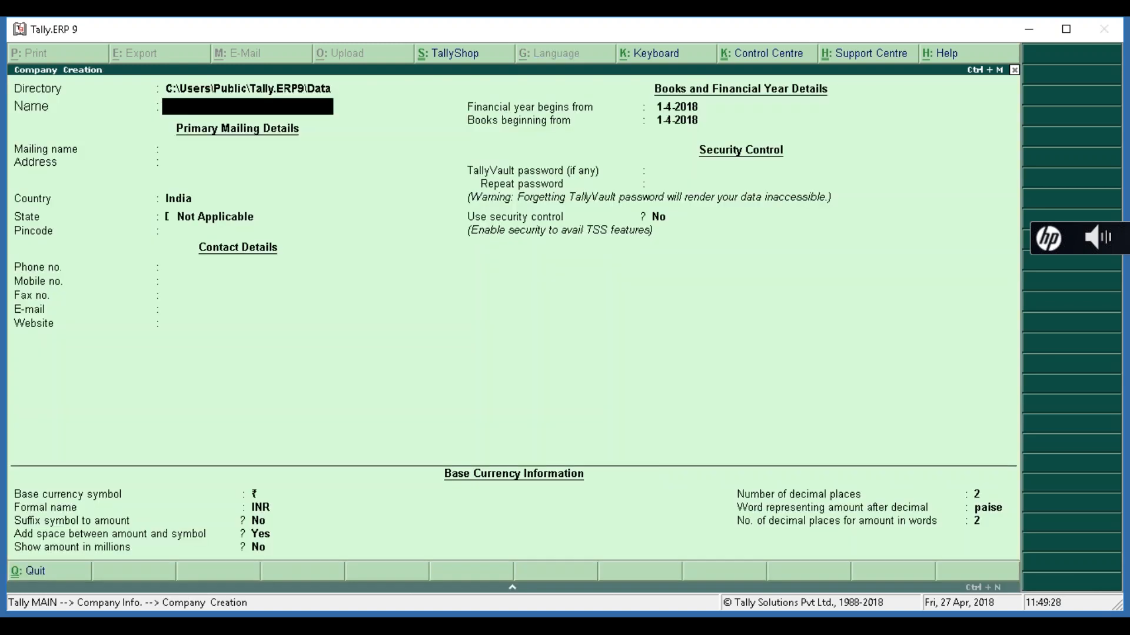
pyautogui.write('Apex Infotech')
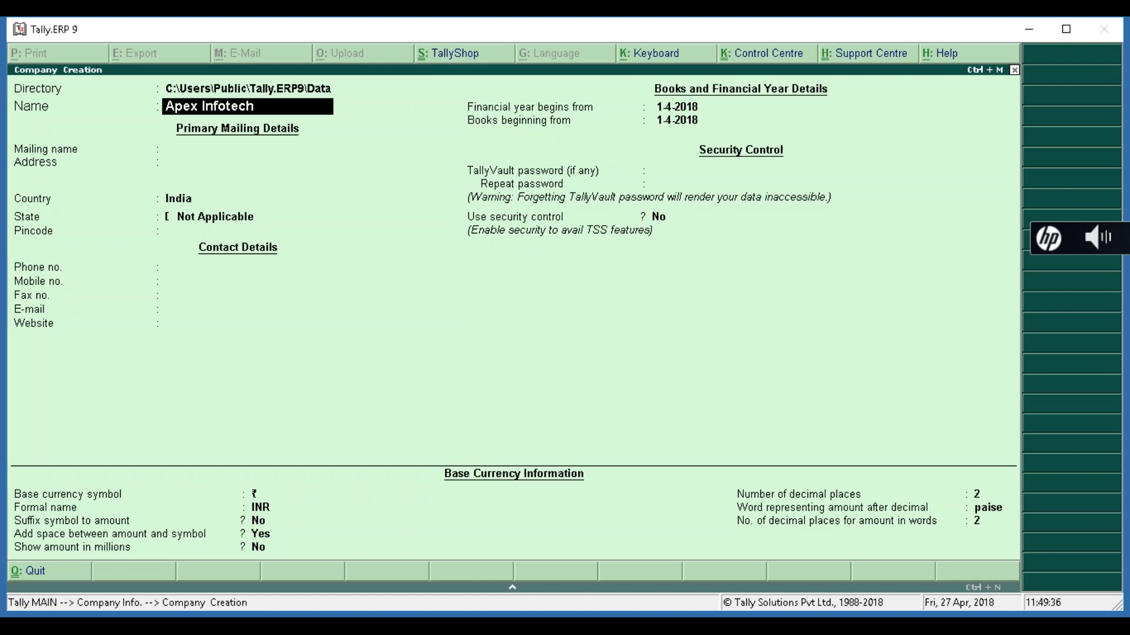
pyautogui.press('Return')
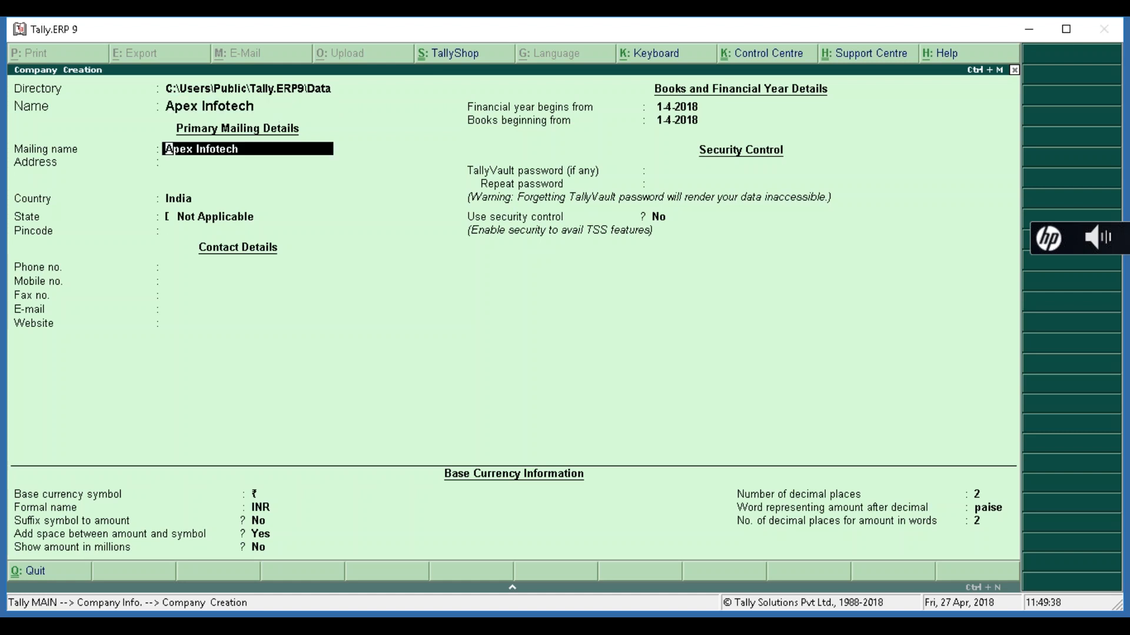
pyautogui.press('Return')
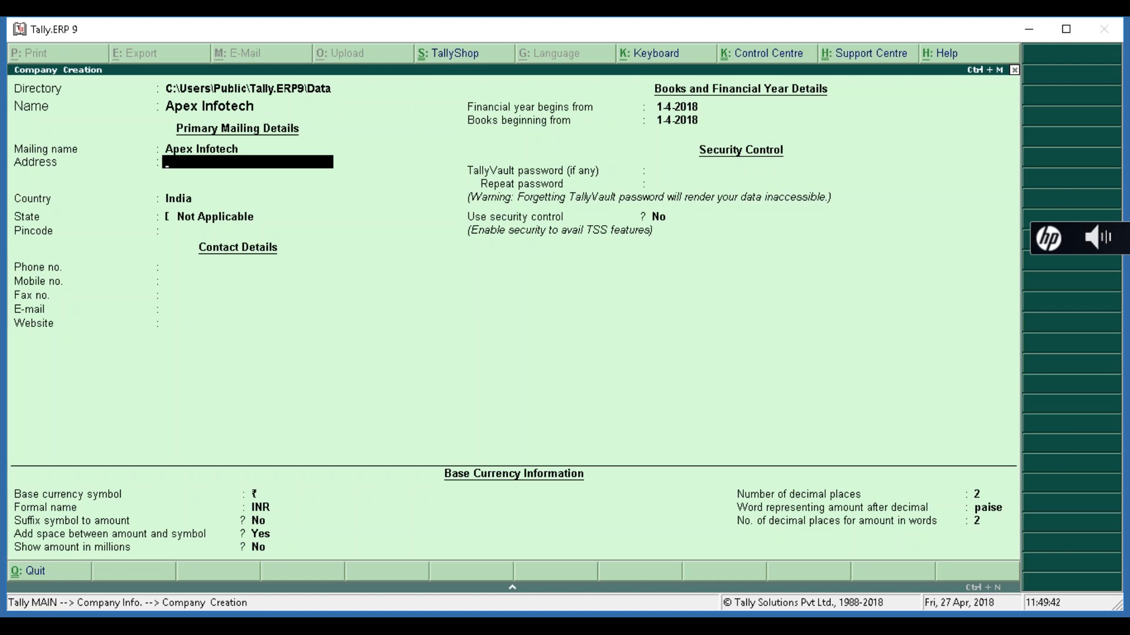
pyautogui.press('Return')
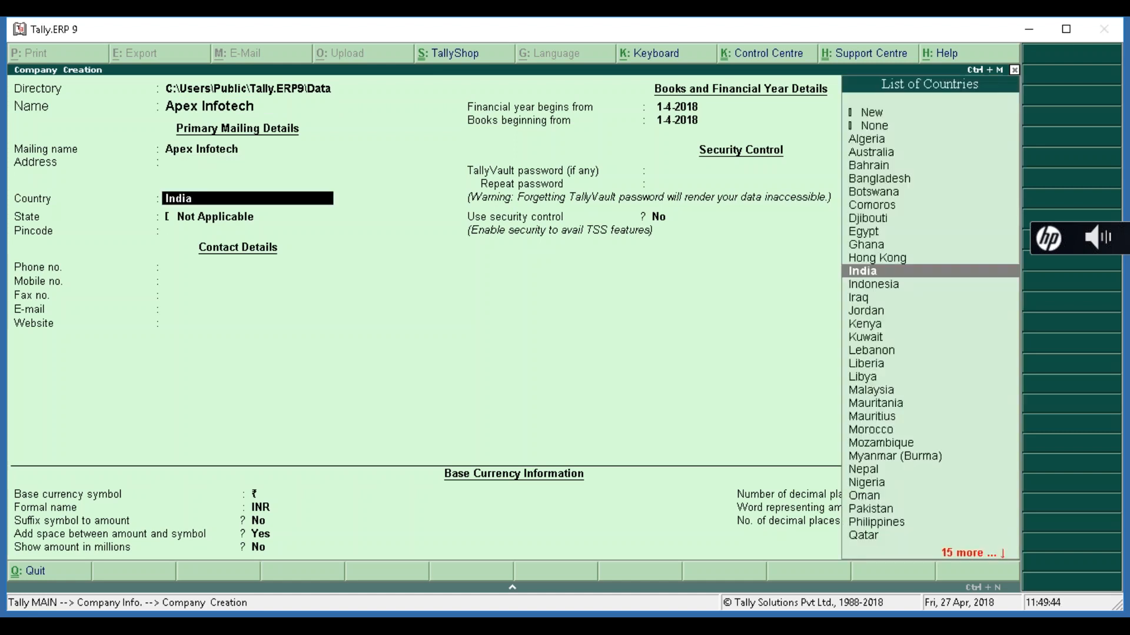
pyautogui.press('Return')
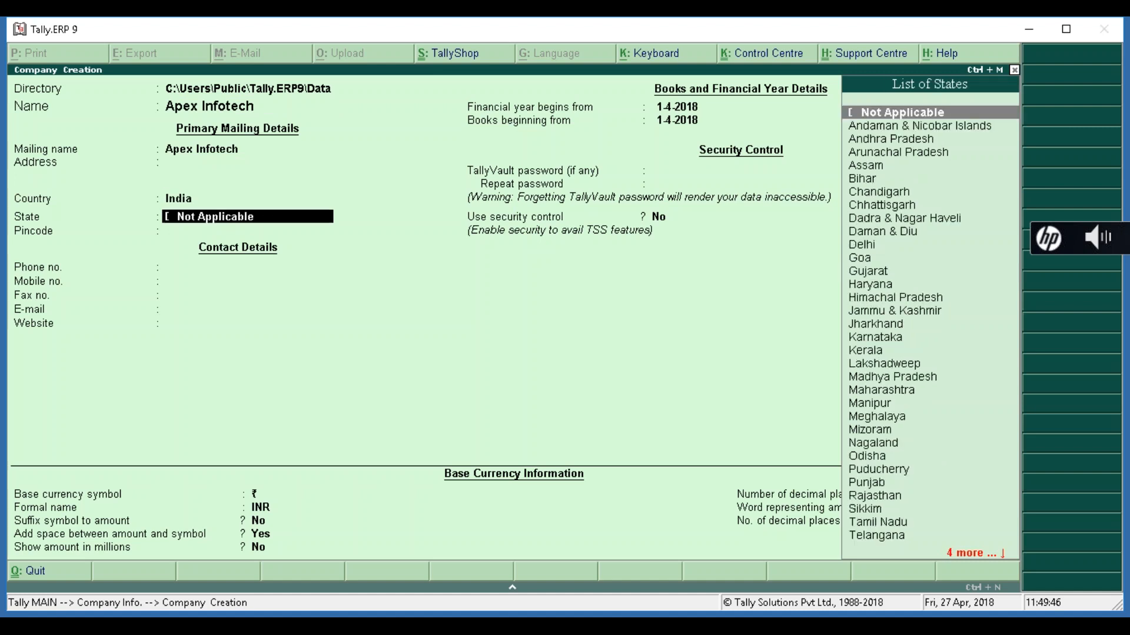
pyautogui.write('Ka')
pyautogui.press('Return')
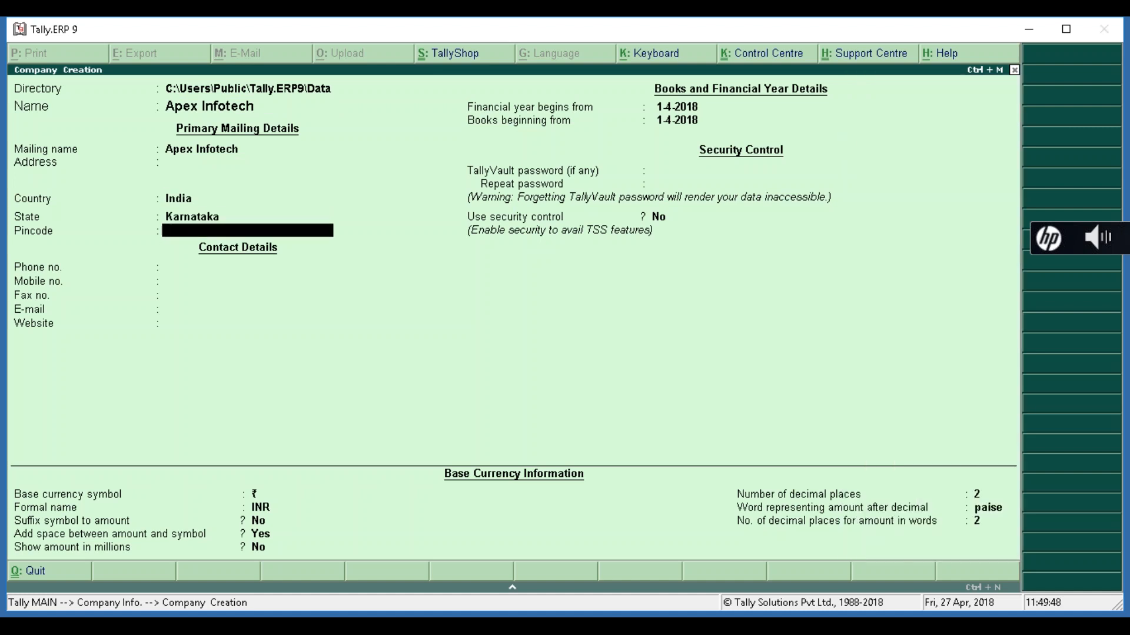
# - Keep 1-4-2018 as the financial year and books start date, and save the company
pyautogui.press('Return')
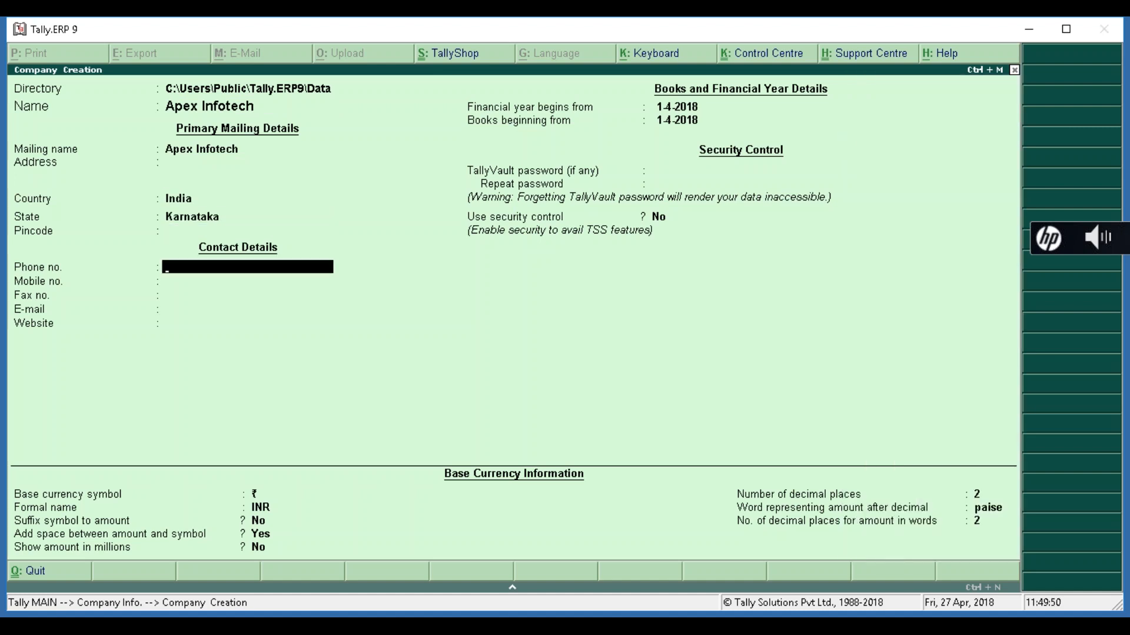
pyautogui.press('Return')
pyautogui.press('Return')
pyautogui.press('Return')
pyautogui.press('Return')
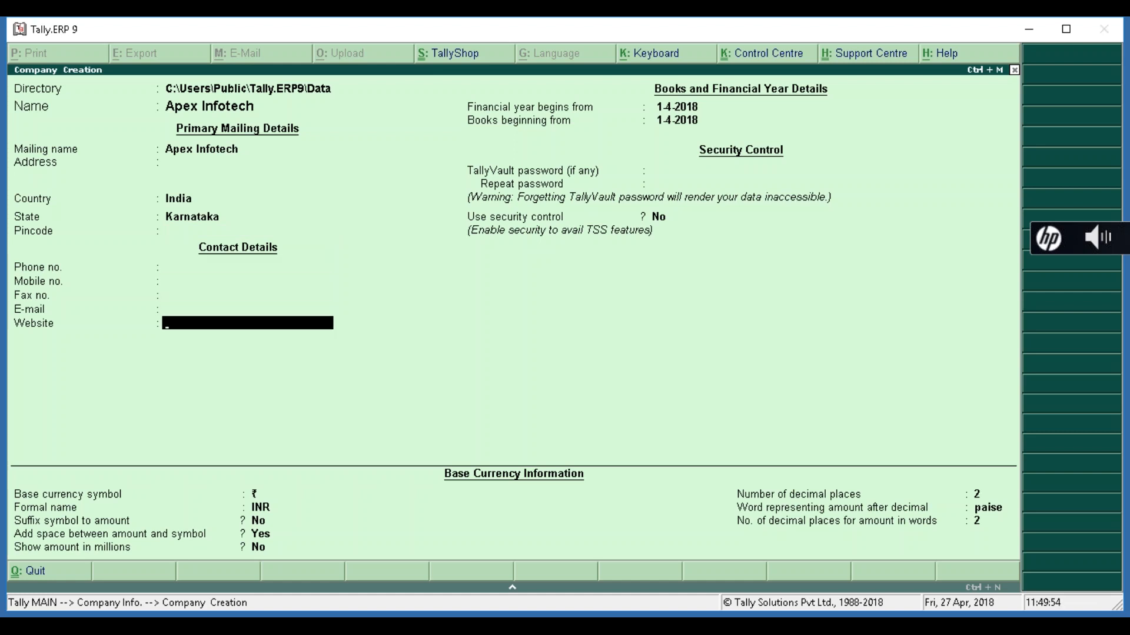
pyautogui.press('Return')
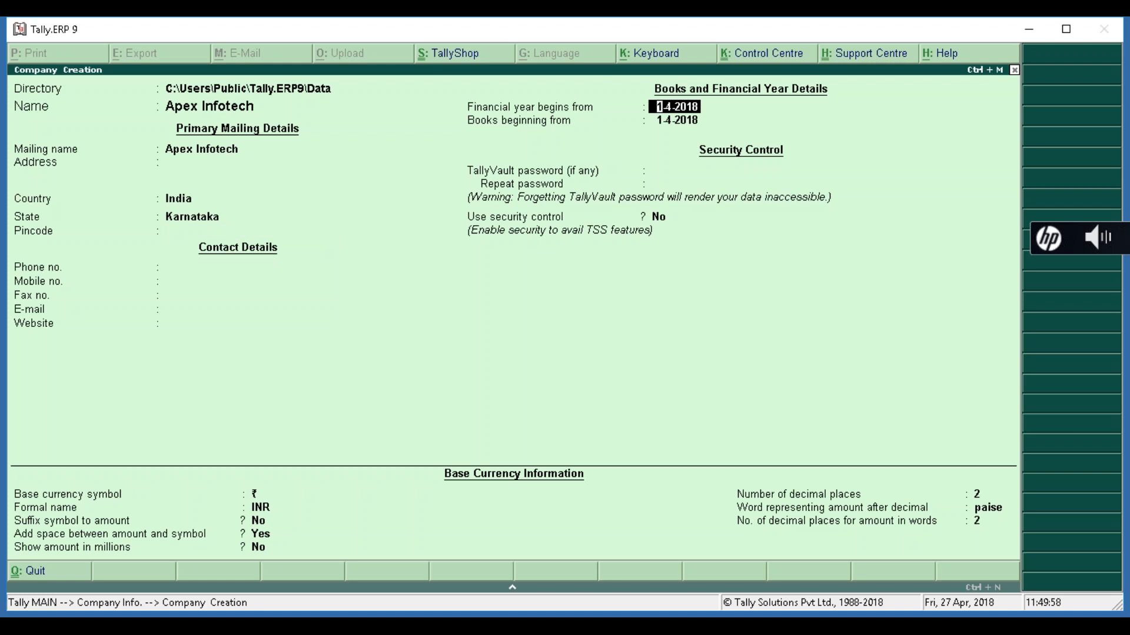
pyautogui.press('Return')
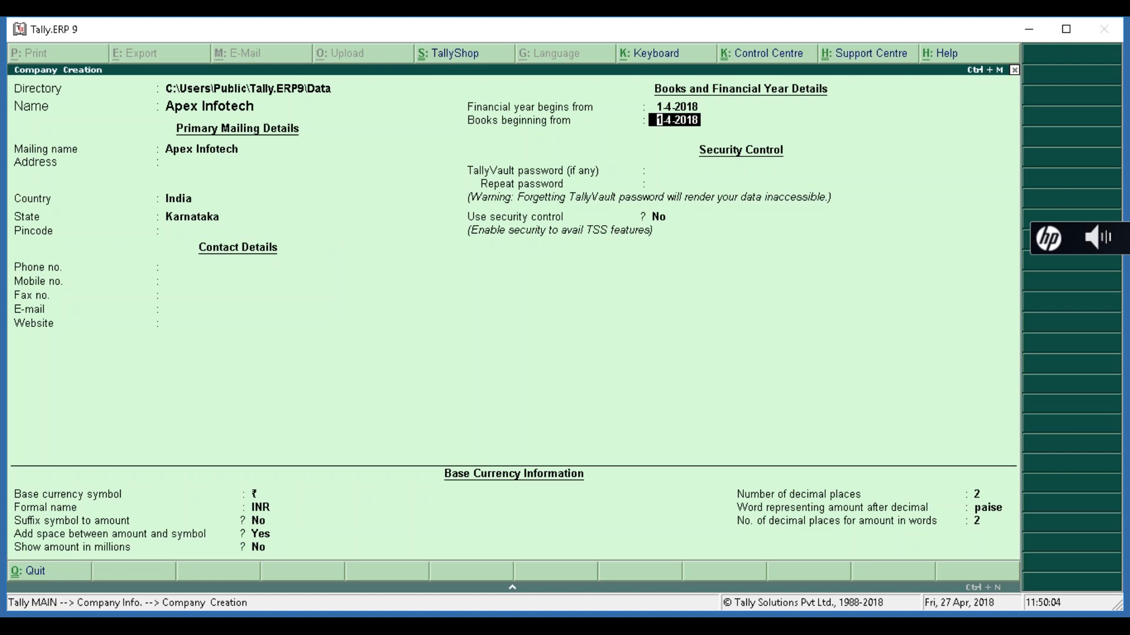
pyautogui.press('Return')
pyautogui.press('Return')
pyautogui.press('Return')
pyautogui.press('Return')
pyautogui.press('Return')
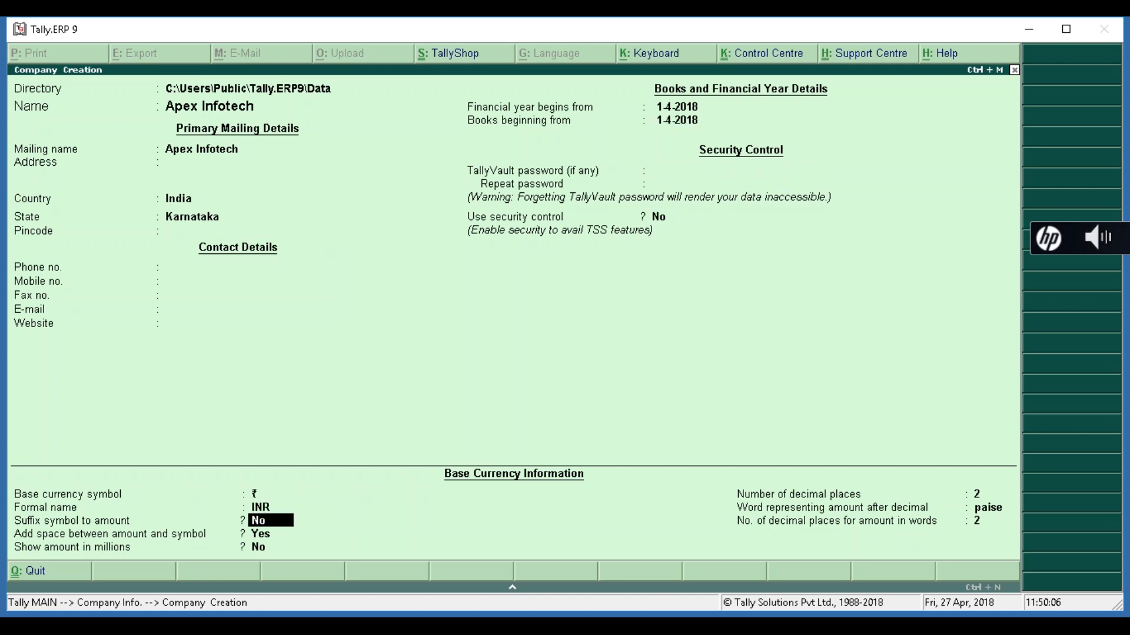
pyautogui.press('Return')
pyautogui.press('Return')
pyautogui.press('Return')
pyautogui.press('Return')
pyautogui.press('Return')
pyautogui.press('Return')
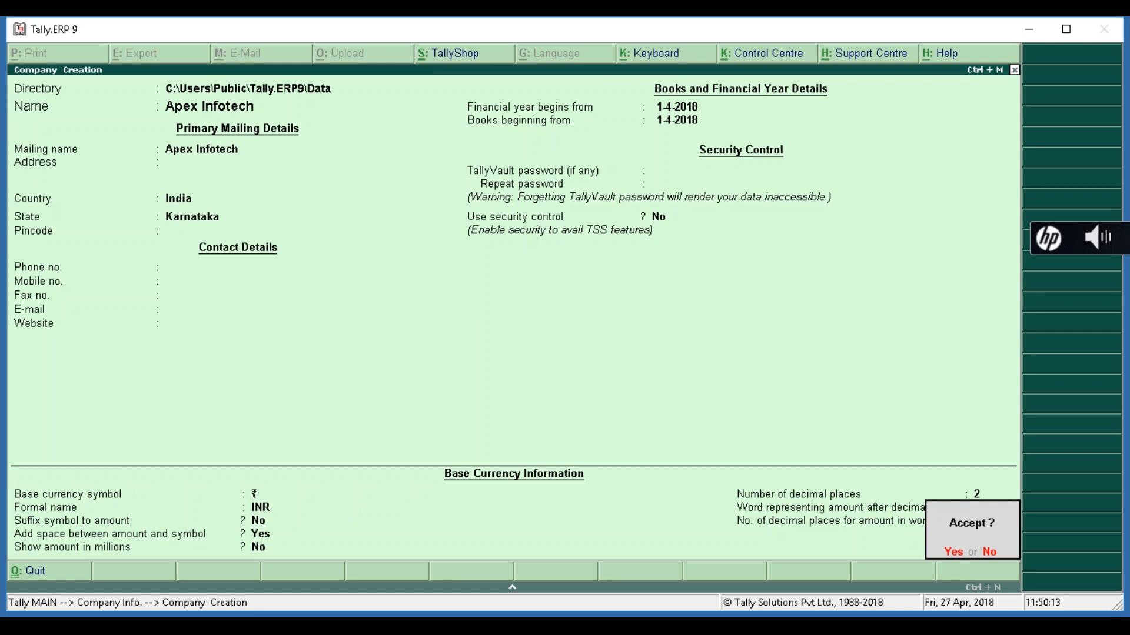
pyautogui.press('Return')
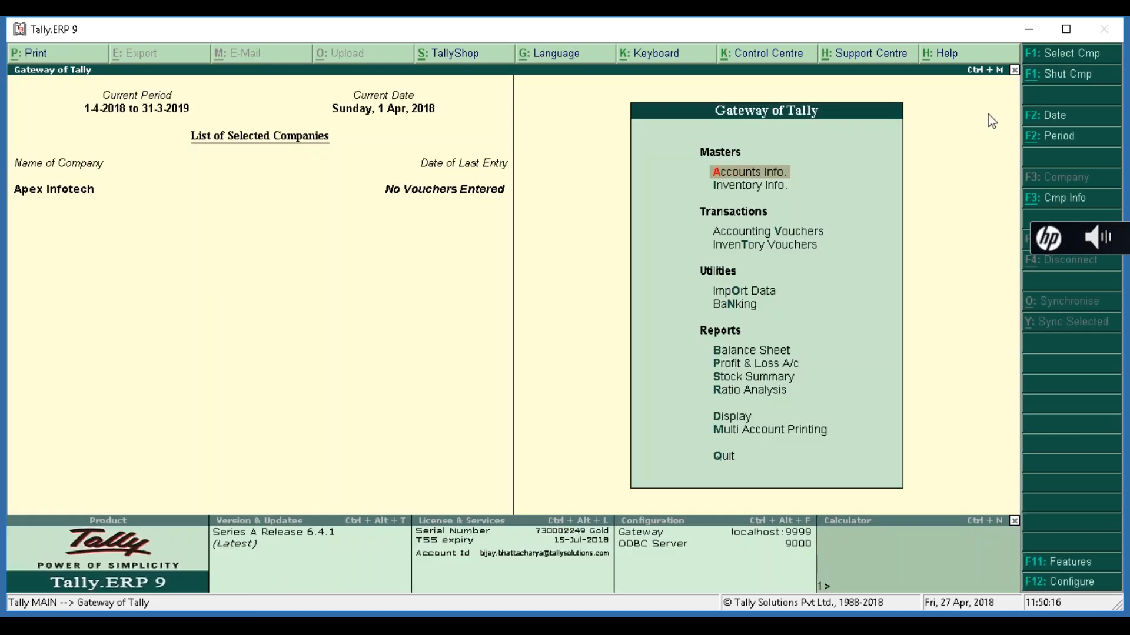
# - Maximize the Tally window and open Accounting Features from Company Features (F11)
pyautogui.click(1073, 29)
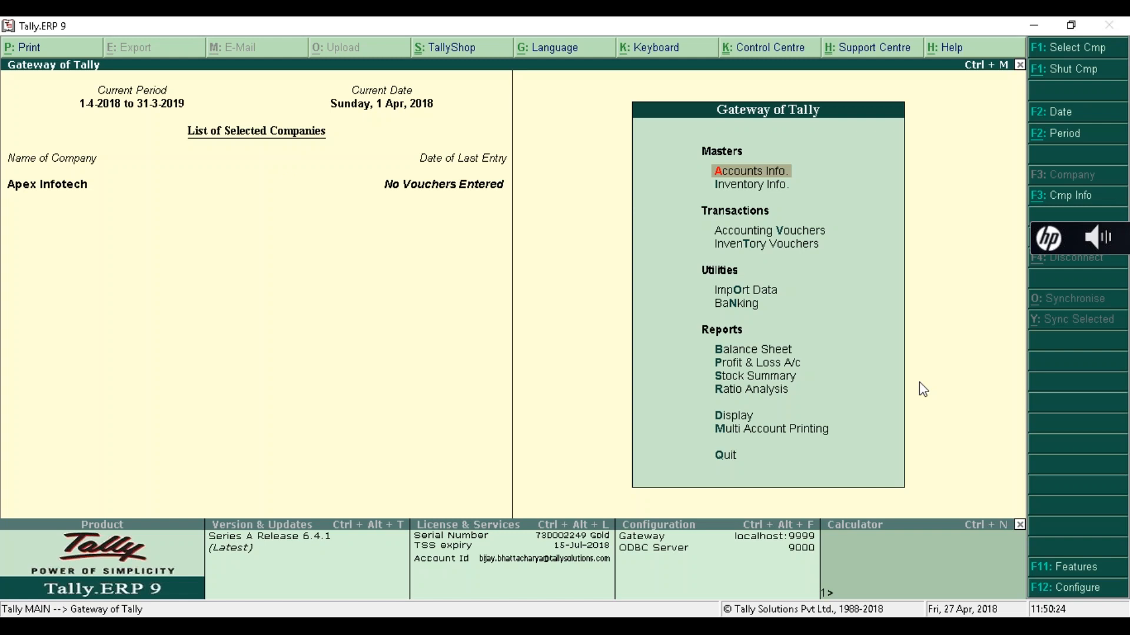
pyautogui.press('F11')
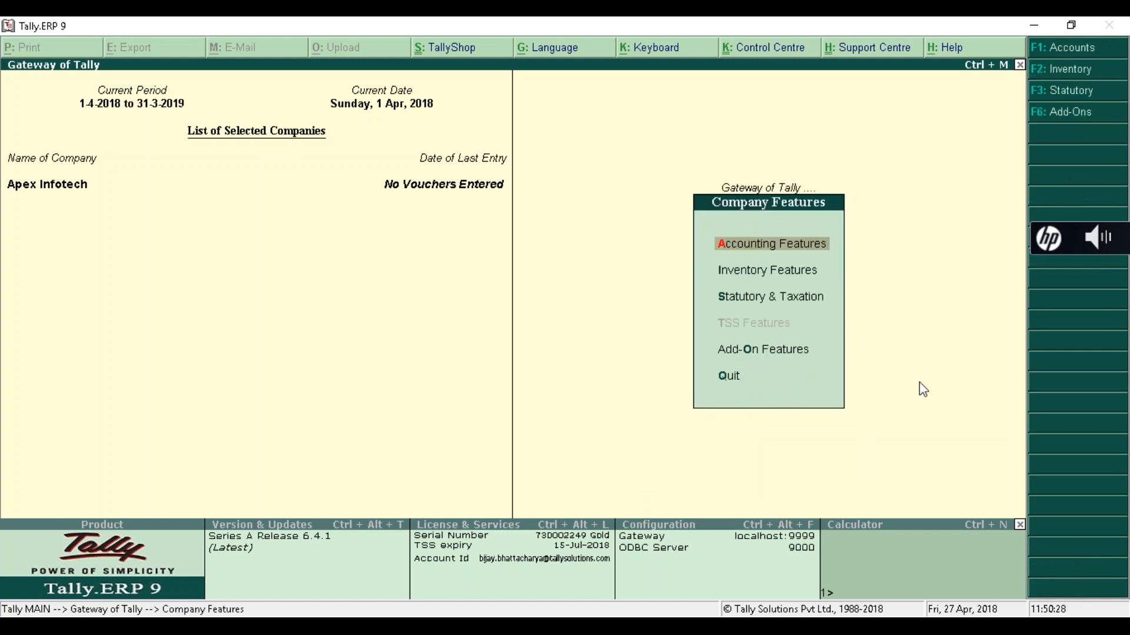
pyautogui.press('Down')
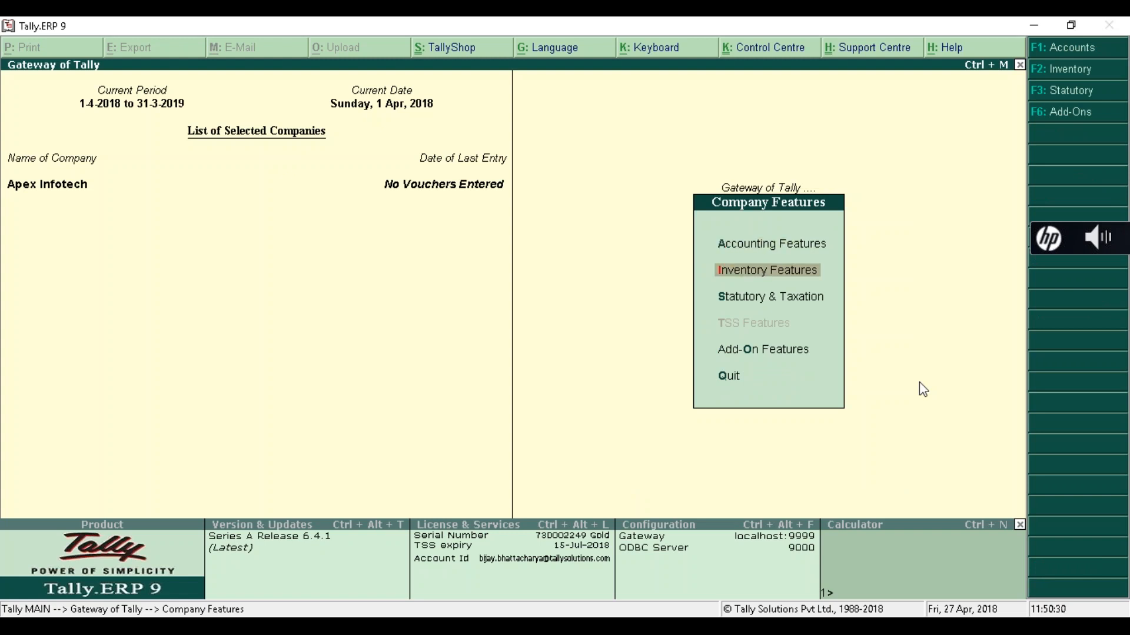
pyautogui.press('Down')
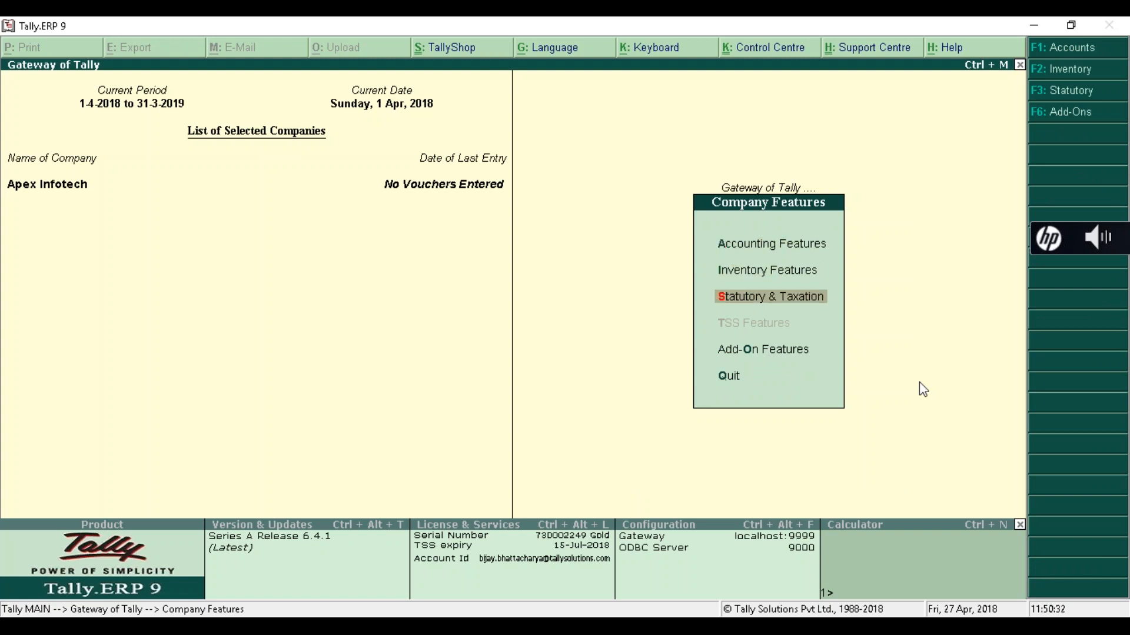
pyautogui.press('Down')
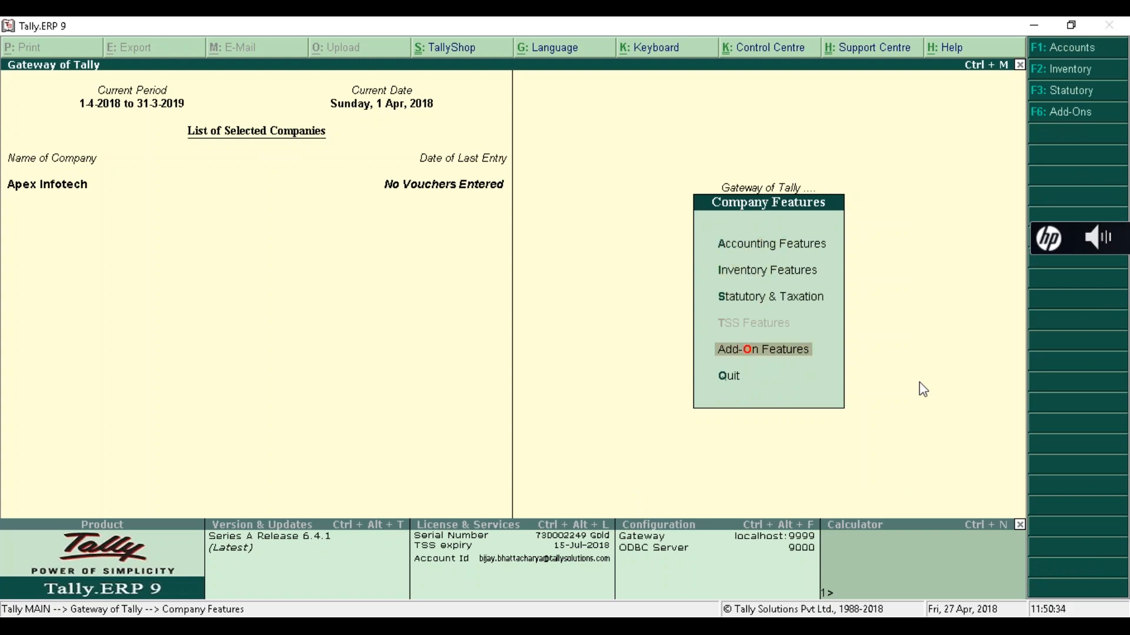
pyautogui.press('Up')
pyautogui.press('Up')
pyautogui.press('Up')
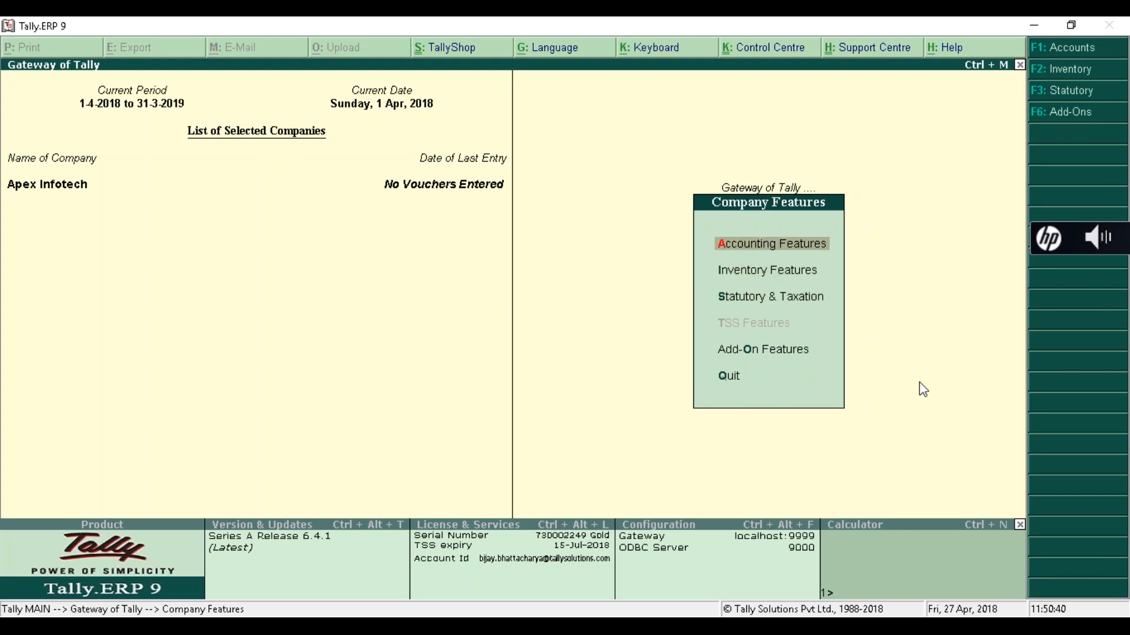
pyautogui.press('Return')
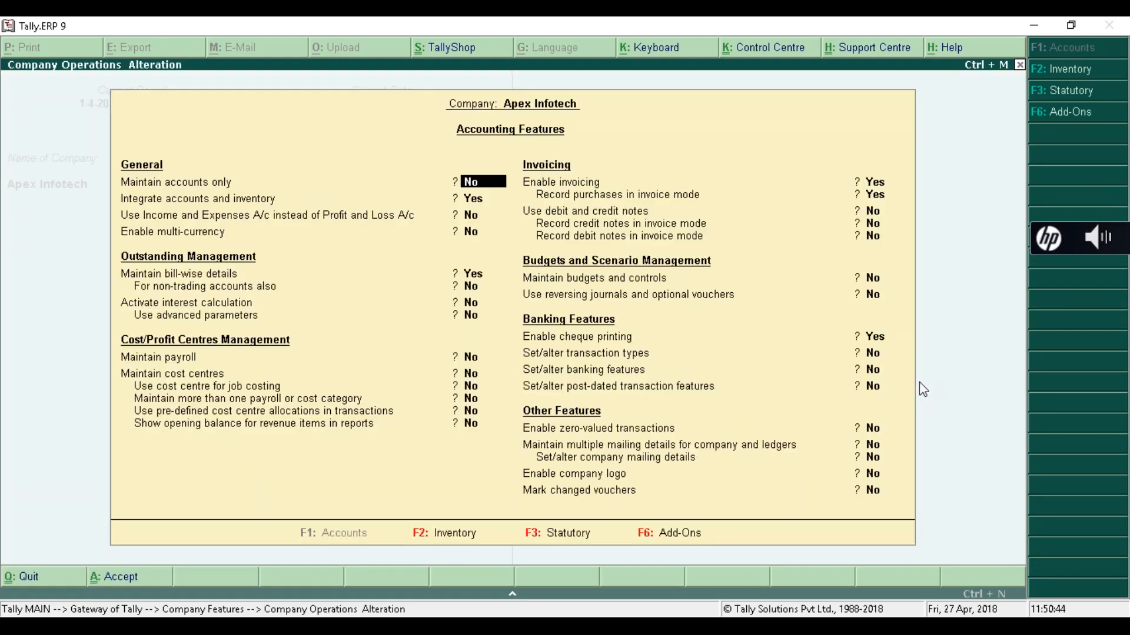
# - Set Maintain payroll and Maintain more than one payroll or cost category to Yes
pyautogui.press('Return')
pyautogui.press('Return')
pyautogui.press('Return')
pyautogui.press('Return')
pyautogui.press('Return')
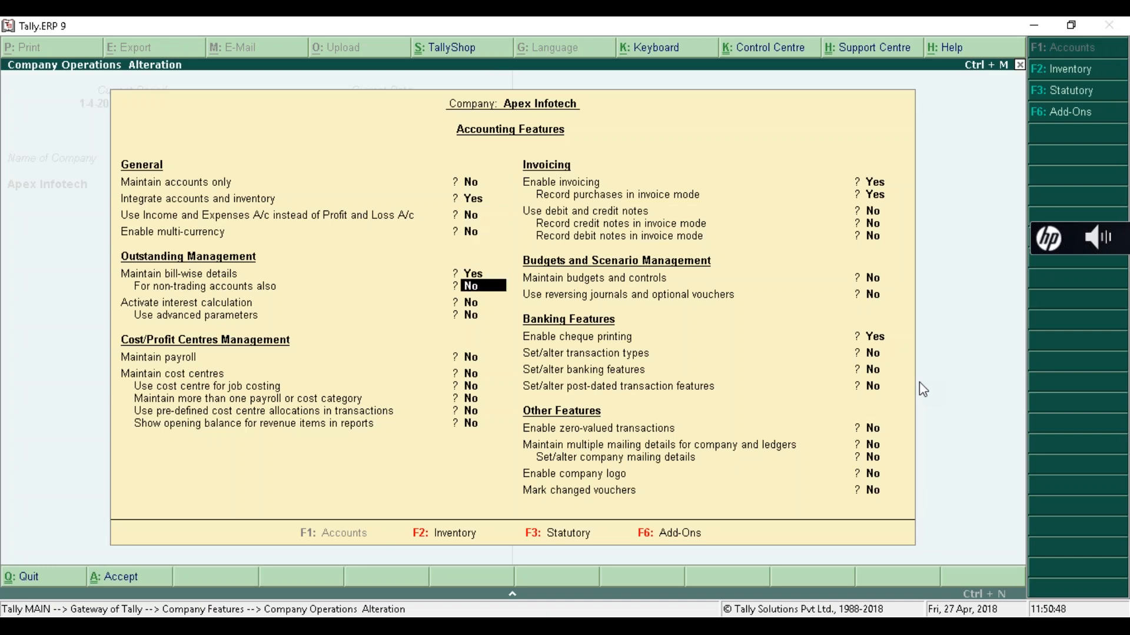
pyautogui.press('Return')
pyautogui.press('Return')
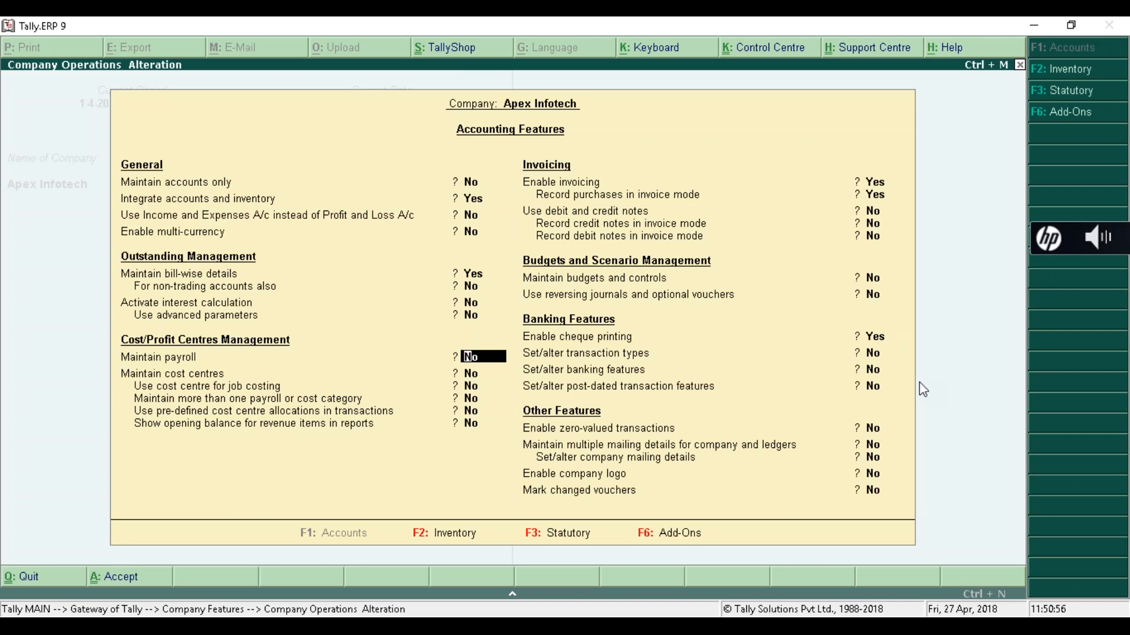
pyautogui.write('y')
pyautogui.press('Return')
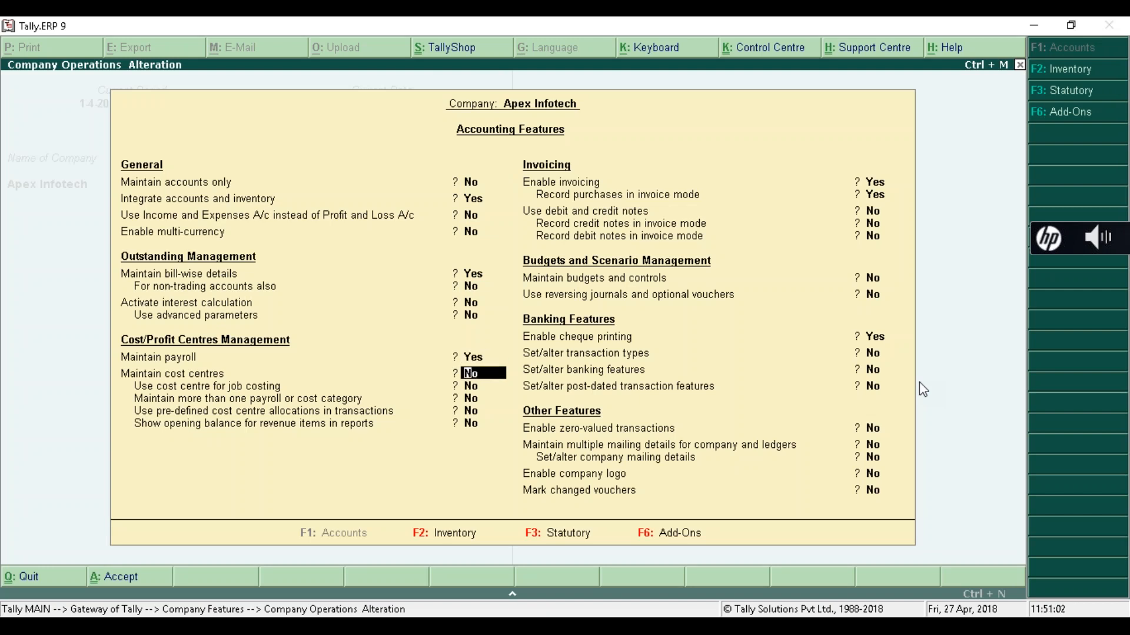
pyautogui.press('Up')
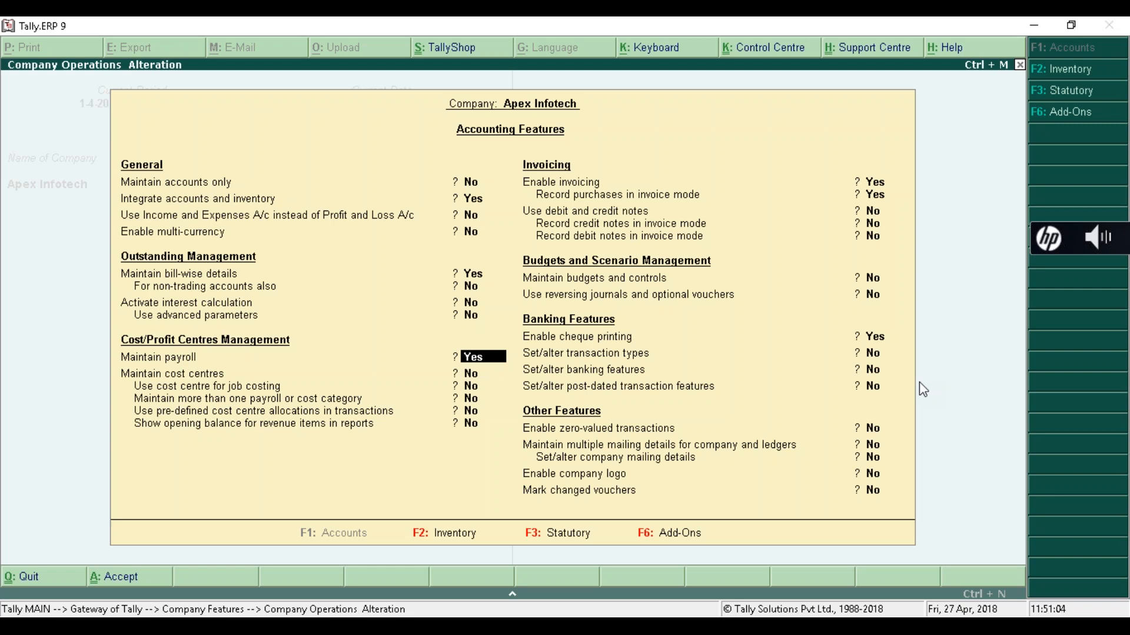
pyautogui.press('Return')
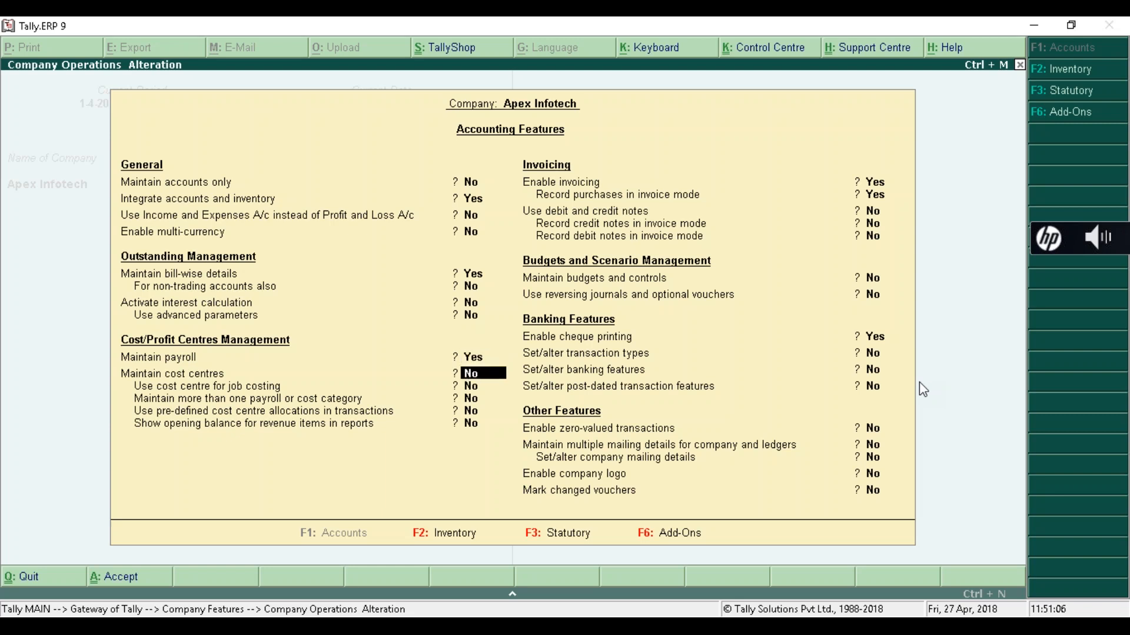
pyautogui.press('Return')
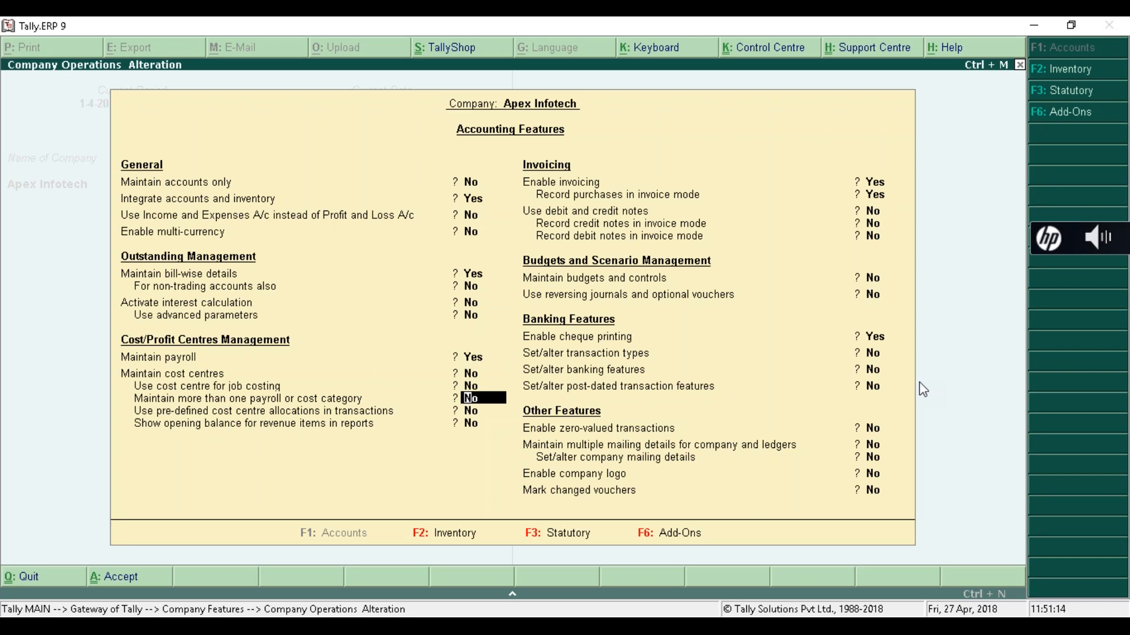
pyautogui.write('y')
pyautogui.press('Return')
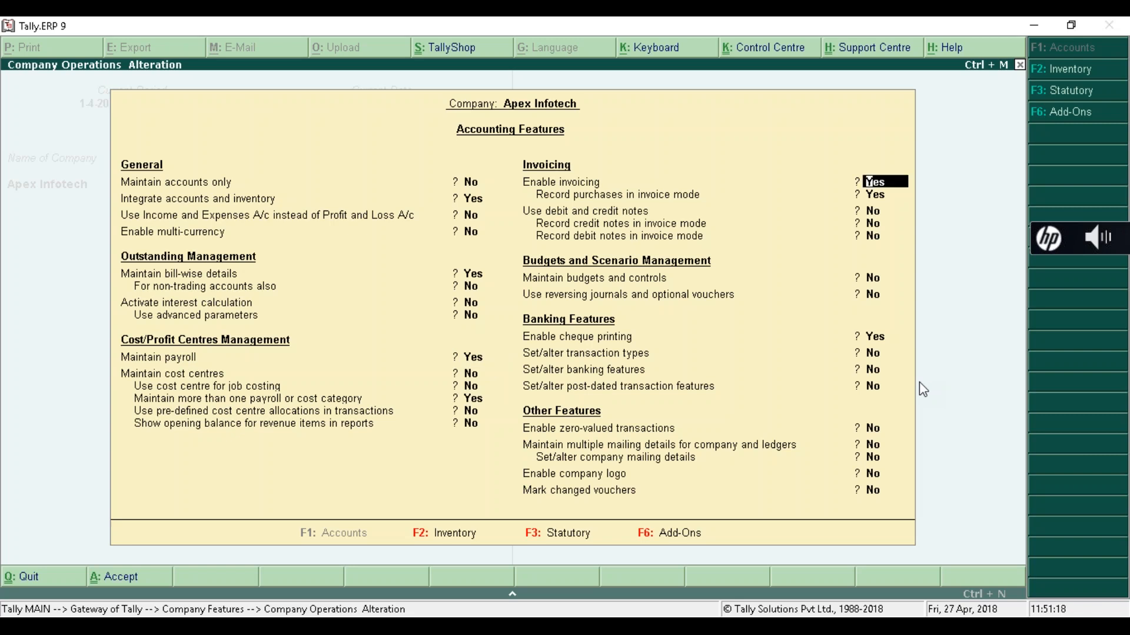
# - Review the payroll options and accept the Accounting Features with Y
pyautogui.press('Up')
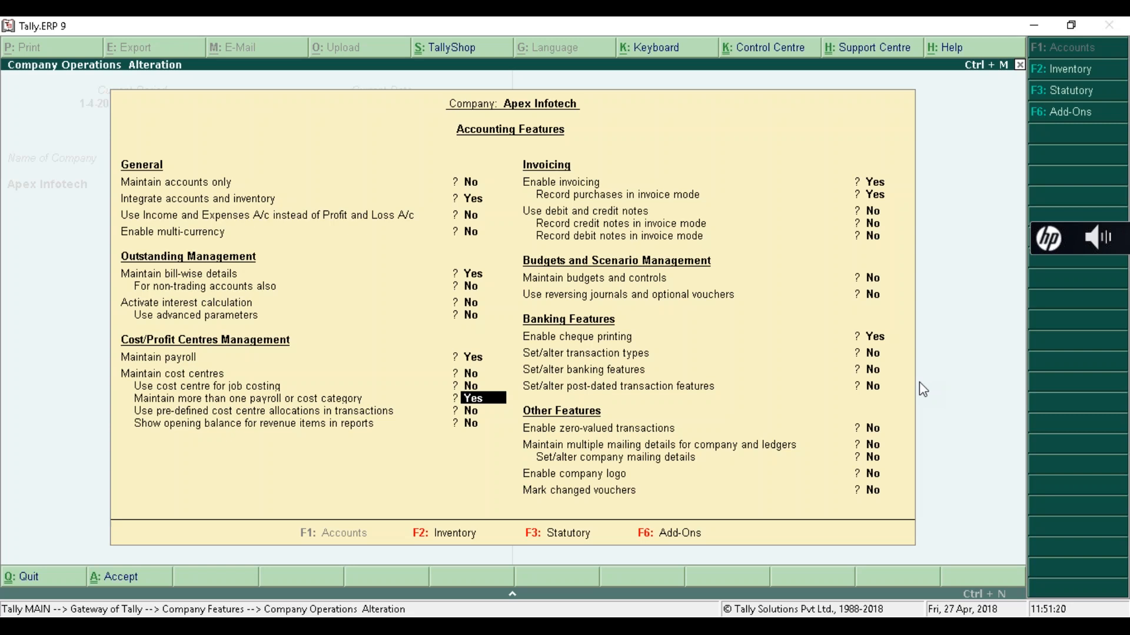
pyautogui.press('Up')
pyautogui.press('Up')
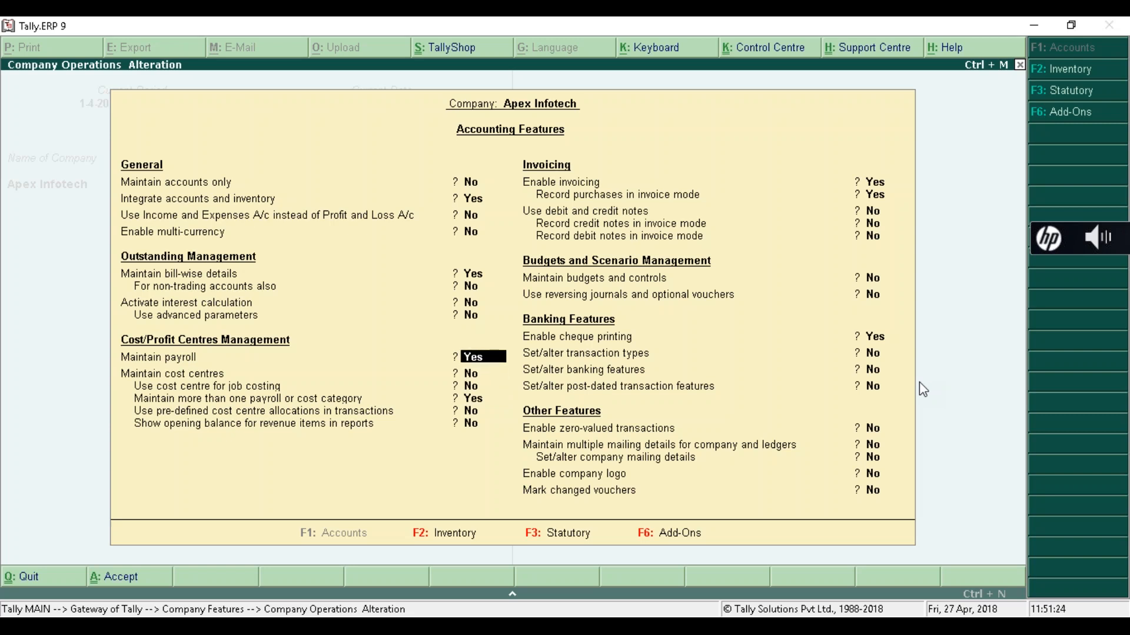
pyautogui.press('Down')
pyautogui.press('Down')
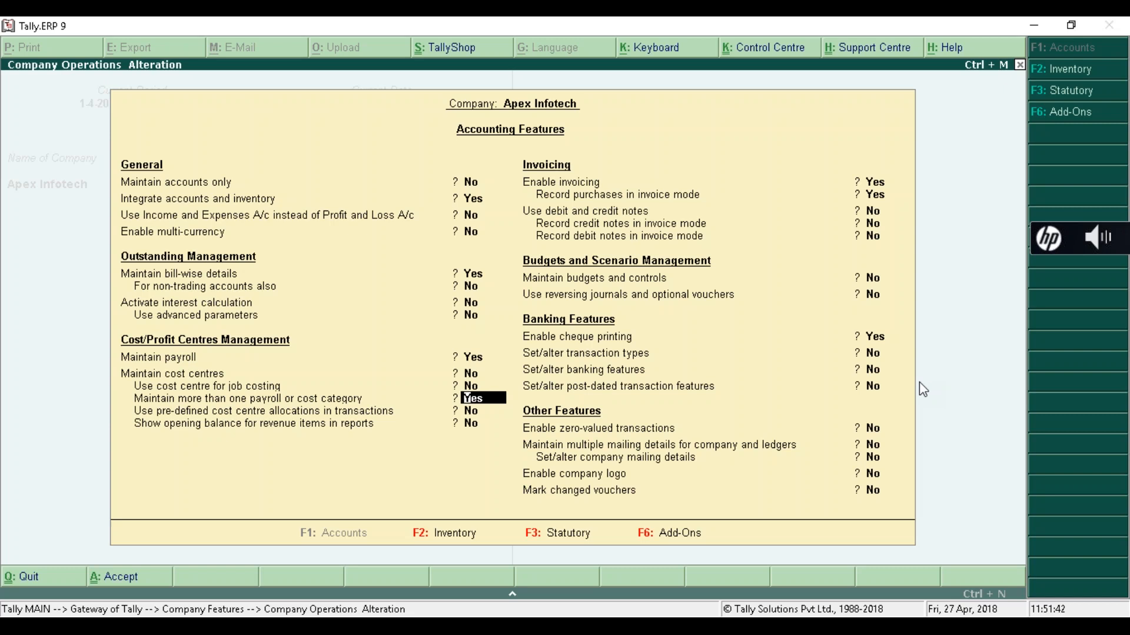
pyautogui.press('Return')
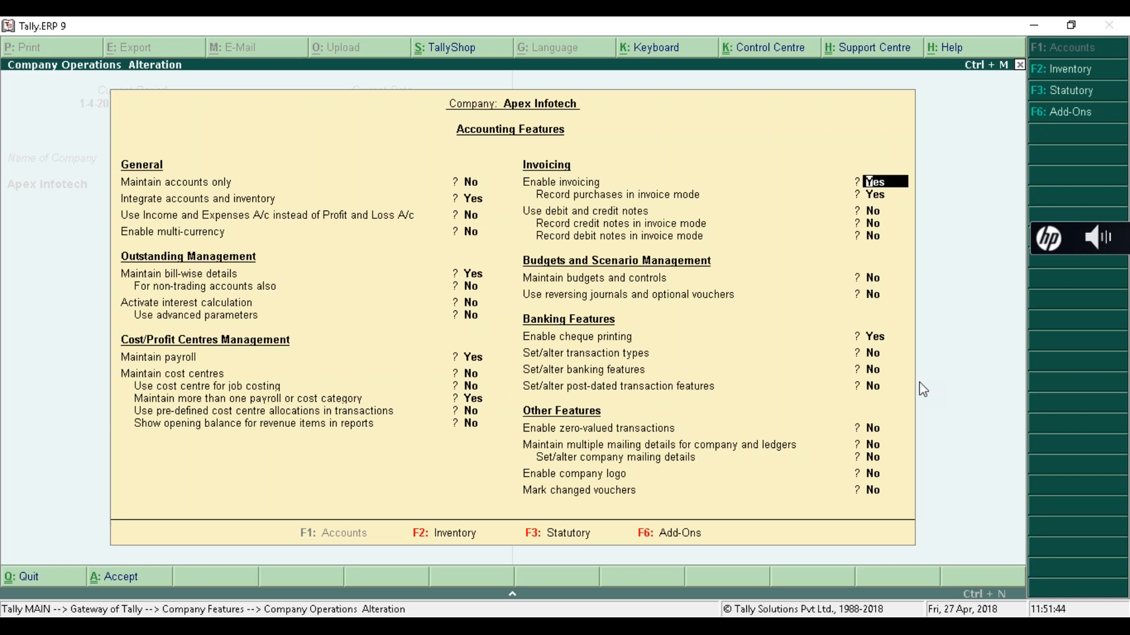
pyautogui.press('Up')
pyautogui.press('Up')
pyautogui.press('Up')
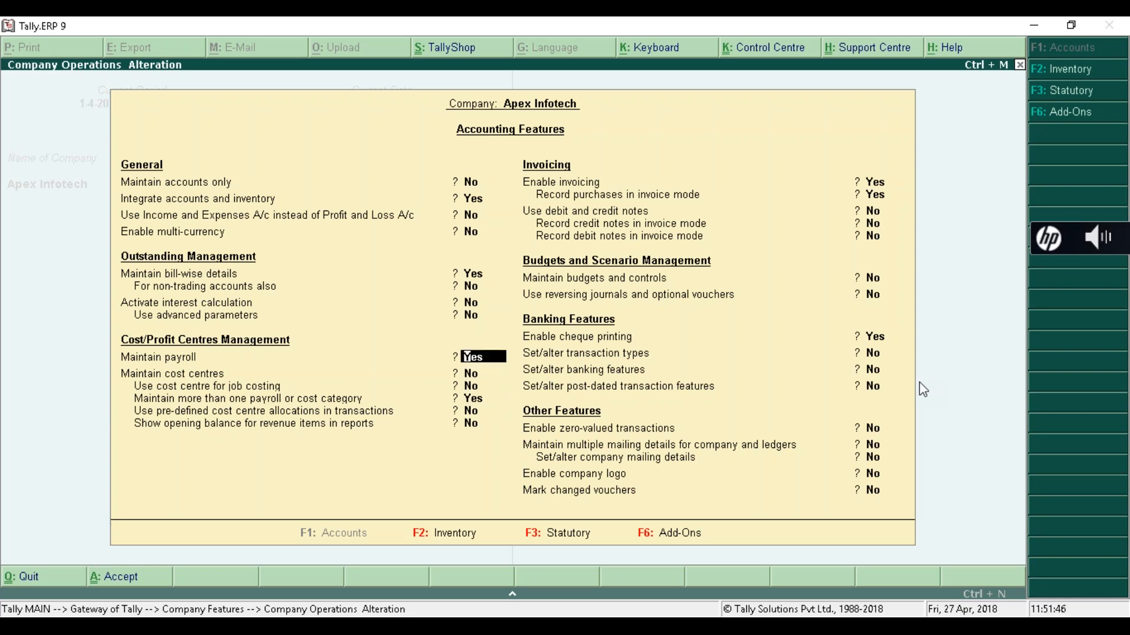
pyautogui.press('Down')
pyautogui.press('Down')
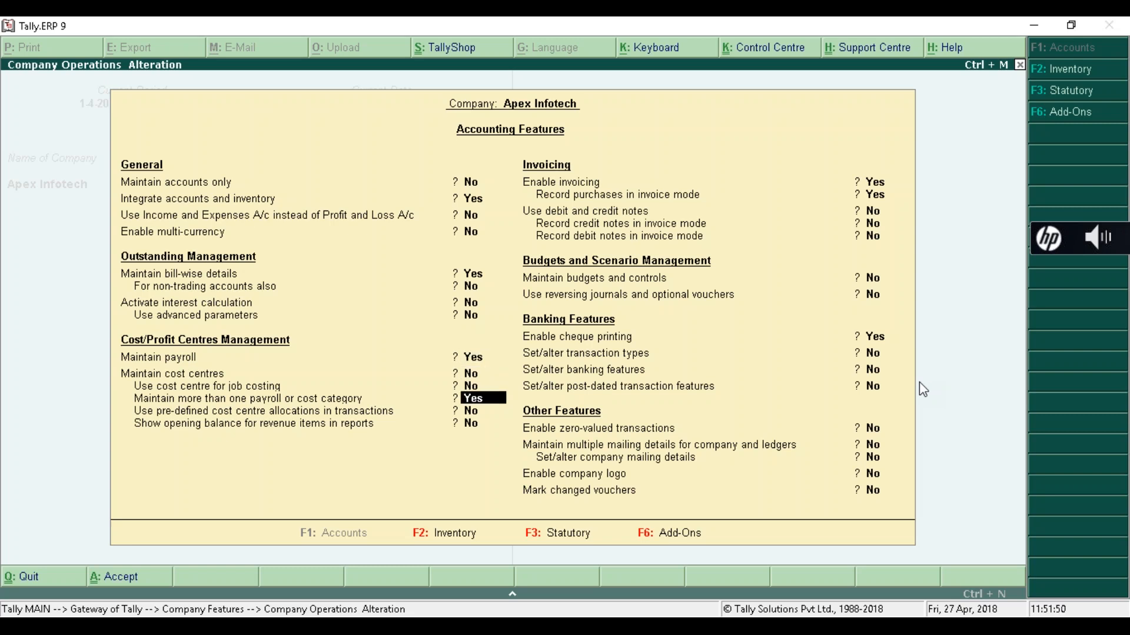
pyautogui.press('Down')
pyautogui.press('Down')
pyautogui.press('Down')
pyautogui.press('Down')
pyautogui.press('Down')
pyautogui.press('Down')
pyautogui.press('Down')
pyautogui.press('Down')
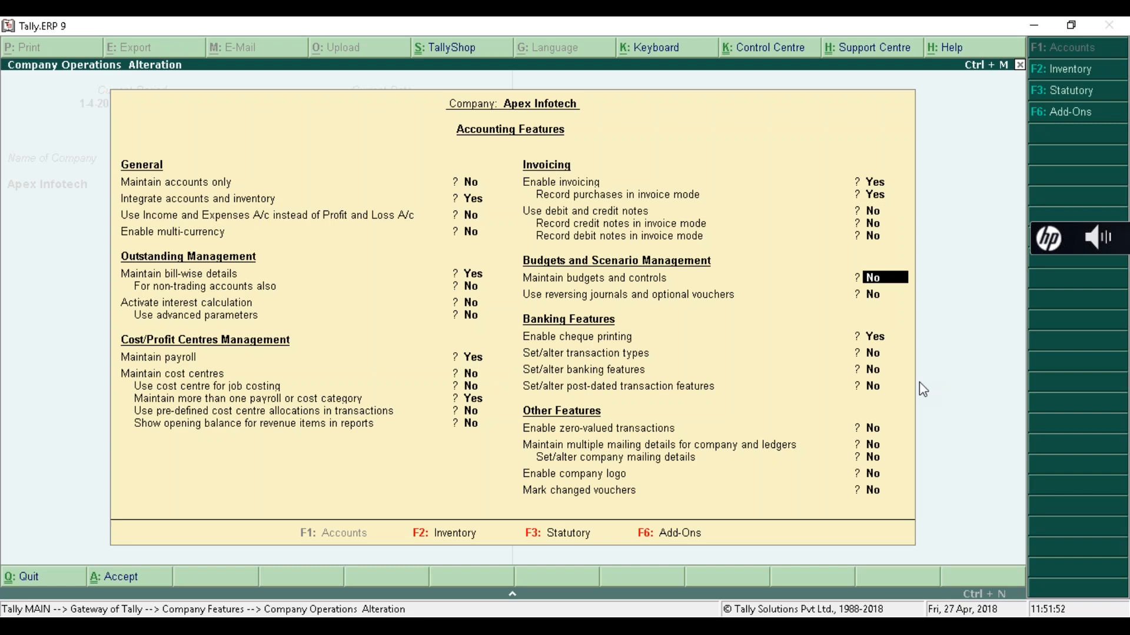
pyautogui.press('Down')
pyautogui.press('Down')
pyautogui.press('Down')
pyautogui.press('Down')
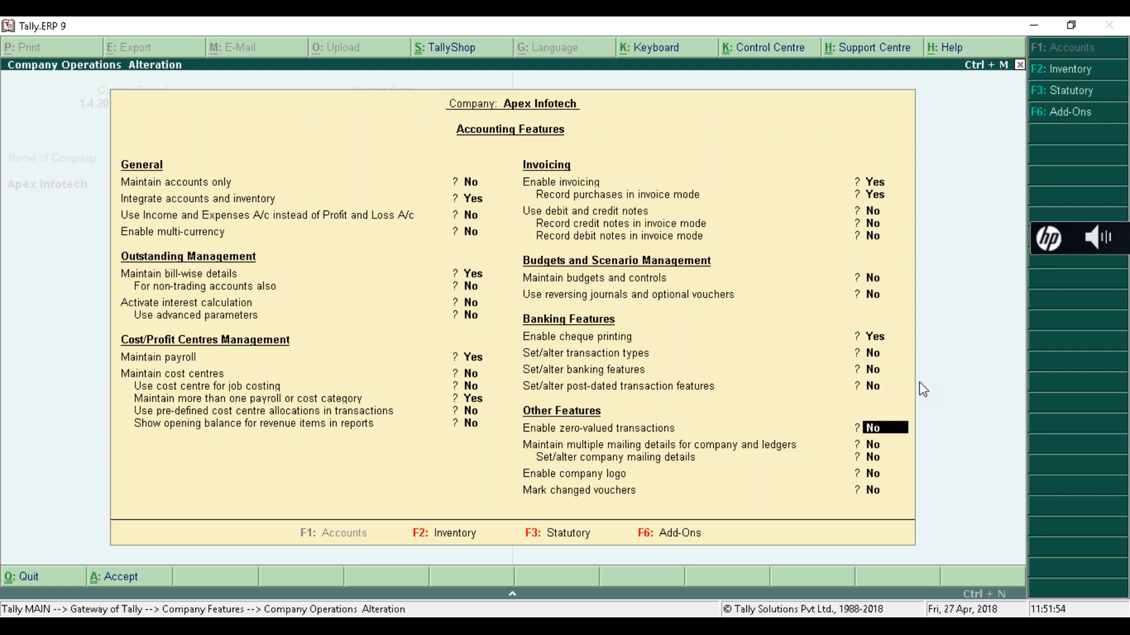
pyautogui.press('Down')
pyautogui.press('Return')
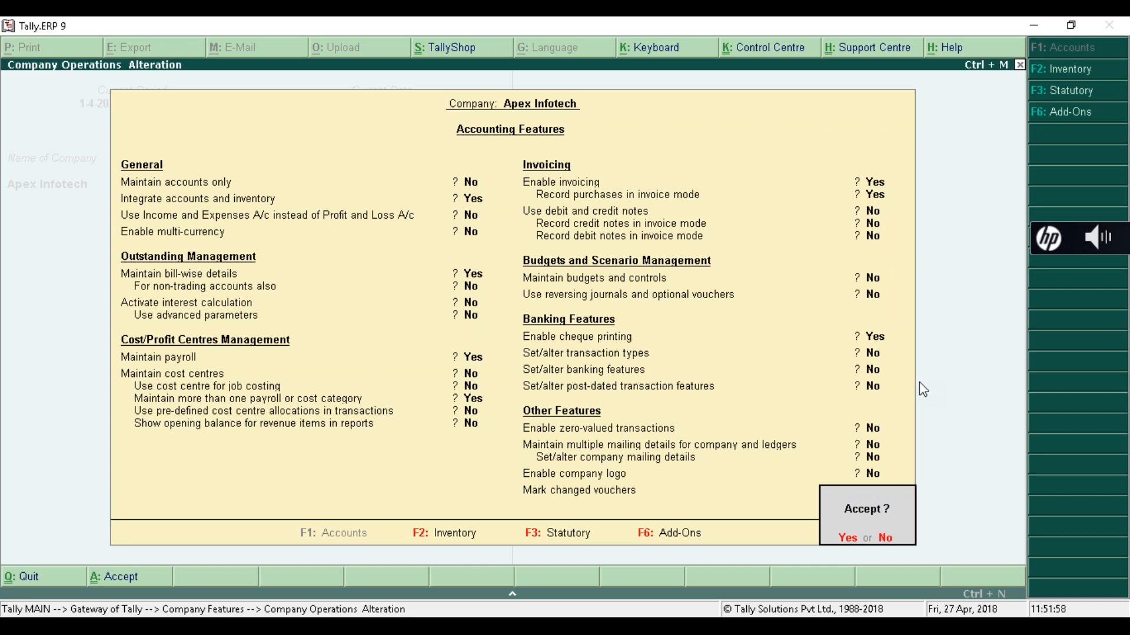
pyautogui.press('y')
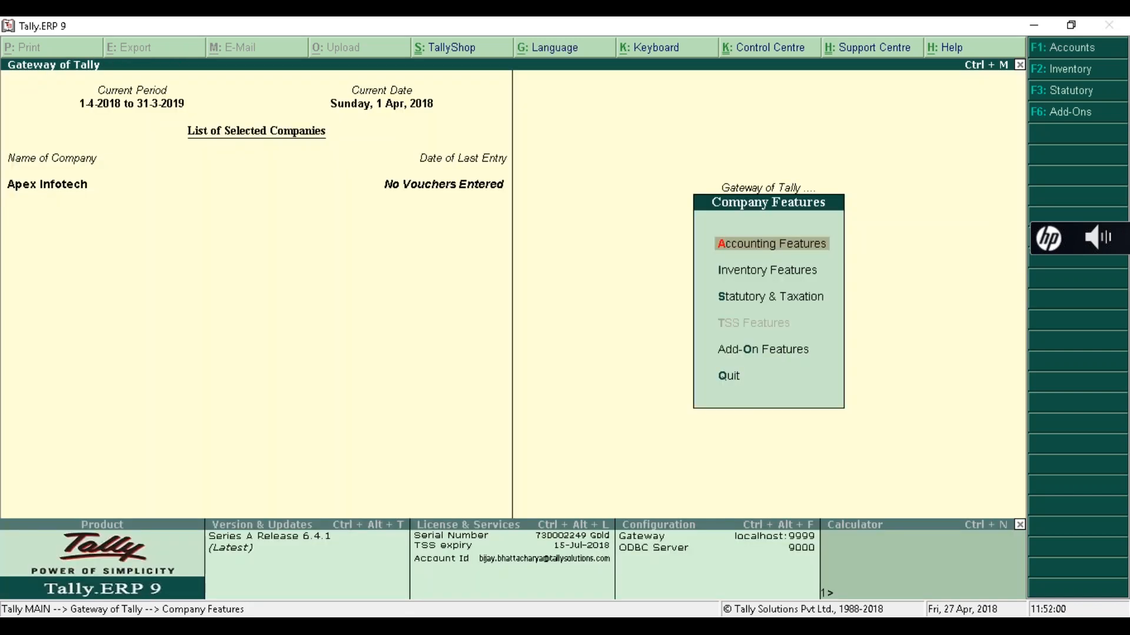
pyautogui.press('Down')
pyautogui.press('Down')
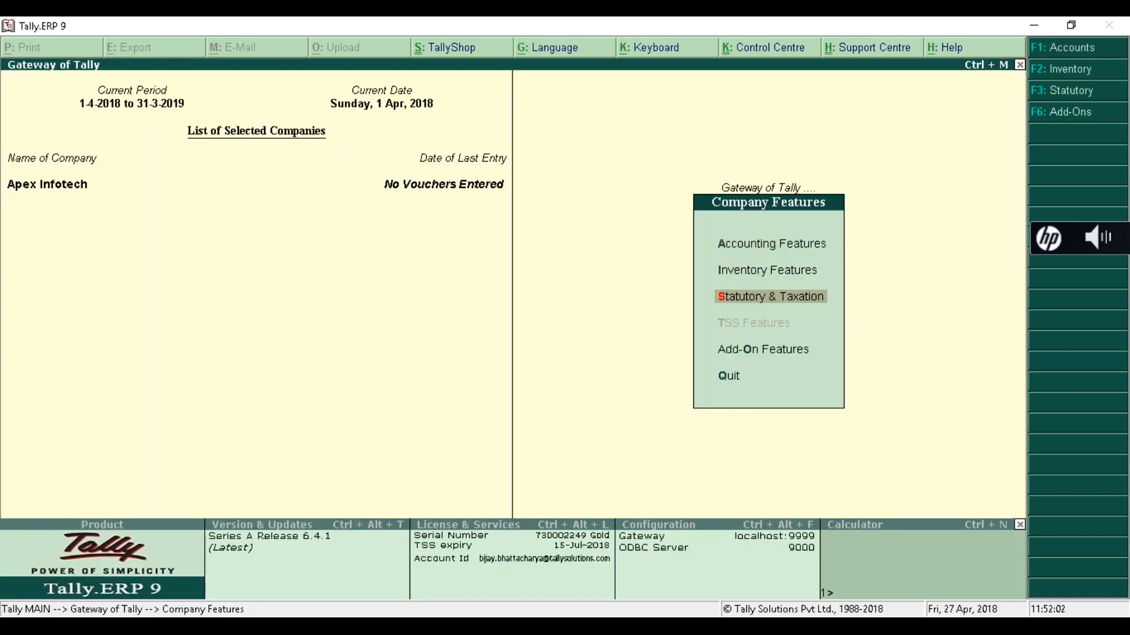
# - In Statutory & Taxation, set Enable payroll statutory and Set/alter payroll statutory details to Yes
pyautogui.press('Return')
pyautogui.press('Return')
pyautogui.press('Return')
pyautogui.press('Return')
pyautogui.press('Return')
pyautogui.press('Return')
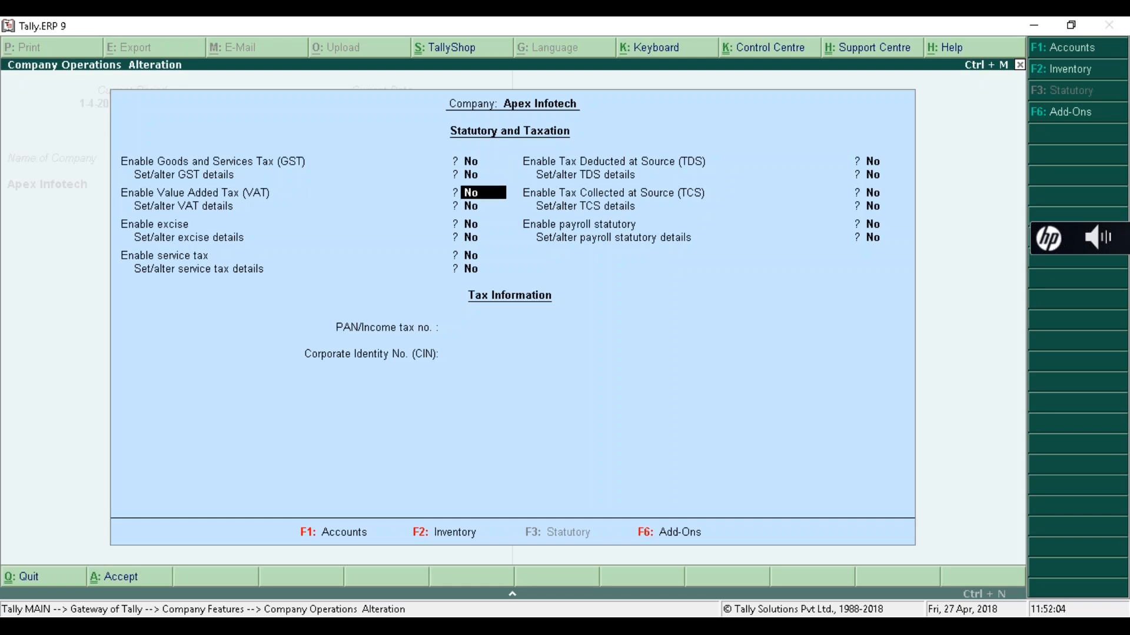
pyautogui.press('Return')
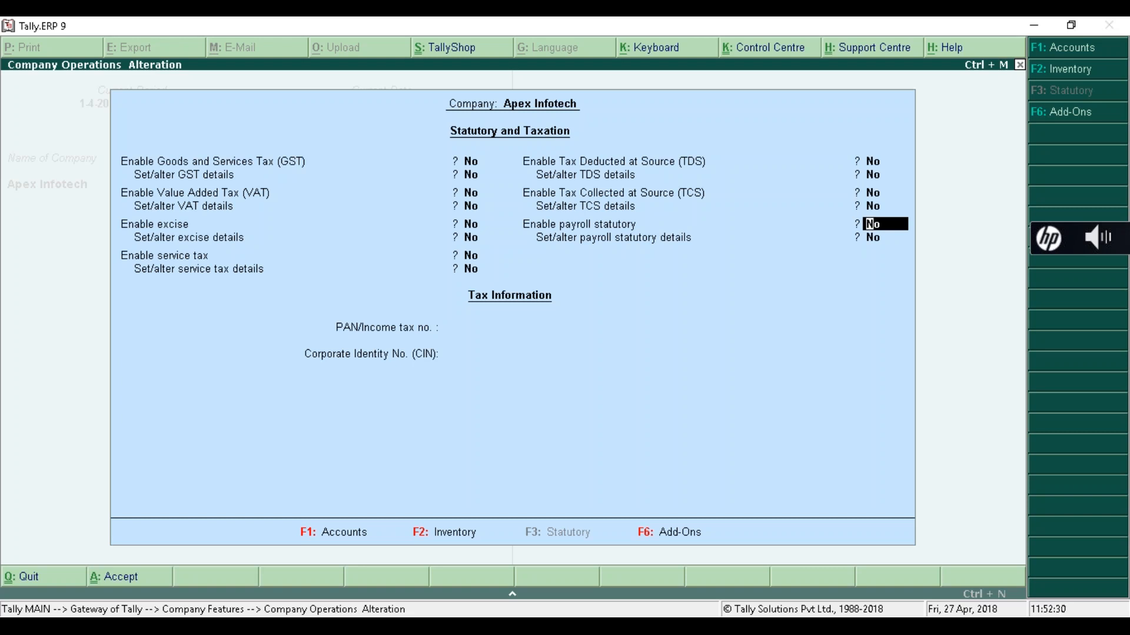
pyautogui.write('y')
pyautogui.press('Return')
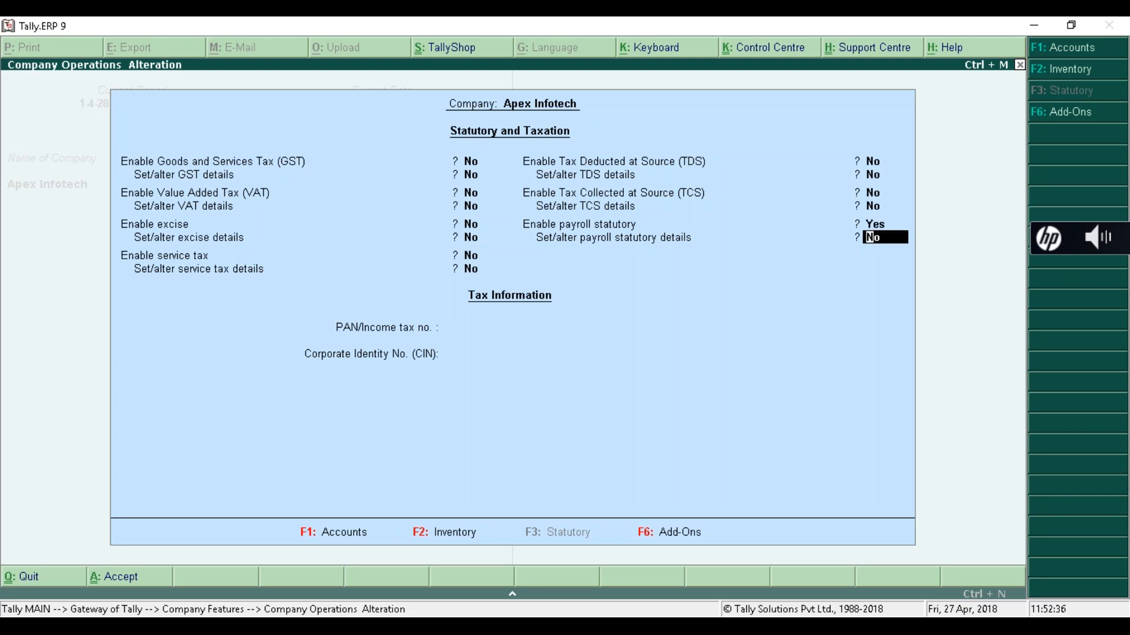
pyautogui.write('y')
pyautogui.press('Return')
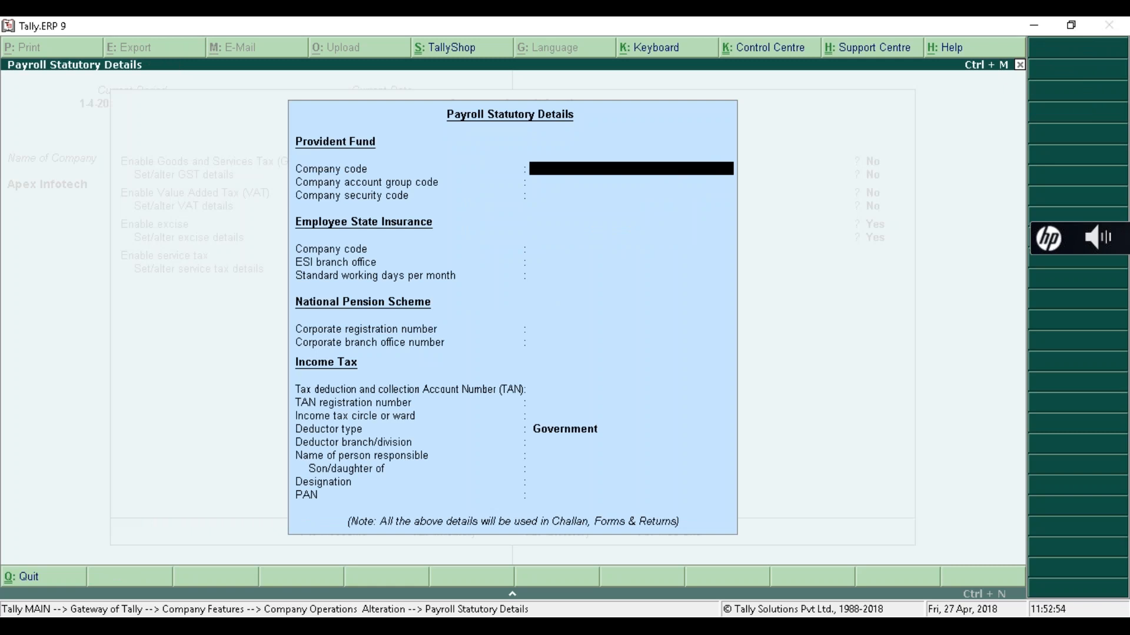
# - Set the payroll Deductor type to Others, leaving the PF and ESI codes blank
pyautogui.press('Return')
pyautogui.press('Return')
pyautogui.press('Return')
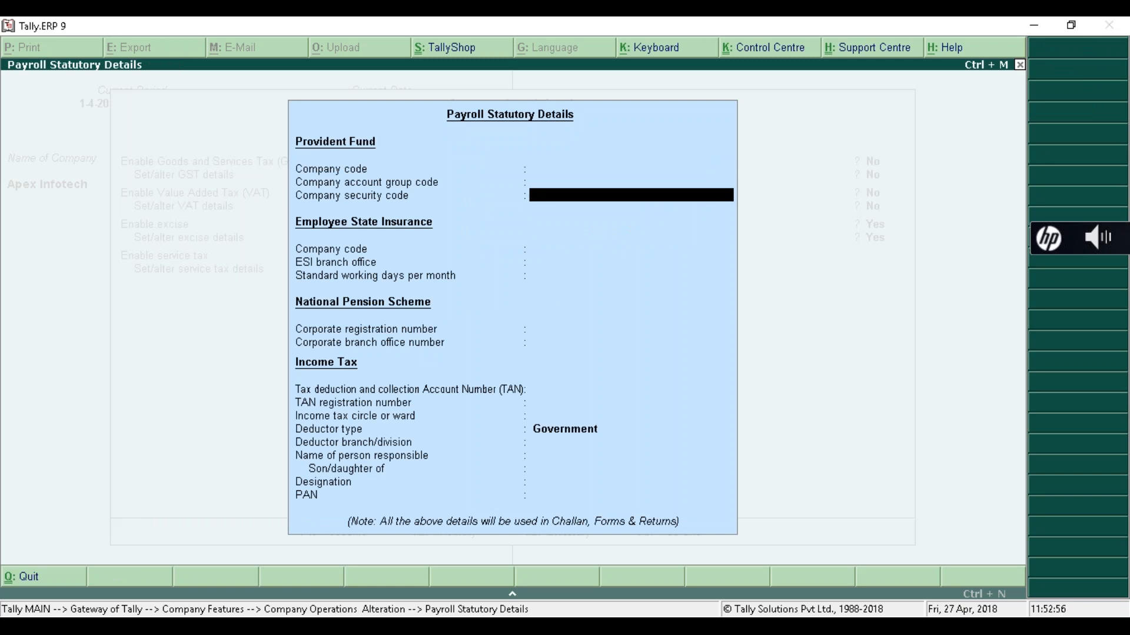
pyautogui.press('Up')
pyautogui.press('Up')
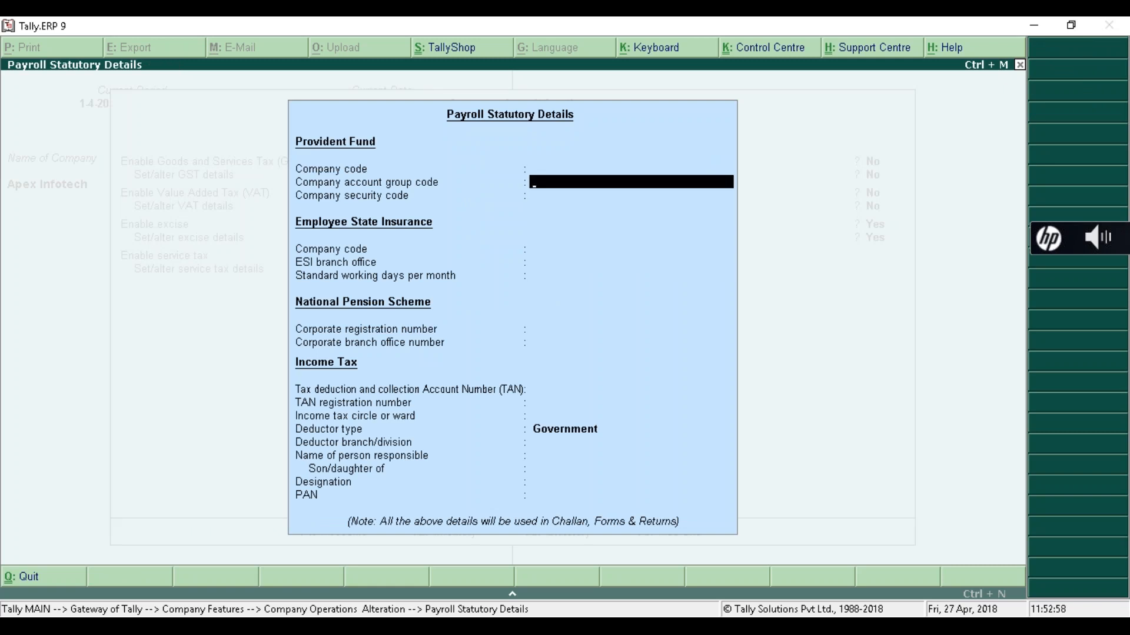
pyautogui.press('Up')
pyautogui.press('Return')
pyautogui.press('Return')
pyautogui.press('Return')
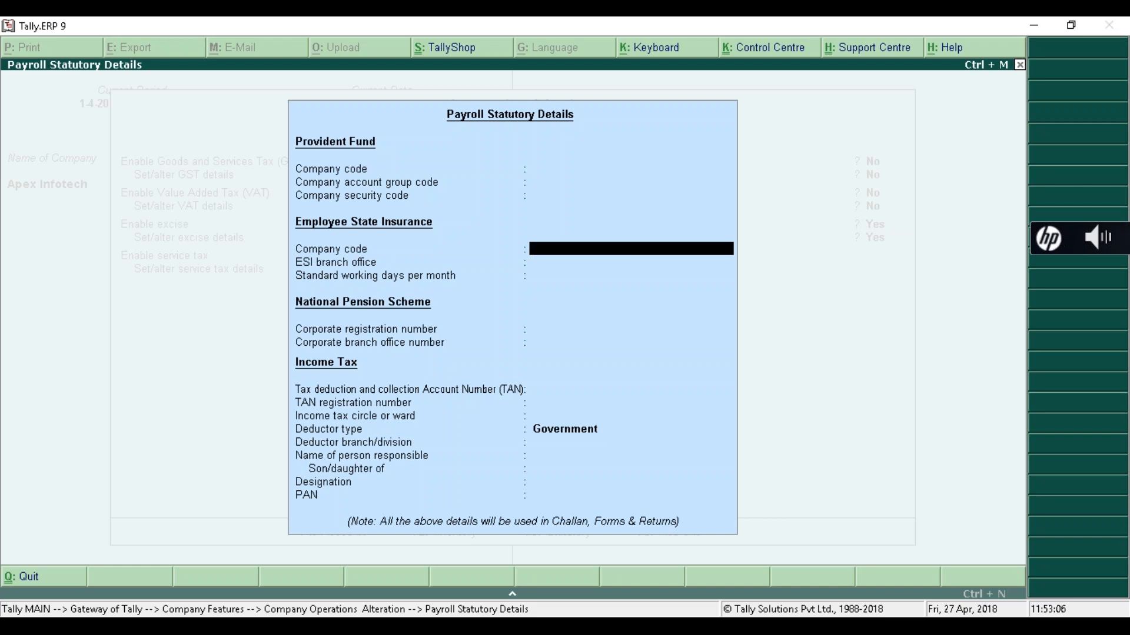
pyautogui.press('Return')
pyautogui.press('Return')
pyautogui.press('Return')
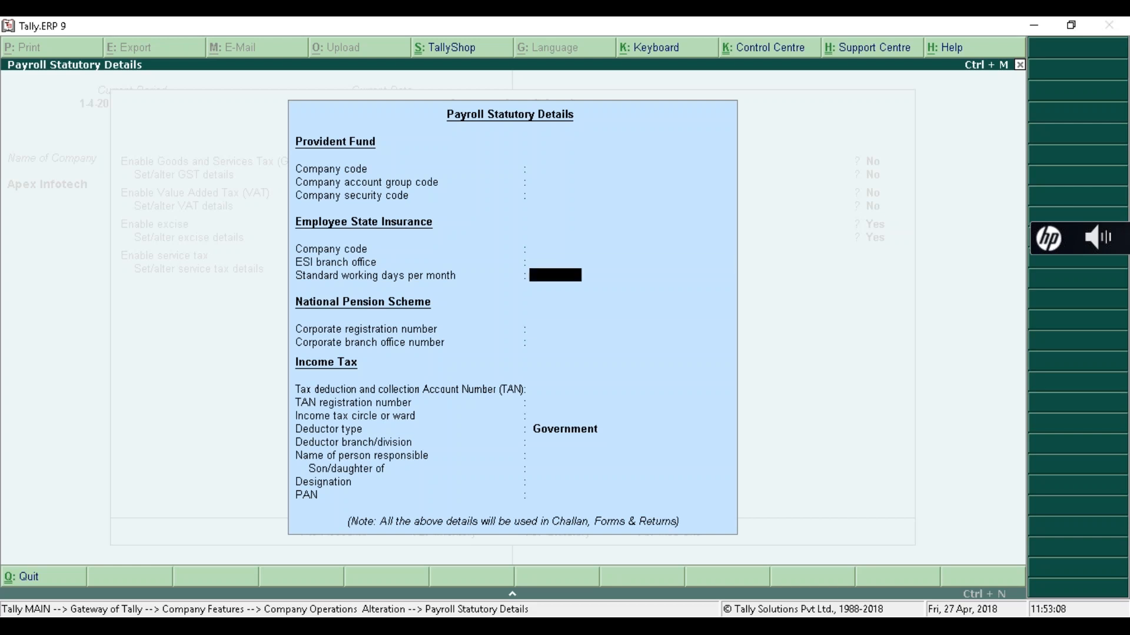
pyautogui.press('Return')
pyautogui.press('Return')
pyautogui.press('Return')
pyautogui.press('Return')
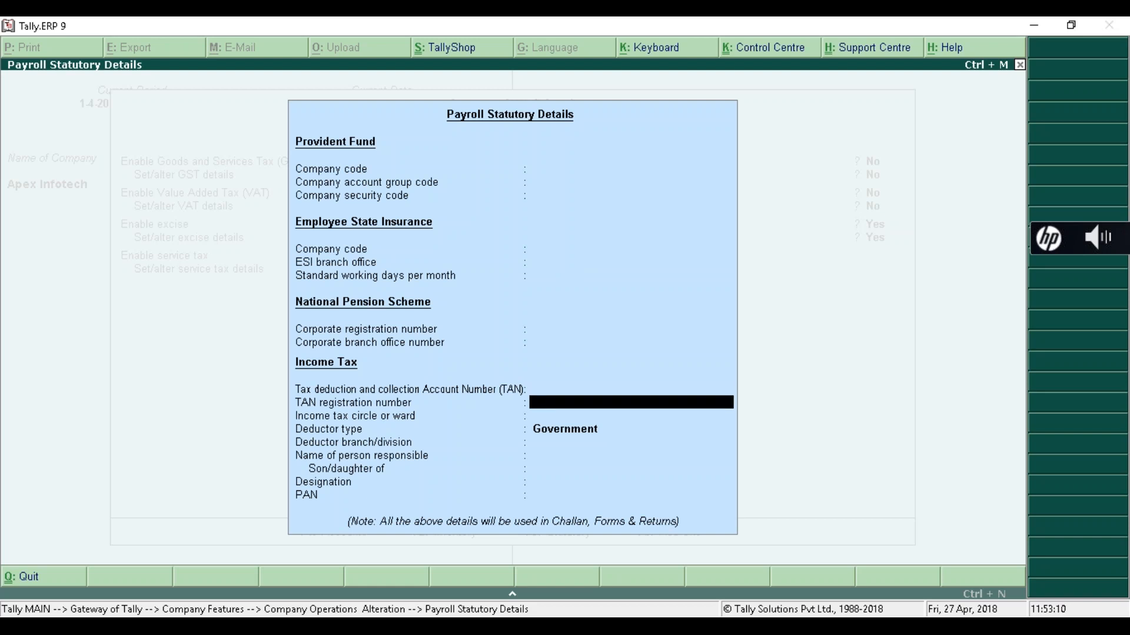
pyautogui.press('Return')
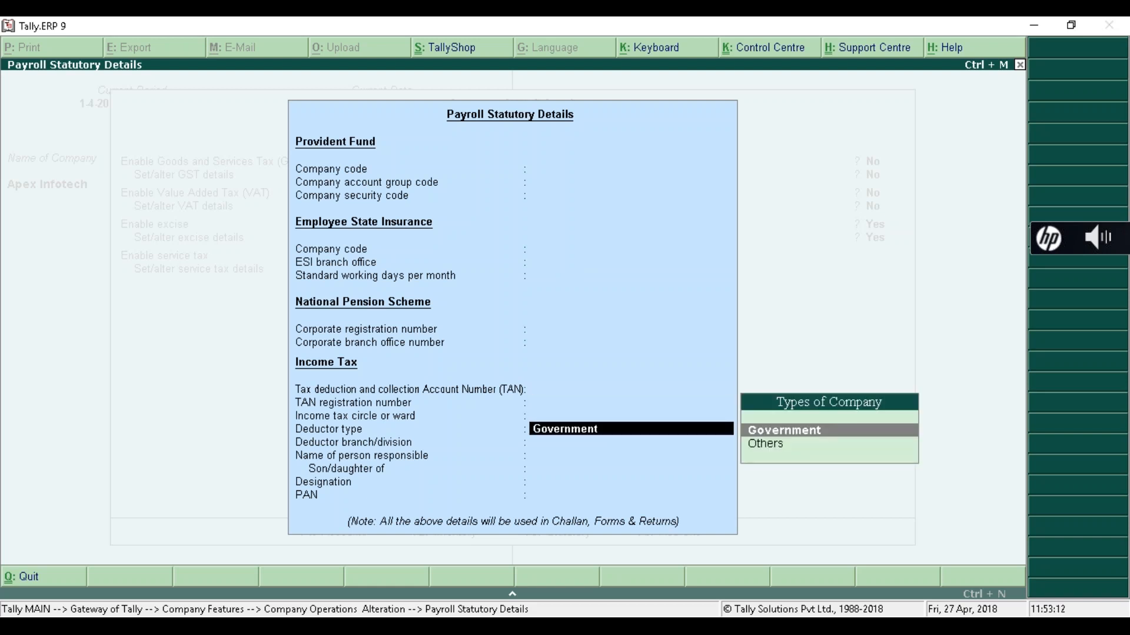
pyautogui.press('Down')
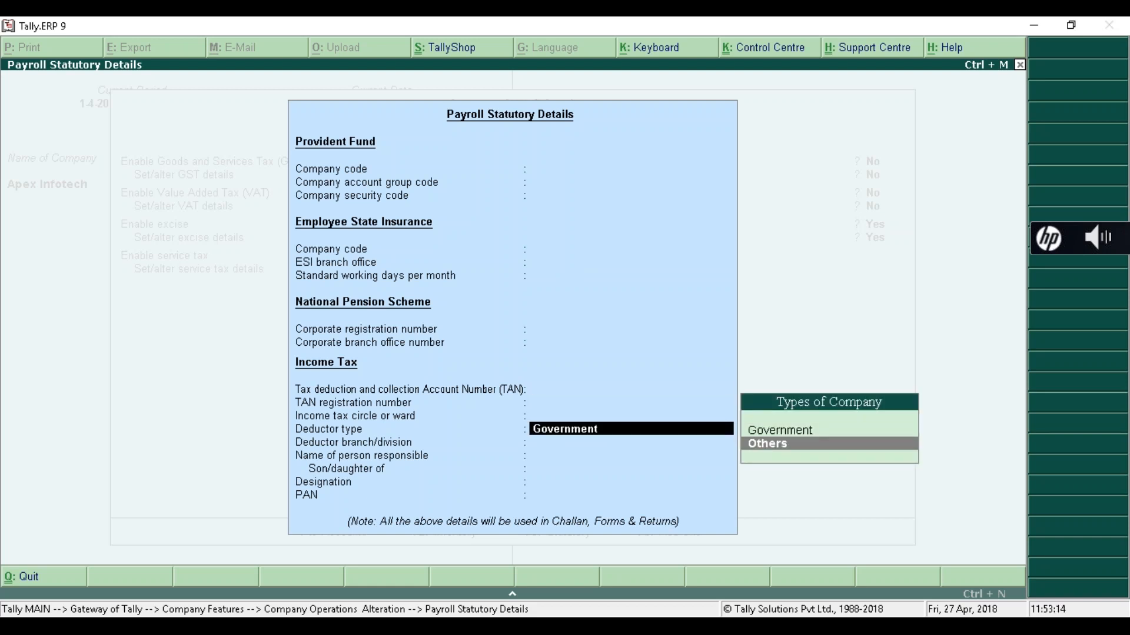
pyautogui.press('Return')
pyautogui.press('Return')
pyautogui.press('Return')
pyautogui.press('Return')
pyautogui.press('Return')
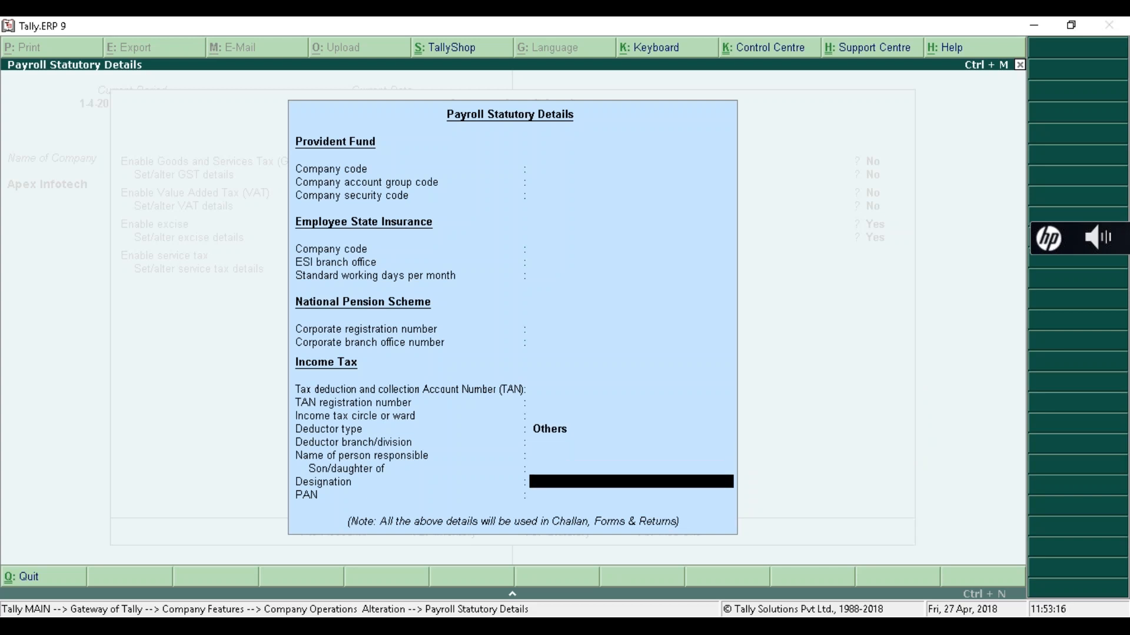
pyautogui.press('Return')
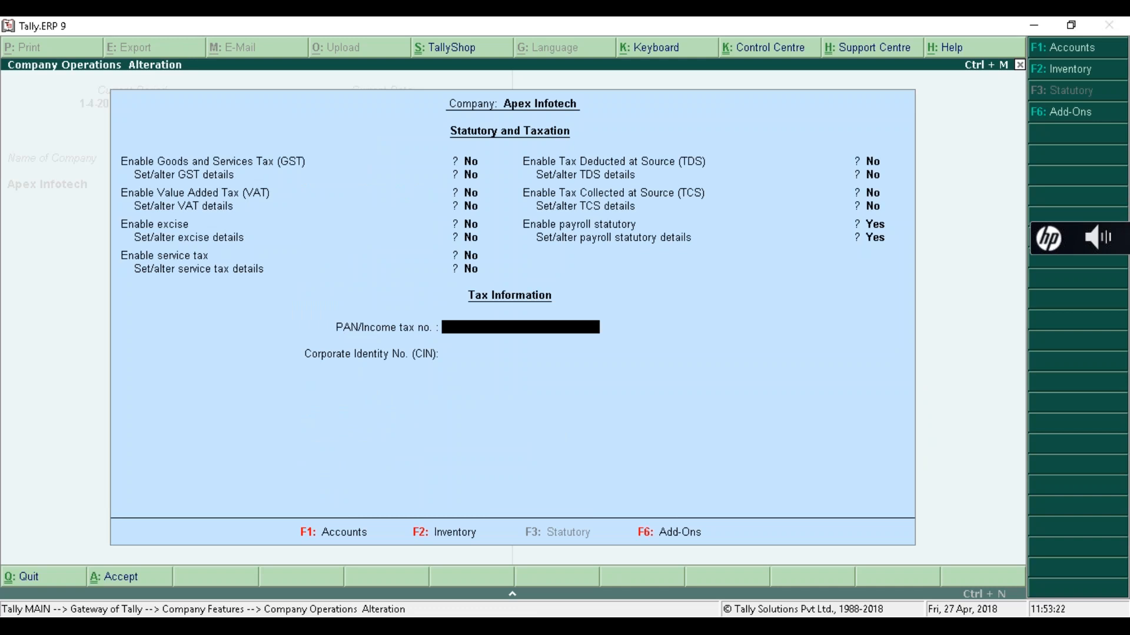
# - Recheck the Payroll Statutory Details, keep Others, and bring up the accept prompt
pyautogui.press('BackSpace')
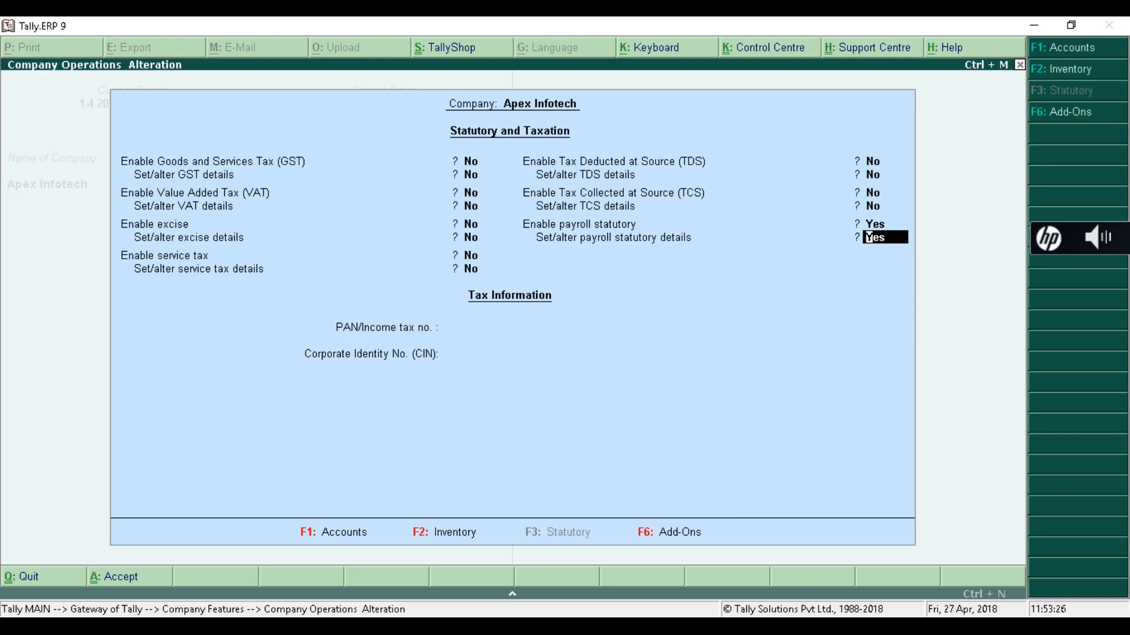
pyautogui.press('Return')
pyautogui.press('Return')
pyautogui.press('Return')
pyautogui.press('Return')
pyautogui.press('Return')
pyautogui.press('Return')
pyautogui.press('Return')
pyautogui.press('Return')
pyautogui.press('Return')
pyautogui.press('Return')
pyautogui.press('Return')
pyautogui.press('Return')
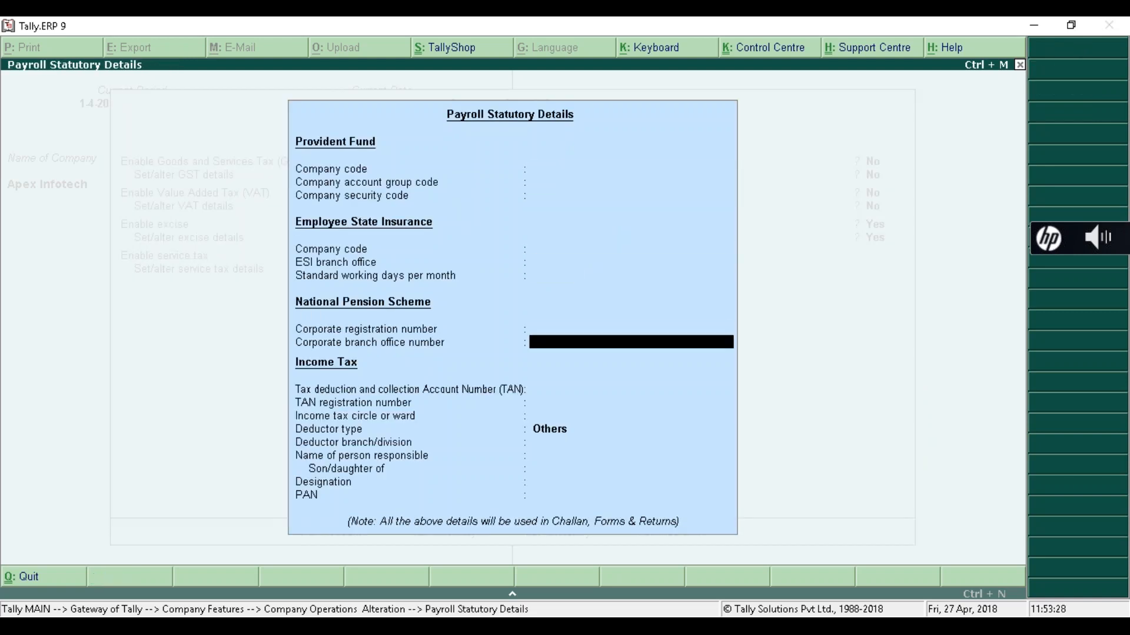
pyautogui.press('Return')
pyautogui.press('Return')
pyautogui.press('Return')
pyautogui.press('Return')
pyautogui.press('Return')
pyautogui.press('Return')
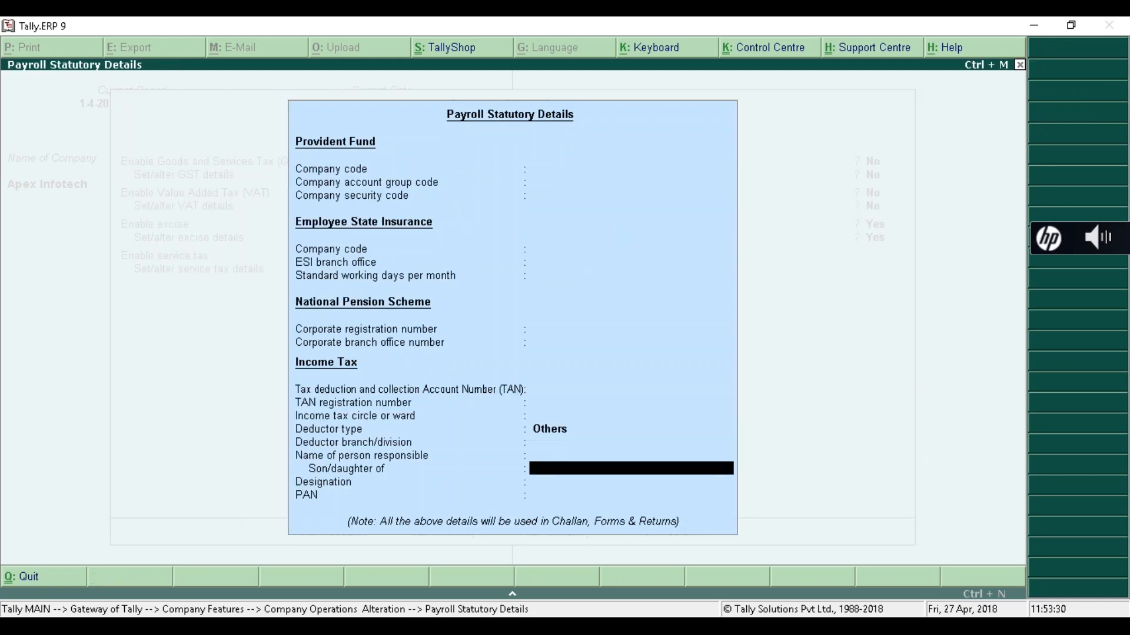
pyautogui.press('Return')
pyautogui.press('Return')
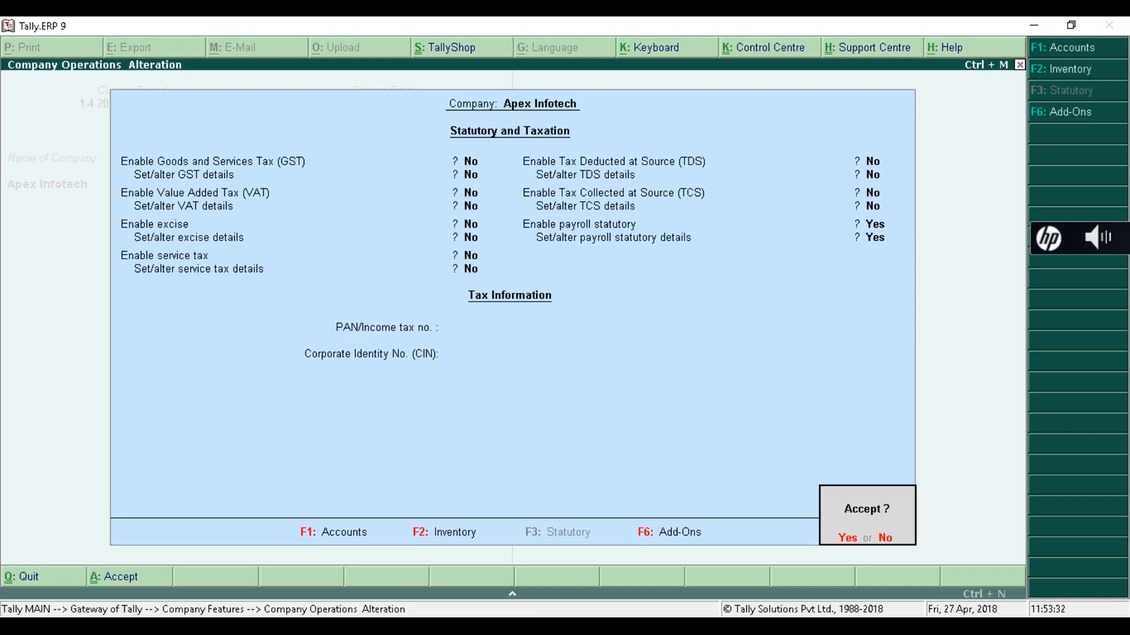
pyautogui.press('Return')
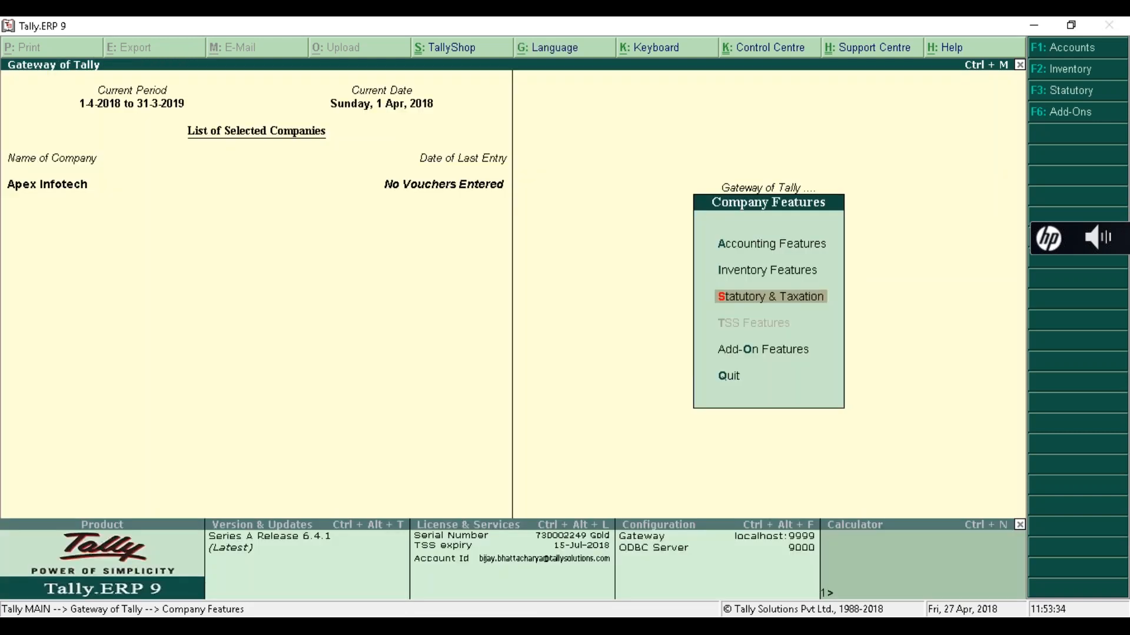
# - Re-accept Accounting Features with payroll settings unchanged, then open Statutory & Taxation
pyautogui.press('Up')
pyautogui.press('Up')
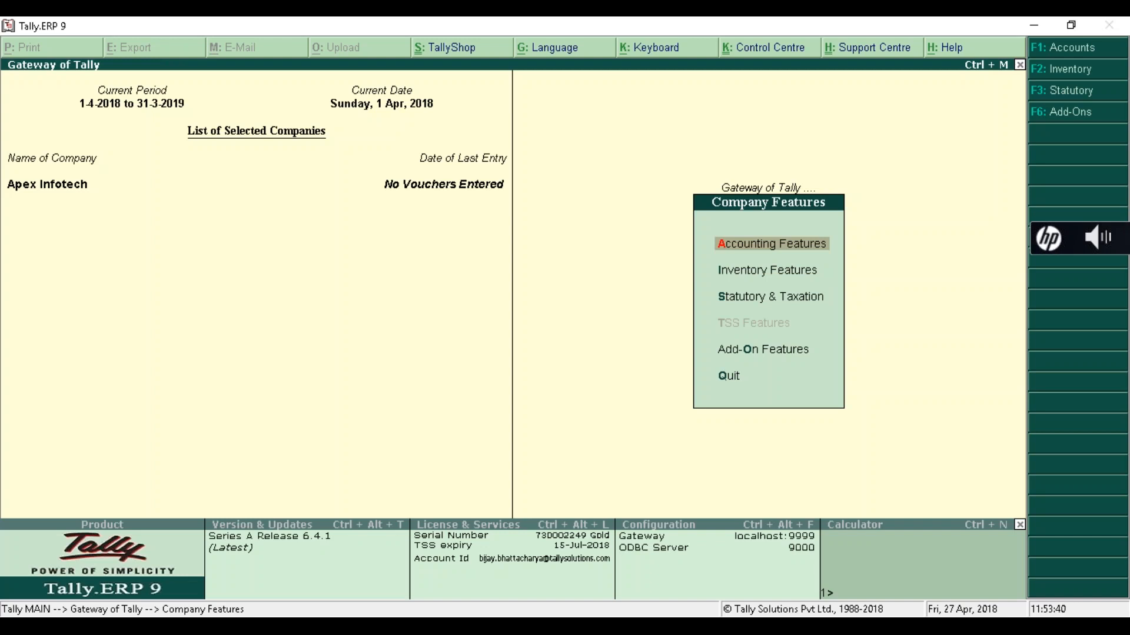
pyautogui.press('Return')
pyautogui.press('Return')
pyautogui.press('Return')
pyautogui.press('Return')
pyautogui.press('Return')
pyautogui.press('Return')
pyautogui.press('Return')
pyautogui.press('Return')
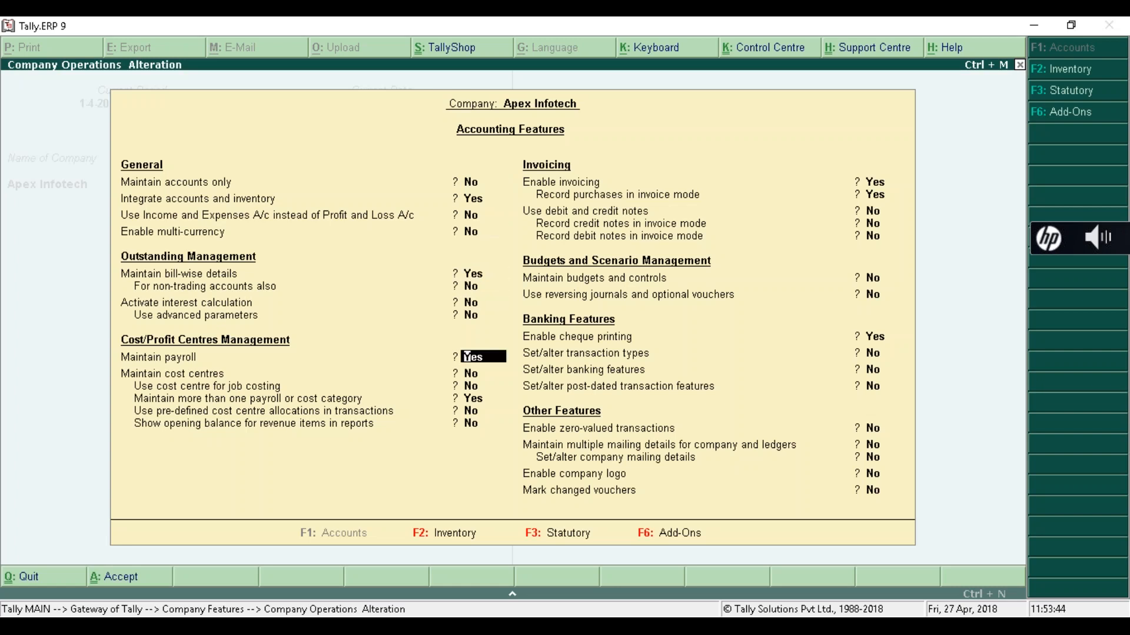
pyautogui.press('Return')
pyautogui.press('Return')
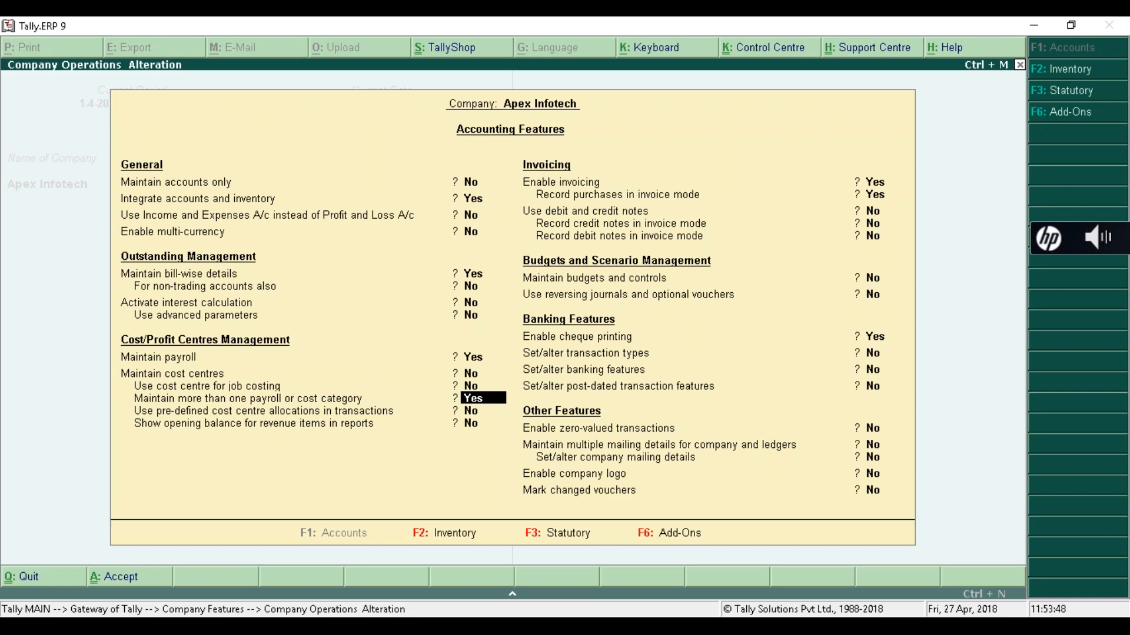
pyautogui.press('Return')
pyautogui.press('Return')
pyautogui.press('Return')
pyautogui.press('Return')
pyautogui.press('Return')
pyautogui.press('Return')
pyautogui.press('Return')
pyautogui.press('Return')
pyautogui.press('Return')
pyautogui.press('Return')
pyautogui.press('Return')
pyautogui.press('Return')
pyautogui.press('Return')
pyautogui.press('Return')
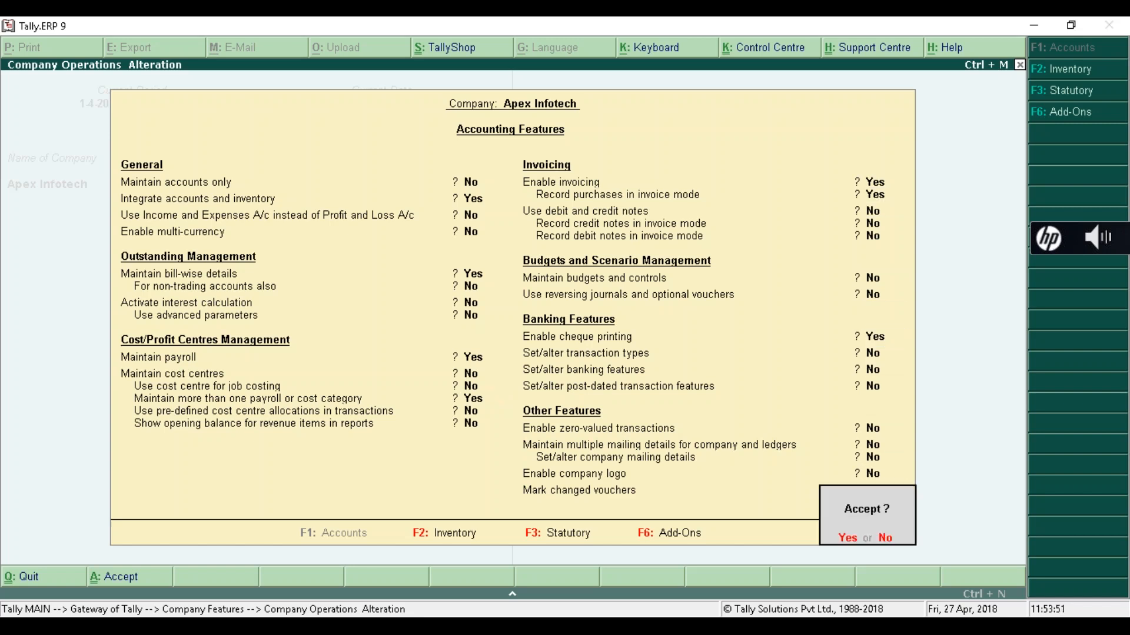
pyautogui.press('Return')
pyautogui.press('Down')
pyautogui.press('Down')
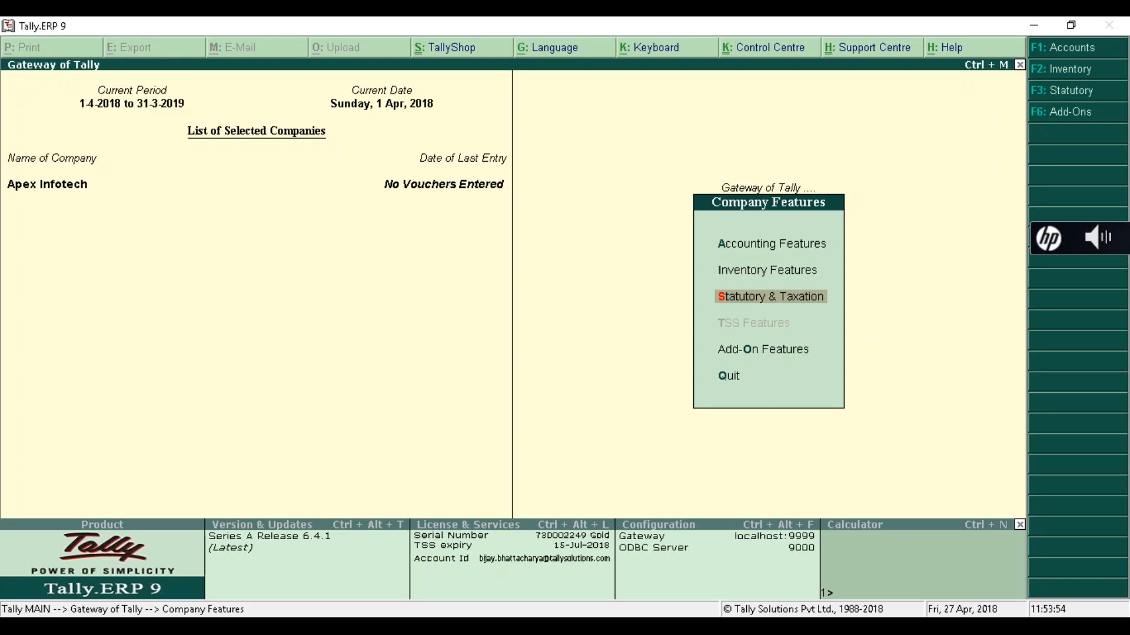
pyautogui.press('Return')
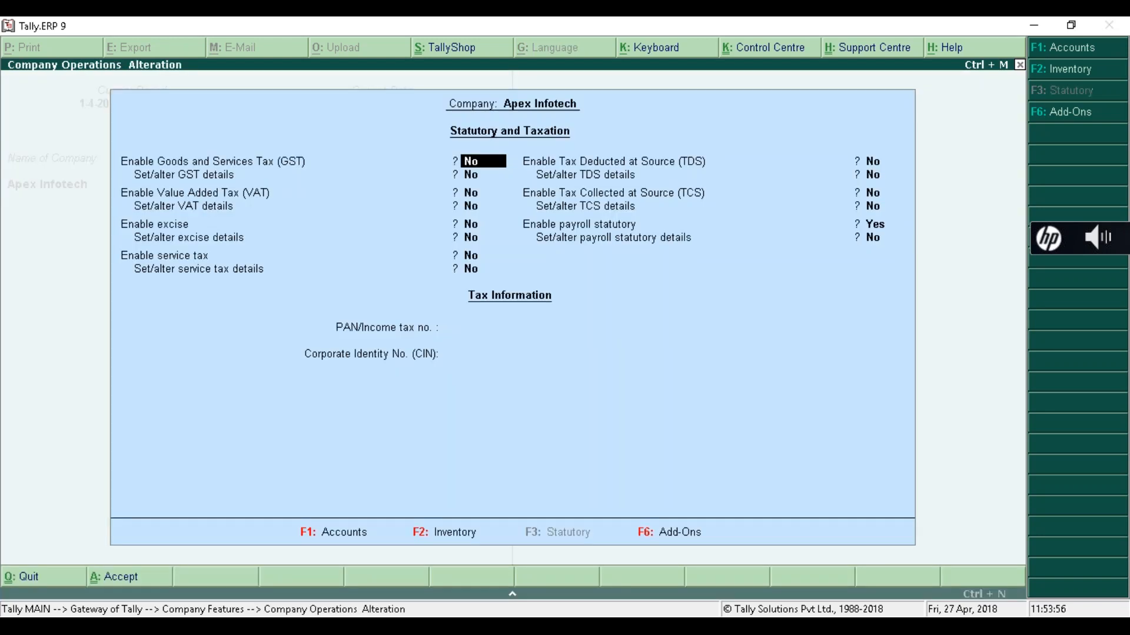
# - Set 'Set/alter payroll statutory details' to Yes, keep deductor type Others, and accept Statutory and Taxation
pyautogui.press('Return')
pyautogui.press('Return')
pyautogui.press('Return')
pyautogui.press('Return')
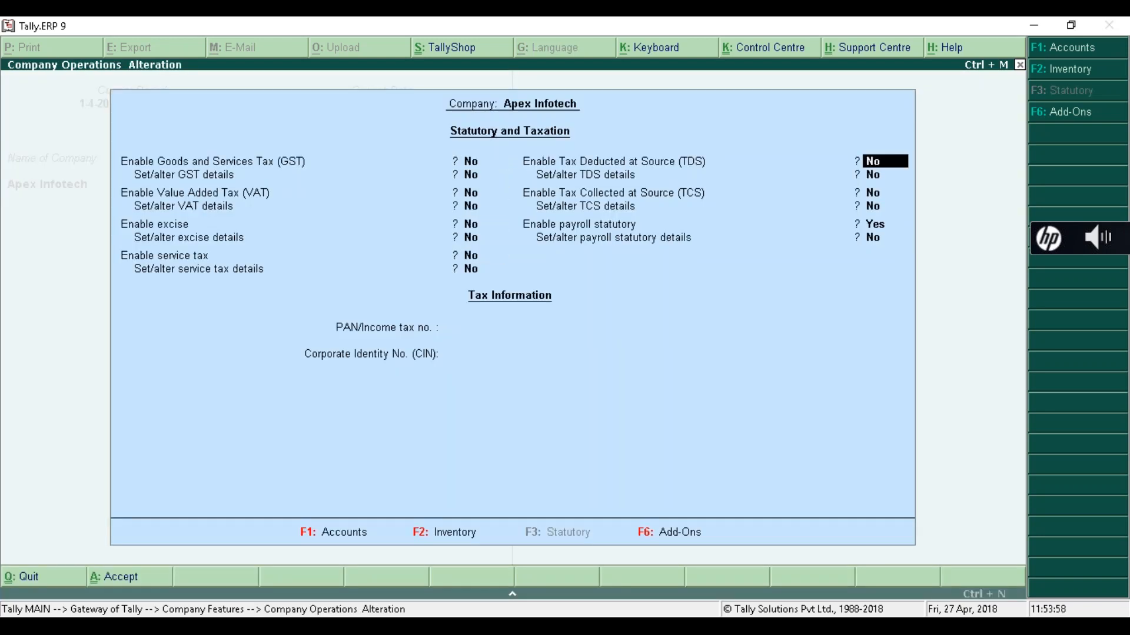
pyautogui.press('Return')
pyautogui.press('Return')
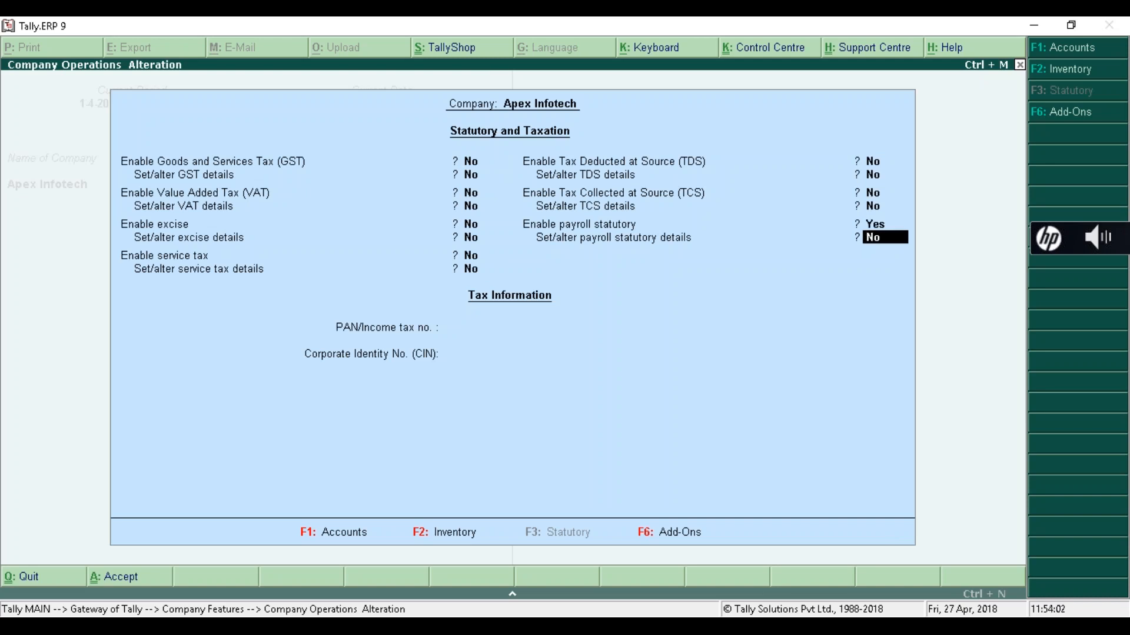
pyautogui.press('y')
pyautogui.press('Return')
pyautogui.press('Return')
pyautogui.press('Return')
pyautogui.press('Return')
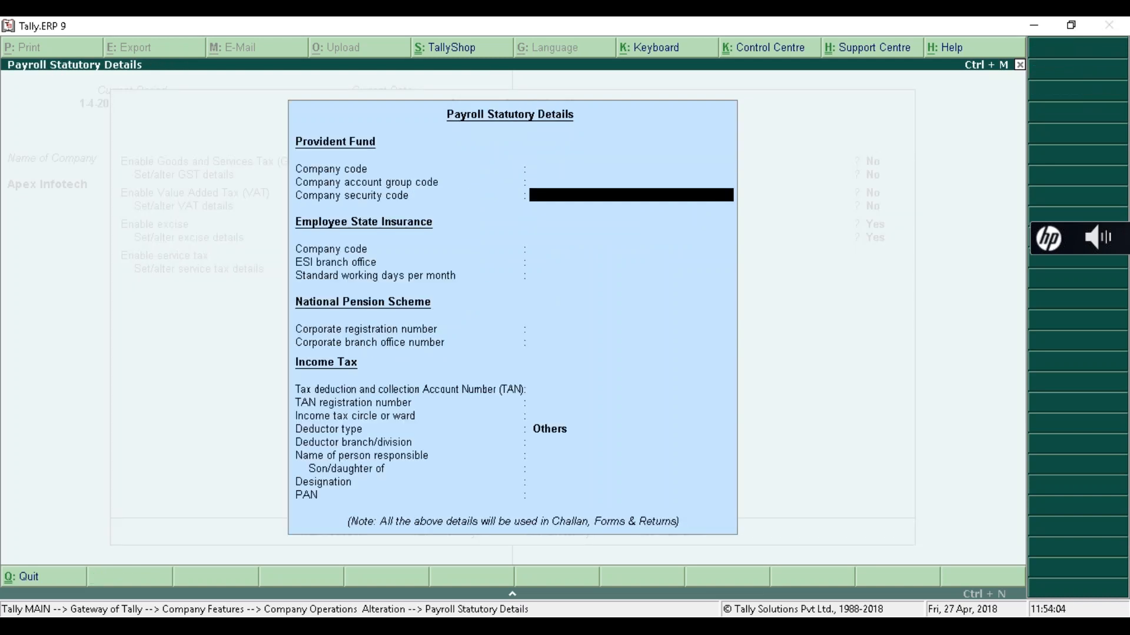
pyautogui.press('Return')
pyautogui.press('Return')
pyautogui.press('Return')
pyautogui.press('Return')
pyautogui.press('Return')
pyautogui.press('Return')
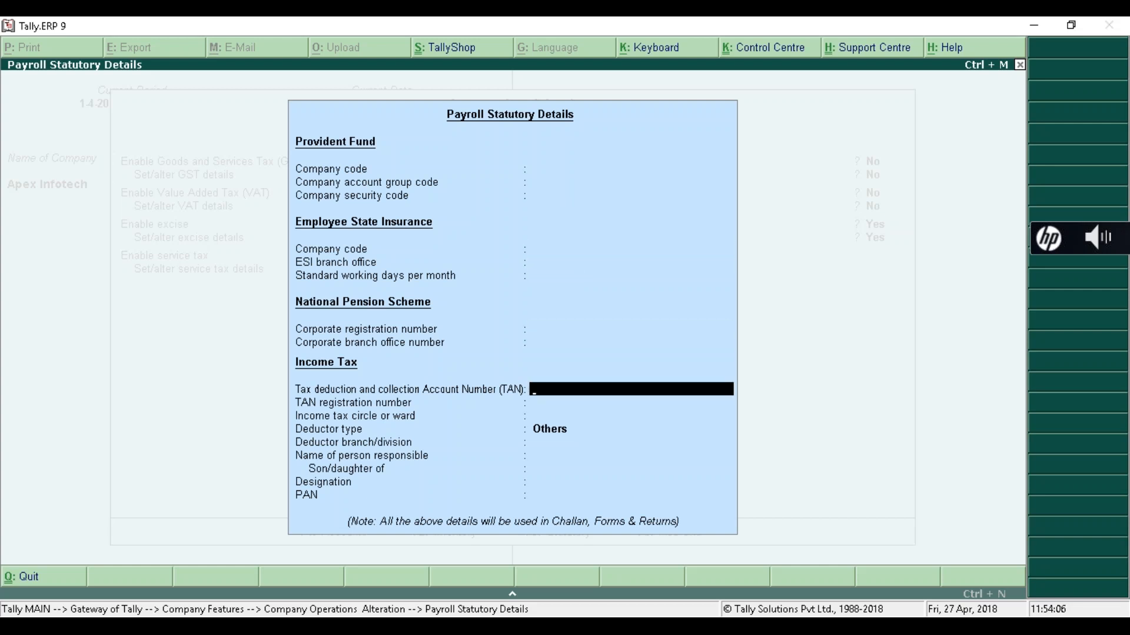
pyautogui.press('Return')
pyautogui.press('Return')
pyautogui.press('Return')
pyautogui.press('Return')
pyautogui.press('Return')
pyautogui.press('Return')
pyautogui.press('Return')
pyautogui.press('Return')
pyautogui.press('Return')
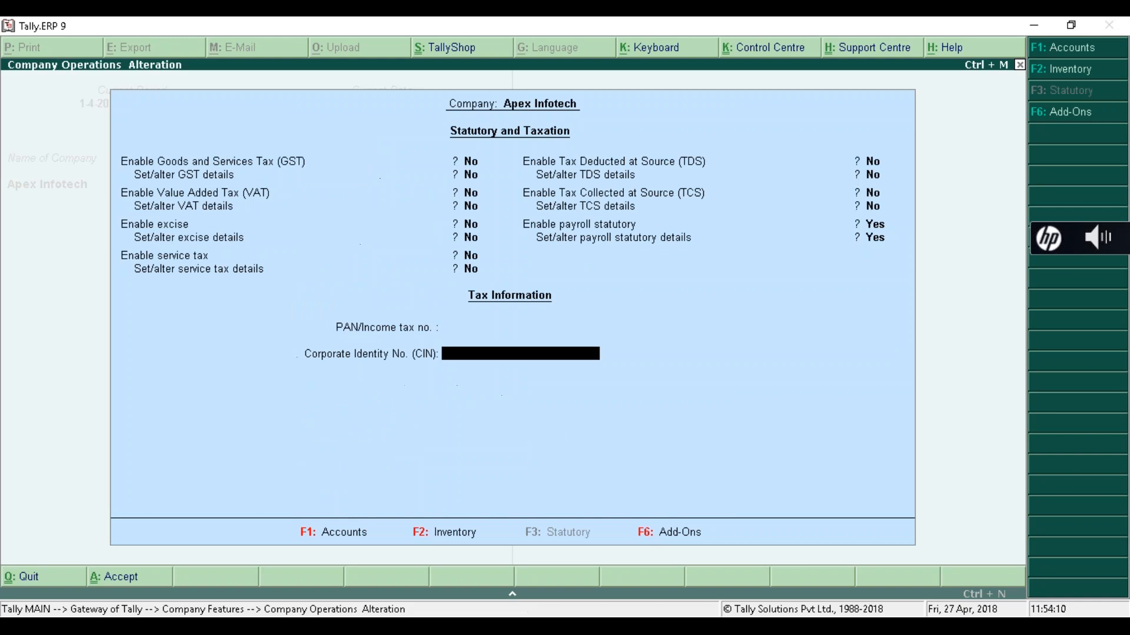
pyautogui.press('Return')
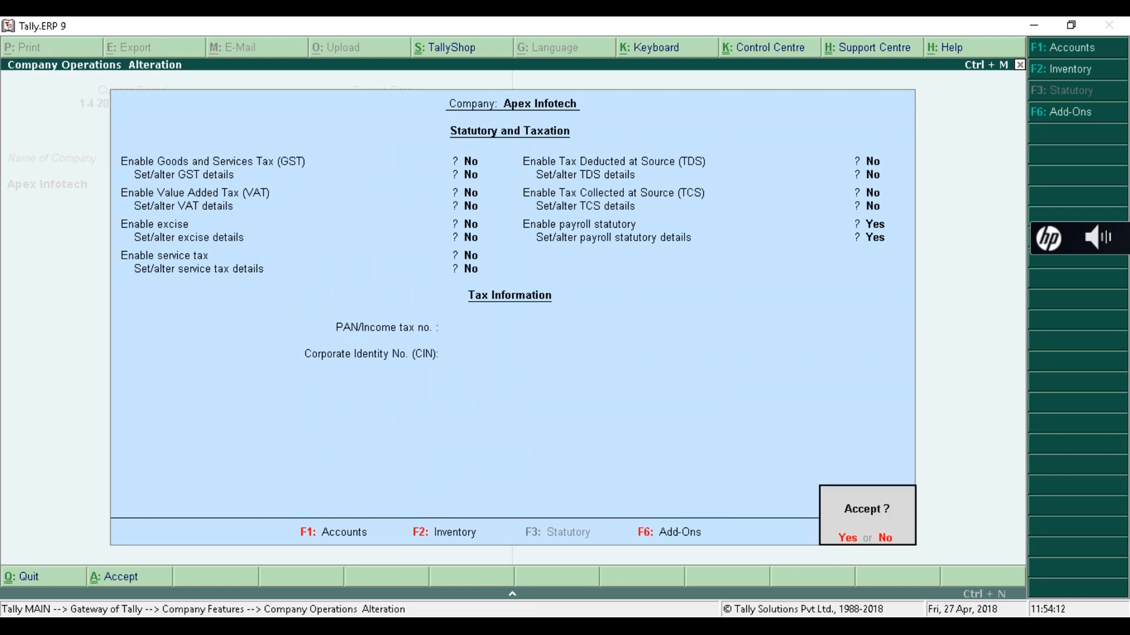
pyautogui.press('Return')
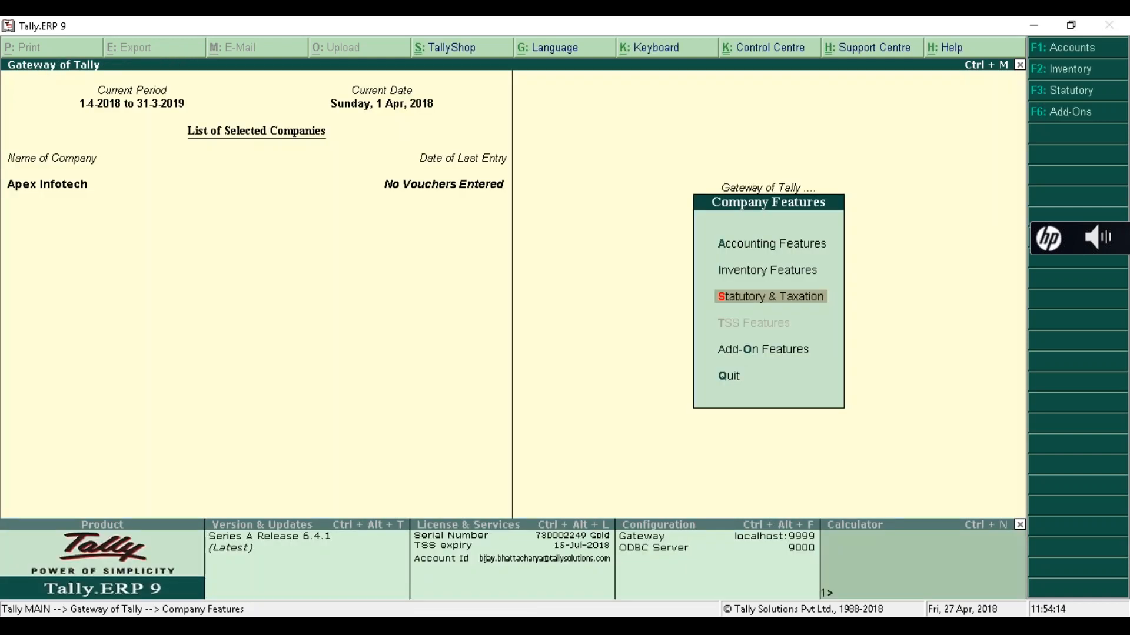
# - Return to the Gateway of Tally and open Payroll Info. under Masters
pyautogui.press('Escape')
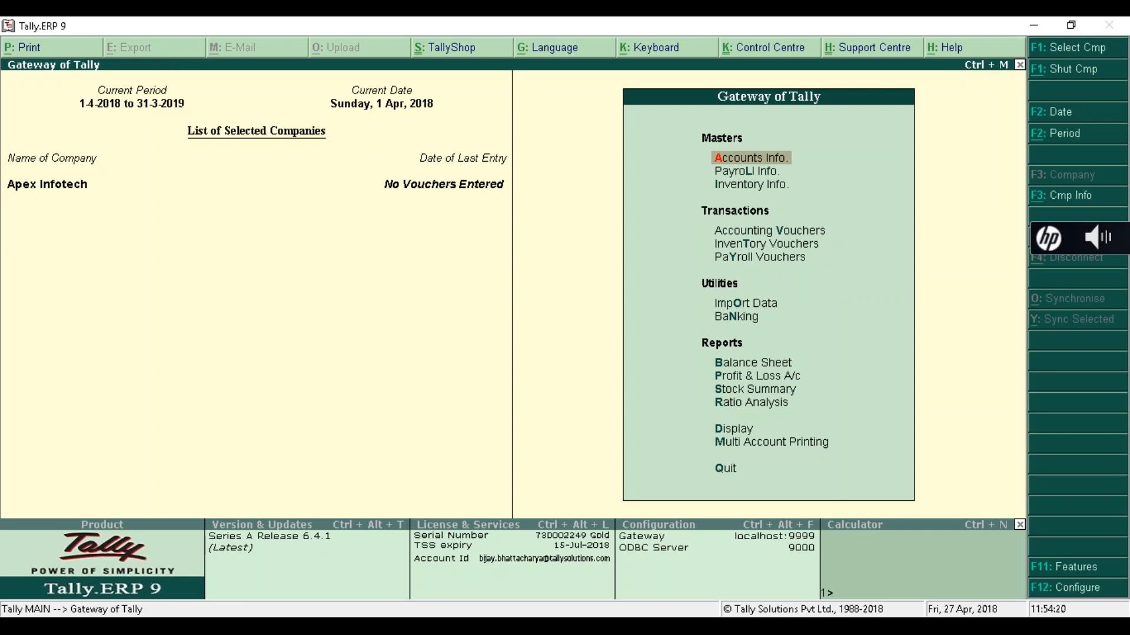
pyautogui.press('Down')
pyautogui.press('Up')
pyautogui.press('Down')
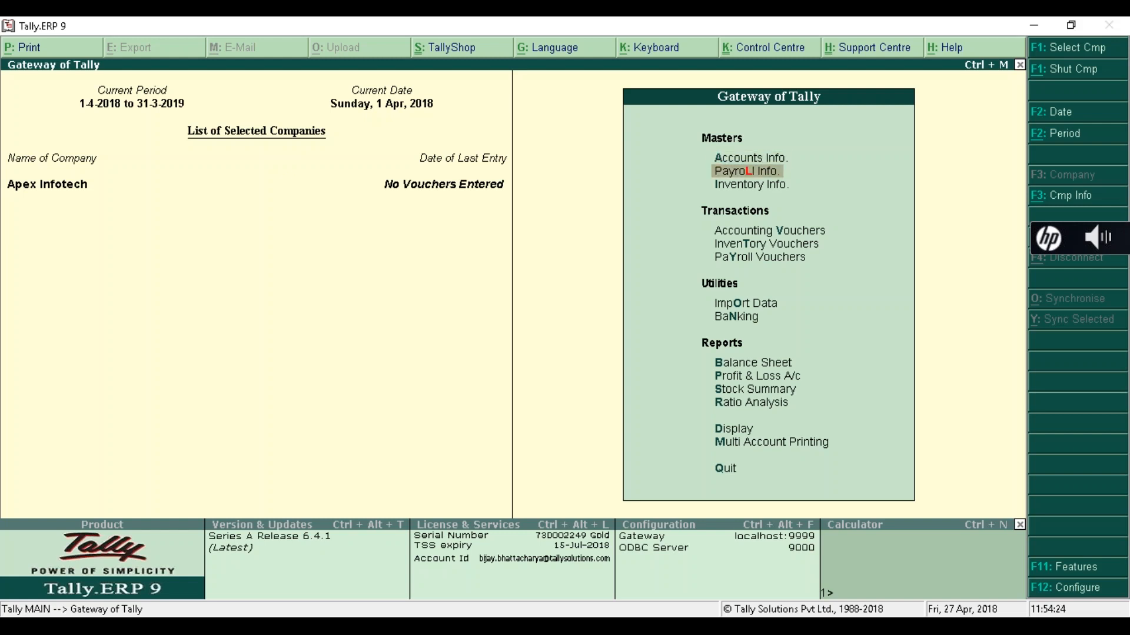
pyautogui.press('Down')
pyautogui.press('Up')
pyautogui.press('Up')
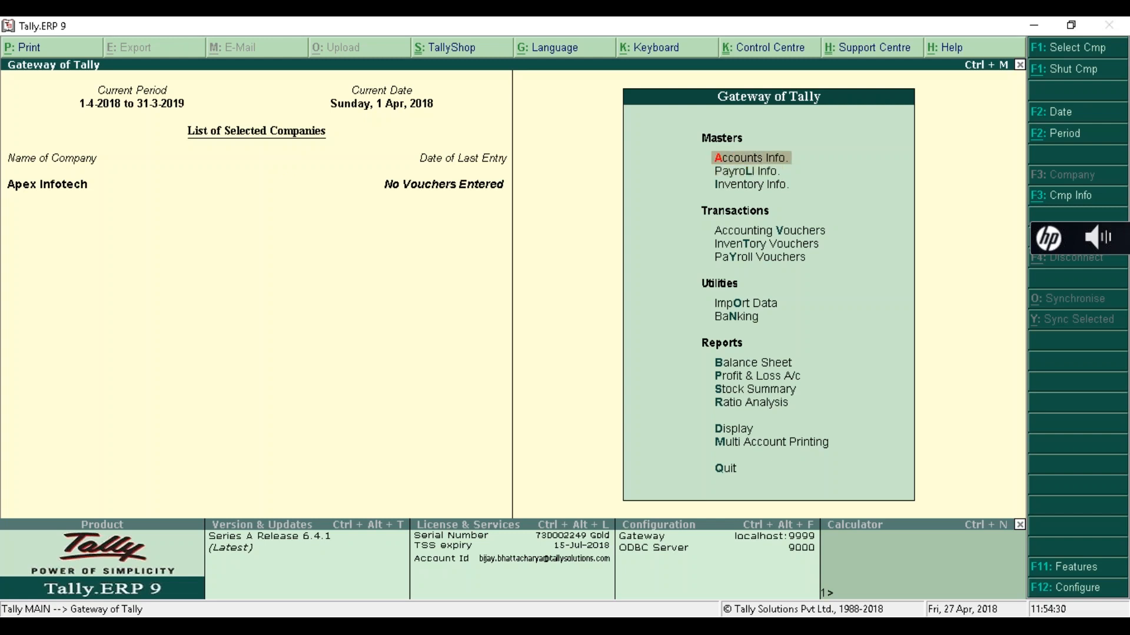
pyautogui.press('Down')
pyautogui.press('Down')
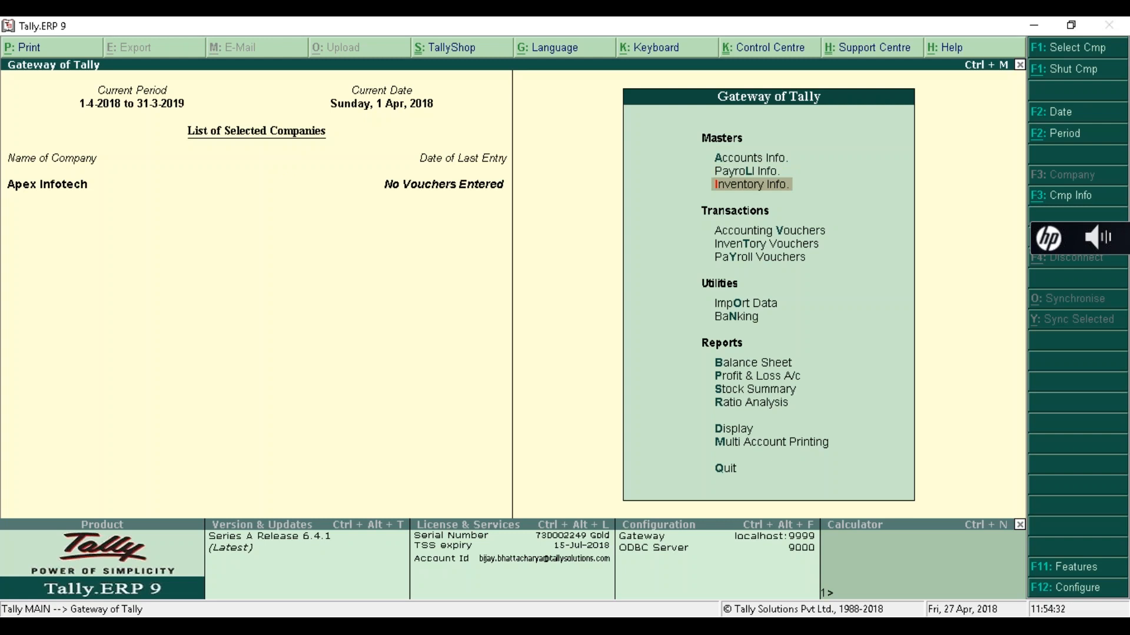
pyautogui.press('Up')
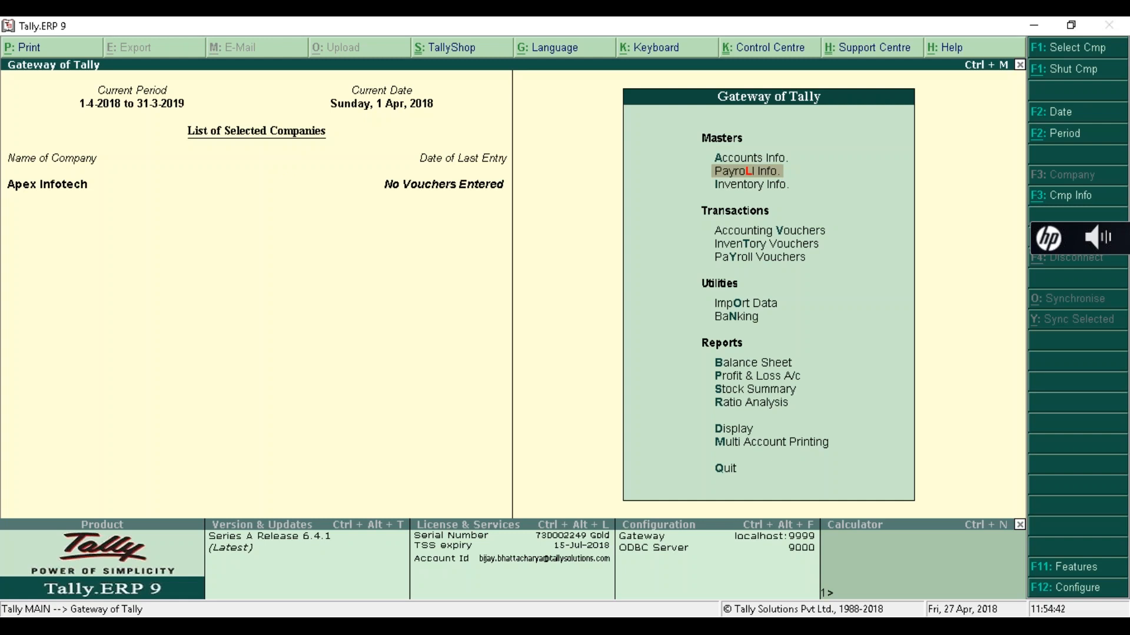
pyautogui.press('Return')
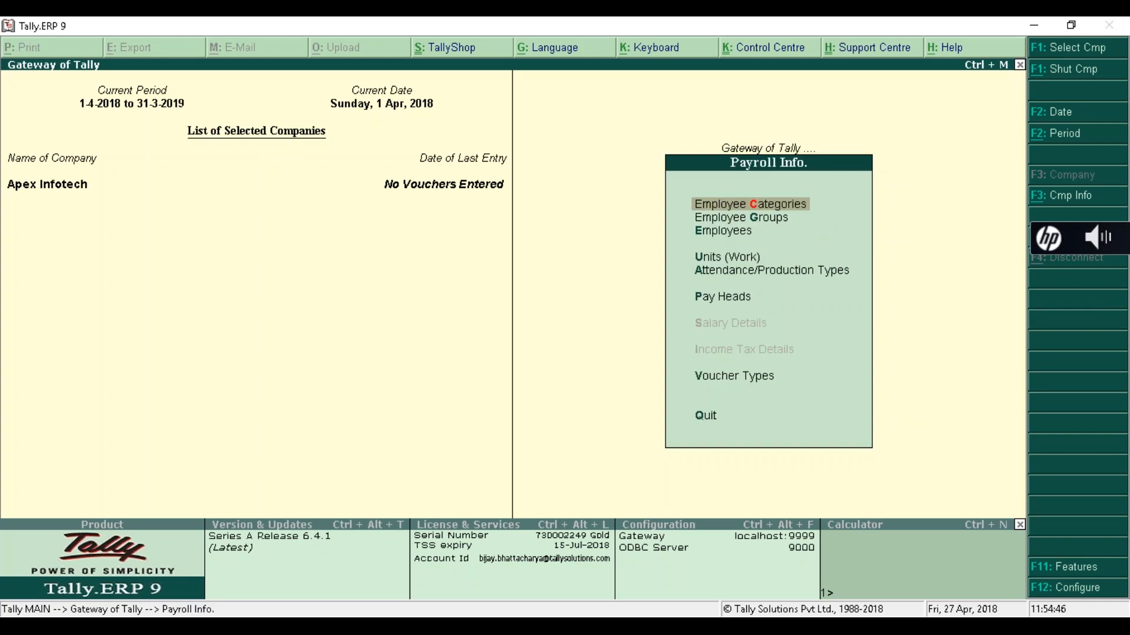
pyautogui.press('Down')
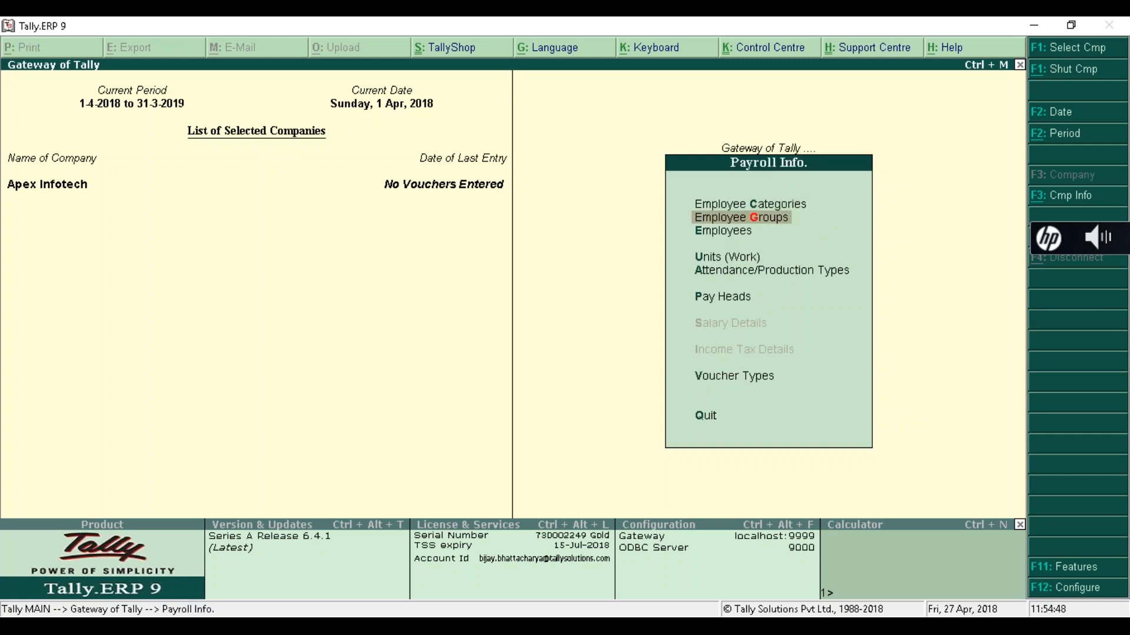
pyautogui.press('Down')
pyautogui.press('Down')
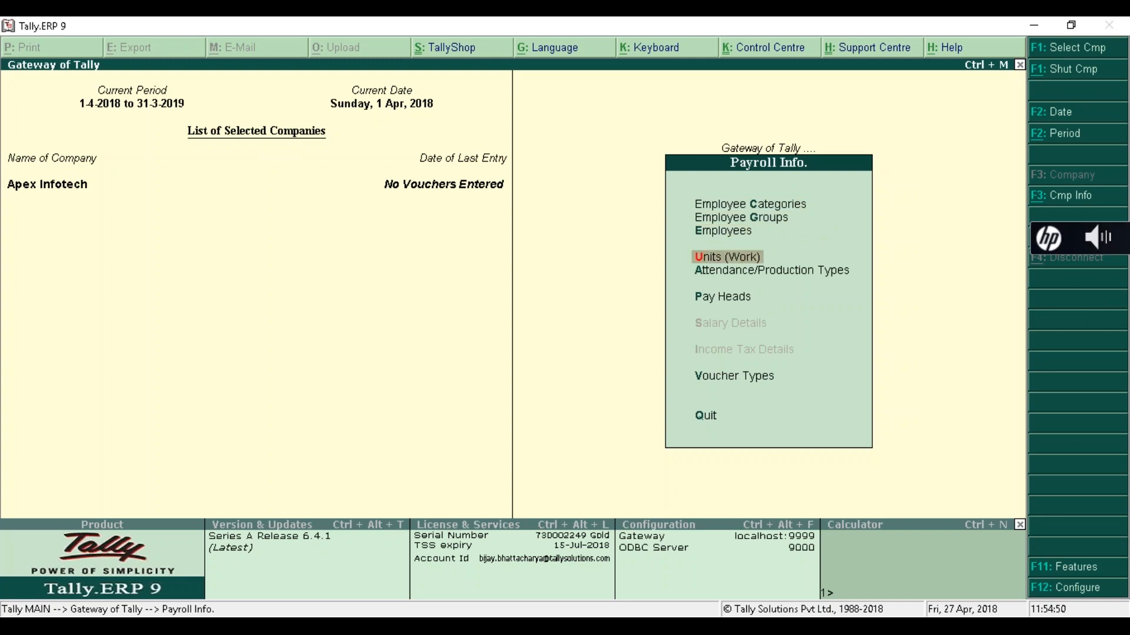
pyautogui.press('Down')
pyautogui.press('Down')
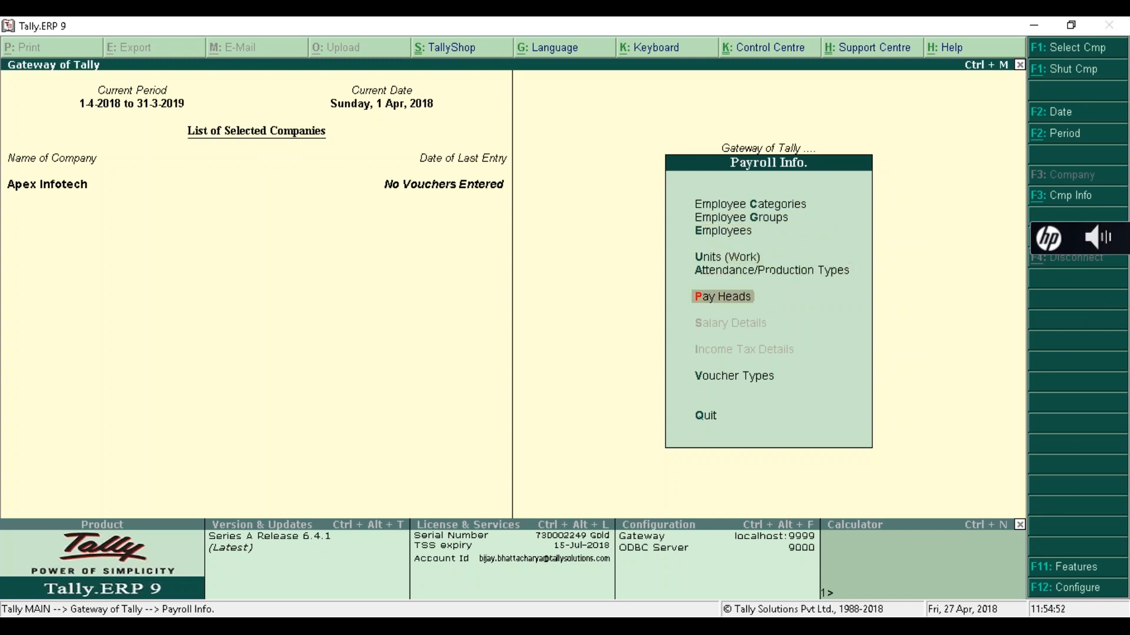
pyautogui.press('Down')
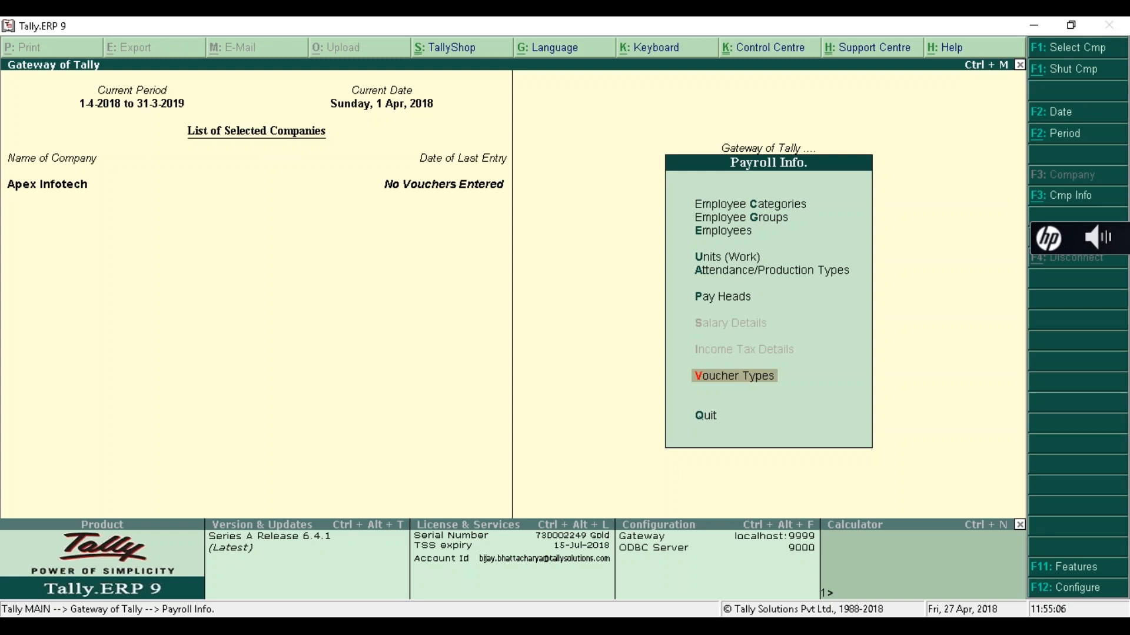
pyautogui.press('Up')
pyautogui.press('Down')
pyautogui.press('Down')
pyautogui.press('Up')
pyautogui.press('Up')
pyautogui.press('Up')
pyautogui.press('Up')
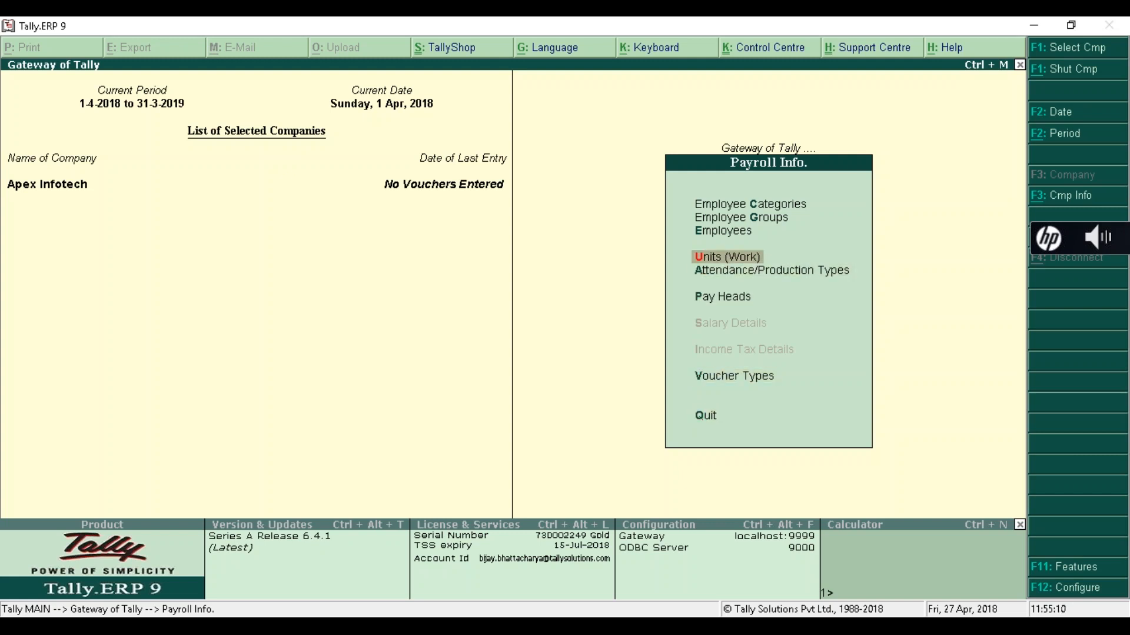
pyautogui.press('Up')
pyautogui.press('Up')
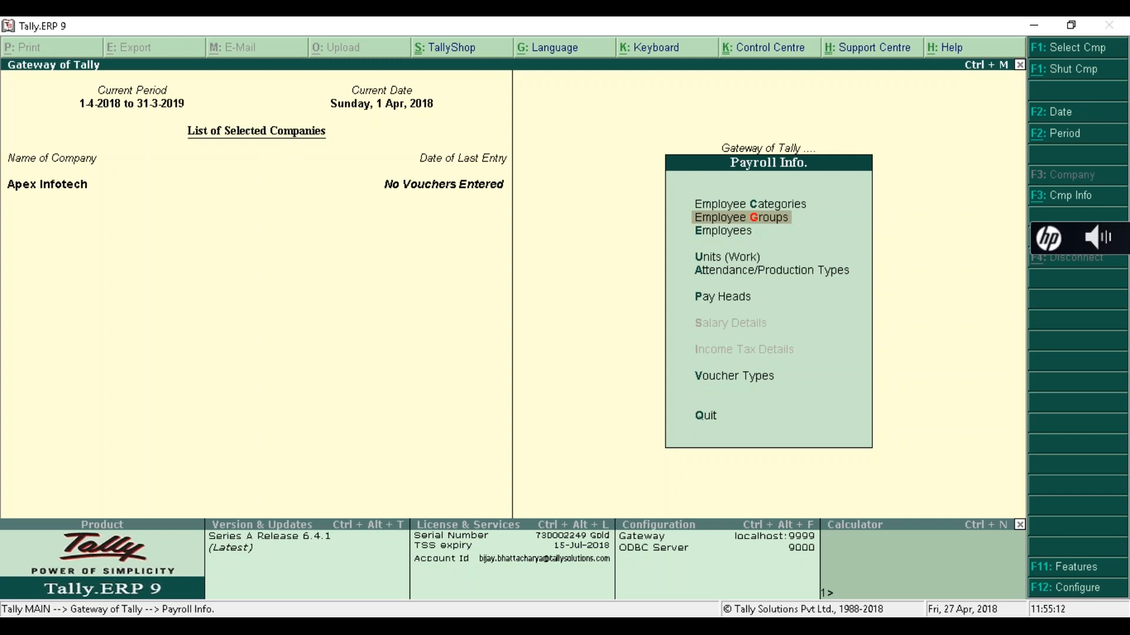
pyautogui.press('Up')
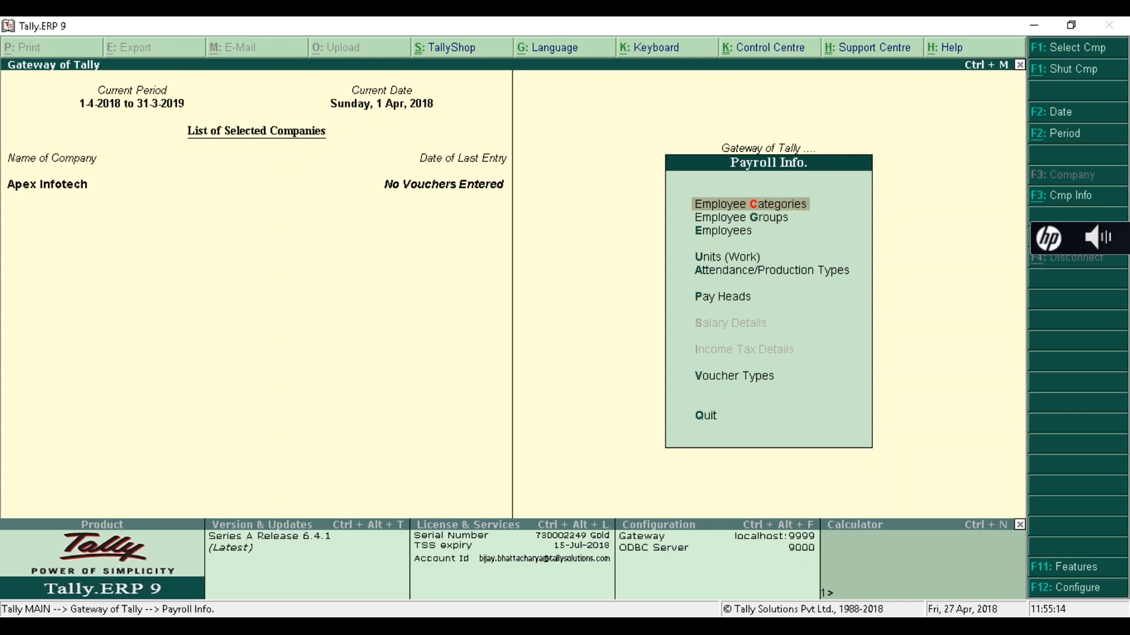
pyautogui.press('Down')
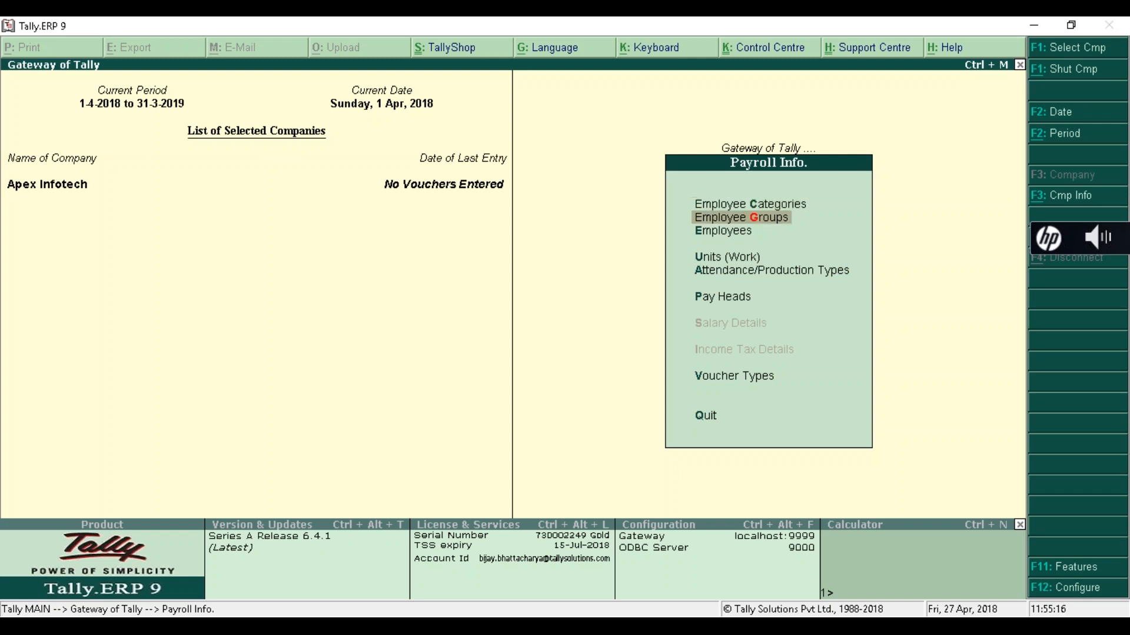
pyautogui.press('Down')
pyautogui.press('Down')
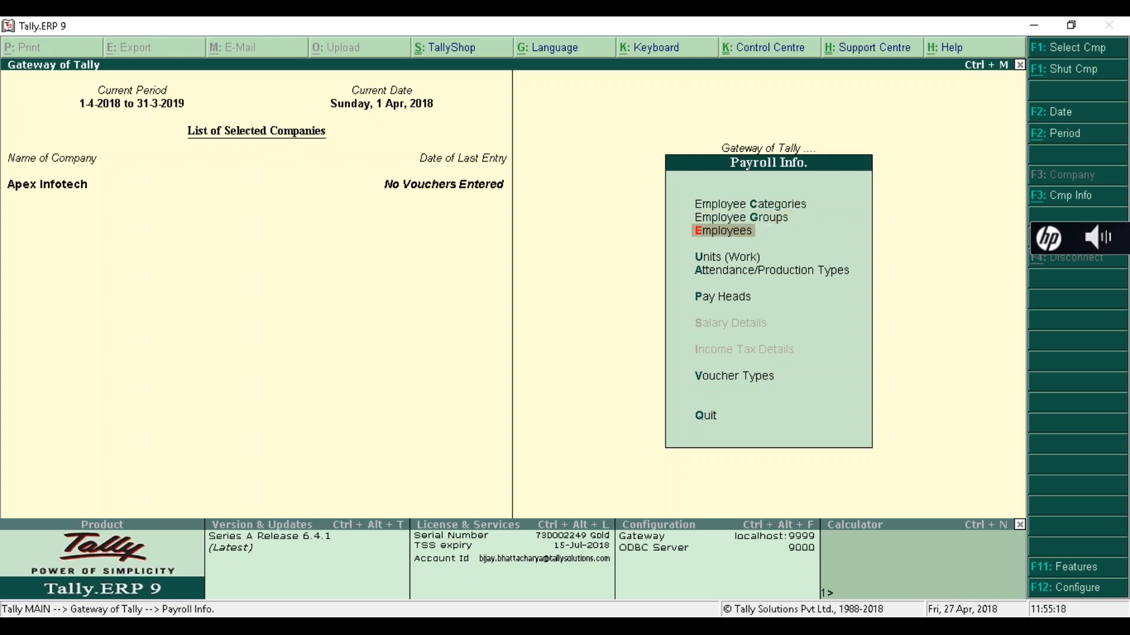
pyautogui.press('Down')
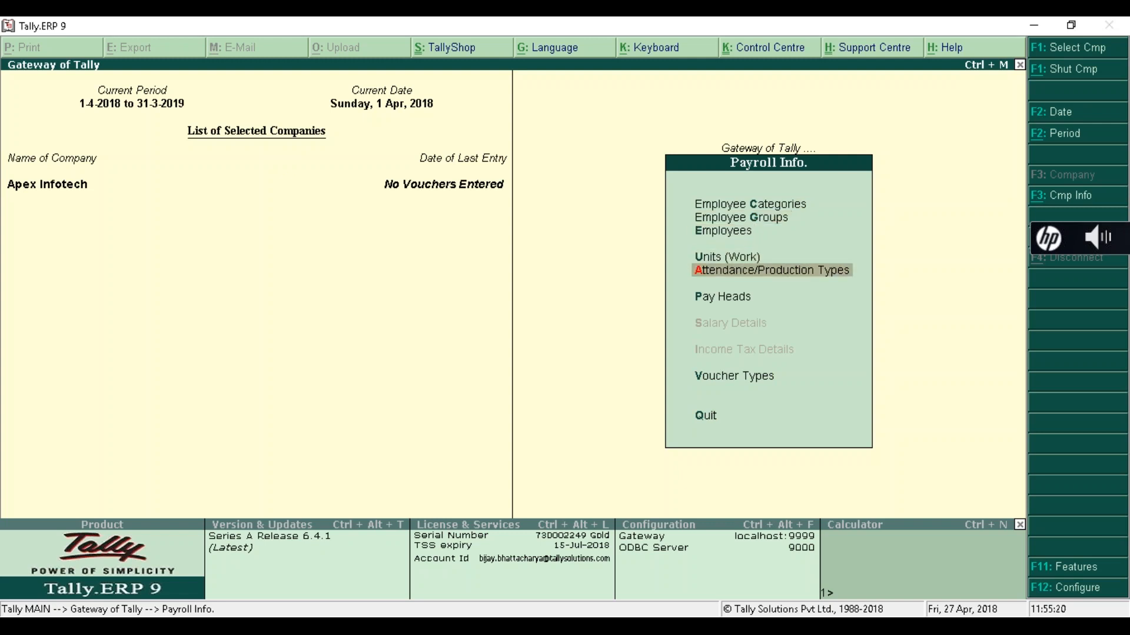
pyautogui.press('Down')
pyautogui.press('Down')
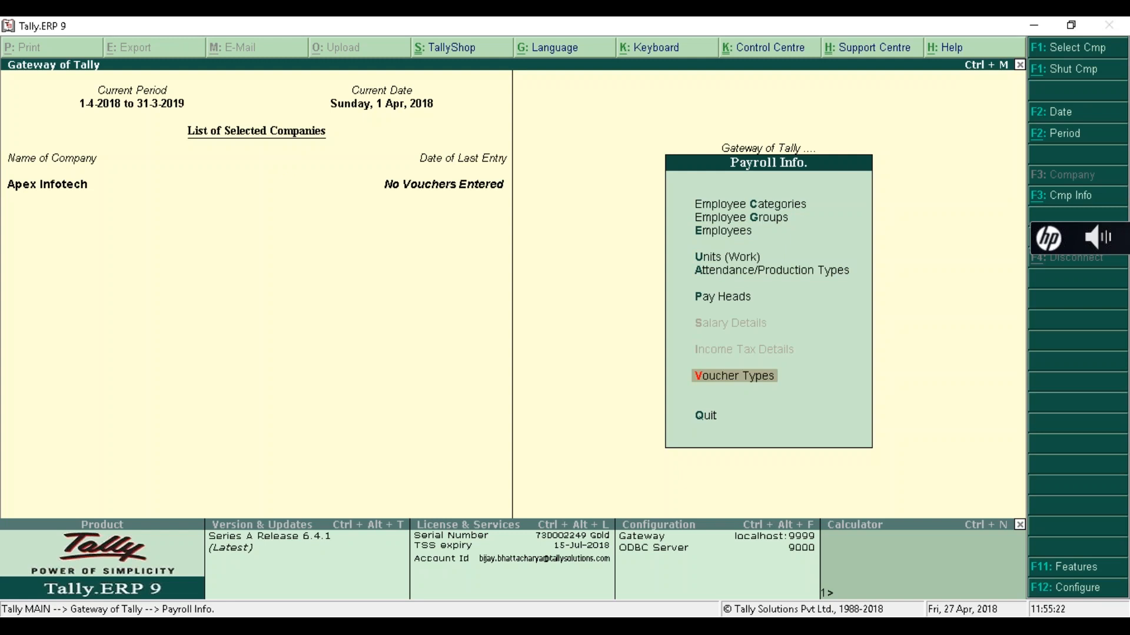
pyautogui.press('Up')
pyautogui.press('Up')
pyautogui.press('Up')
pyautogui.press('Up')
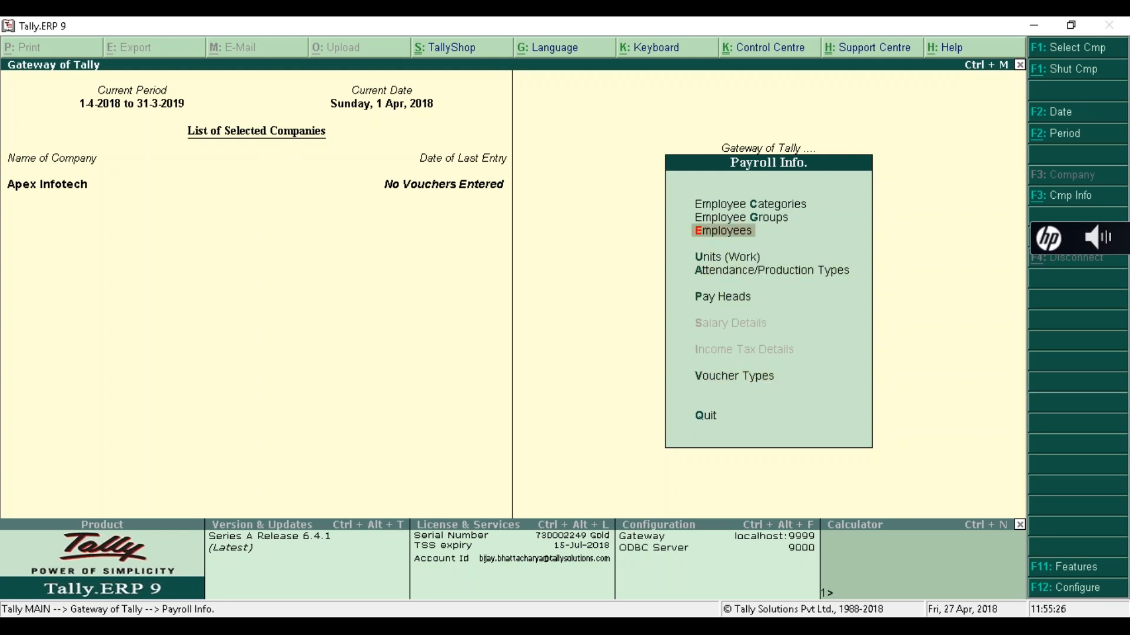
pyautogui.press('Up')
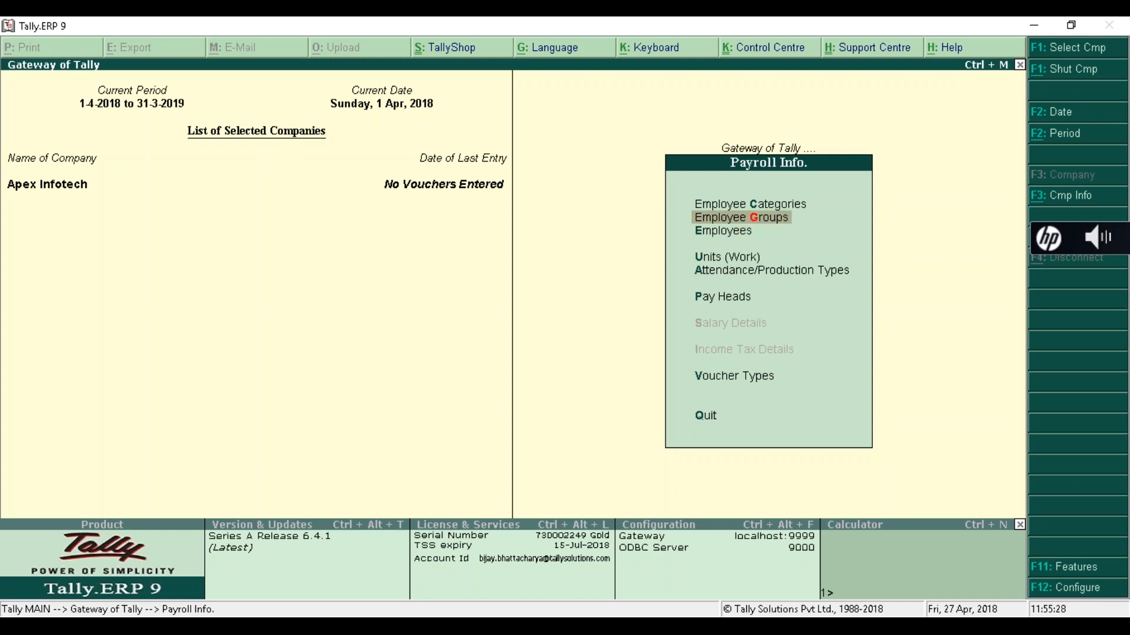
pyautogui.press('Up')
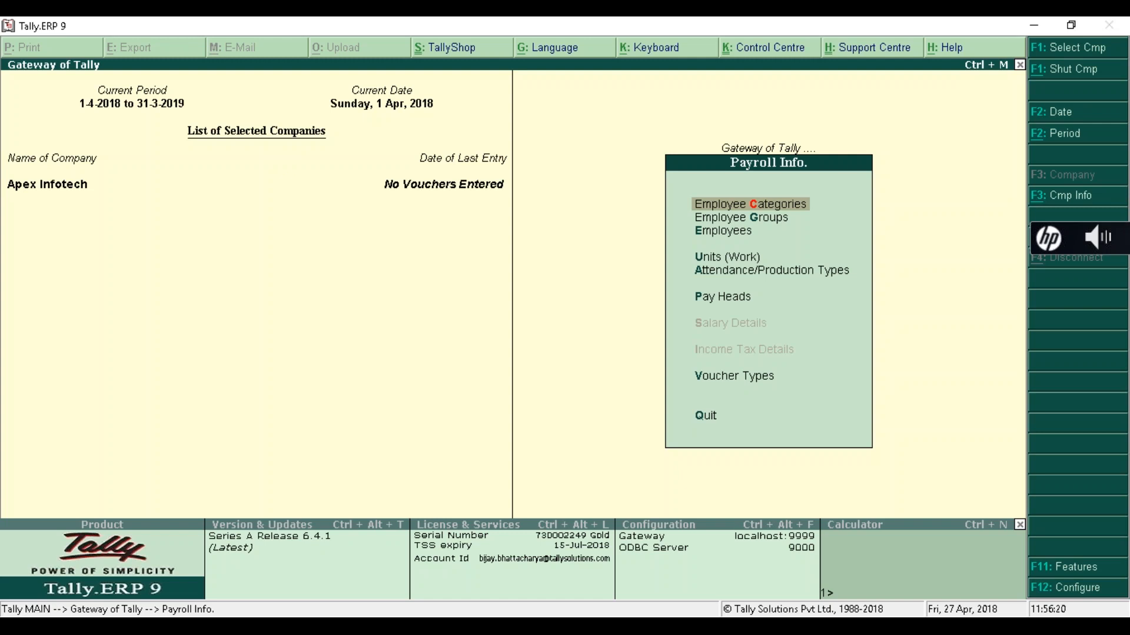
# - Choose Alter under Single Category in Employee Categories to list the categories
pyautogui.press('Return')
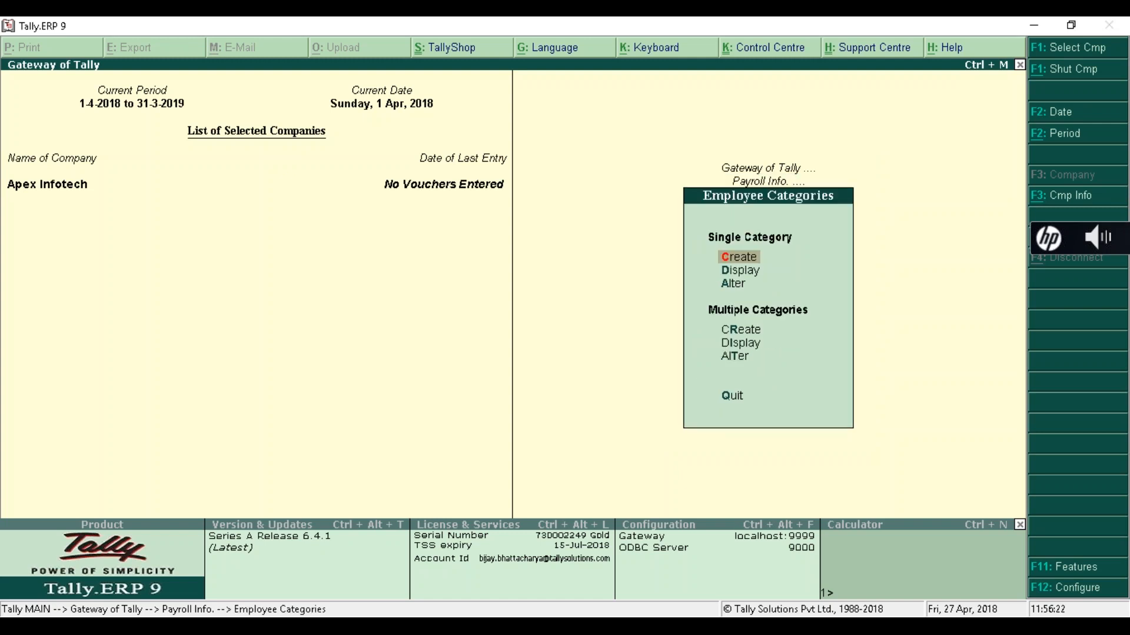
pyautogui.press('Down')
pyautogui.press('Down')
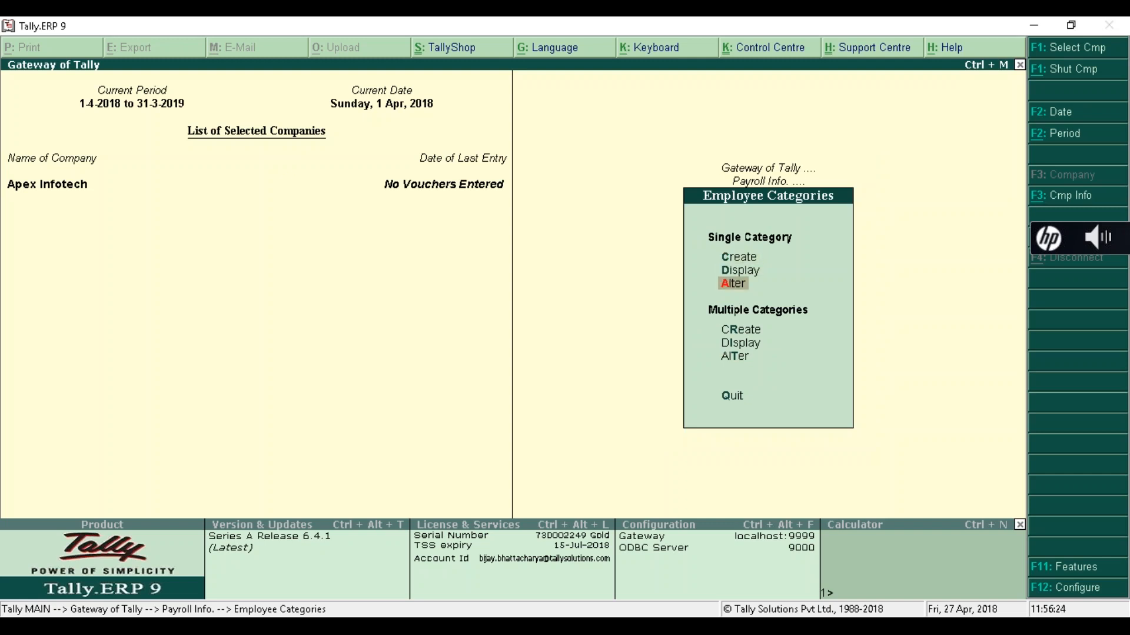
pyautogui.press('Return')
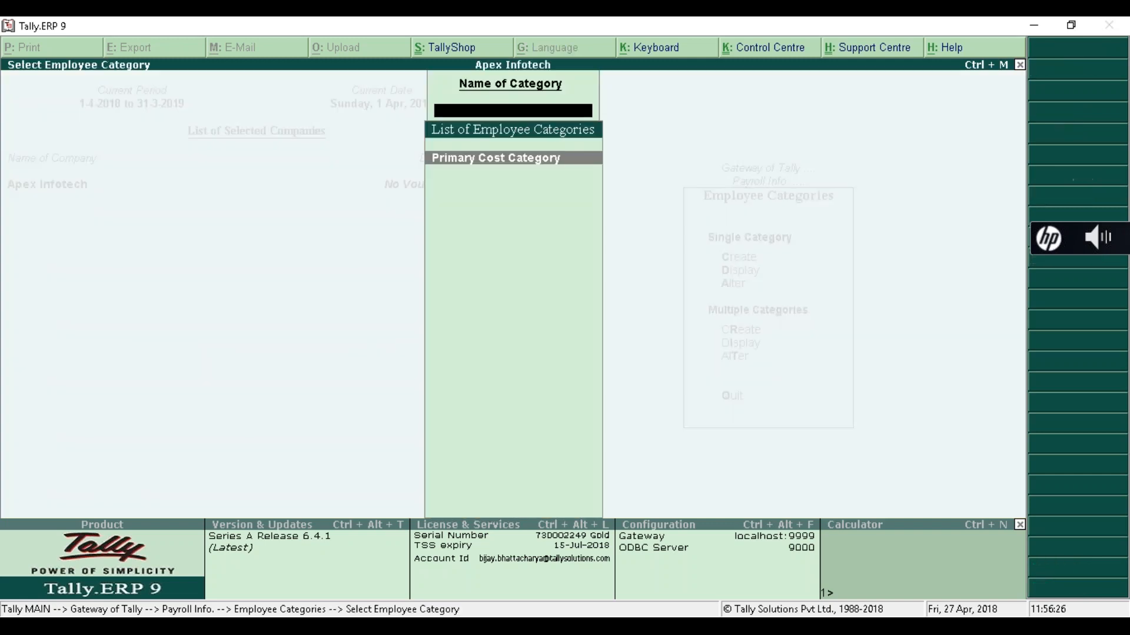
# - Discard an accidental name edit to Primary Cost Category and reopen the alteration list
pyautogui.press('Return')
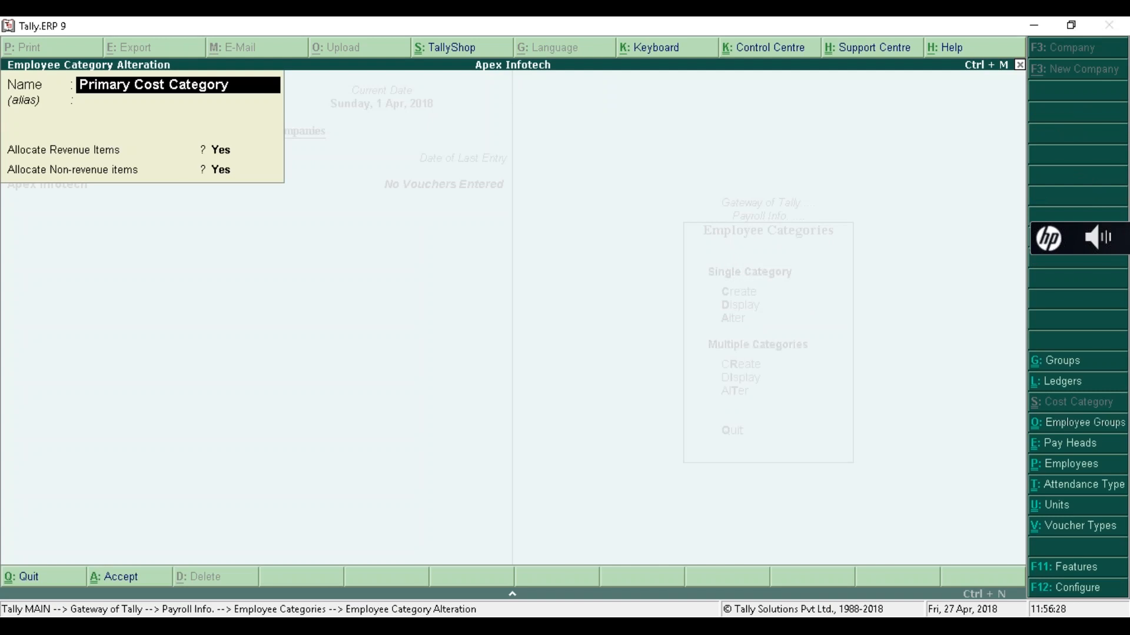
pyautogui.press('BackSpace')
pyautogui.press('Escape')
pyautogui.press('Escape')
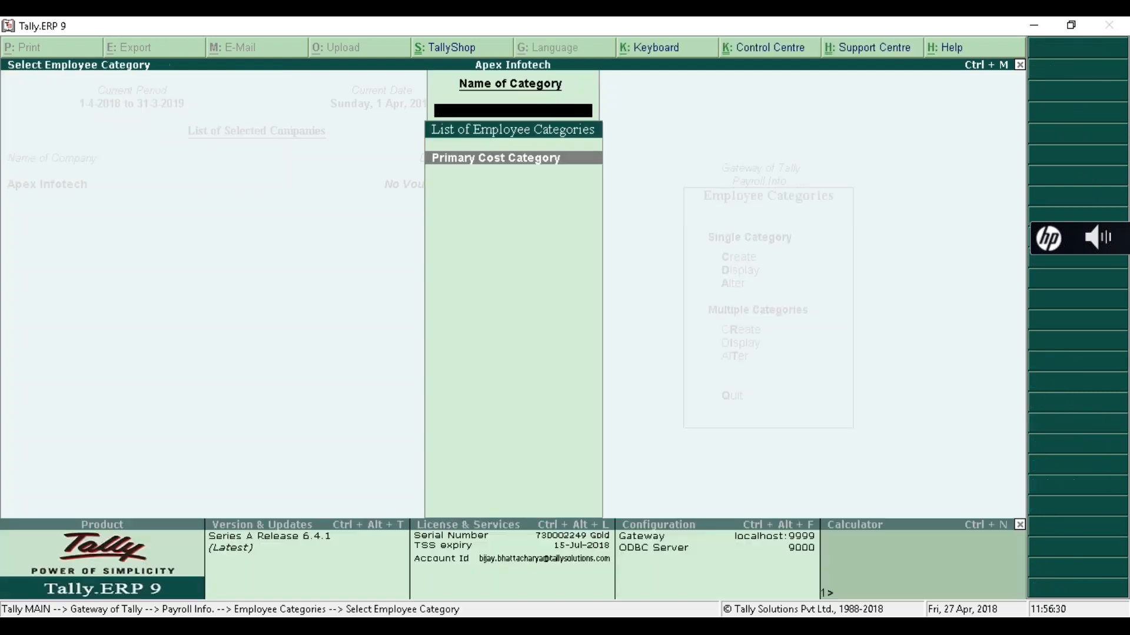
pyautogui.press('Escape')
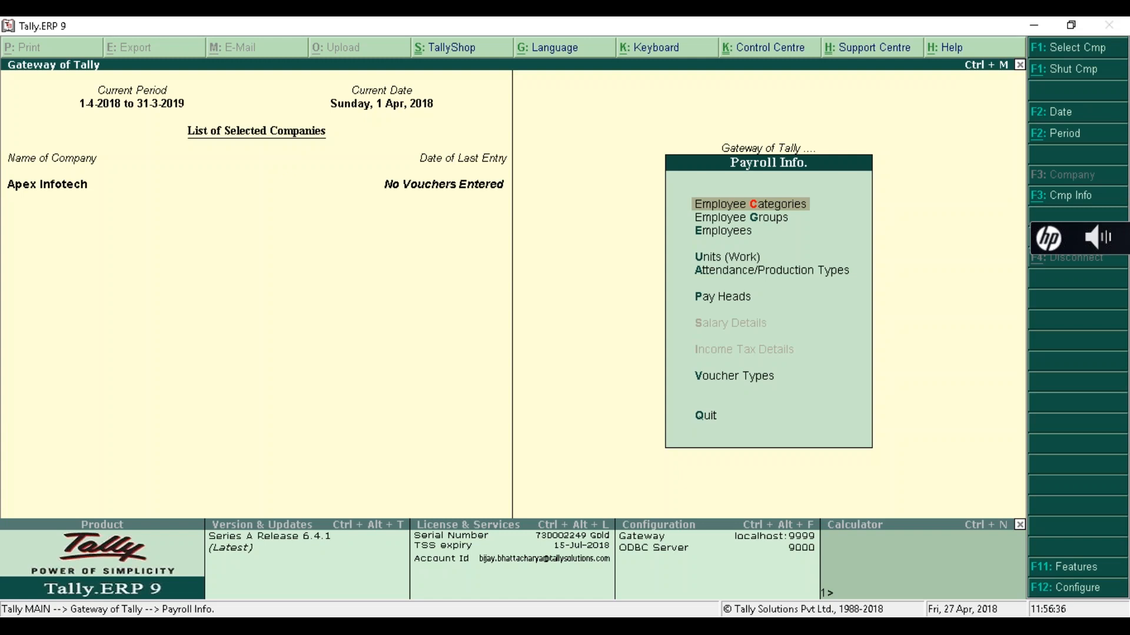
pyautogui.press('Return')
pyautogui.press('Down')
pyautogui.press('Down')
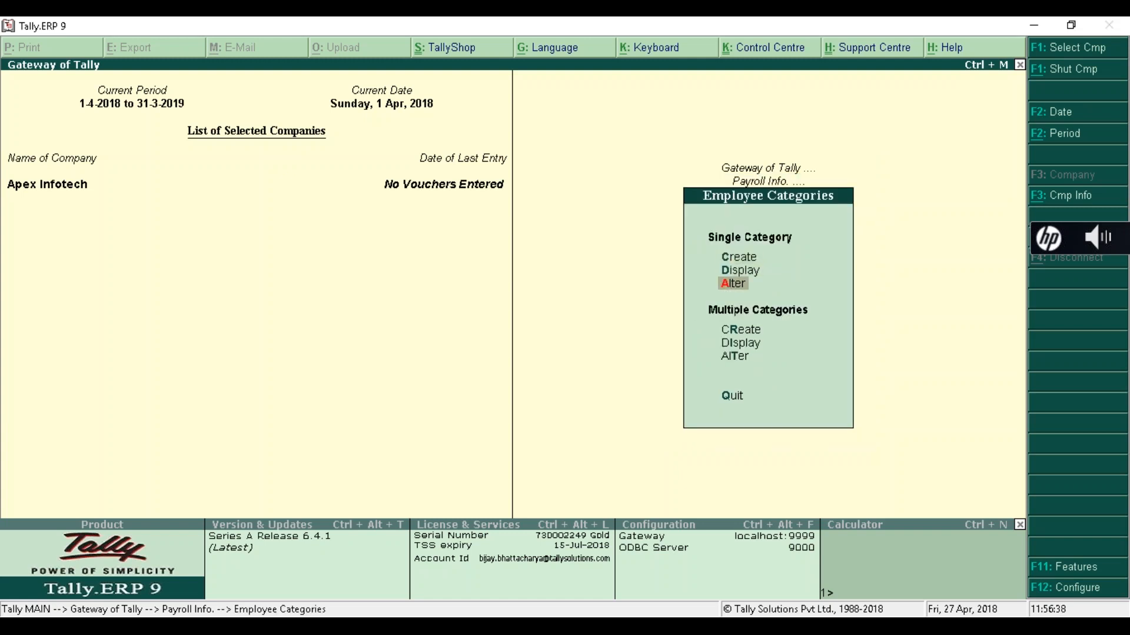
pyautogui.press('Return')
pyautogui.press('Return')
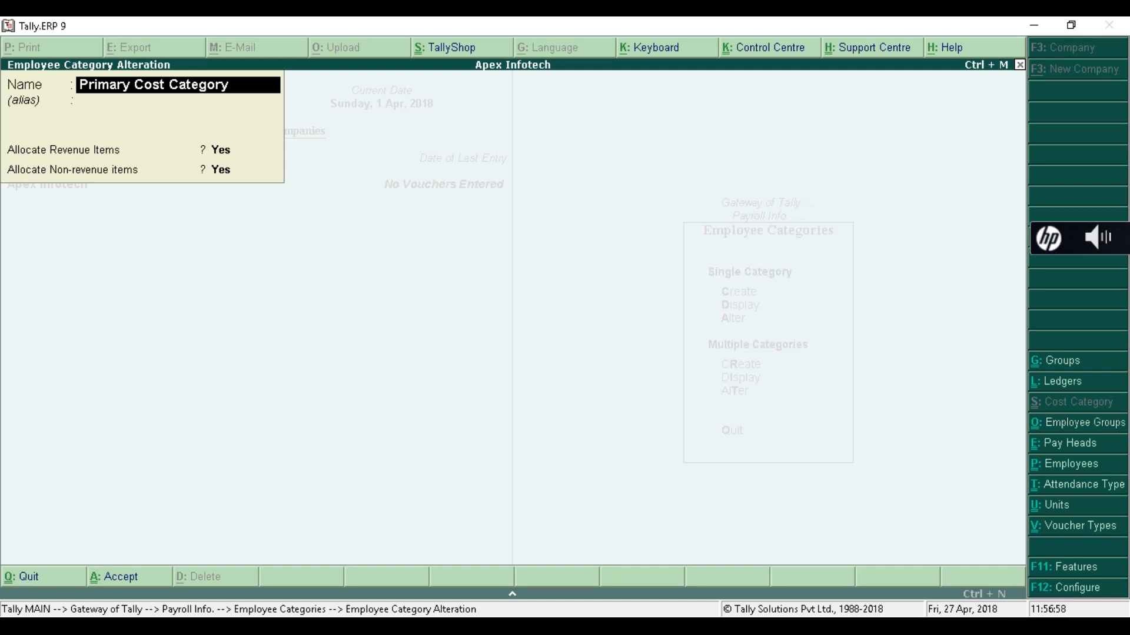
# - Accept Primary Cost Category with revenue and non-revenue allocation both Yes, then close the list
pyautogui.press('Return')
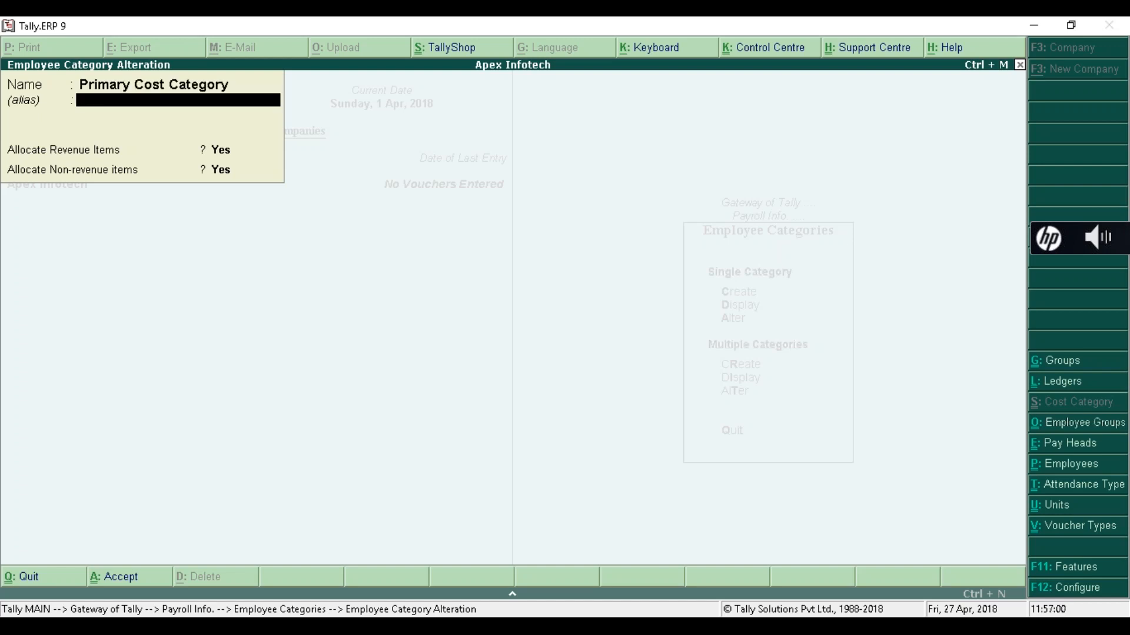
pyautogui.press('Return')
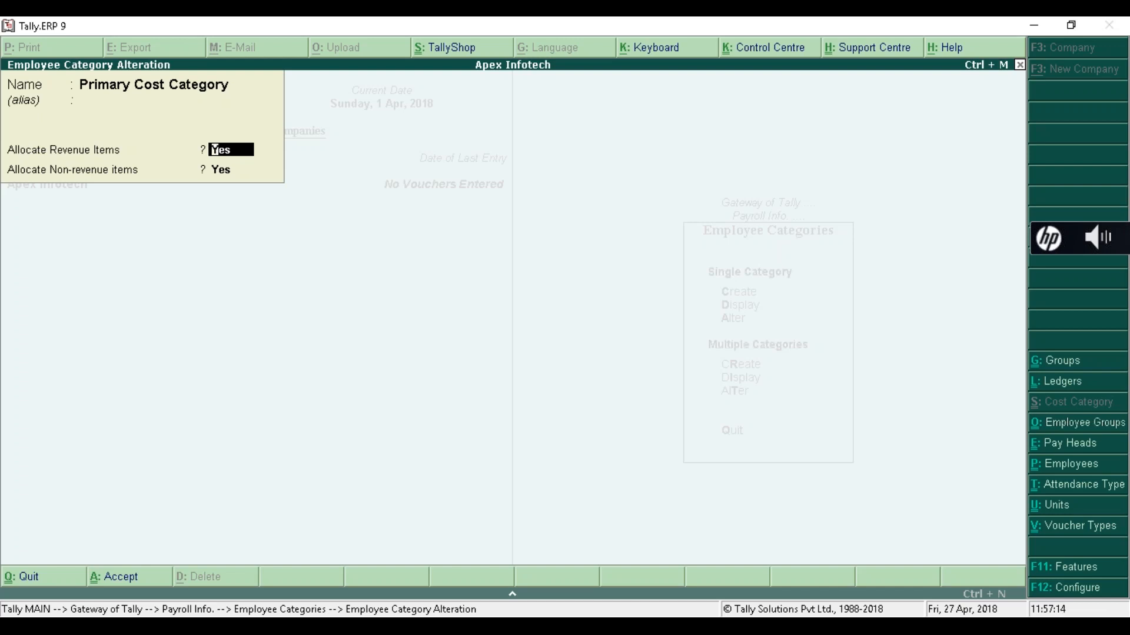
pyautogui.press('Return')
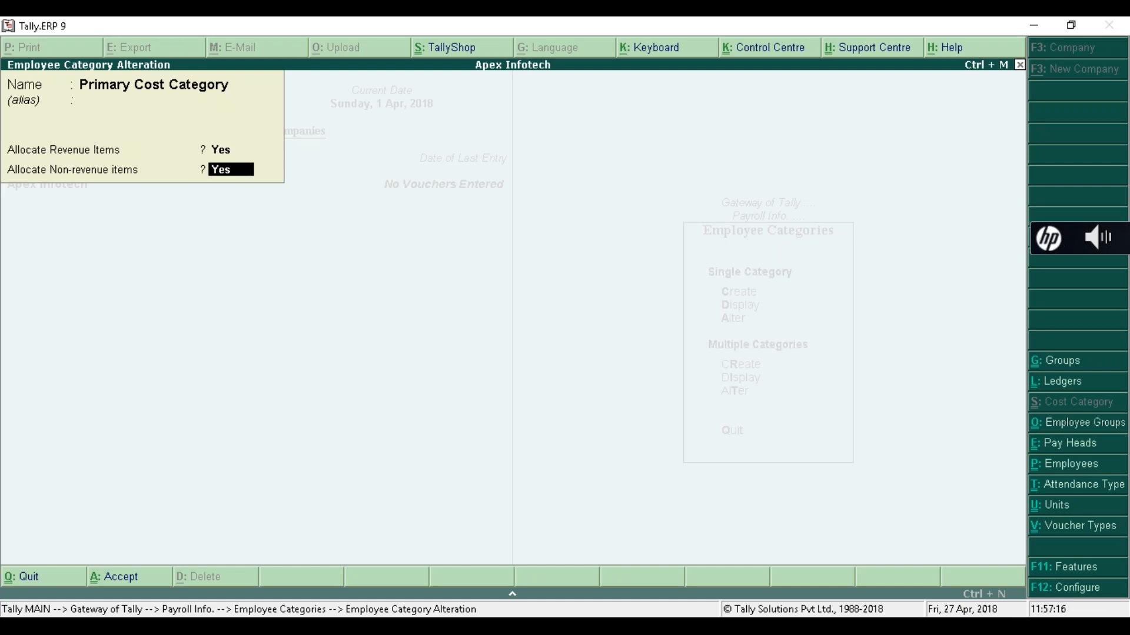
pyautogui.press('Up')
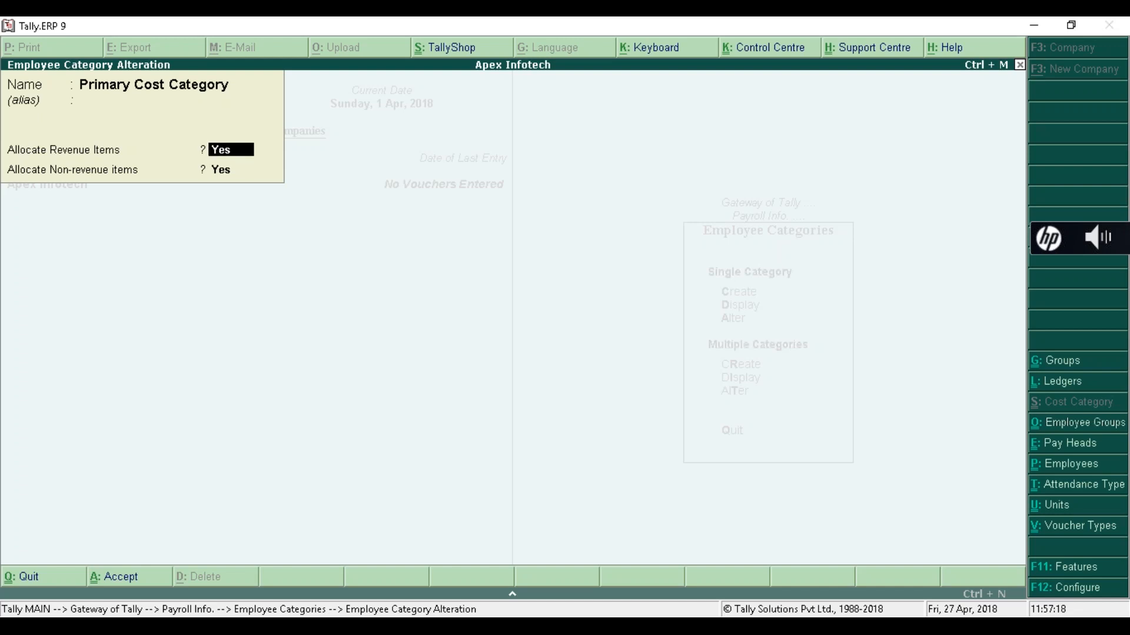
pyautogui.press('Down')
pyautogui.press('Up')
pyautogui.press('Down')
pyautogui.press('Up')
pyautogui.press('Down')
pyautogui.press('Up')
pyautogui.press('Down')
pyautogui.press('Up')
pyautogui.press('Down')
pyautogui.press('Up')
pyautogui.press('Down')
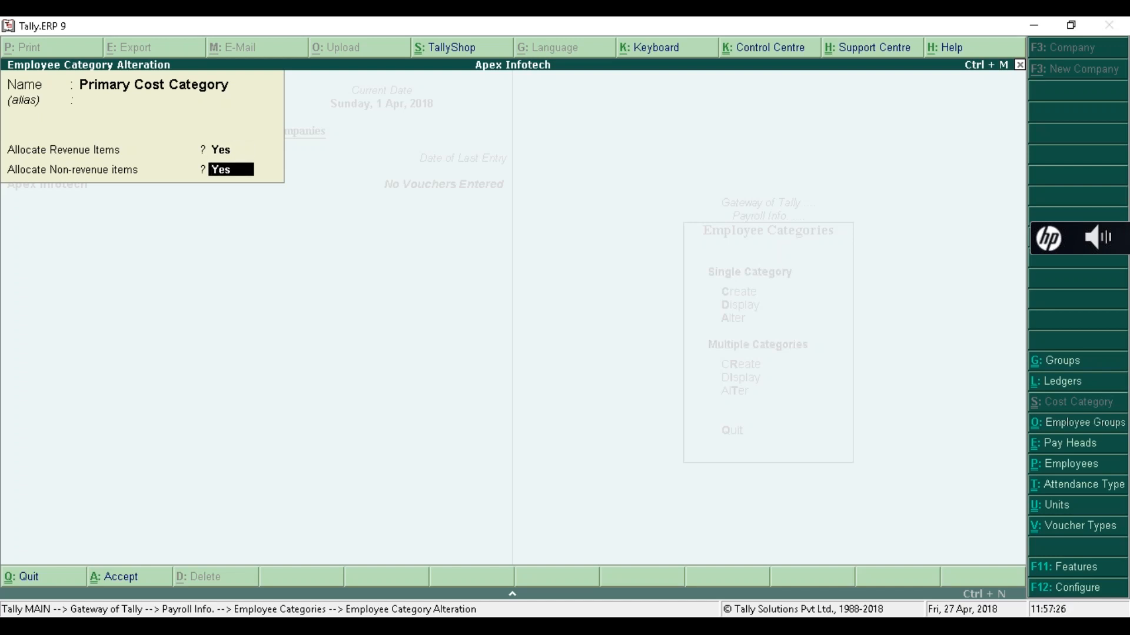
pyautogui.press('Up')
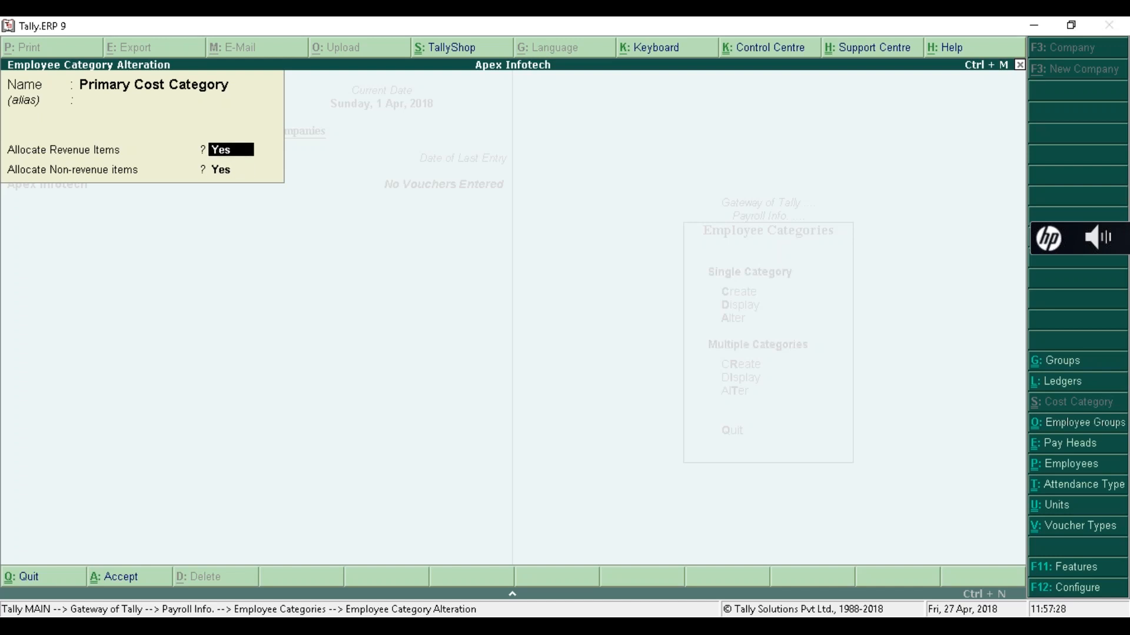
pyautogui.press('Down')
pyautogui.press('Return')
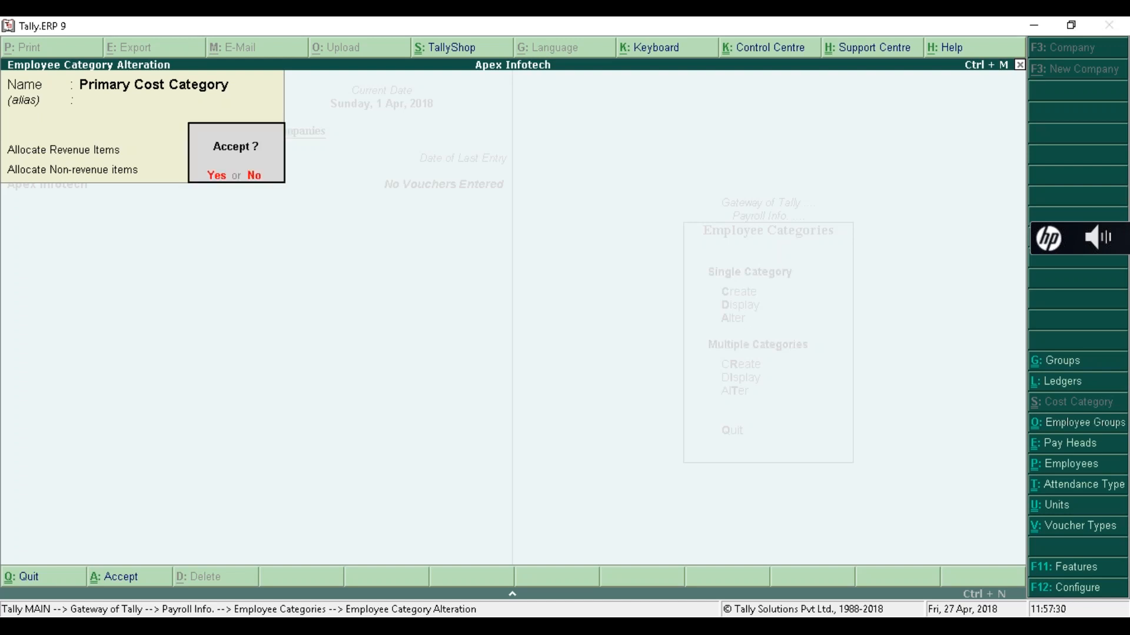
pyautogui.press('Return')
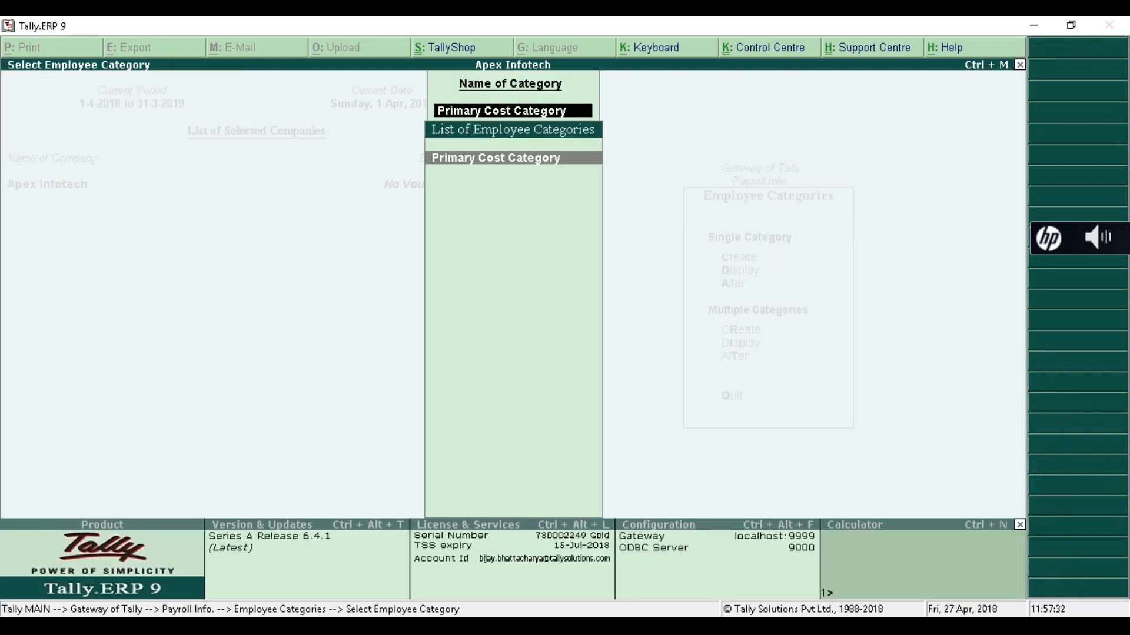
pyautogui.press('Escape')
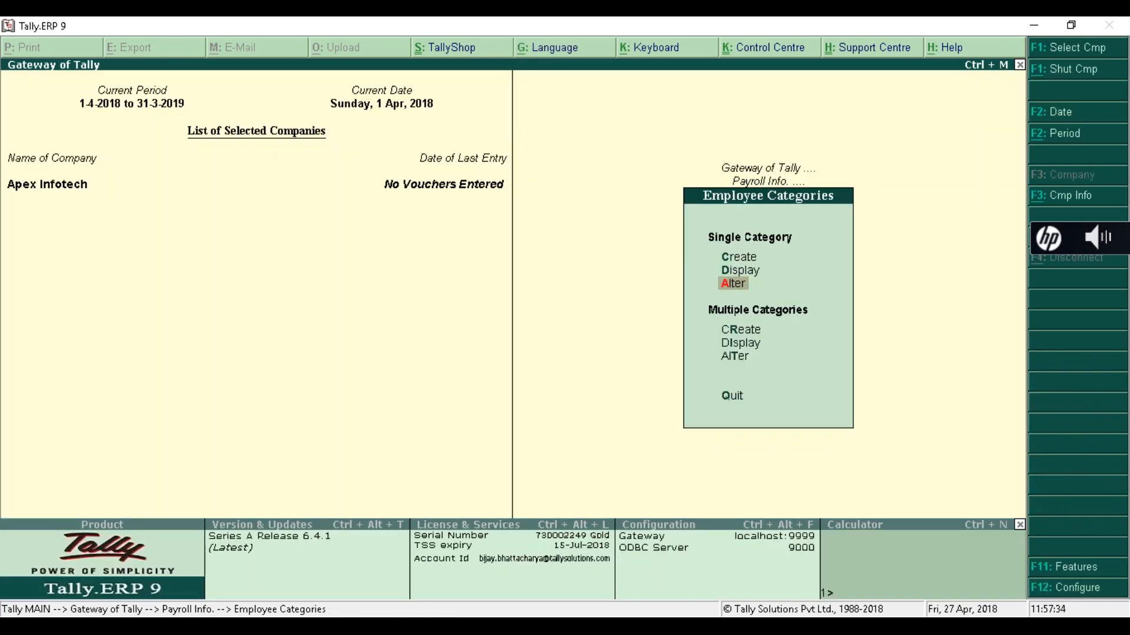
# - Start a new employee group in Primary Cost Category from the Employee Groups options
pyautogui.press('Escape')
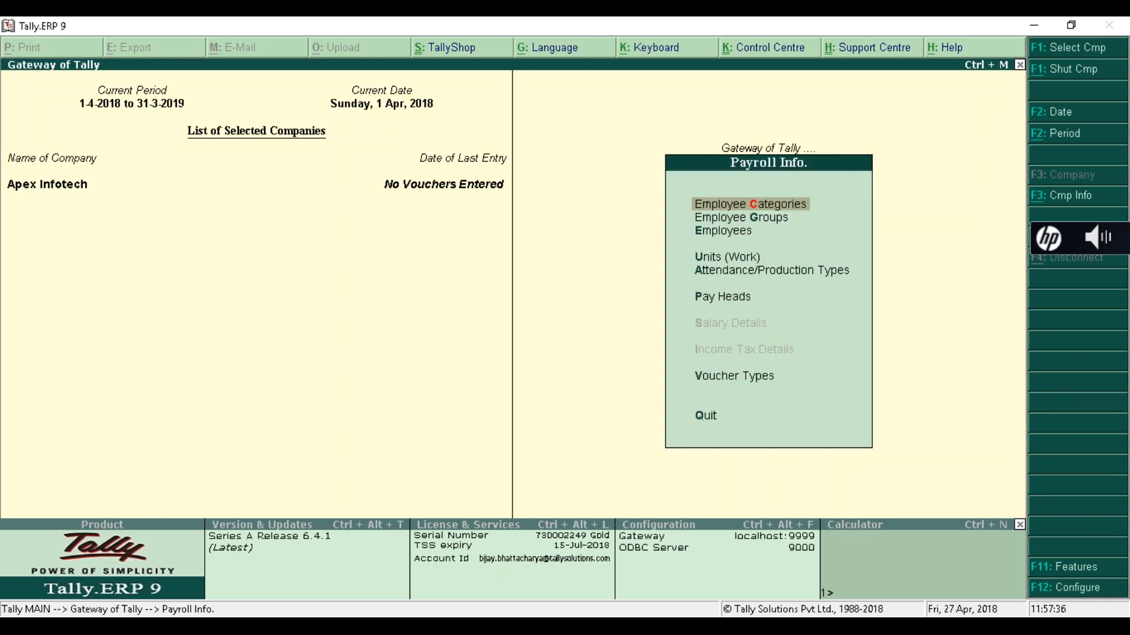
pyautogui.press('Down')
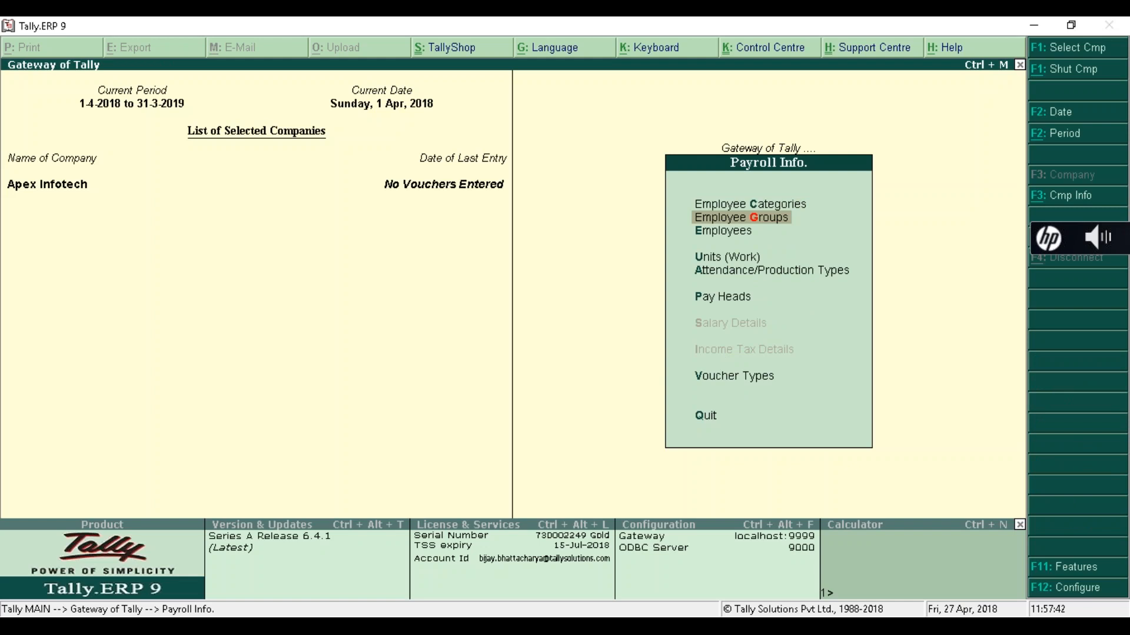
pyautogui.press('Return')
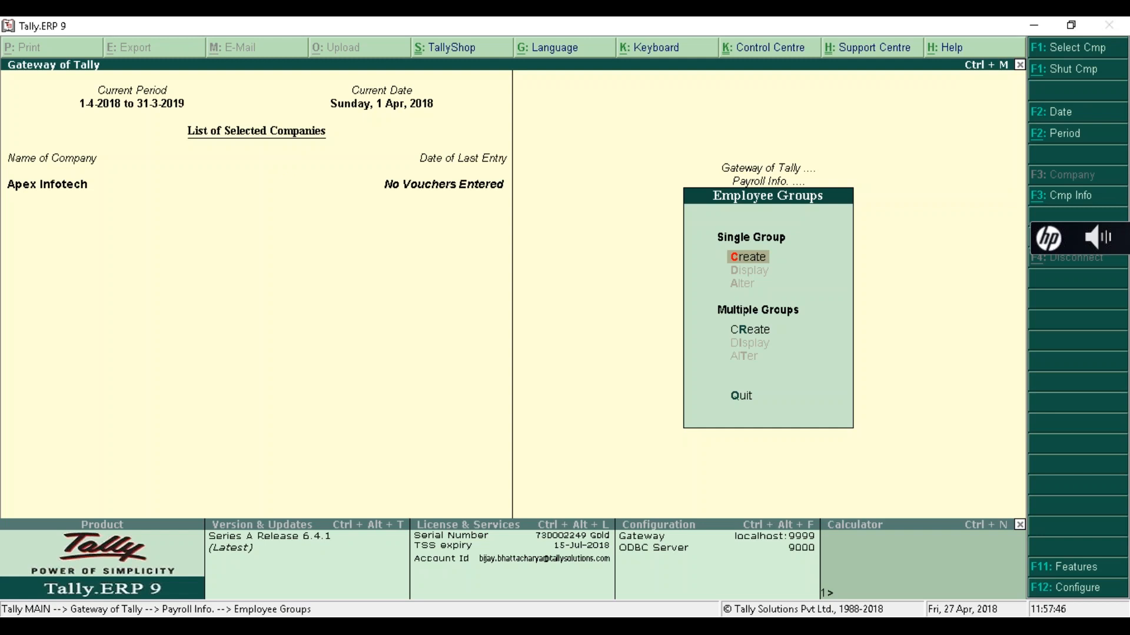
pyautogui.press('Return')
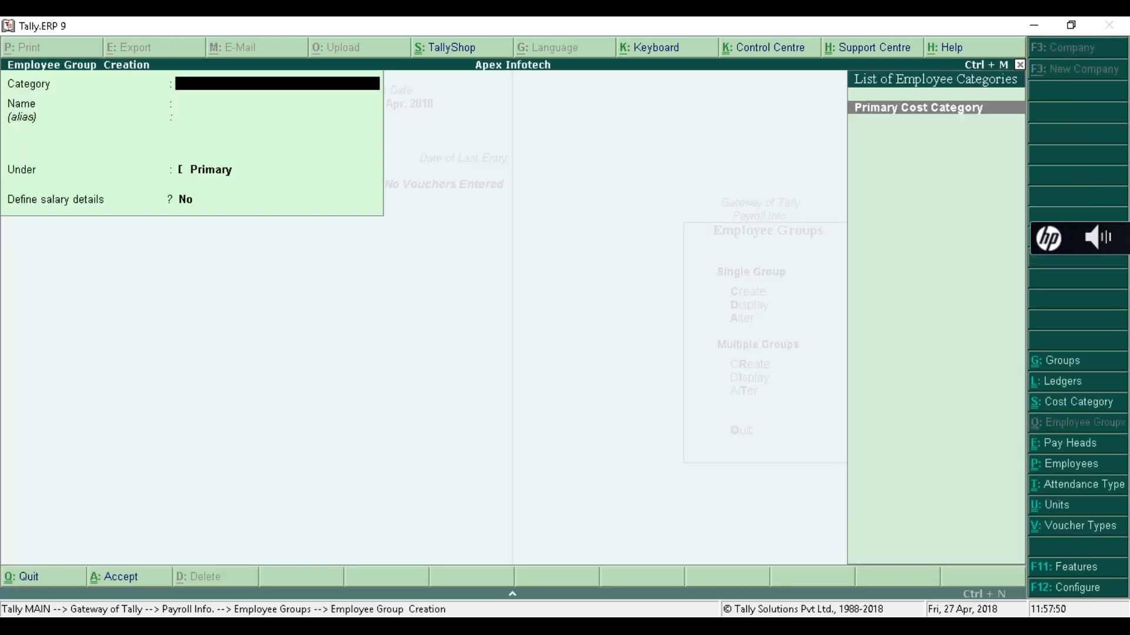
pyautogui.press('Return')
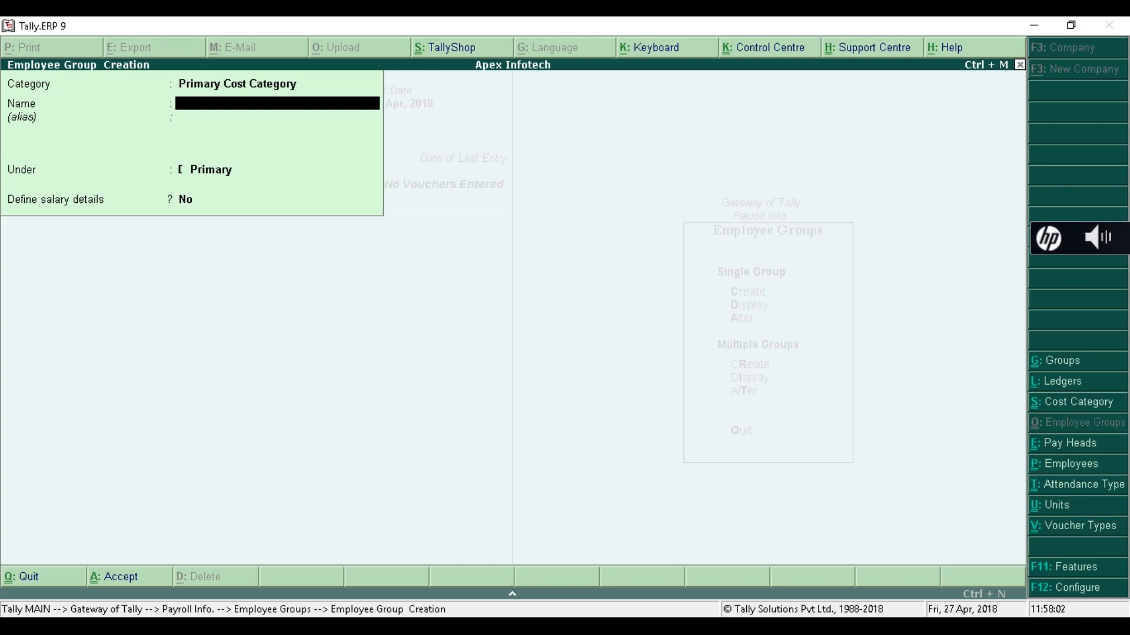
# - Name the group Accounts, keep it under Primary with no salary details, and save it
pyautogui.write('Ac')
pyautogui.press('BackSpace')
pyautogui.press('BackSpace')
pyautogui.press('BackSpace')
pyautogui.write('ccount')
pyautogui.press('Return')
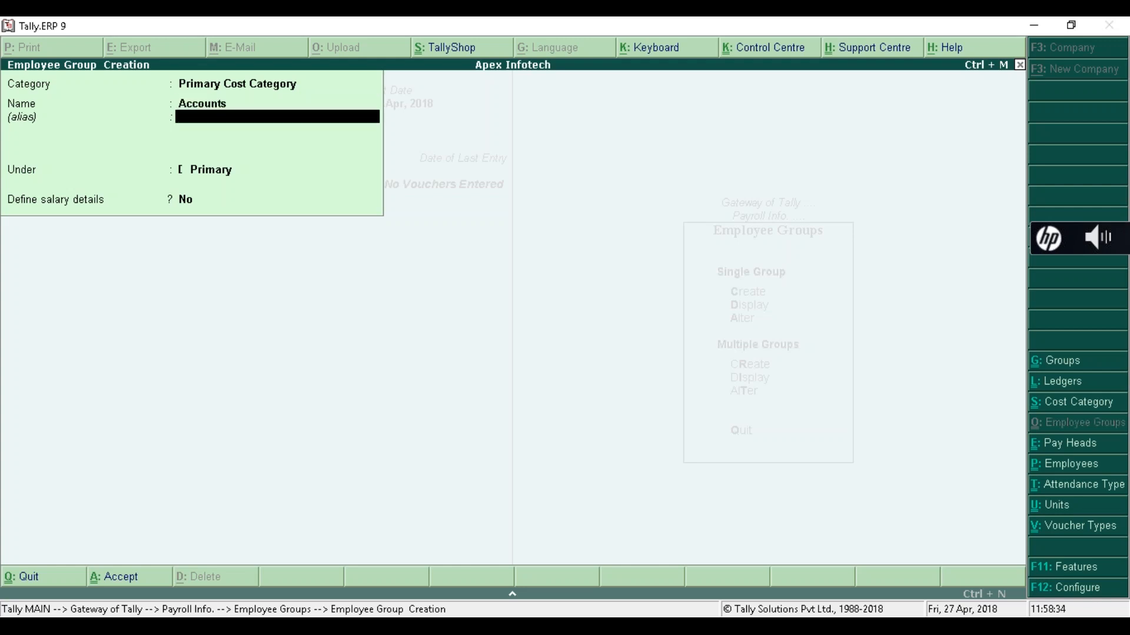
pyautogui.press('Return')
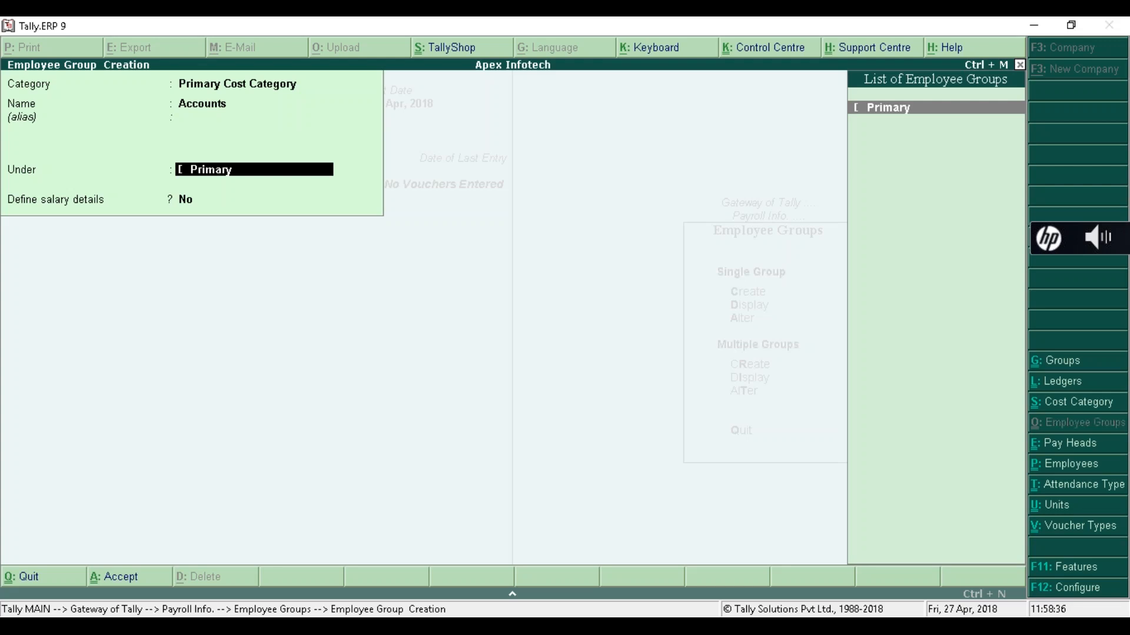
pyautogui.press('Return')
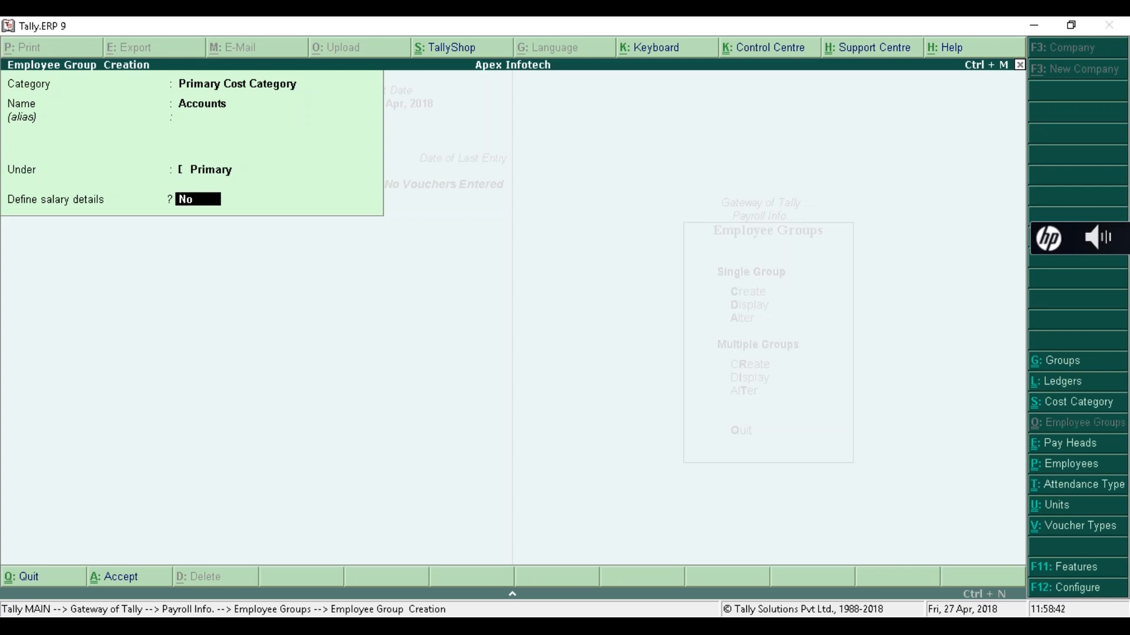
pyautogui.press('Return')
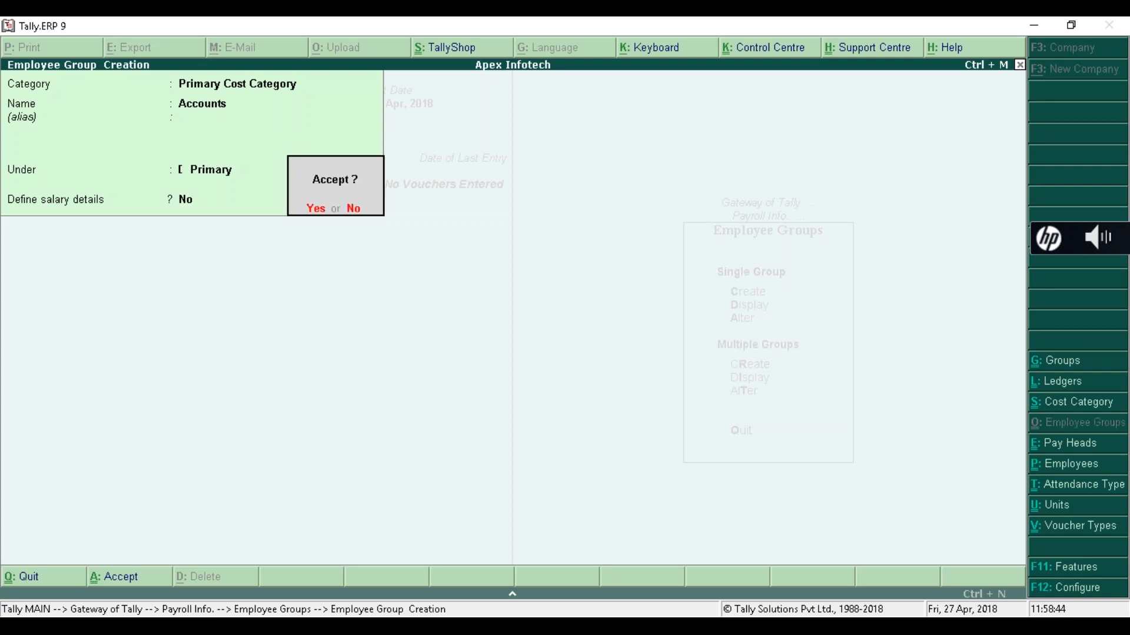
pyautogui.press('Return')
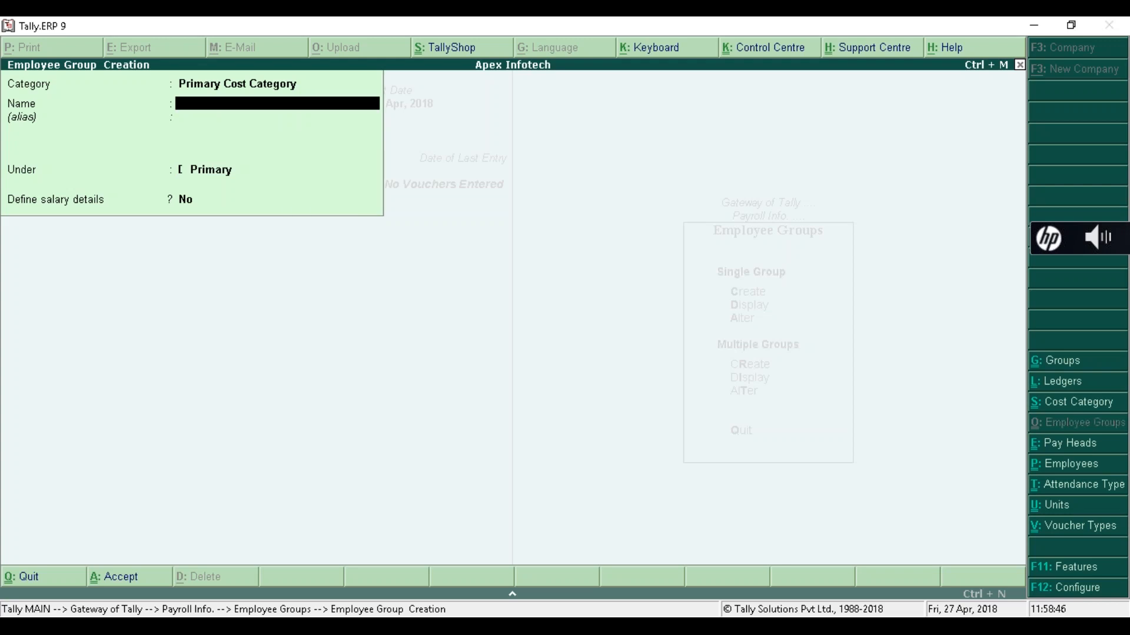
# - Enter the HR group under Primary with salary details left undefined
pyautogui.write('HR')
pyautogui.press('Return')
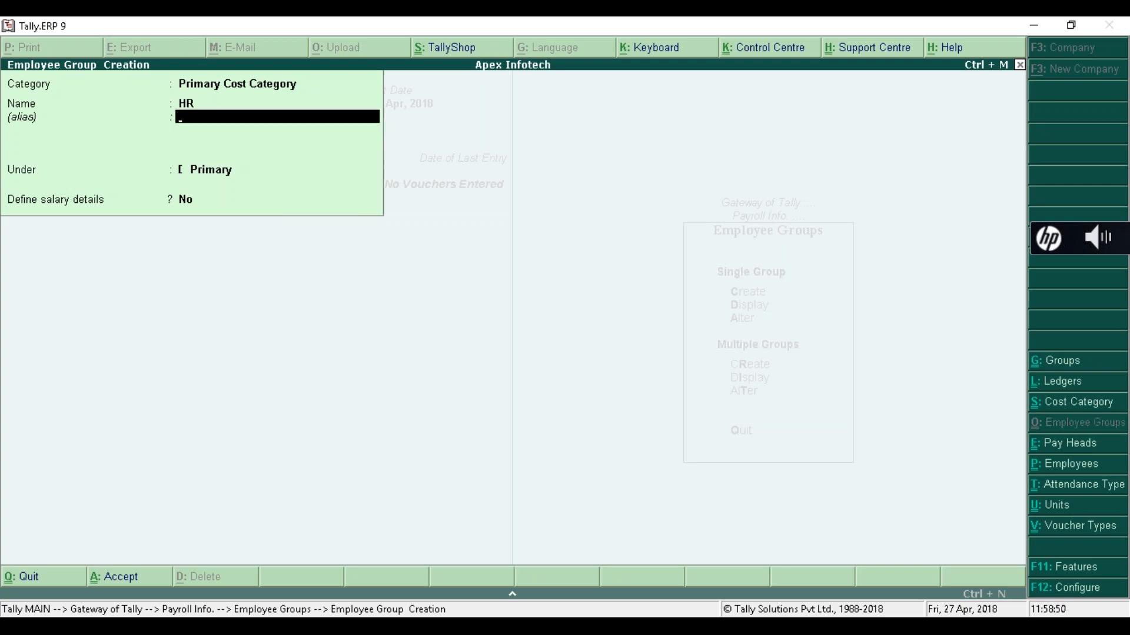
pyautogui.press('Return')
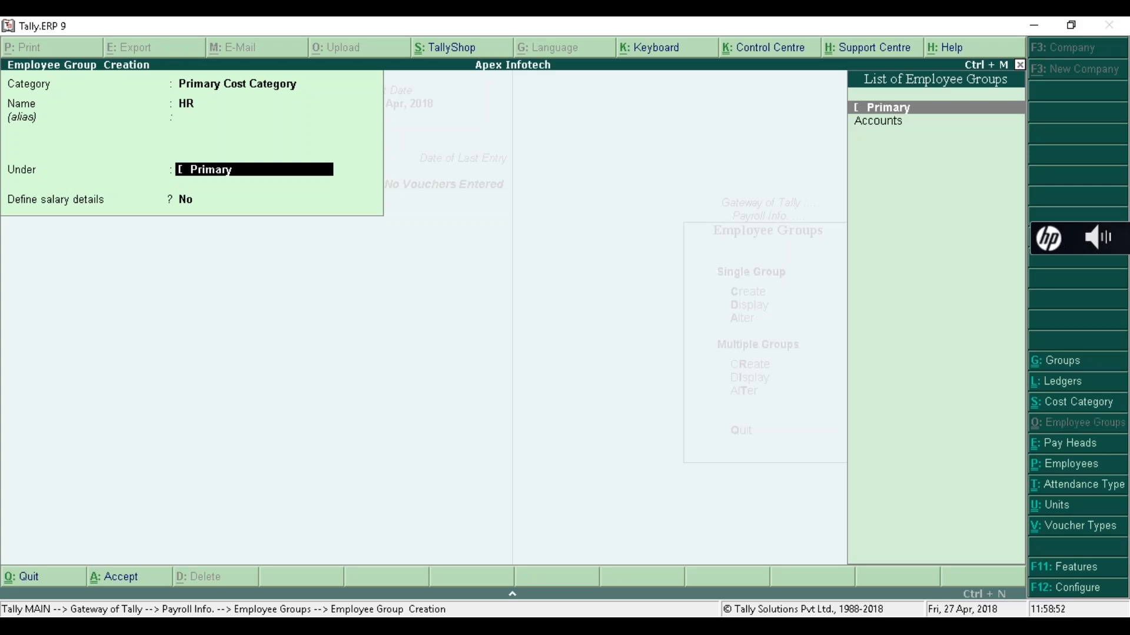
pyautogui.press('Return')
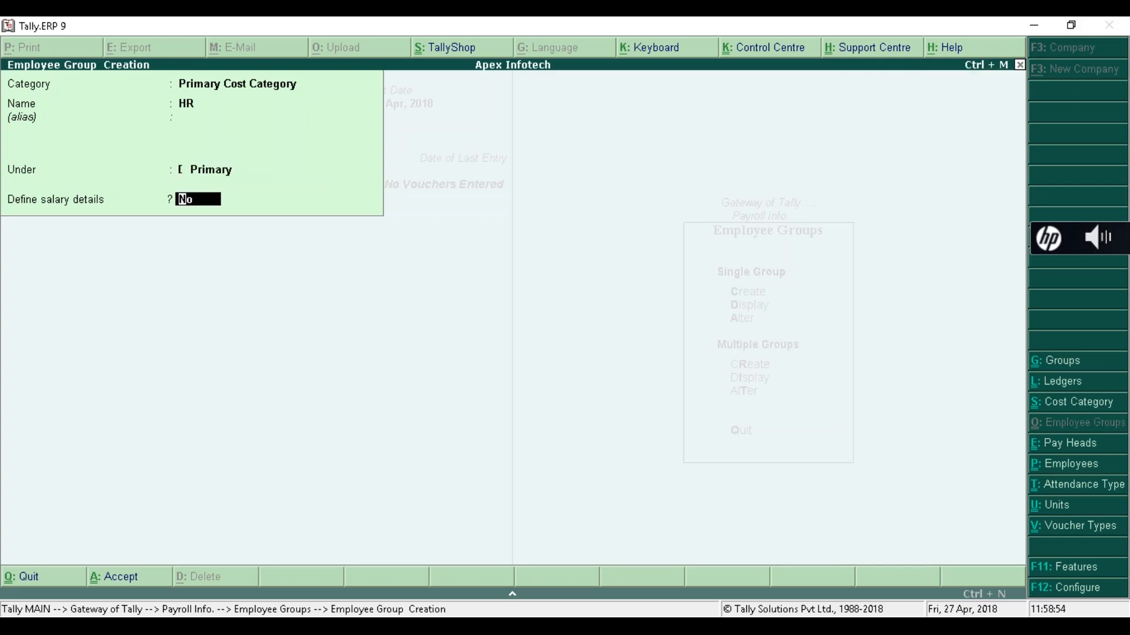
pyautogui.press('Return')
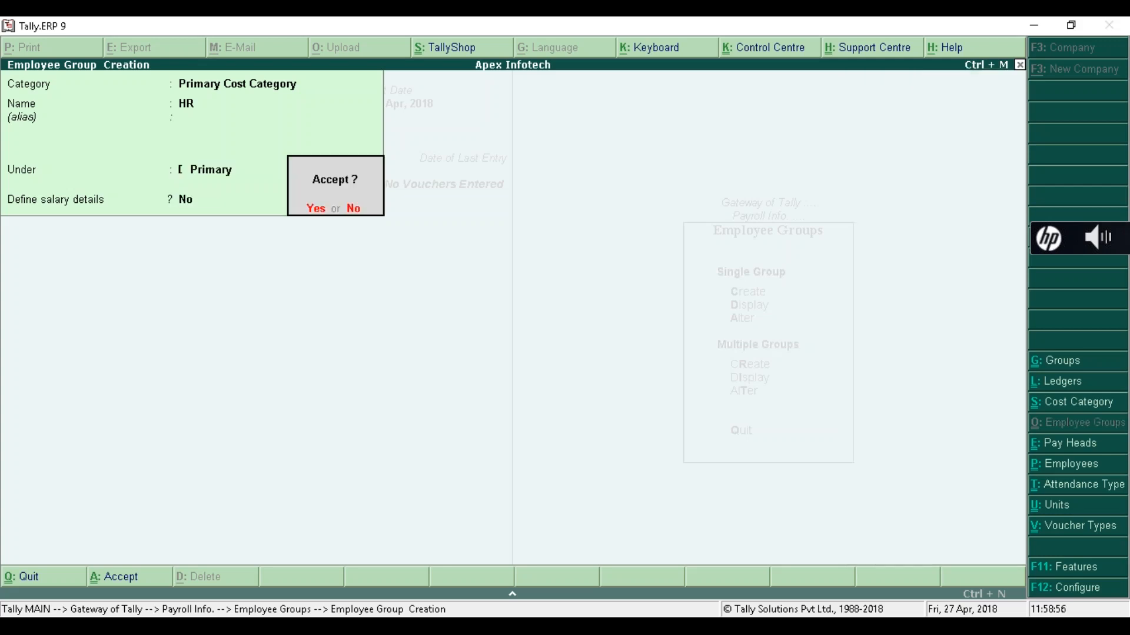
# - Save HR, create the Admin group under Primary, then close the blank form
pyautogui.write('y')
pyautogui.write('A')
pyautogui.write('dm')
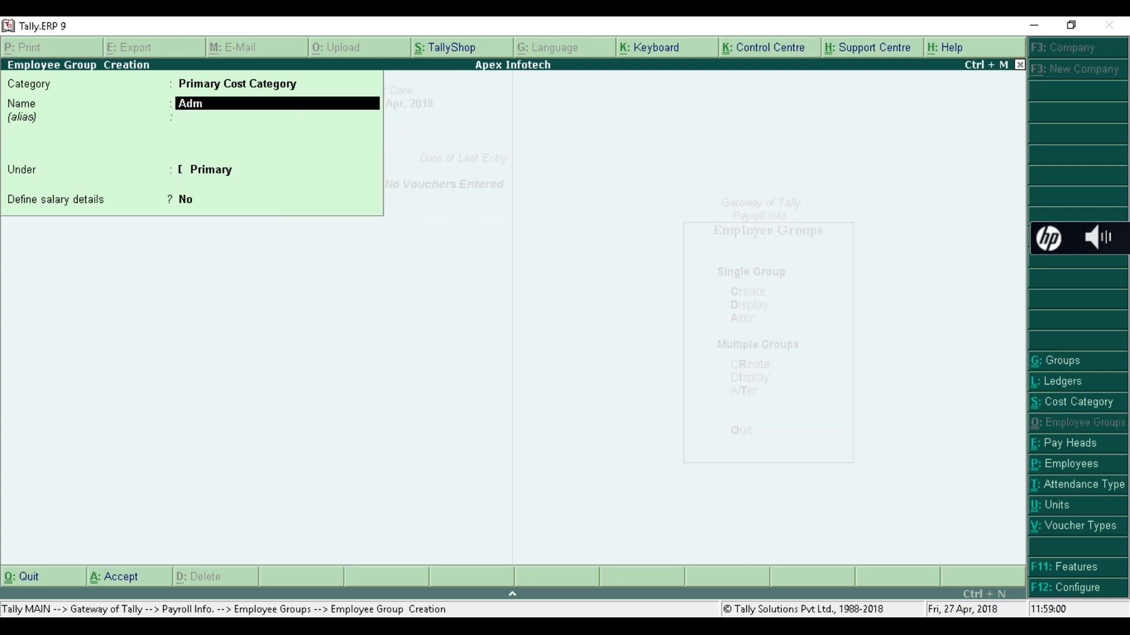
pyautogui.write('in')
pyautogui.press('Return')
pyautogui.press('Return')
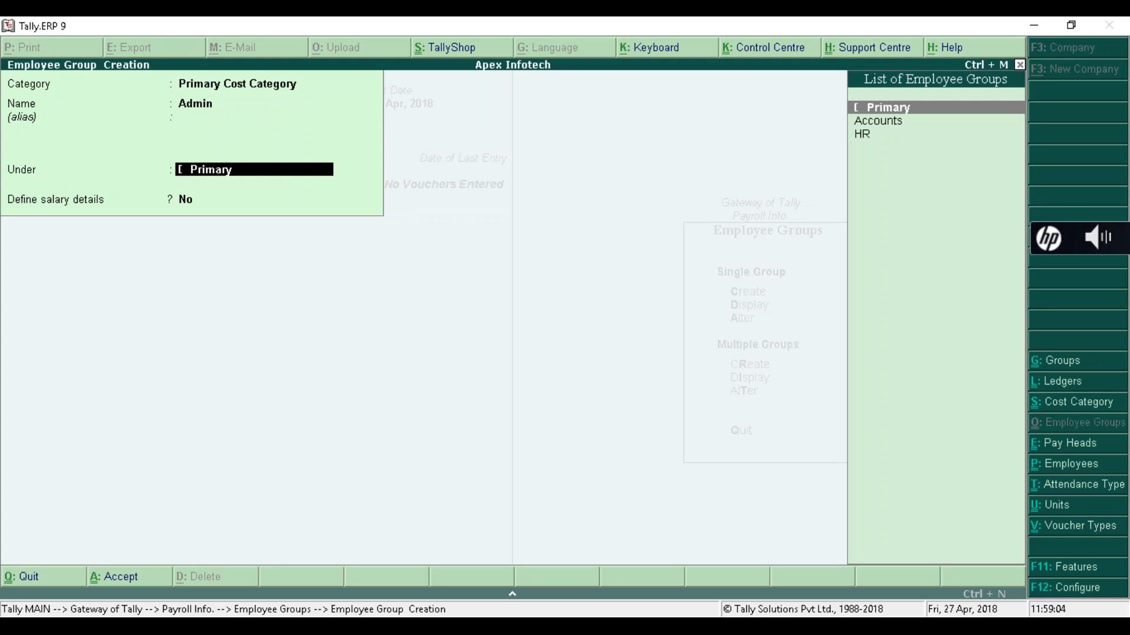
pyautogui.press('Return')
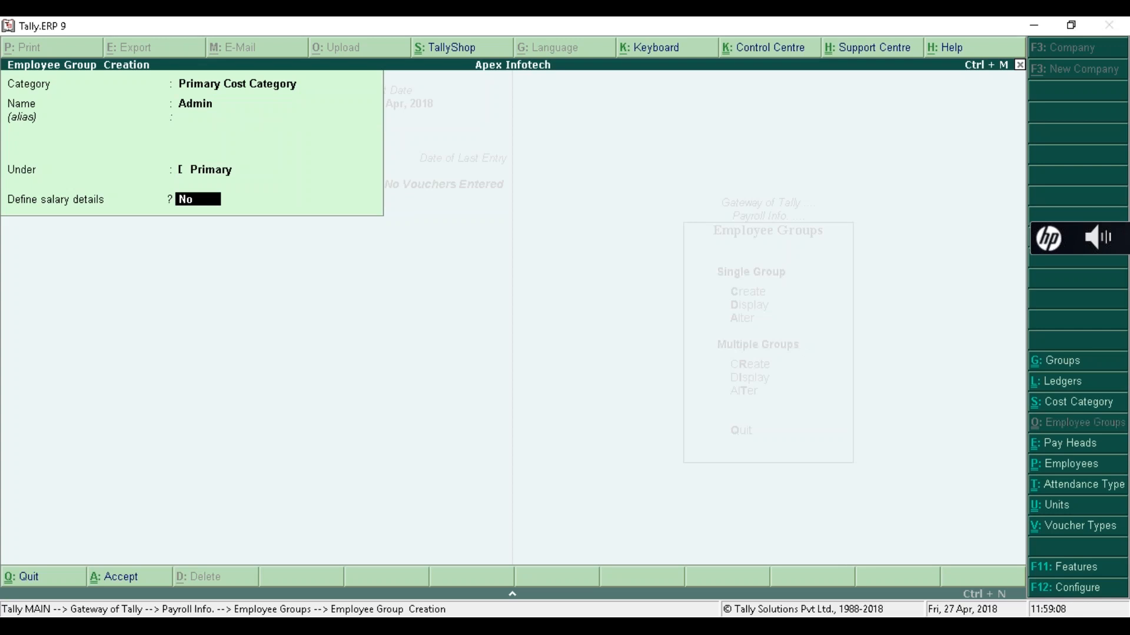
pyautogui.press('Return')
pyautogui.press('Return')
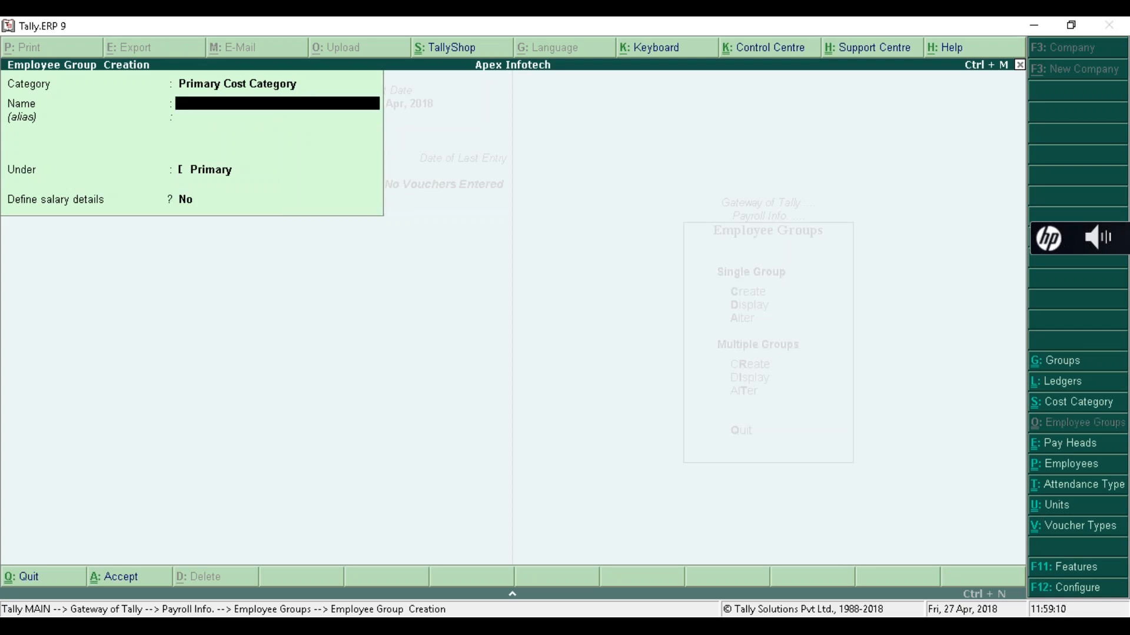
pyautogui.press('Escape')
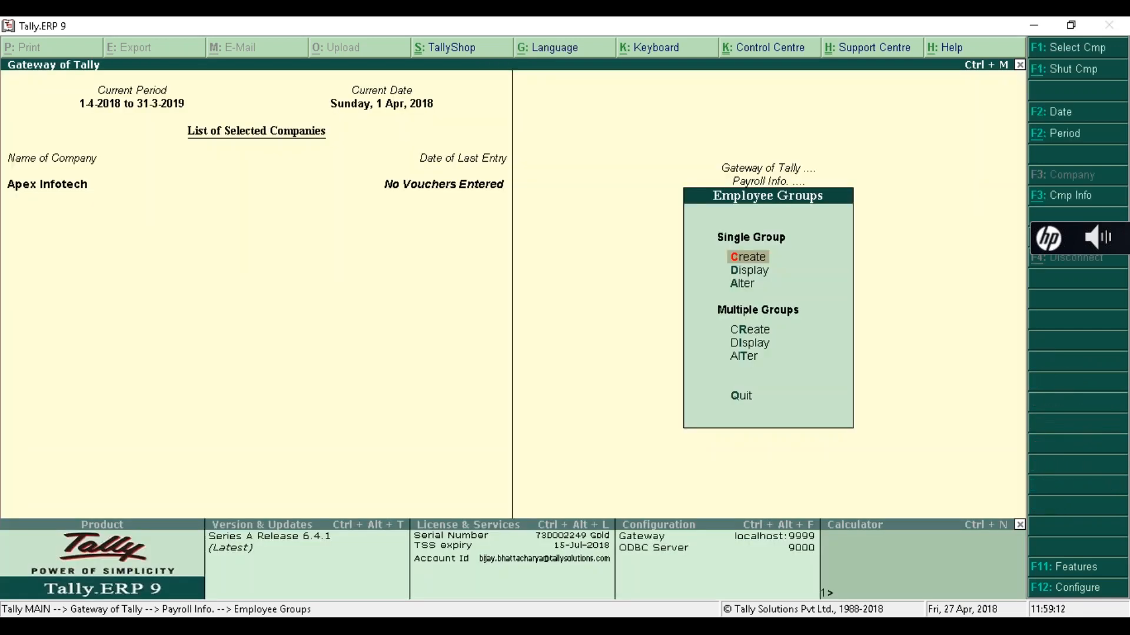
# - Browse the Alter list to verify the Accounts, Admin and HR groups exist
pyautogui.press('Down')
pyautogui.press('Down')
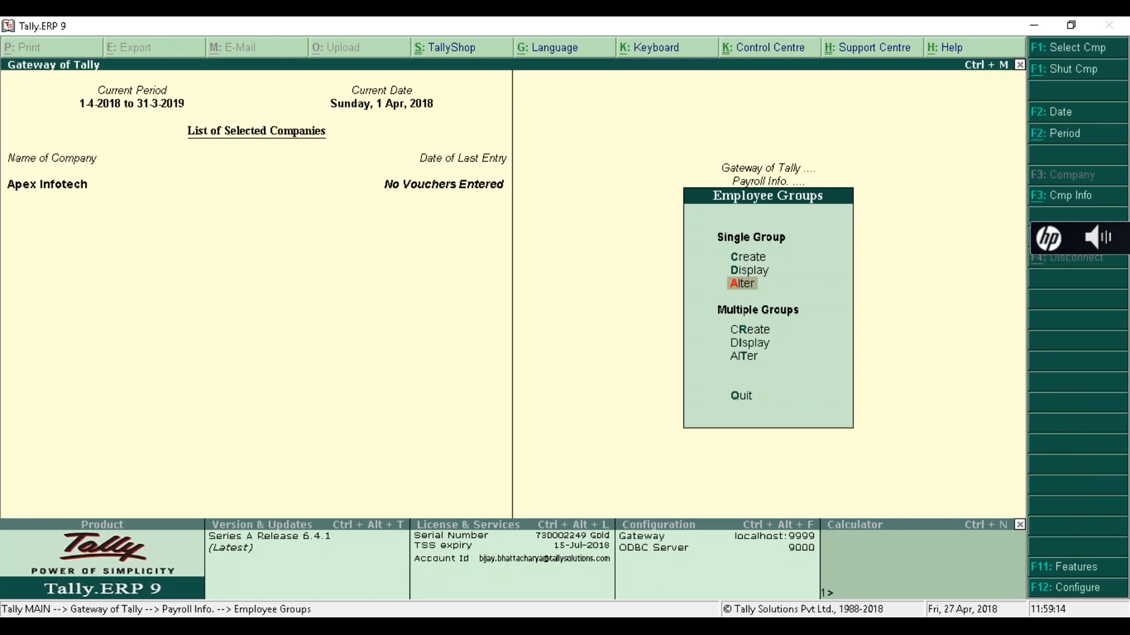
pyautogui.press('Return')
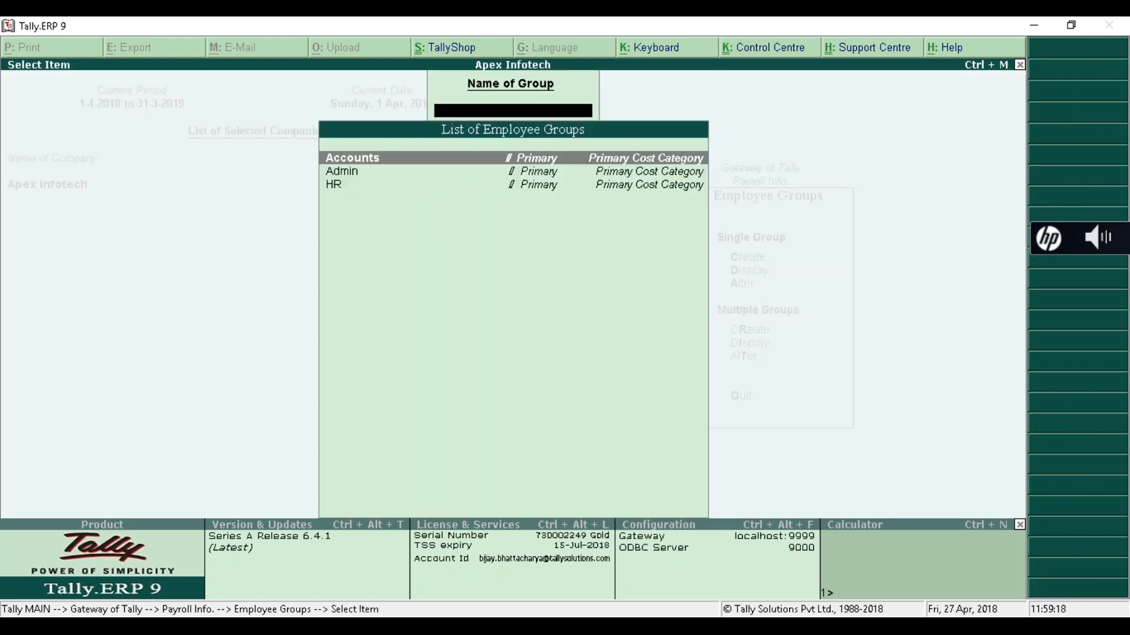
pyautogui.press('Down')
pyautogui.press('Down')
pyautogui.press('Up')
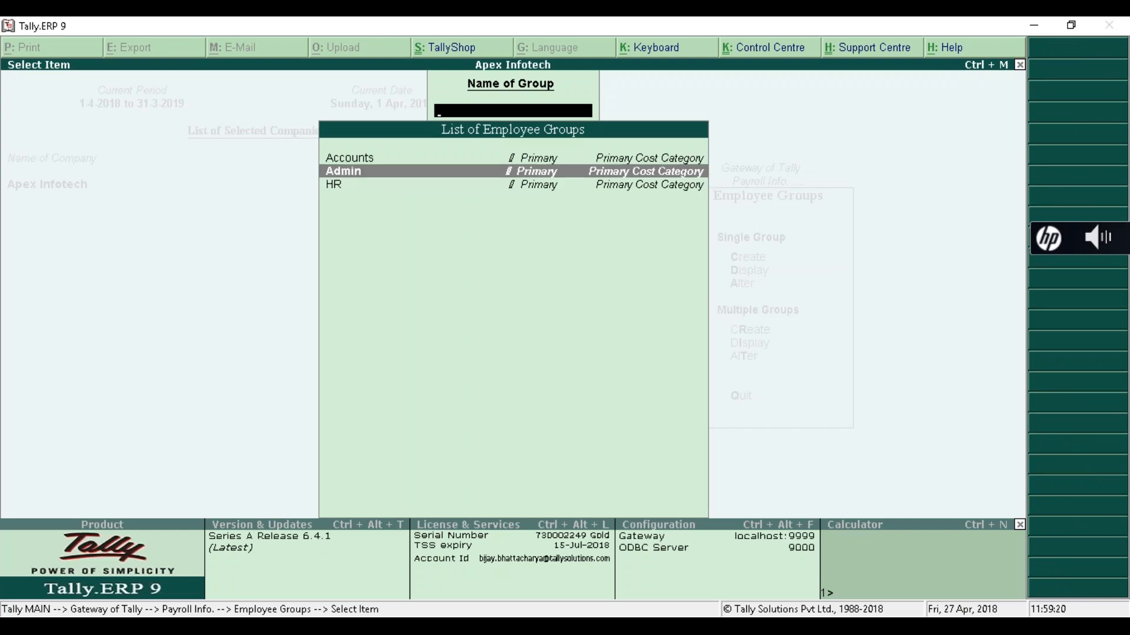
pyautogui.press('Up')
pyautogui.press('Down')
pyautogui.press('Down')
pyautogui.press('Down')
pyautogui.press('Down')
pyautogui.press('Up')
pyautogui.press('Down')
pyautogui.press('Down')
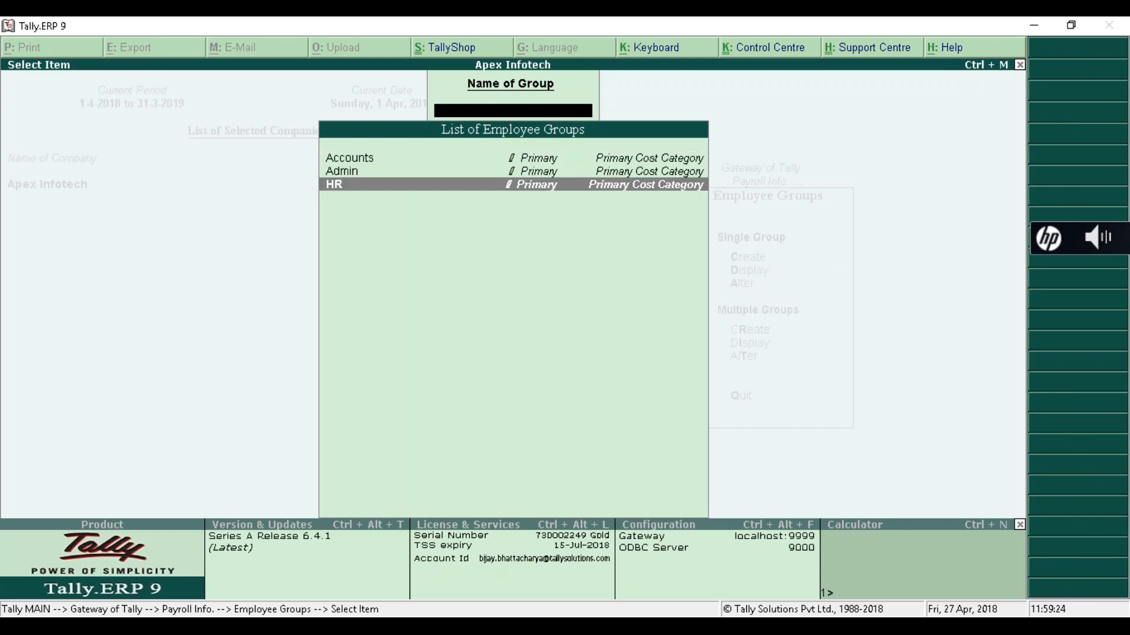
pyautogui.press('Up')
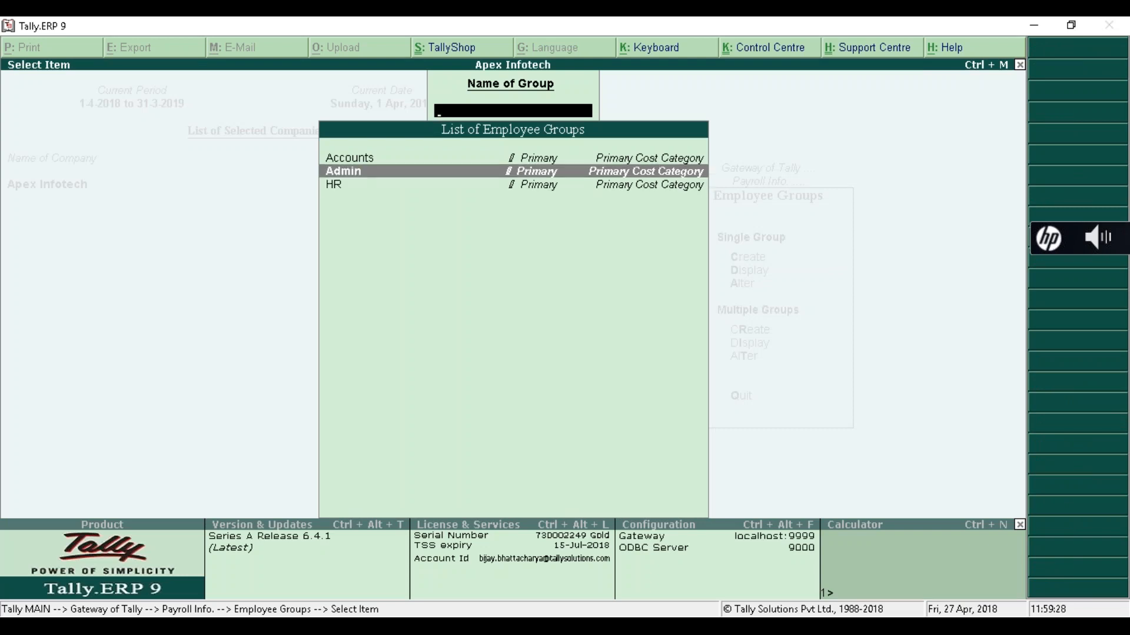
pyautogui.press('Escape')
pyautogui.press('Escape')
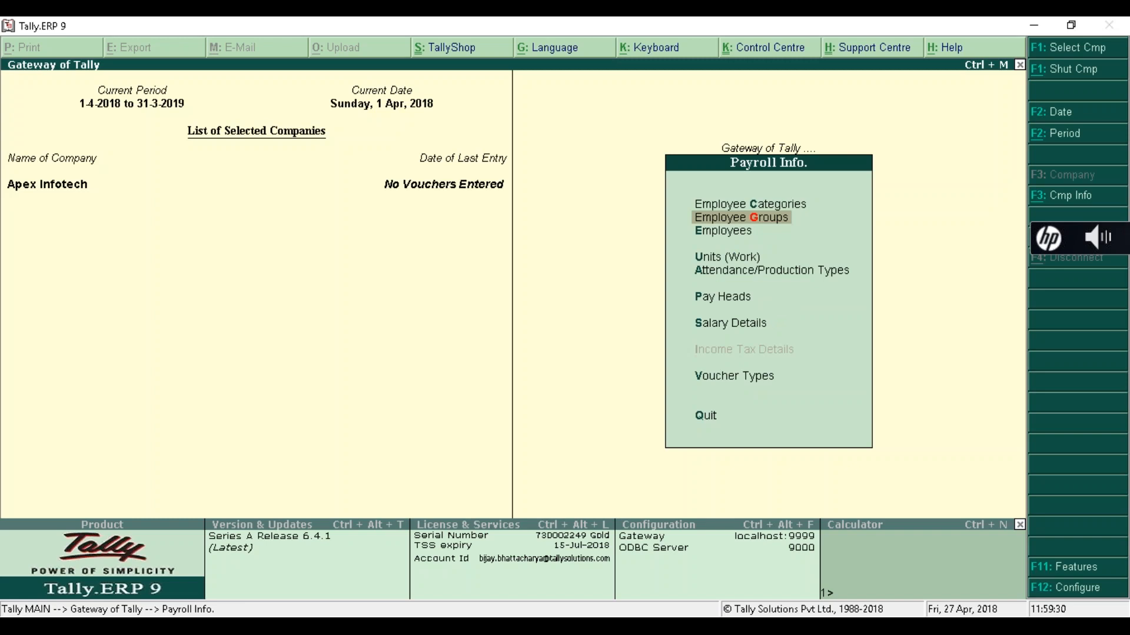
# - Open the Employees options from Payroll Info
pyautogui.press('Down')
pyautogui.press('Down')
pyautogui.press('Down')
pyautogui.press('Down')
pyautogui.press('Down')
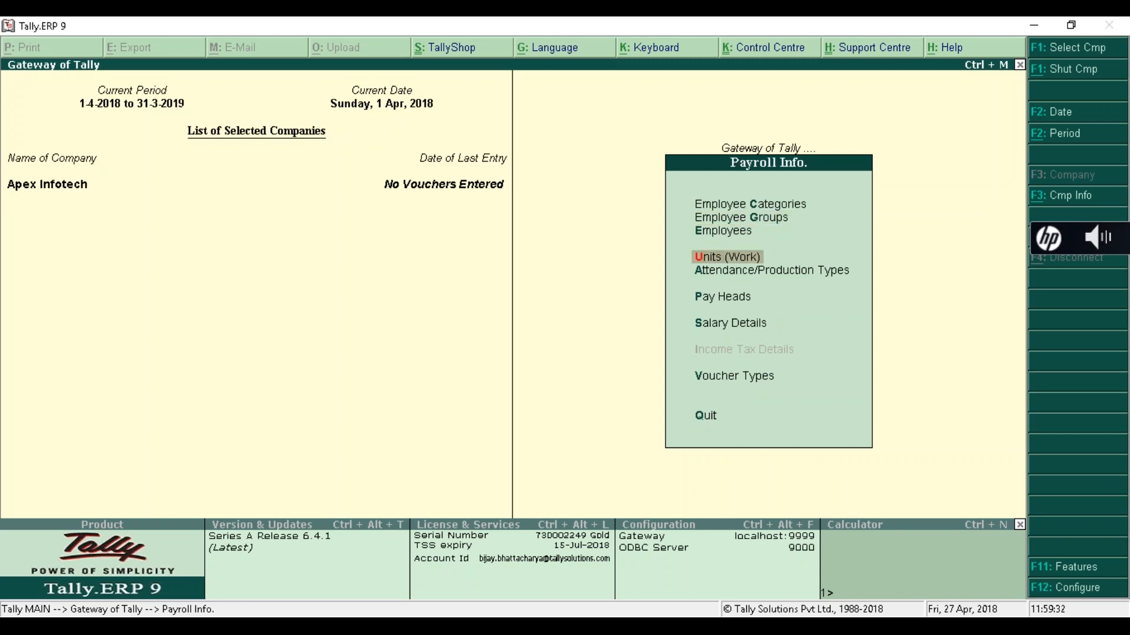
pyautogui.press('Up')
pyautogui.press('Up')
pyautogui.press('Up')
pyautogui.press('Up')
pyautogui.press('Up')
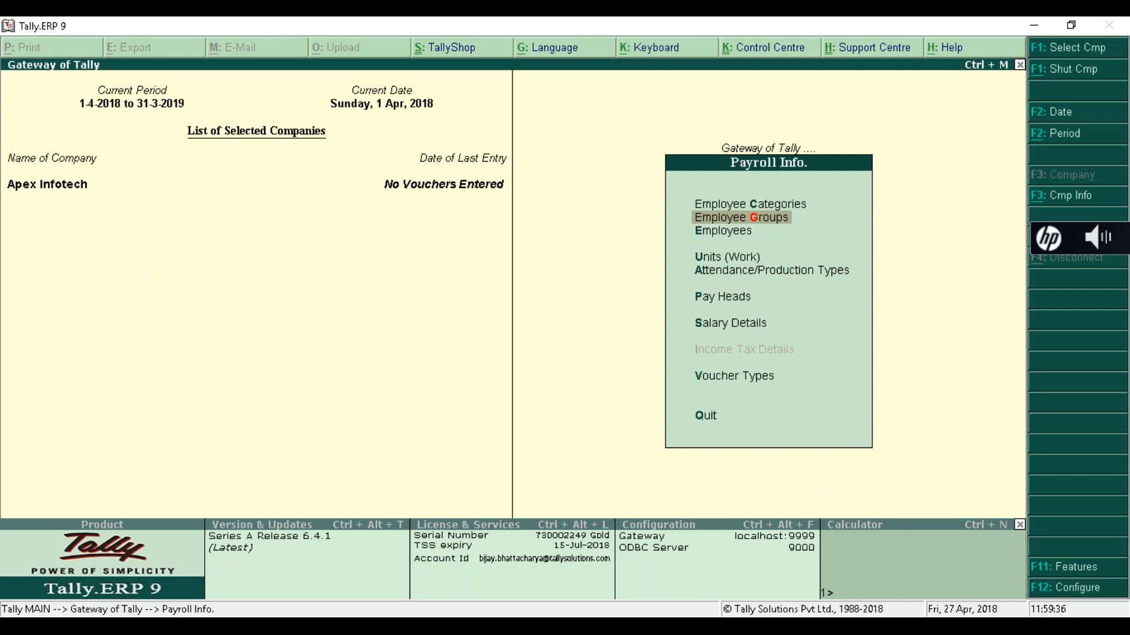
pyautogui.press('Down')
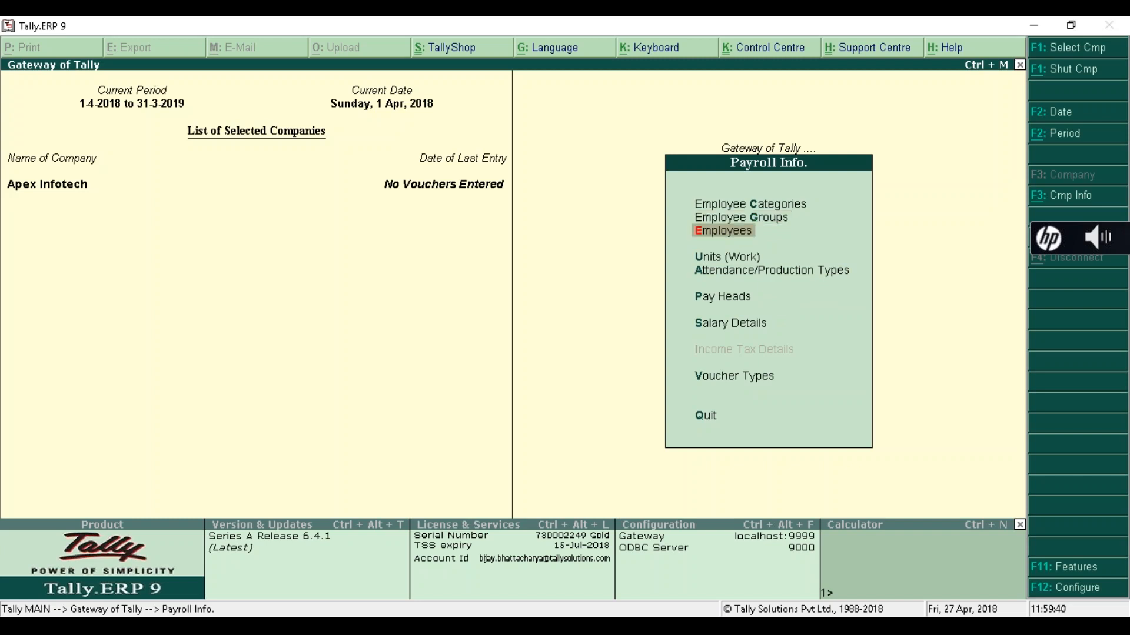
pyautogui.press('Up')
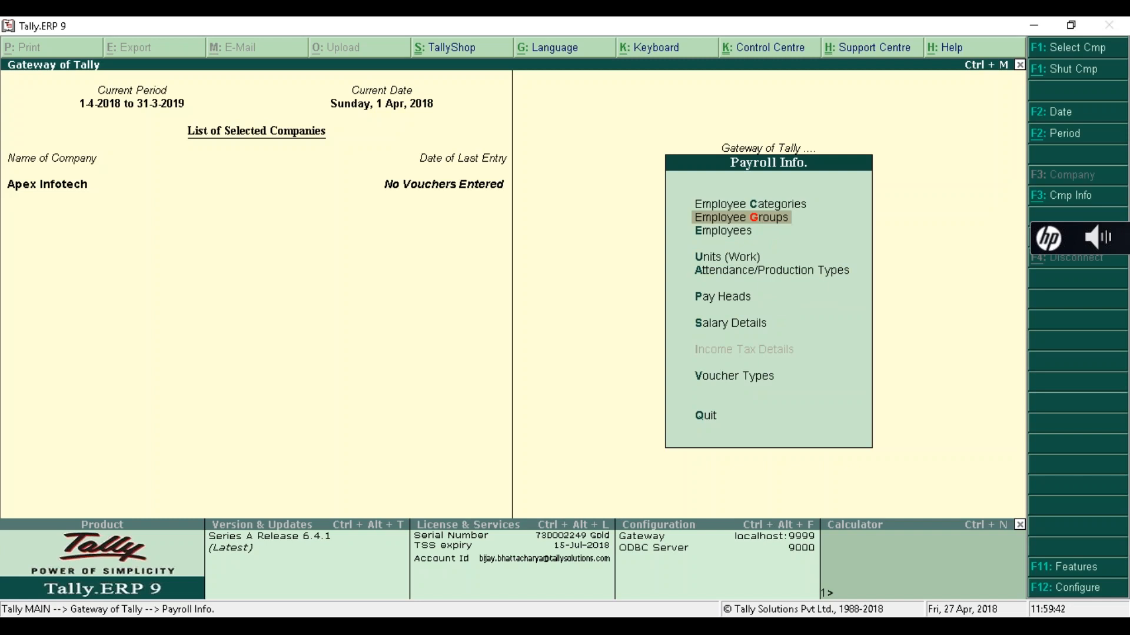
pyautogui.press('Down')
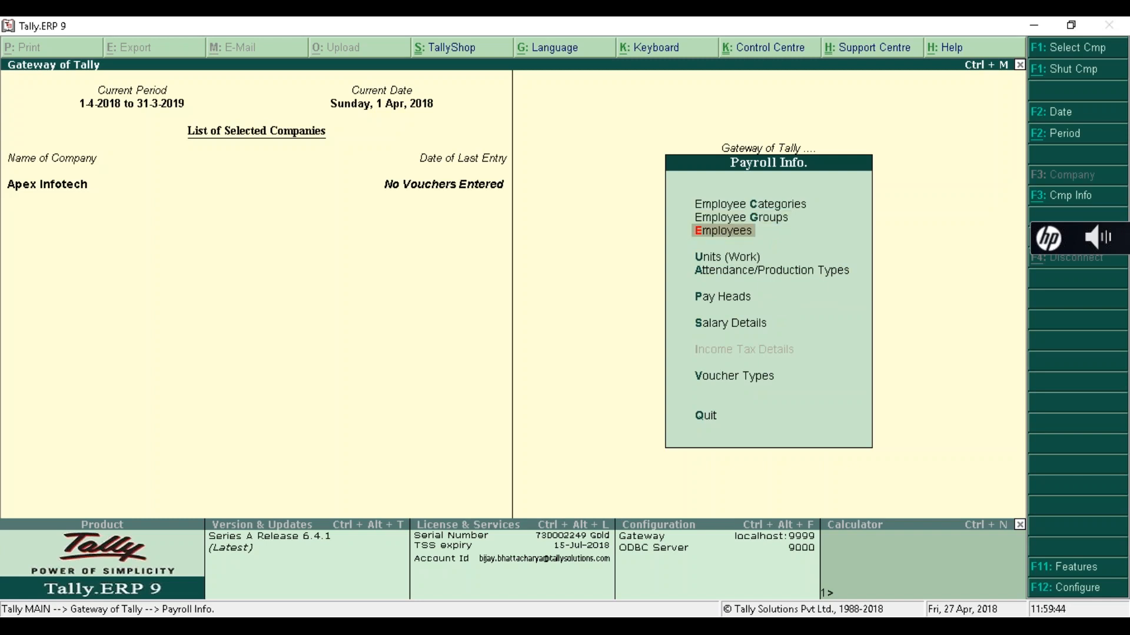
pyautogui.press('Return')
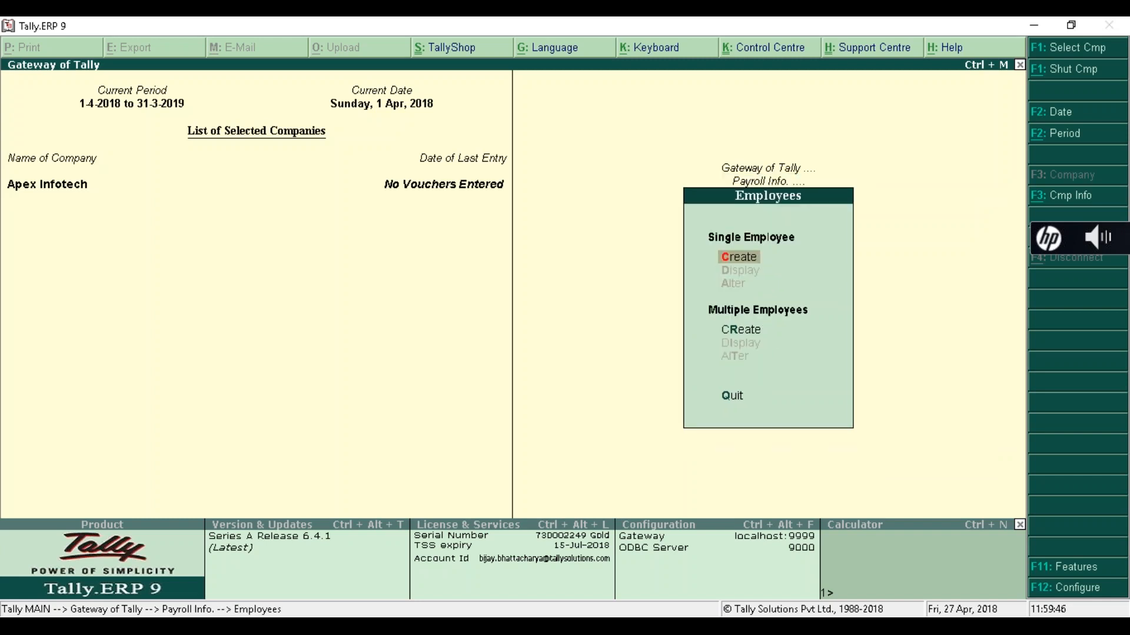
# - Begin a new employee in Primary Cost Category and enter the employee's full name
pyautogui.press('Return')
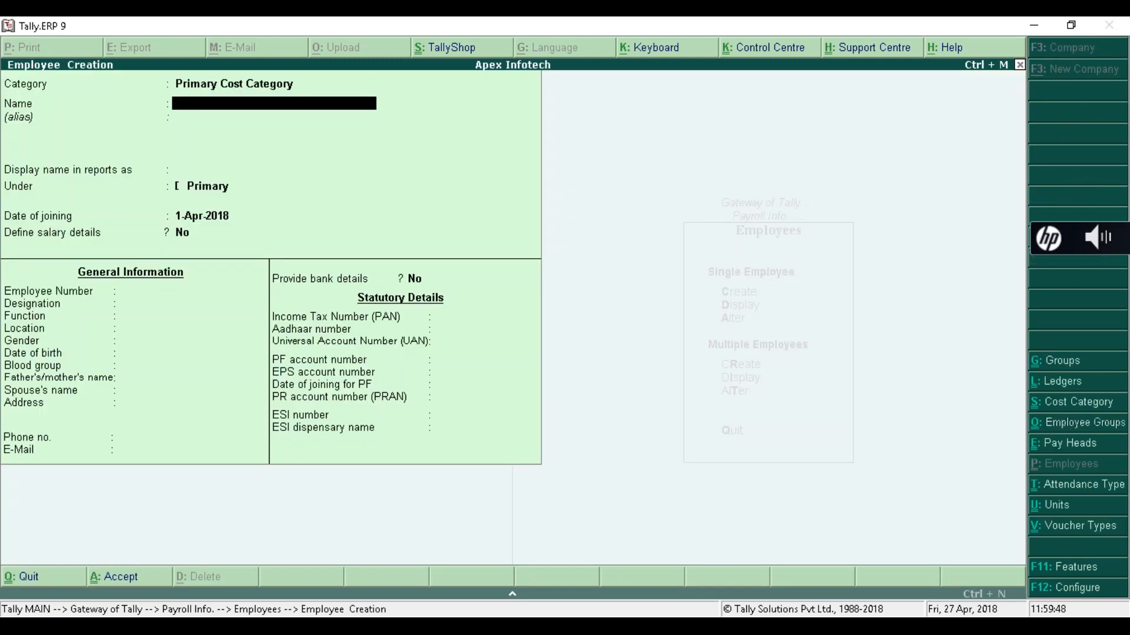
pyautogui.press('BackSpace')
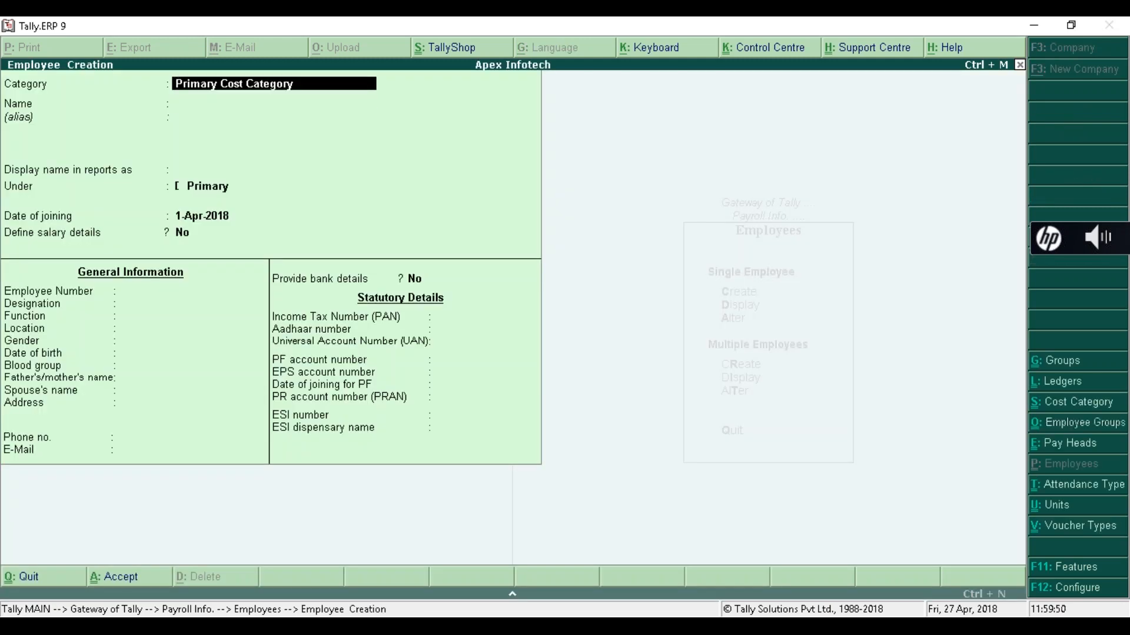
pyautogui.press('Return')
pyautogui.press('BackSpace')
pyautogui.press('Return')
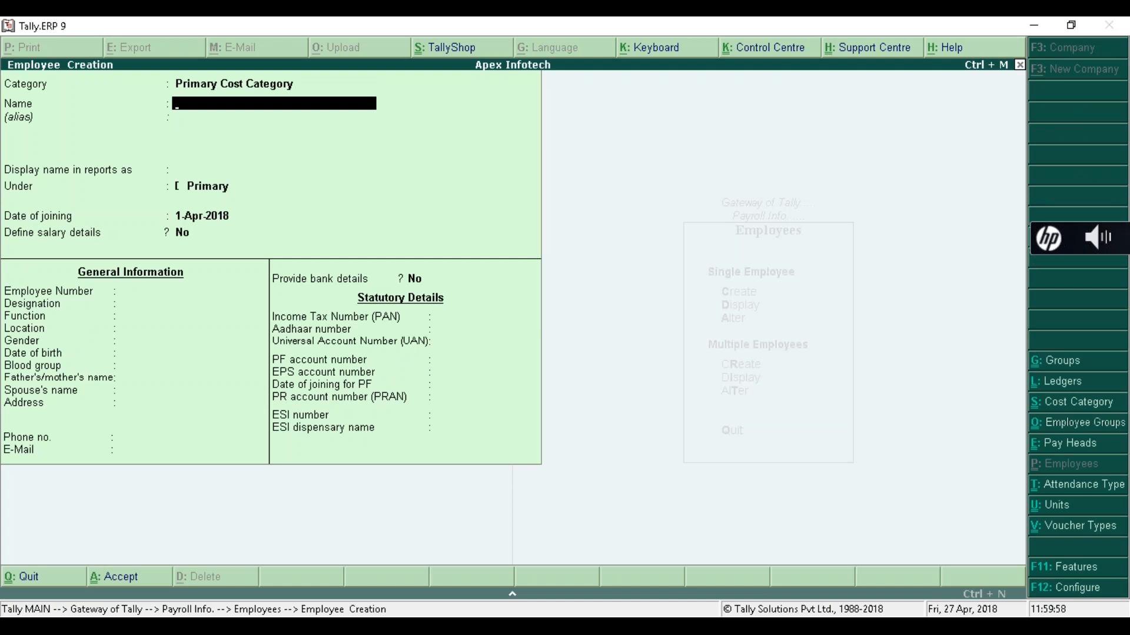
pyautogui.press('Return')
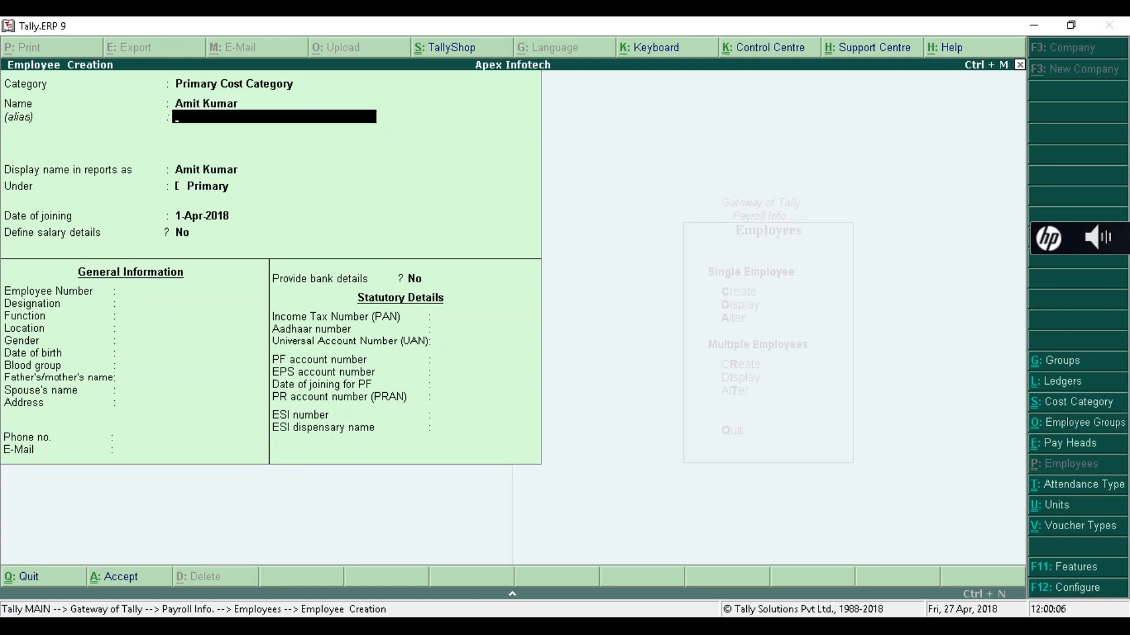
pyautogui.press('Return')
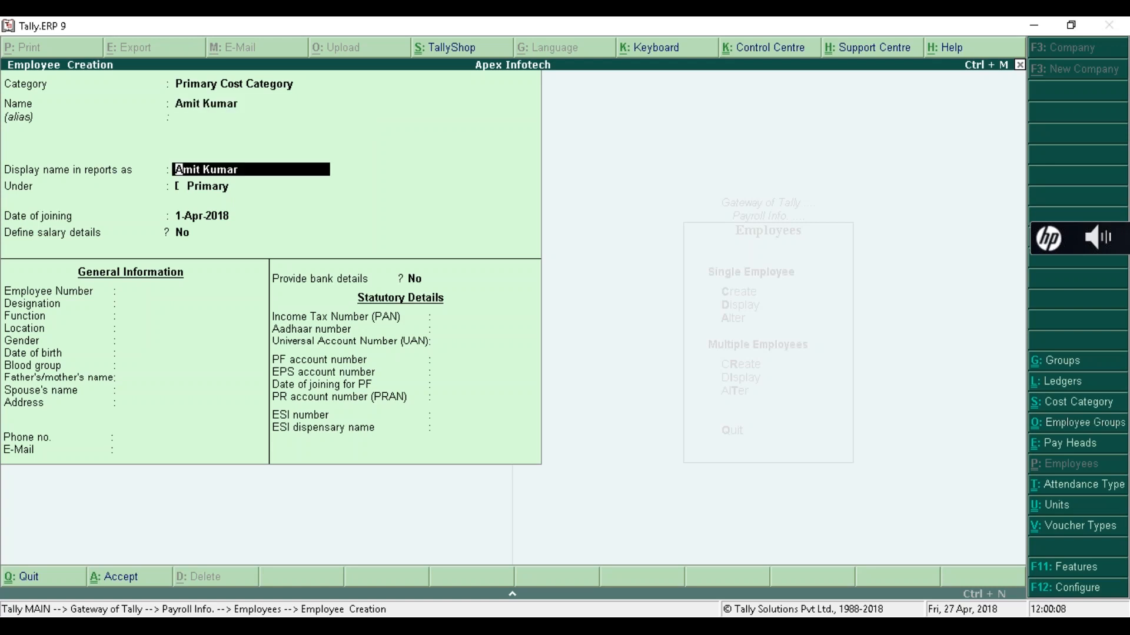
pyautogui.press('Return')
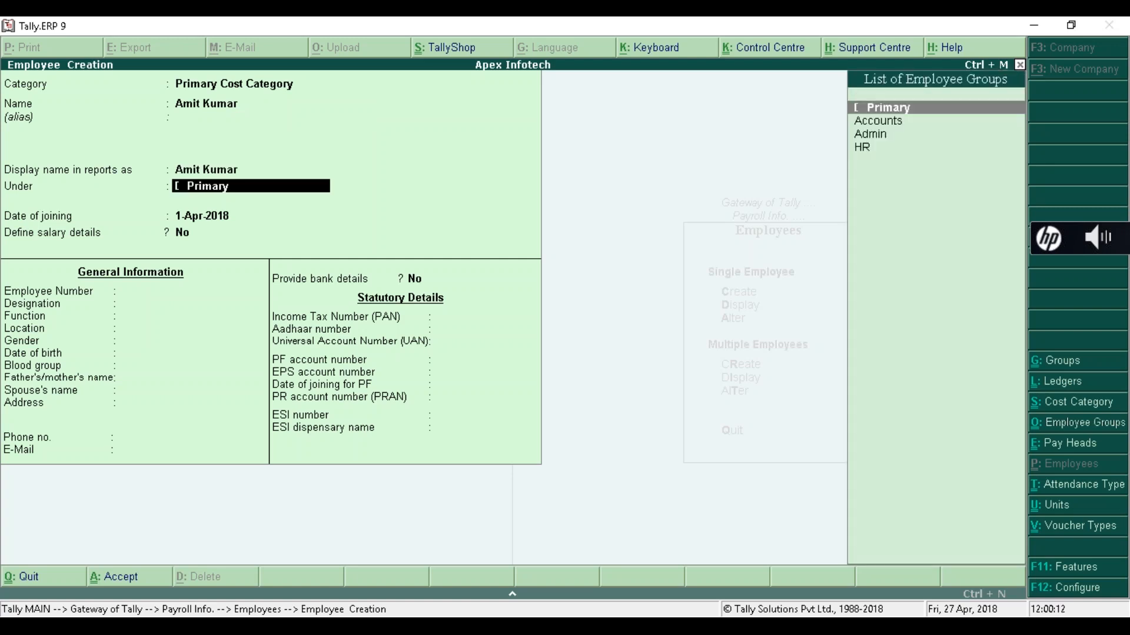
# - Assign the employee to Accounts, joining 1-Apr-2016, with salary details set to No
pyautogui.press('Down')
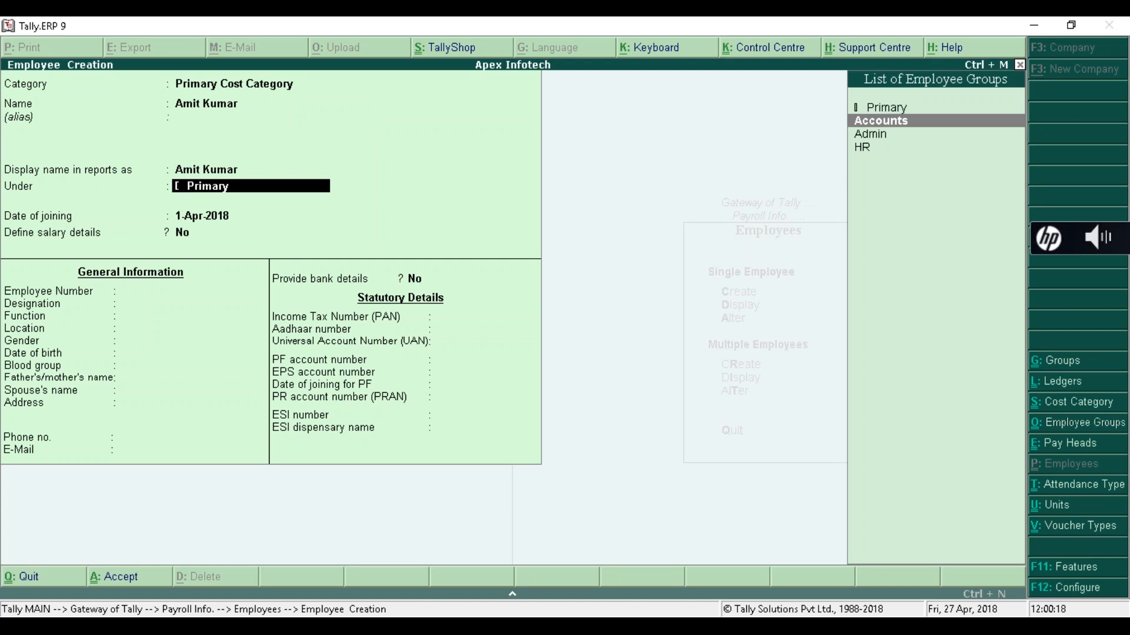
pyautogui.press('Down')
pyautogui.press('Down')
pyautogui.press('Up')
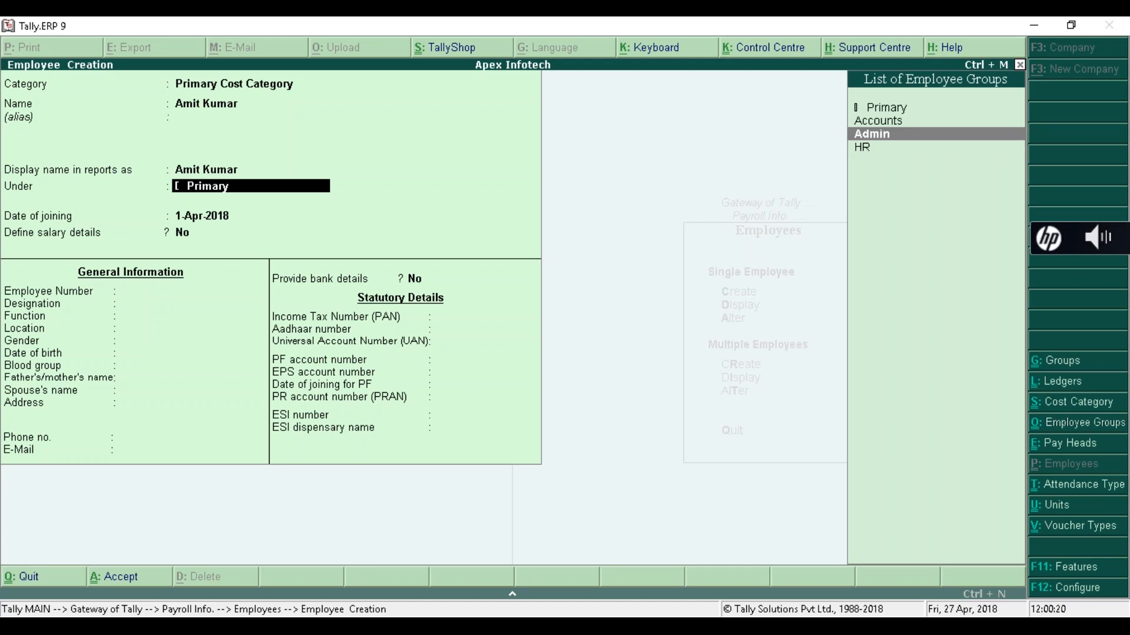
pyautogui.press('Up')
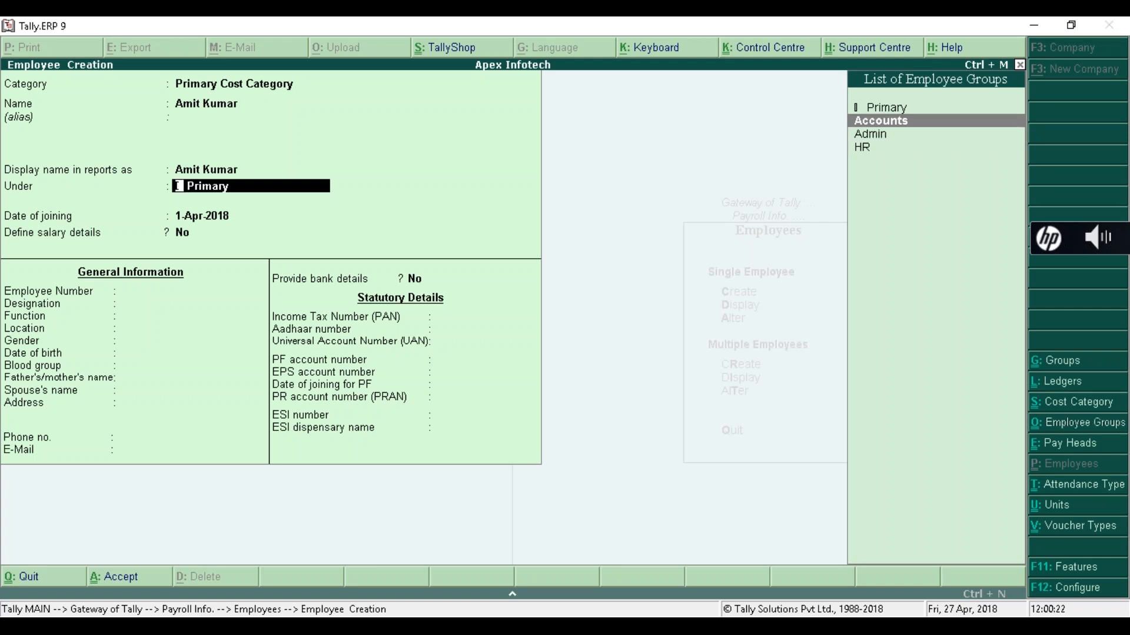
pyautogui.press('Return')
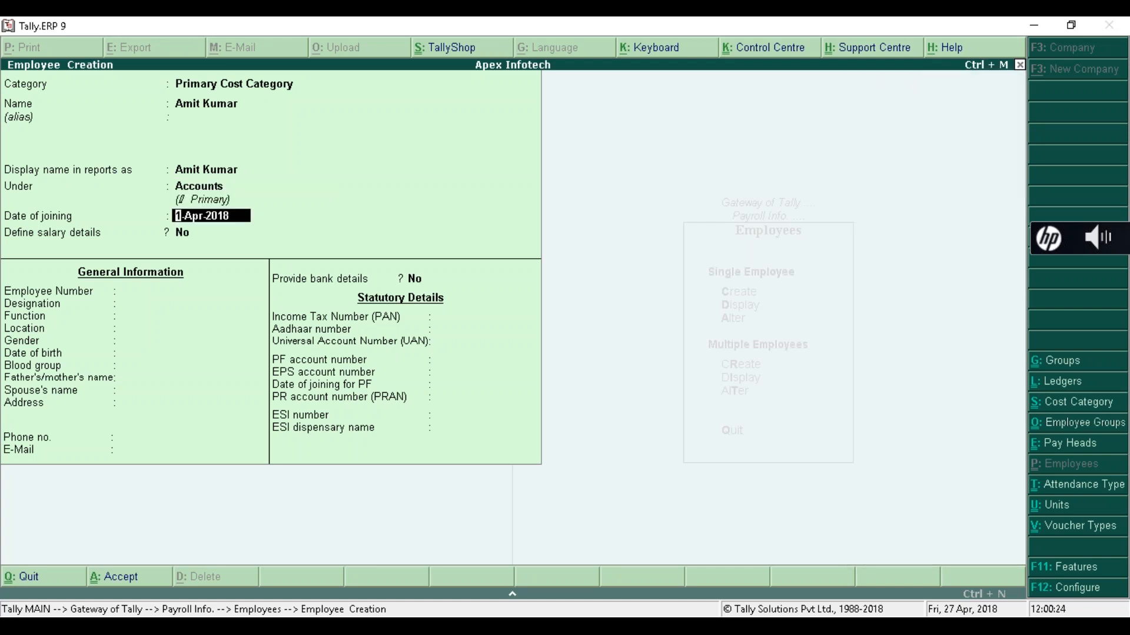
pyautogui.press('BackSpace')
pyautogui.press('Return')
pyautogui.write('1')
pyautogui.write('-0')
pyautogui.write('4-201')
pyautogui.write('6')
pyautogui.press('Return')
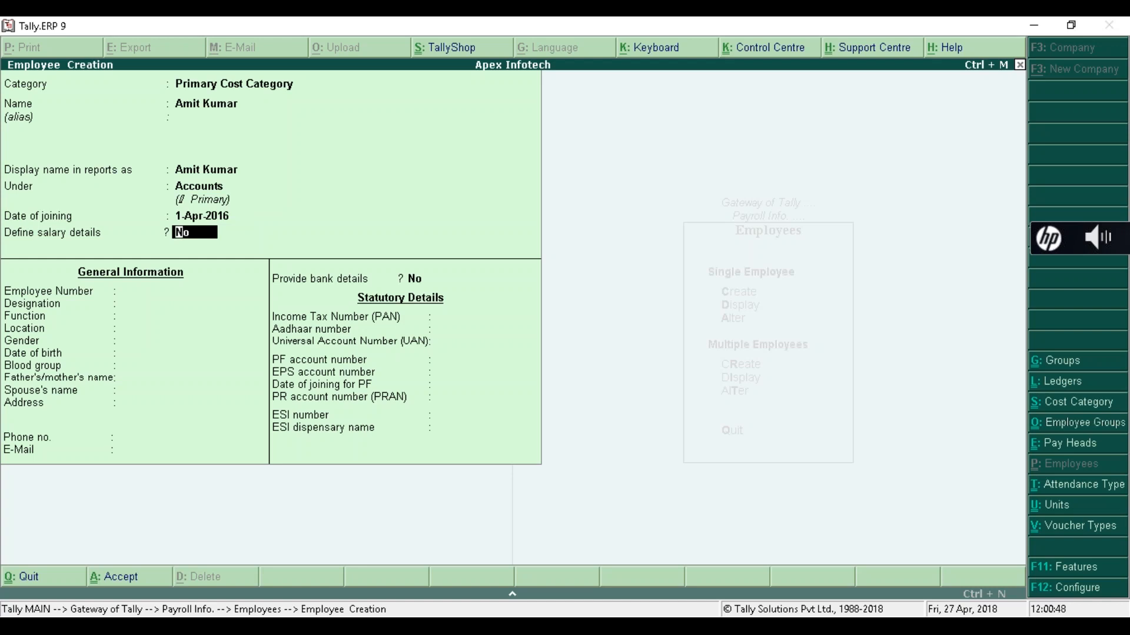
pyautogui.press('Return')
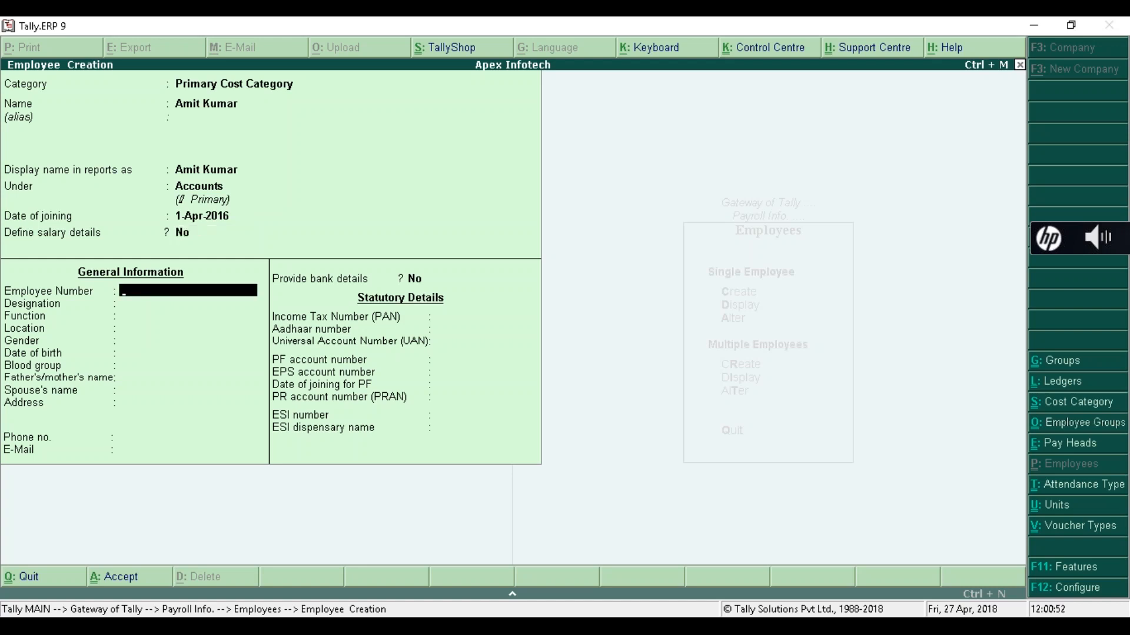
# - Enter employee number E001, designation Manager and location Bengaluru
pyautogui.write('E001')
pyautogui.press('Return')
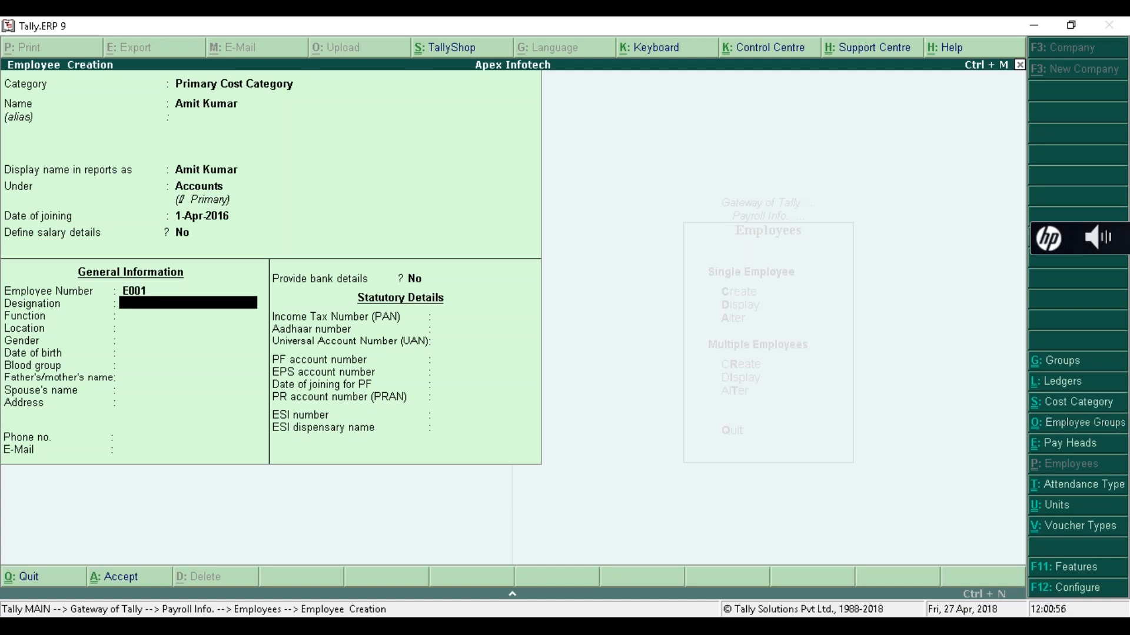
pyautogui.write('Manager')
pyautogui.press('Return')
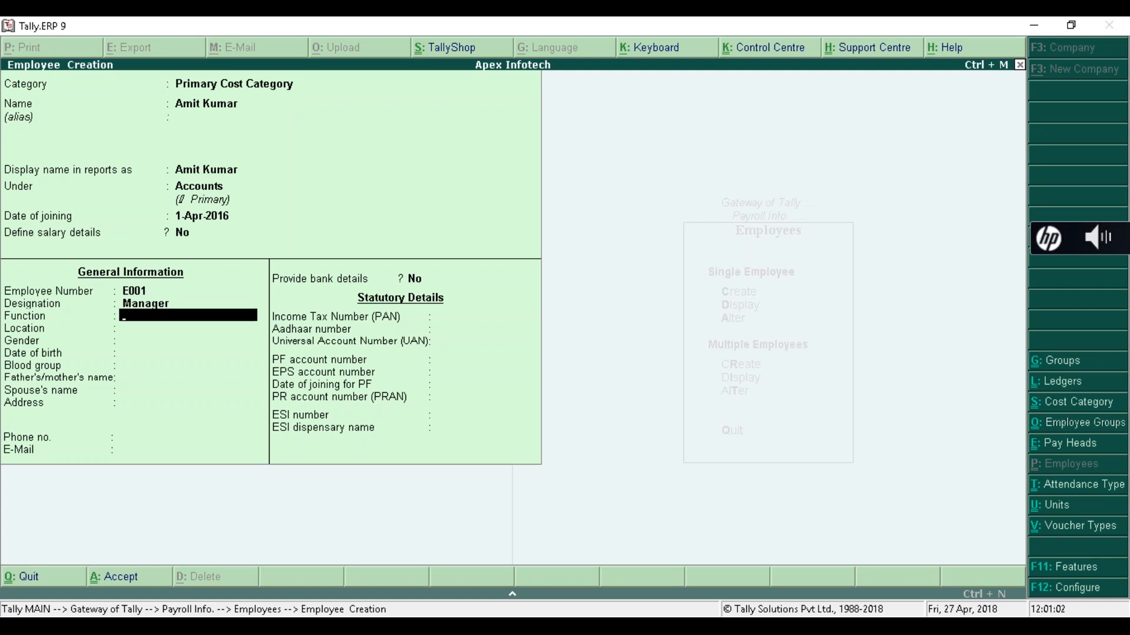
pyautogui.press('Return')
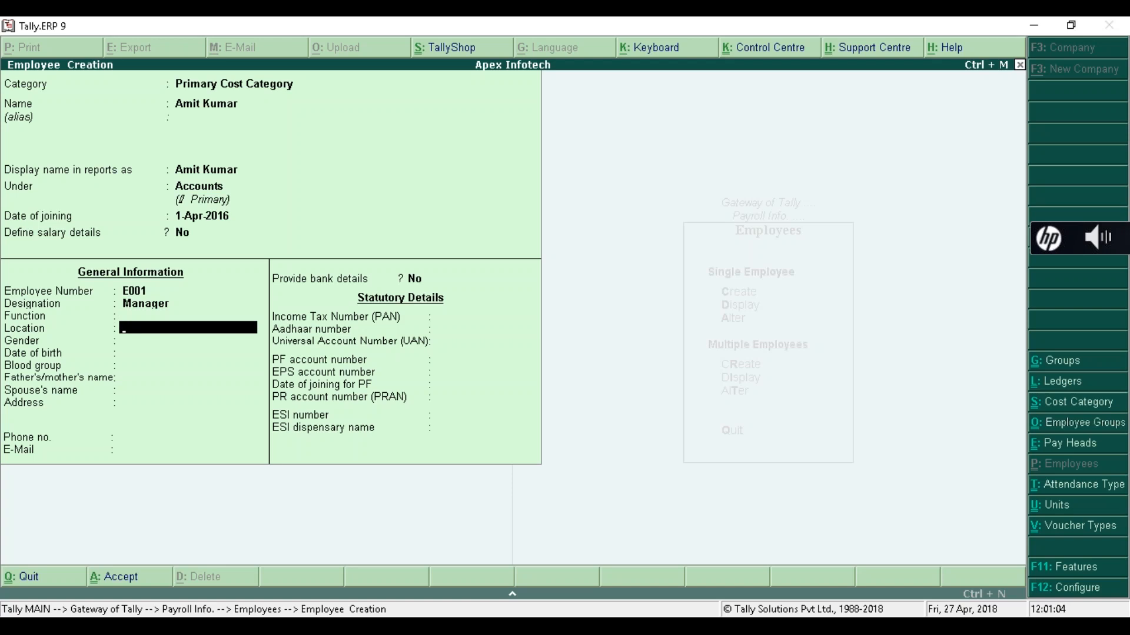
pyautogui.write('Bengaluru')
pyautogui.press('Return')
# - Set gender to Male, keep blood group Unknown, and choose Yes for bank details
pyautogui.press('Down')
pyautogui.press('Down')
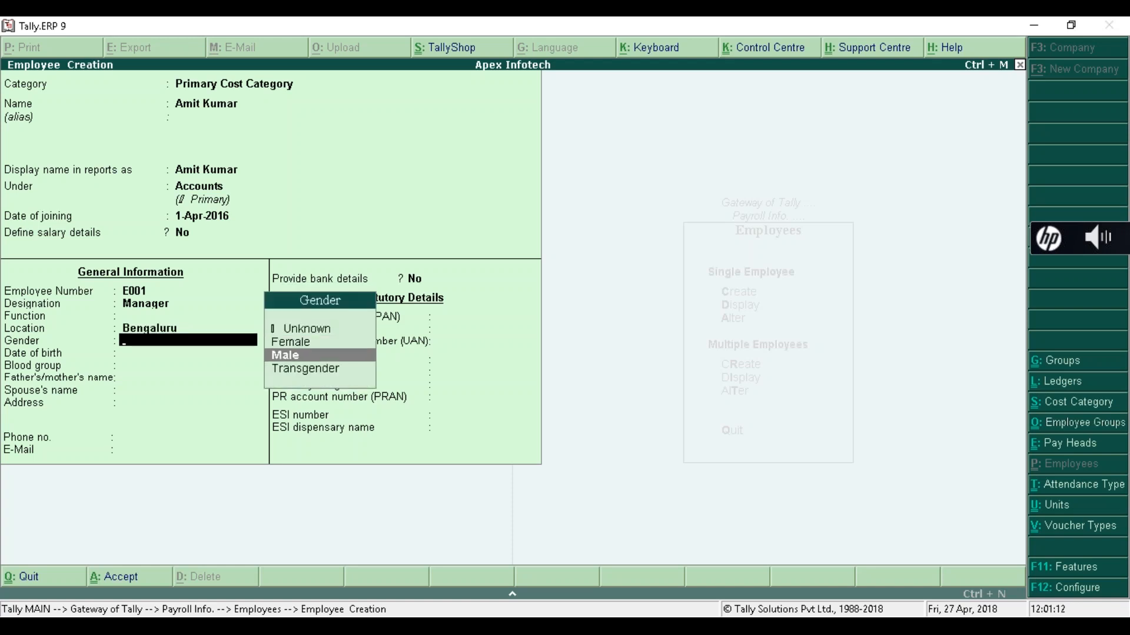
pyautogui.press('Return')
pyautogui.press('Return')
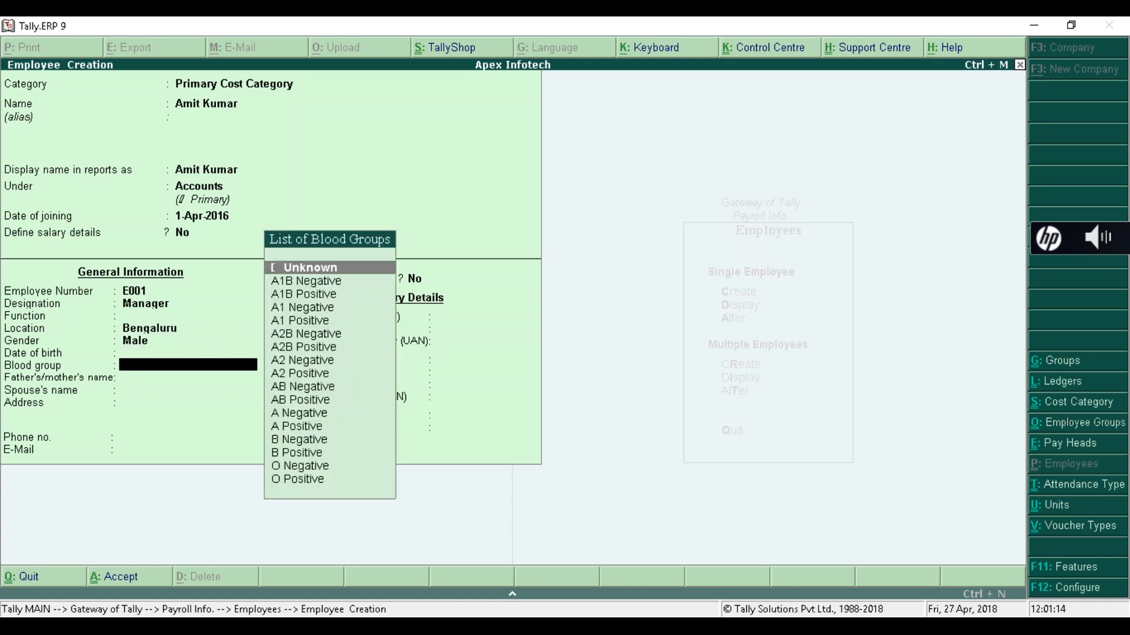
pyautogui.press('Return')
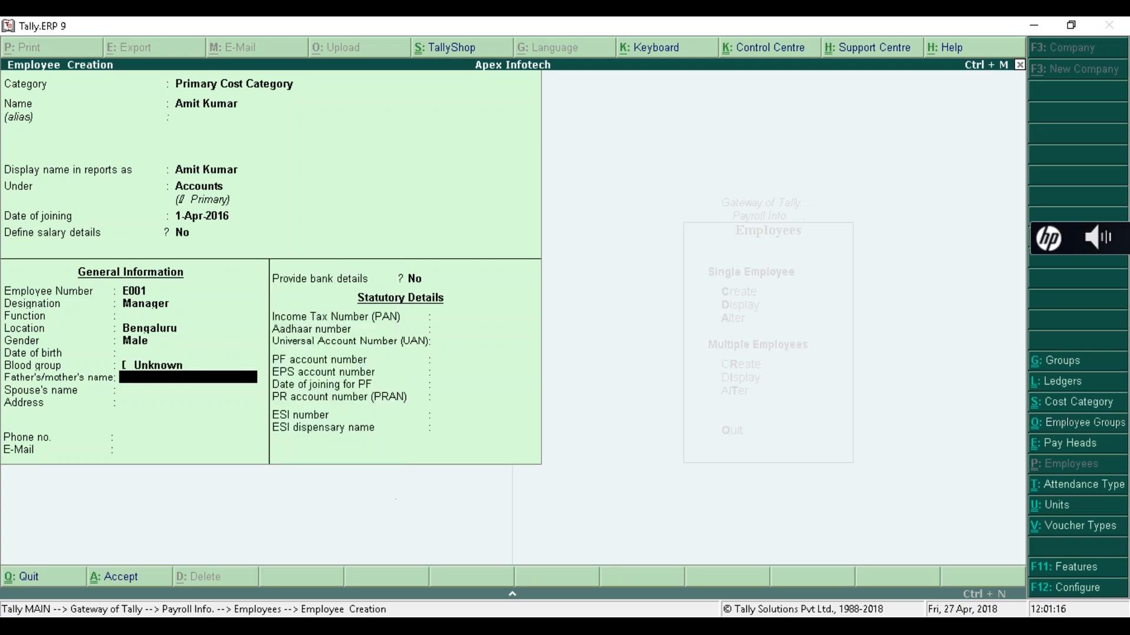
pyautogui.press('Return')
pyautogui.press('Return')
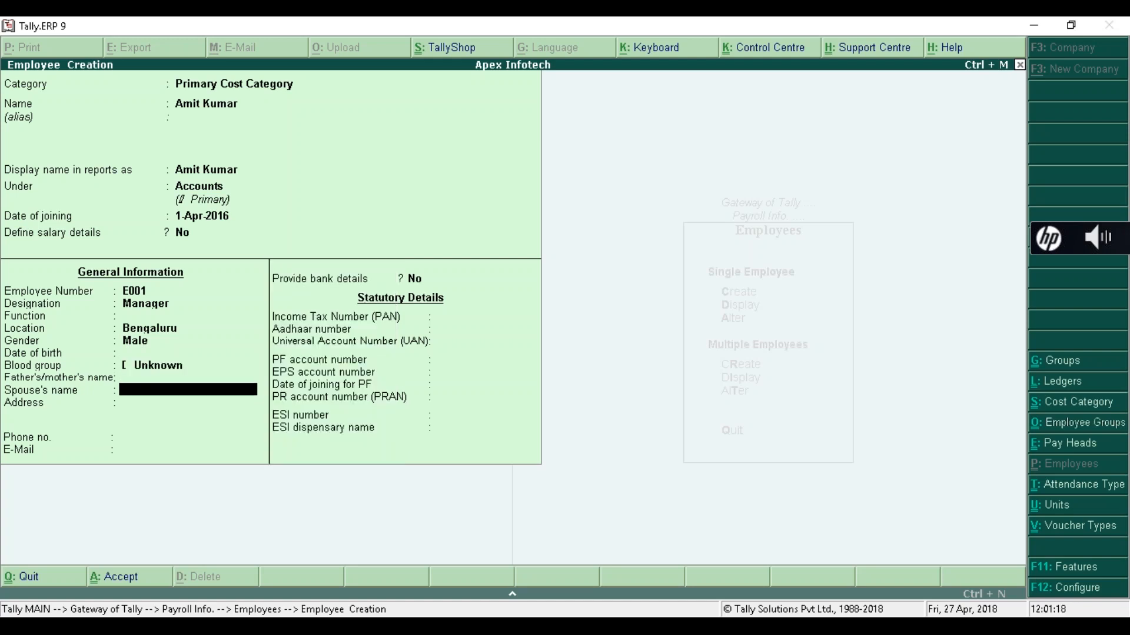
pyautogui.press('Return')
pyautogui.press('Return')
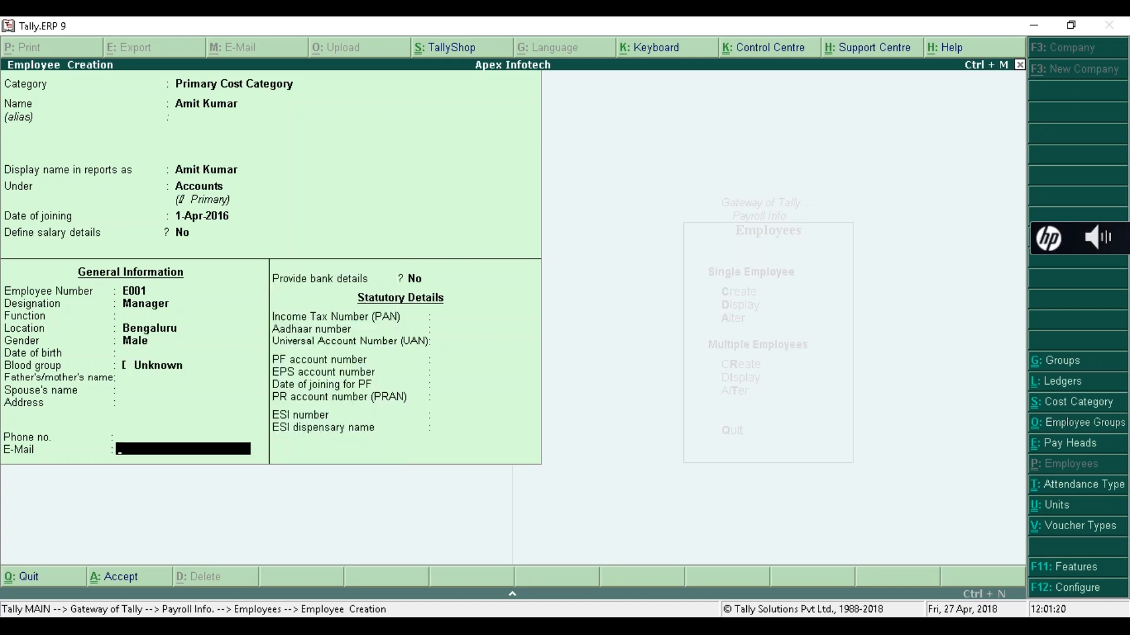
pyautogui.press('Return')
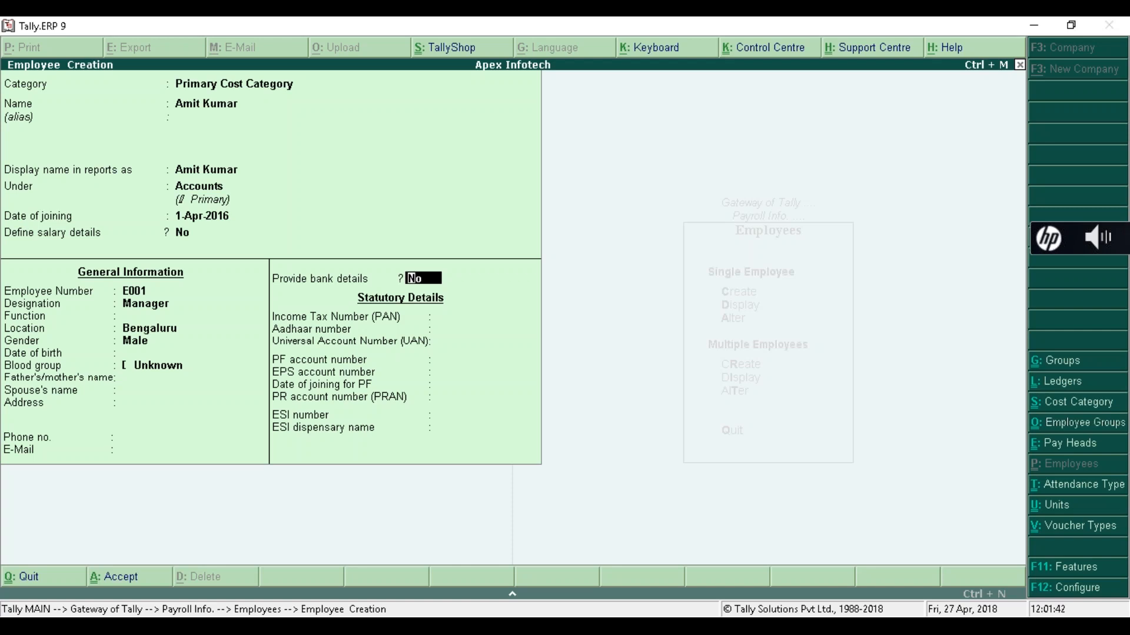
pyautogui.write('y')
pyautogui.press('Return')
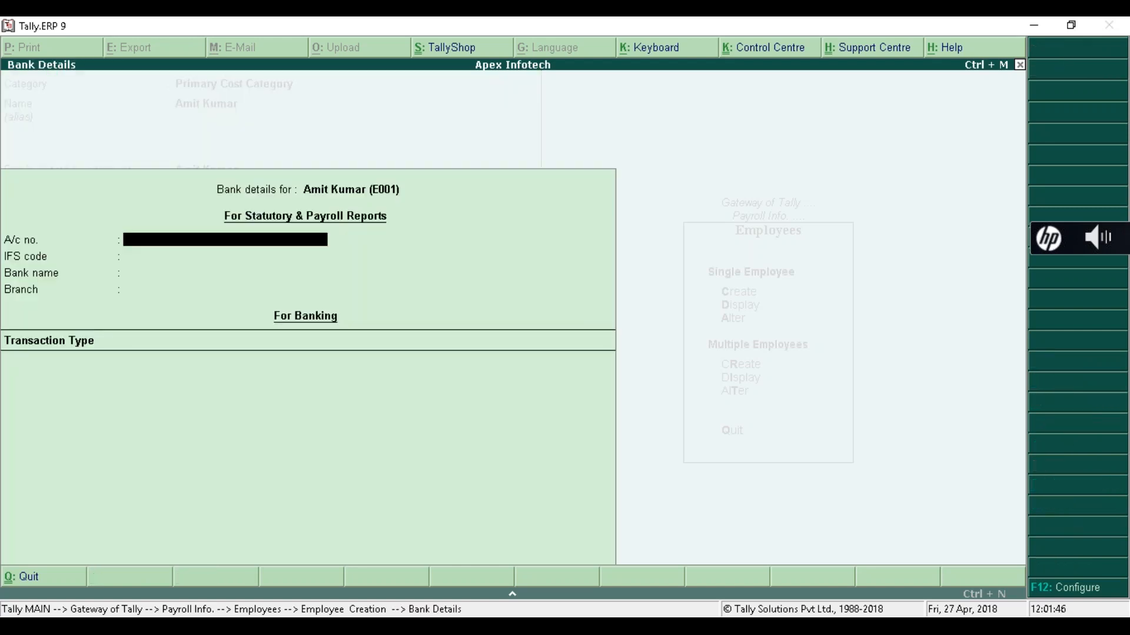
# - Enter the employee's bank account number and select Kotak Mahindra Bank (India), leaving IFS and branch blank
pyautogui.write('112233445566')
pyautogui.press('Return')
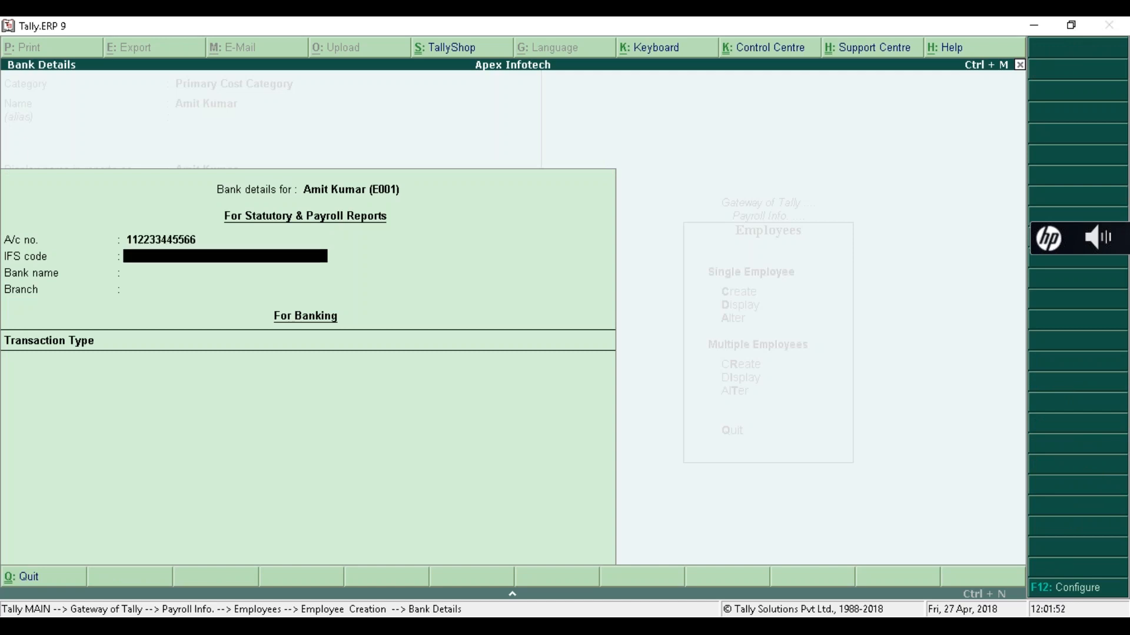
pyautogui.press('Return')
pyautogui.write('Ko')
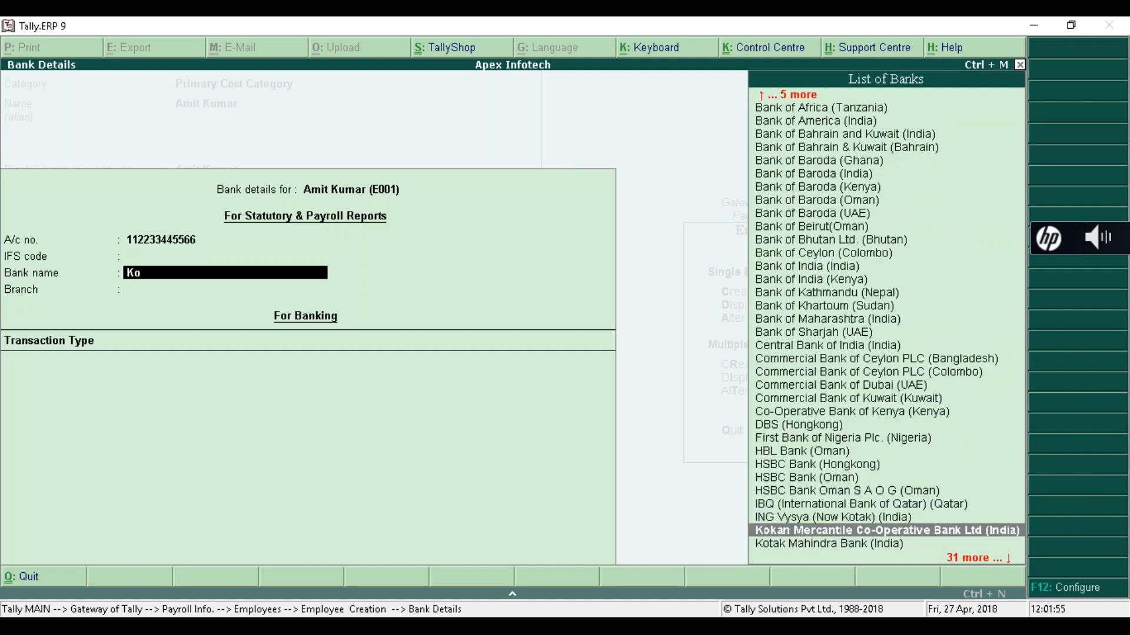
pyautogui.press('Down')
pyautogui.press('Return')
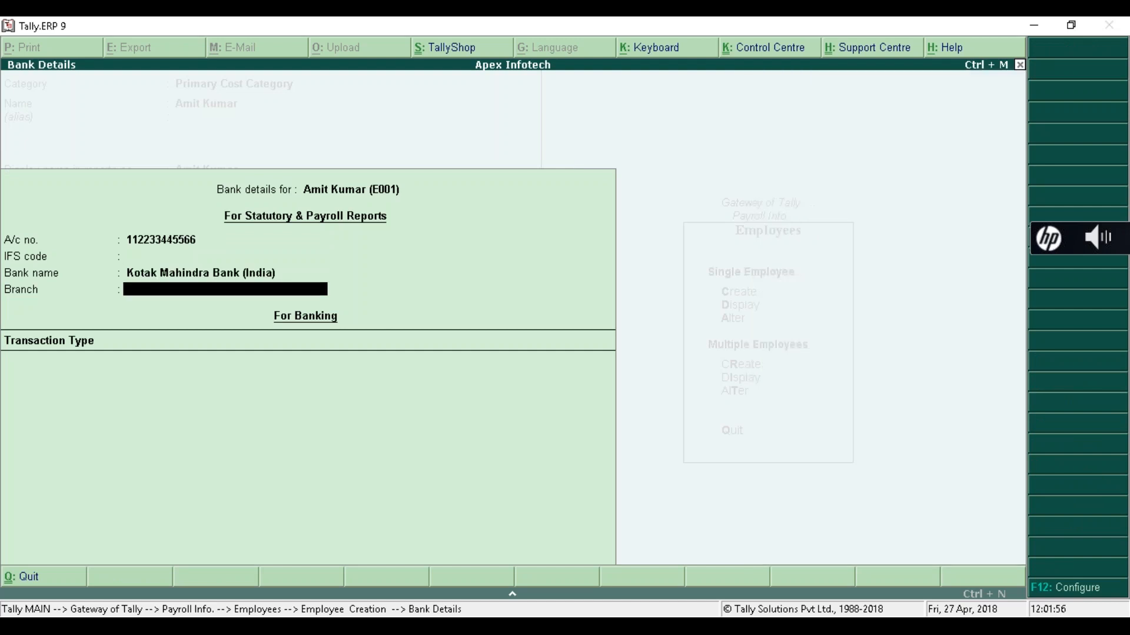
pyautogui.press('Return')
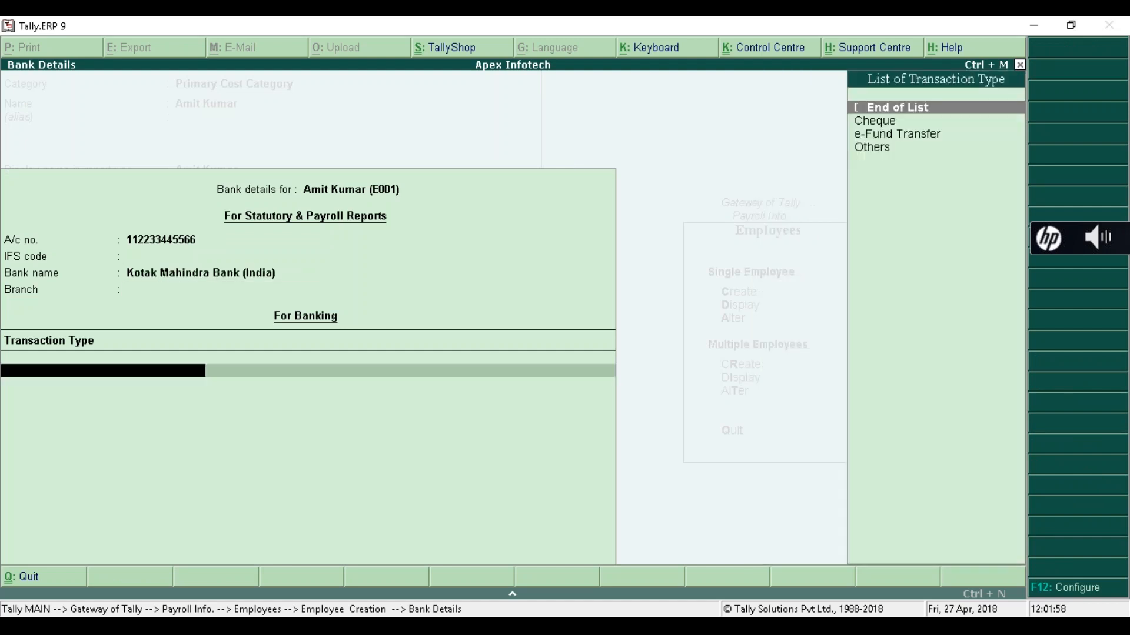
pyautogui.press('Return')
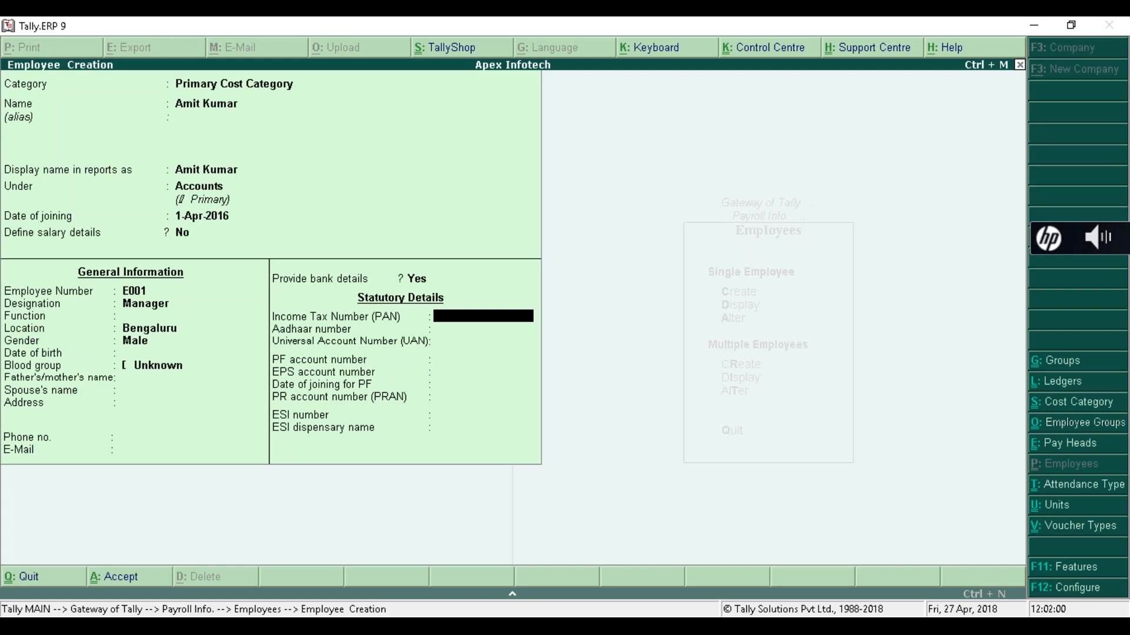
# - Enter the PAN and PF account number, reusing it for EPS; leave Aadhaar and UAN blank
pyautogui.press('Return')
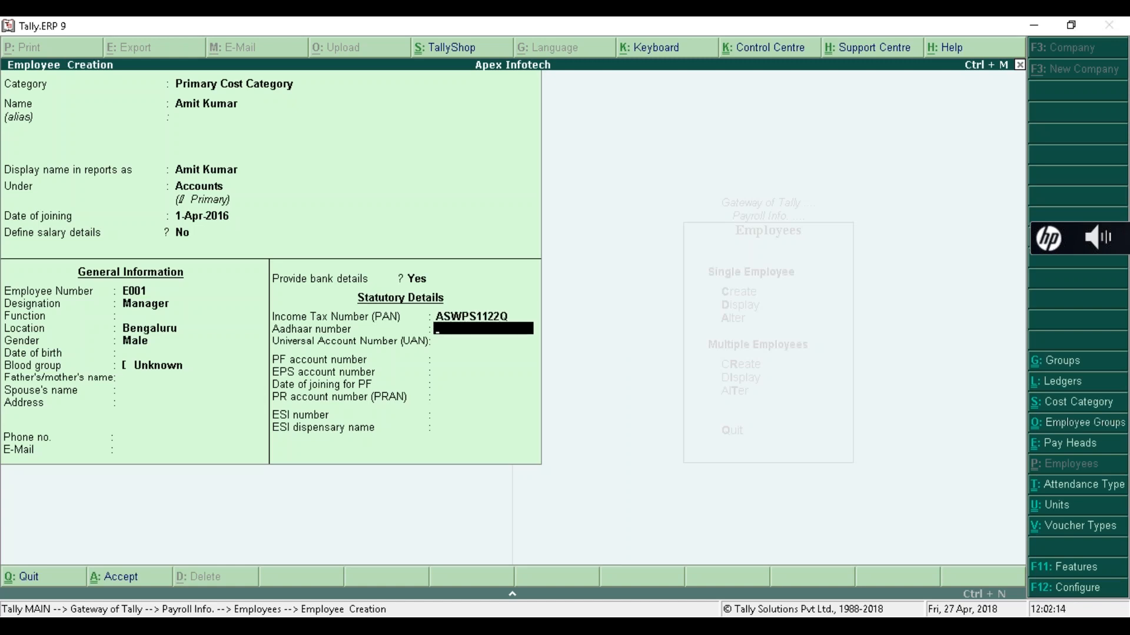
pyautogui.press('Return')
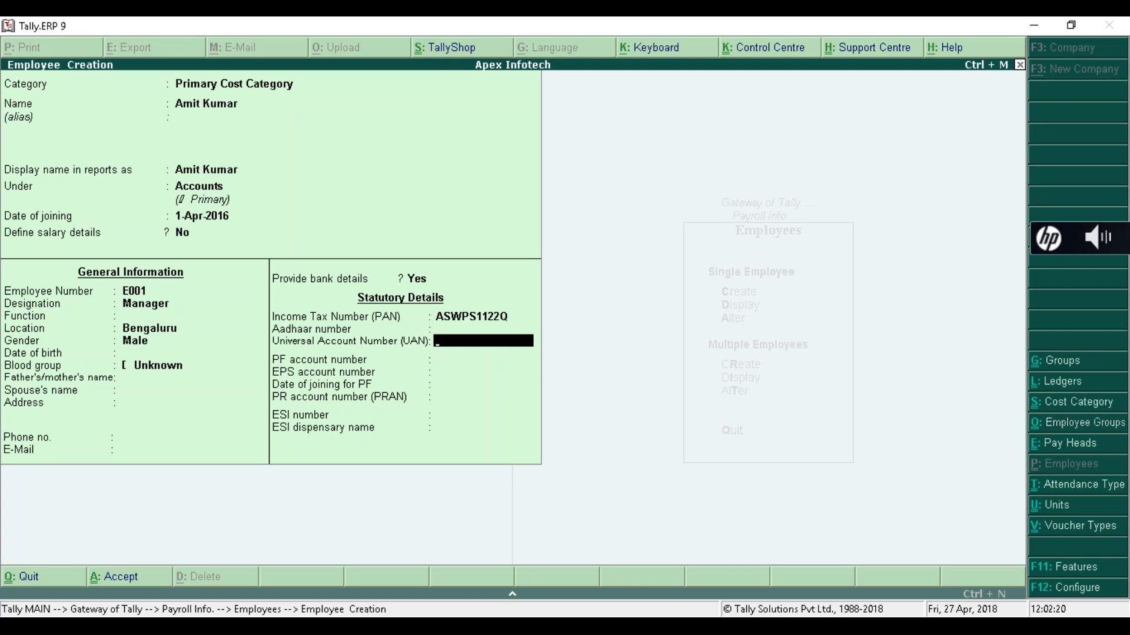
pyautogui.press('Return')
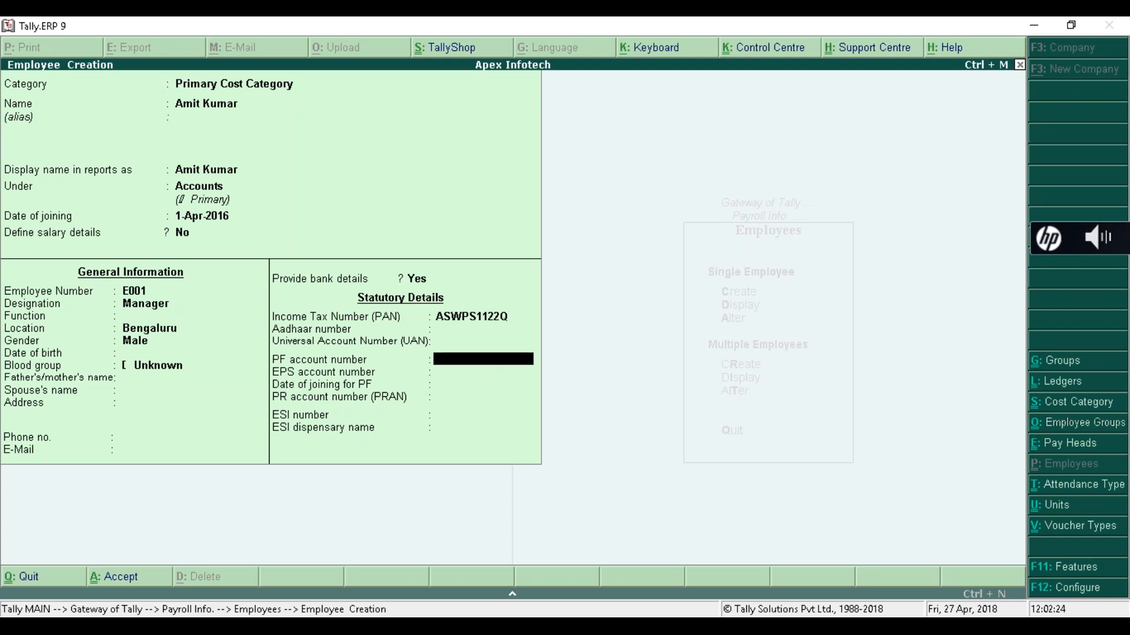
pyautogui.write('PF001')
pyautogui.press('Return')
pyautogui.press('Return')
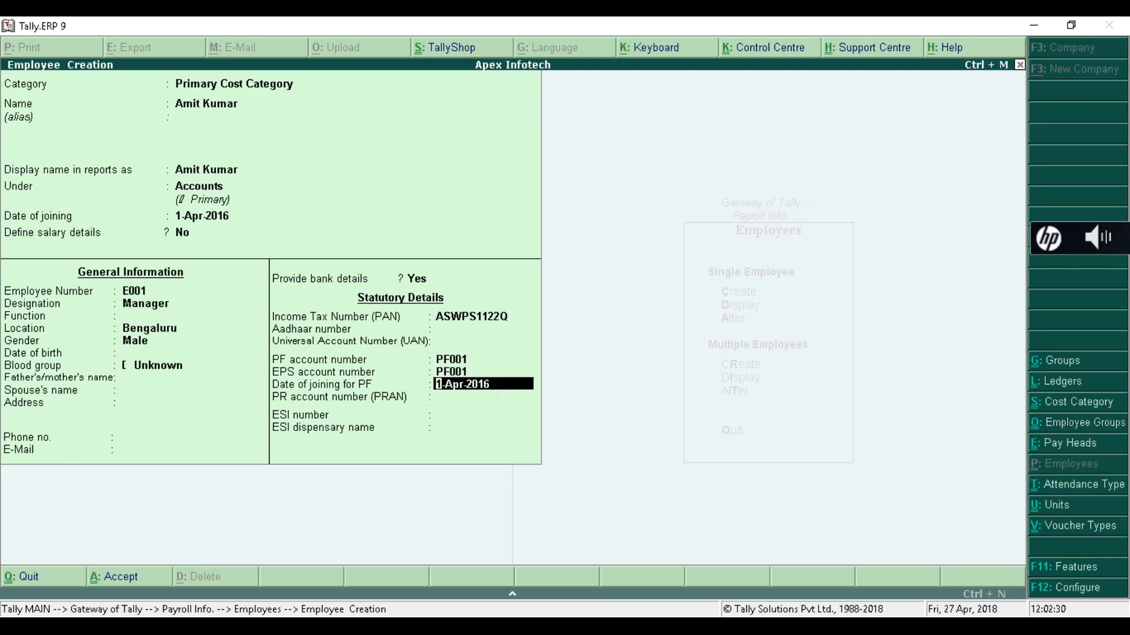
pyautogui.press('Return')
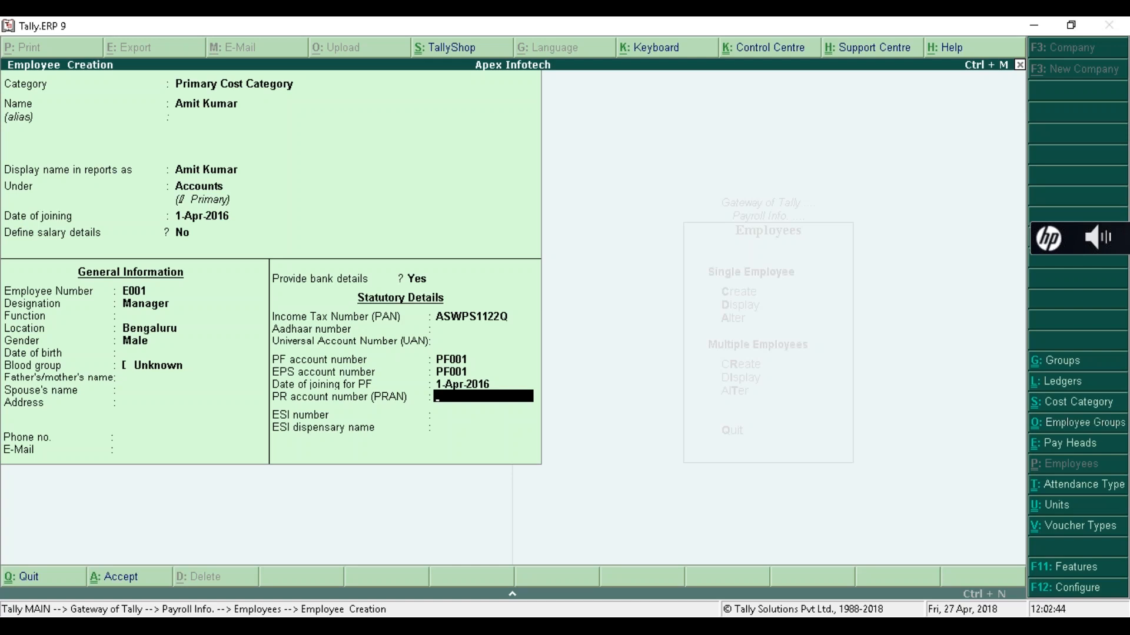
# - Enter the PRAN and ESI number, then save the employee record
pyautogui.write('11223344')
pyautogui.press('Return')
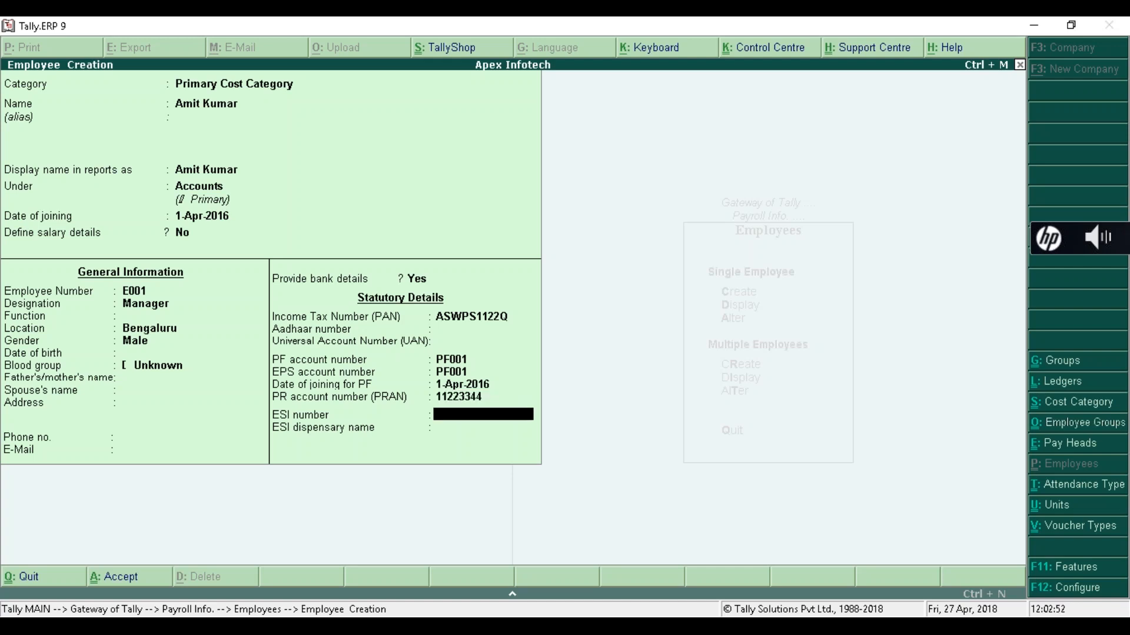
pyautogui.write('ESI001')
pyautogui.press('Return')
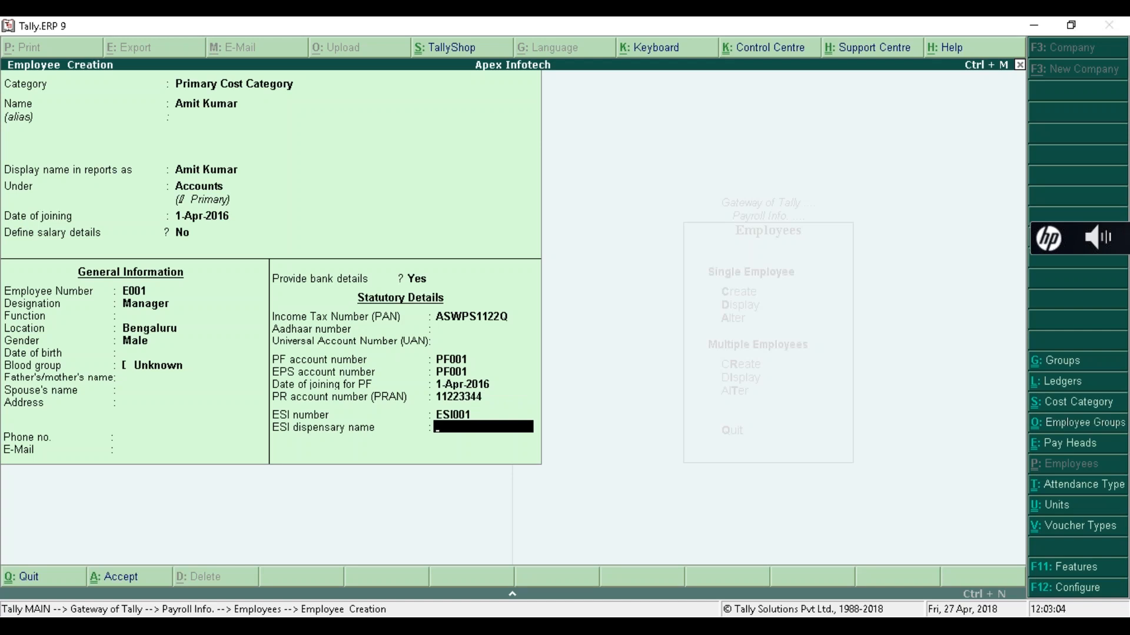
pyautogui.press('Return')
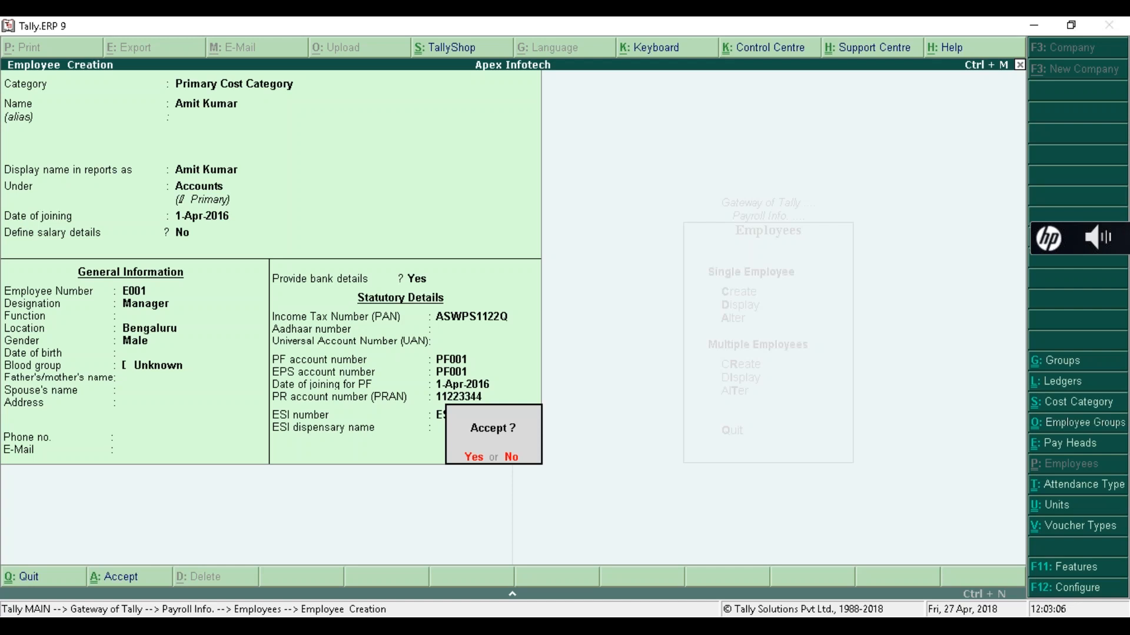
pyautogui.press('Return')
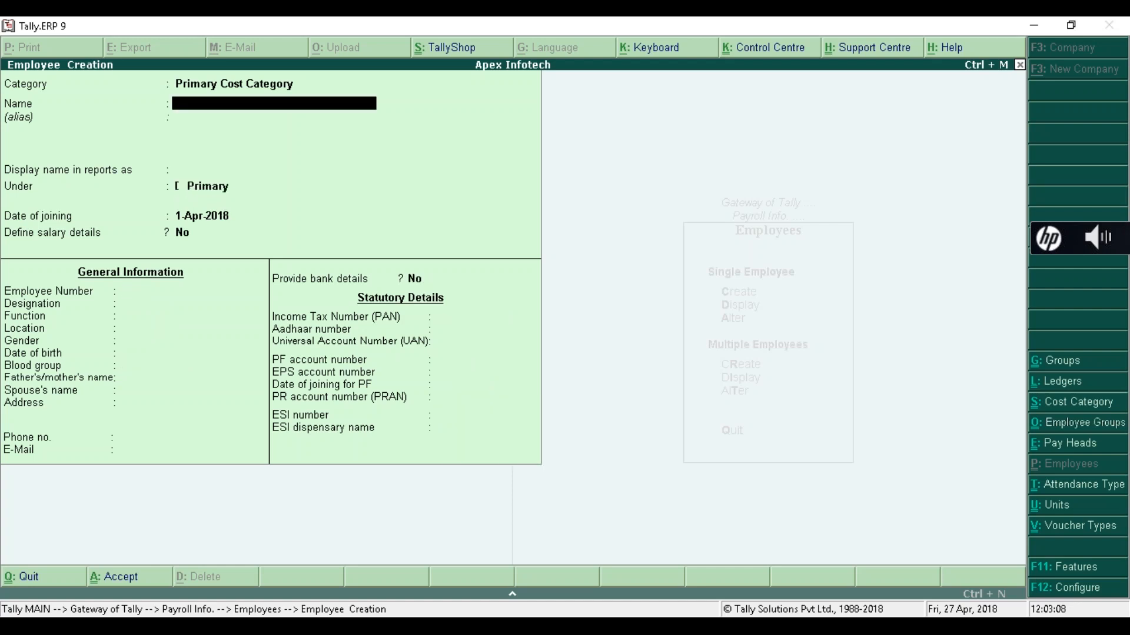
# - Enter the second employee's name, place them under HR, joining 01-04-2015
pyautogui.press('Return')
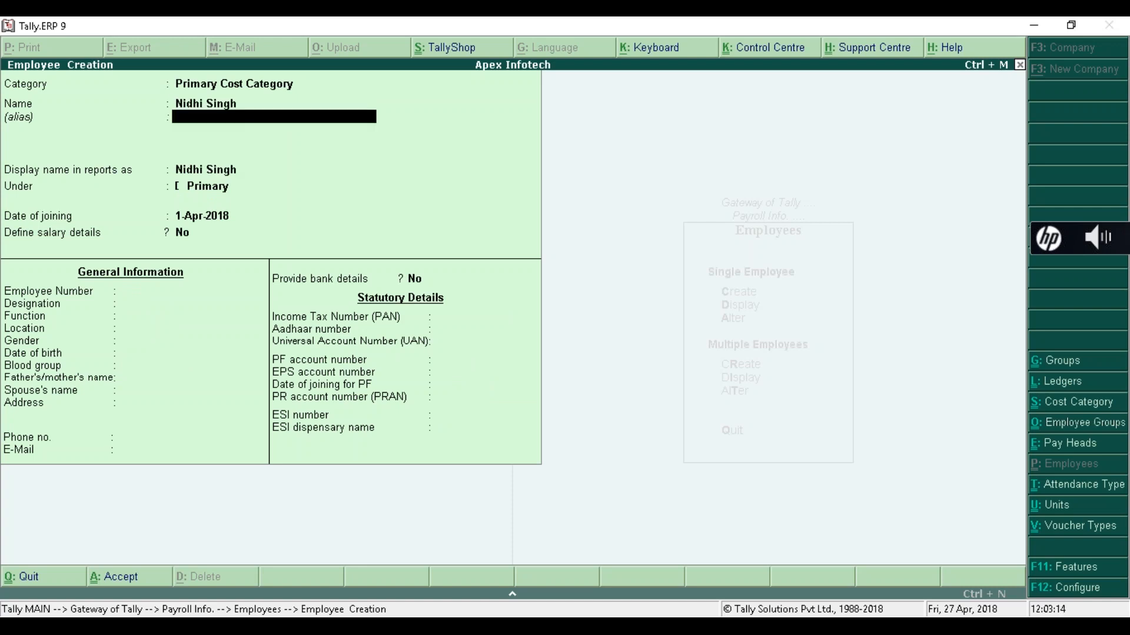
pyautogui.press('Return')
pyautogui.press('Return')
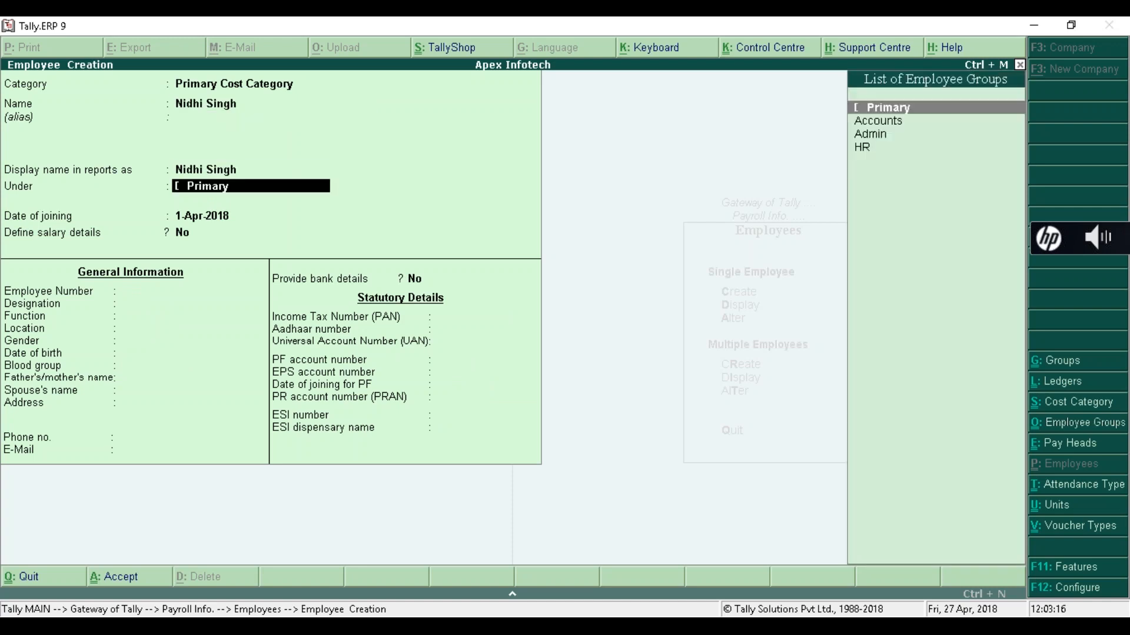
pyautogui.press('Down')
pyautogui.press('Down')
pyautogui.press('Down')
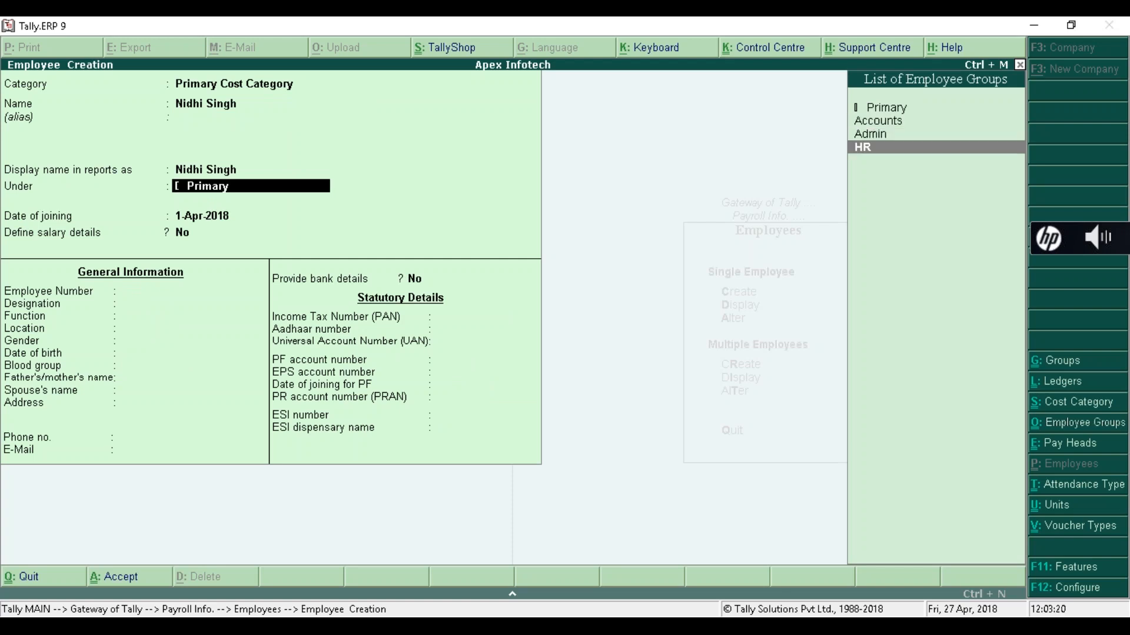
pyautogui.press('Return')
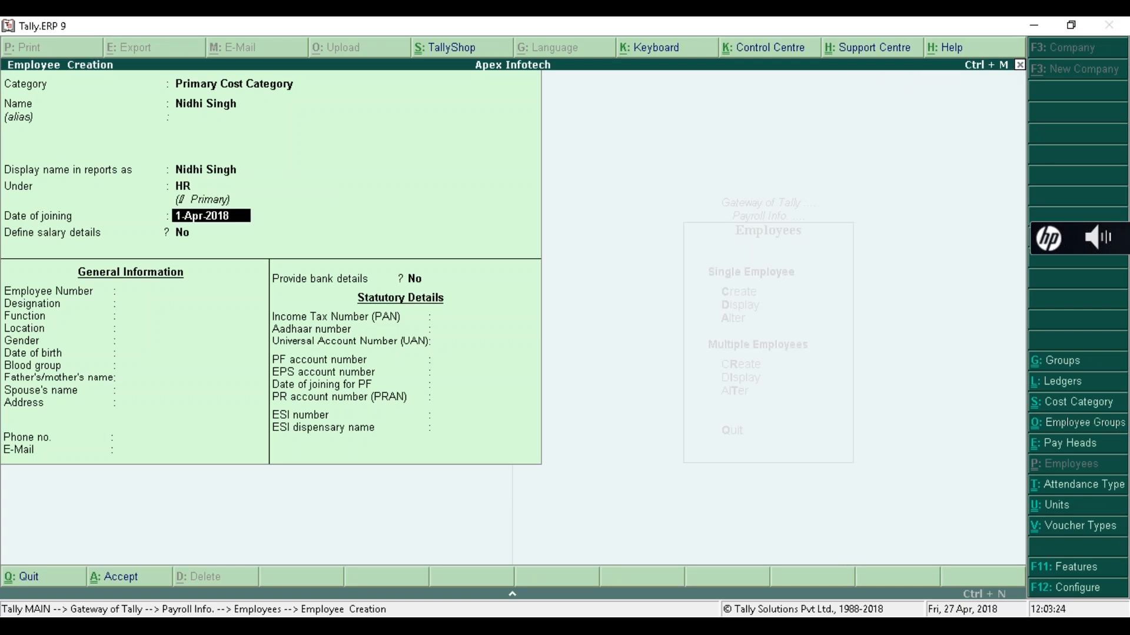
pyautogui.write('0')
pyautogui.write('1-')
pyautogui.write('04')
pyautogui.write('-2015')
pyautogui.press('Return')
pyautogui.press('Return')
# - Enter employee number E002, designation HR Head, gender Female, blood group Unknown
pyautogui.write('E002')
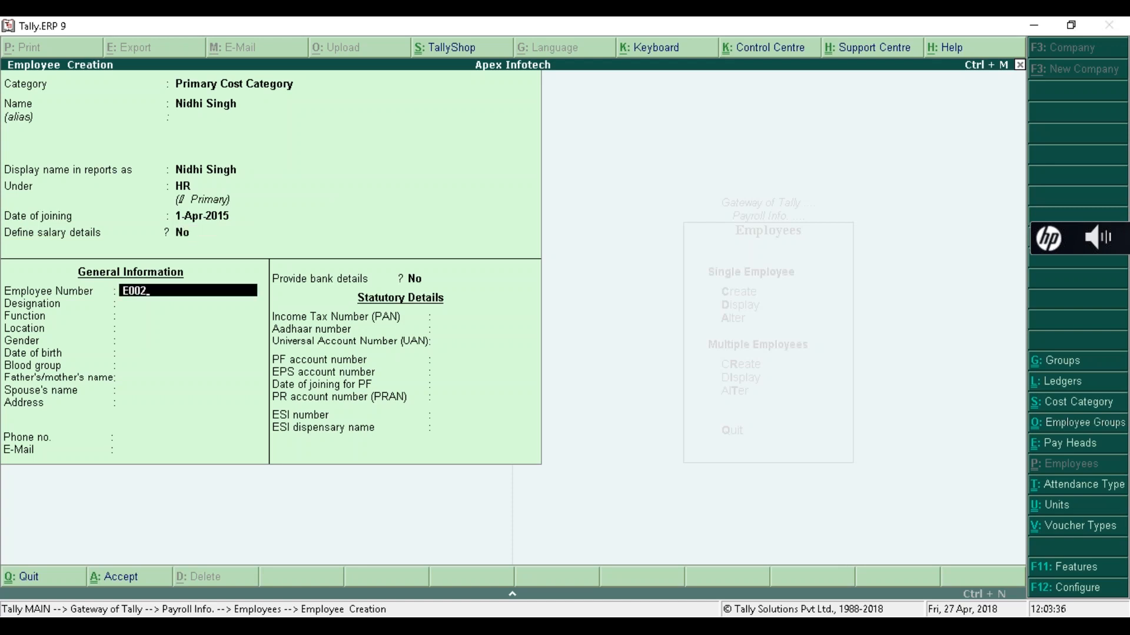
pyautogui.press('Return')
pyautogui.write('H')
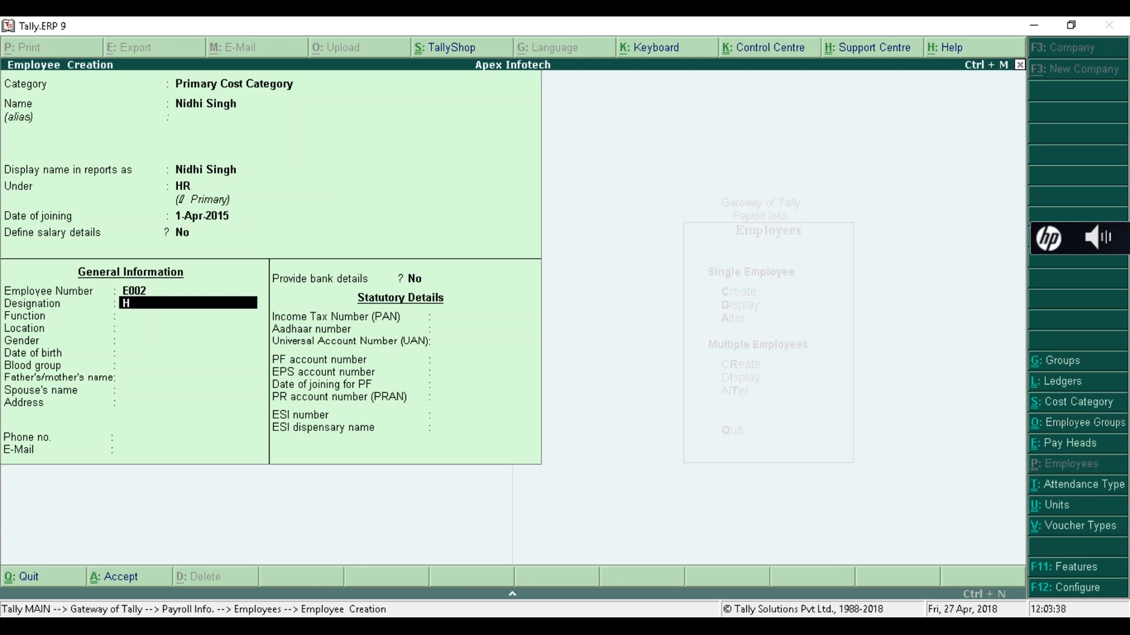
pyautogui.write('R Head')
pyautogui.press('Return')
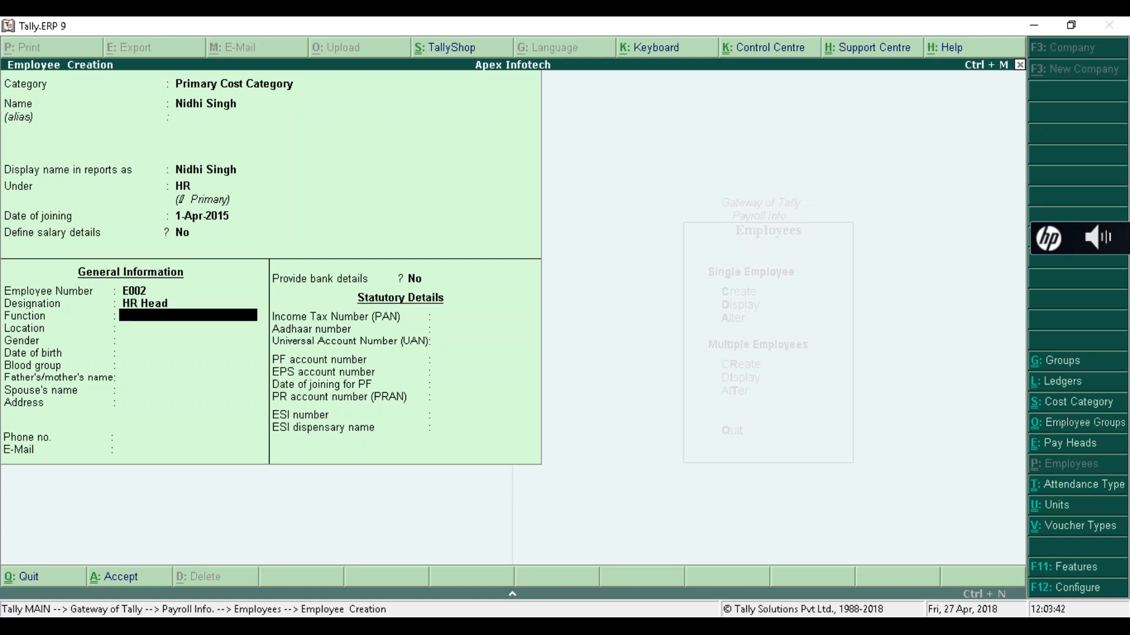
pyautogui.press('Return')
pyautogui.press('Return')
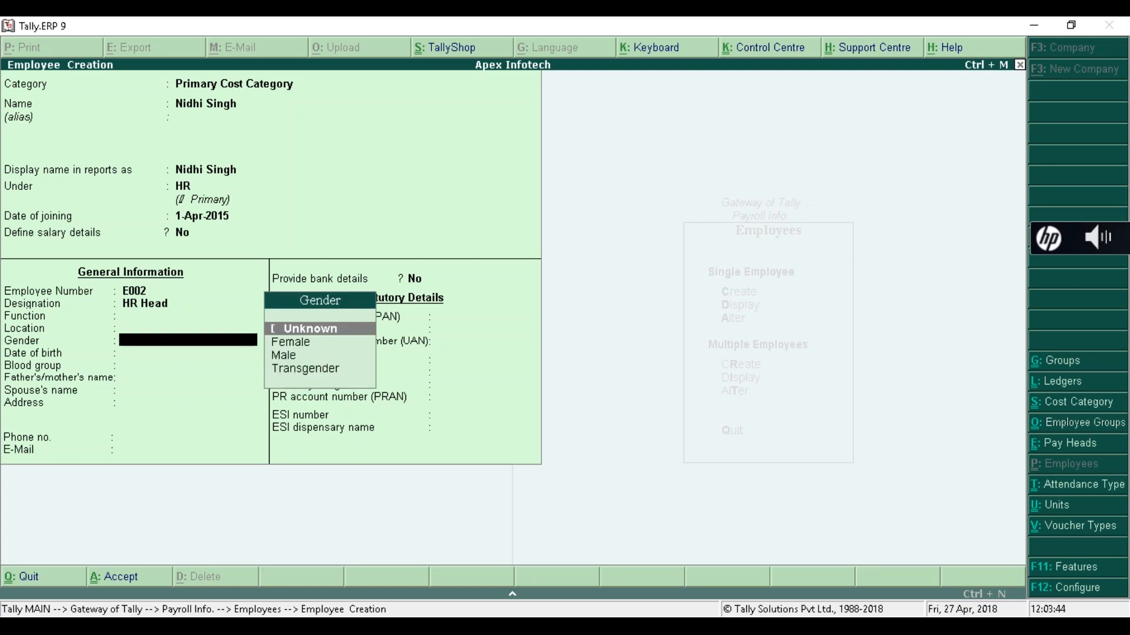
pyautogui.press('Down')
pyautogui.press('Return')
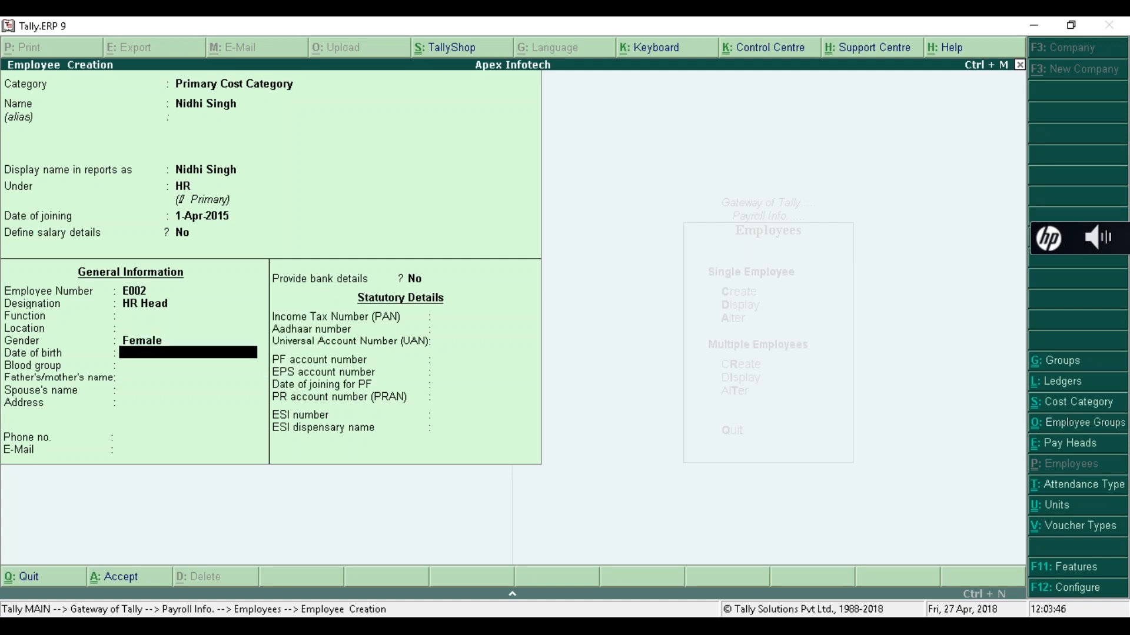
pyautogui.press('Return')
pyautogui.press('Return')
pyautogui.press('Return')
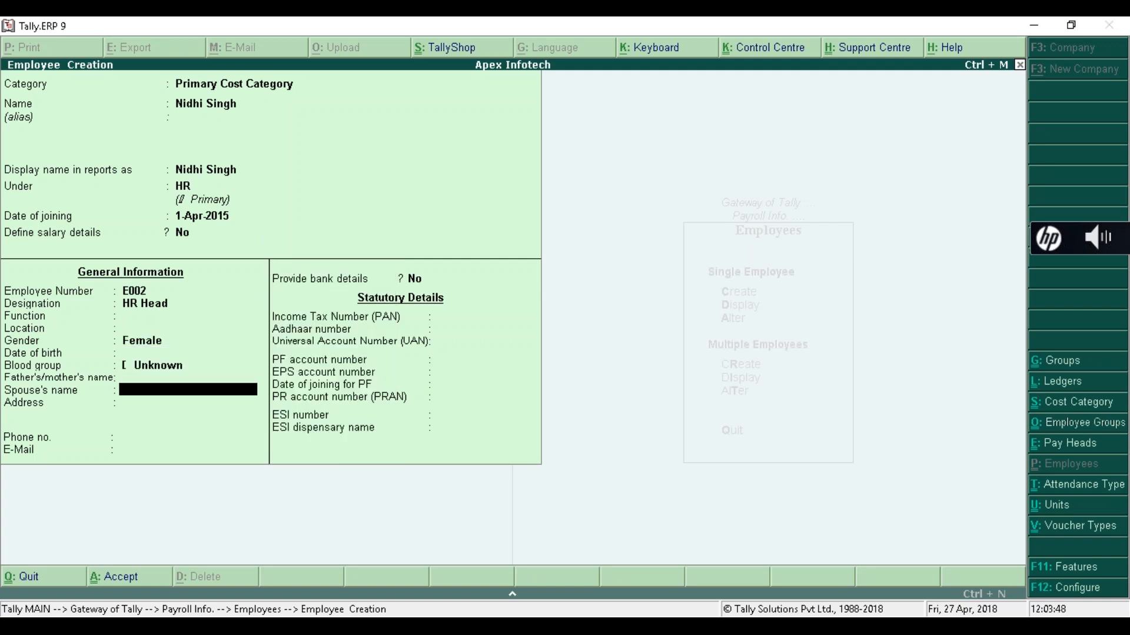
pyautogui.press('Return')
pyautogui.press('Return')
pyautogui.press('Return')
# - Enable bank details with the account number and Kotak Mahindra Bank (India)
pyautogui.press('Return')
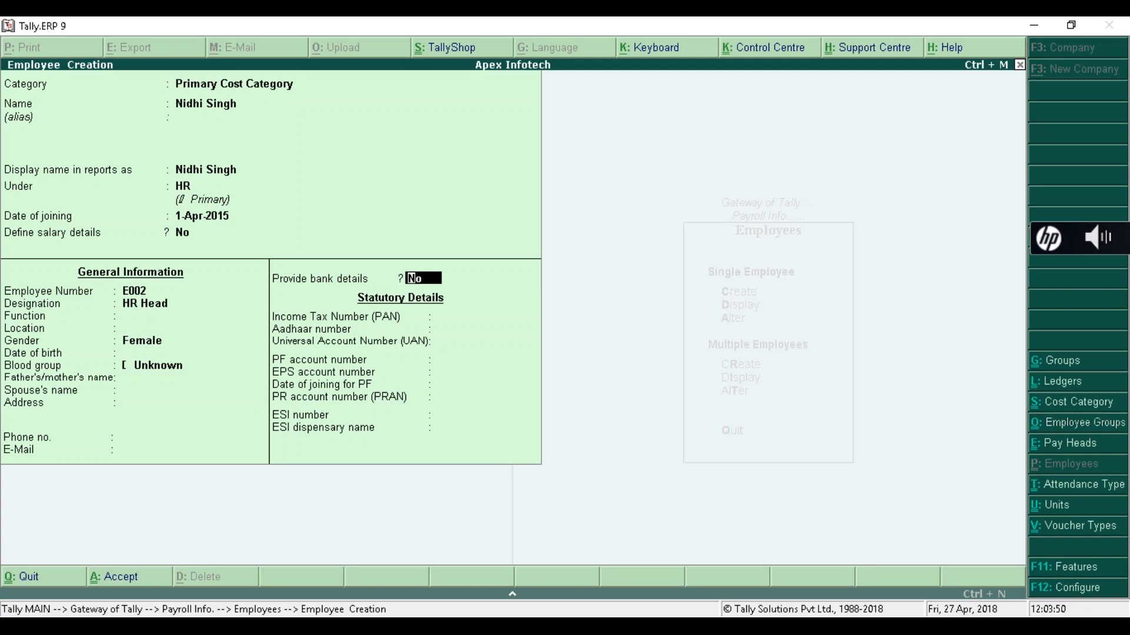
pyautogui.write('y')
pyautogui.press('Return')
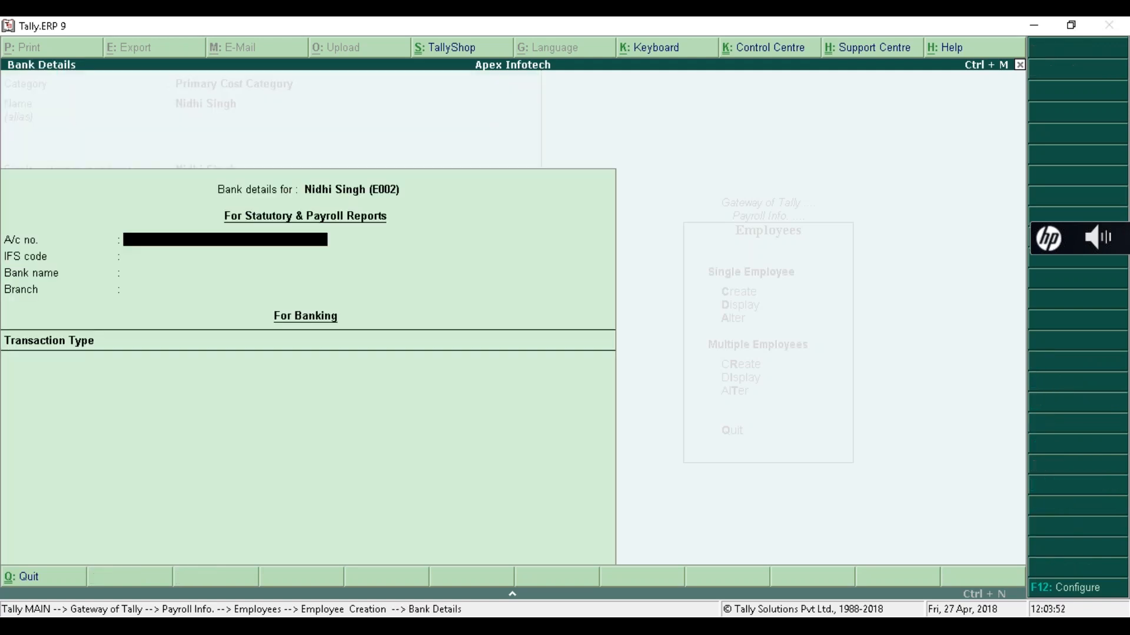
pyautogui.write('223344556677')
pyautogui.press('Return')
pyautogui.press('Return')
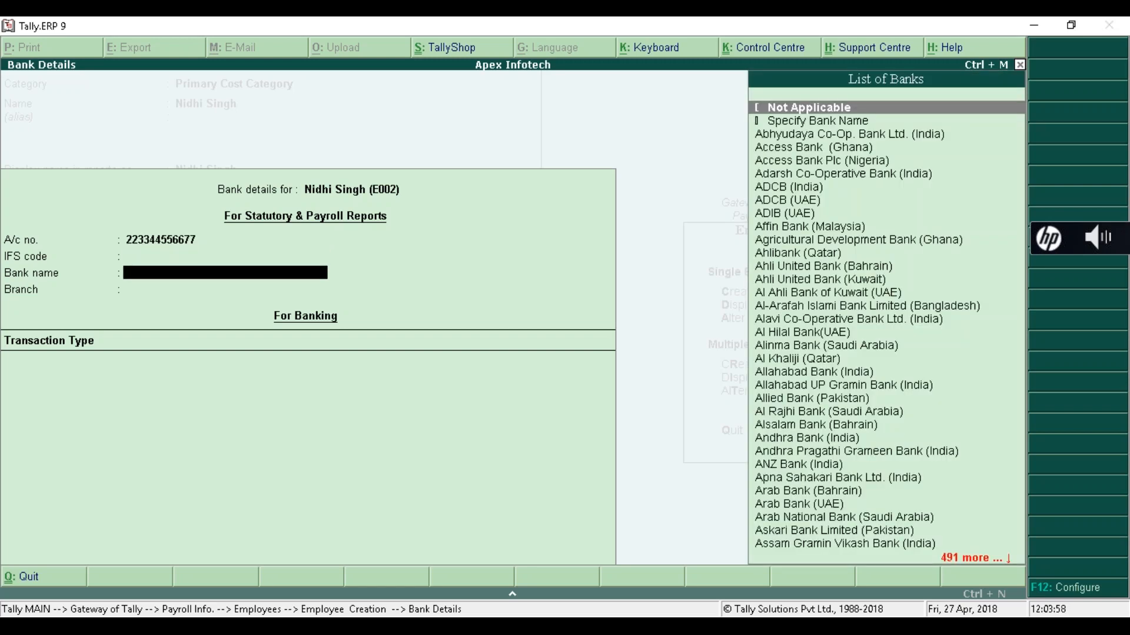
pyautogui.write('Ko')
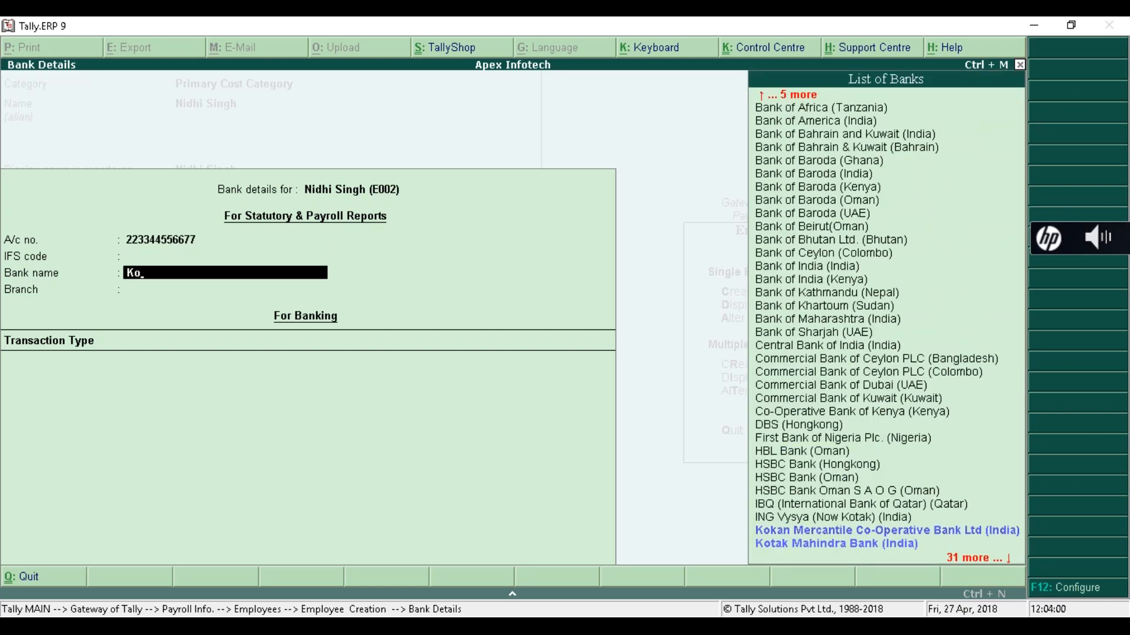
pyautogui.press('Return')
pyautogui.press('Return')
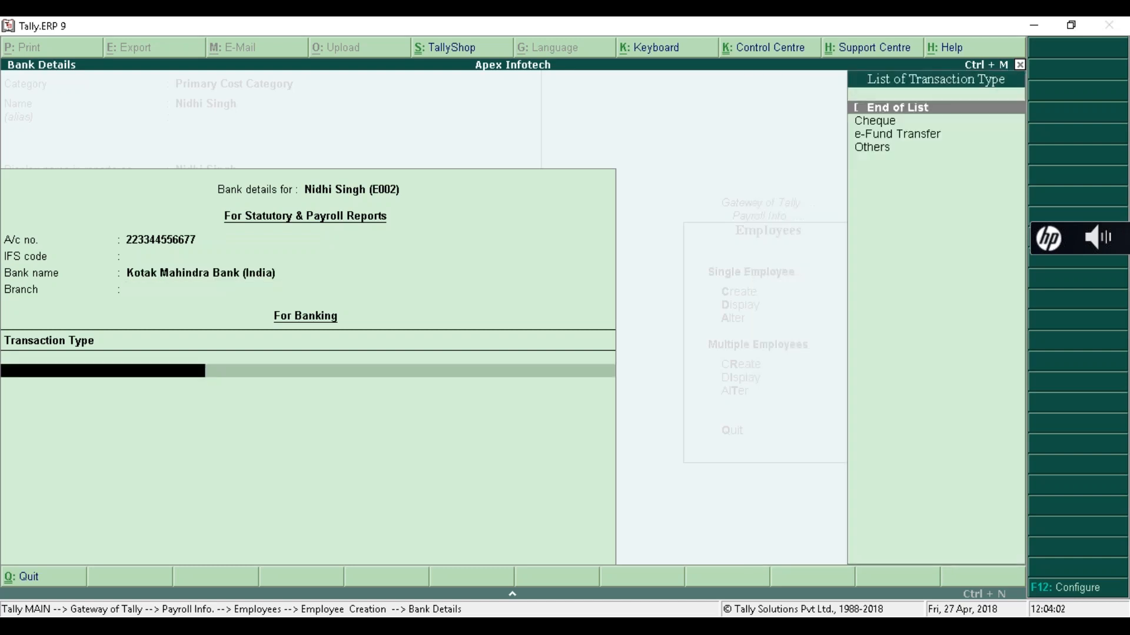
pyautogui.press('Return')
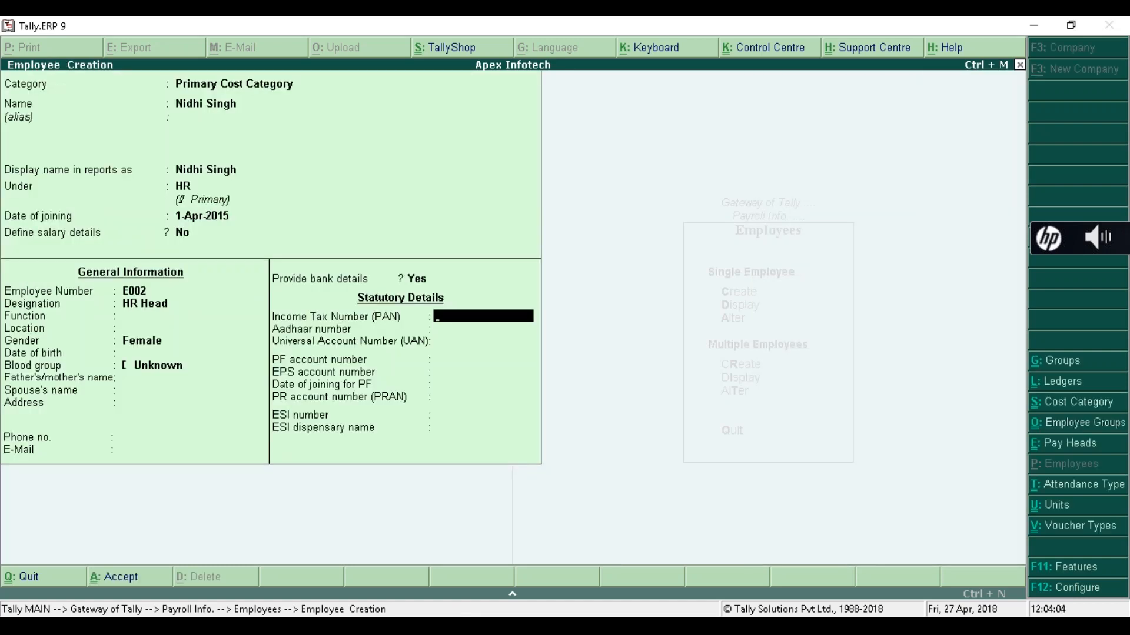
# - Enter the second employee's PAN, PF account number (also used for EPS) and PRAN
pyautogui.press('Return')
pyautogui.press('Return')
pyautogui.press('Return')
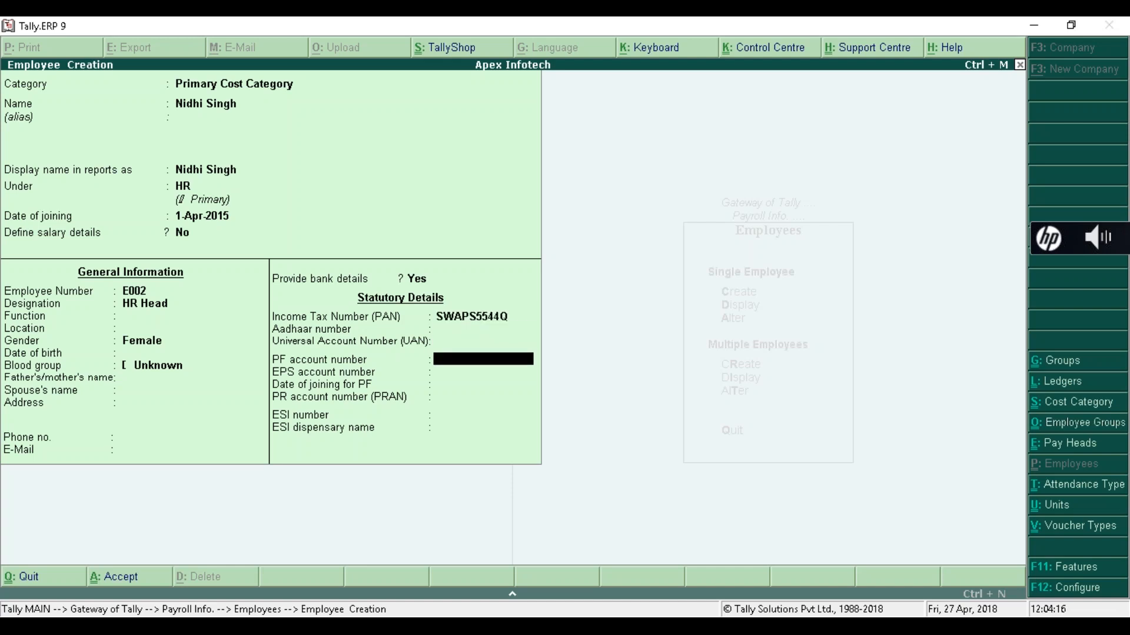
pyautogui.write('PF002')
pyautogui.press('Return')
pyautogui.press('Return')
pyautogui.press('Return')
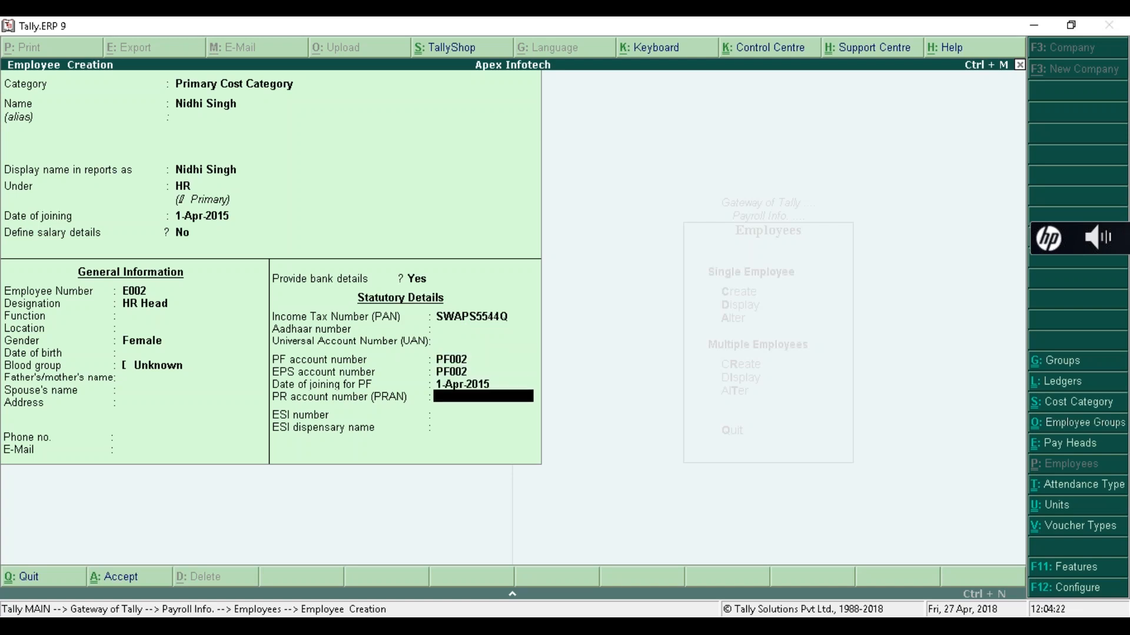
pyautogui.write('2233445566')
# - Return to the ESI field, enter the ESI number, and proceed to saving
pyautogui.press('Return')
pyautogui.press('Return')
pyautogui.press('Return')
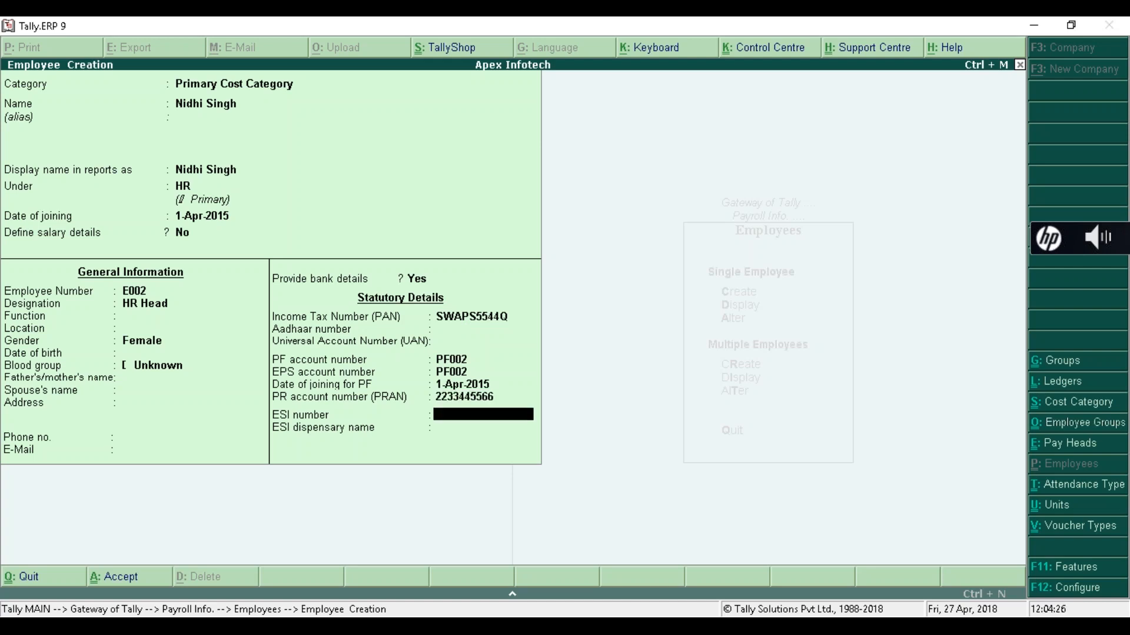
pyautogui.press('Escape')
pyautogui.press('BackSpace')
pyautogui.write('ESI002')
pyautogui.press('Return')
pyautogui.press('Return')
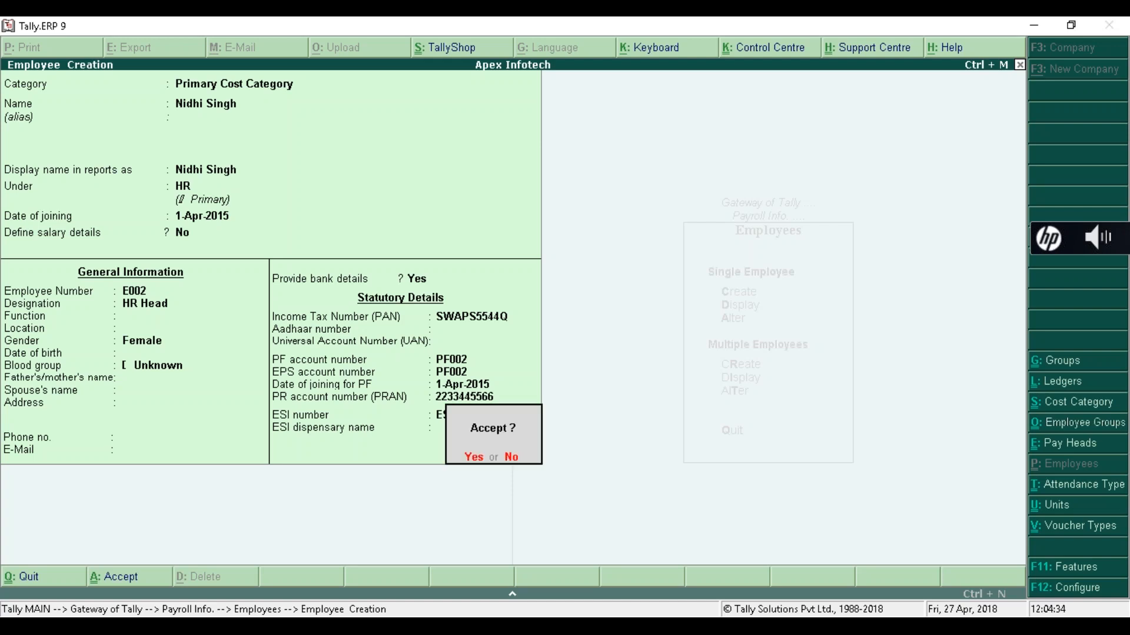
pyautogui.press('Return')
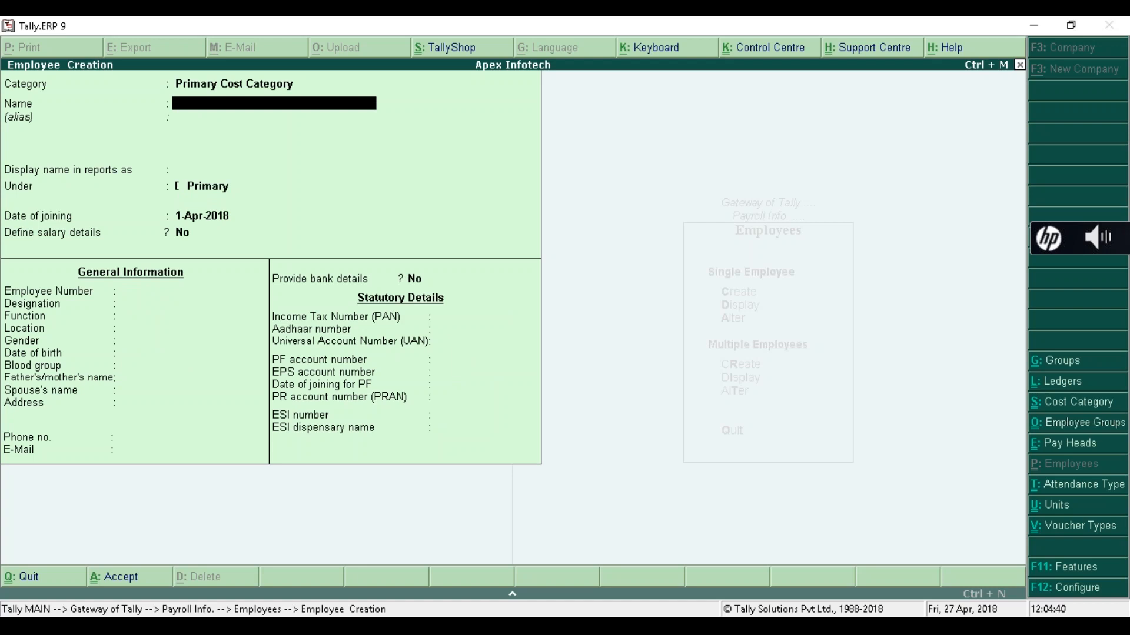
# - Enter the third employee's name, place them under the Admin group, and give employee number E003
pyautogui.press('Return')
pyautogui.press('Return')
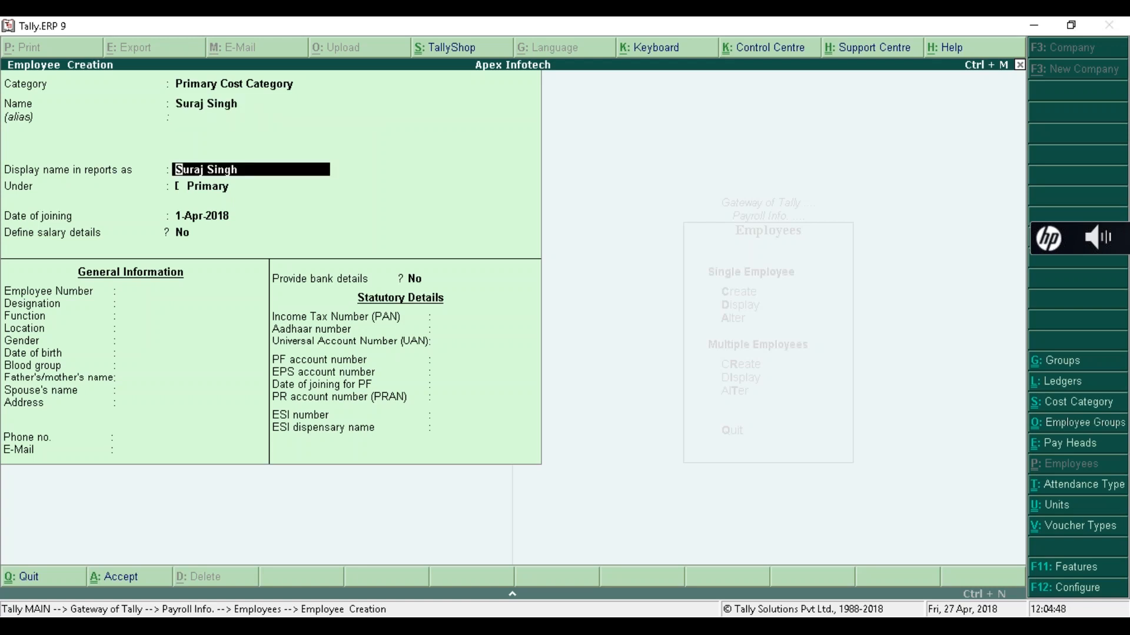
pyautogui.press('Return')
pyautogui.press('Return')
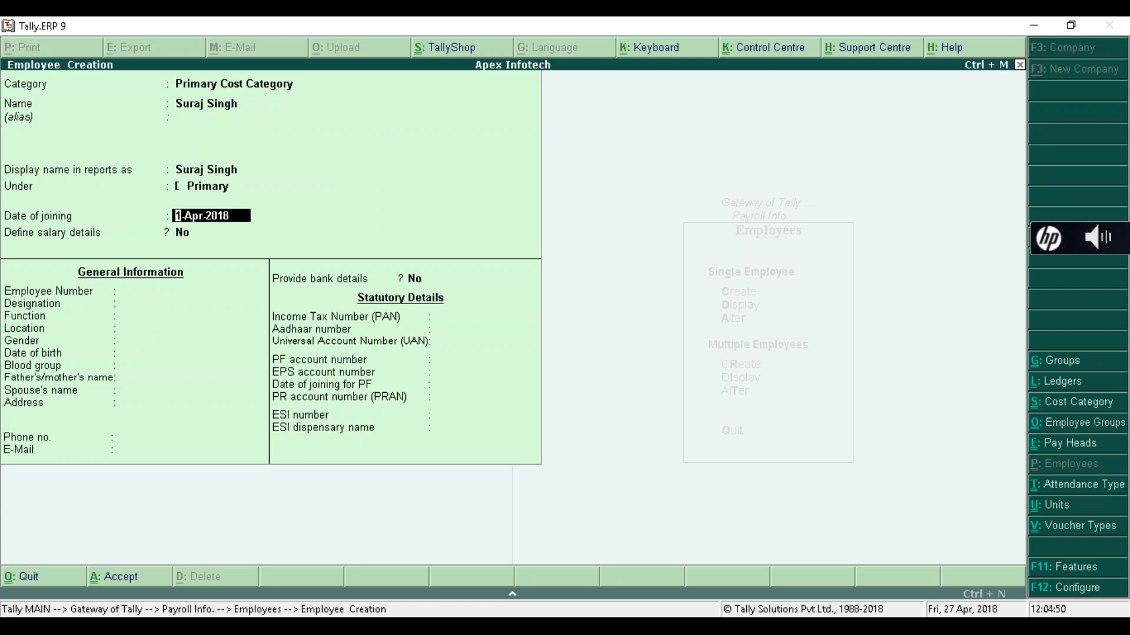
pyautogui.press('BackSpace')
pyautogui.press('Down')
pyautogui.press('Down')
pyautogui.press('Return')
pyautogui.press('Return')
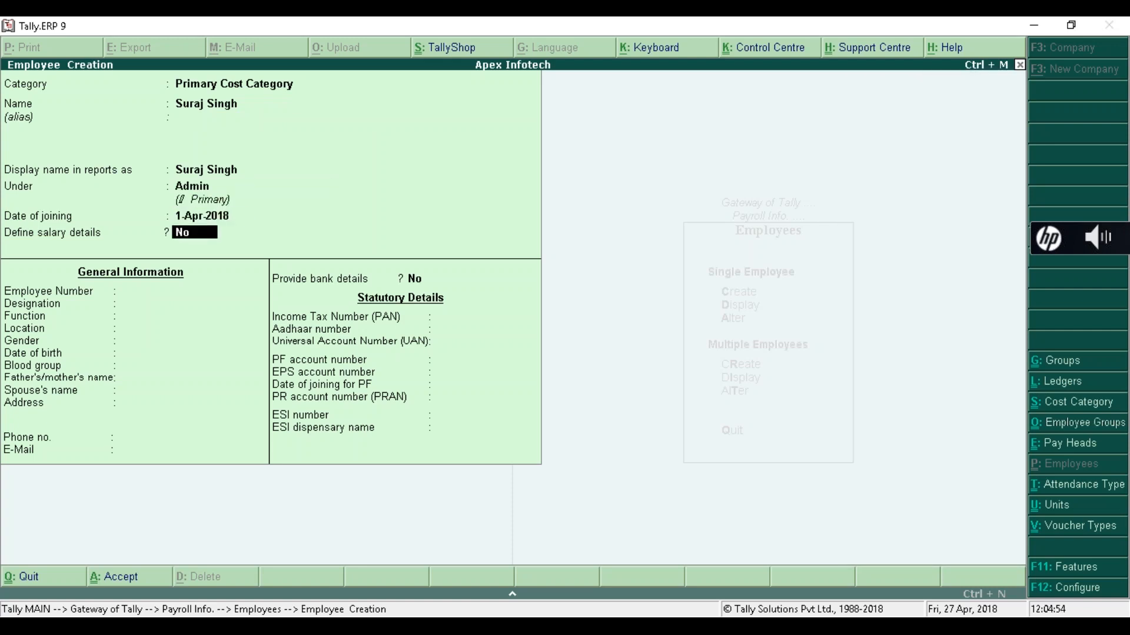
pyautogui.press('Return')
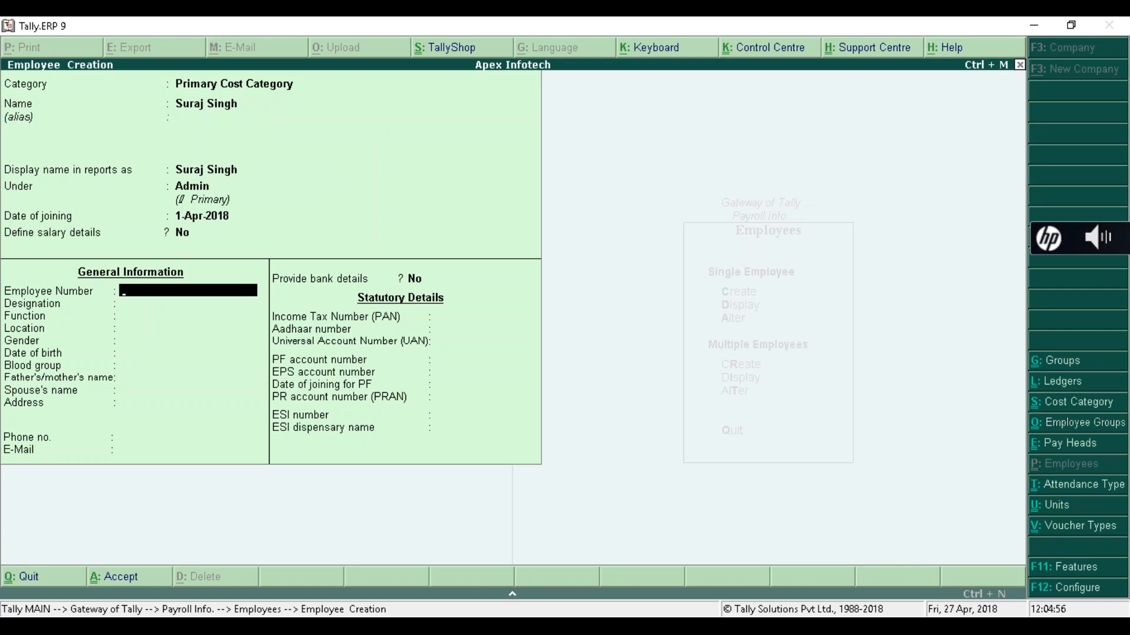
pyautogui.write('E003')
pyautogui.press('Return')
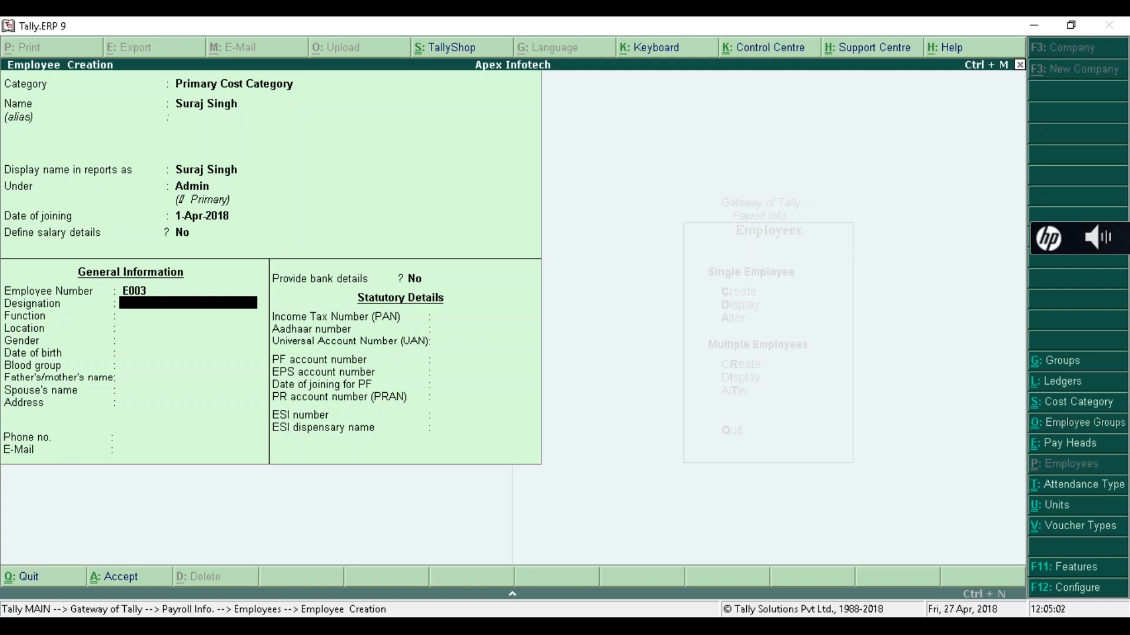
# - Set the designation to Sr. Manager and gender to Male, then enable bank details
pyautogui.write('Sr. Manage')
pyautogui.press('Return')
pyautogui.press('Up')
pyautogui.press('Up')
pyautogui.press('Down')
pyautogui.press('Return')
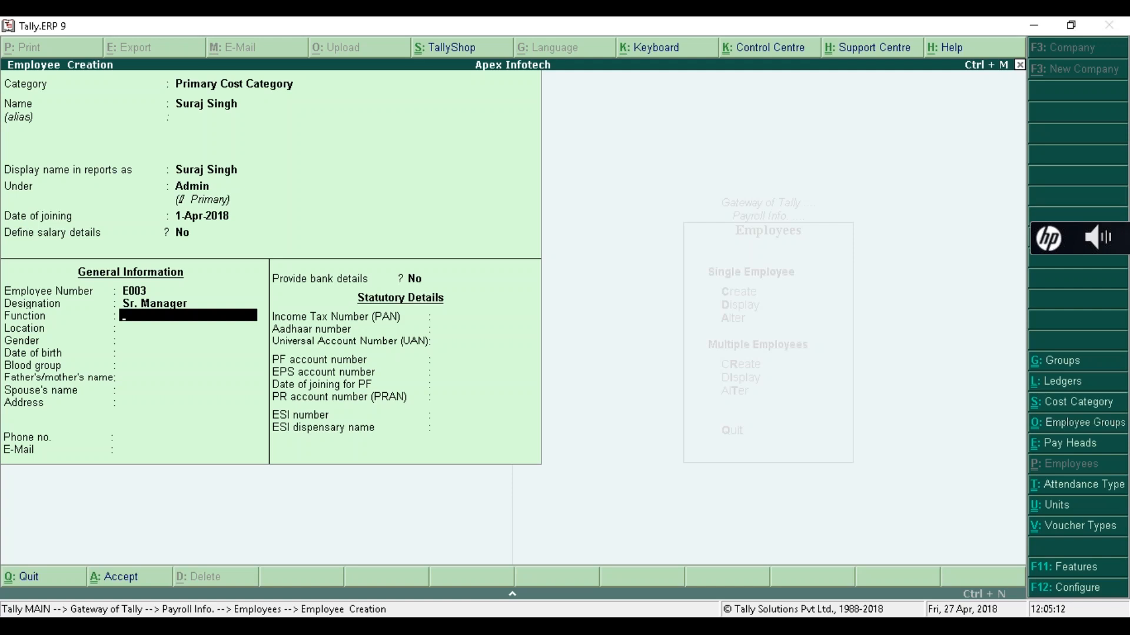
pyautogui.press('Return')
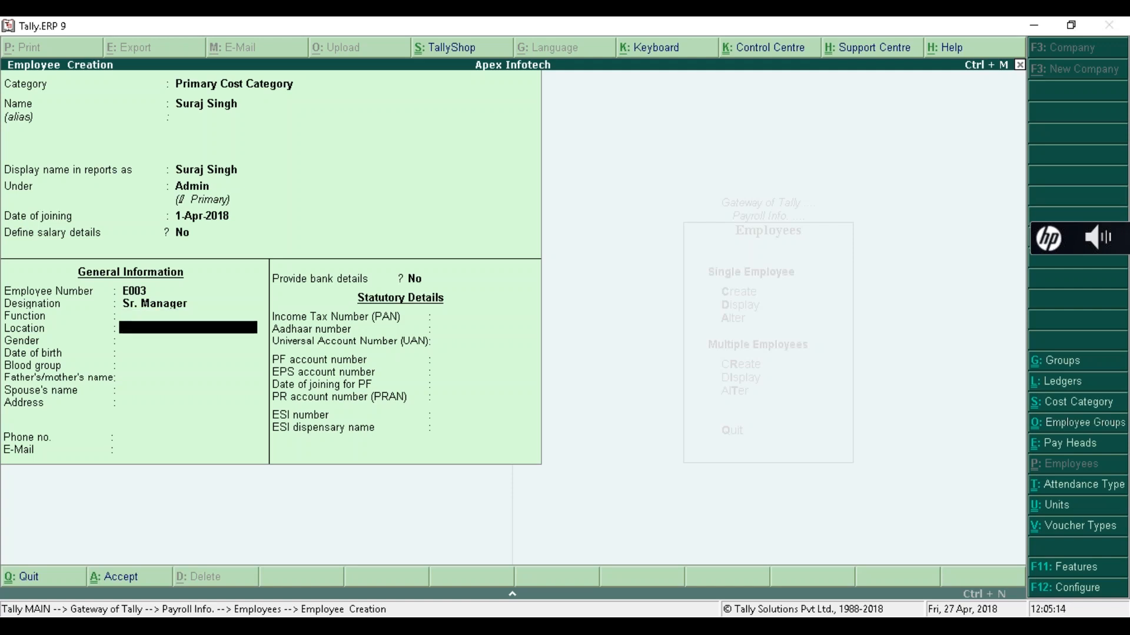
pyautogui.press('Return')
pyautogui.press('Down')
pyautogui.press('Down')
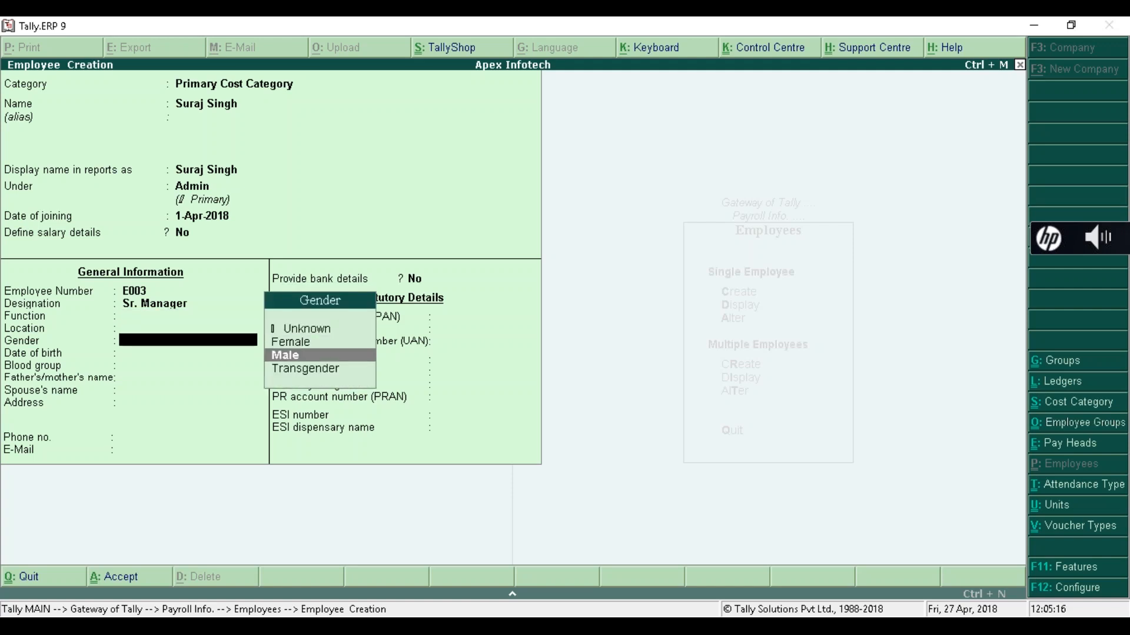
pyautogui.press('Return')
pyautogui.press('Return')
pyautogui.press('Return')
pyautogui.press('Return')
pyautogui.press('Return')
pyautogui.press('Return')
pyautogui.press('Return')
pyautogui.press('Return')
pyautogui.write('y')
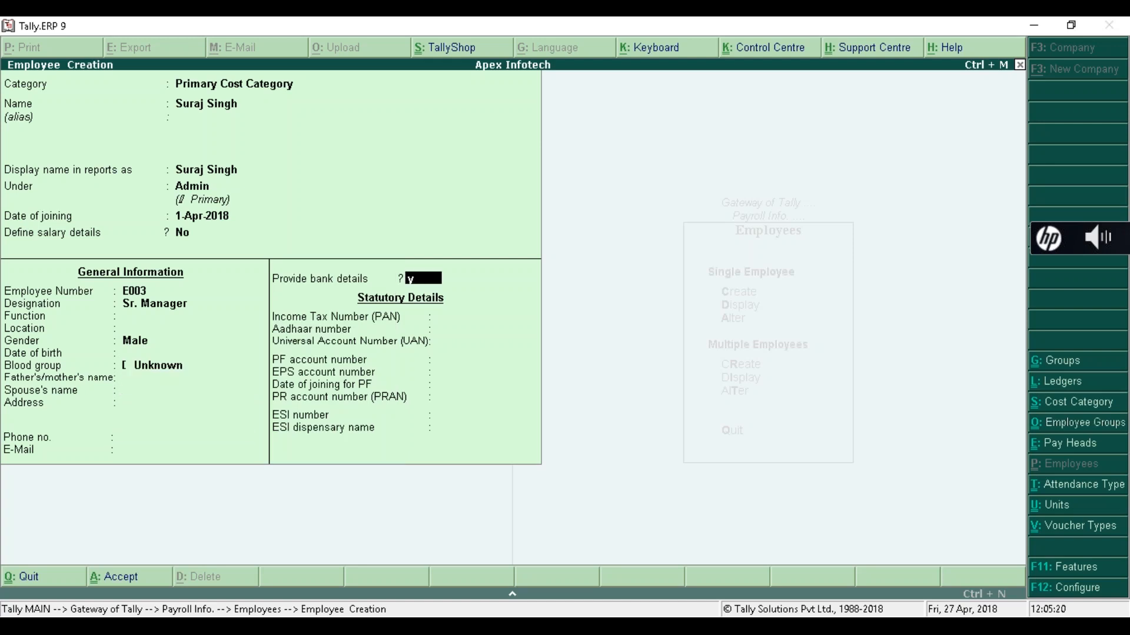
pyautogui.press('Return')
# - Enter the employee's bank account number, choose Kotak Mahindra Bank (India), and fill in the PAN
pyautogui.write('443322116655')
pyautogui.press('Return')
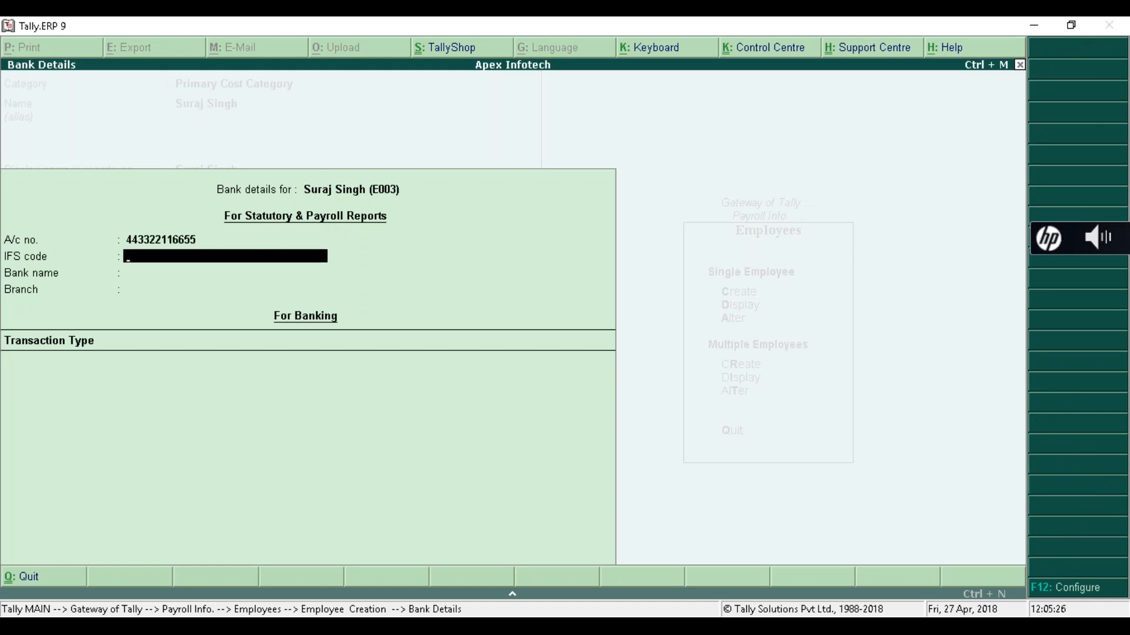
pyautogui.press('Return')
pyautogui.write('Ko')
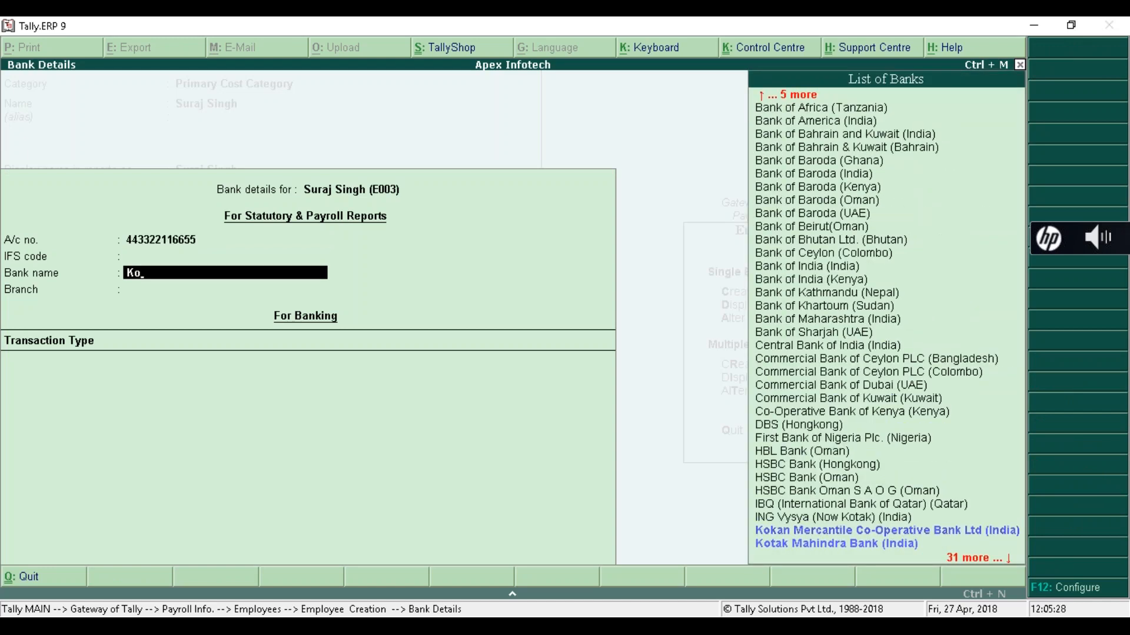
pyautogui.write('t')
pyautogui.press('Return')
pyautogui.press('Return')
pyautogui.press('Return')
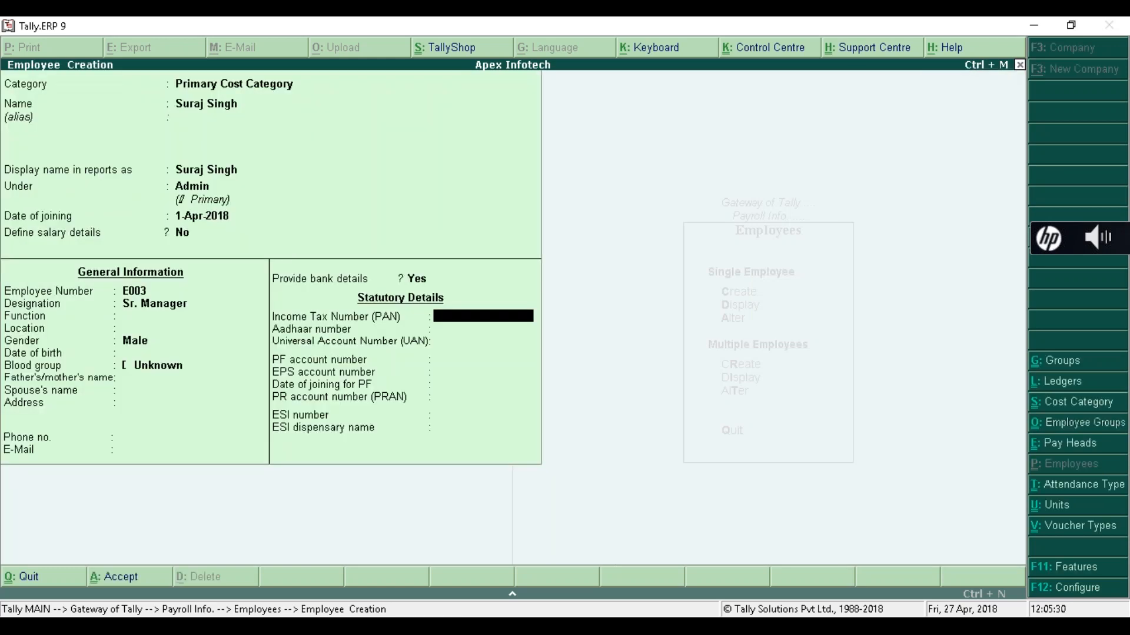
pyautogui.press('Return')
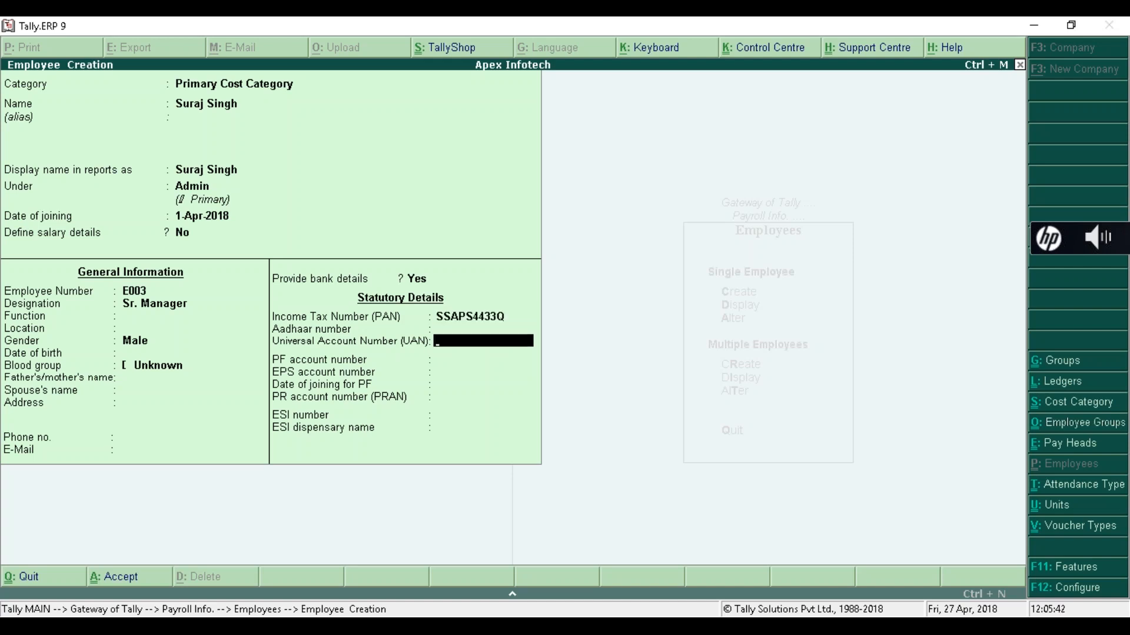
pyautogui.press('Return')
# - Fill in the PF number, PRAN and ESI number, keeping PF joining date 1-Apr-2018, and save the employee
pyautogui.write('PF')
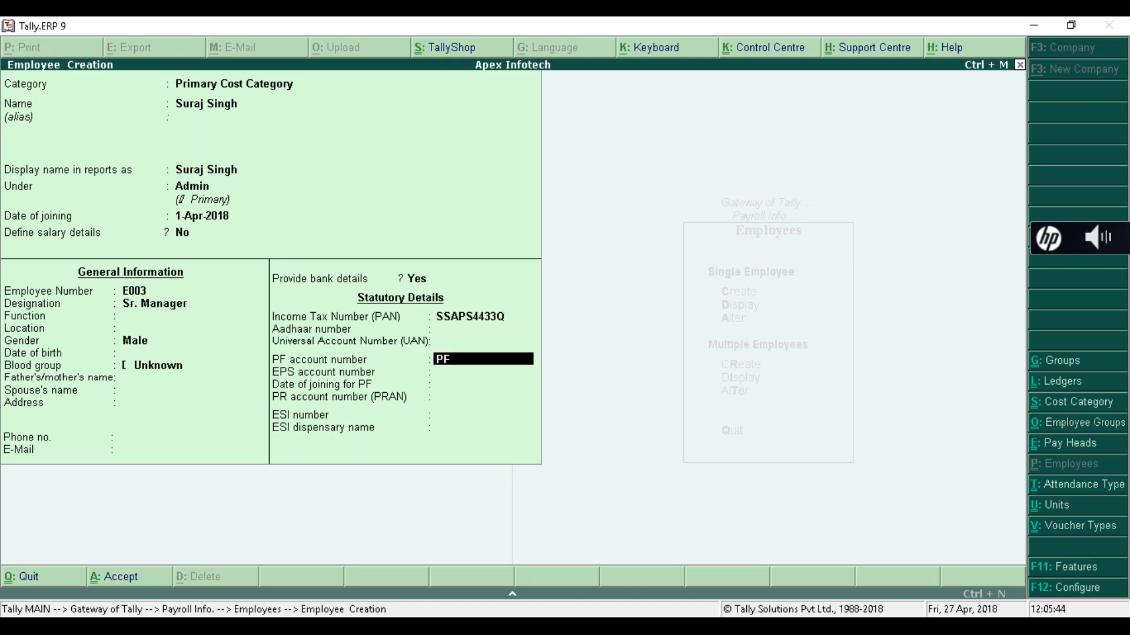
pyautogui.write('003')
pyautogui.press('Return')
pyautogui.press('Return')
pyautogui.press('Return')
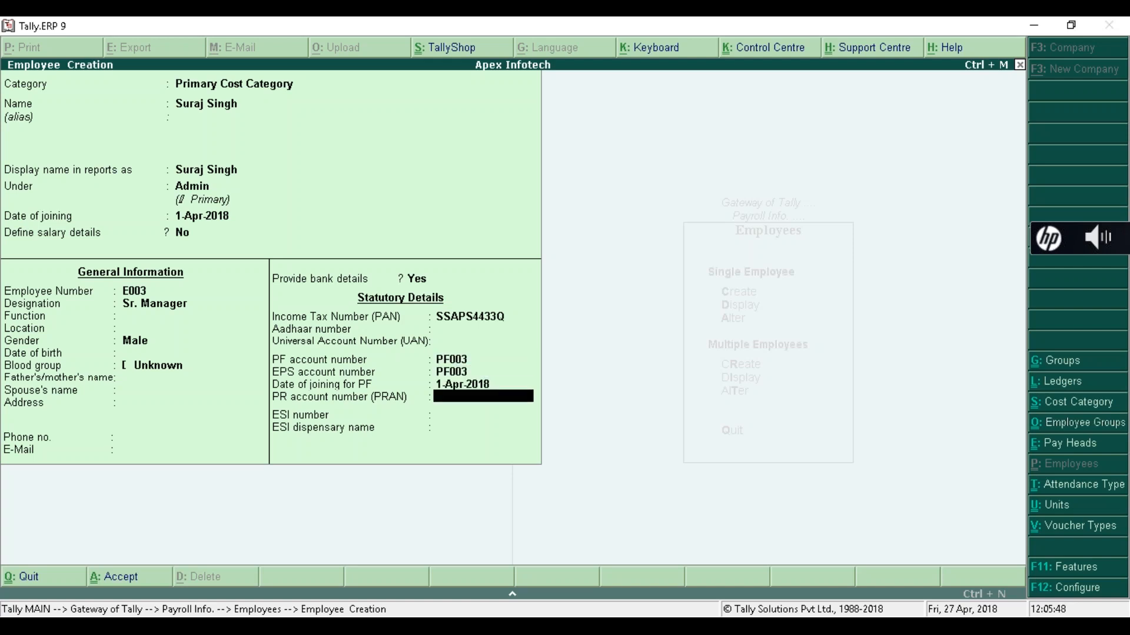
pyautogui.write('44332211')
pyautogui.press('Return')
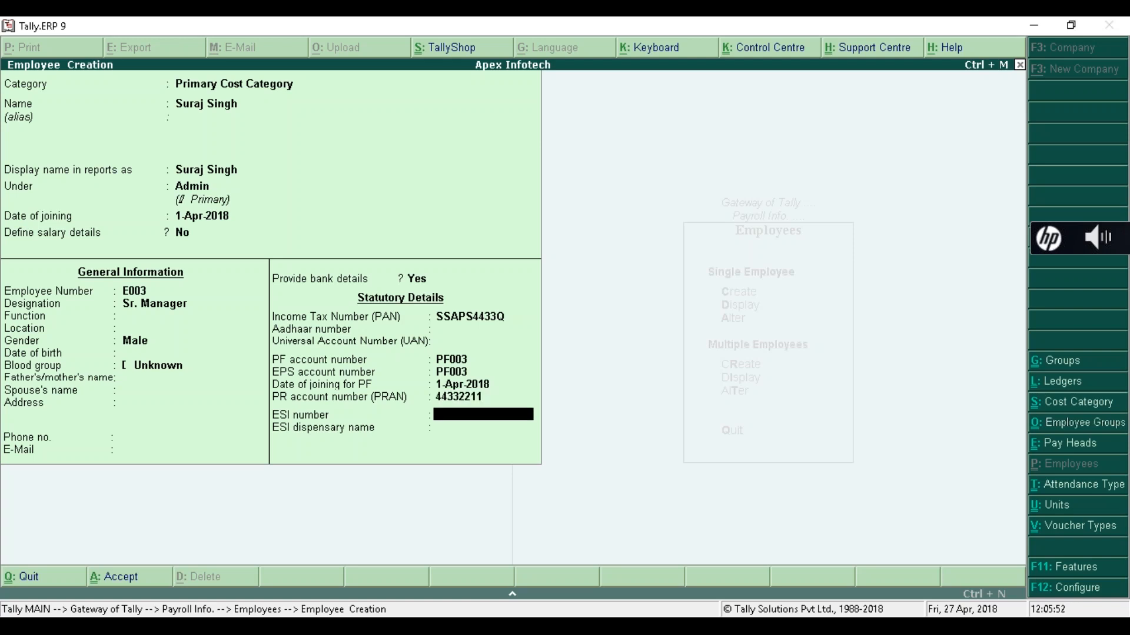
pyautogui.write('ESI003')
pyautogui.press('Return')
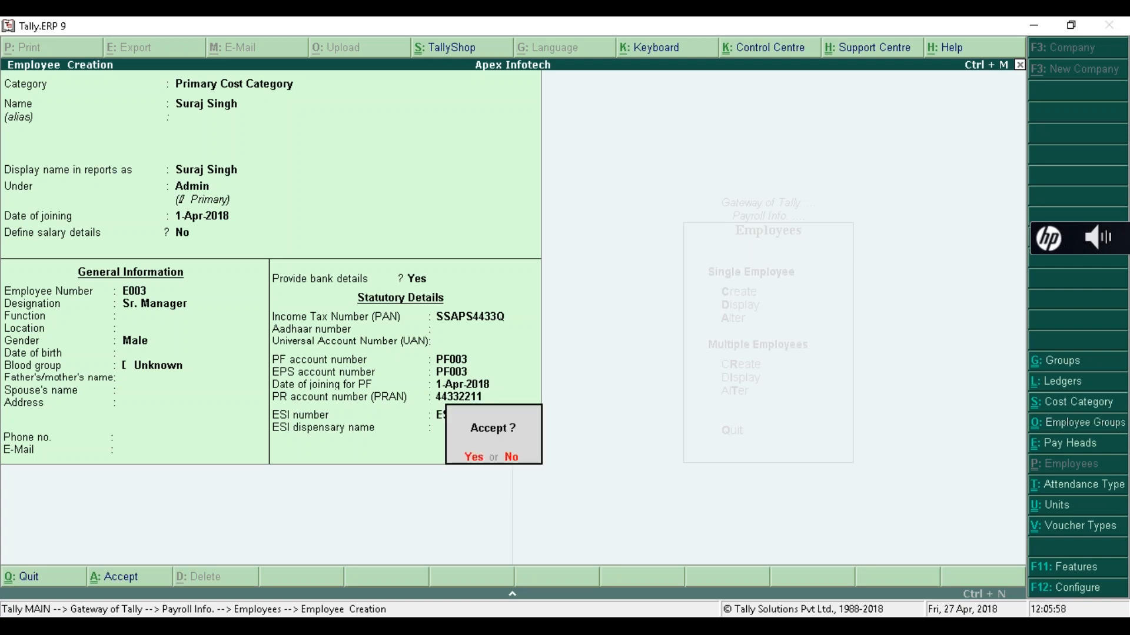
pyautogui.press('y')
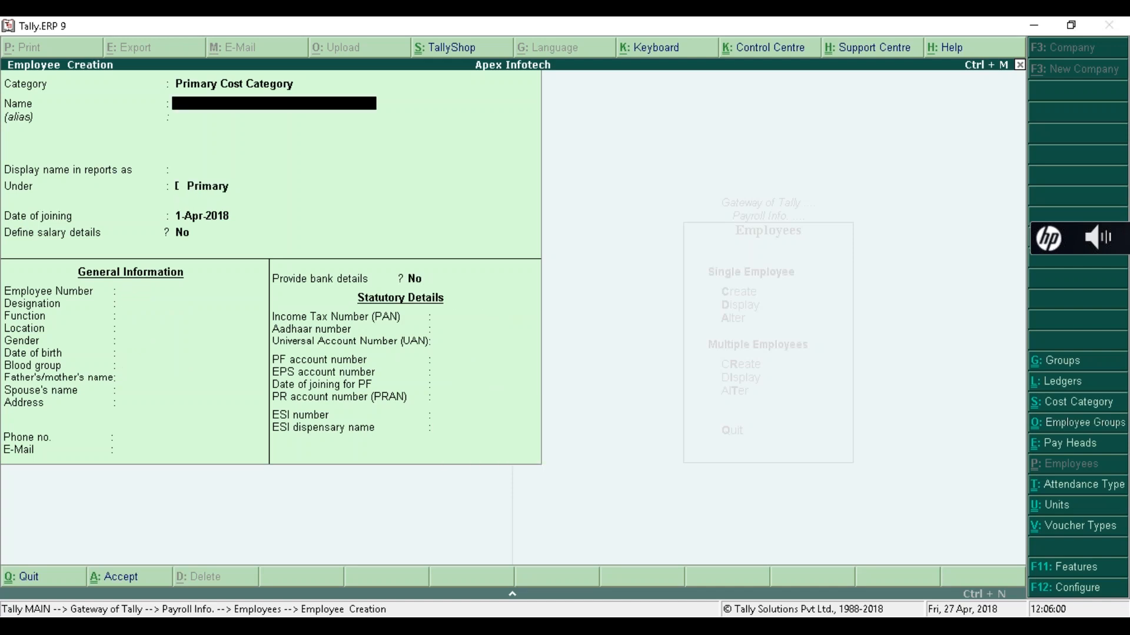
# - Quit Employee Creation and review the List of Employees under Alter to confirm all three exist
pyautogui.press('Escape')
pyautogui.press('y')
pyautogui.press('Down')
pyautogui.press('Down')
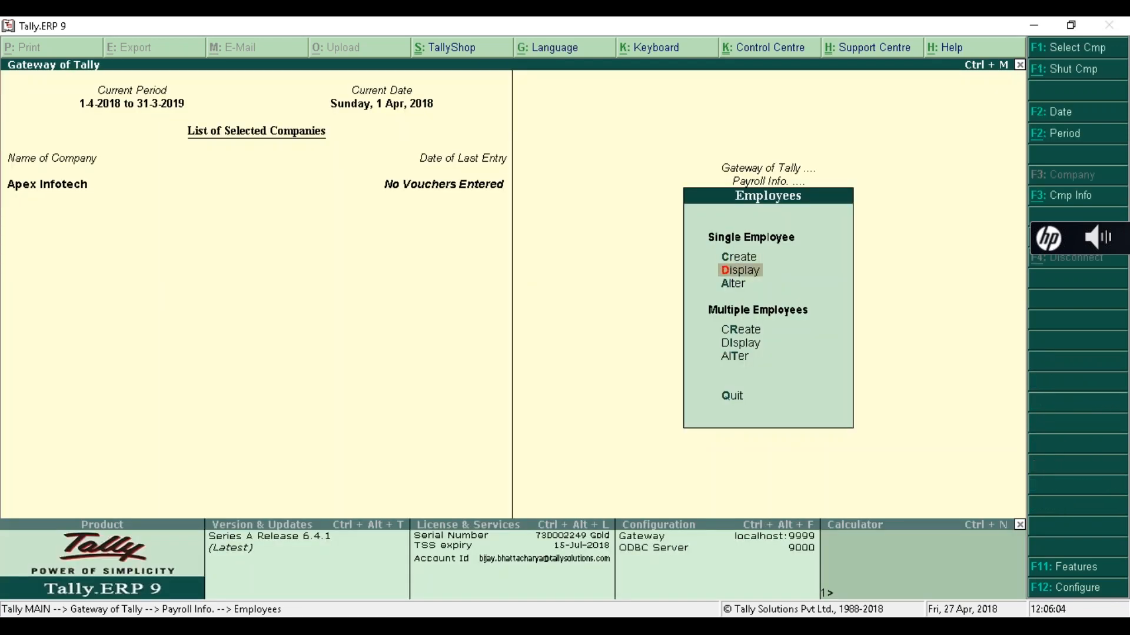
pyautogui.press('Return')
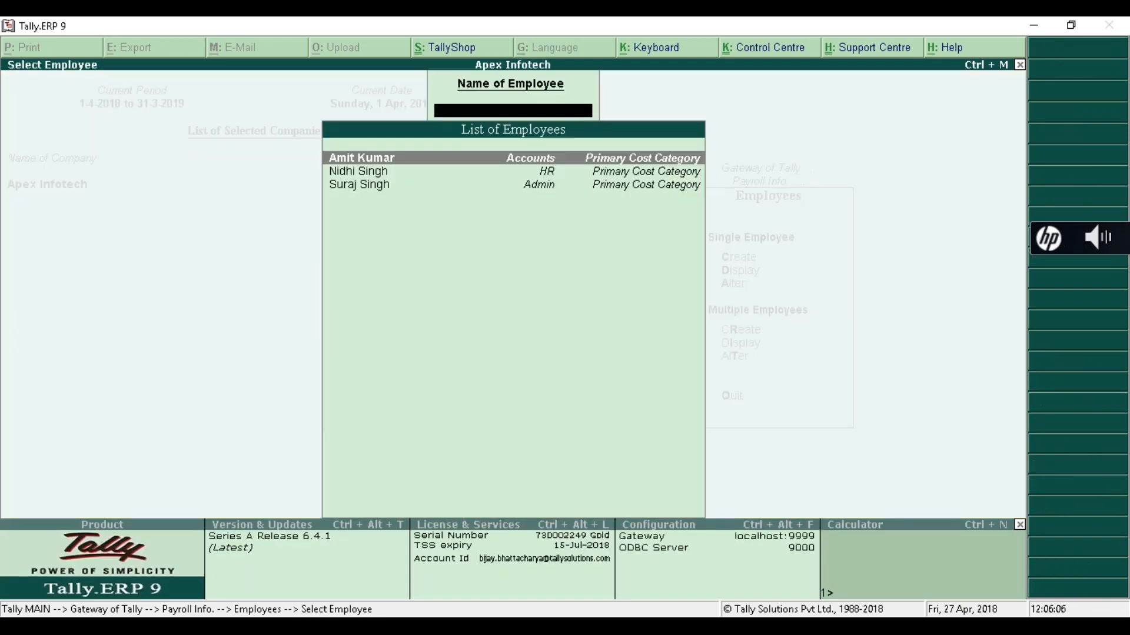
pyautogui.press('Down')
pyautogui.press('Down')
pyautogui.press('Up')
pyautogui.press('Up')
pyautogui.press('Down')
pyautogui.press('Down')
pyautogui.press('Up')
pyautogui.press('Up')
pyautogui.press('Down')
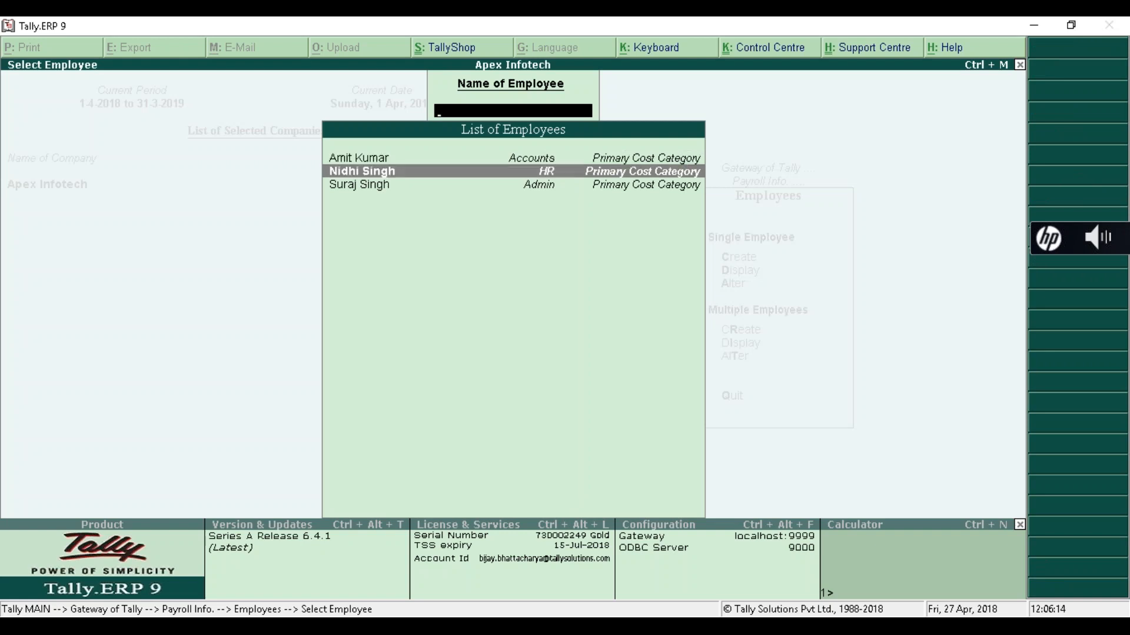
pyautogui.press('Down')
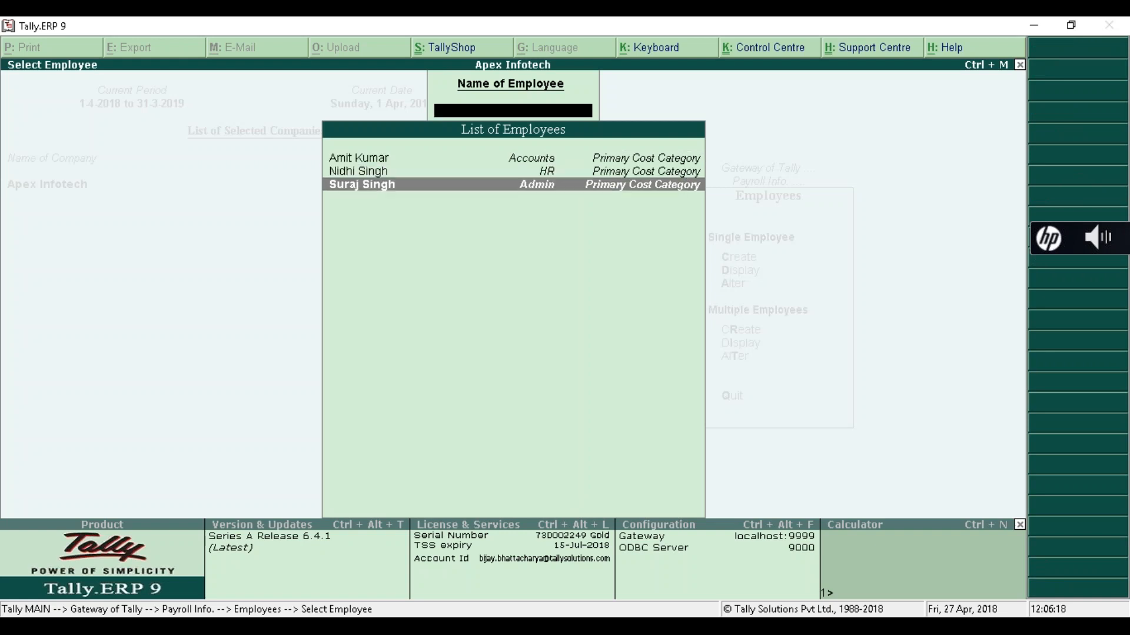
pyautogui.press('Escape')
pyautogui.press('Escape')
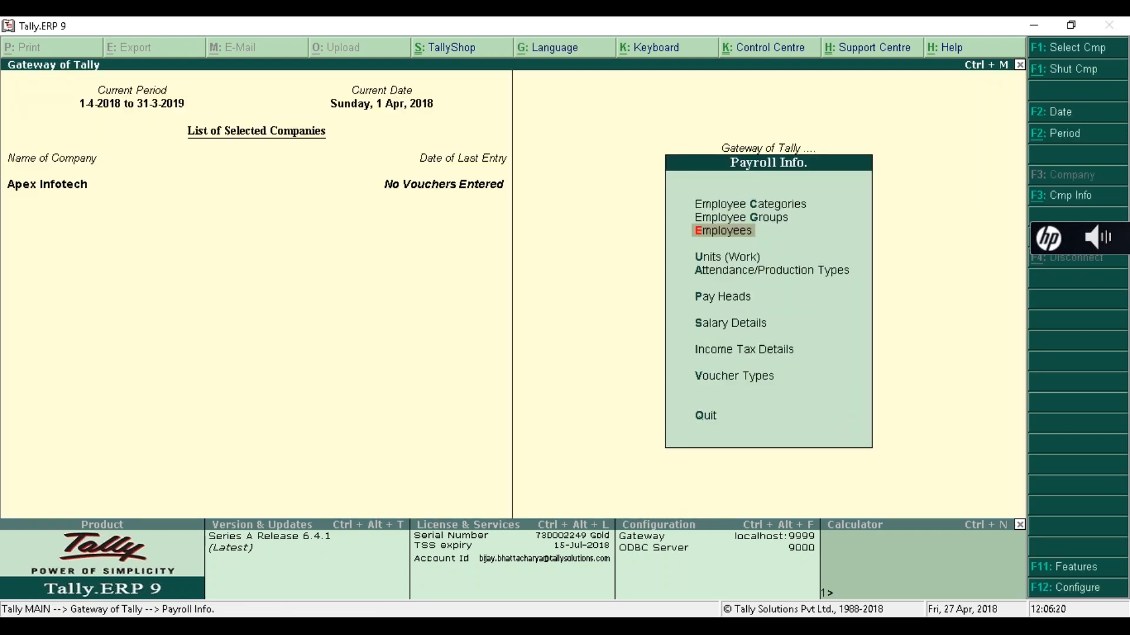
# - Move through the Payroll Info. menu to the Units (Work) entry
pyautogui.press('Up')
pyautogui.press('Up')
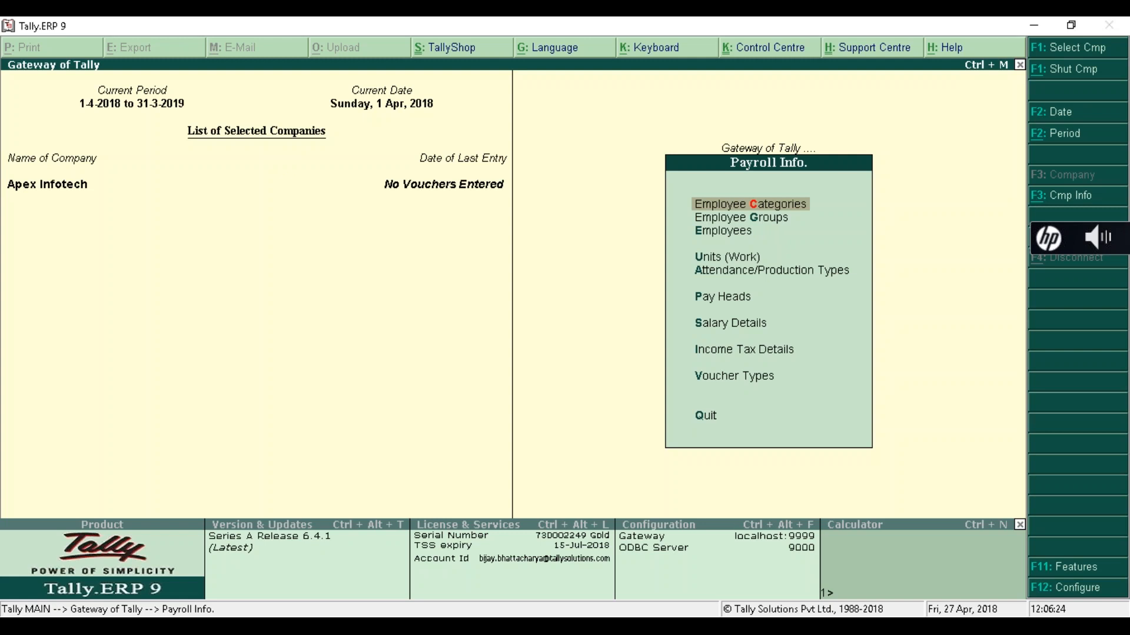
pyautogui.press('Down')
pyautogui.press('Down')
pyautogui.press('Up')
pyautogui.press('Up')
pyautogui.press('Down')
pyautogui.press('Down')
pyautogui.press('Down')
pyautogui.press('Up')
pyautogui.press('Up')
pyautogui.press('Up')
pyautogui.press('Down')
pyautogui.press('Down')
pyautogui.press('Down')
pyautogui.press('Up')
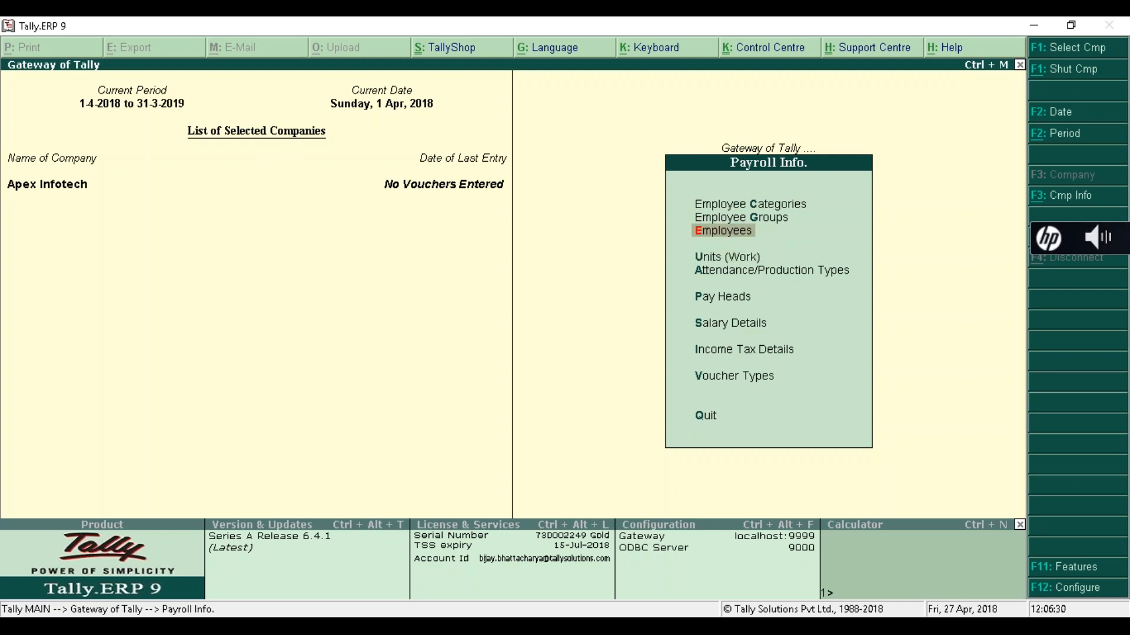
pyautogui.press('Down')
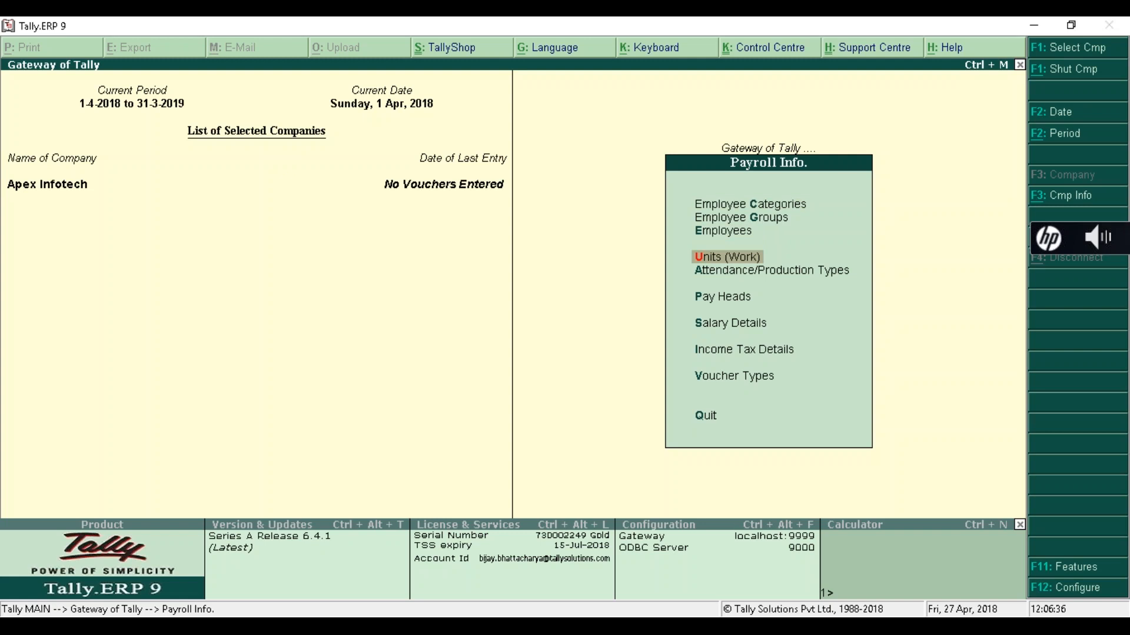
# - Create the simple work unit Hours with 0 decimal places
pyautogui.press('Return')
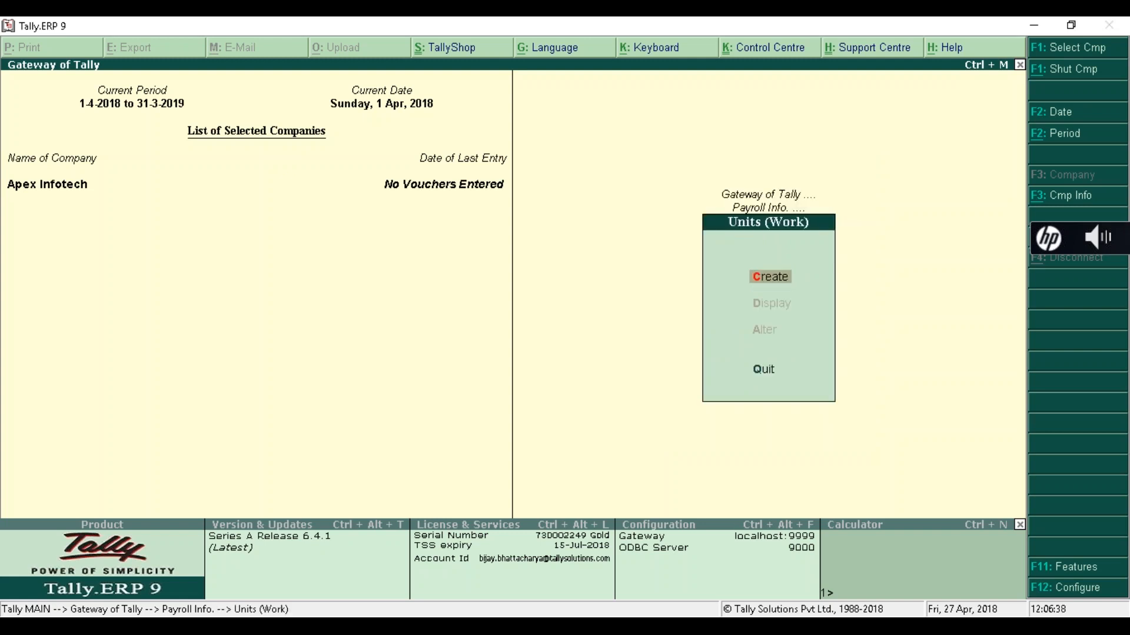
pyautogui.press('Return')
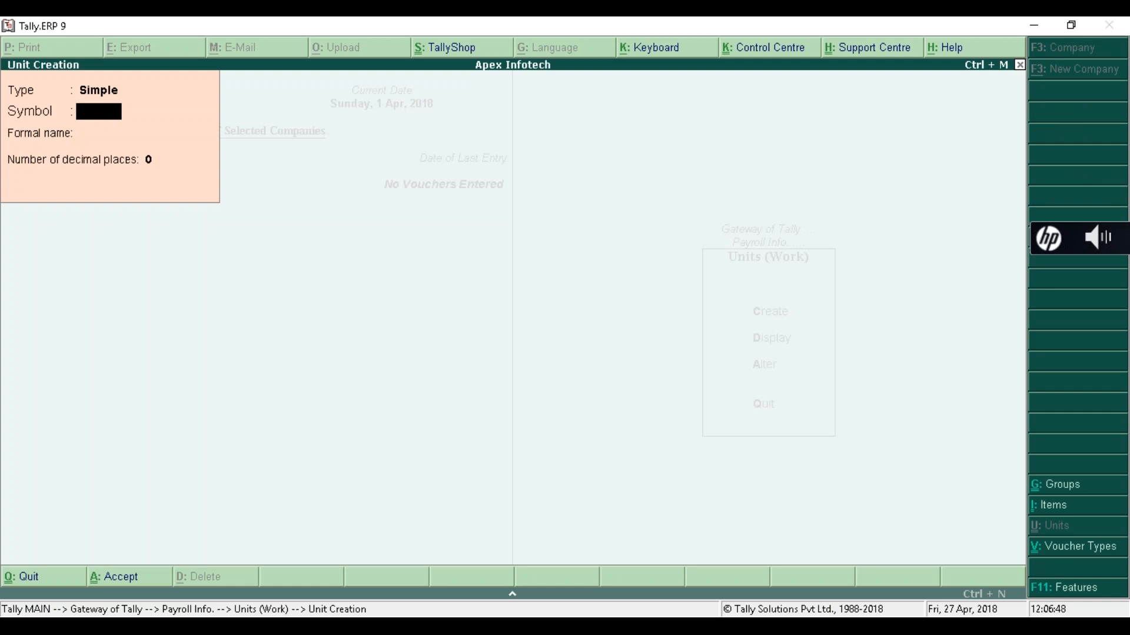
pyautogui.write('Hours')
pyautogui.press('Return')
pyautogui.press('Return')
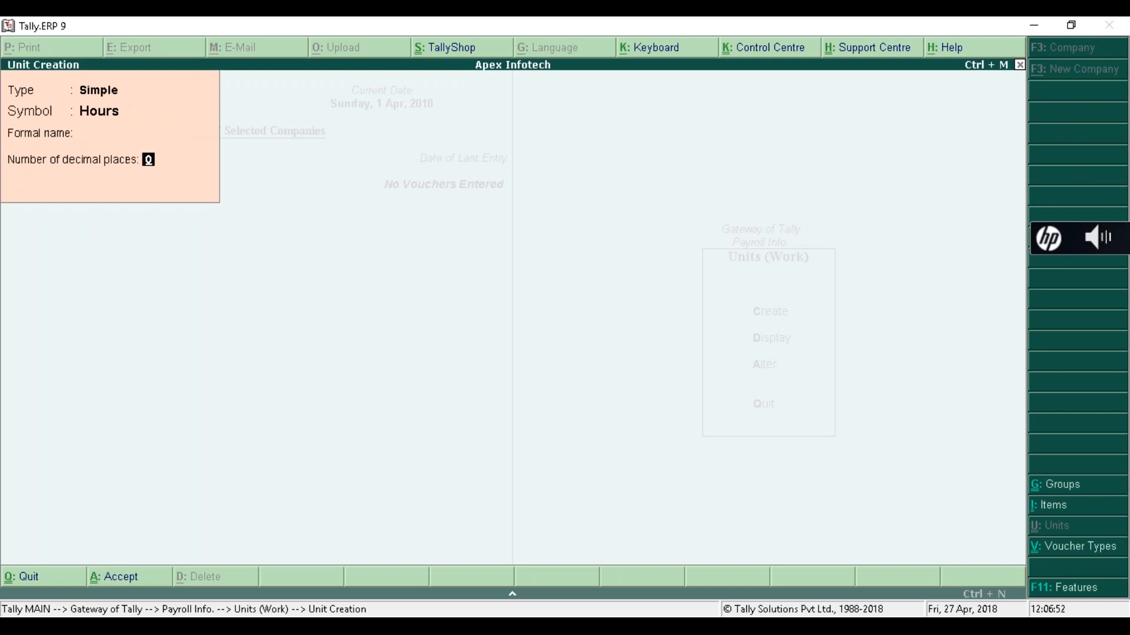
pyautogui.press('Return')
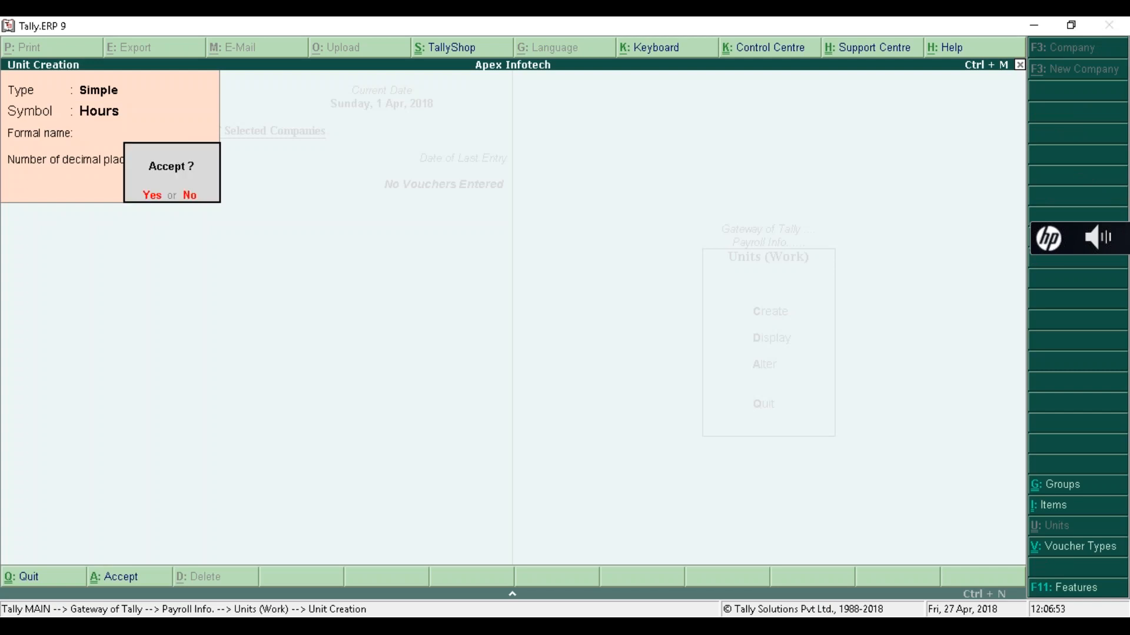
pyautogui.press('Return')
# - Add the work units Minutes, Months and Day, each with 0 decimal places
pyautogui.write('Minutes')
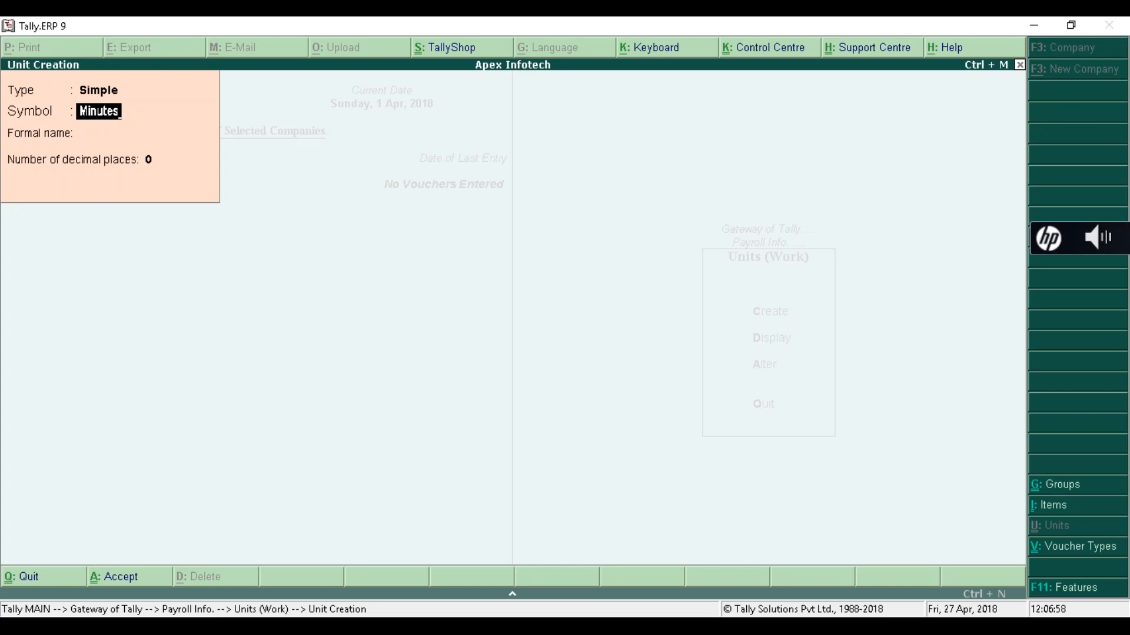
pyautogui.press('Return')
pyautogui.press('Return')
pyautogui.press('Return')
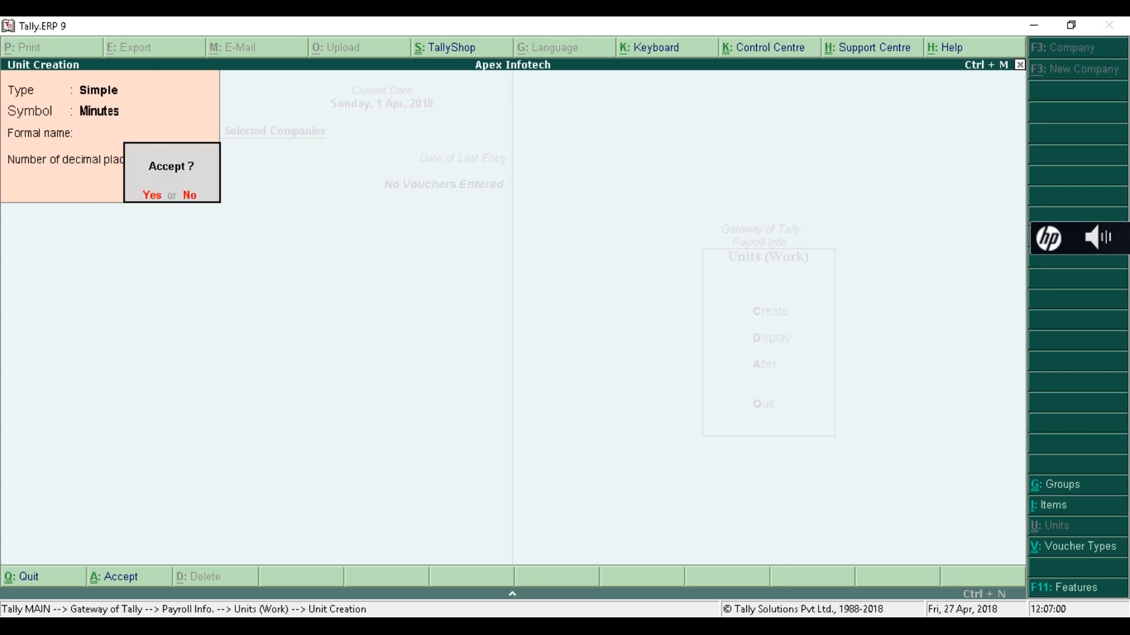
pyautogui.press('Return')
pyautogui.write('Months')
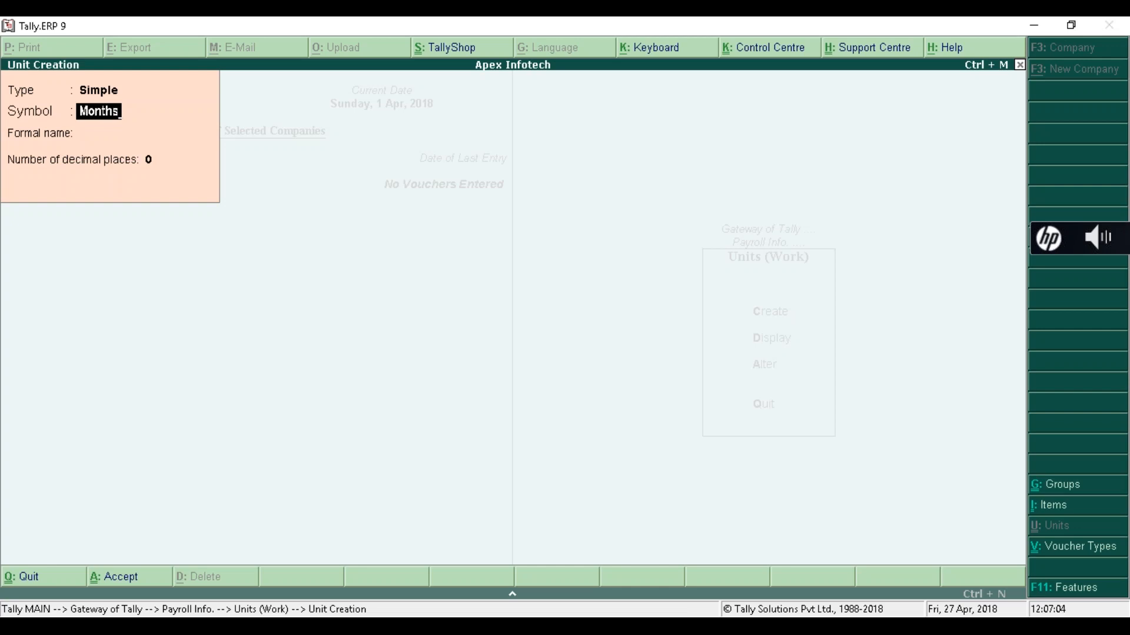
pyautogui.press('Return')
pyautogui.press('Return')
pyautogui.press('Return')
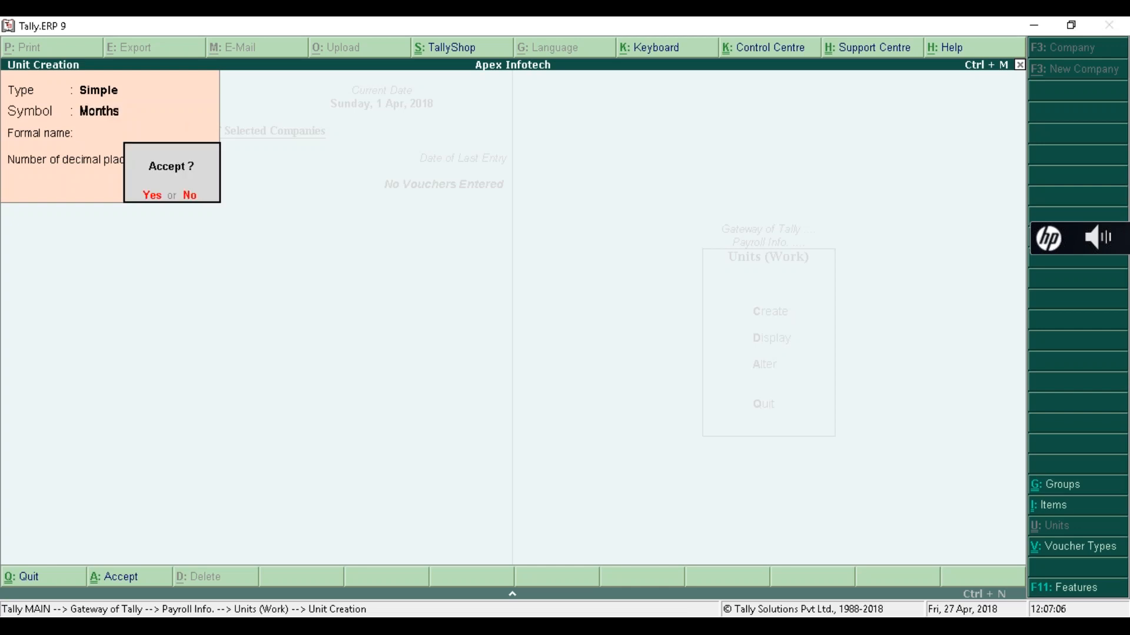
pyautogui.press('Return')
pyautogui.write('Day')
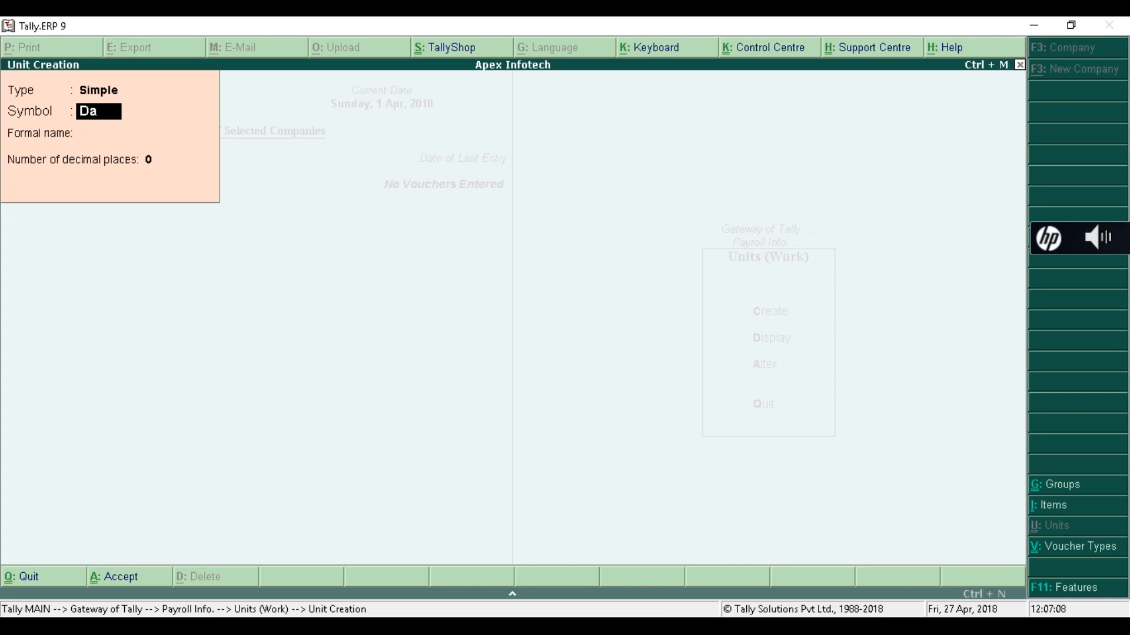
pyautogui.press('Return')
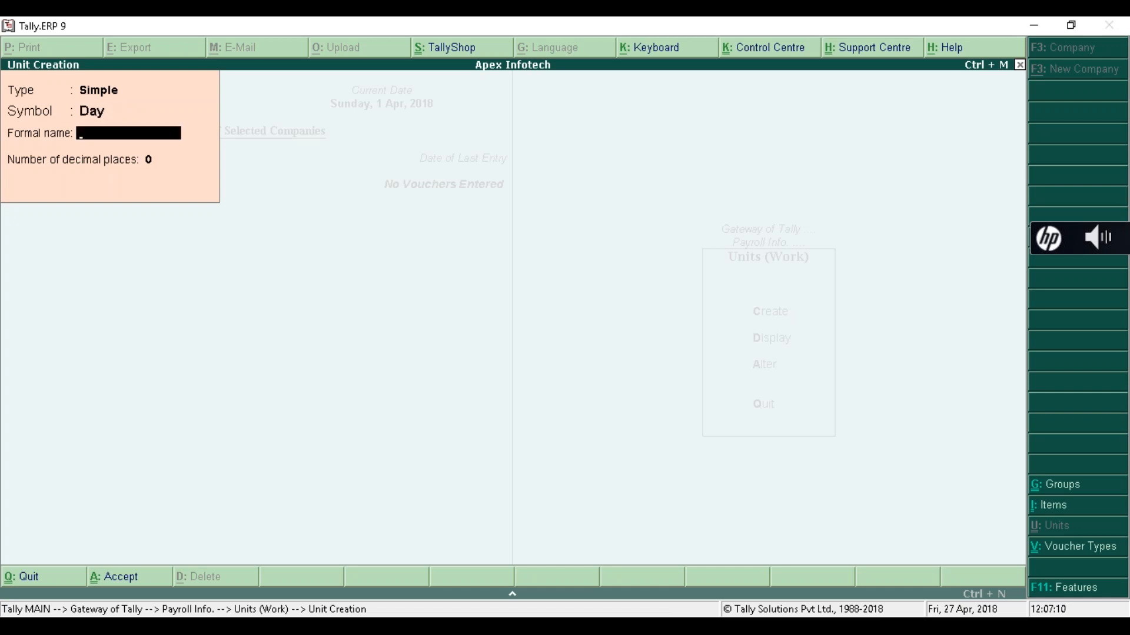
pyautogui.press('Return')
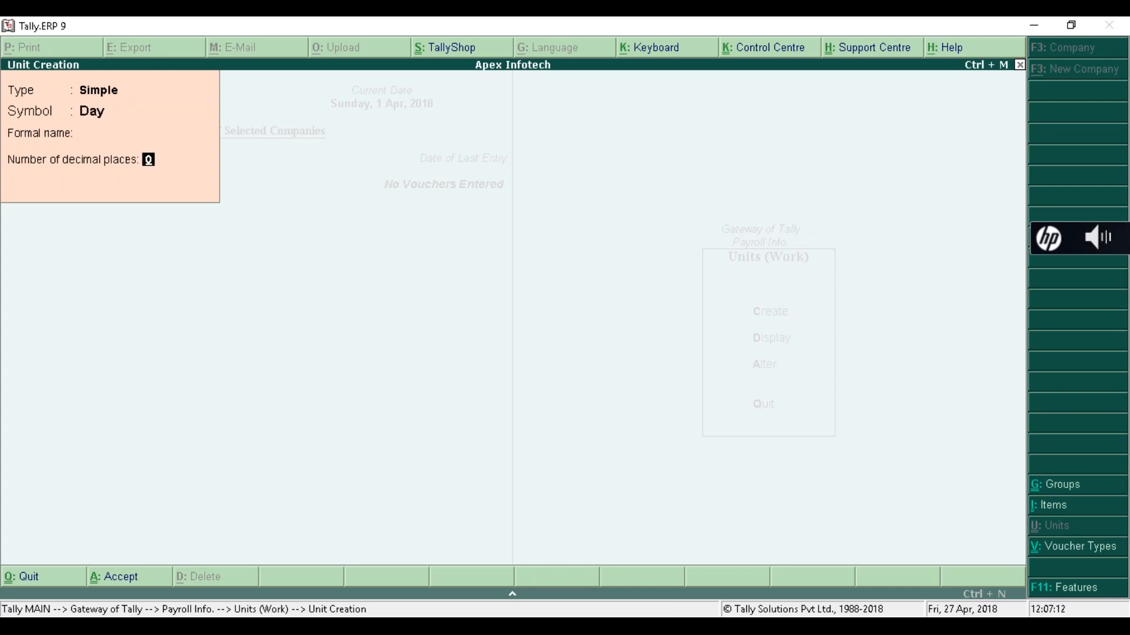
pyautogui.press('Return')
pyautogui.press('Return')
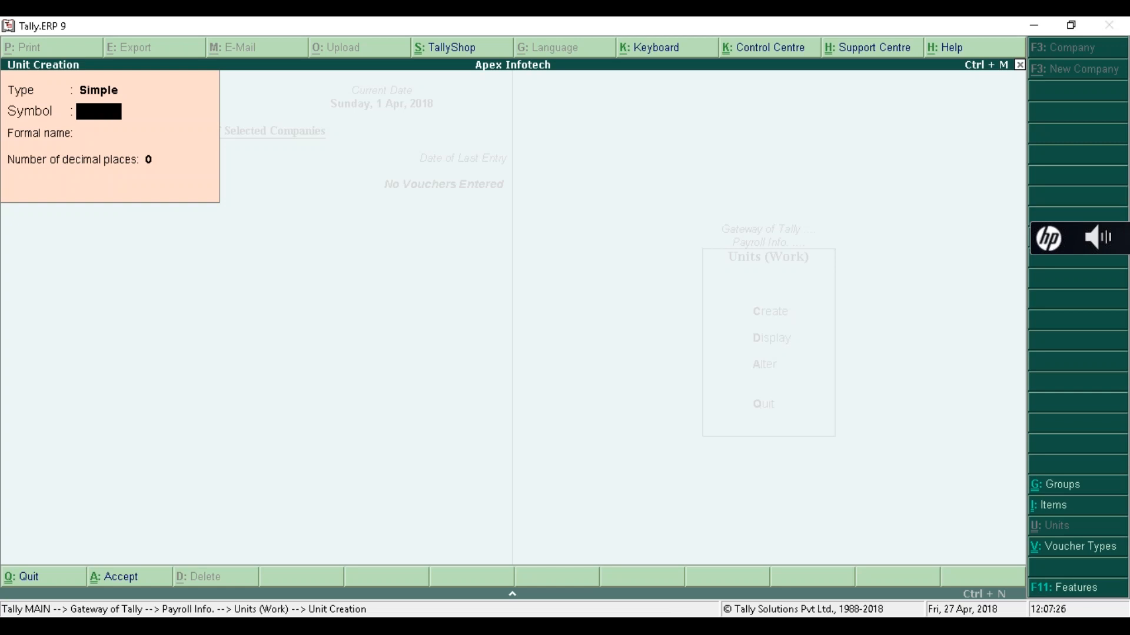
# - Create the compound unit Months of 30 Day
pyautogui.press('BackSpace')
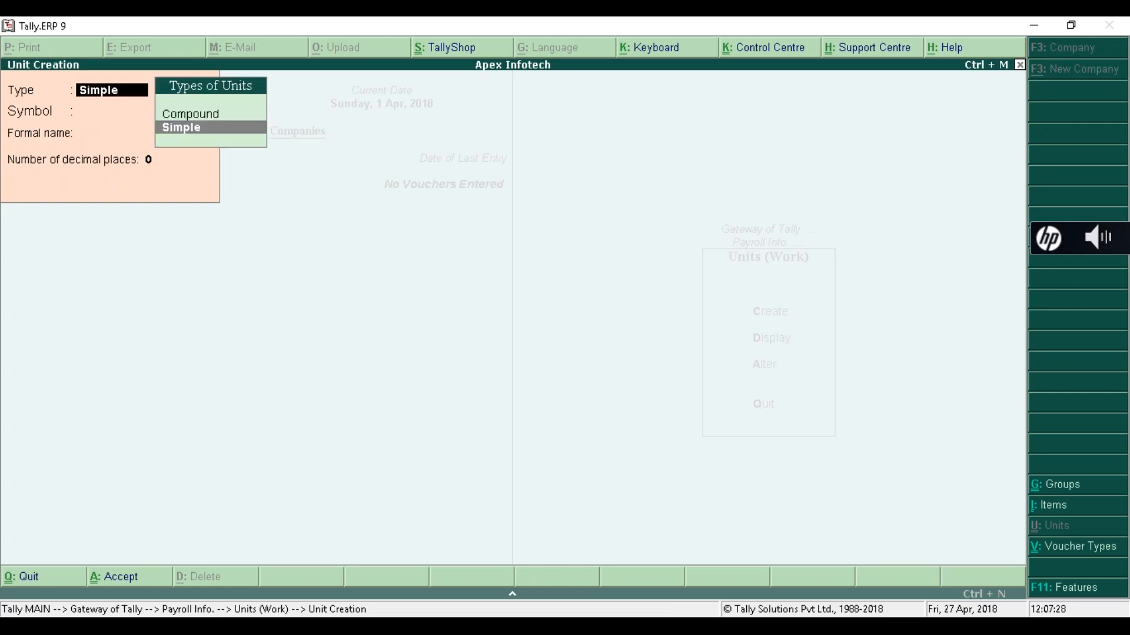
pyautogui.press('Up')
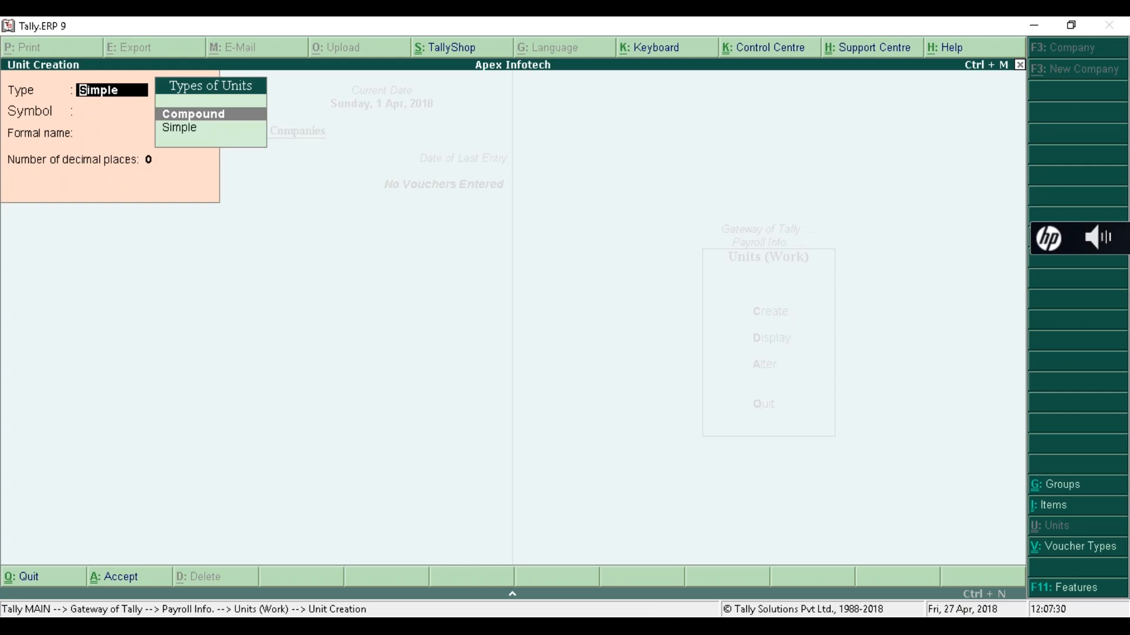
pyautogui.press('Return')
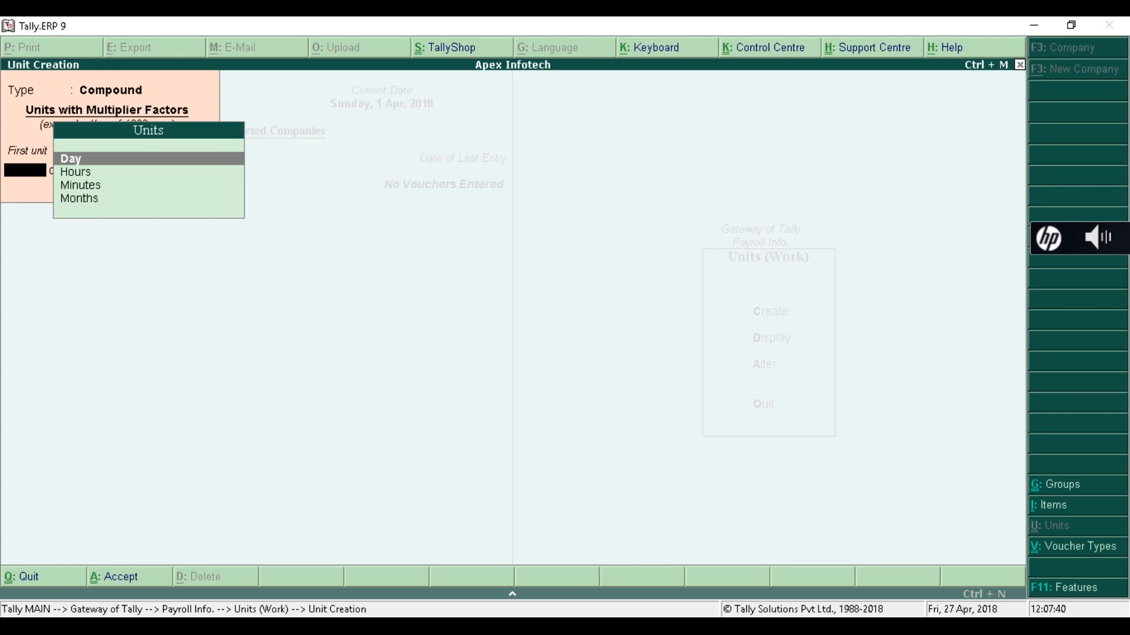
pyautogui.press('Down')
pyautogui.press('Down')
pyautogui.press('Down')
pyautogui.press('Return')
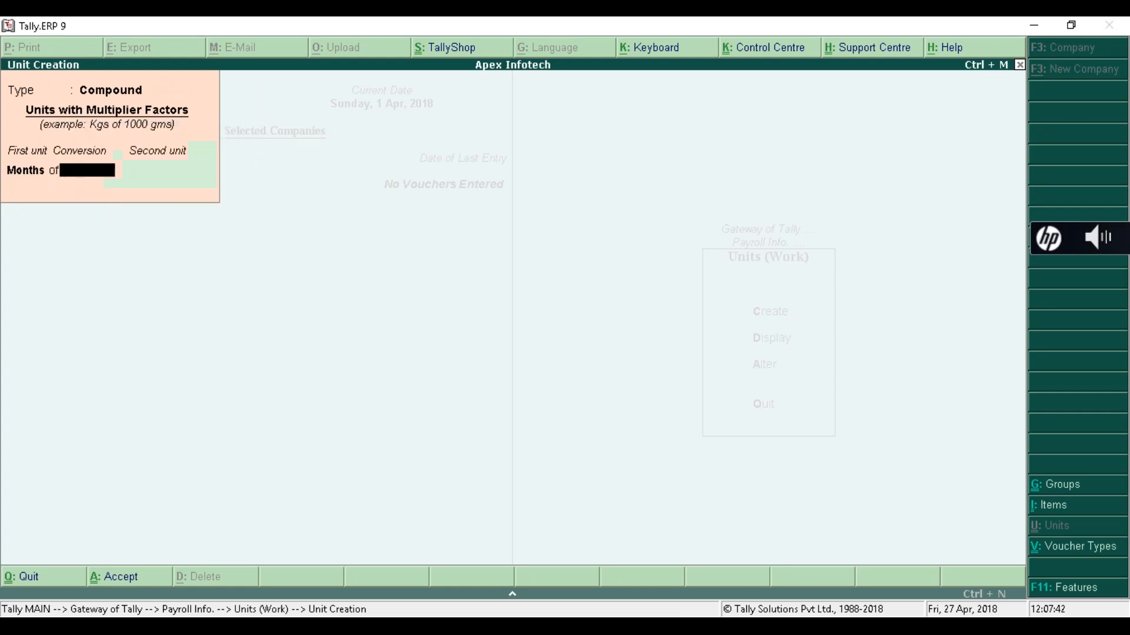
pyautogui.write('30')
pyautogui.press('Return')
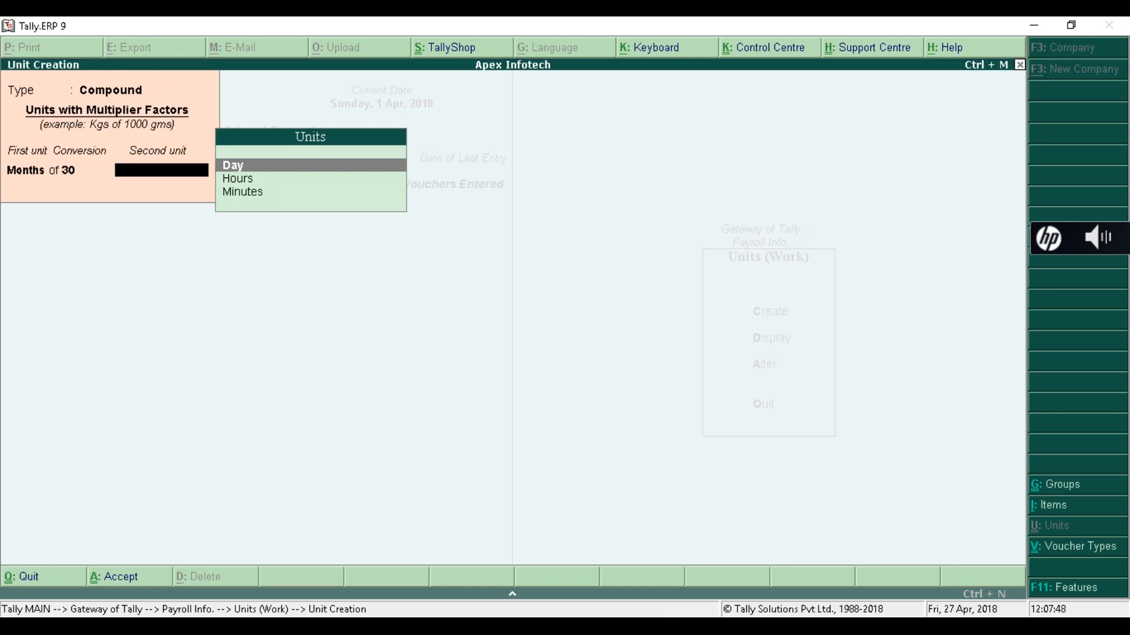
pyautogui.press('Return')
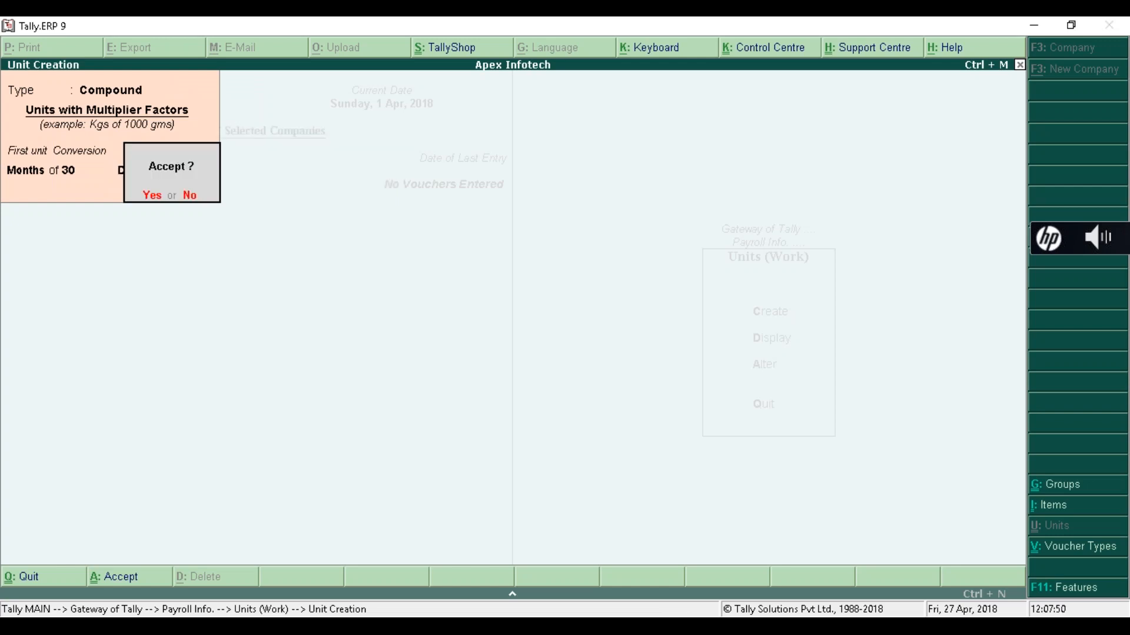
pyautogui.press('n')
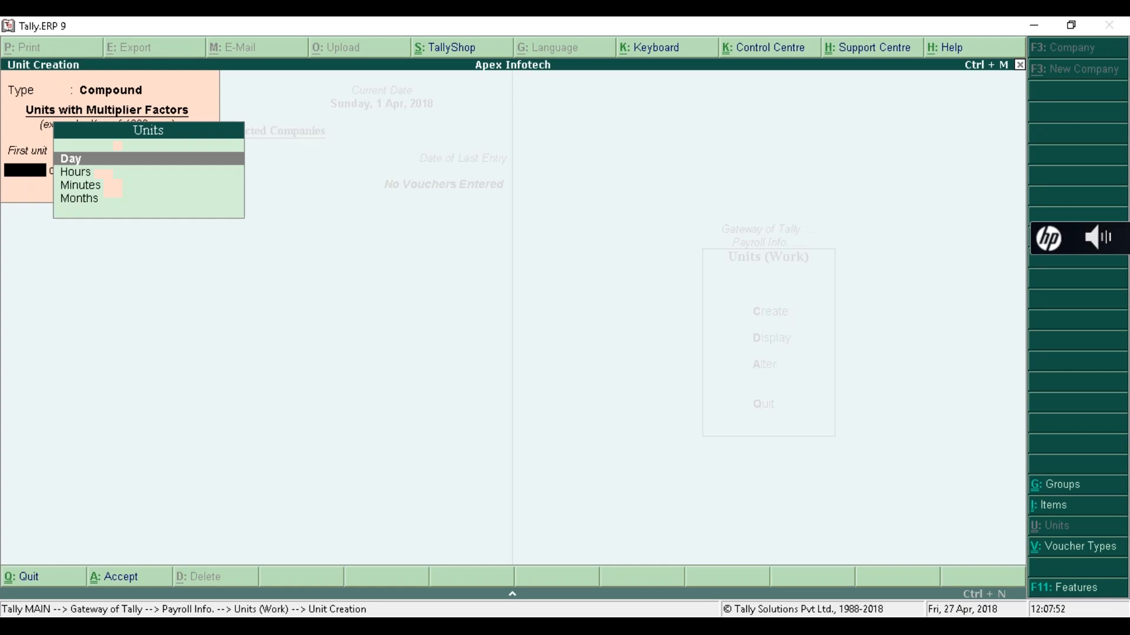
# - Create the compound unit Hours of 60 Minutes and close the unit creation form
pyautogui.press('Down')
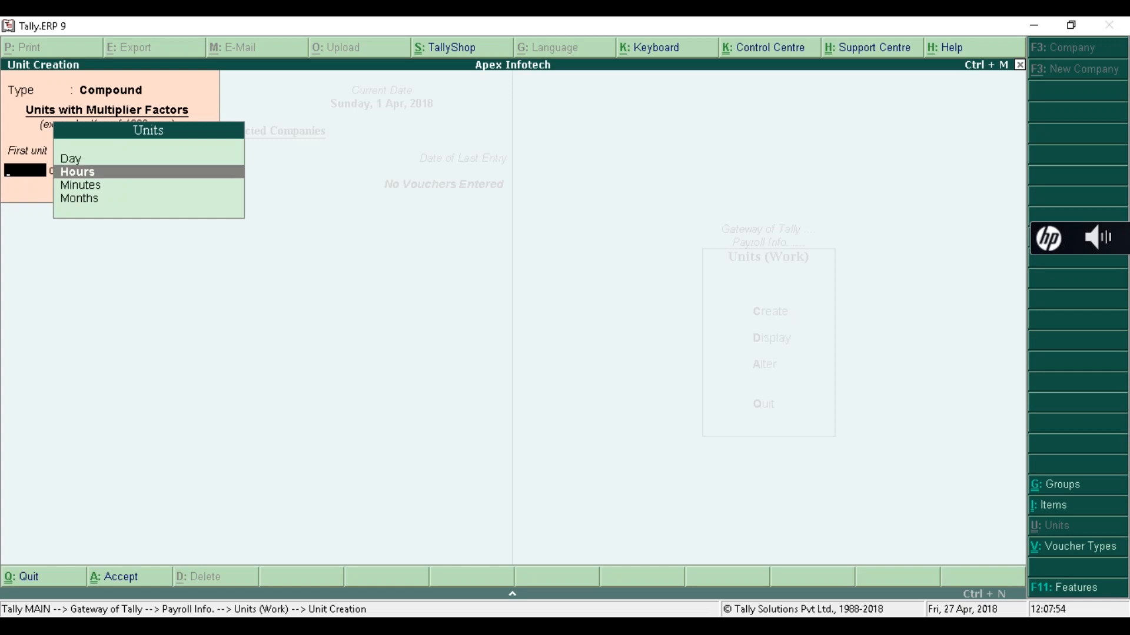
pyautogui.press('Down')
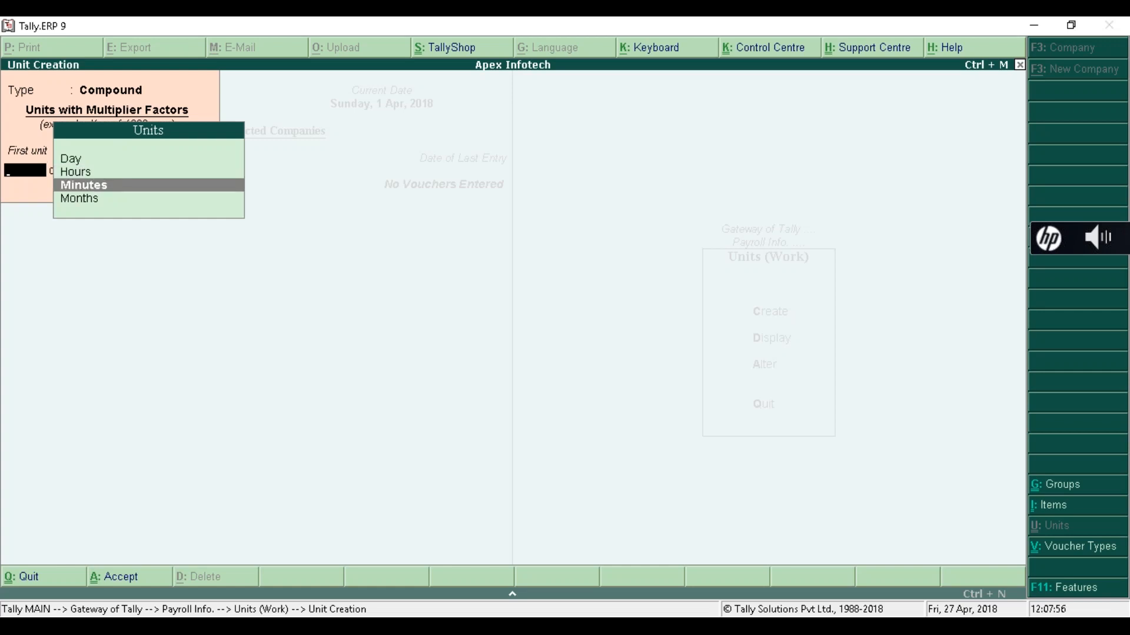
pyautogui.press('Up')
pyautogui.press('Return')
pyautogui.write('60')
pyautogui.press('Return')
pyautogui.press('Down')
pyautogui.press('Down')
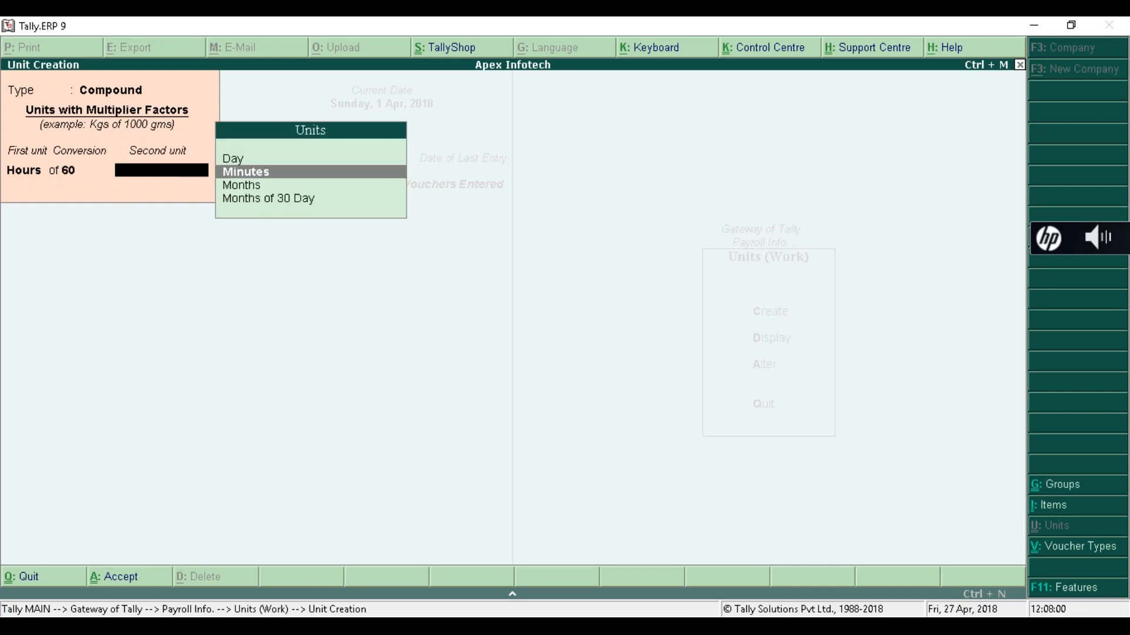
pyautogui.press('Up')
pyautogui.press('Return')
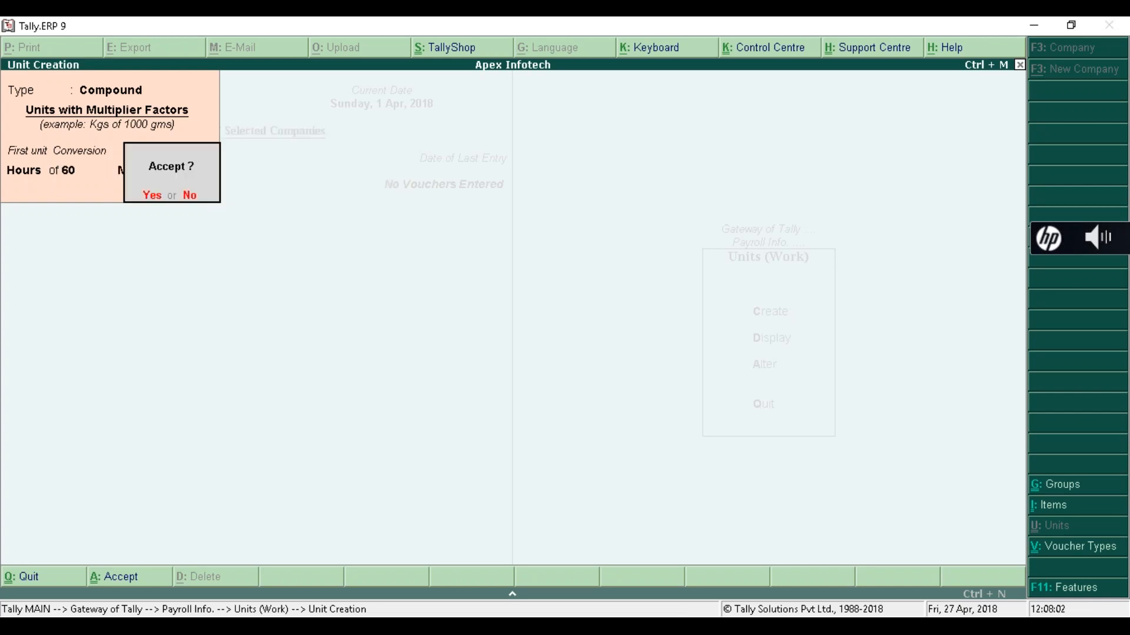
pyautogui.press('n')
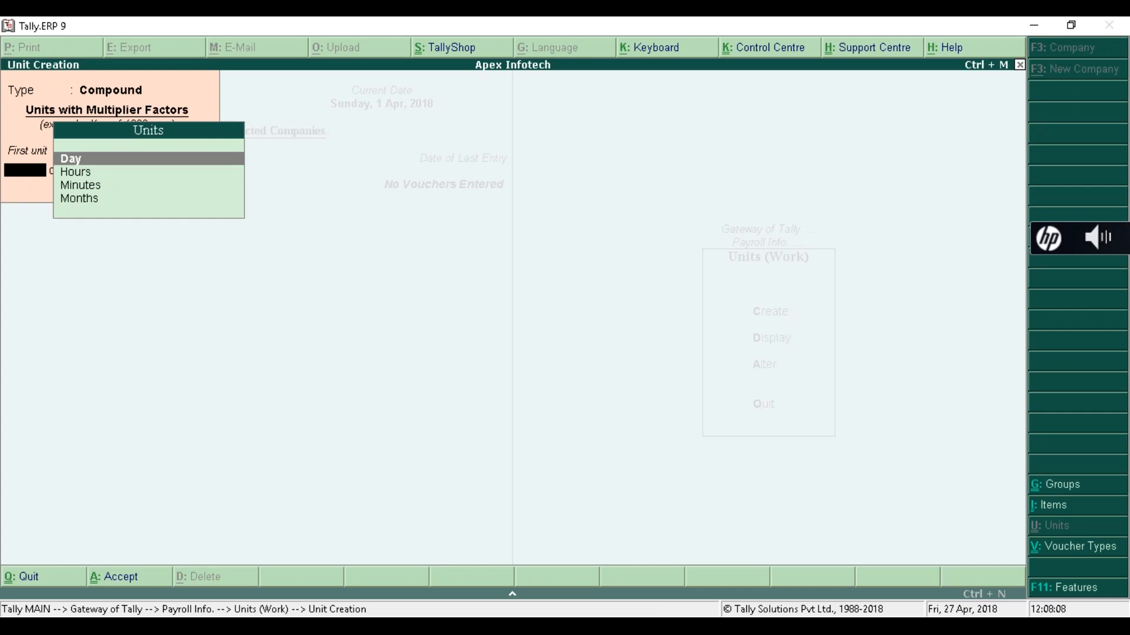
pyautogui.press('Escape')
pyautogui.press('Return')
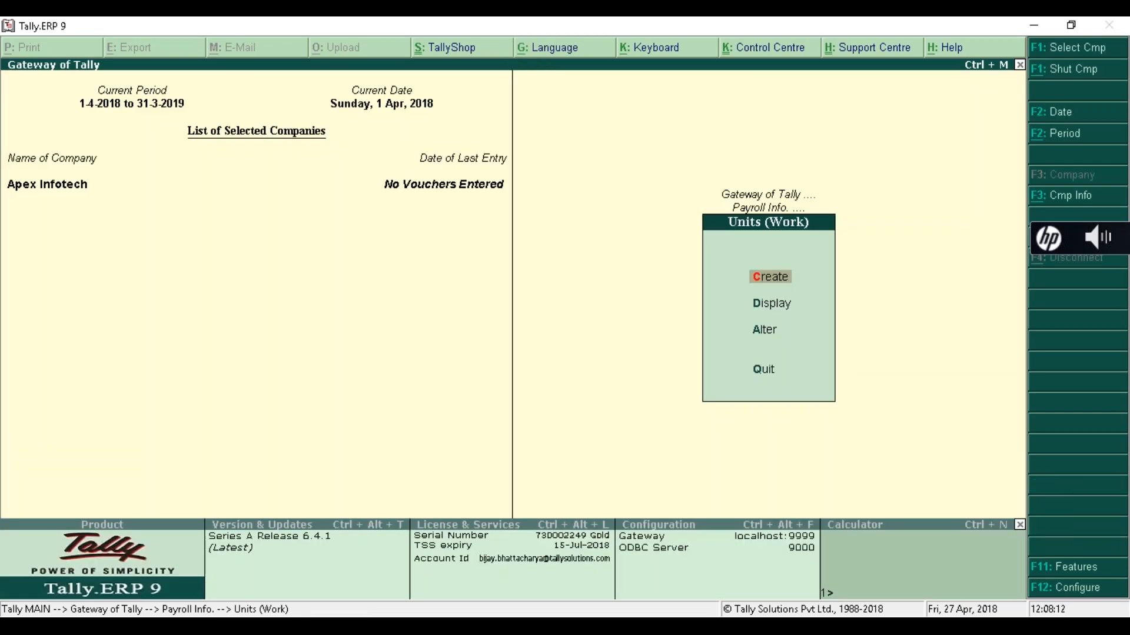
# - Review the existing units list, including Months of 30 Day, then return to Payroll Info
pyautogui.press('Down')
pyautogui.press('Down')
pyautogui.press('Return')
pyautogui.press('Down')
pyautogui.press('Down')
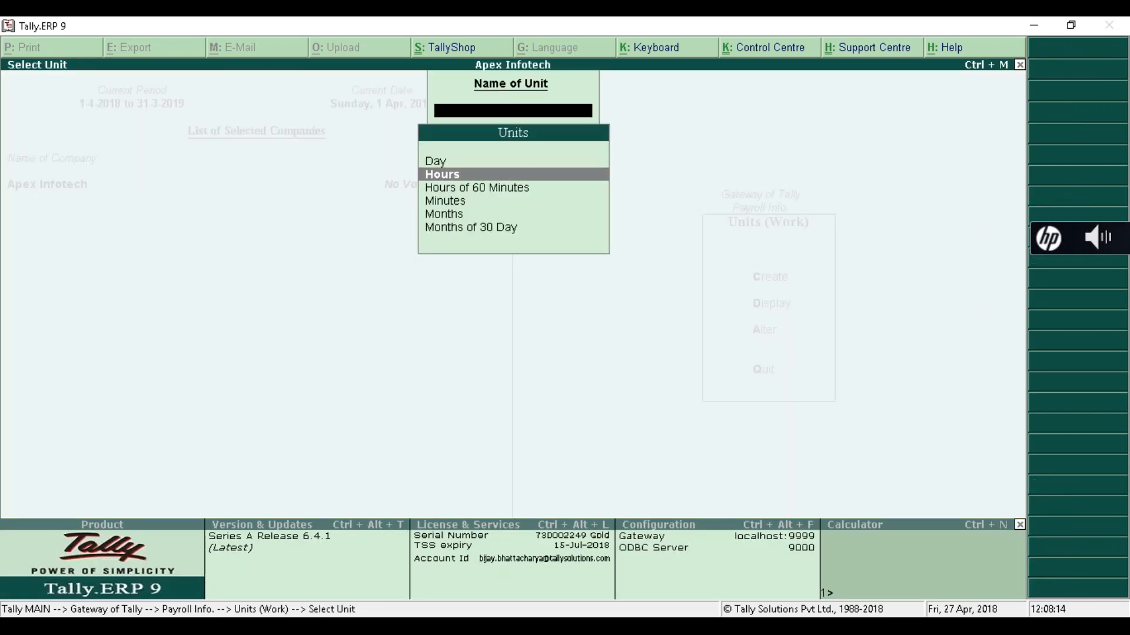
pyautogui.press('Down')
pyautogui.press('Down')
pyautogui.press('Down')
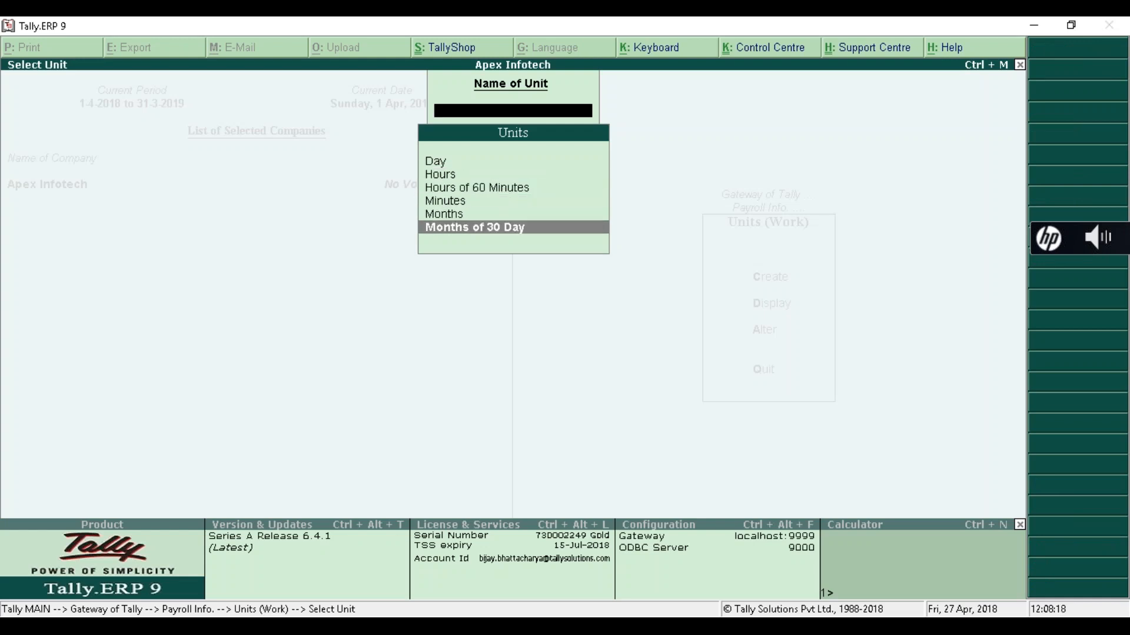
pyautogui.press('Up')
pyautogui.press('Up')
pyautogui.press('Up')
pyautogui.press('Up')
pyautogui.press('Up')
pyautogui.press('Down')
pyautogui.press('Down')
pyautogui.press('Down')
pyautogui.press('Down')
pyautogui.press('Down')
pyautogui.press('Up')
pyautogui.press('Up')
pyautogui.press('Up')
pyautogui.press('Up')
pyautogui.press('Up')
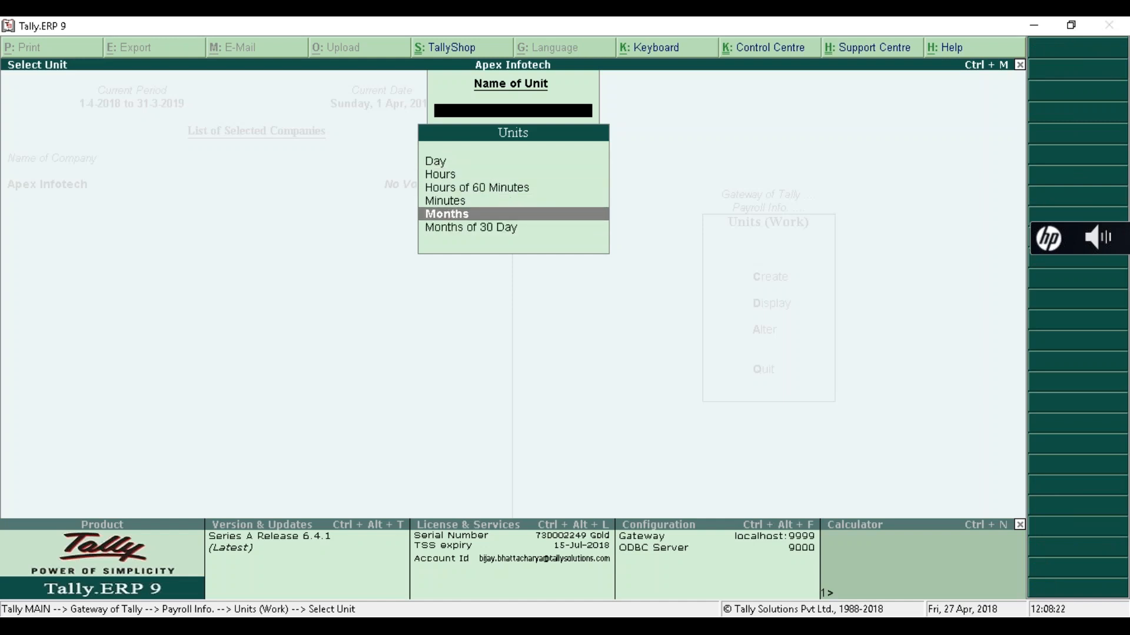
pyautogui.press('Down')
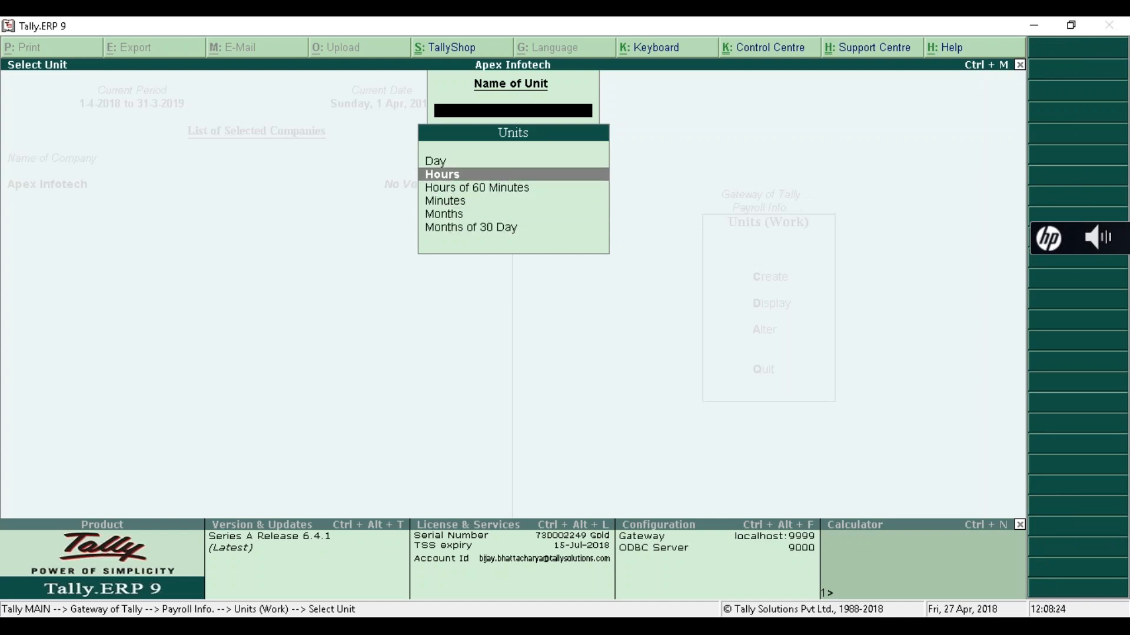
pyautogui.press('Down')
pyautogui.press('Down')
pyautogui.press('Down')
pyautogui.press('Down')
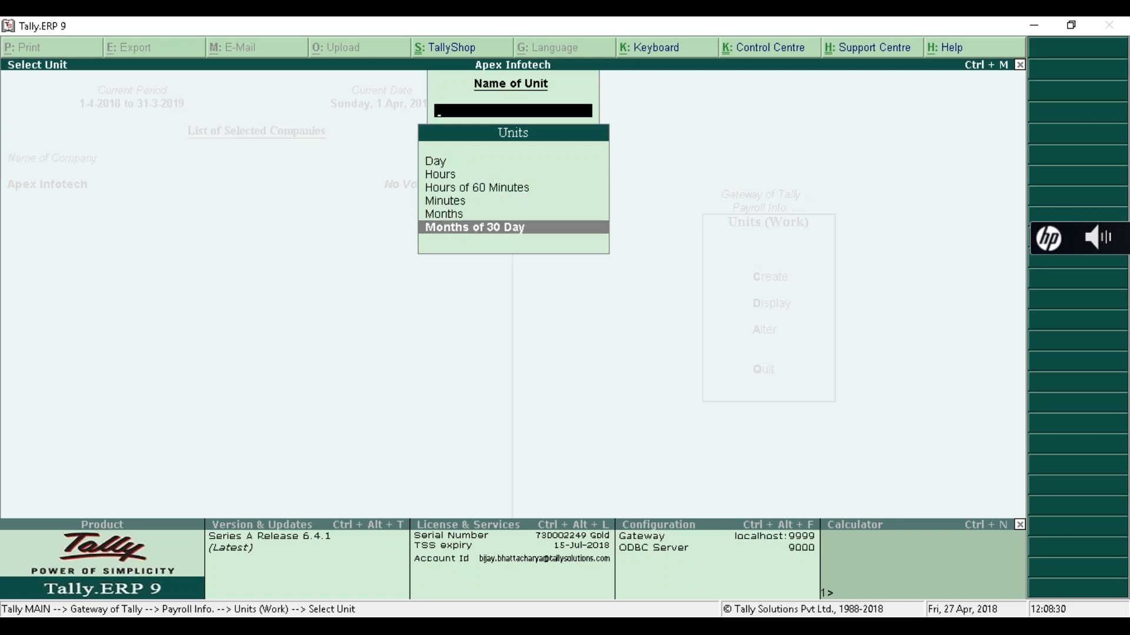
pyautogui.press('Escape')
pyautogui.press('Escape')
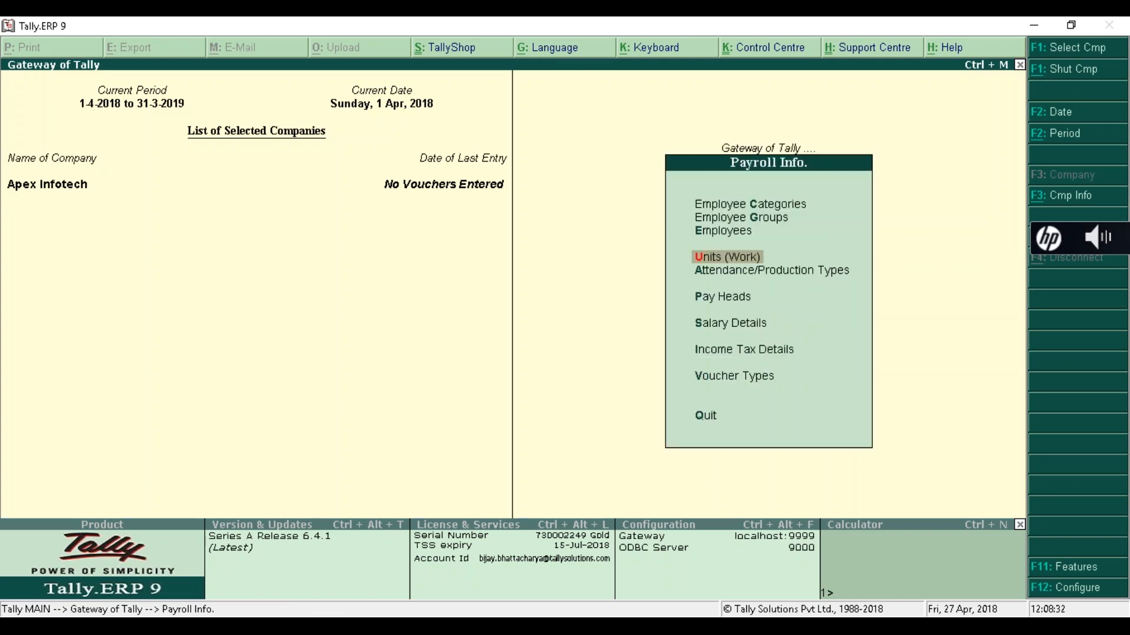
# - Start creating a new attendance/production type from Payroll Info
pyautogui.press('Up')
pyautogui.press('Up')
pyautogui.press('Up')
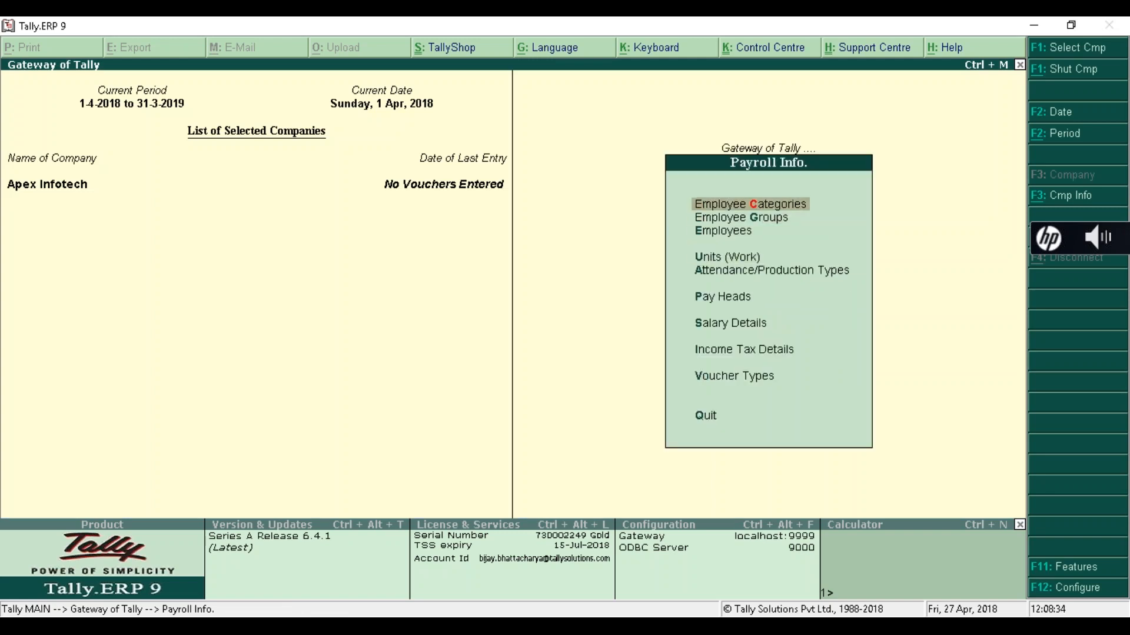
pyautogui.press('Down')
pyautogui.press('Down')
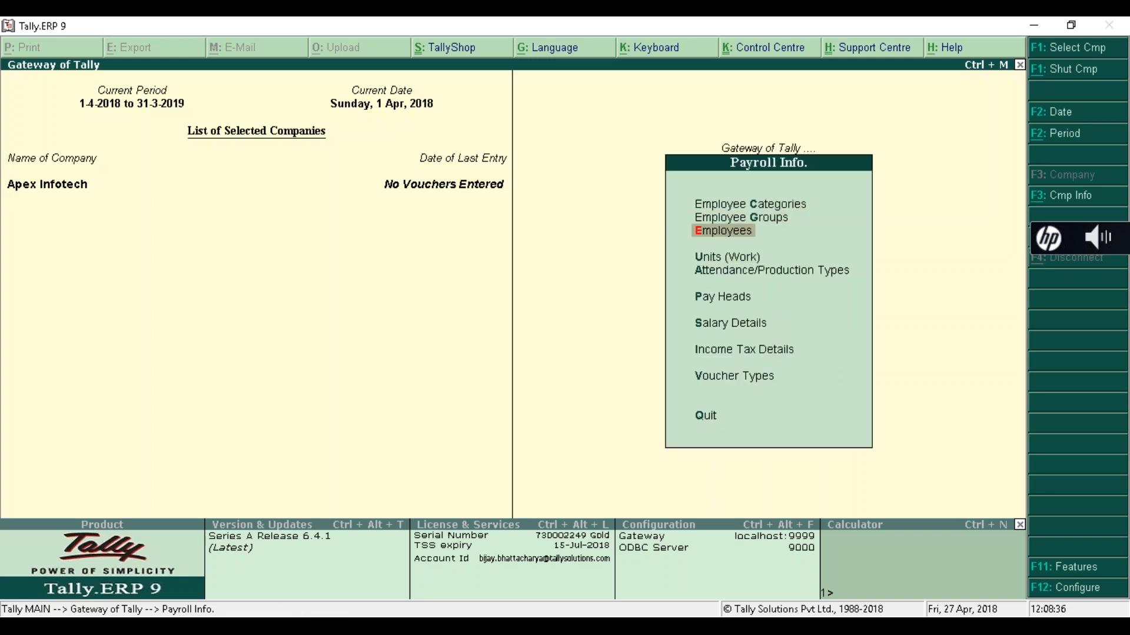
pyautogui.press('Down')
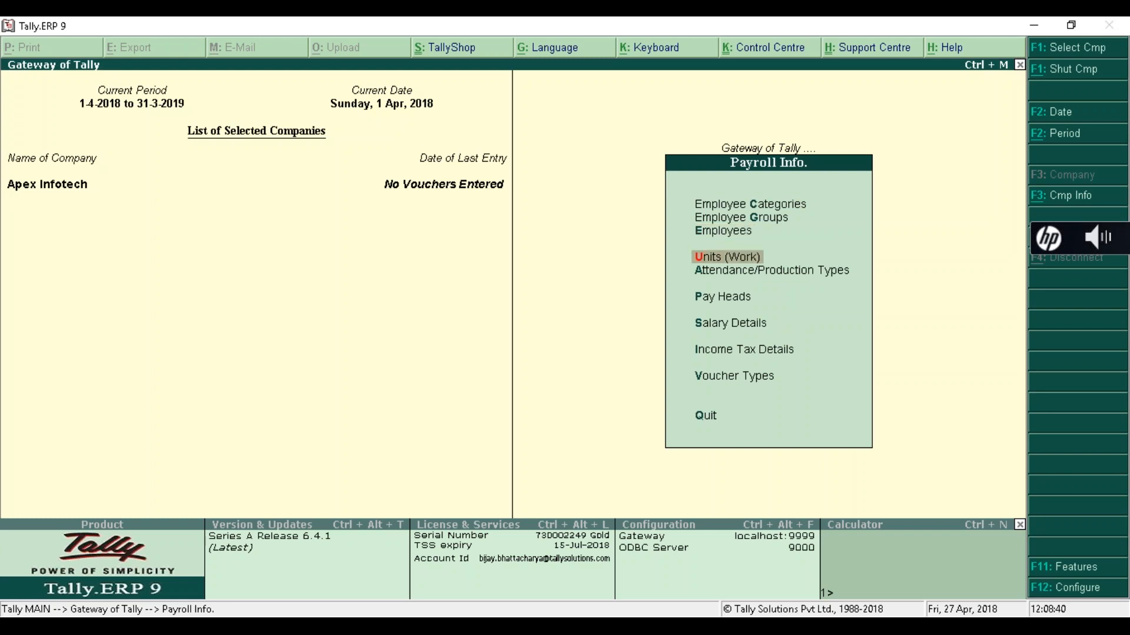
pyautogui.press('Down')
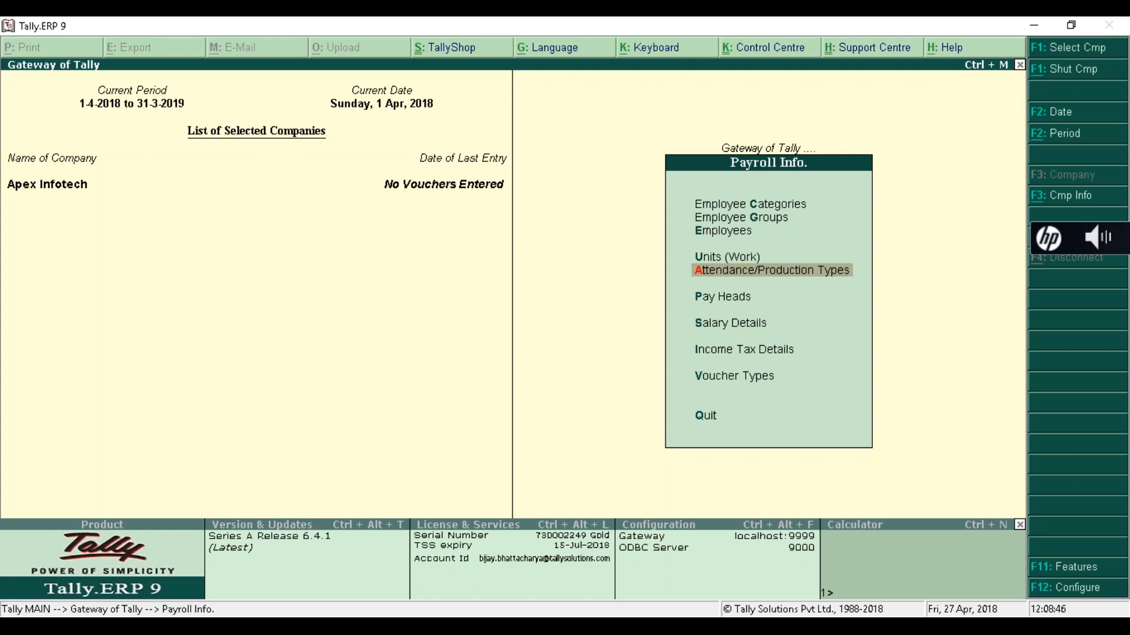
pyautogui.press('Return')
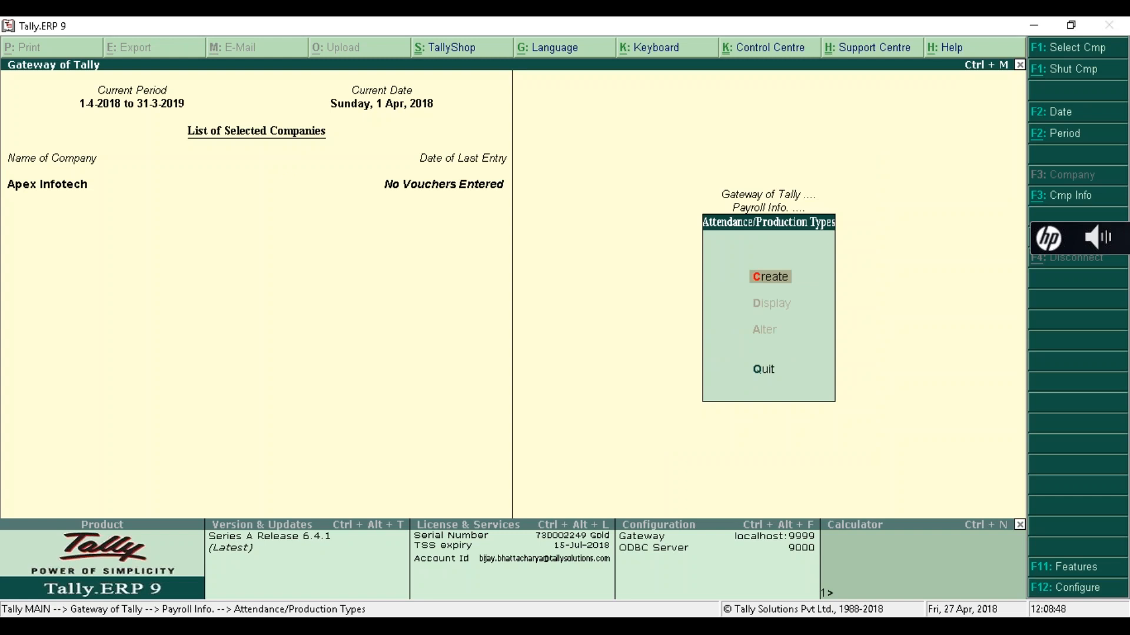
pyautogui.press('Return')
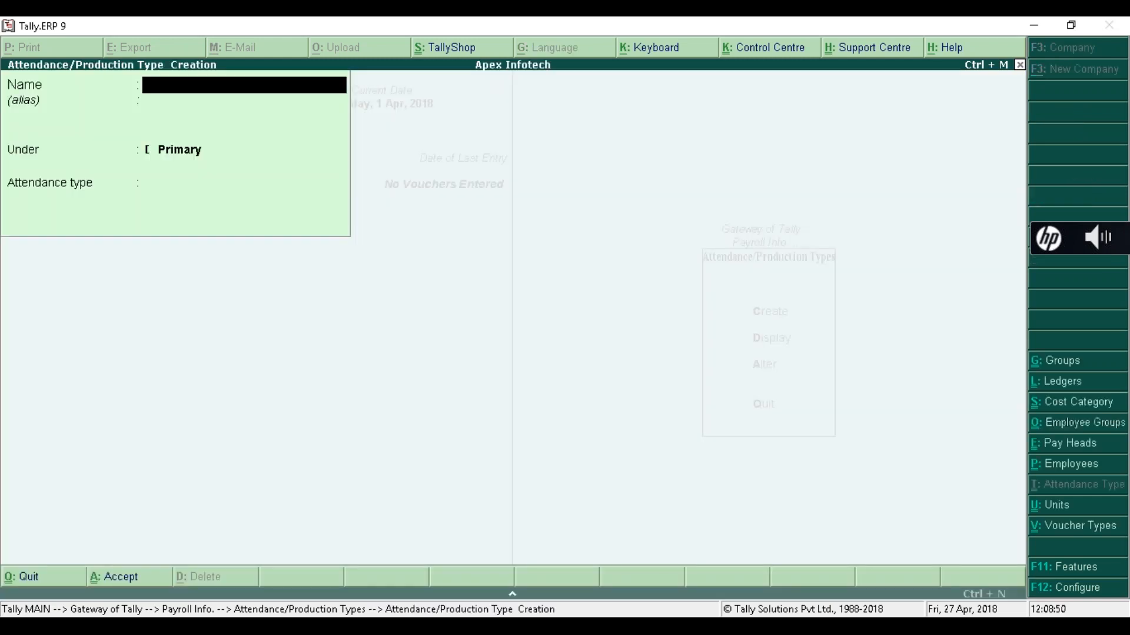
# - Save Present under Primary as Attendance / Leave with Pay in Days, then enter the name Absent
pyautogui.write('Present')
pyautogui.press('Return')
pyautogui.press('Return')
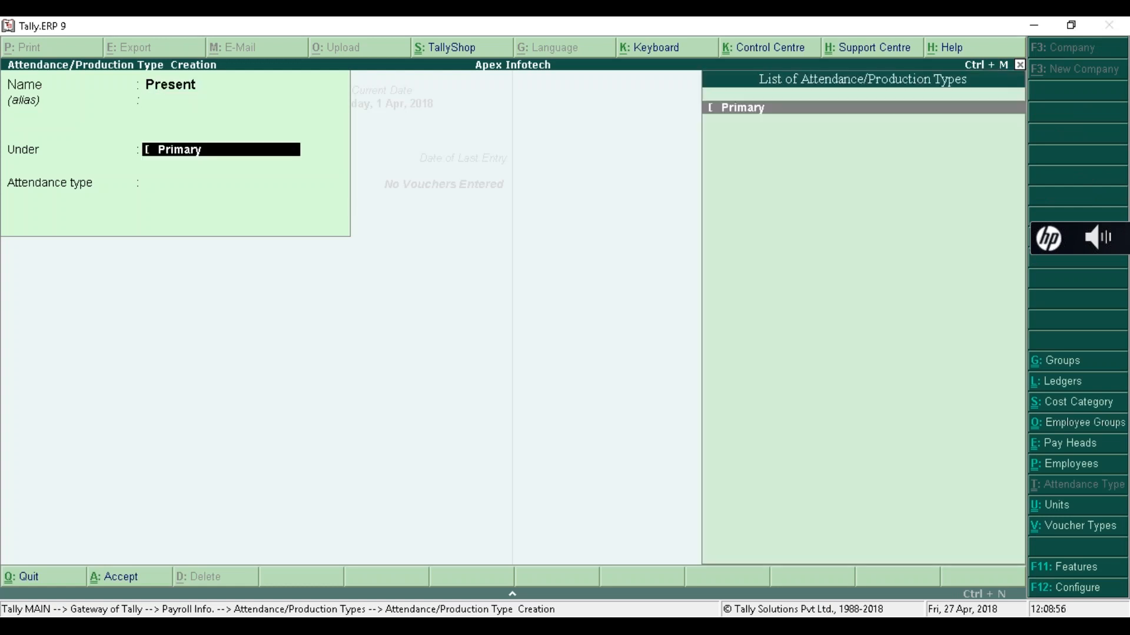
pyautogui.press('Return')
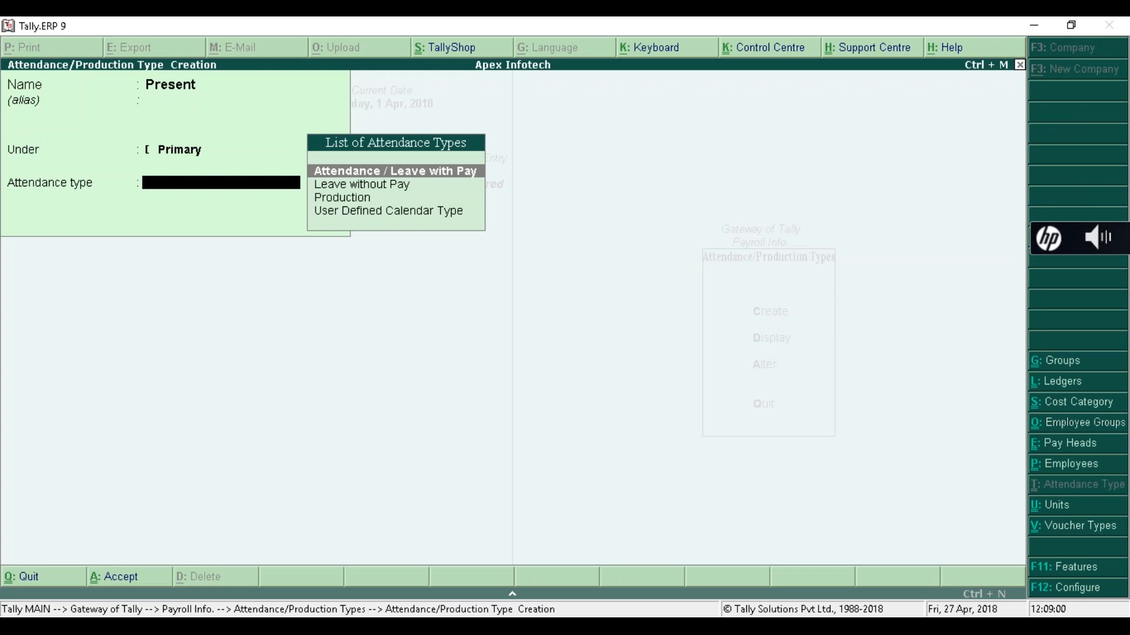
pyautogui.press('Return')
pyautogui.press('Return')
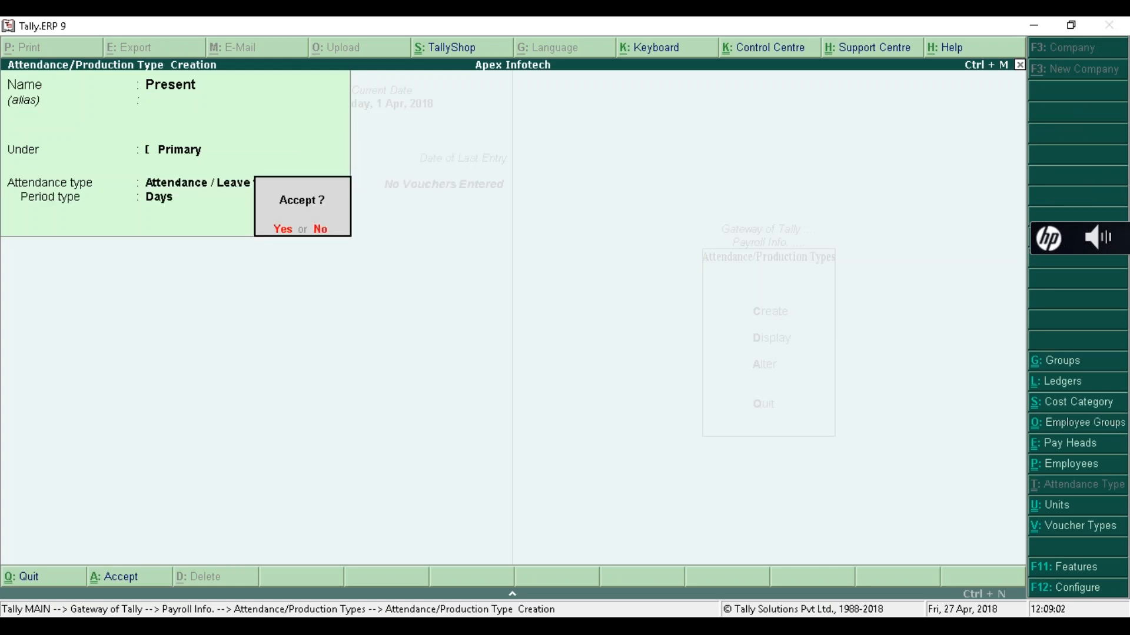
pyautogui.press('Escape')
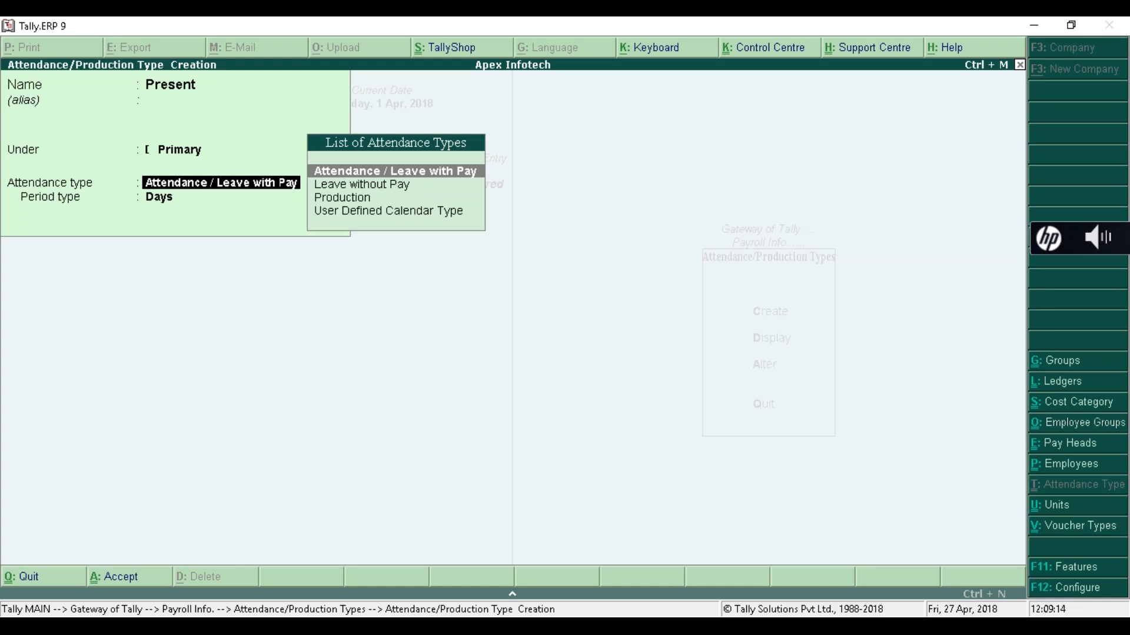
pyautogui.press('BackSpace')
pyautogui.press('BackSpace')
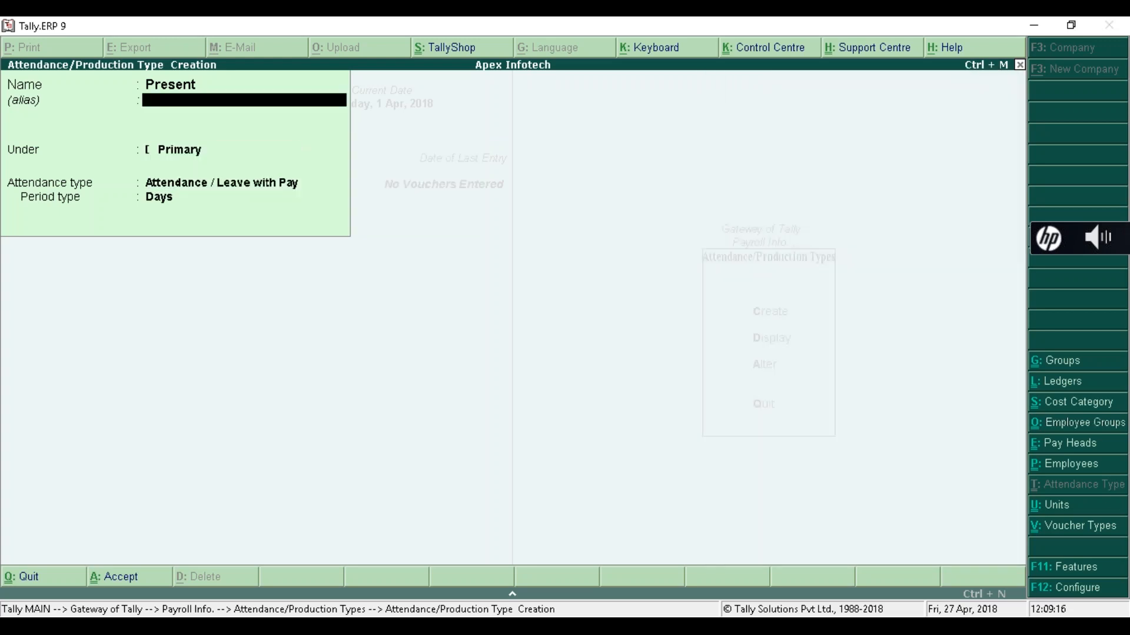
pyautogui.press('Return')
pyautogui.press('Return')
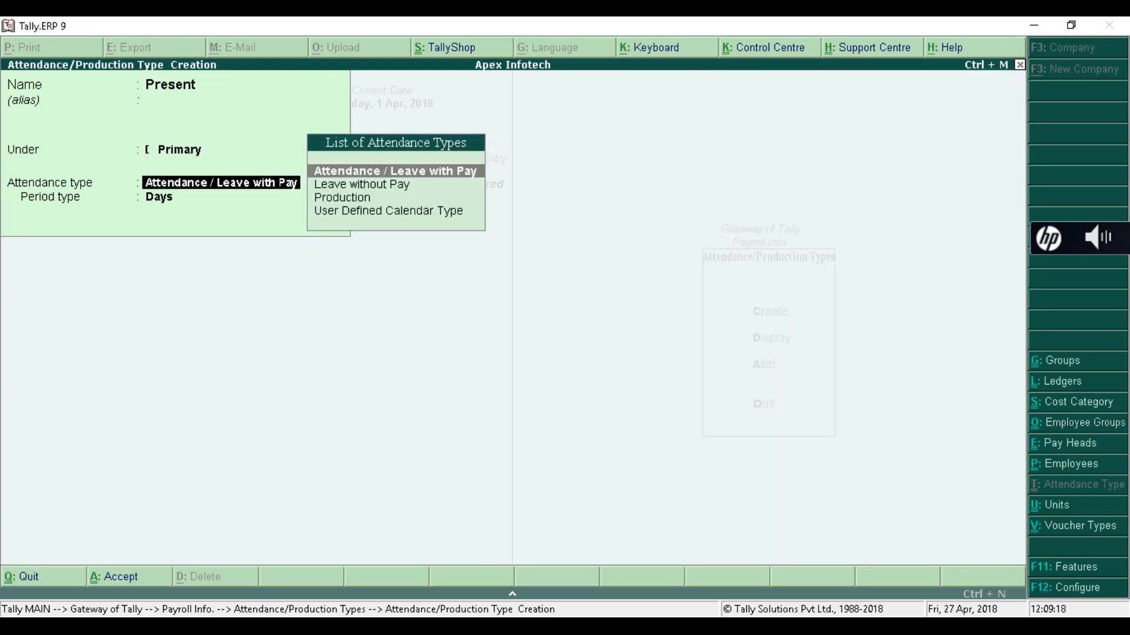
pyautogui.press('Return')
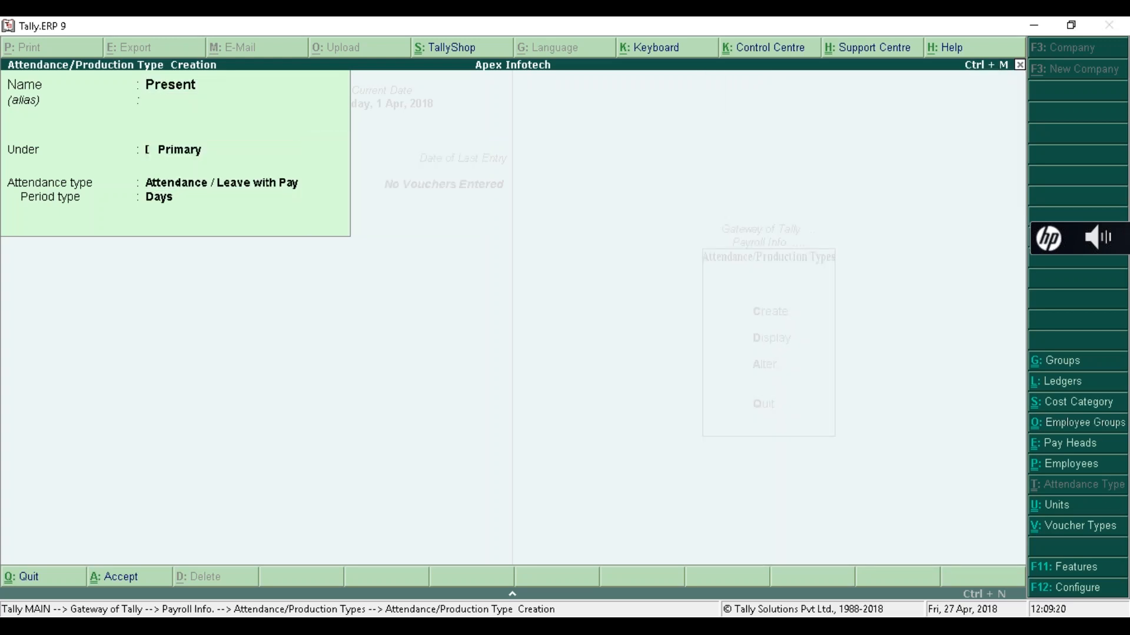
pyautogui.press('Return')
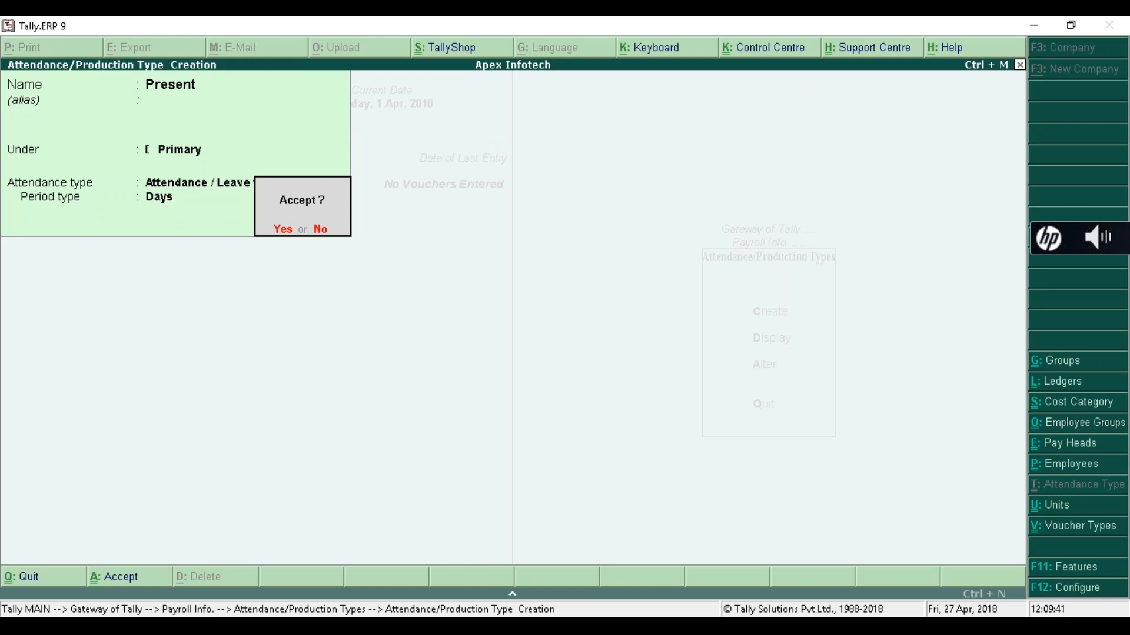
pyautogui.press('Return')
pyautogui.write('A')
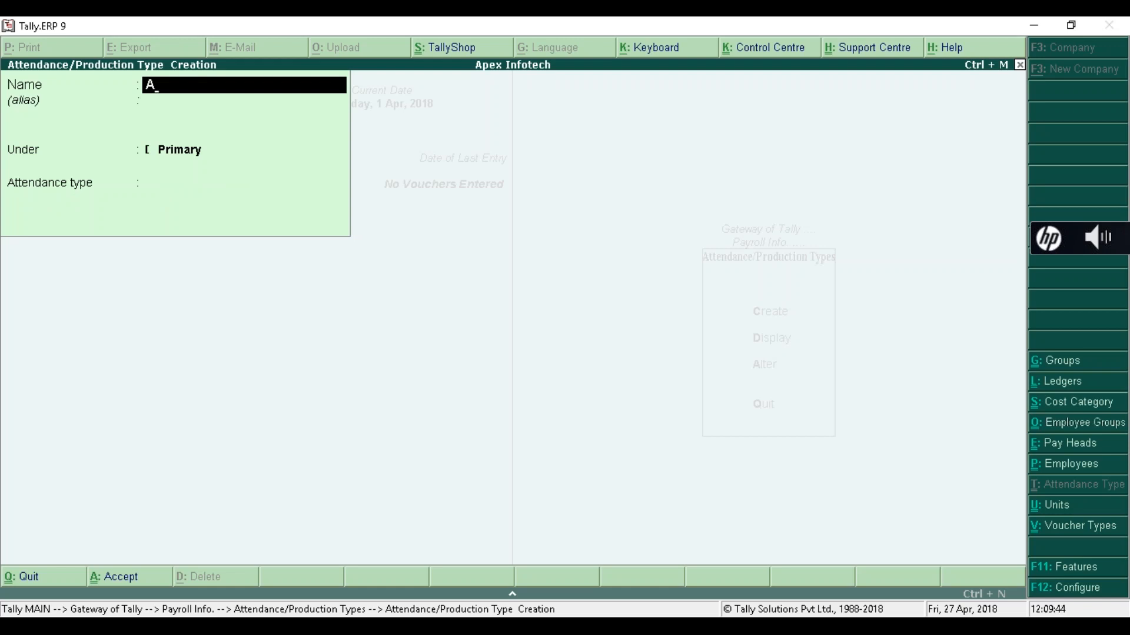
pyautogui.write('bsent')
# - Save Absent under Primary as a Leave without Pay type counted in Days
pyautogui.press('Return')
pyautogui.press('Return')
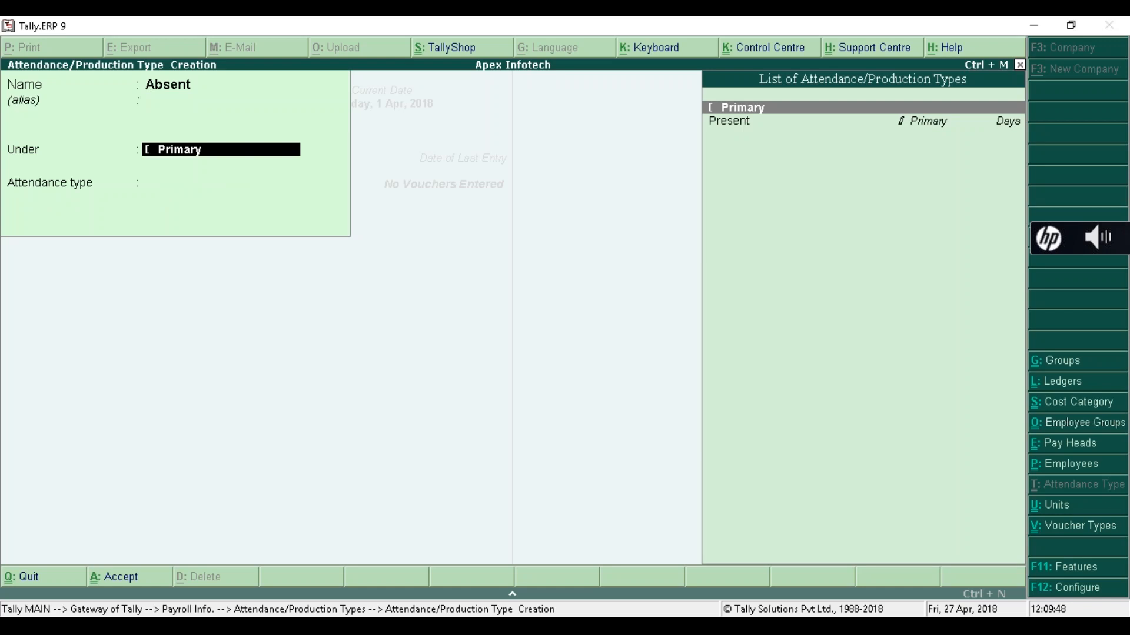
pyautogui.press('Return')
pyautogui.press('Down')
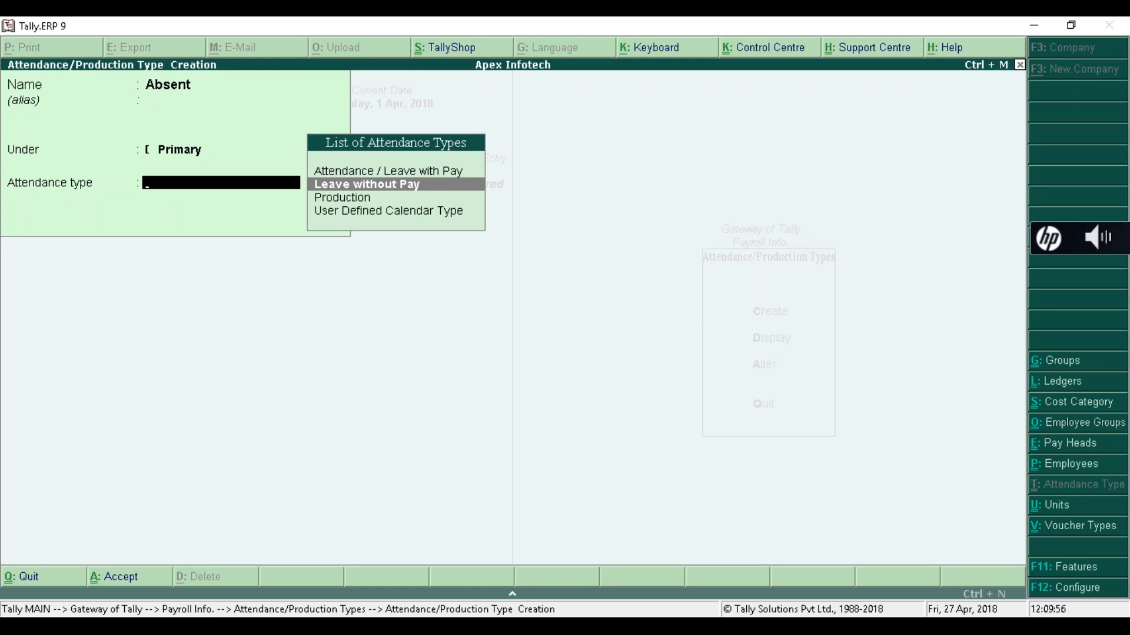
pyautogui.press('Return')
pyautogui.press('Return')
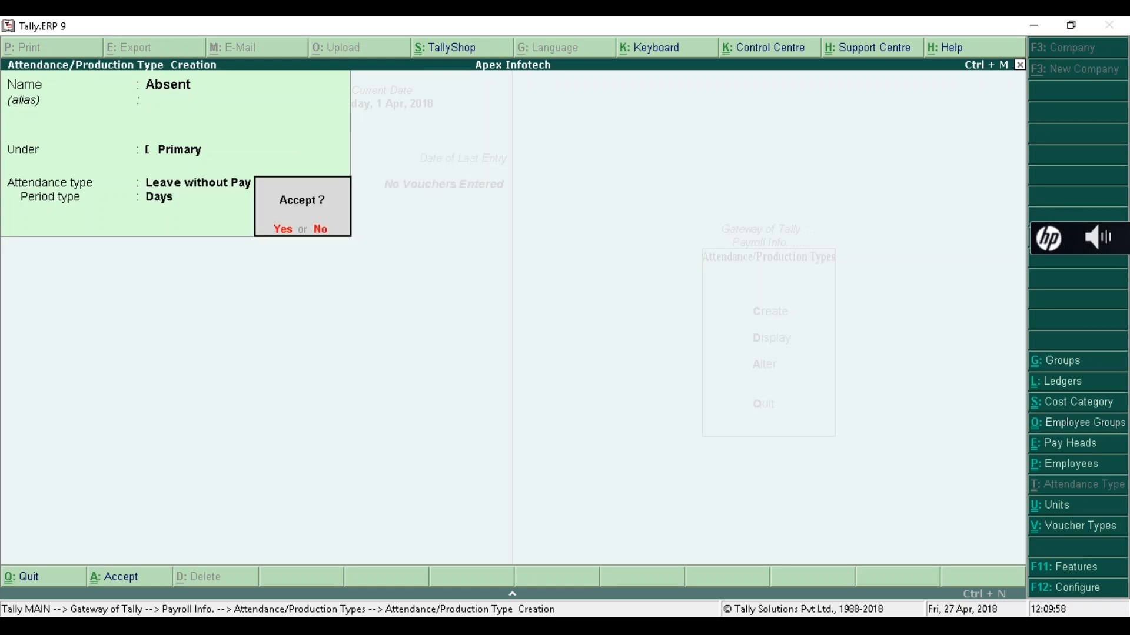
pyautogui.press('Return')
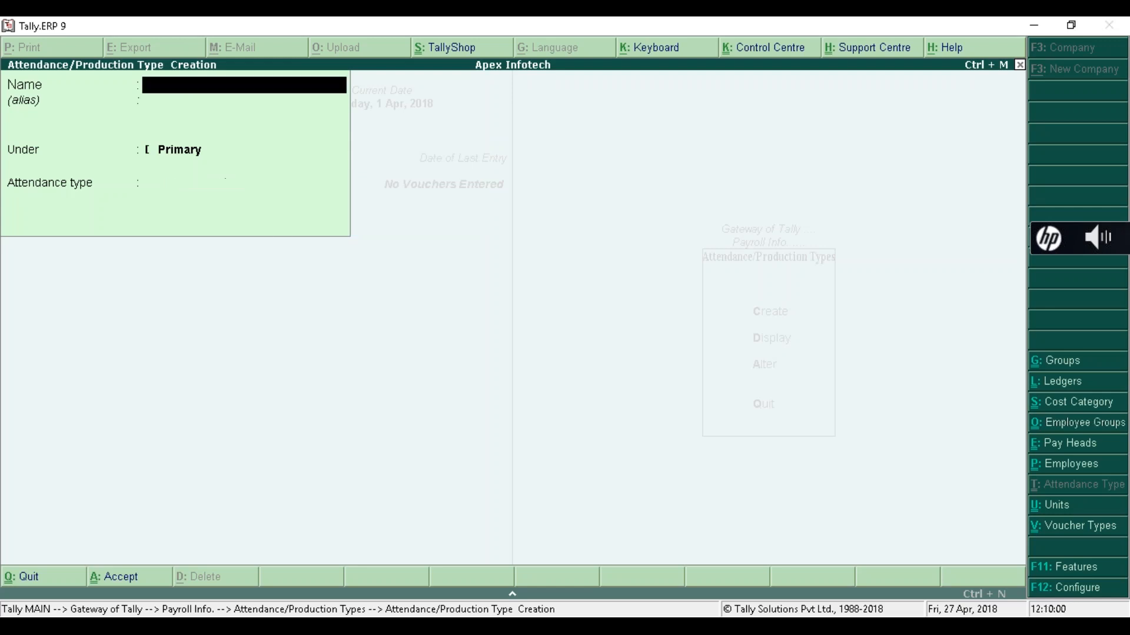
pyautogui.write('Overtime')
pyautogui.press('Return')
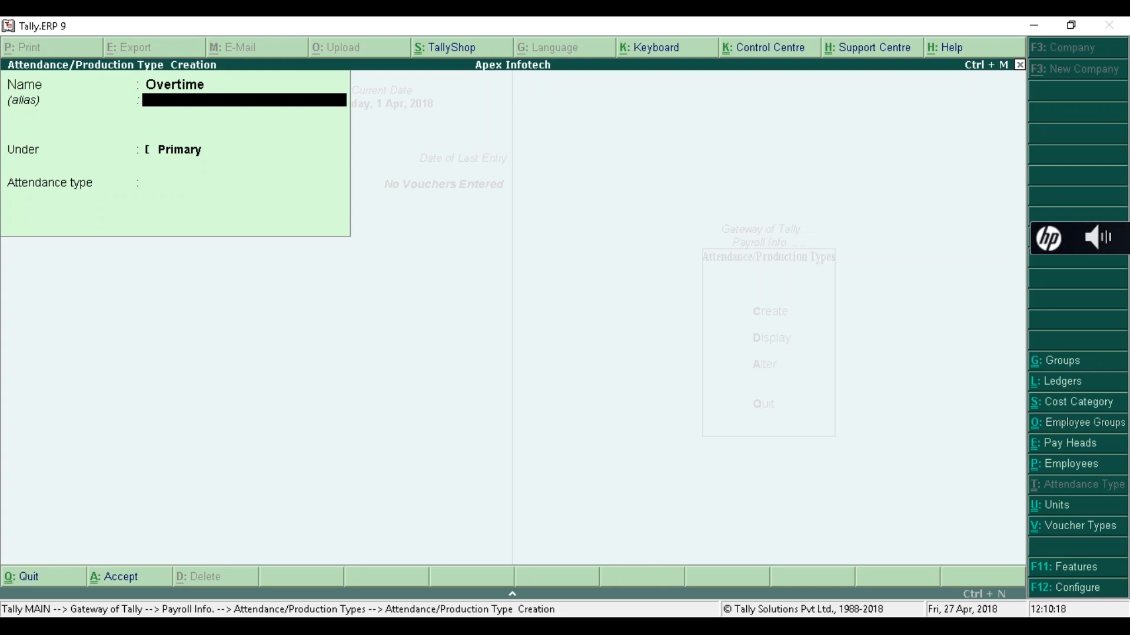
# - Save Overtime as a Production type in Hours of 60 Minutes, then close the creation form
pyautogui.press('Return')
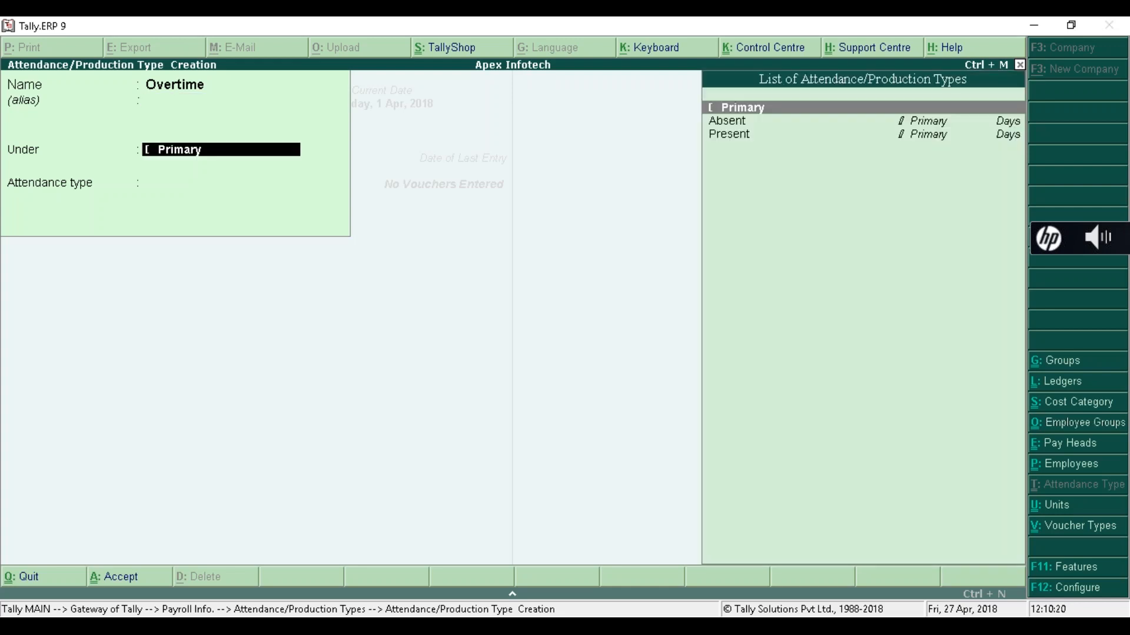
pyautogui.press('Return')
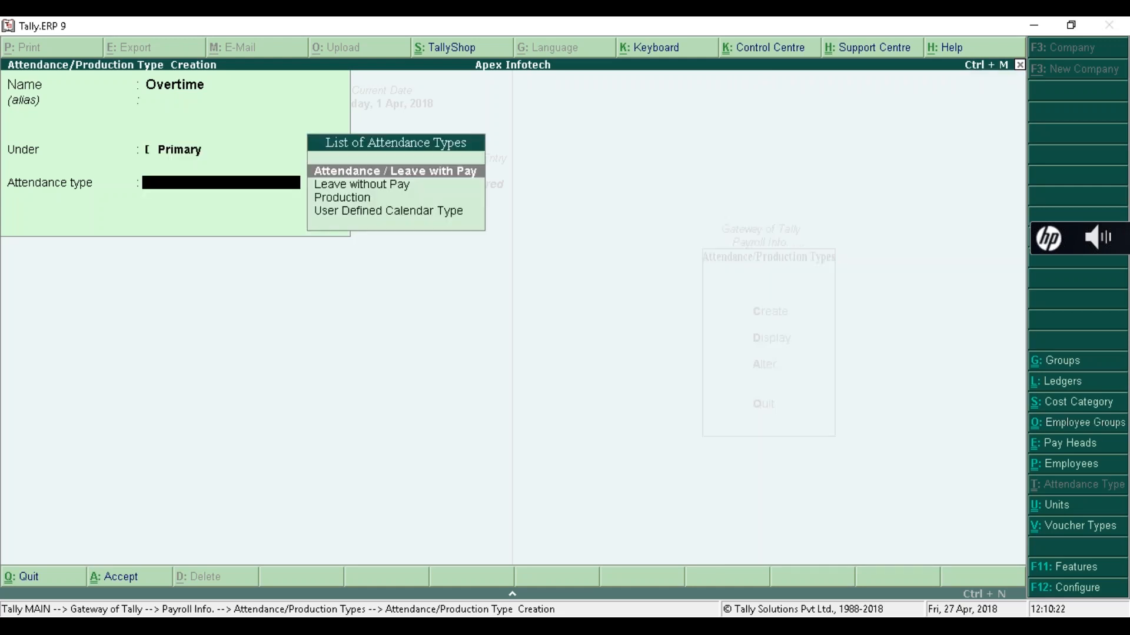
pyautogui.press('Down')
pyautogui.press('Down')
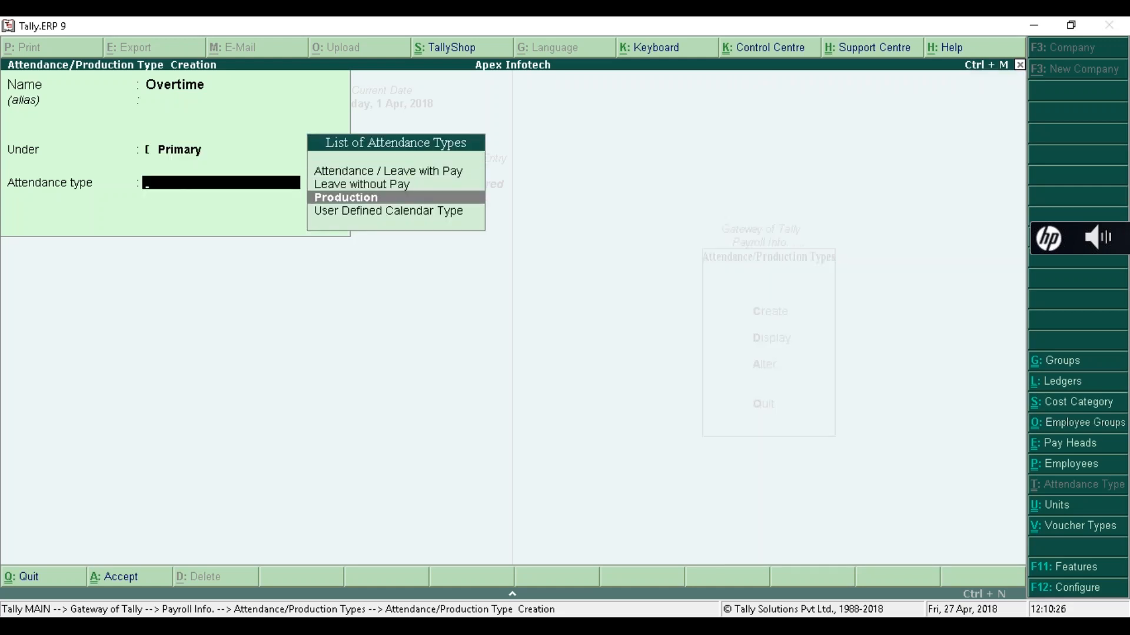
pyautogui.press('Return')
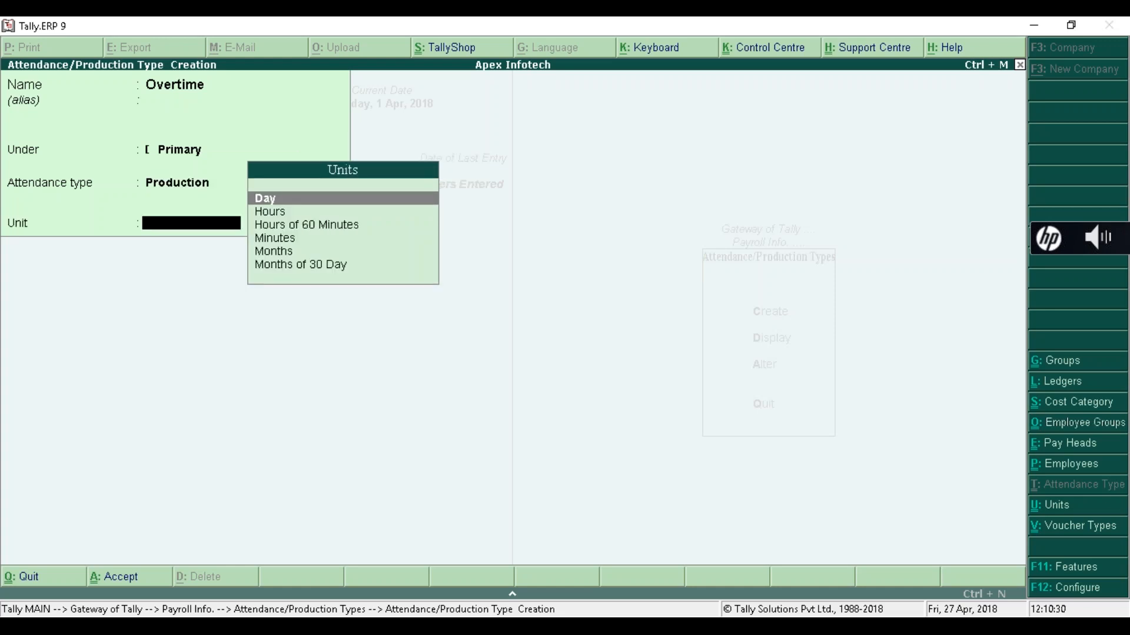
pyautogui.press('Down')
pyautogui.press('Down')
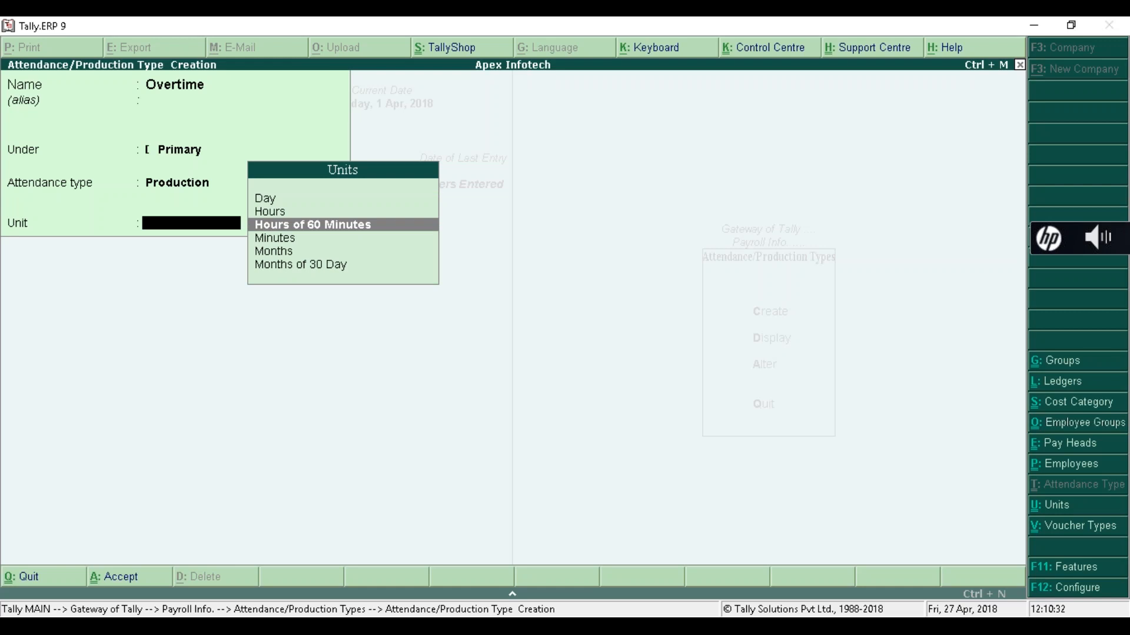
pyautogui.press('Return')
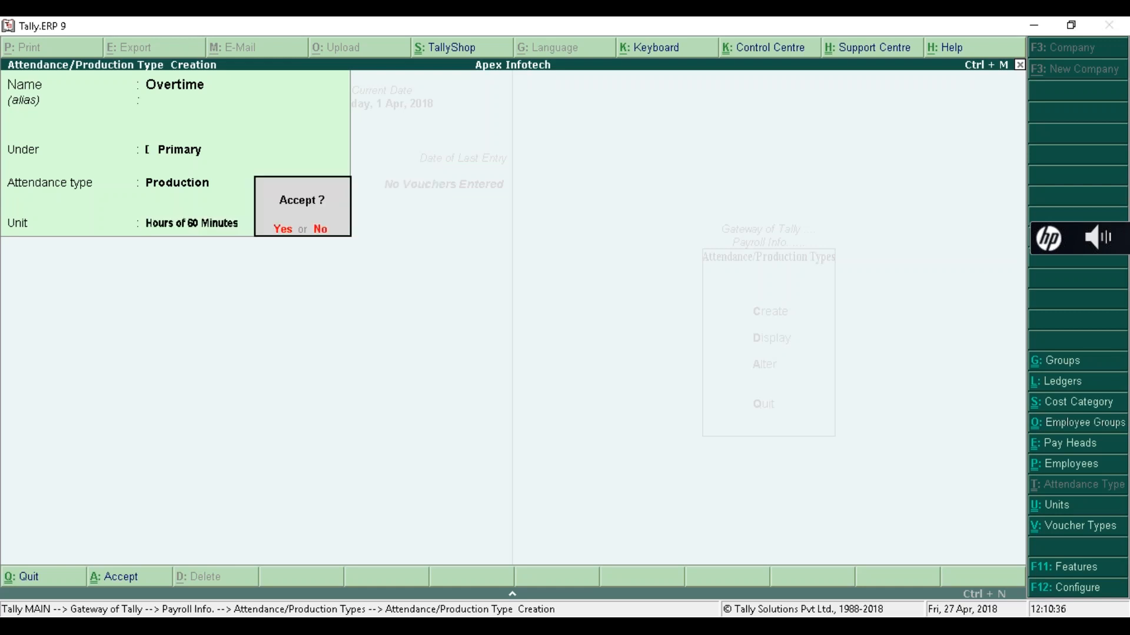
pyautogui.press('Return')
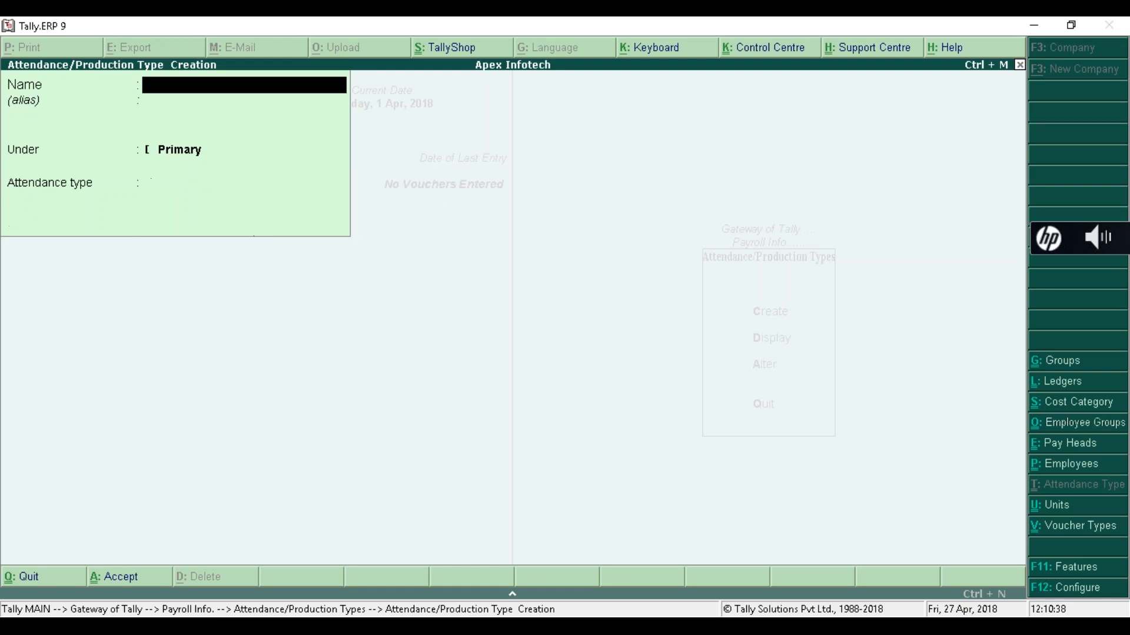
pyautogui.press('Escape')
pyautogui.press('Return')
# - Review the Absent and Present attendance types unchanged, then return to Payroll Info
pyautogui.press('Down')
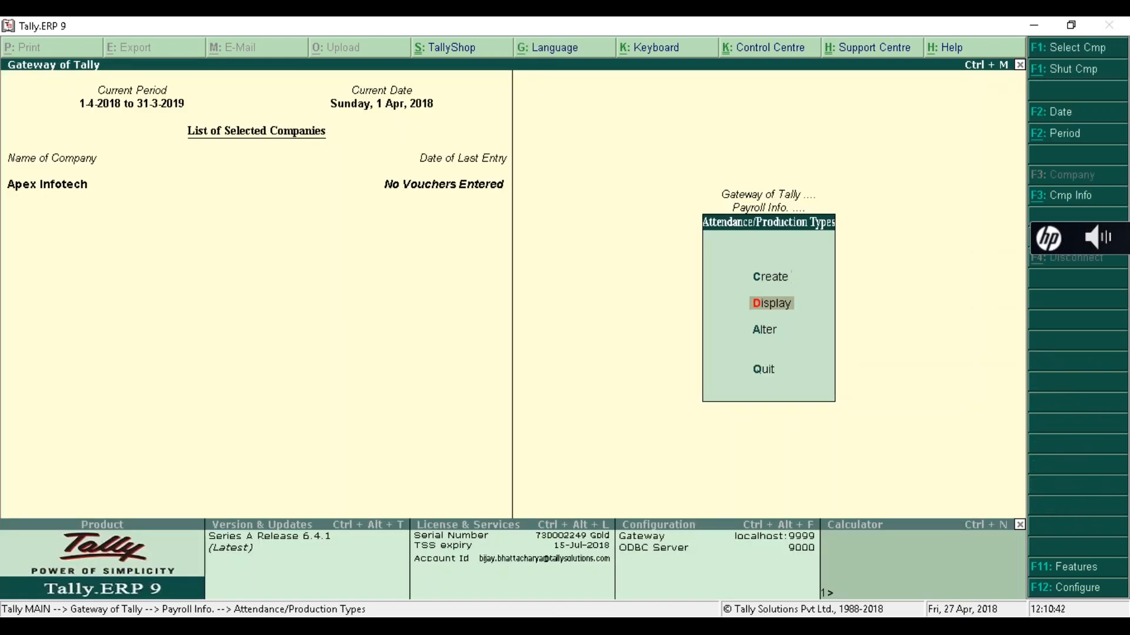
pyautogui.press('Down')
pyautogui.press('Return')
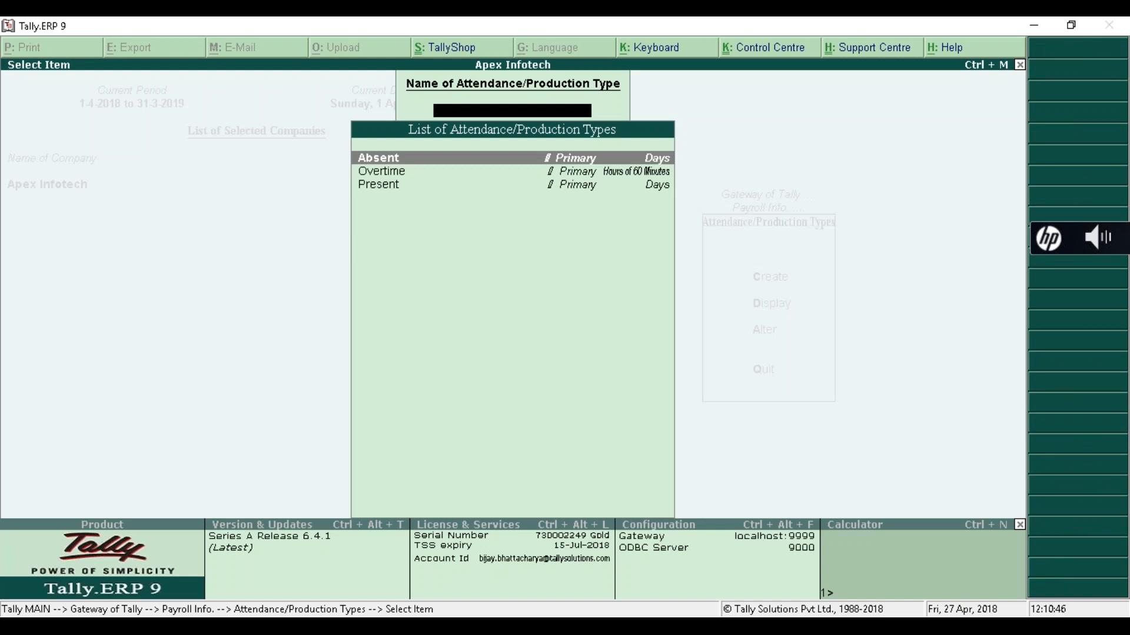
pyautogui.press('Return')
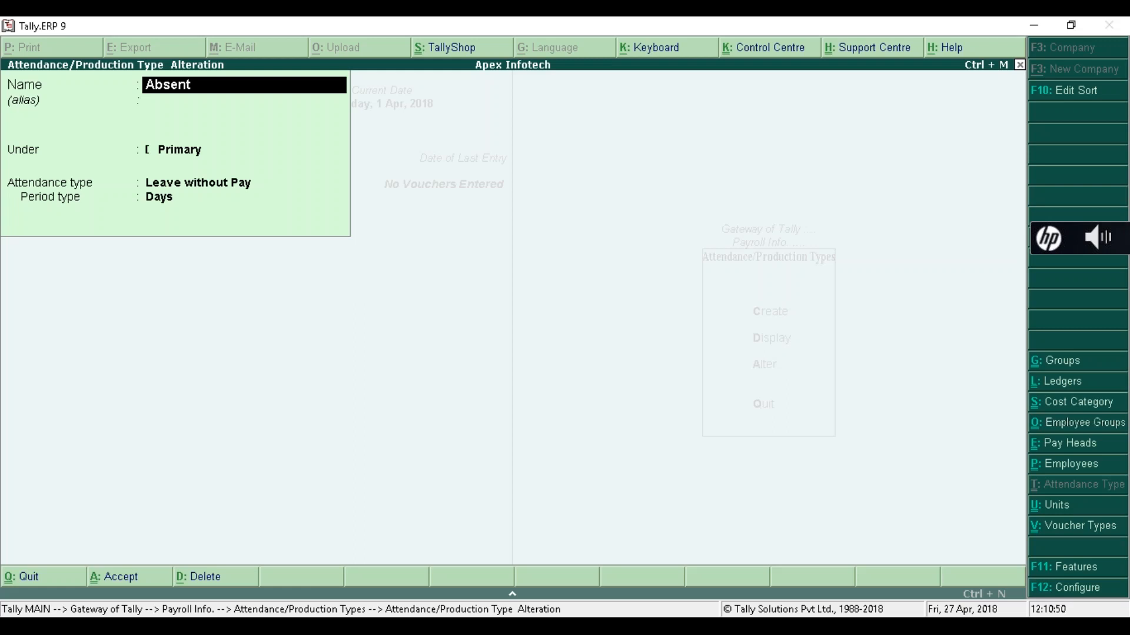
pyautogui.press('Escape')
pyautogui.press('Return')
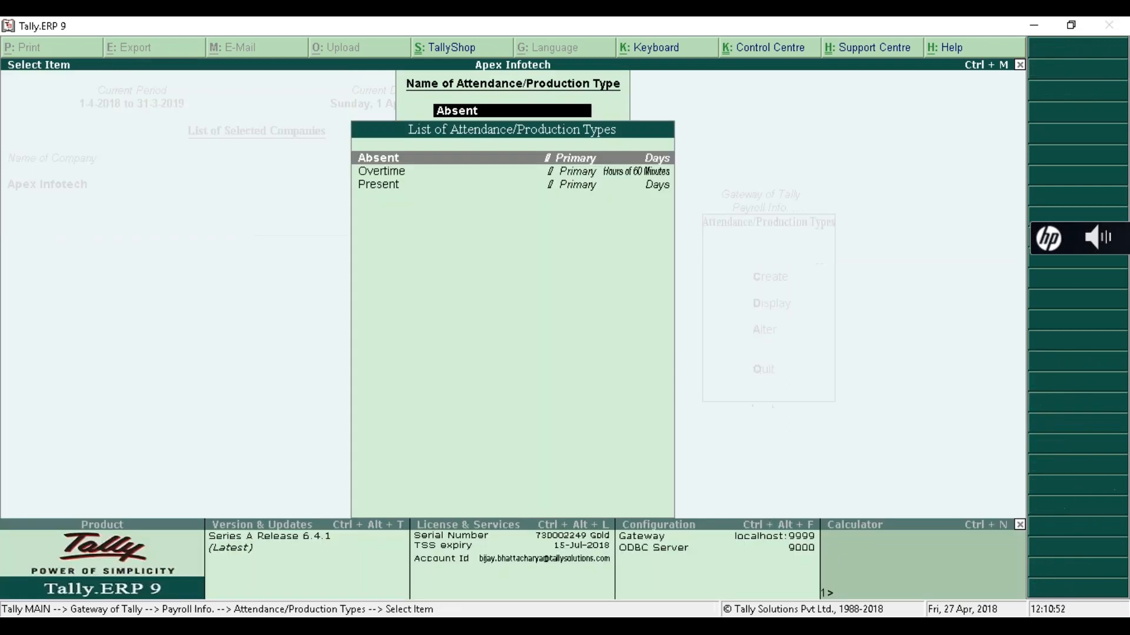
pyautogui.press('Down')
pyautogui.press('Down')
pyautogui.press('Return')
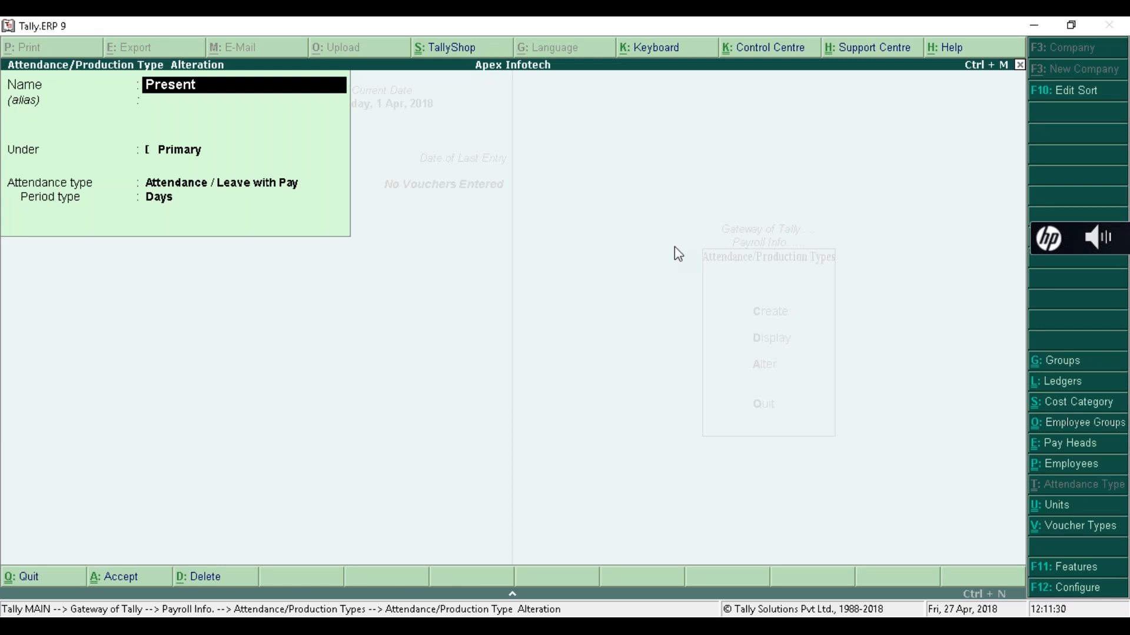
pyautogui.press('Escape')
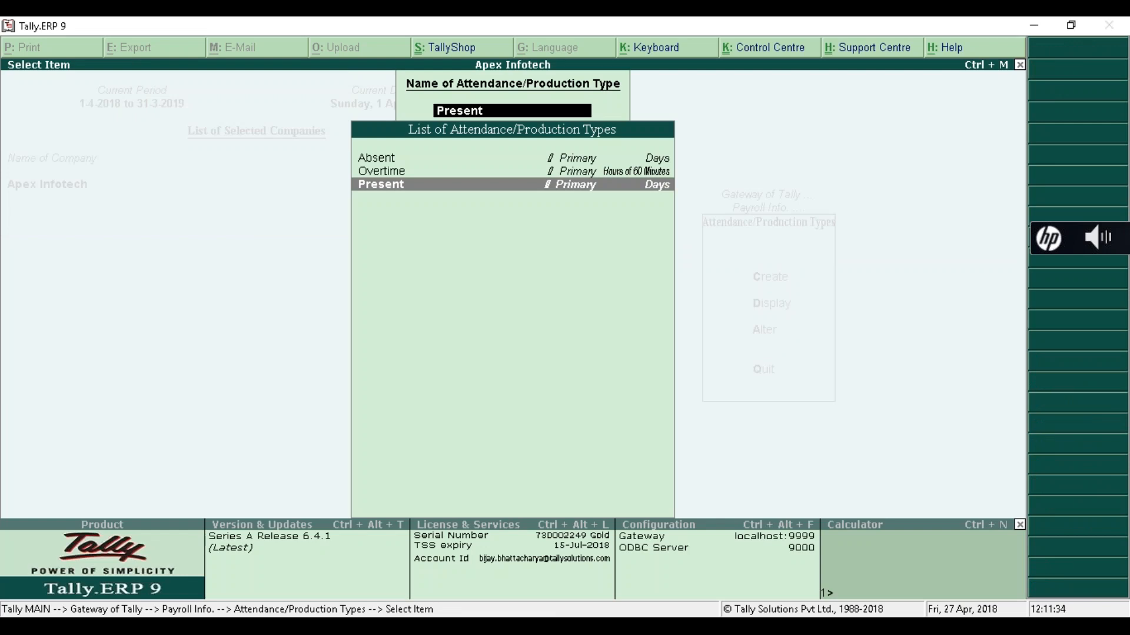
pyautogui.press('Up')
pyautogui.press('Up')
pyautogui.press('Down')
pyautogui.press('Down')
pyautogui.press('Escape')
pyautogui.press('Escape')
pyautogui.press('Escape')
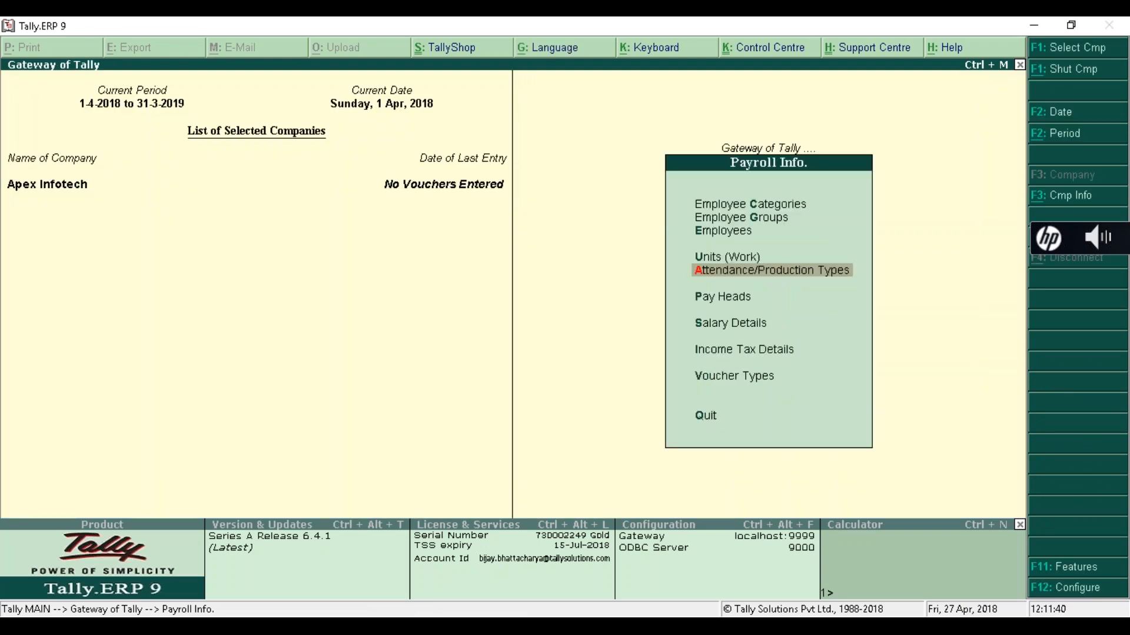
# - Go to Pay Heads and begin creating a new pay head
pyautogui.press('Down')
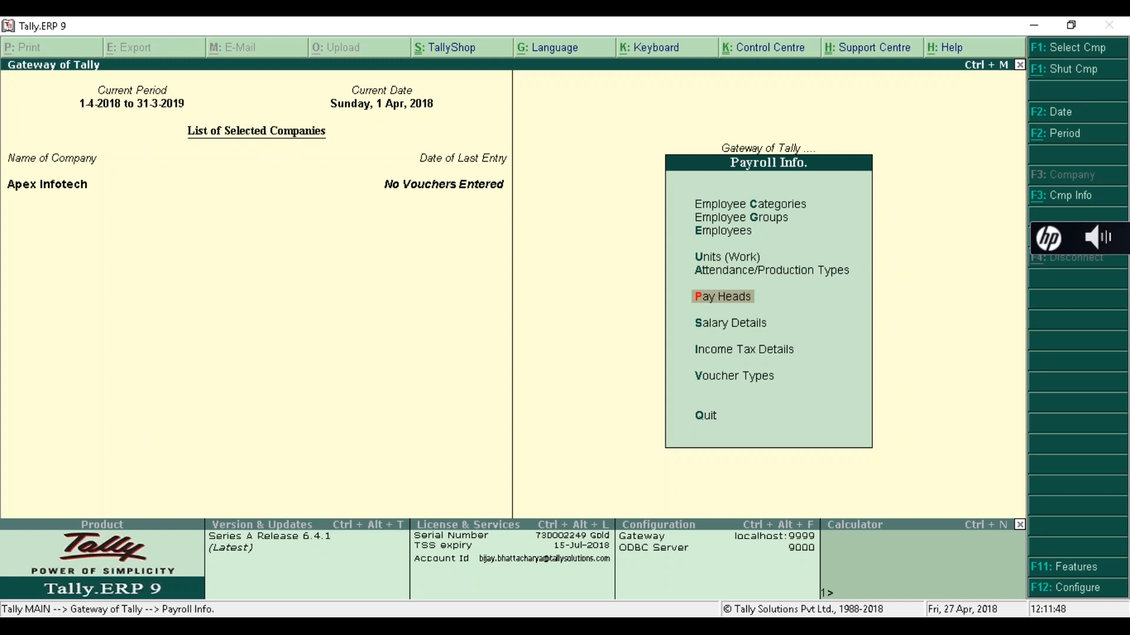
pyautogui.press('Return')
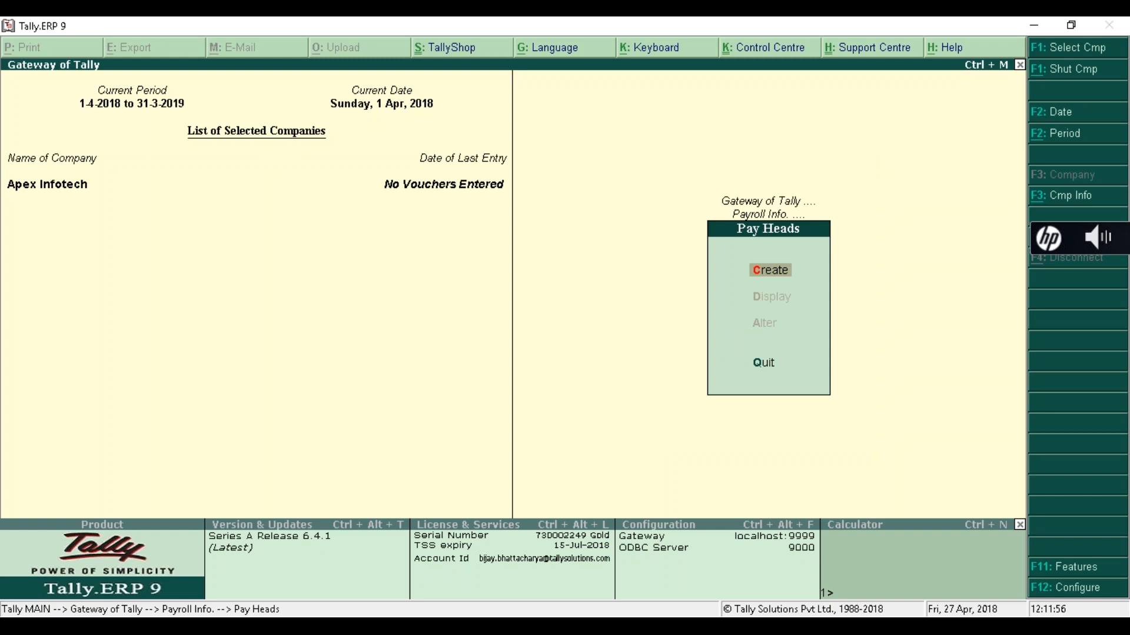
pyautogui.press('Escape')
pyautogui.press('Return')
pyautogui.press('Return')
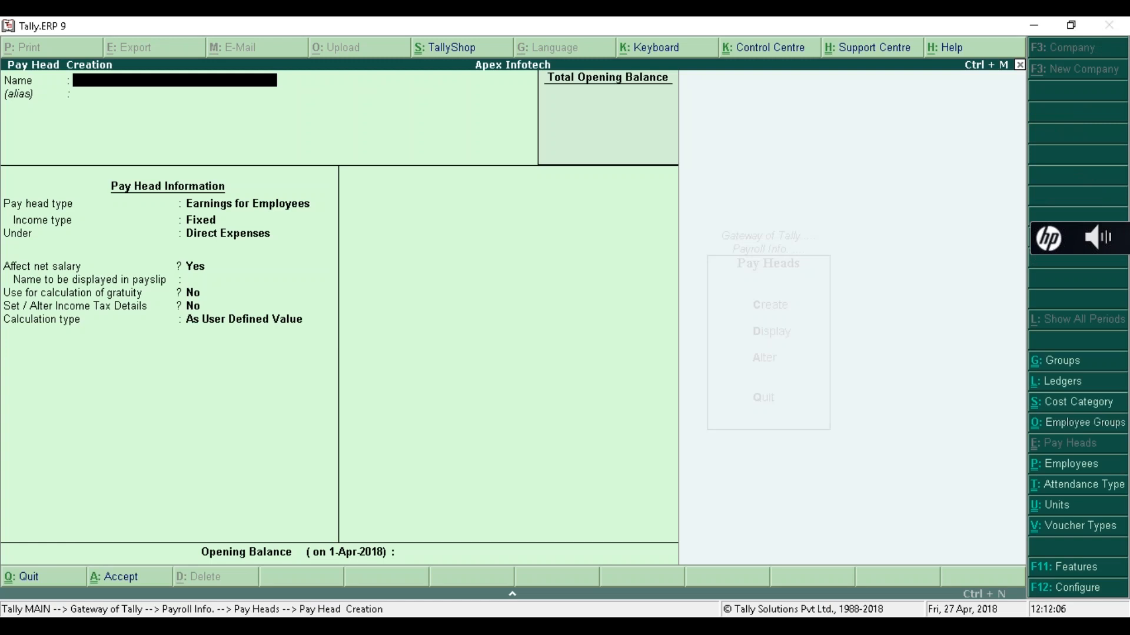
# - Start the pay head Basic as a Fixed Earnings for Employees type
pyautogui.write('Basic')
pyautogui.press('Return')
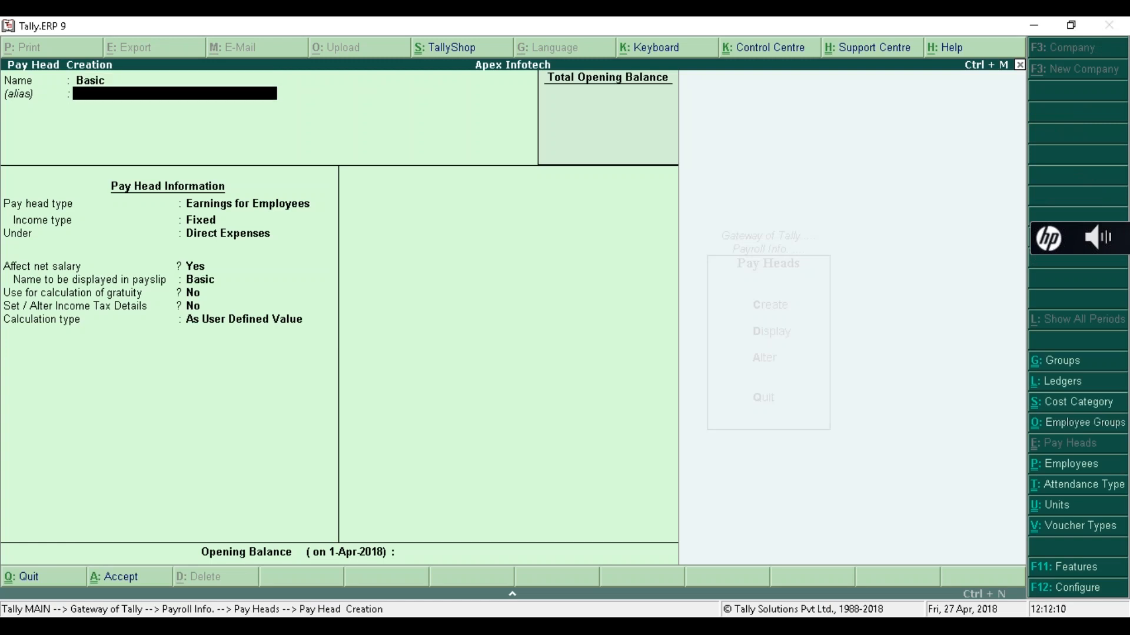
pyautogui.press('Return')
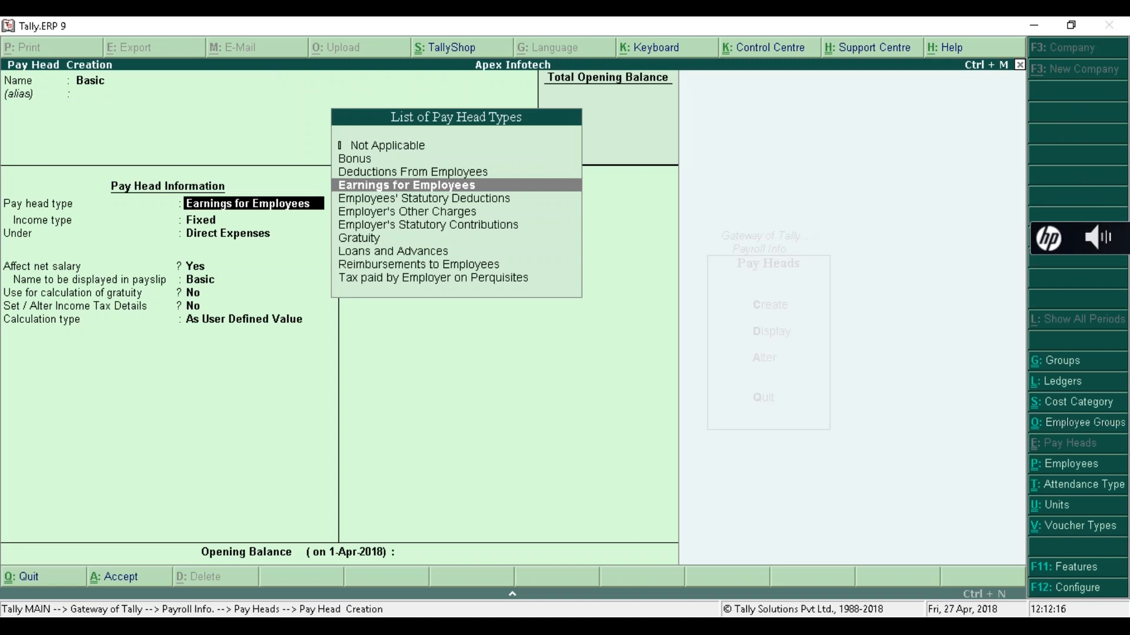
pyautogui.press('Up')
pyautogui.press('Up')
pyautogui.press('Up')
pyautogui.press('Down')
pyautogui.press('Down')
pyautogui.press('Down')
pyautogui.press('Return')
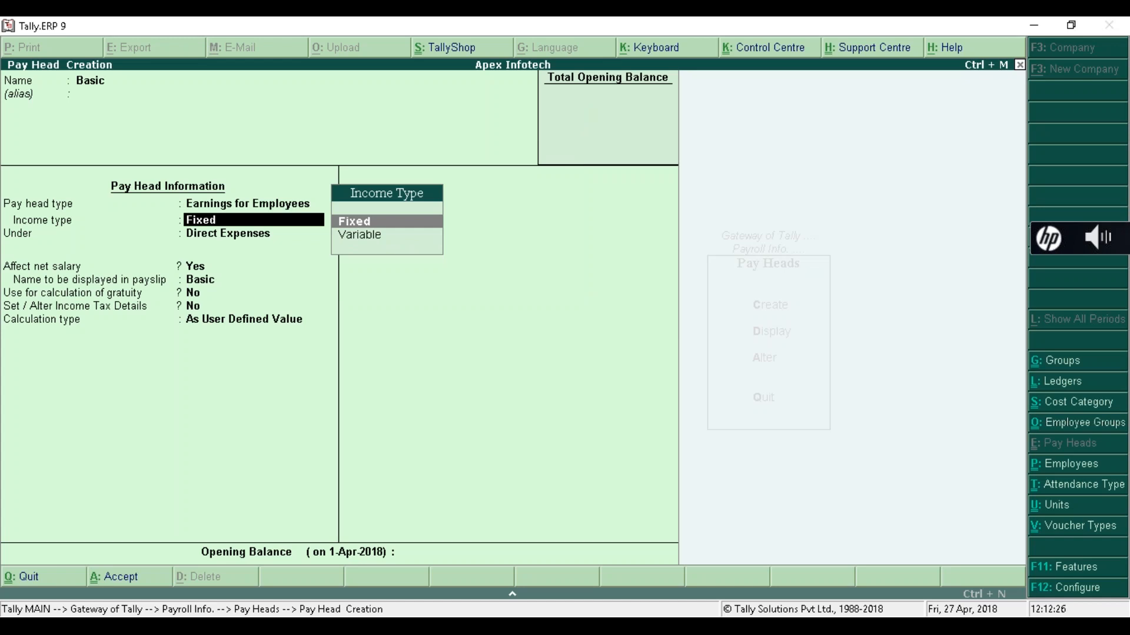
pyautogui.press('Return')
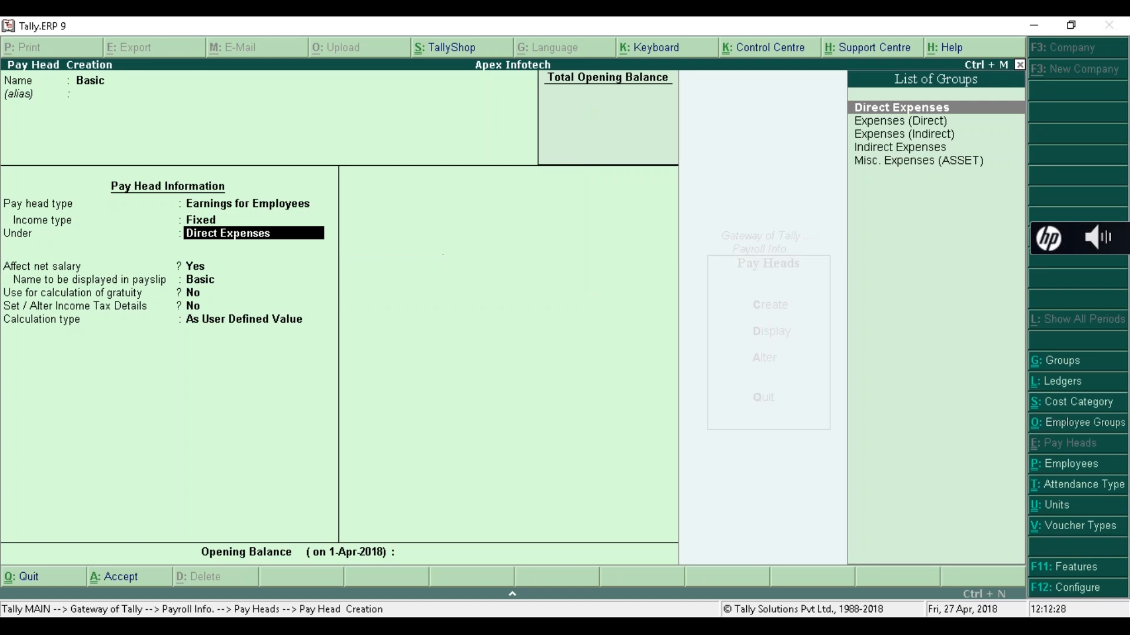
pyautogui.press('Down')
pyautogui.press('Down')
pyautogui.press('Down')
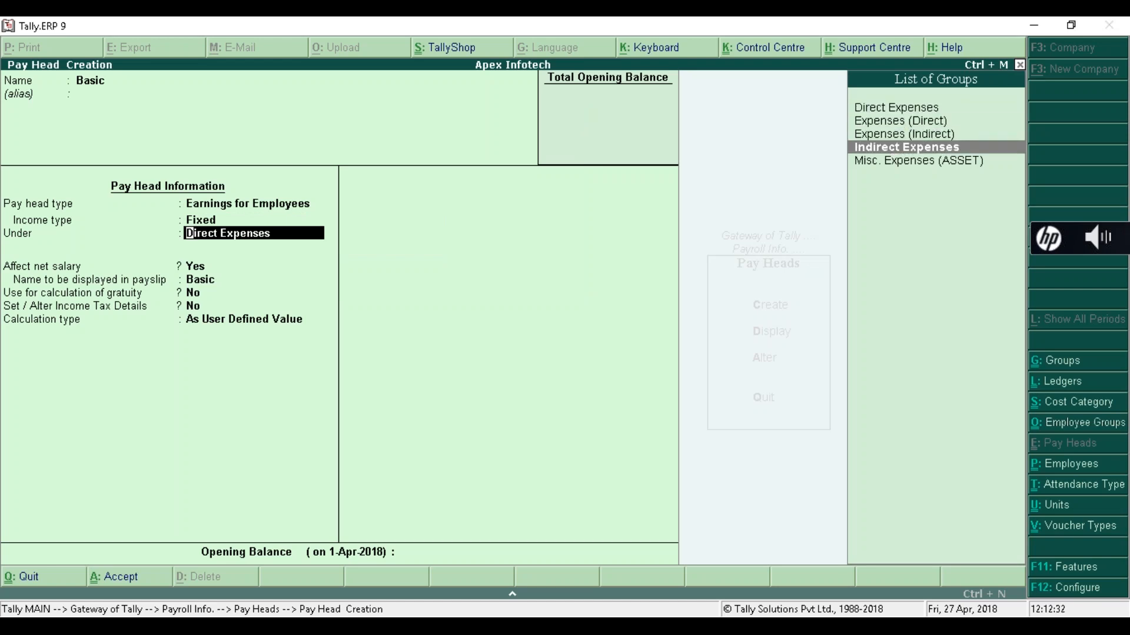
# - Rename it Basic Pay, group it under Indirect Expenses, and enable gratuity calculation
pyautogui.press('BackSpace')
pyautogui.press('BackSpace')
pyautogui.press('BackSpace')
pyautogui.press('BackSpace')
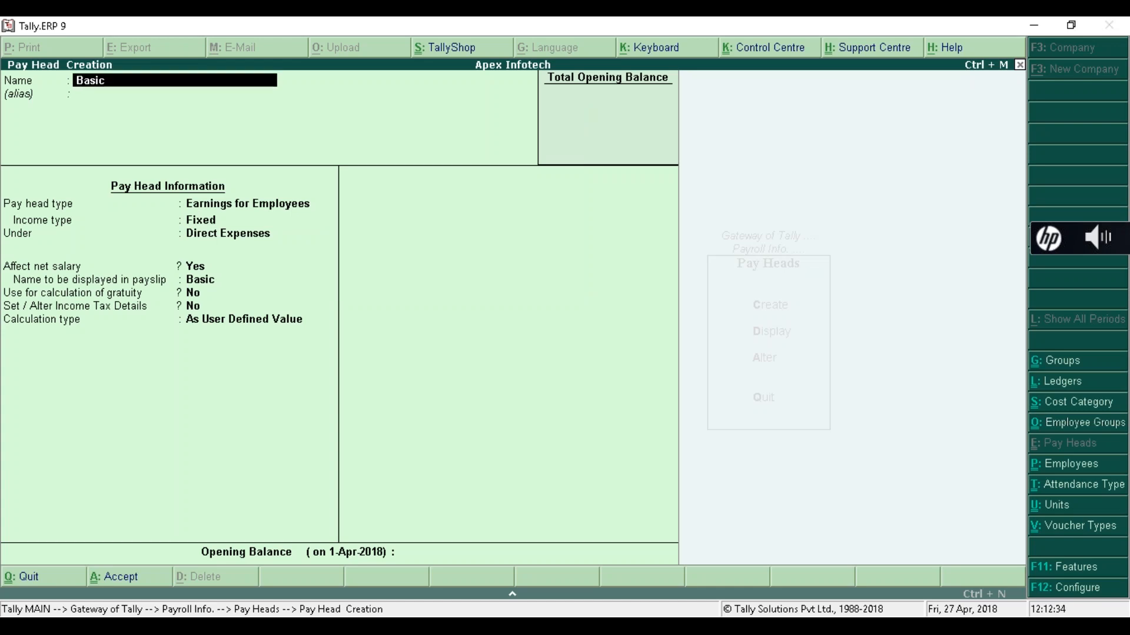
pyautogui.write('Pay')
pyautogui.press('Return')
pyautogui.press('Return')
pyautogui.press('Return')
pyautogui.press('Return')
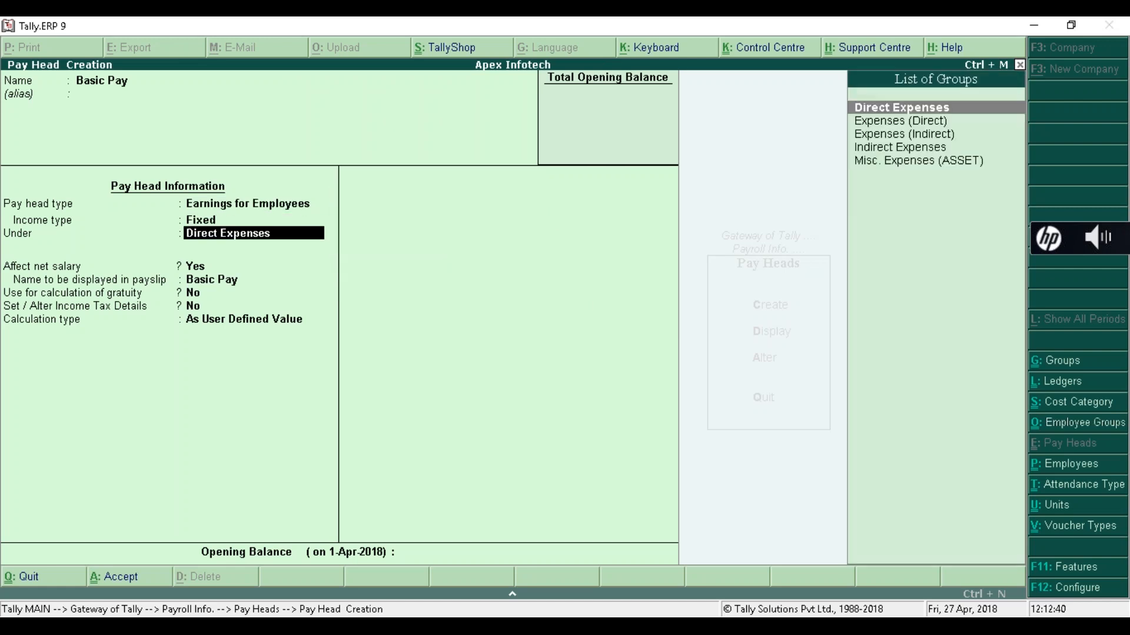
pyautogui.press('Down')
pyautogui.press('Down')
pyautogui.press('Down')
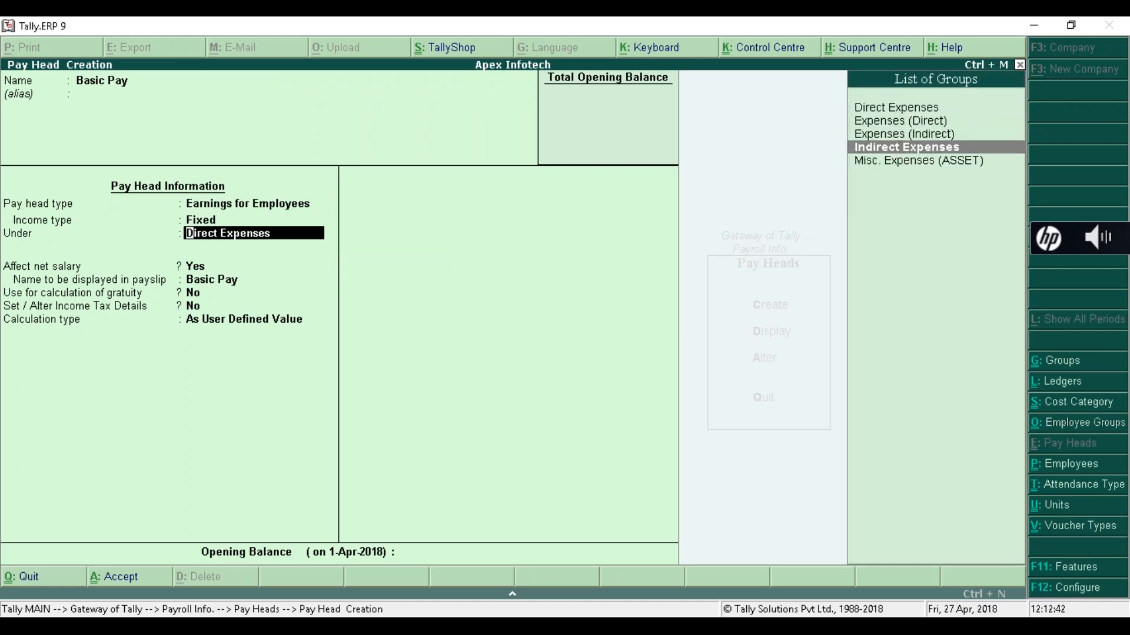
pyautogui.press('Return')
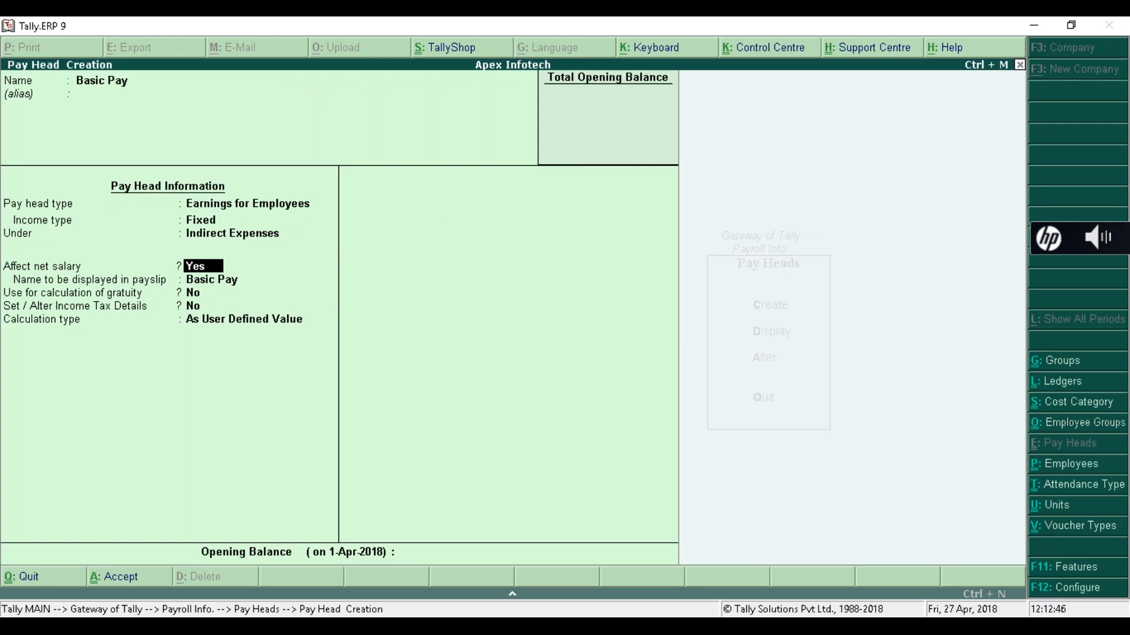
pyautogui.press('Return')
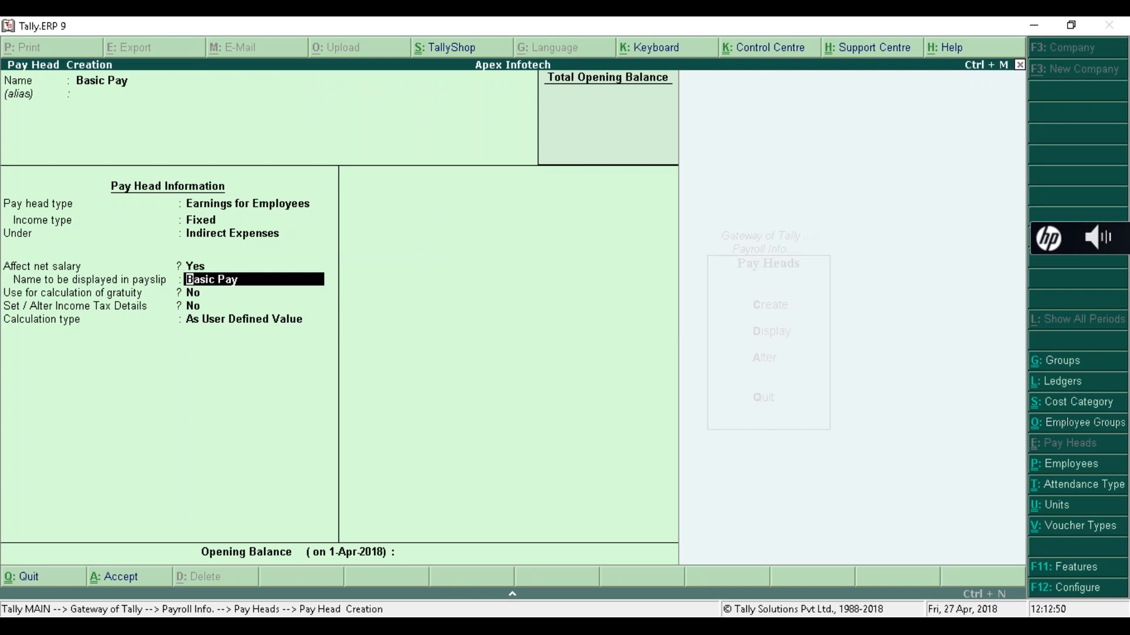
pyautogui.press('Return')
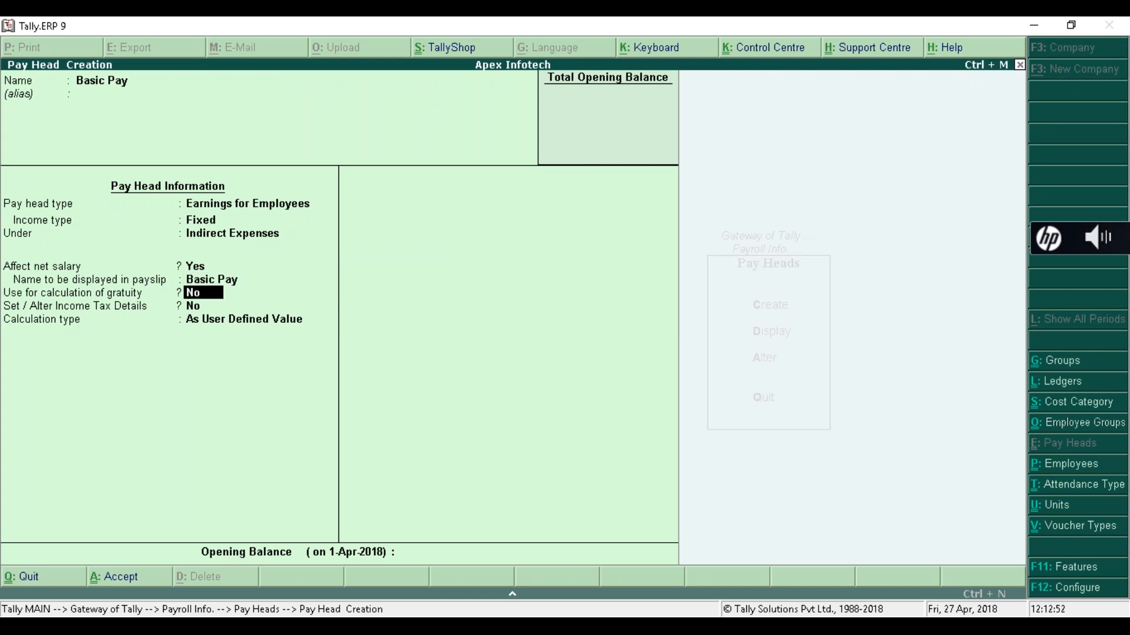
pyautogui.write('y')
pyautogui.press('Return')
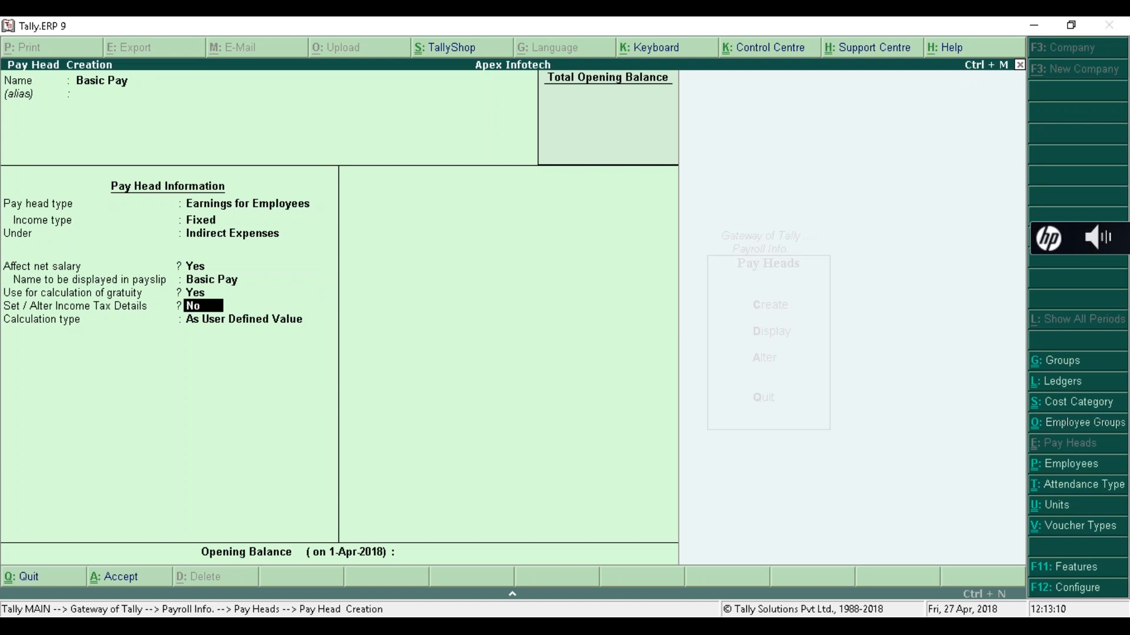
pyautogui.press('Return')
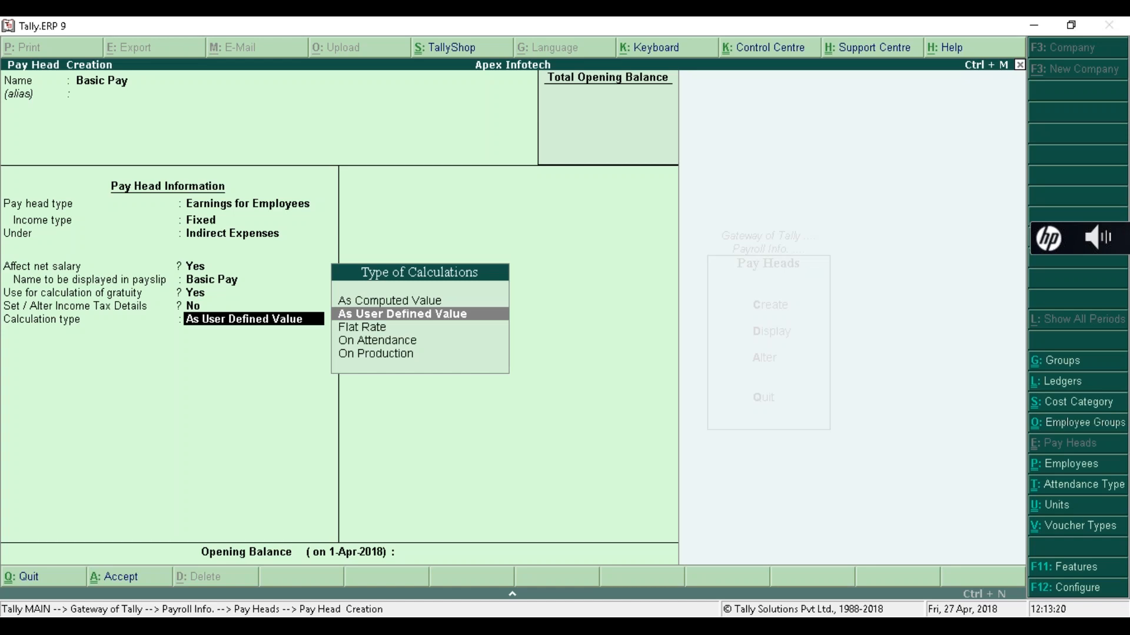
# - Calculate Basic Pay On Attendance: Present, Months, User Defined 30 days, rounding Not Applicable
pyautogui.press('Down')
pyautogui.press('Down')
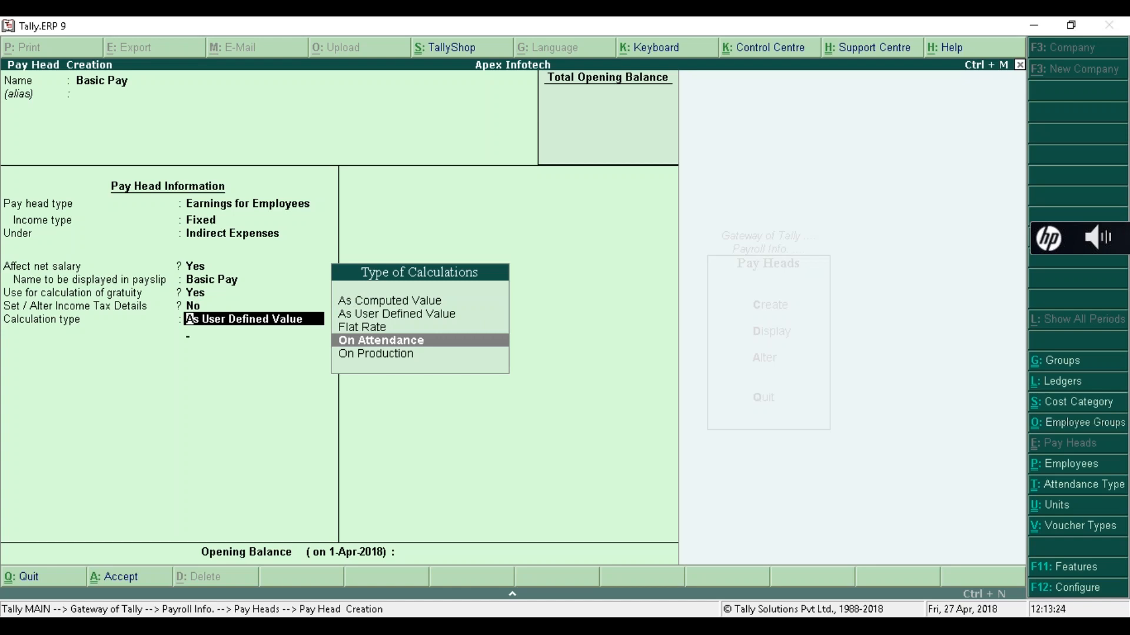
pyautogui.press('Return')
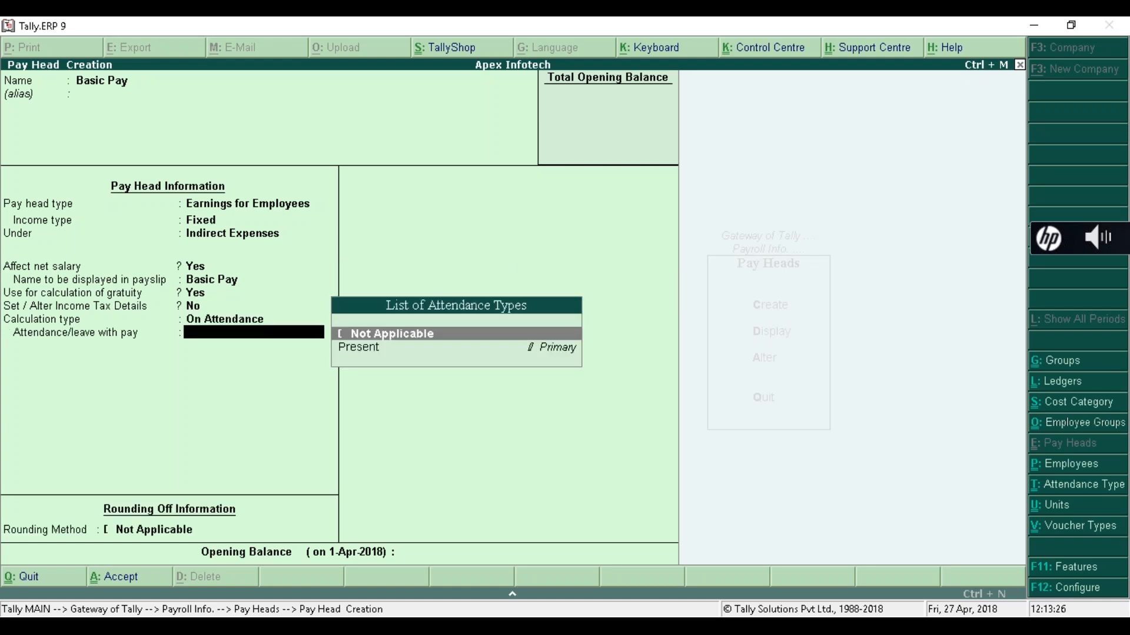
pyautogui.press('Down')
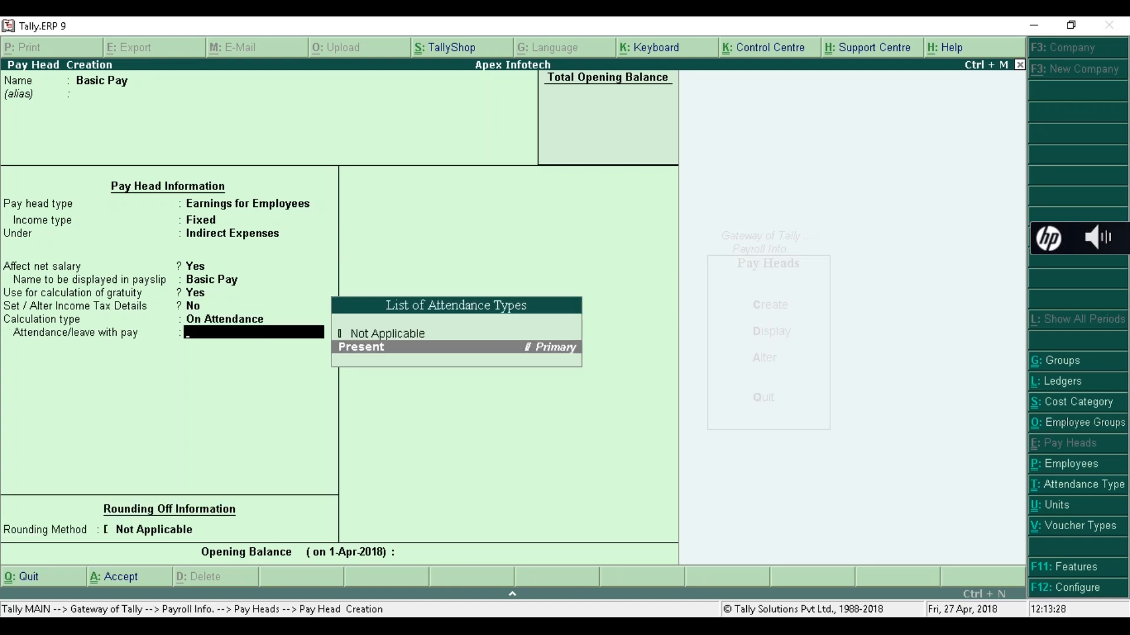
pyautogui.press('Return')
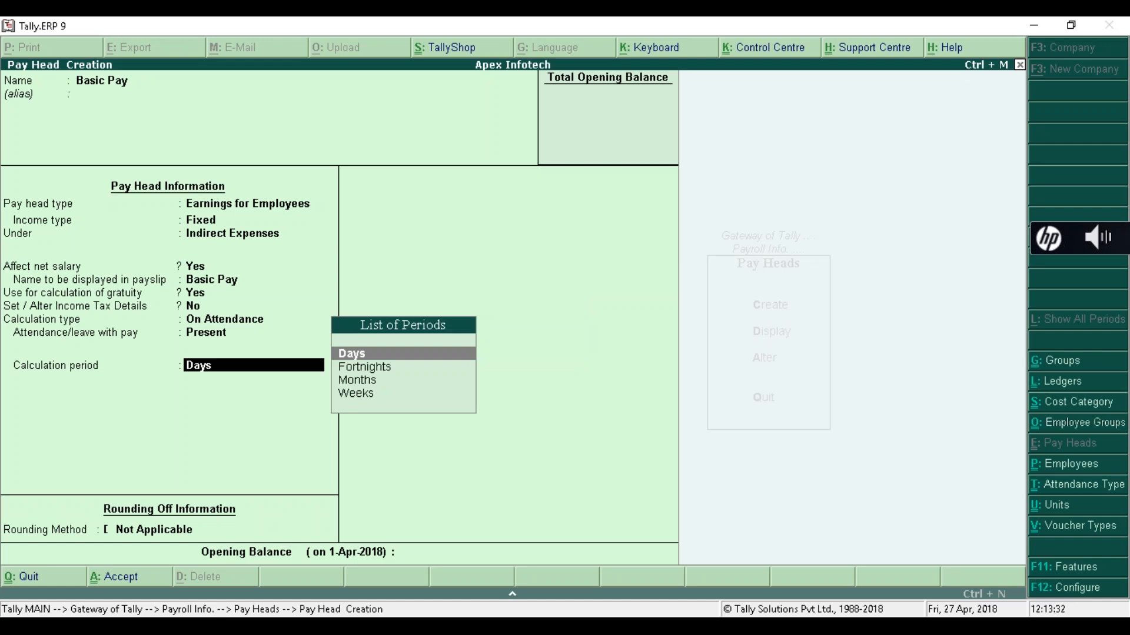
pyautogui.press('Down')
pyautogui.press('Down')
pyautogui.press('Return')
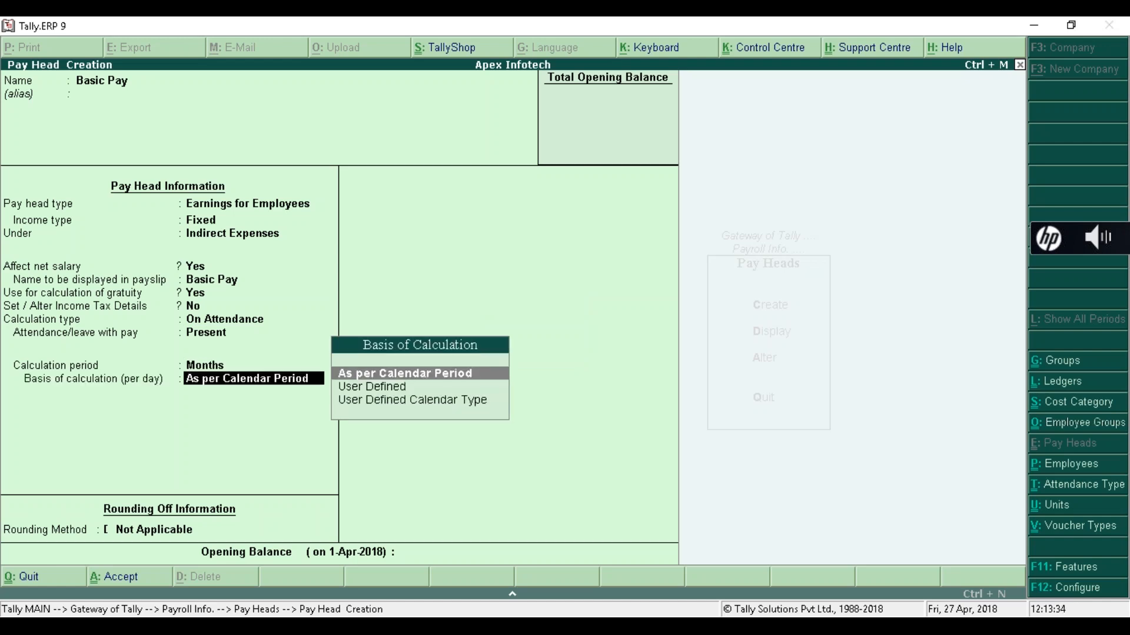
pyautogui.press('Down')
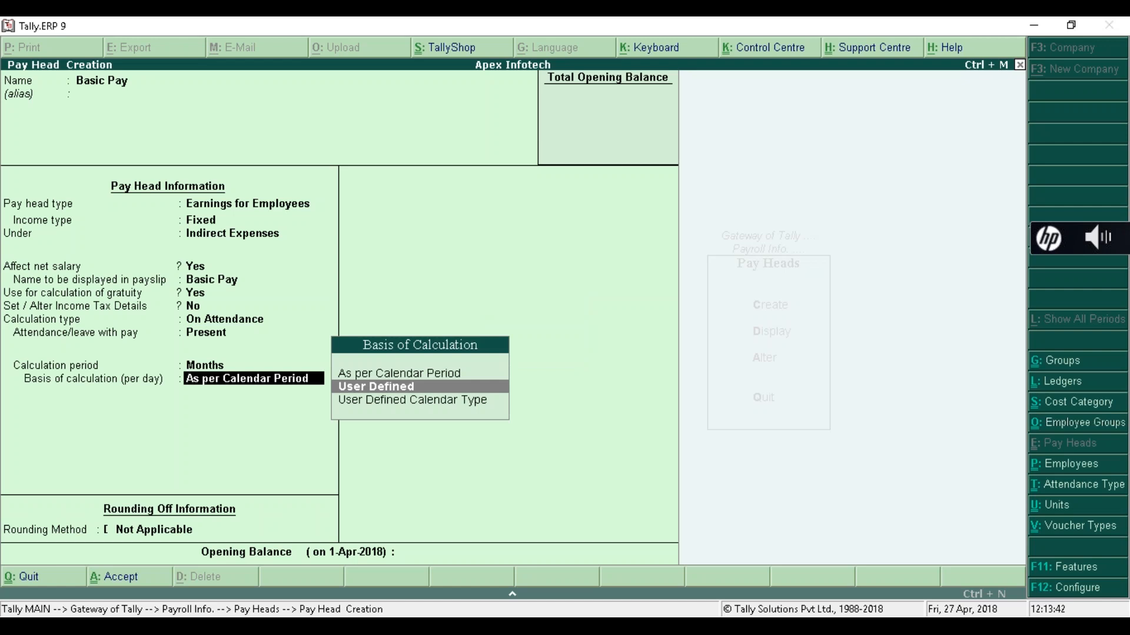
pyautogui.press('Return')
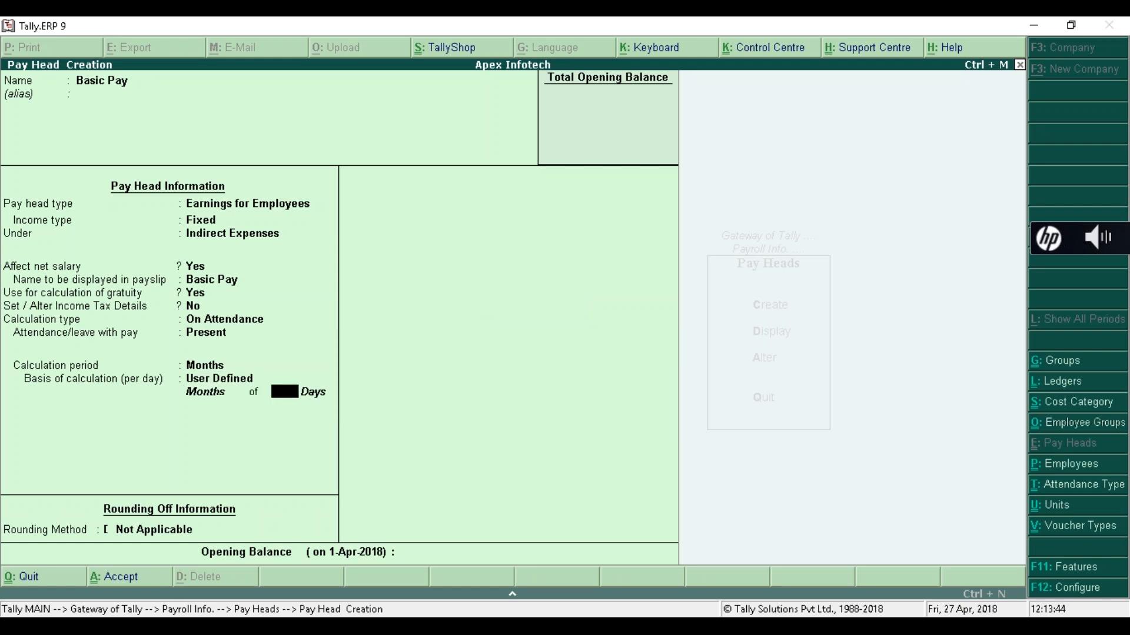
pyautogui.write('30')
pyautogui.press('Return')
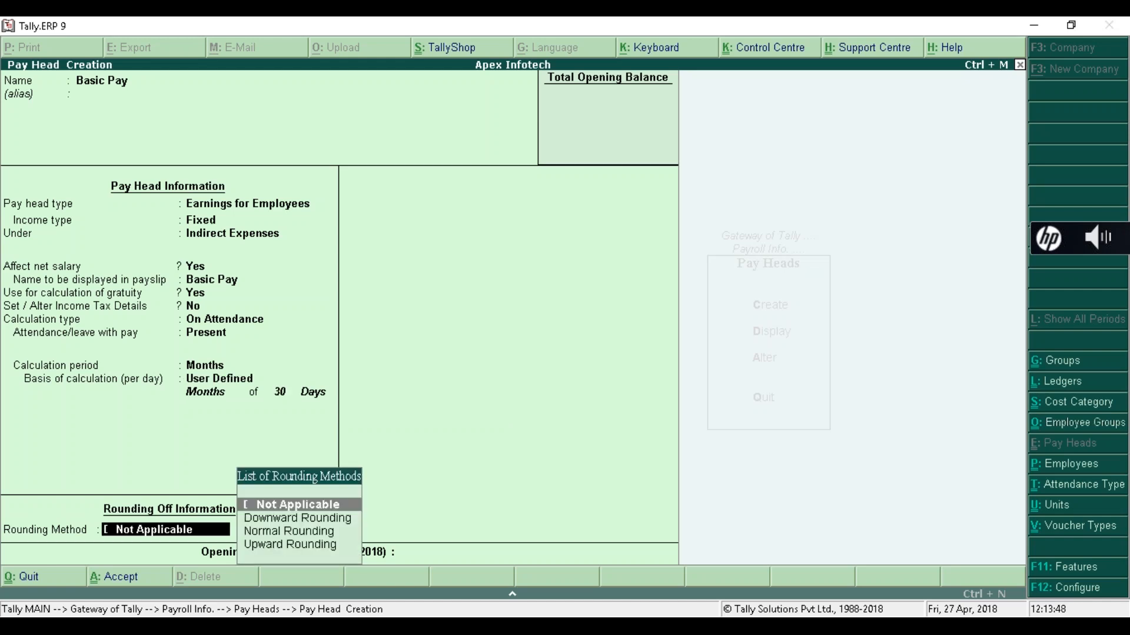
pyautogui.press('Return')
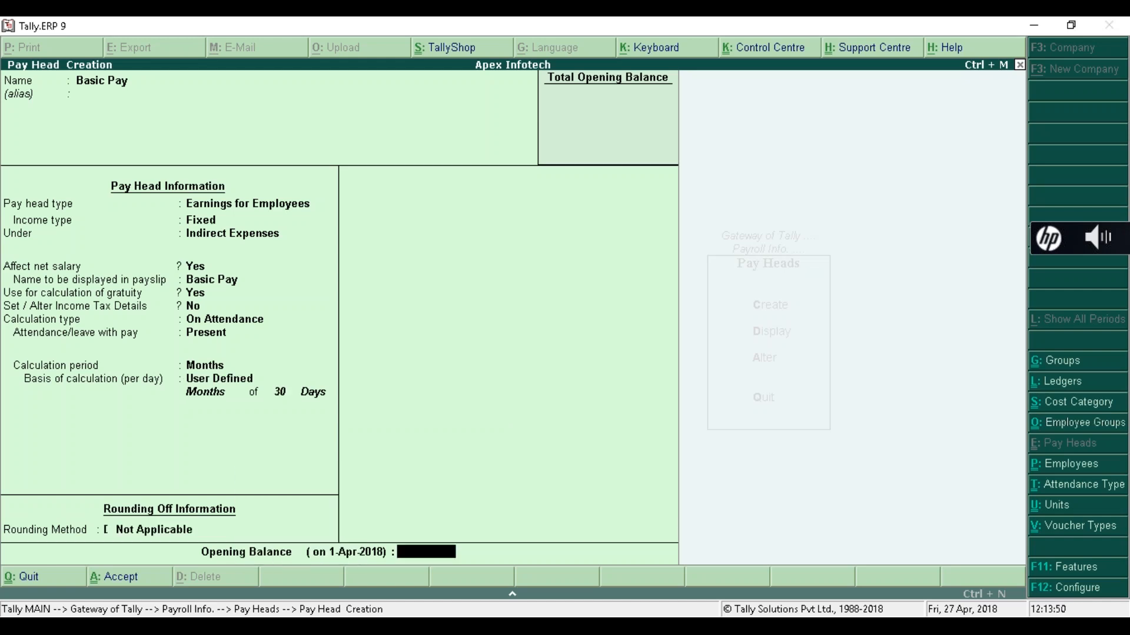
pyautogui.press('Return')
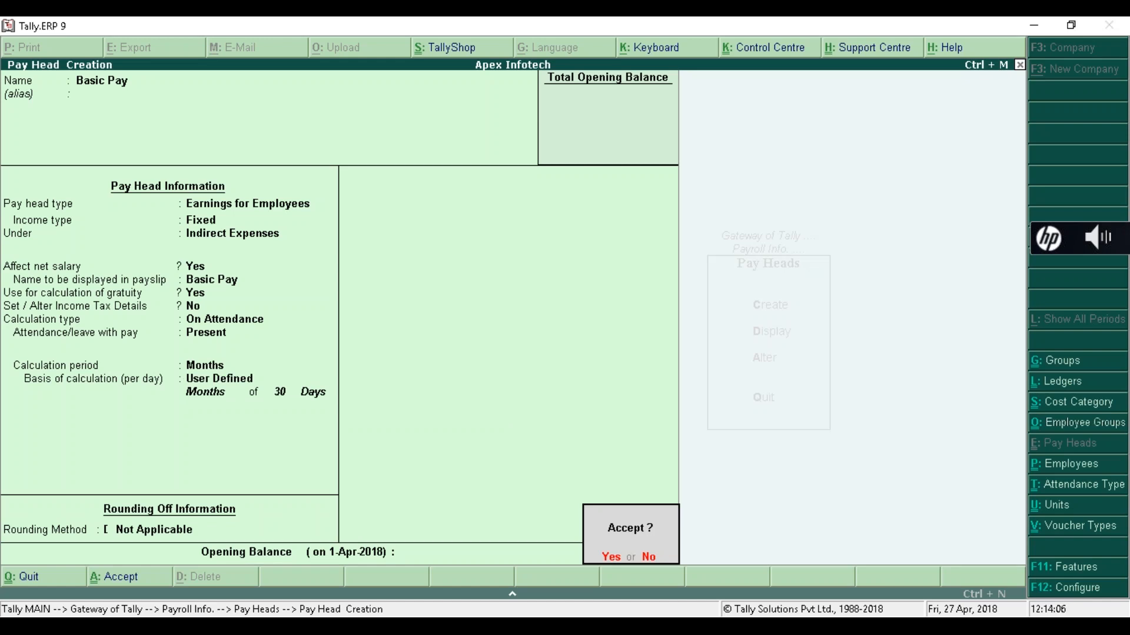
pyautogui.press('n')
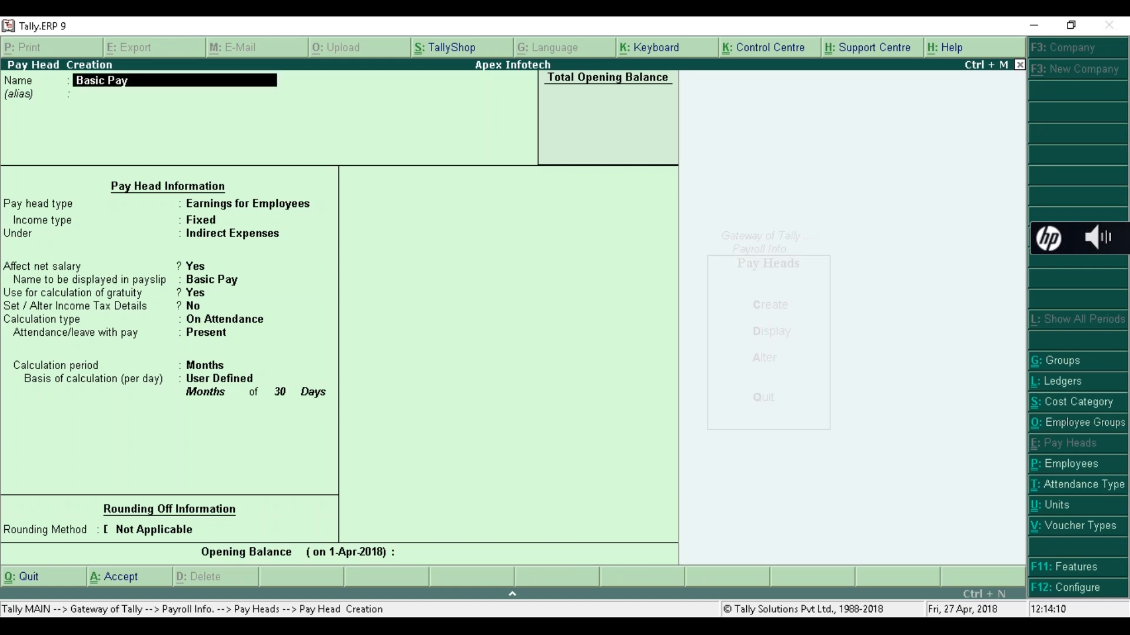
# - Recheck every Basic Pay field unchanged, keeping User Defined 30 days and no rounding, up to saving
pyautogui.press('Return')
pyautogui.press('Return')
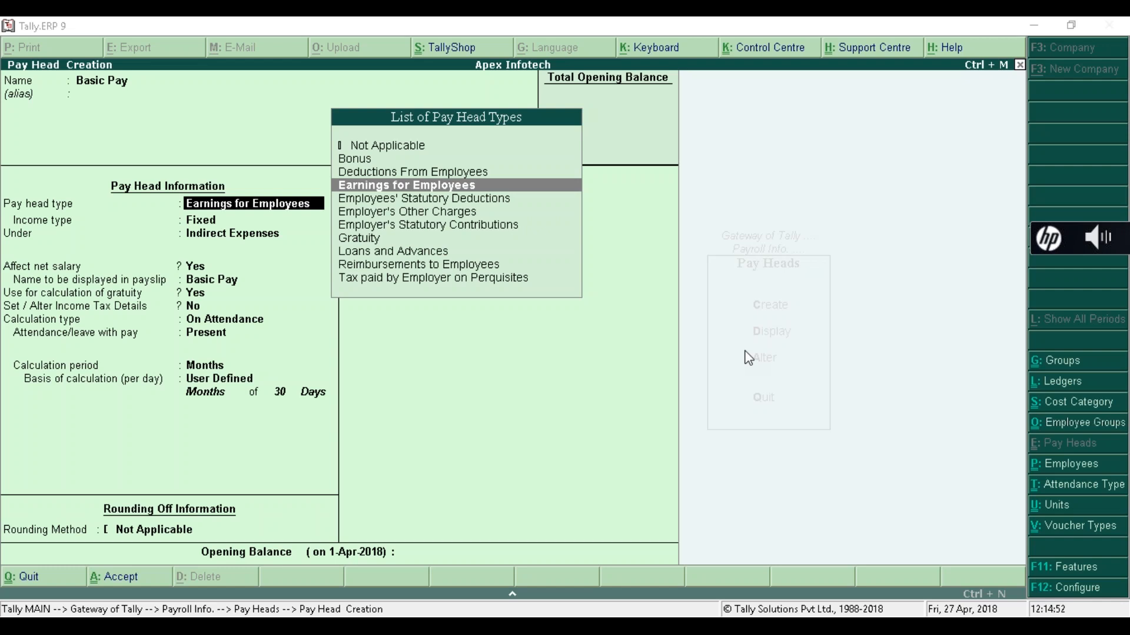
pyautogui.press('Return')
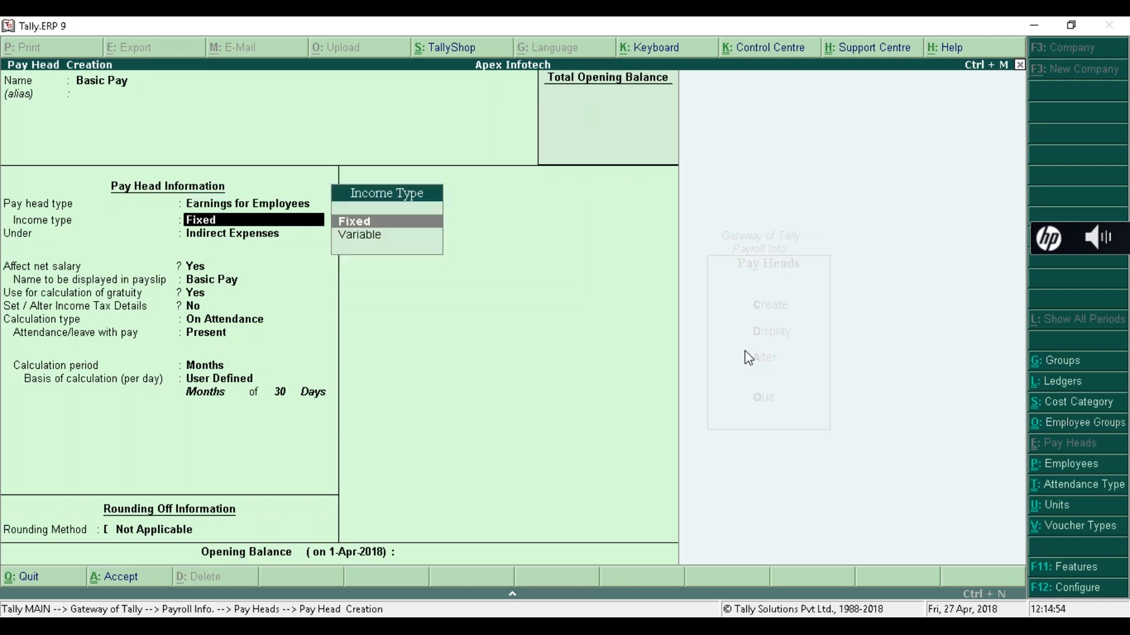
pyautogui.press('Return')
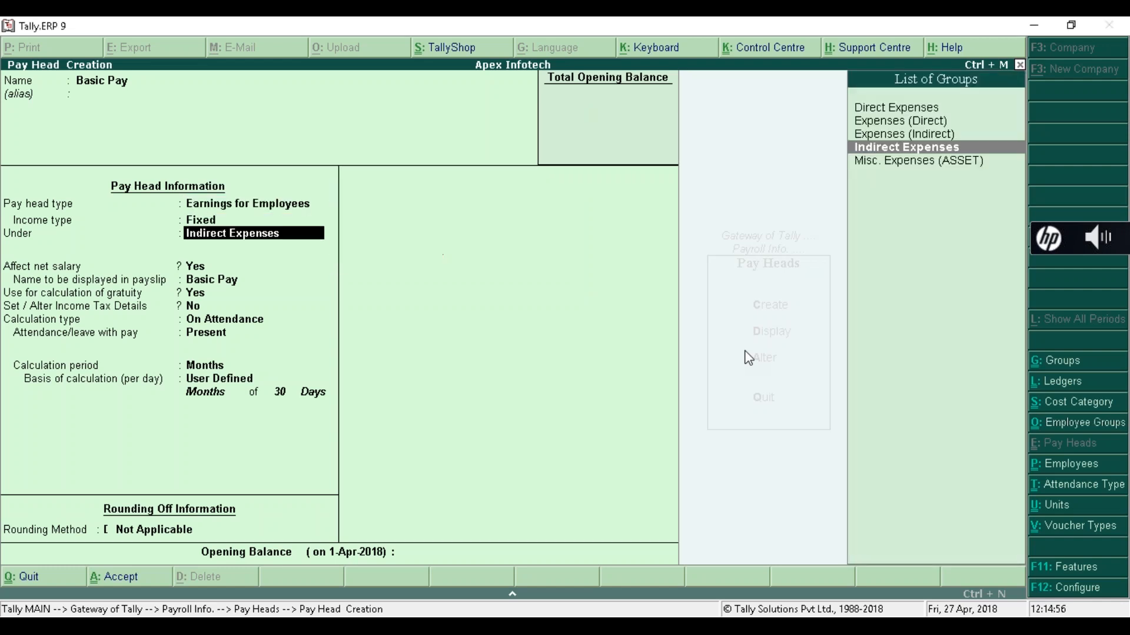
pyautogui.press('Return')
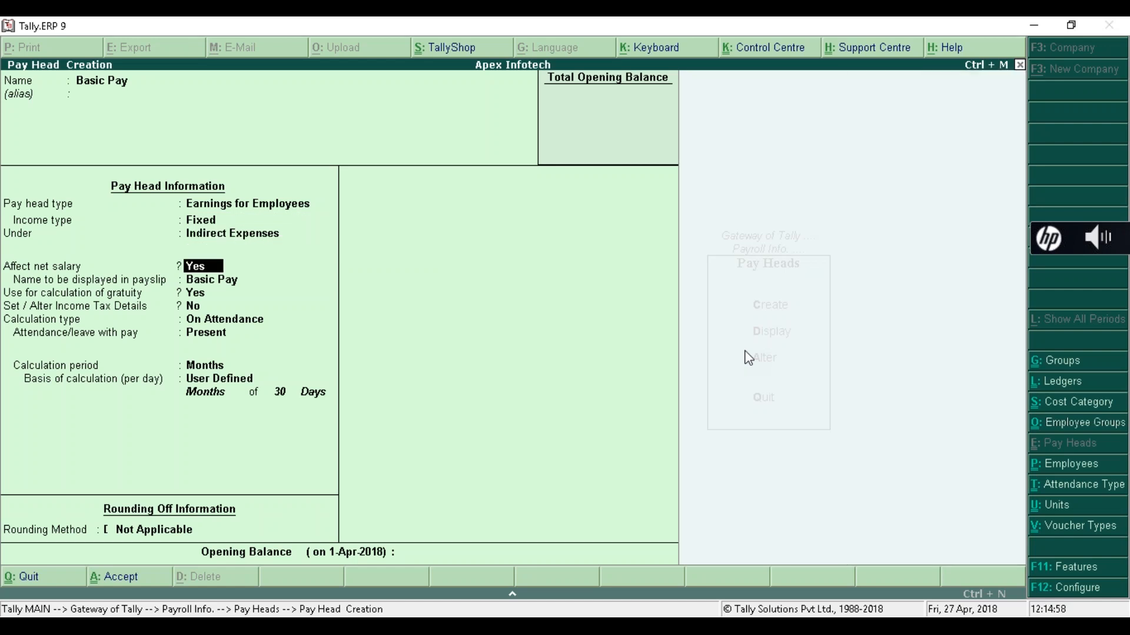
pyautogui.press('Return')
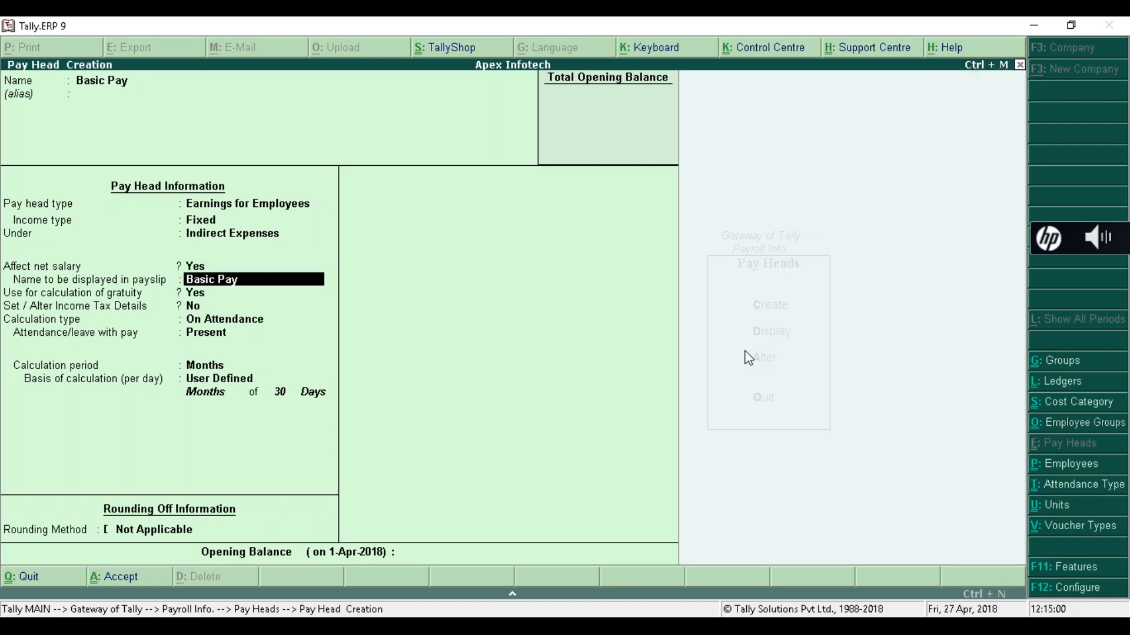
pyautogui.press('Return')
pyautogui.press('Return')
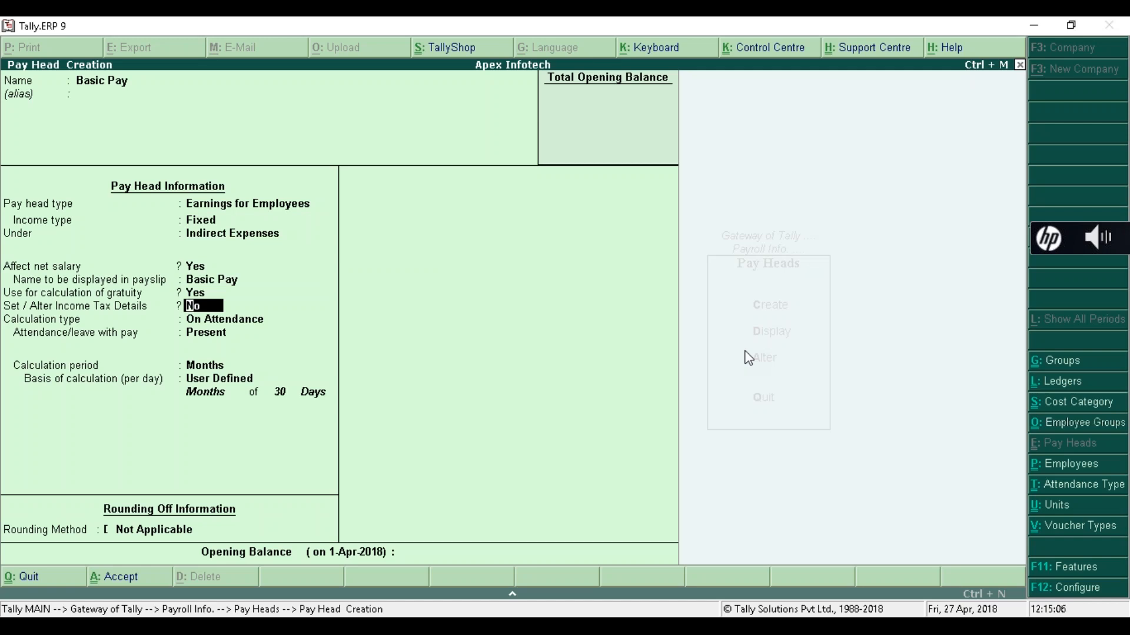
pyautogui.press('Return')
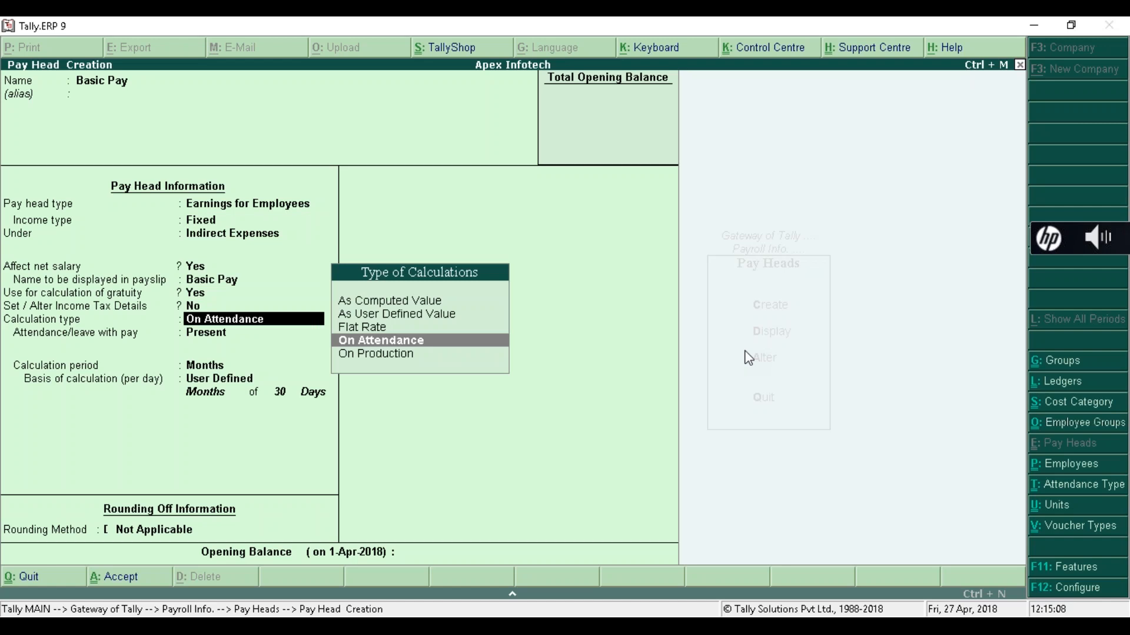
pyautogui.press('Return')
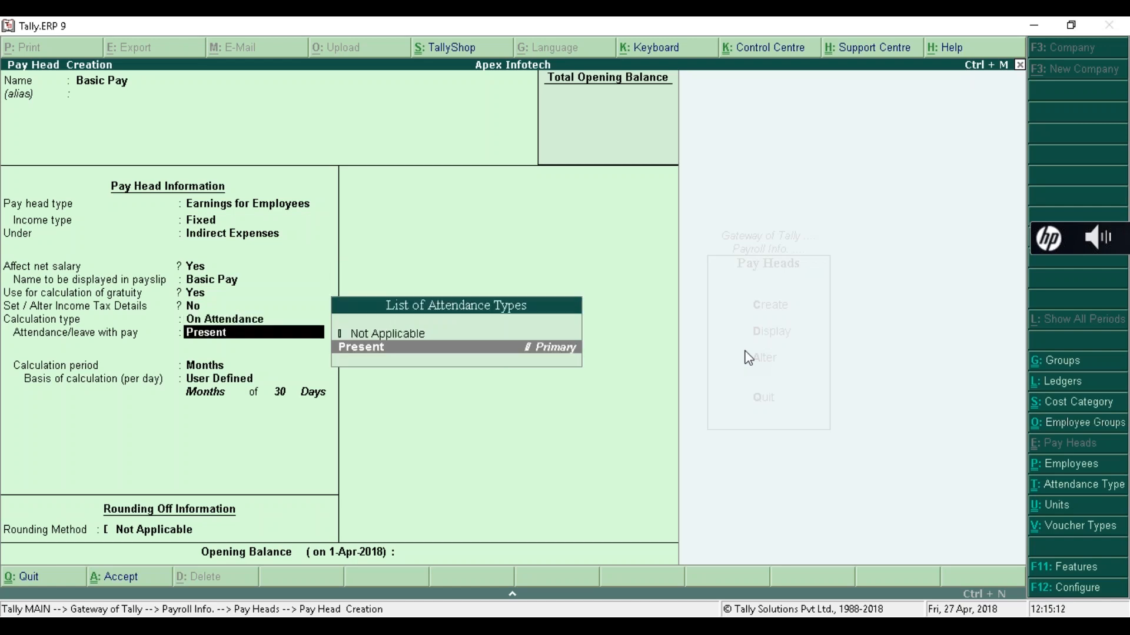
pyautogui.press('Return')
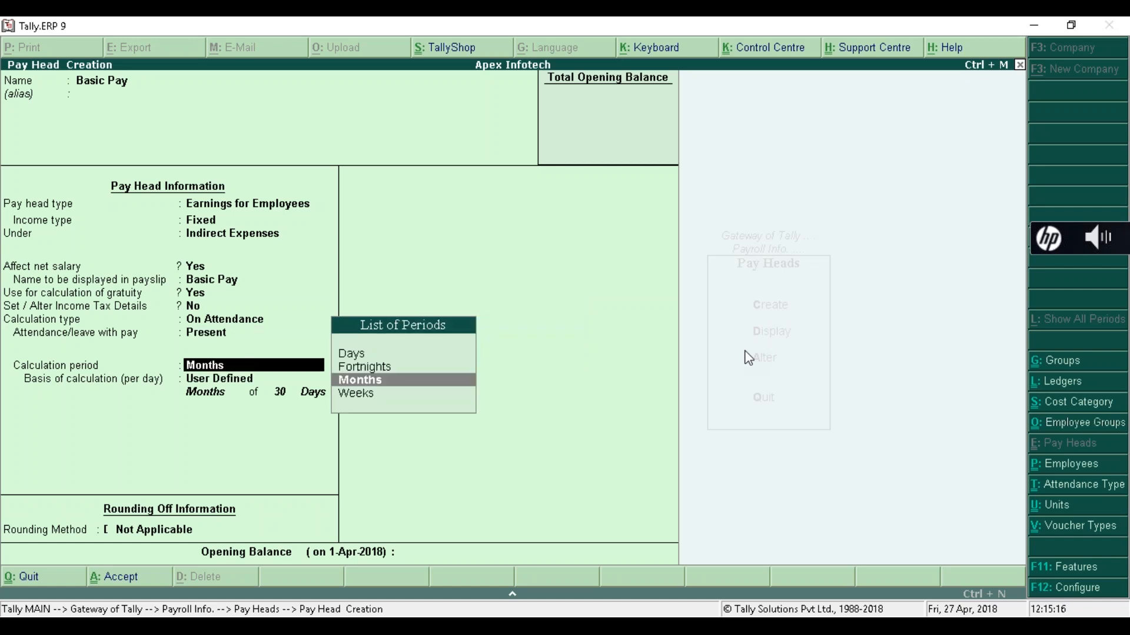
pyautogui.press('Return')
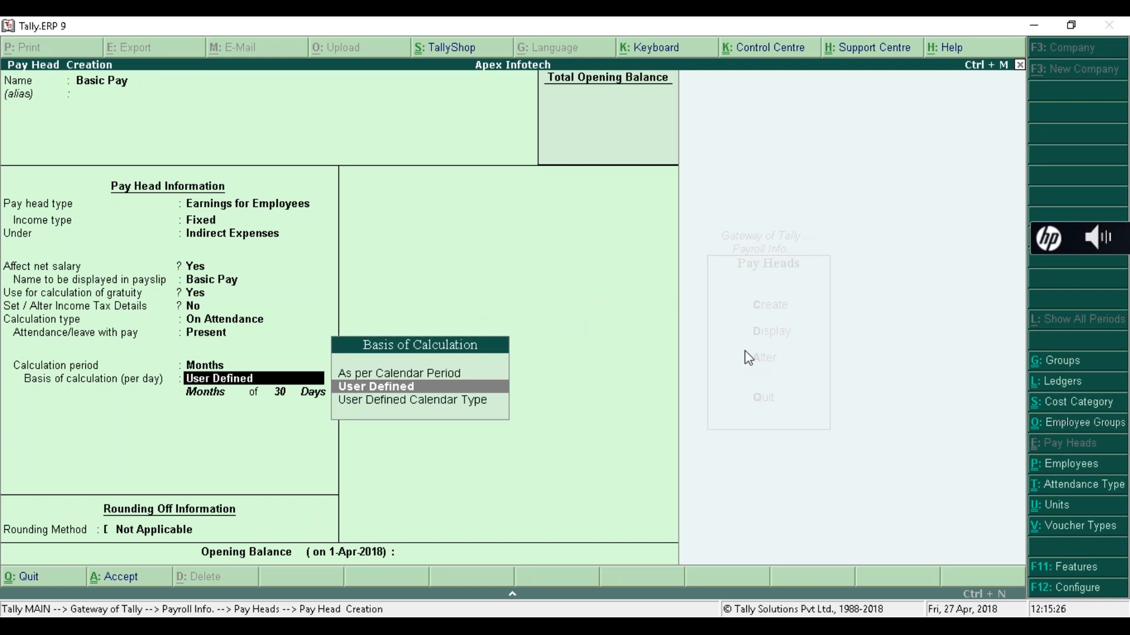
pyautogui.press('Return')
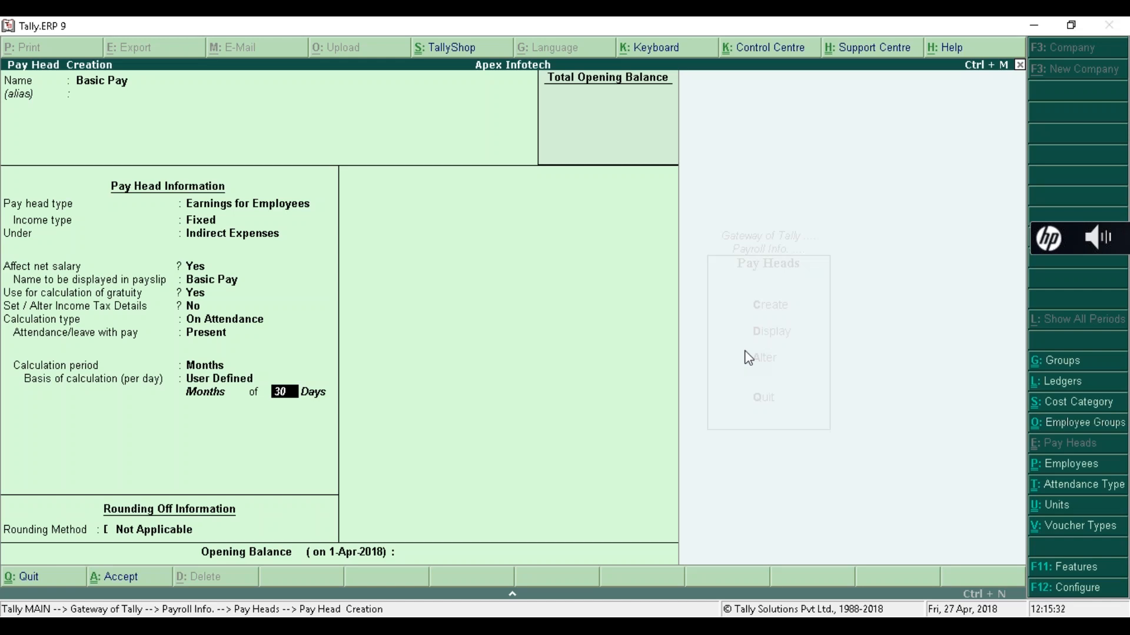
pyautogui.press('Return')
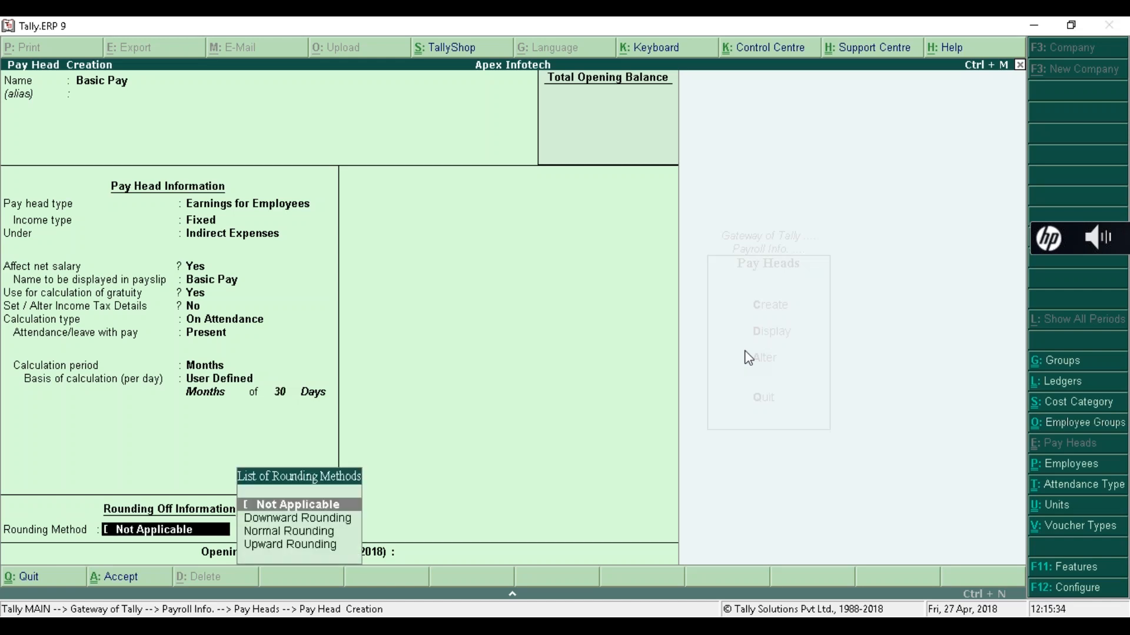
pyautogui.press('Return')
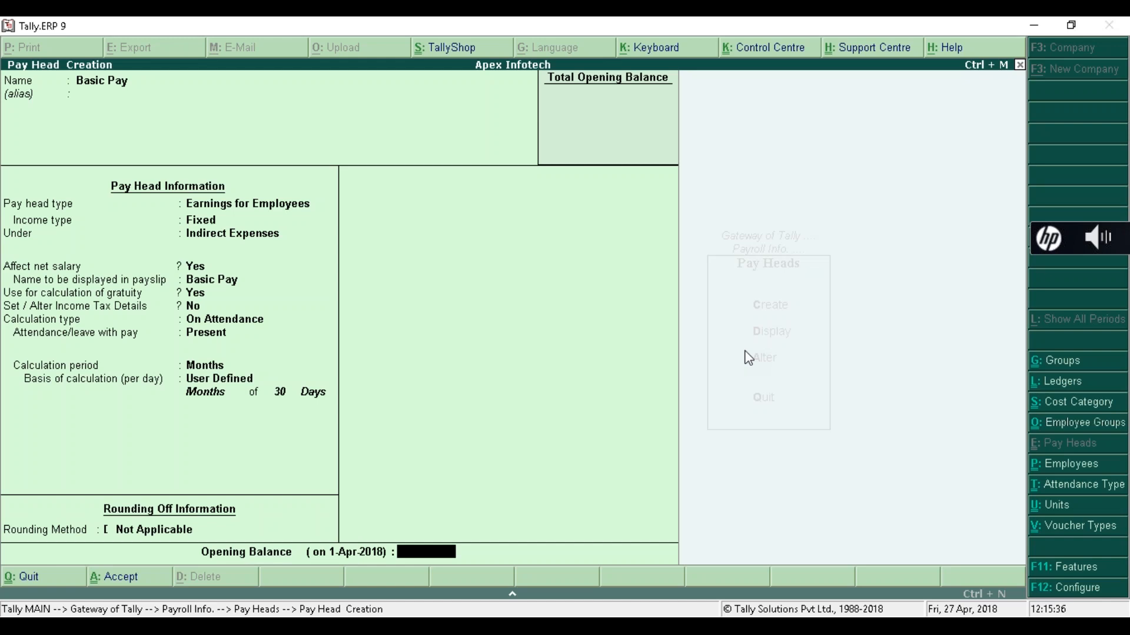
pyautogui.press('Return')
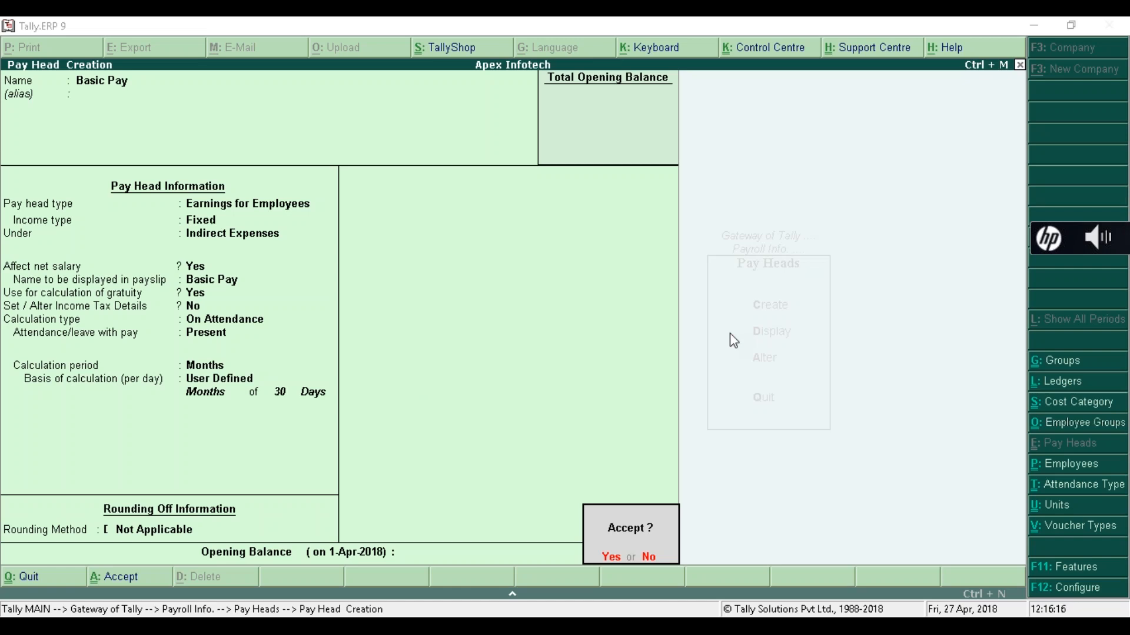
# - Keep Months but switch Basic Pay's per-day basis to As per Calendar Period
pyautogui.press('n')
pyautogui.press('Return')
pyautogui.press('Return')
pyautogui.press('Return')
pyautogui.press('Return')
pyautogui.press('Return')
pyautogui.press('Return')
pyautogui.press('Return')
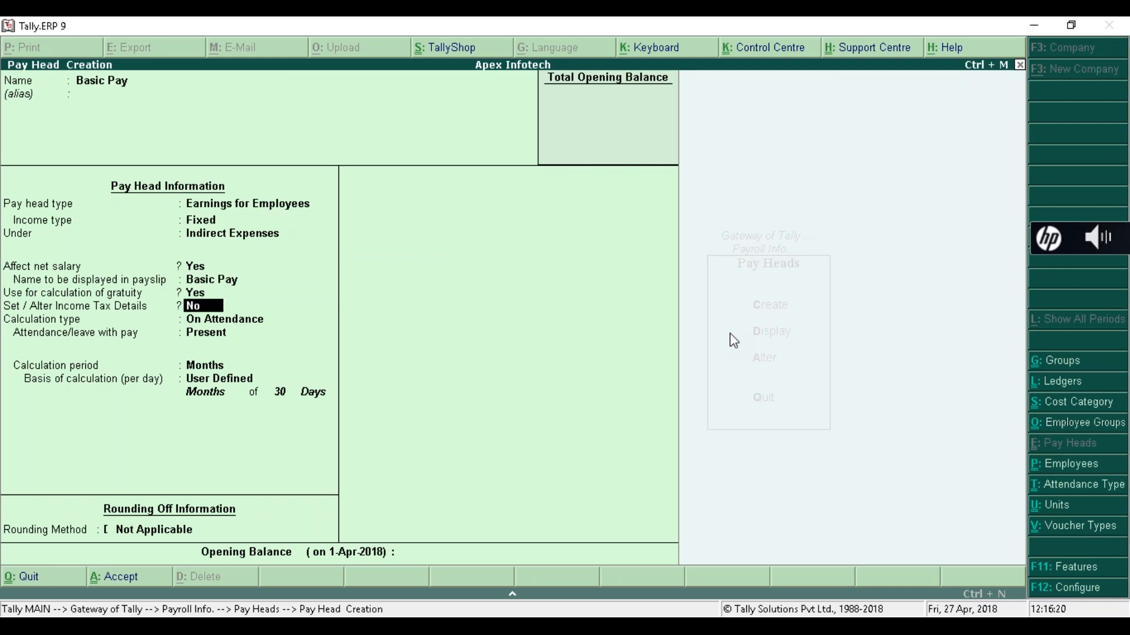
pyautogui.press('Return')
pyautogui.press('Return')
pyautogui.press('Return')
pyautogui.press('Return')
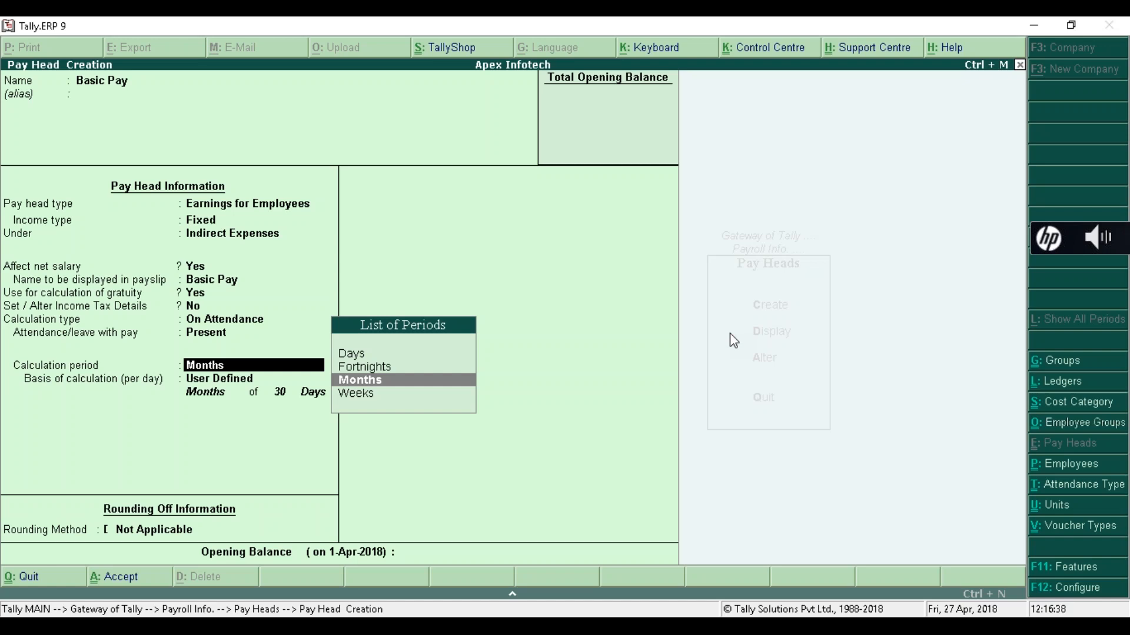
pyautogui.press('Return')
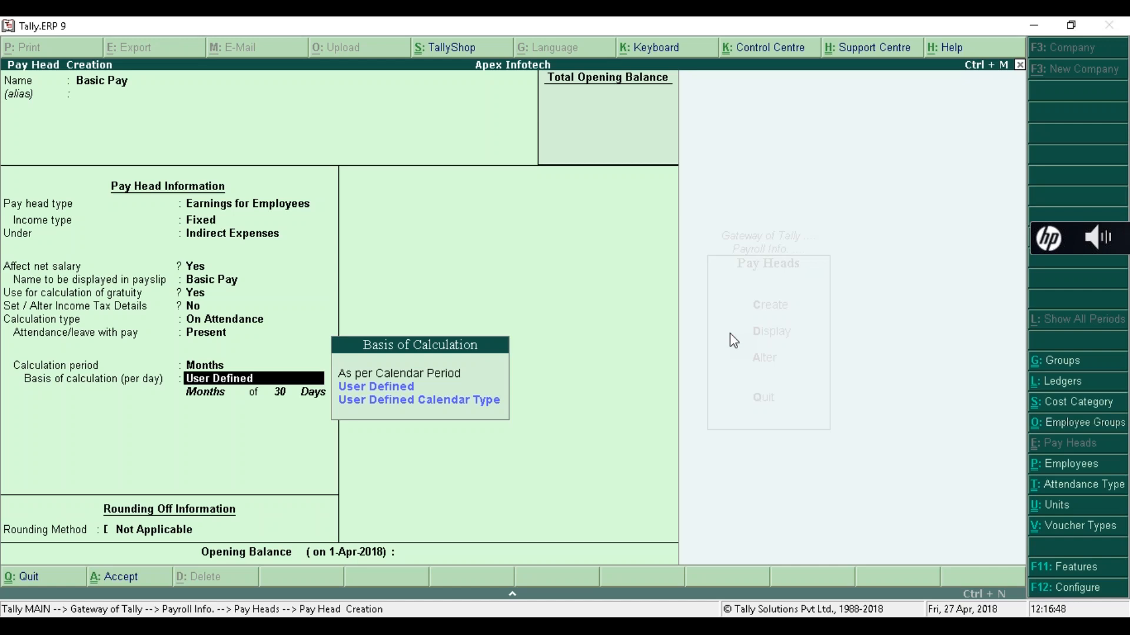
pyautogui.press('Up')
pyautogui.press('Up')
pyautogui.press('Up')
pyautogui.press('Return')
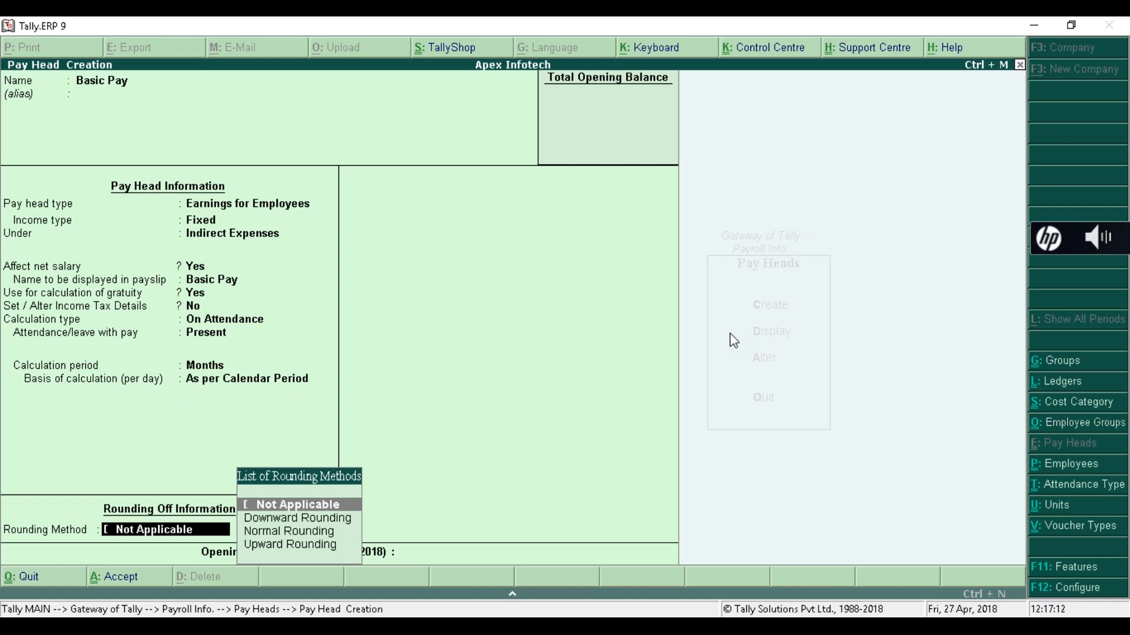
# - After trying the calendar-type alternatives, settle Basic Pay's per-day basis on User Defined
pyautogui.press('BackSpace')
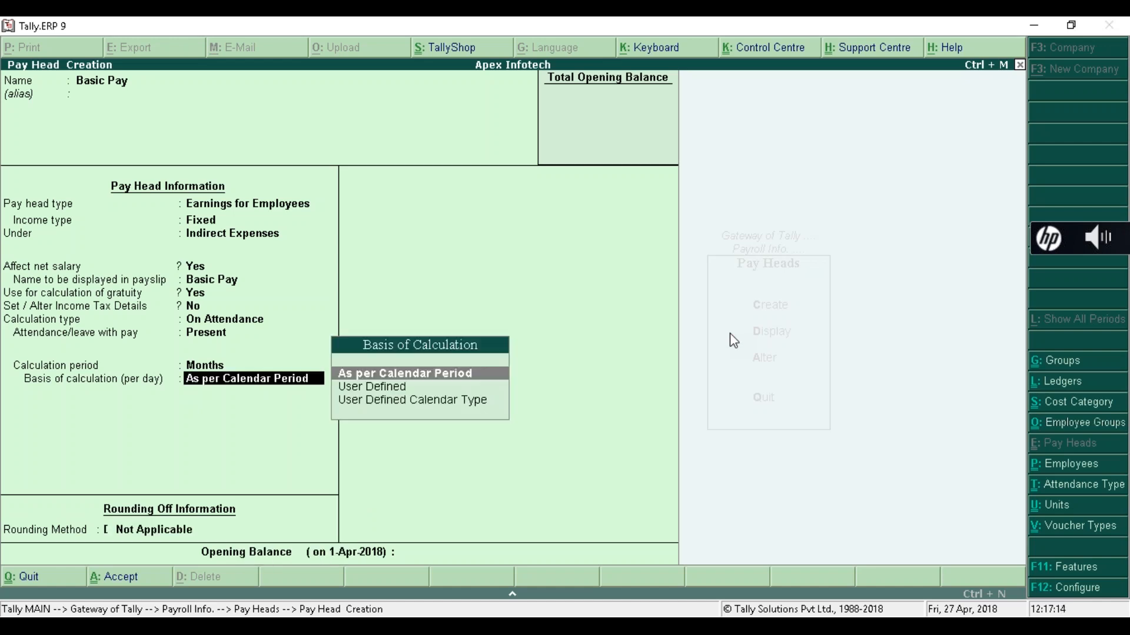
pyautogui.press('Down')
pyautogui.press('Return')
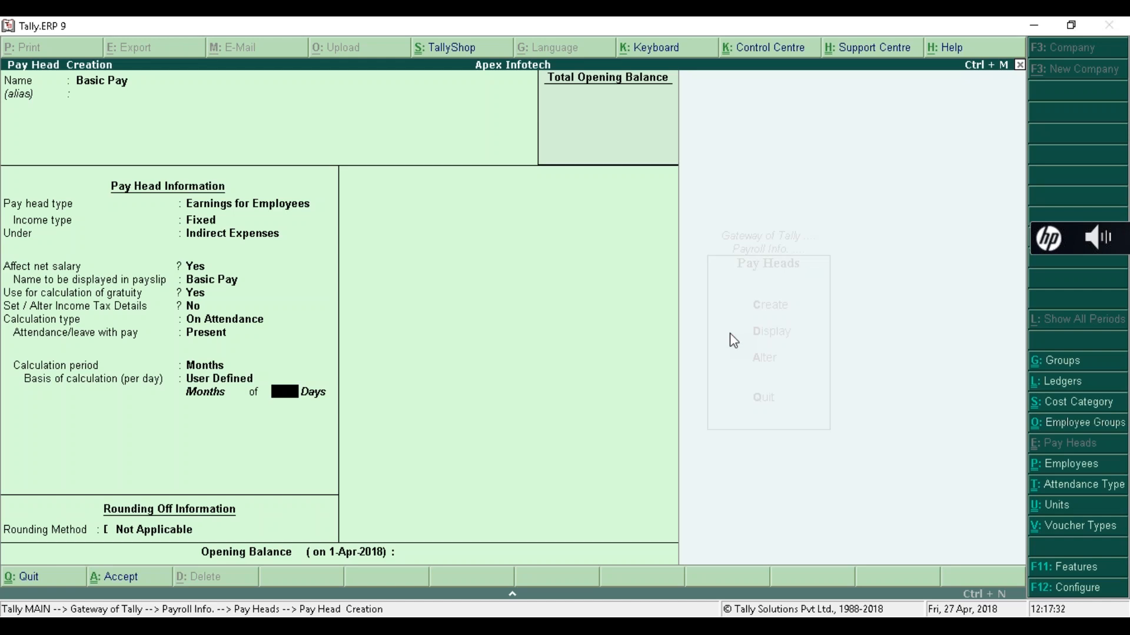
pyautogui.press('BackSpace')
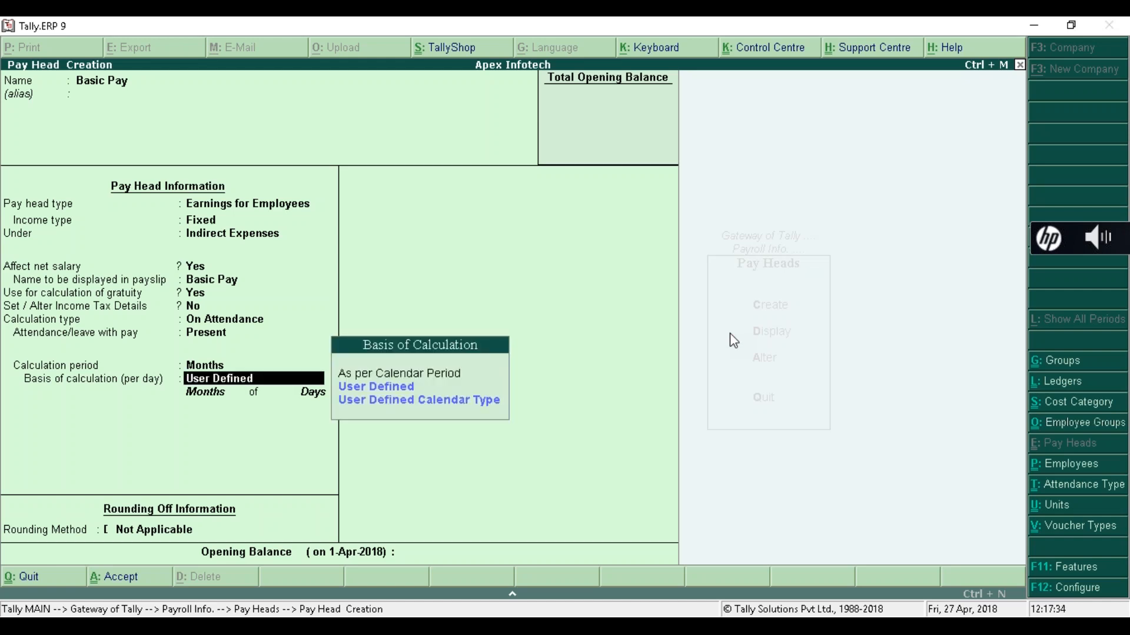
pyautogui.press('Down')
pyautogui.press('Down')
pyautogui.press('Return')
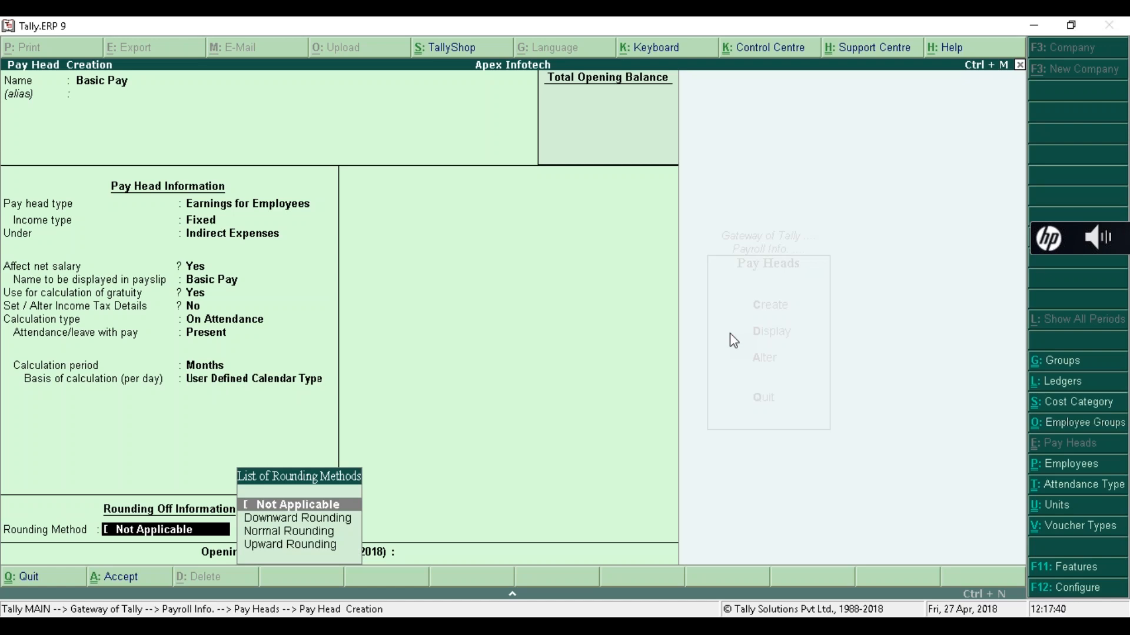
pyautogui.press('BackSpace')
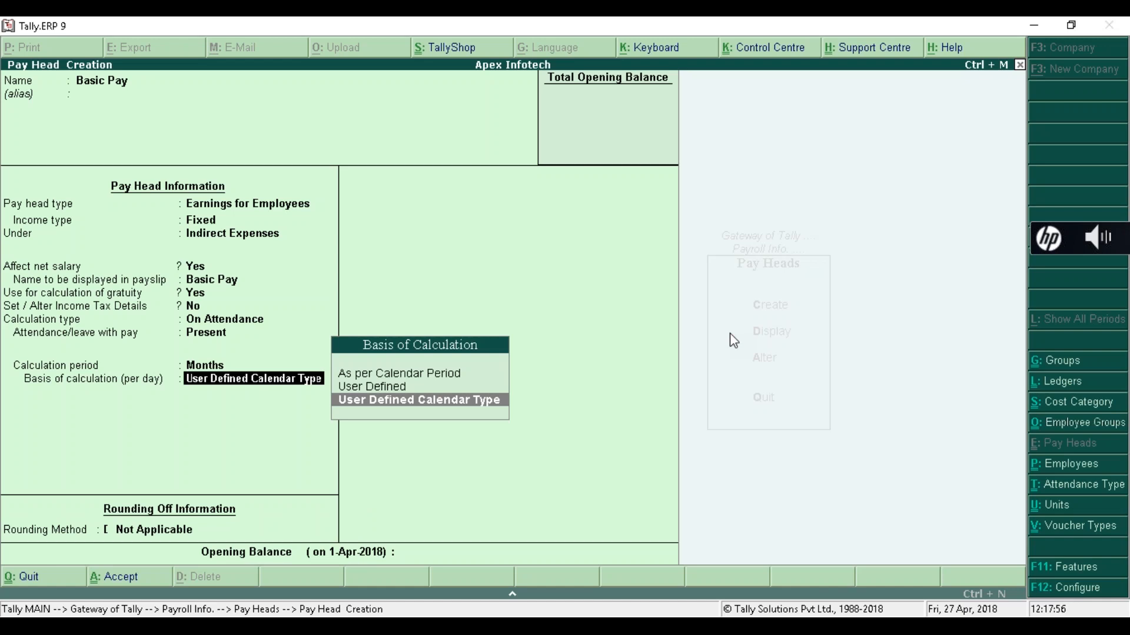
pyautogui.press('Up')
pyautogui.press('Up')
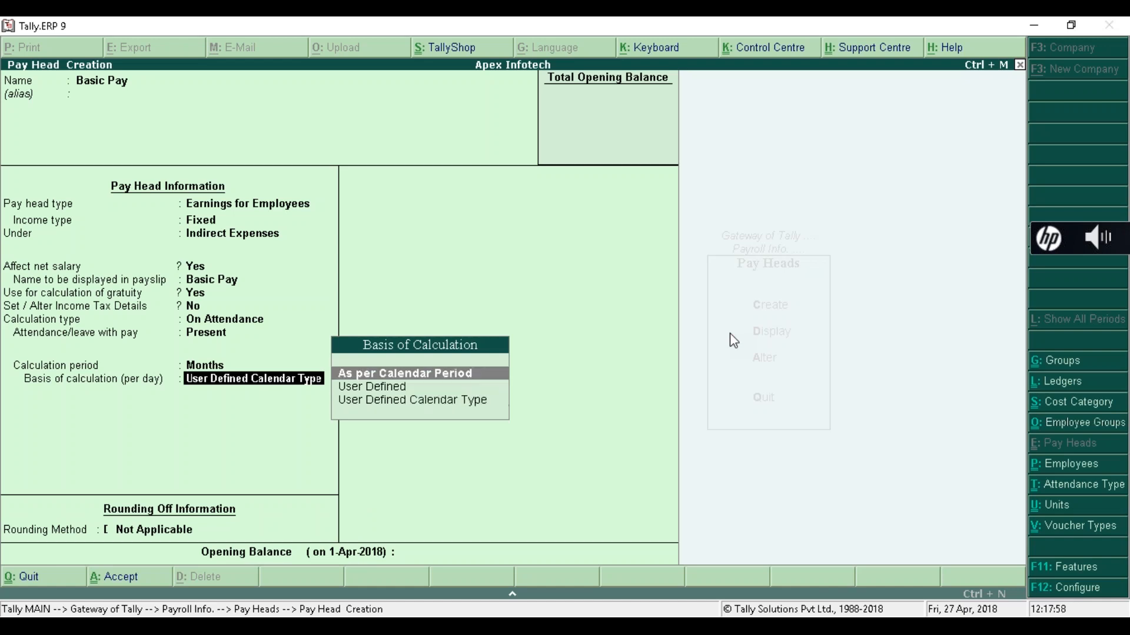
pyautogui.press('Down')
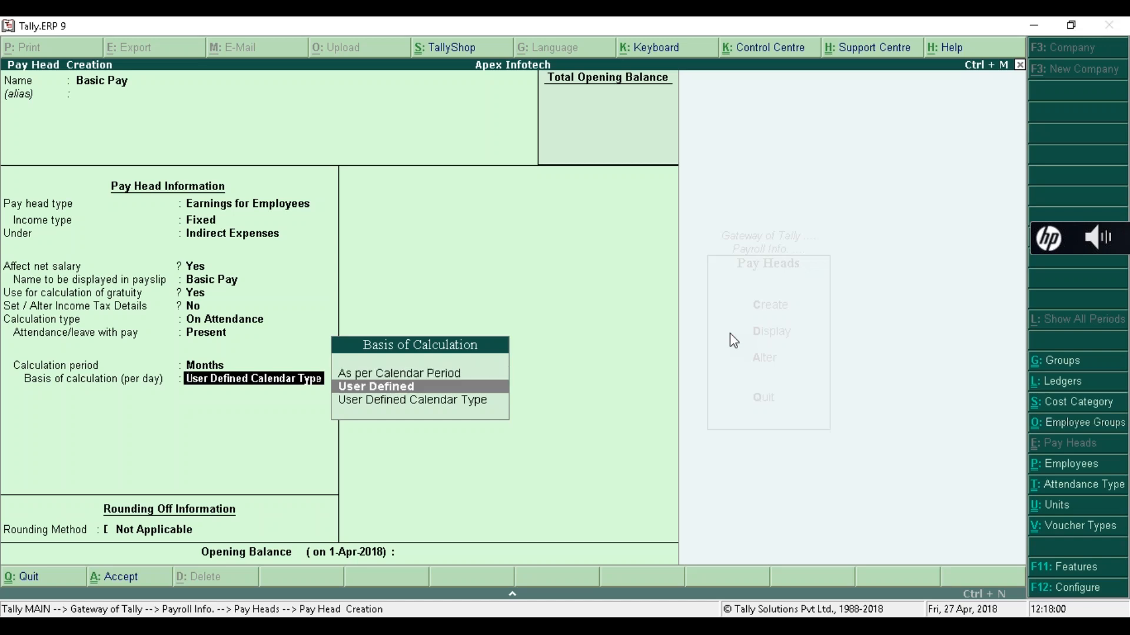
pyautogui.press('Down')
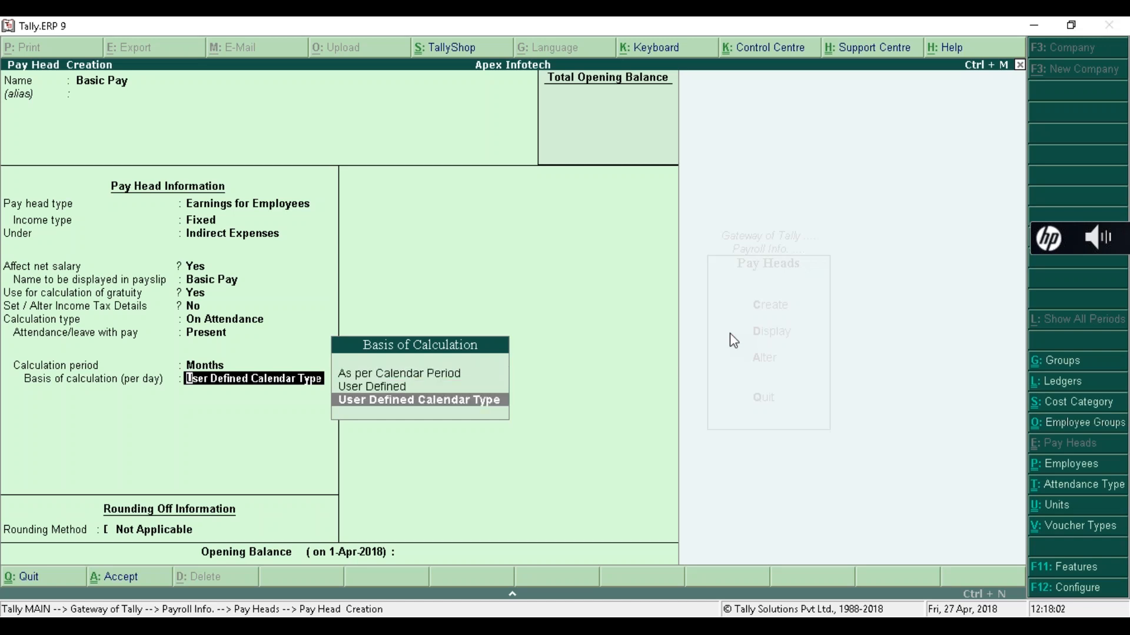
pyautogui.press('Up')
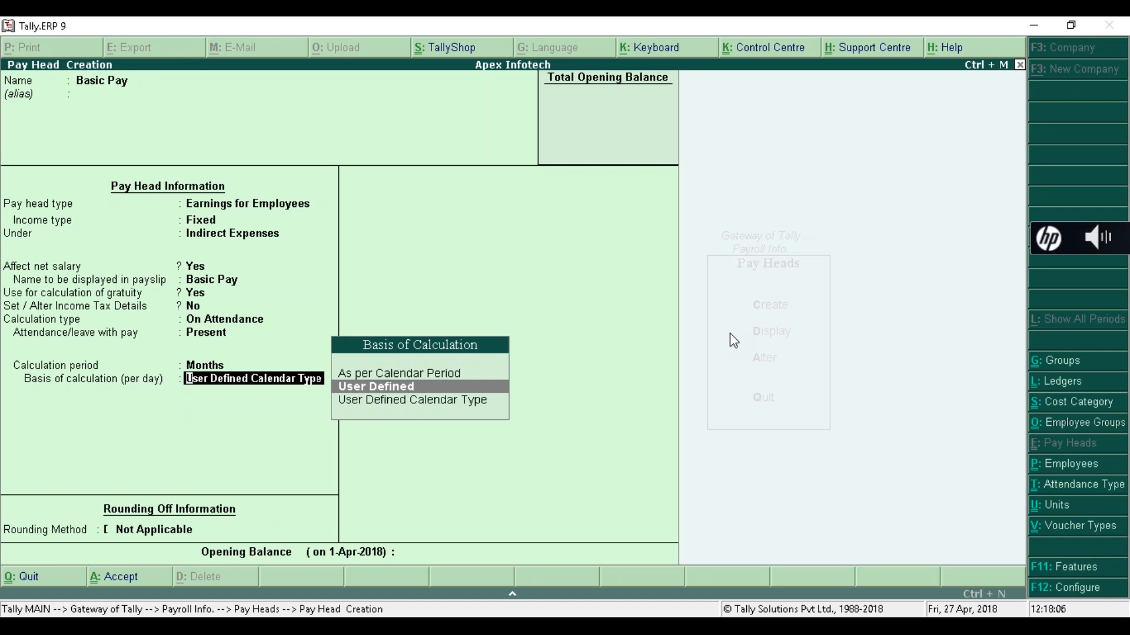
pyautogui.press('Return')
# - Enter 30 days per month, keep rounding Not Applicable, and reach the Accept prompt
pyautogui.write('30')
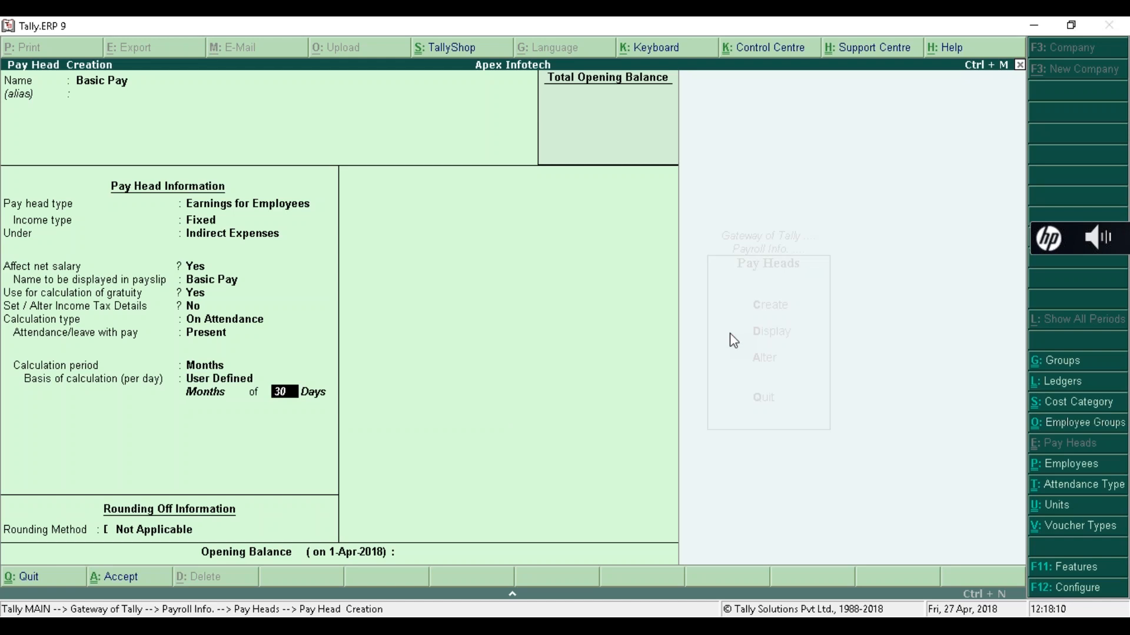
pyautogui.press('Return')
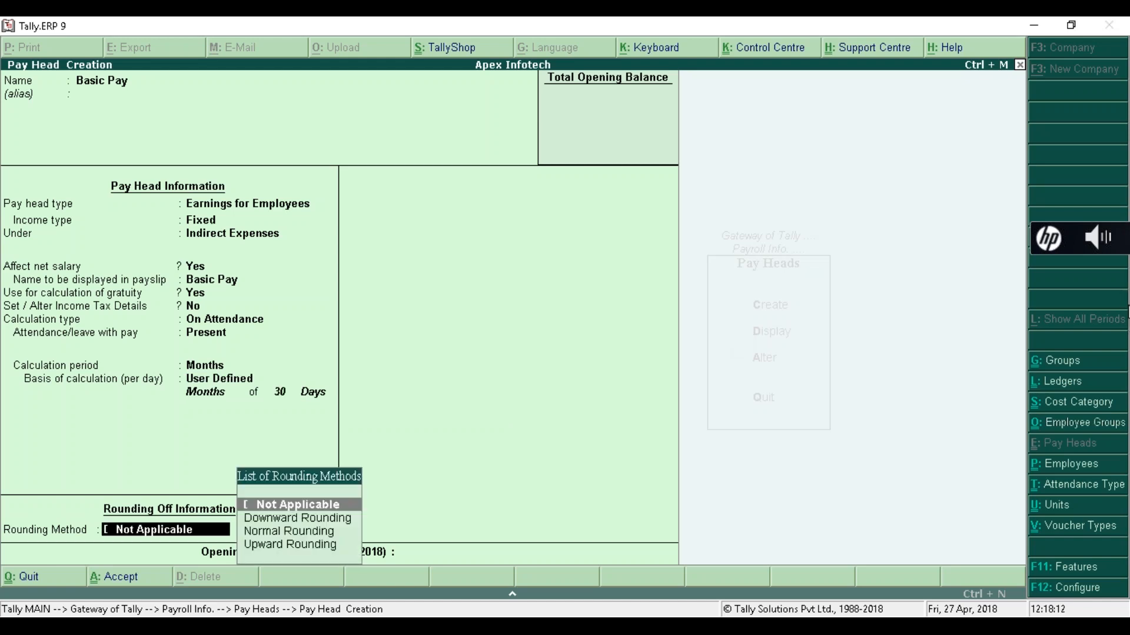
pyautogui.click(1120, 292)
pyautogui.press('Return')
pyautogui.press('Return')
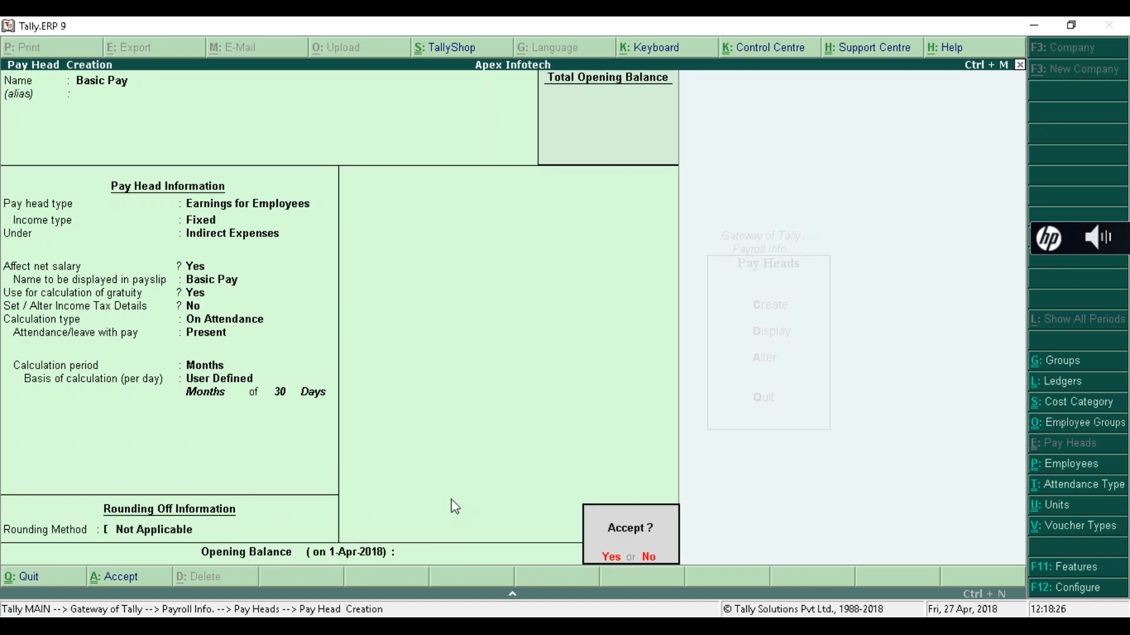
pyautogui.press('Return')
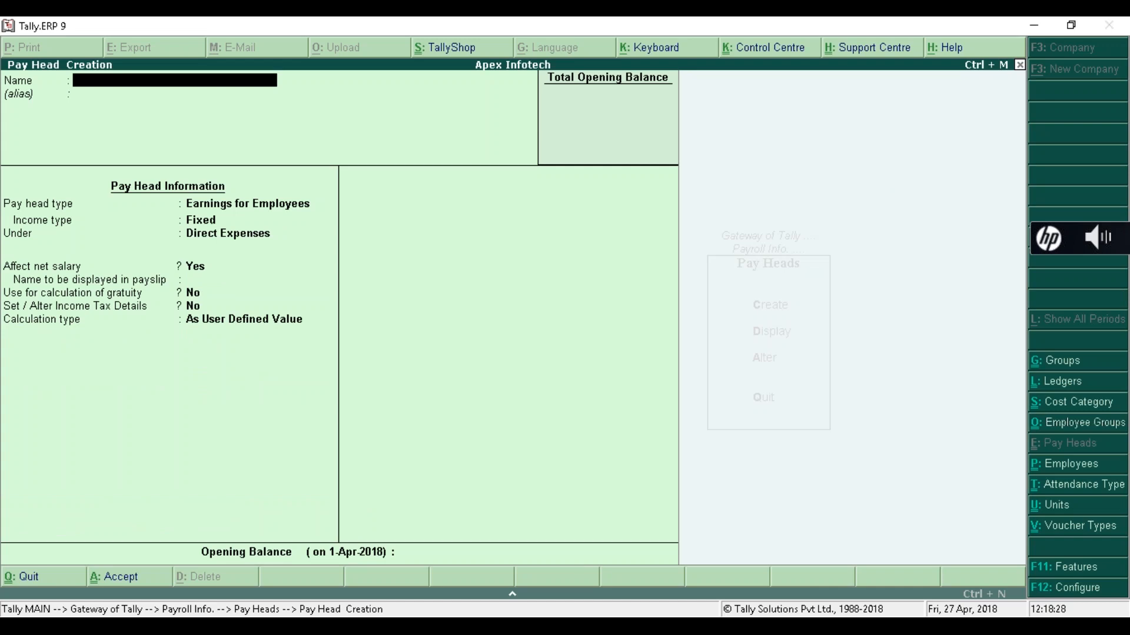
# - Name the new pay head DA as a Fixed Earnings for Employees head, choosing its Under group
pyautogui.write('DA')
pyautogui.press('Return')
pyautogui.press('Return')
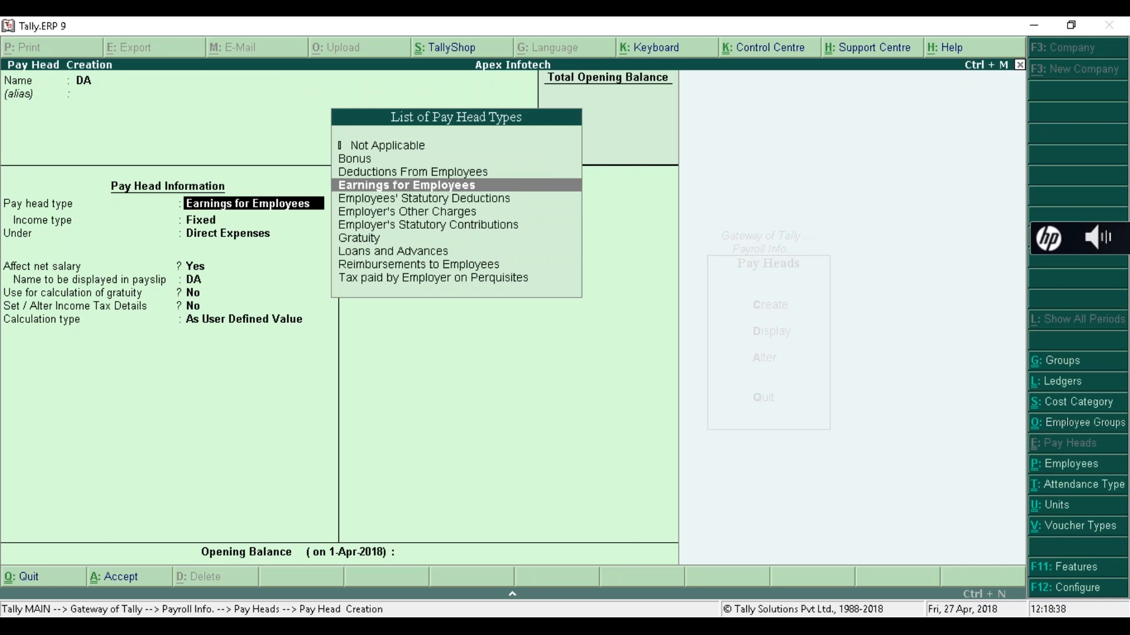
pyautogui.press('Return')
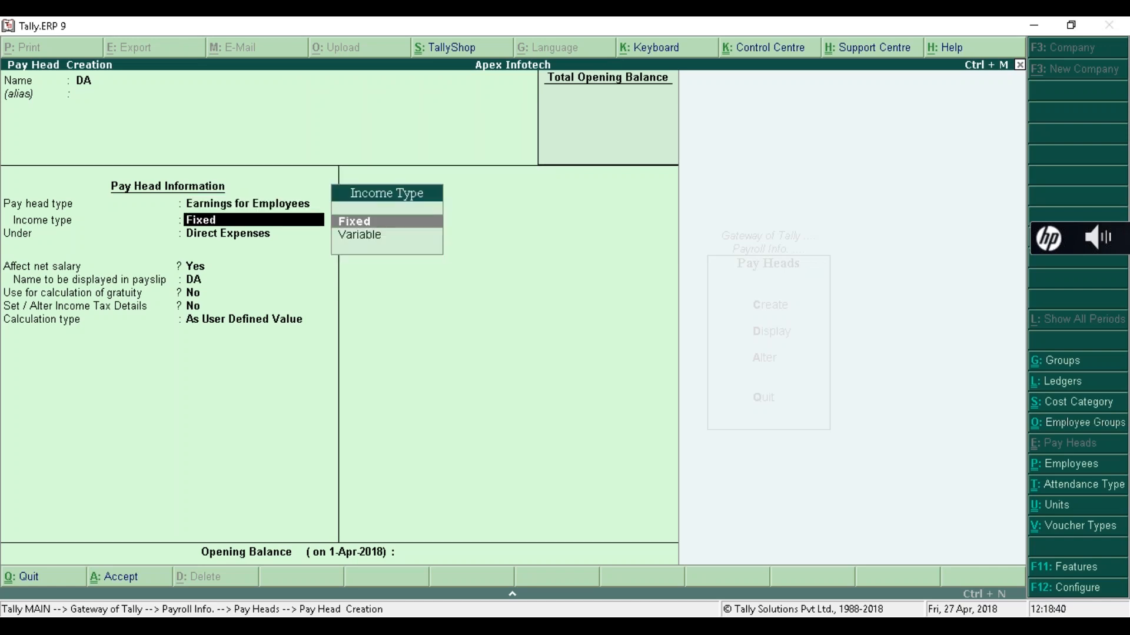
pyautogui.press('Return')
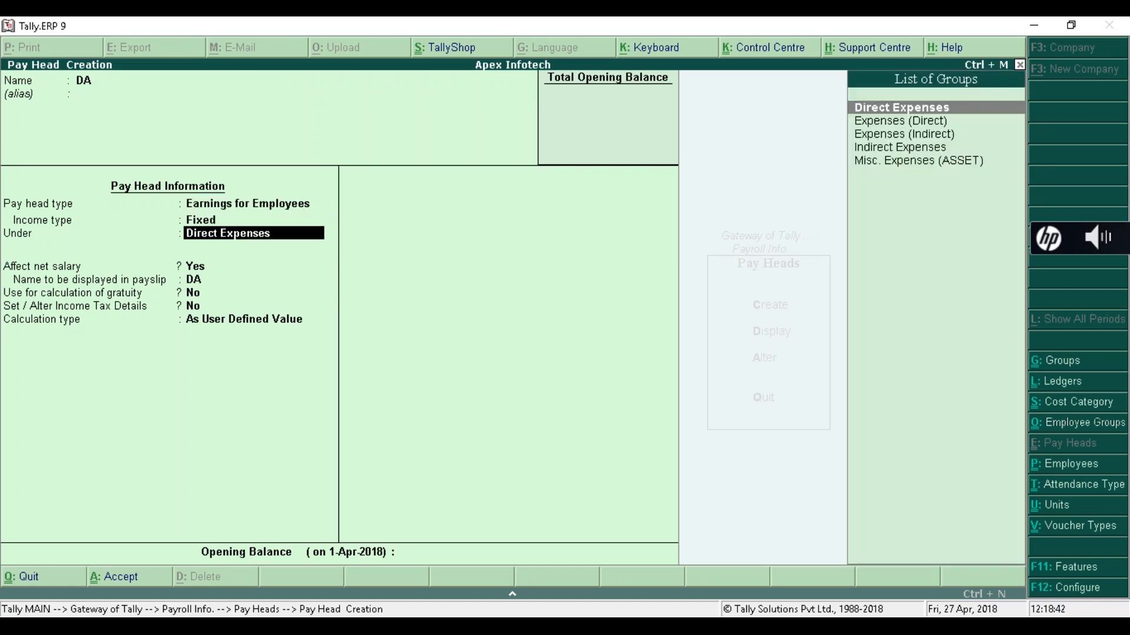
pyautogui.press('Down')
pyautogui.press('Down')
pyautogui.press('Down')
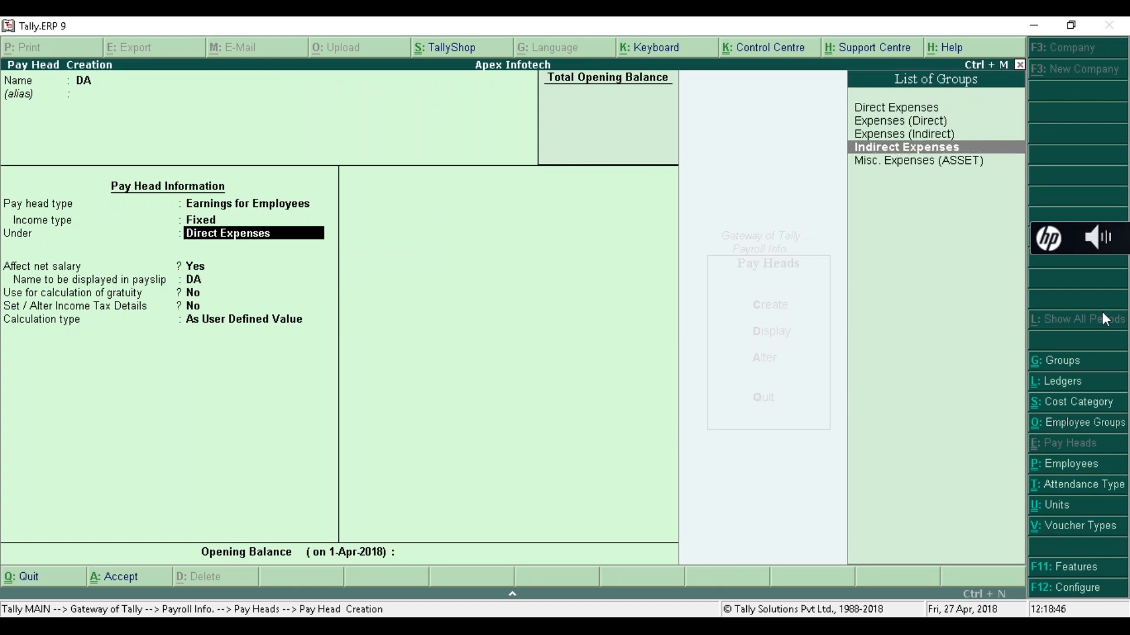
pyautogui.click(1108, 292)
# - Confirm Indirect Expenses as the Under group for the DA pay head
pyautogui.press('Return')
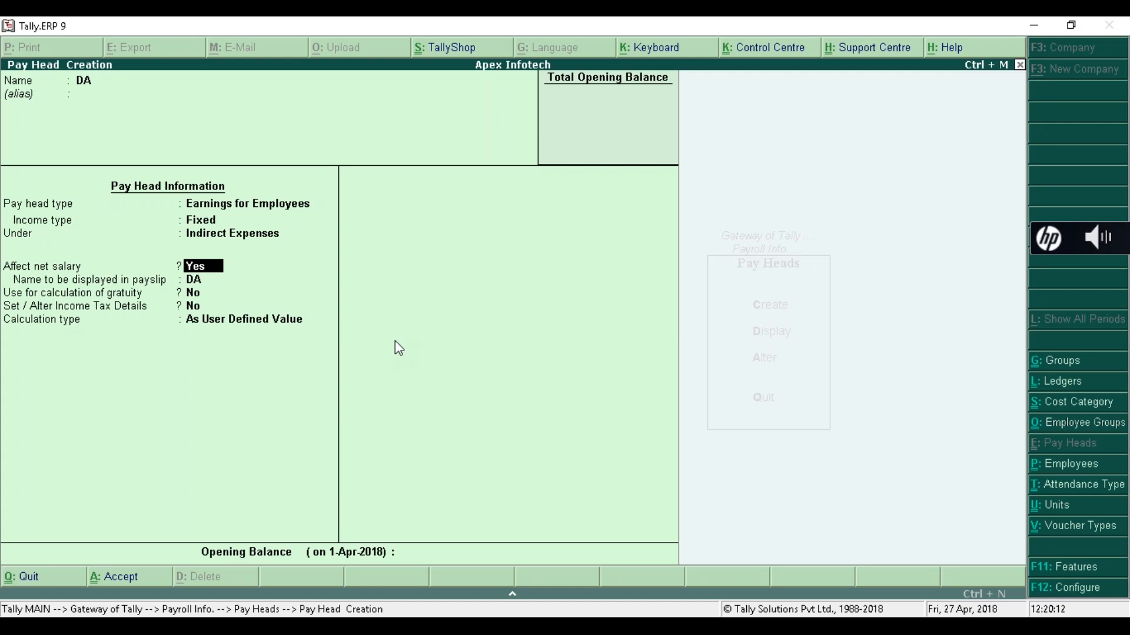
# - Keep DA affecting net salary with payslip name DA, include it in gratuity, and pick As Computed Value
pyautogui.press('Return')
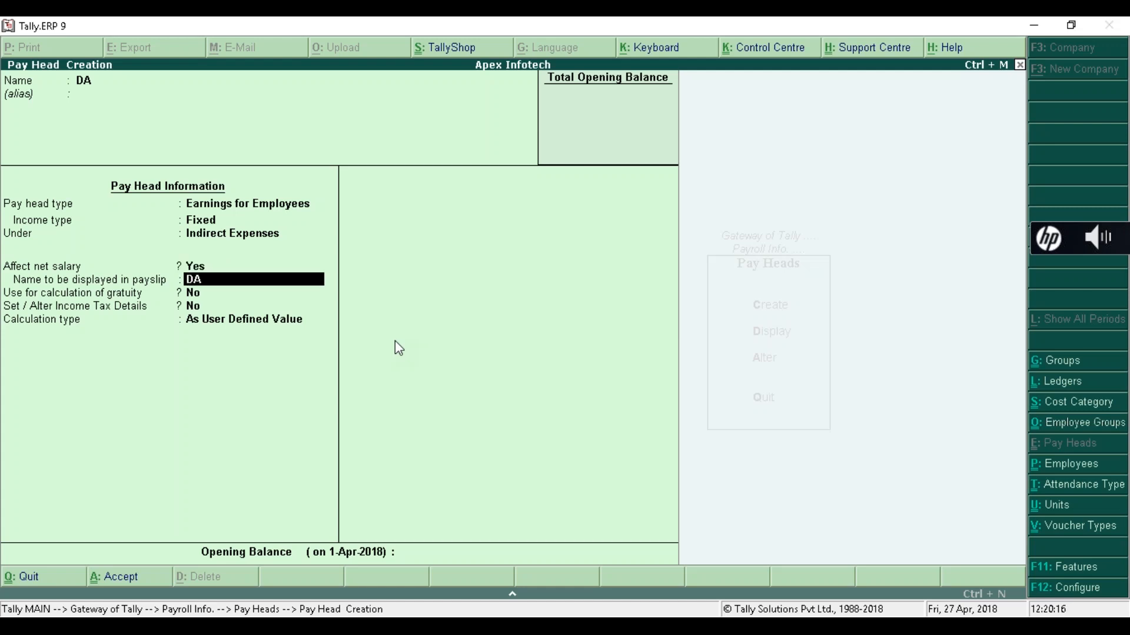
pyautogui.press('Return')
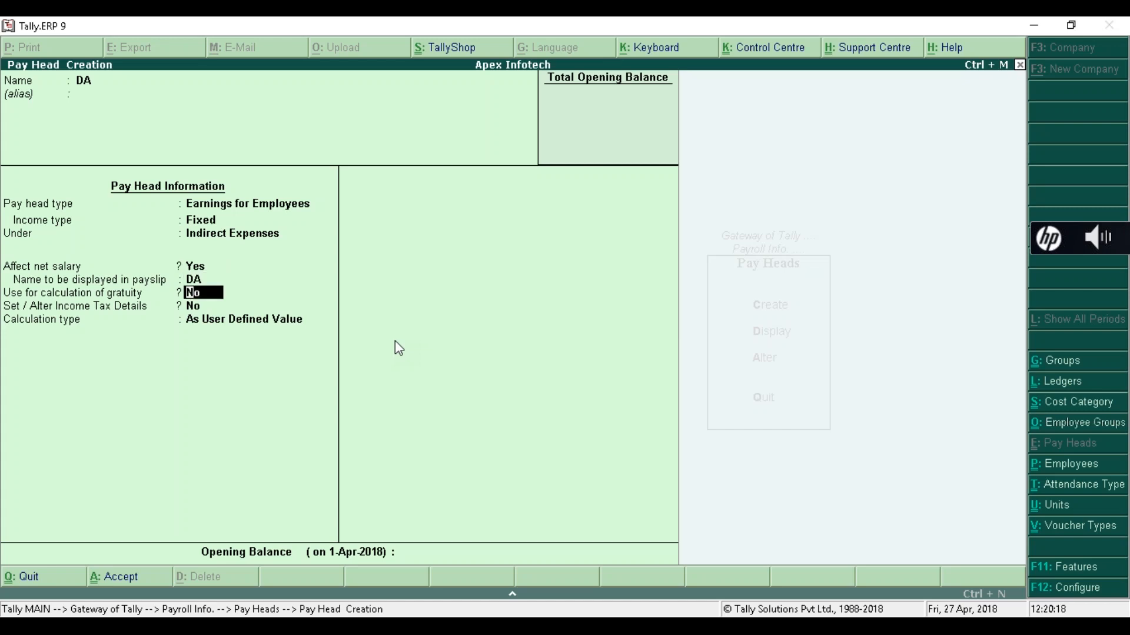
pyautogui.write('y')
pyautogui.press('Return')
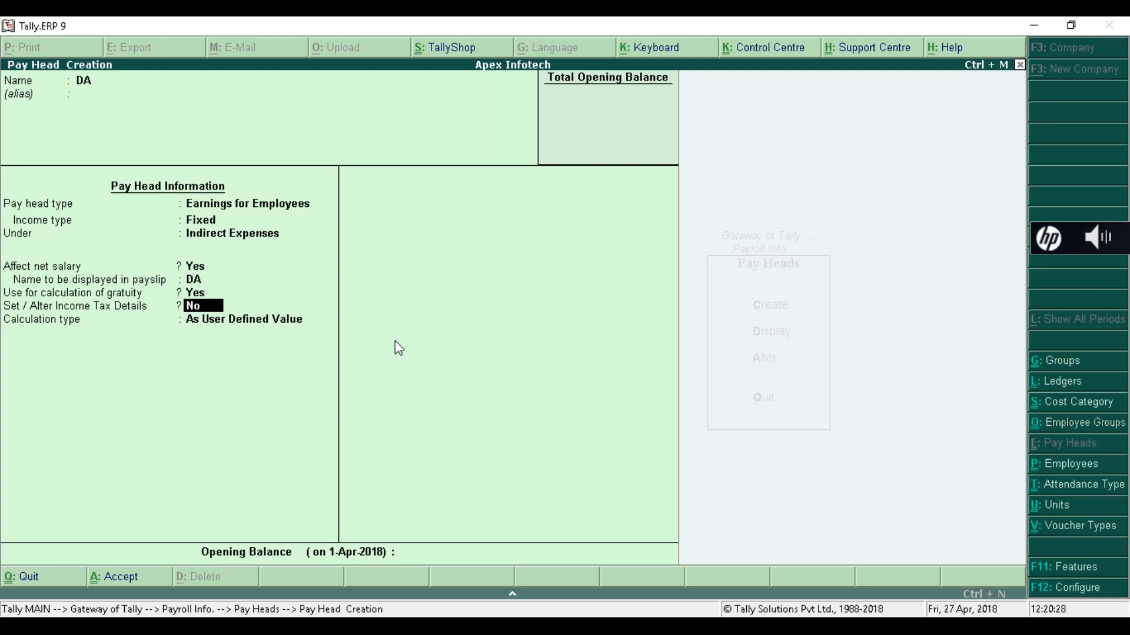
pyautogui.press('Return')
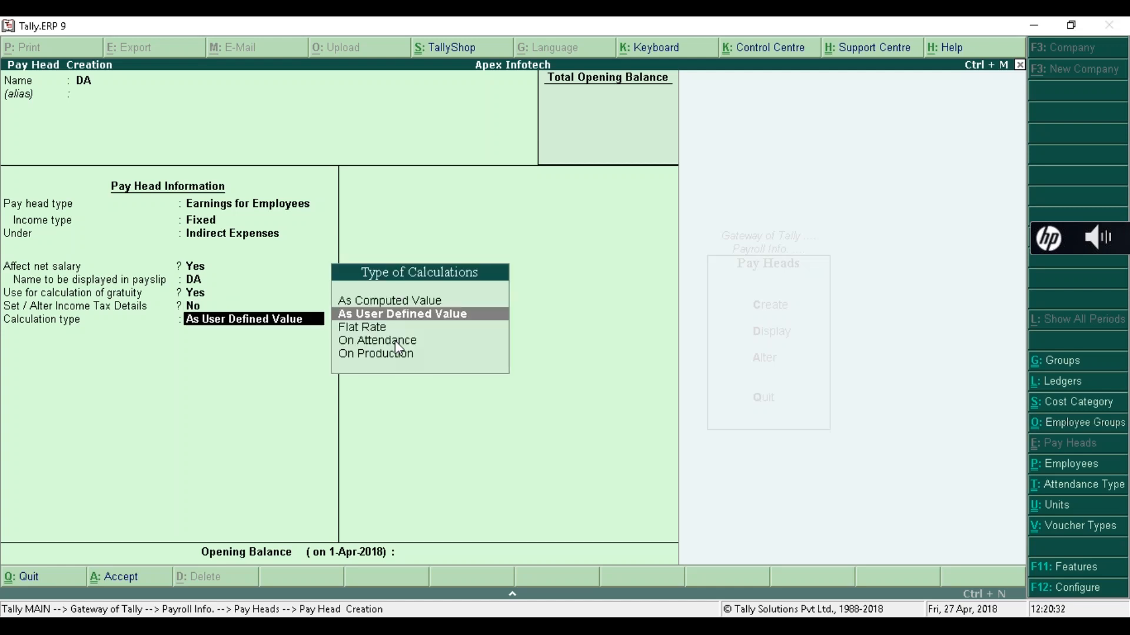
pyautogui.press('Up')
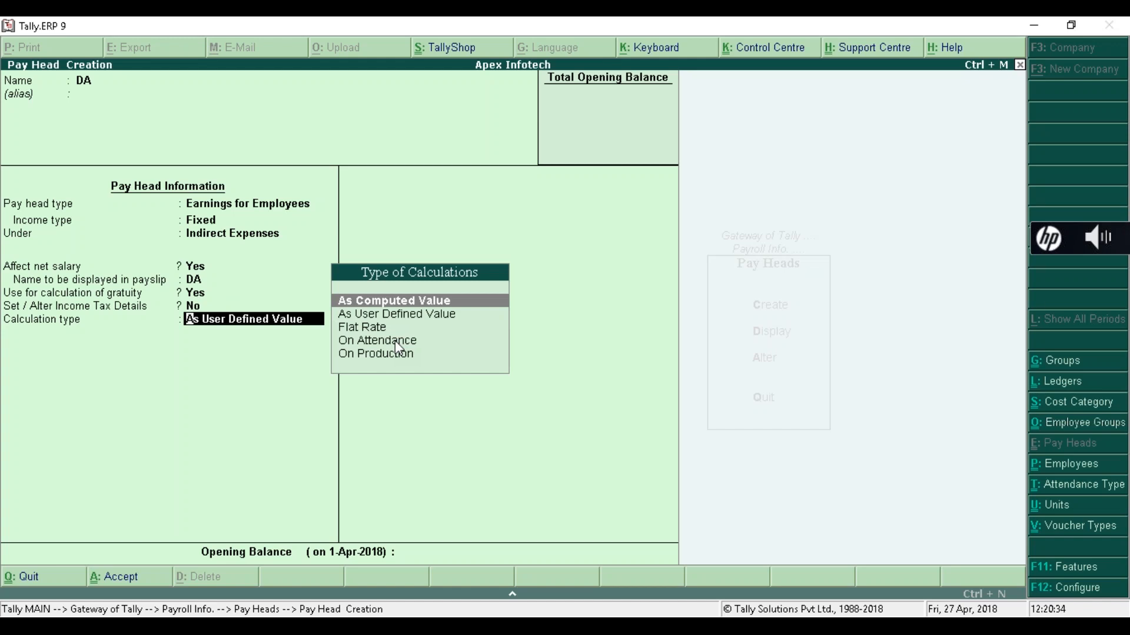
# - Make DA a computed value with no rounding, using a specified formula of Basic Pay
pyautogui.press('Return')
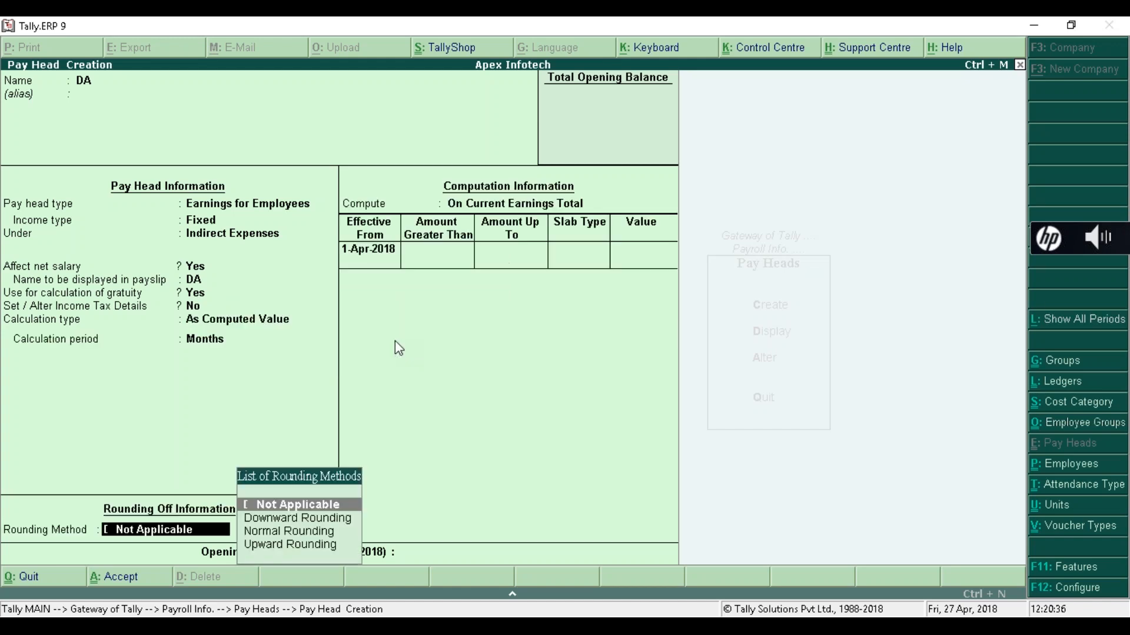
pyautogui.press('Return')
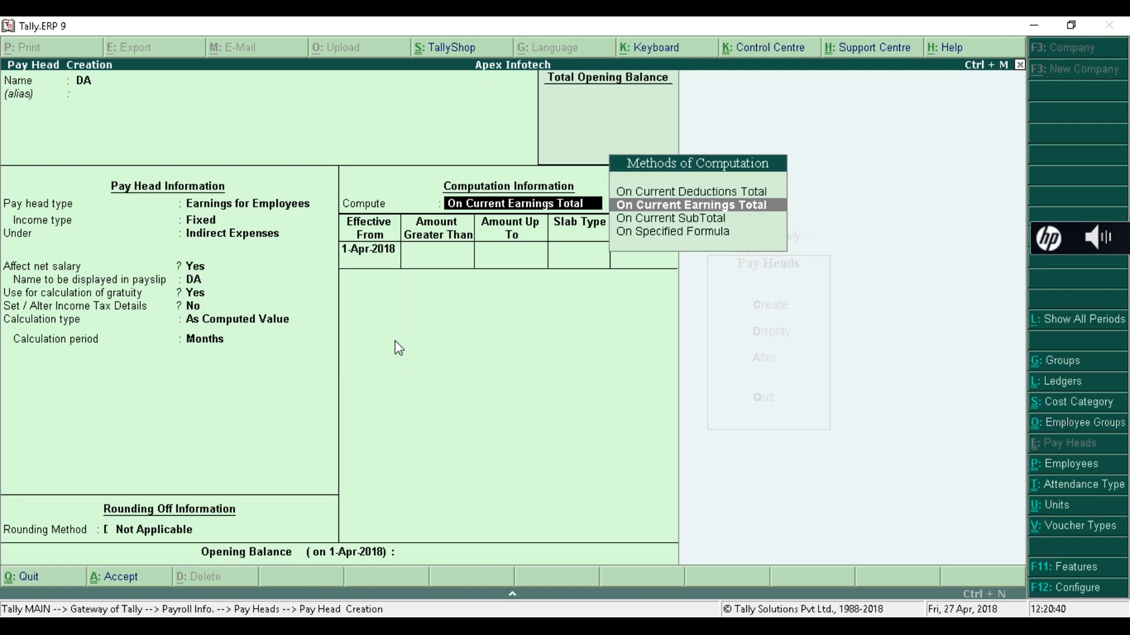
pyautogui.press('Down')
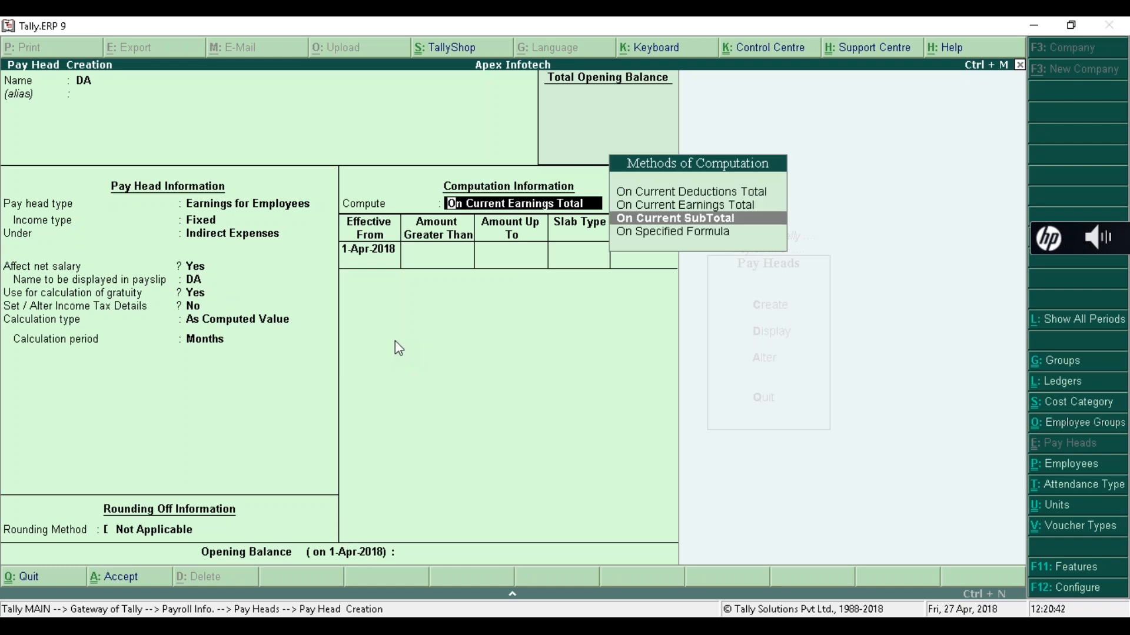
pyautogui.press('Down')
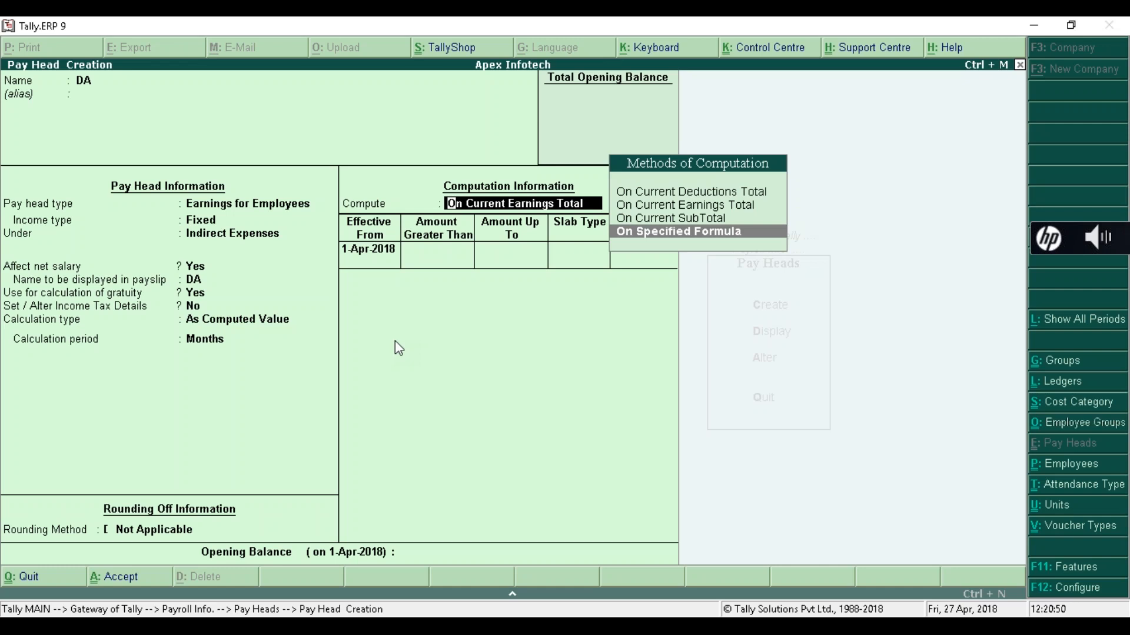
pyautogui.press('Return')
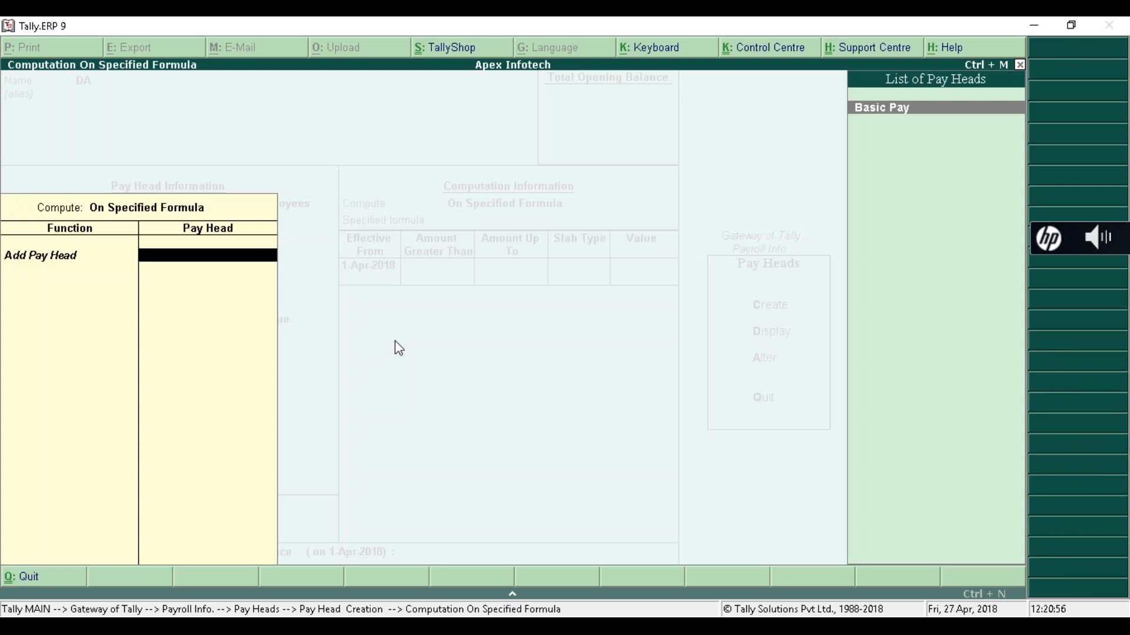
pyautogui.press('Return')
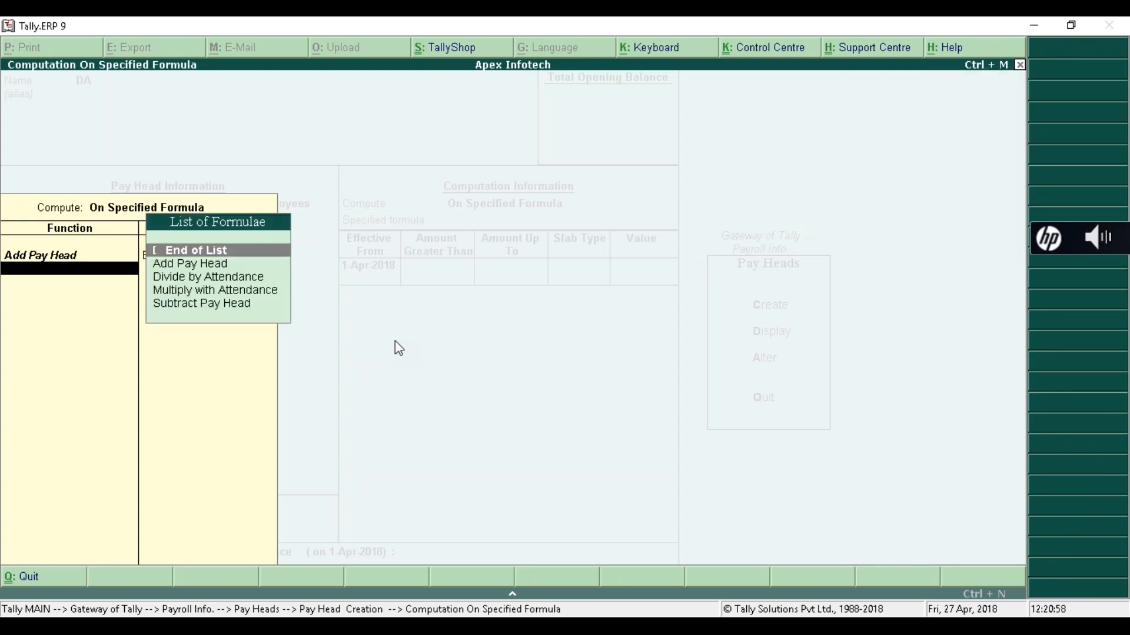
pyautogui.press('Return')
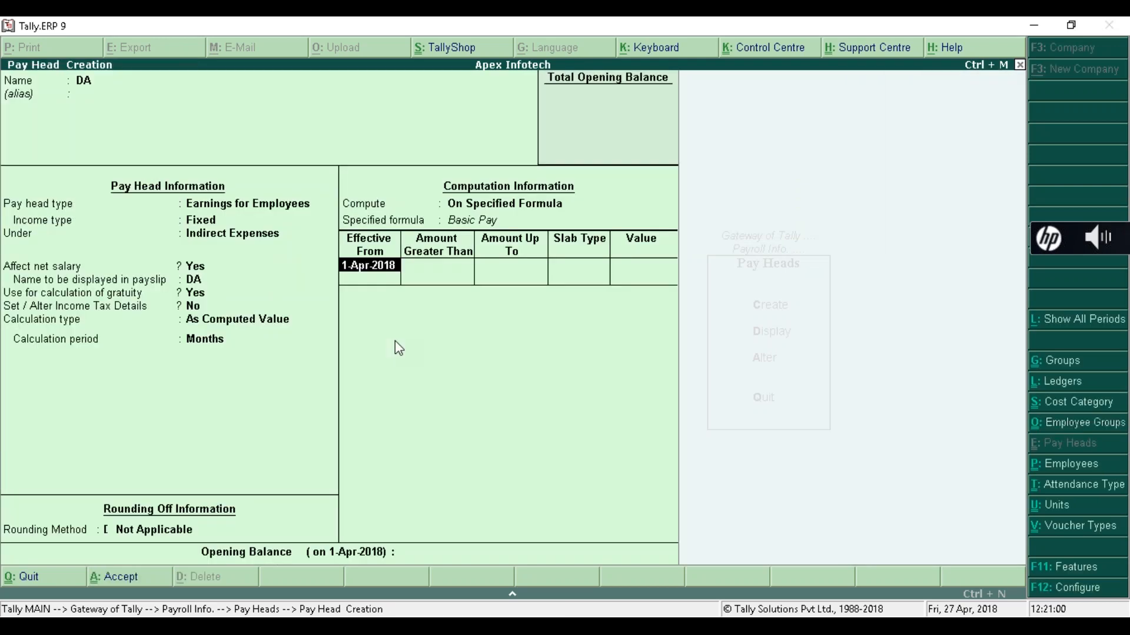
# - Set a 60% slab effective 1-Apr-2018 with no upper limit, and save DA
pyautogui.press('Return')
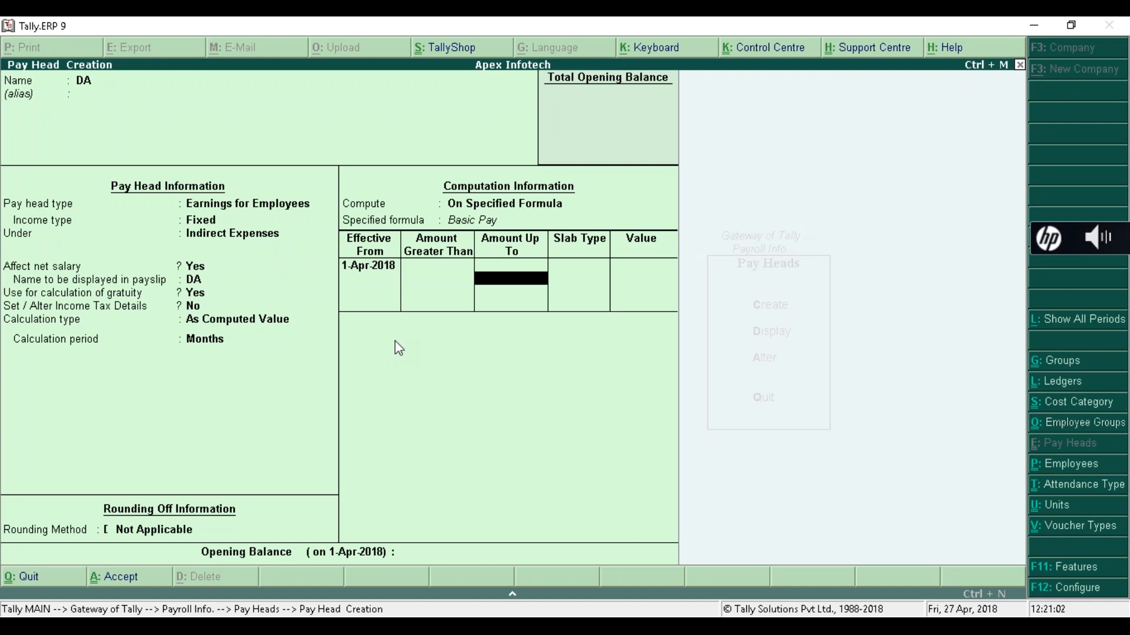
pyautogui.press('Return')
pyautogui.press('Return')
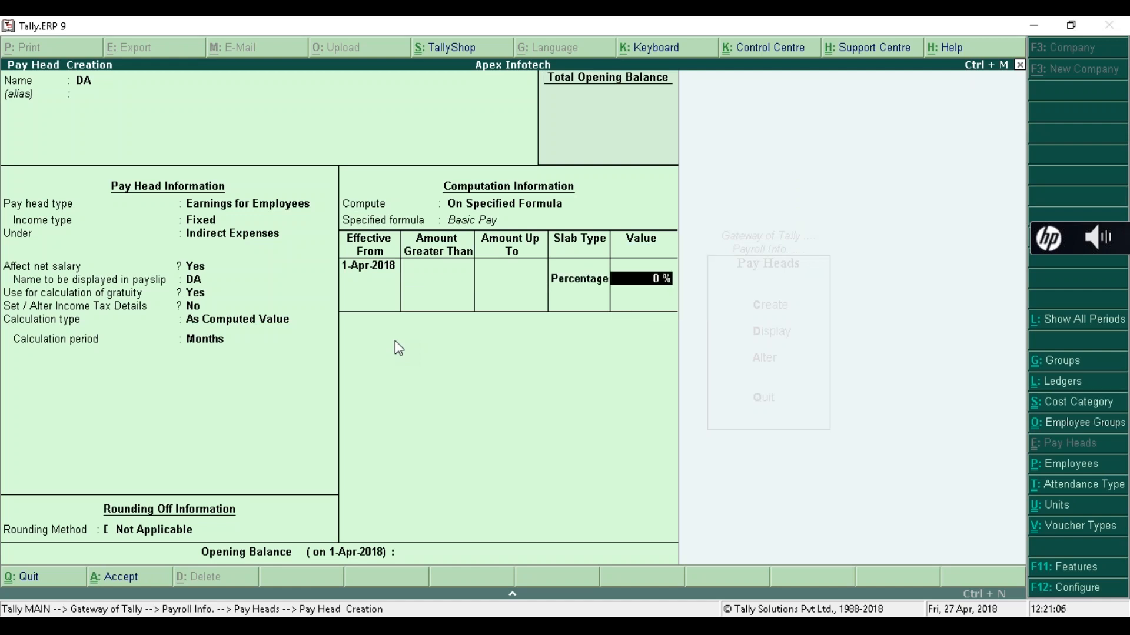
pyautogui.write('60')
pyautogui.press('Return')
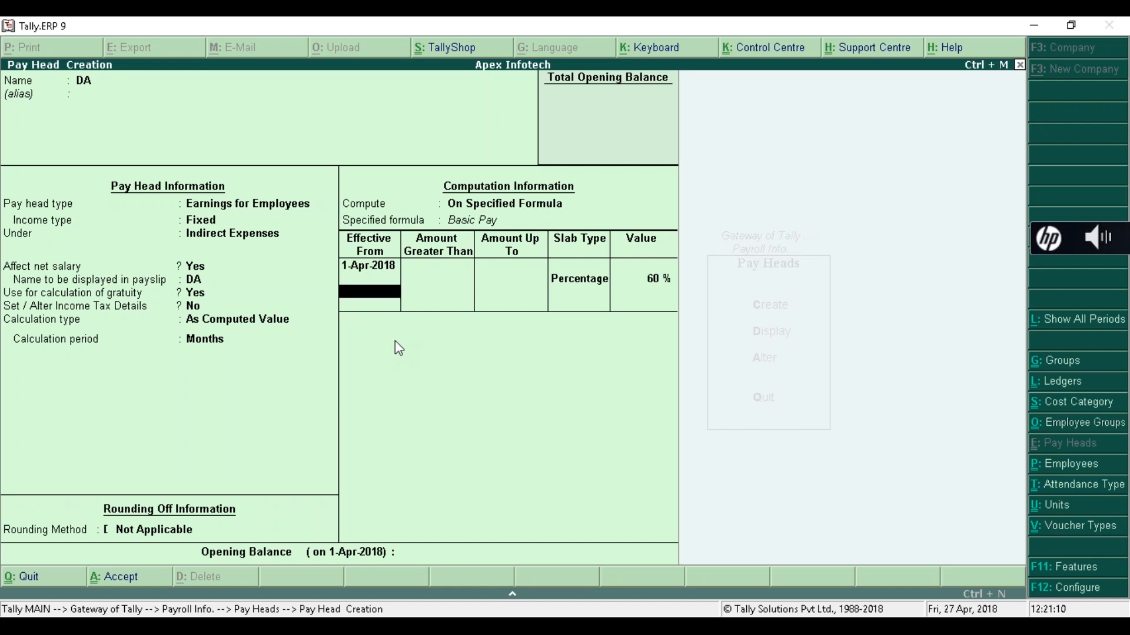
pyautogui.press('Return')
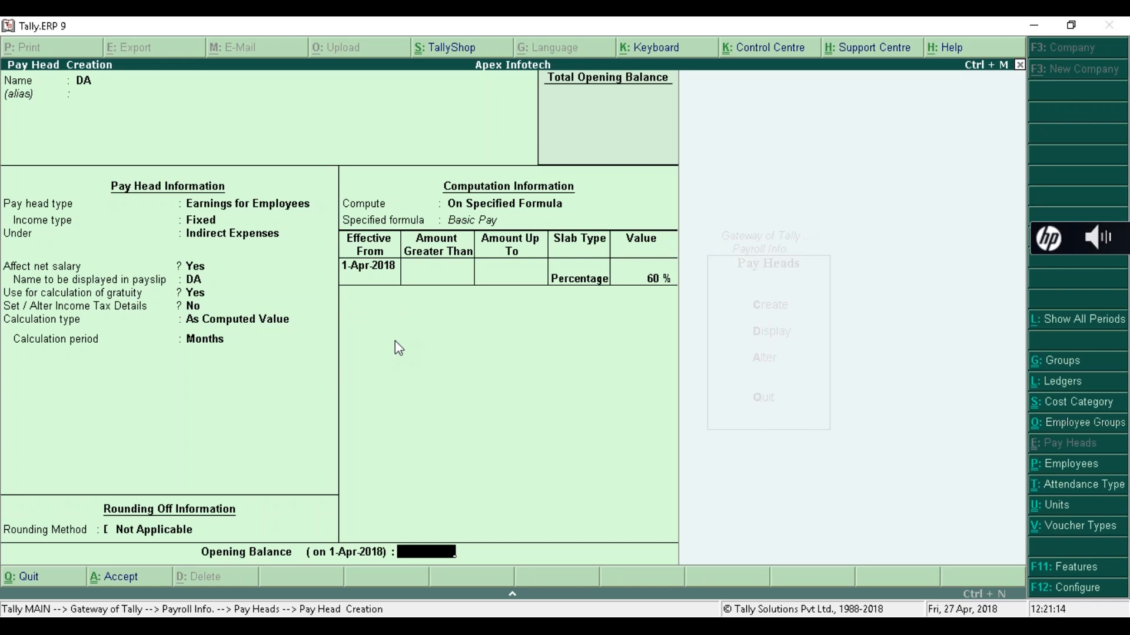
pyautogui.press('Return')
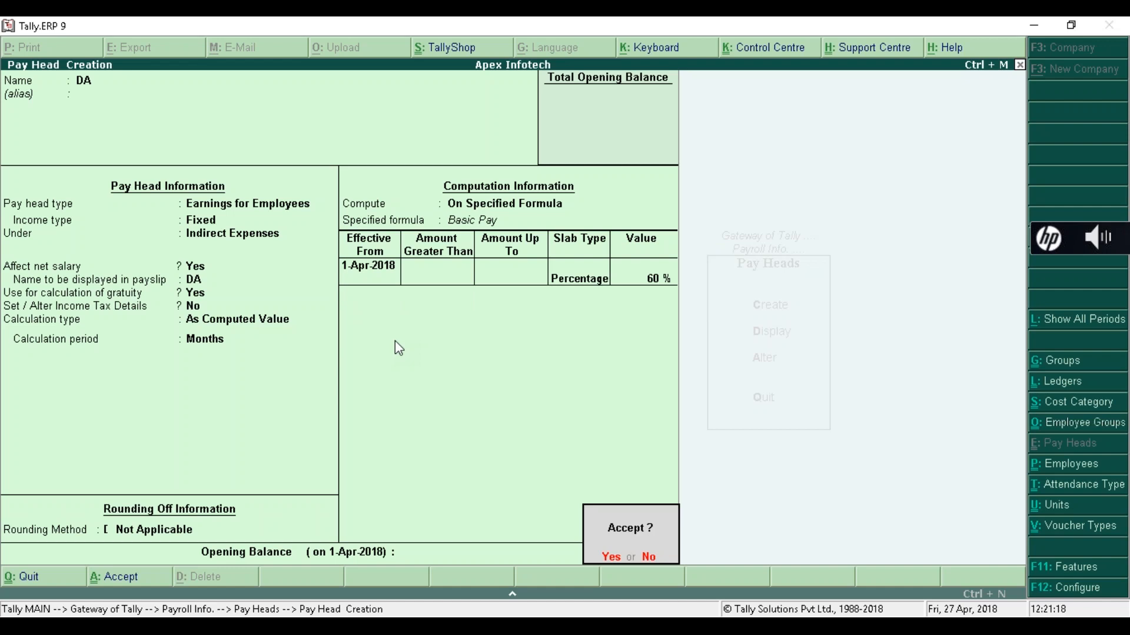
pyautogui.press('Return')
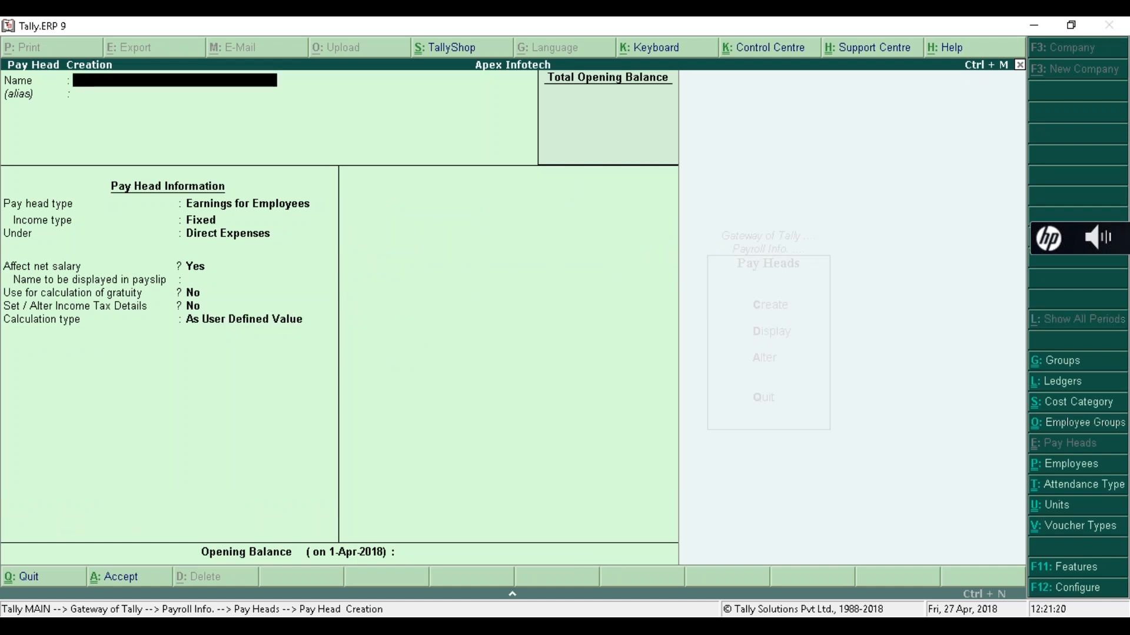
# - Reopen DA and confirm Earnings for Employees, Indirect Expenses, net salary, payslip name, gratuity and tax settings
pyautogui.press('pageup')
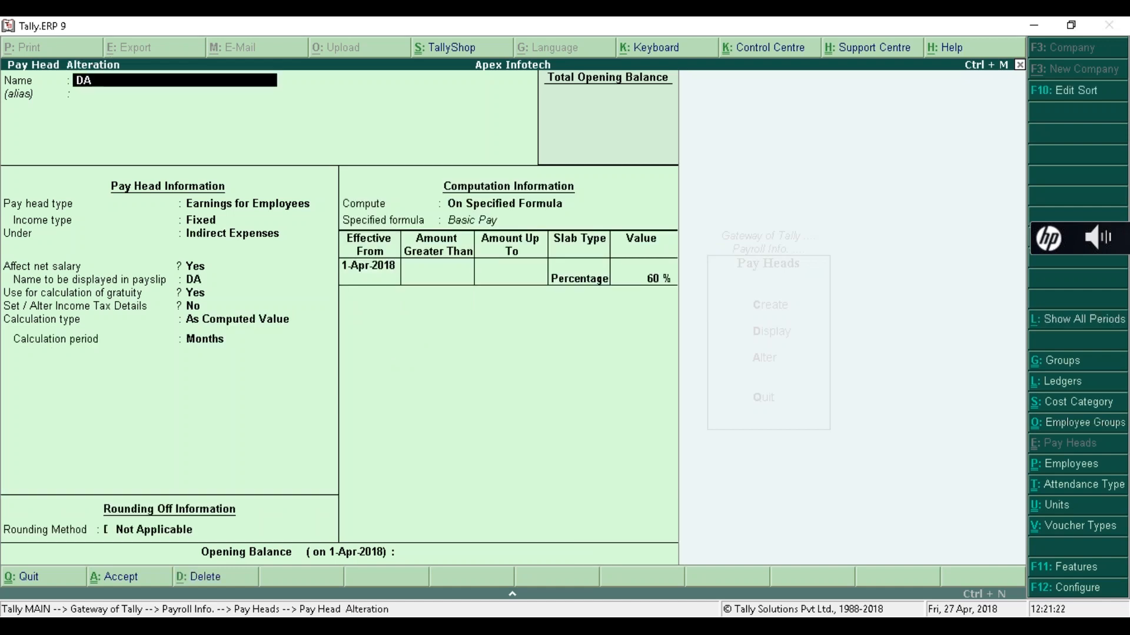
pyautogui.press('Return')
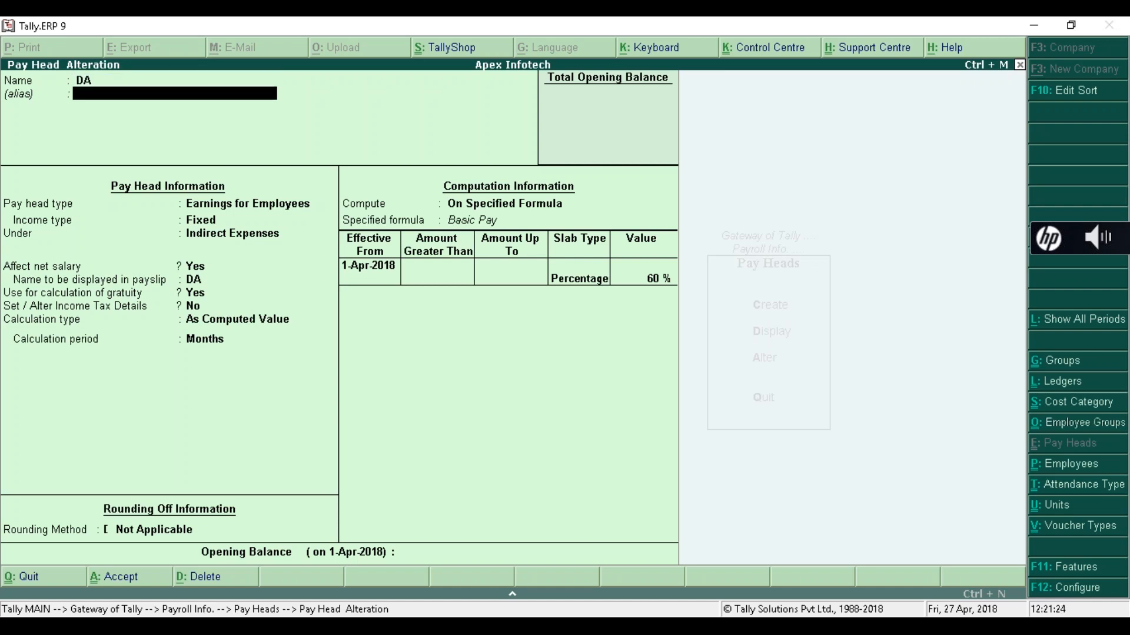
pyautogui.press('Return')
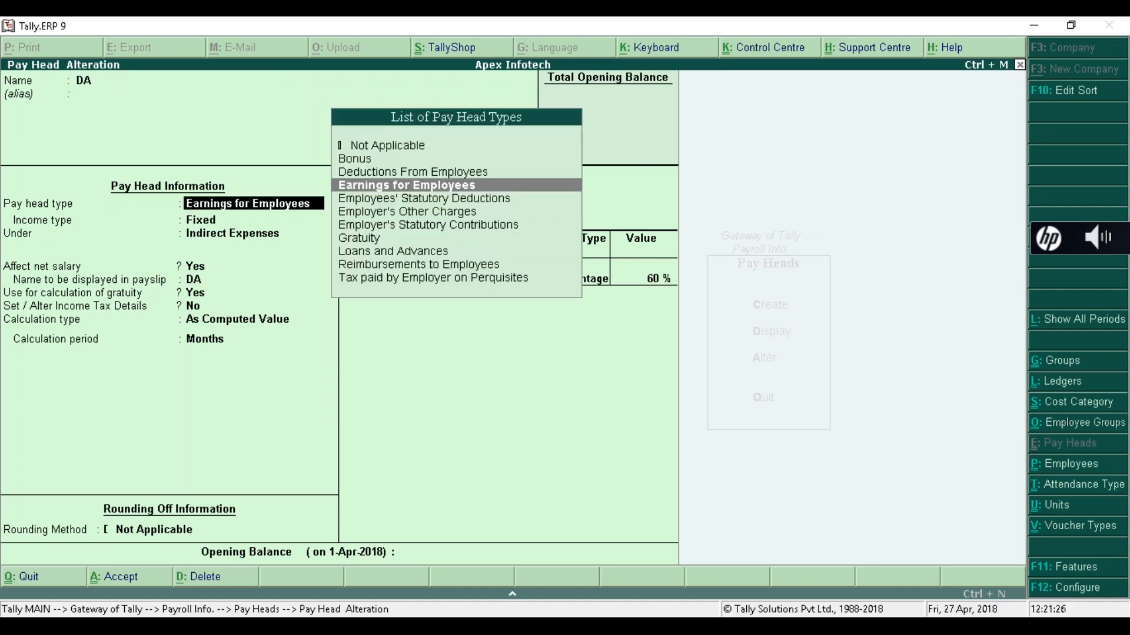
pyautogui.press('Return')
pyautogui.press('Return')
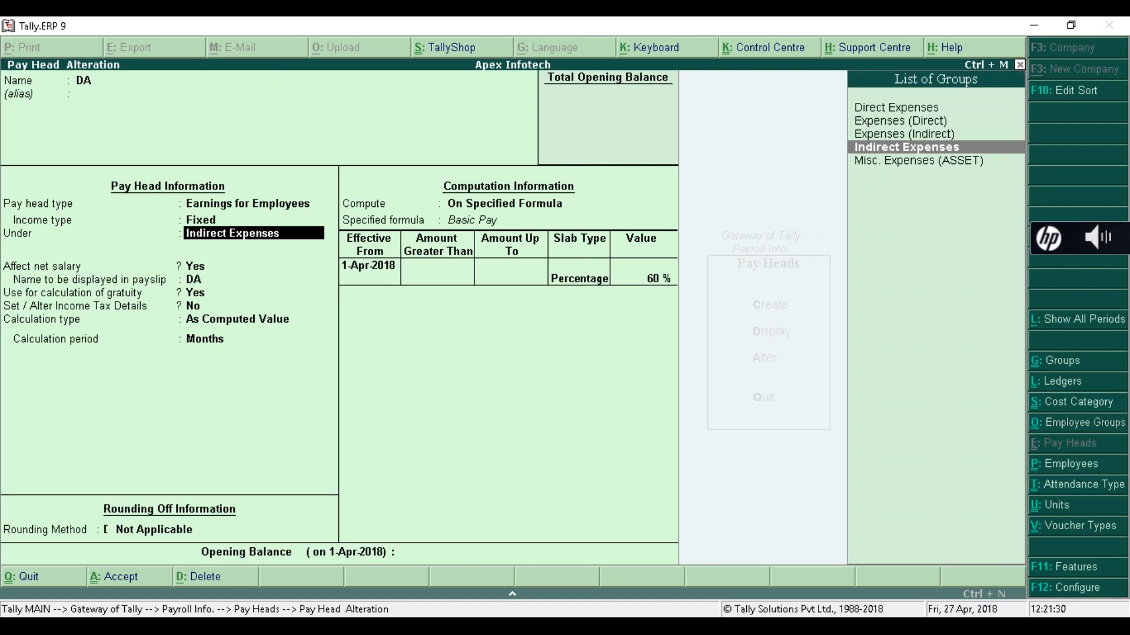
pyautogui.press('Return')
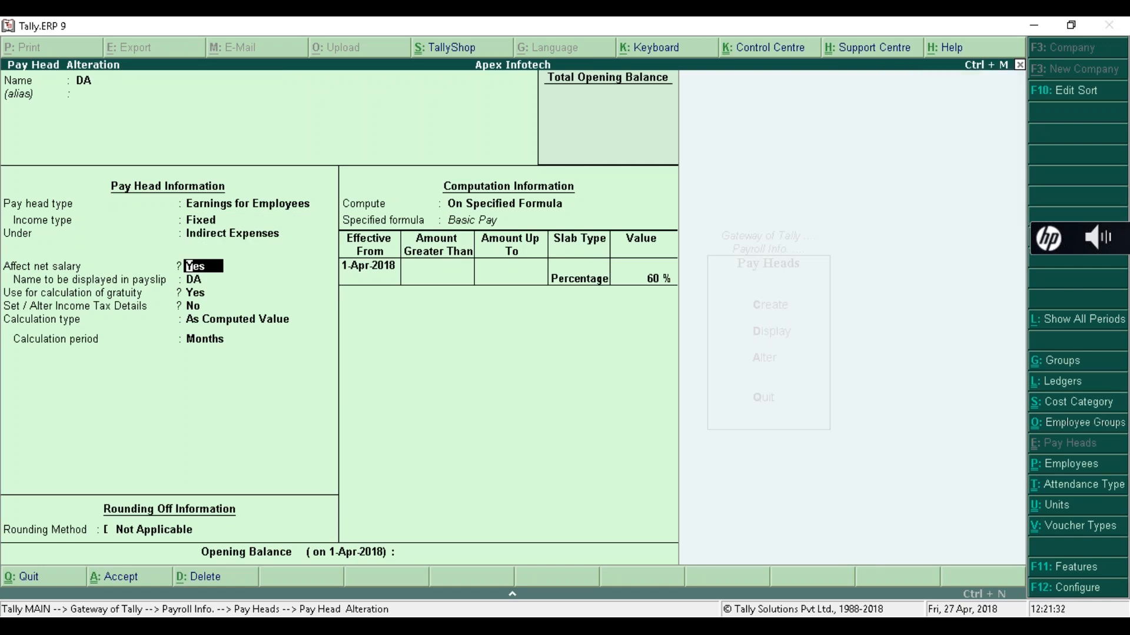
pyautogui.press('Return')
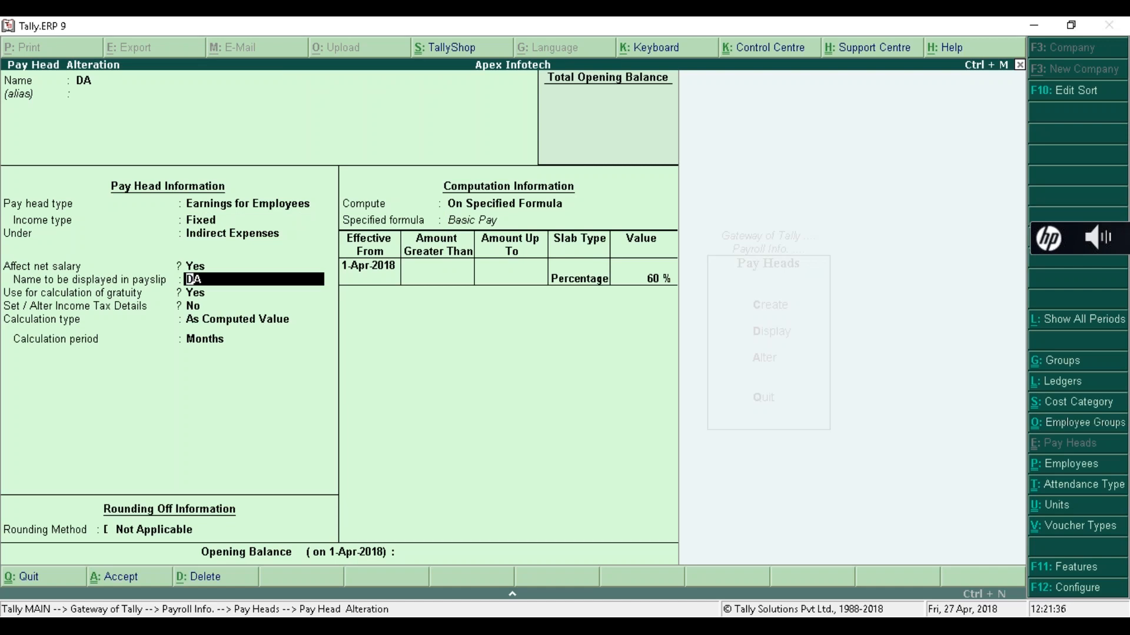
pyautogui.press('Return')
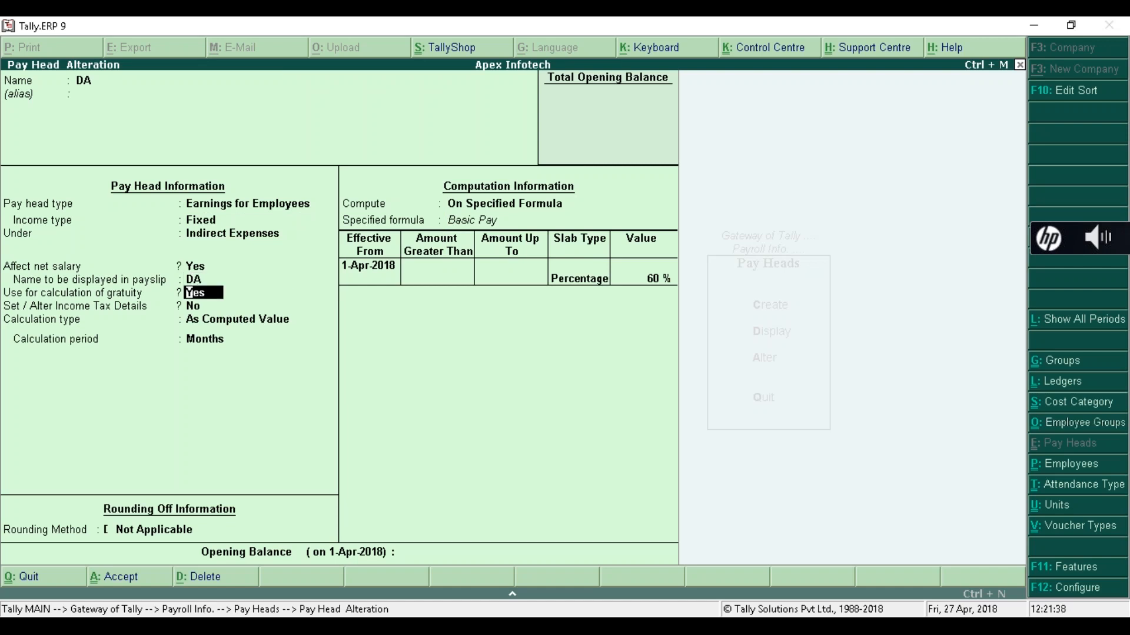
pyautogui.press('Return')
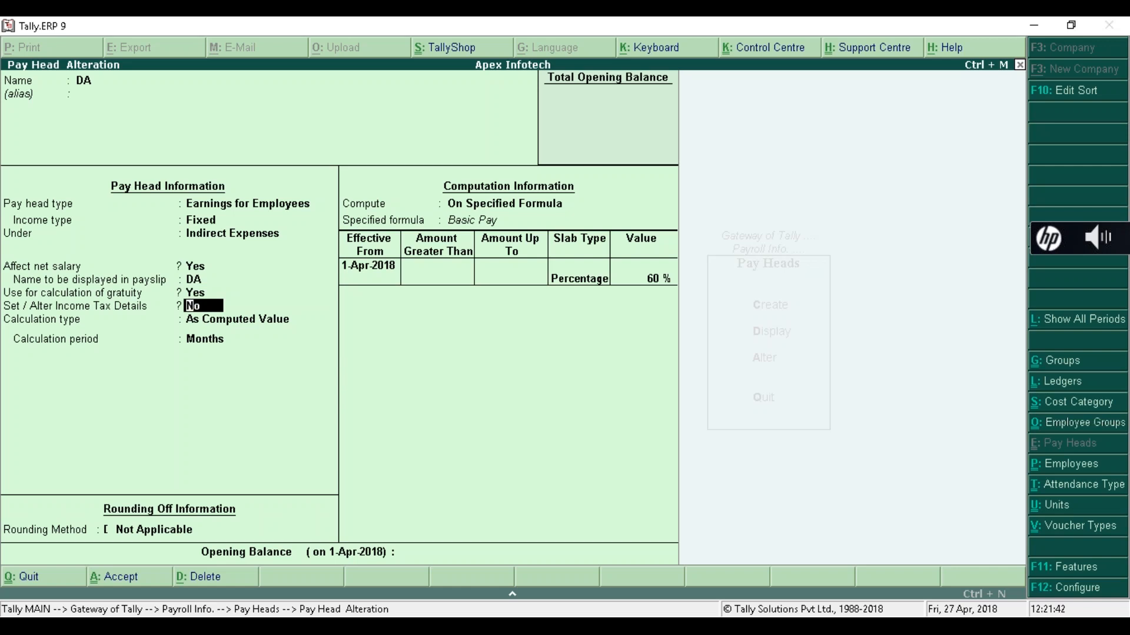
pyautogui.press('Return')
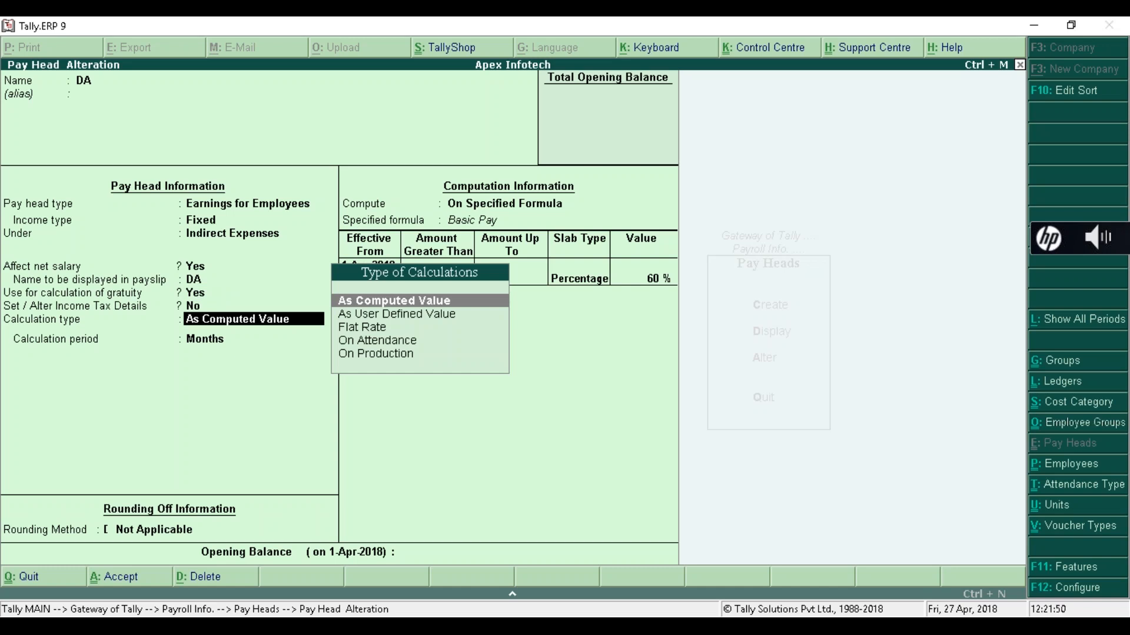
# - Reconfirm DA as computed on the Basic Pay formula at 60 percent, reaching the save prompt
pyautogui.press('Return')
pyautogui.press('Return')
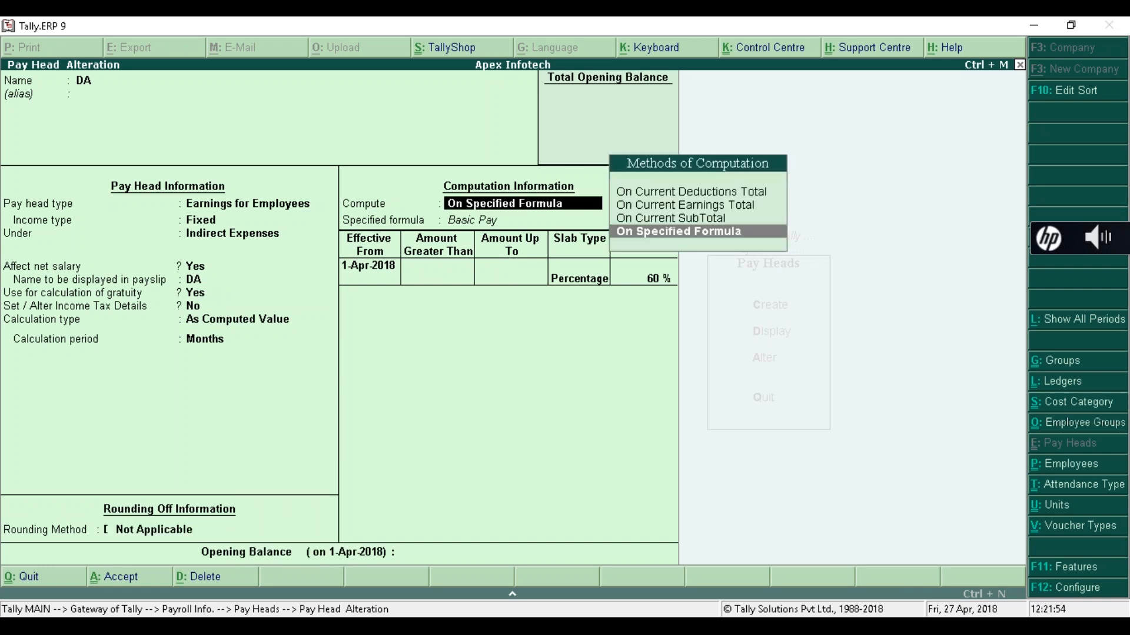
pyautogui.press('Return')
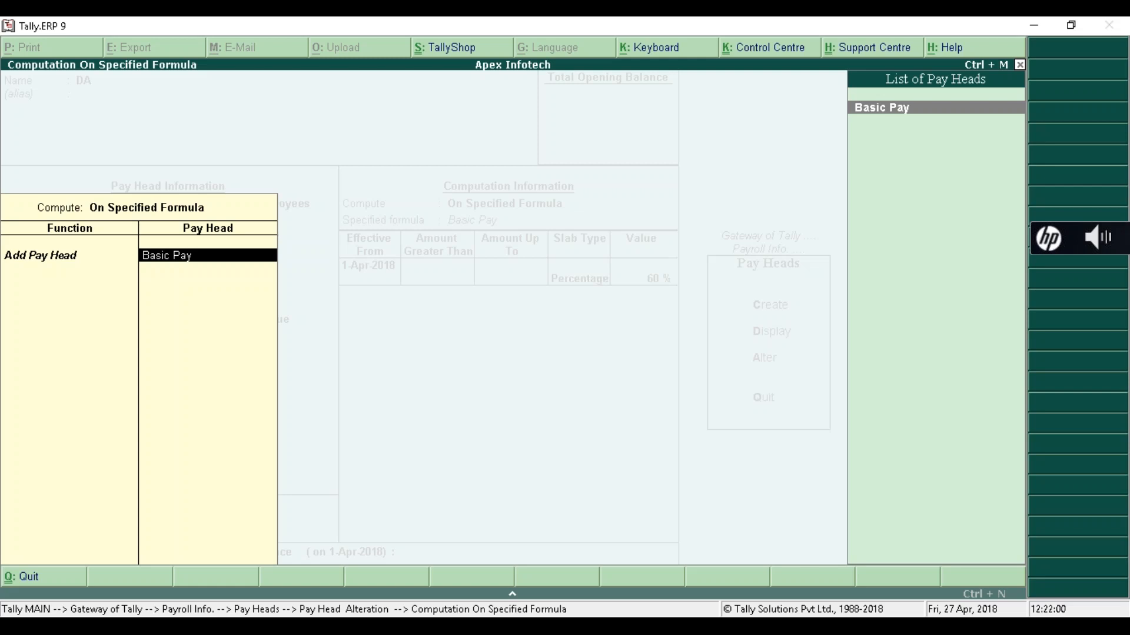
pyautogui.press('Return')
pyautogui.press('Return')
pyautogui.press('Return')
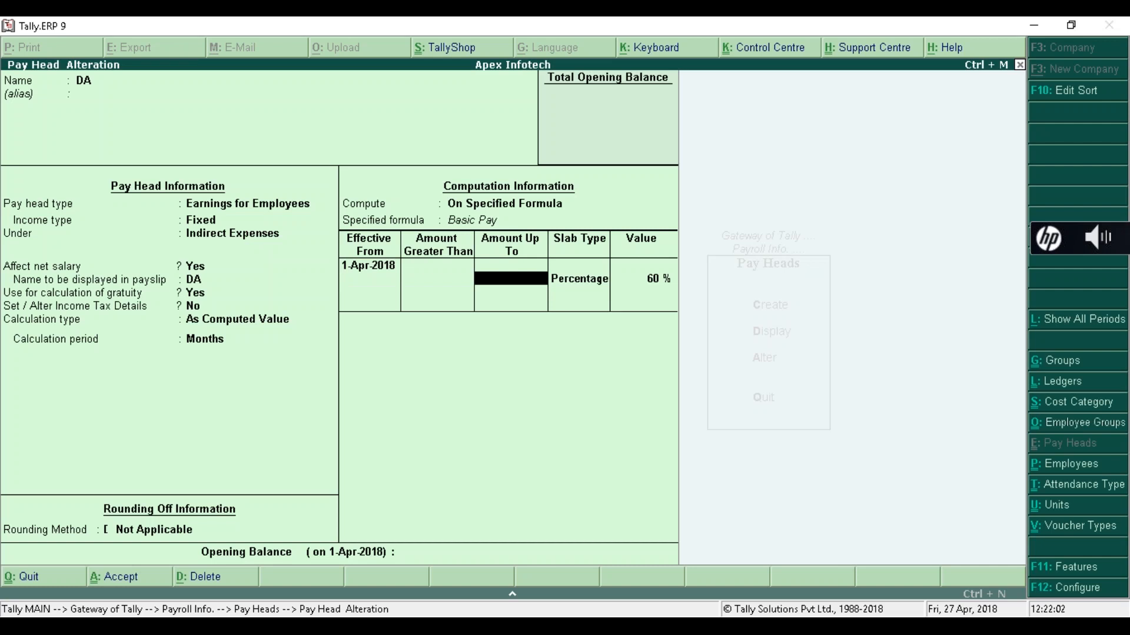
pyautogui.press('Return')
pyautogui.press('Return')
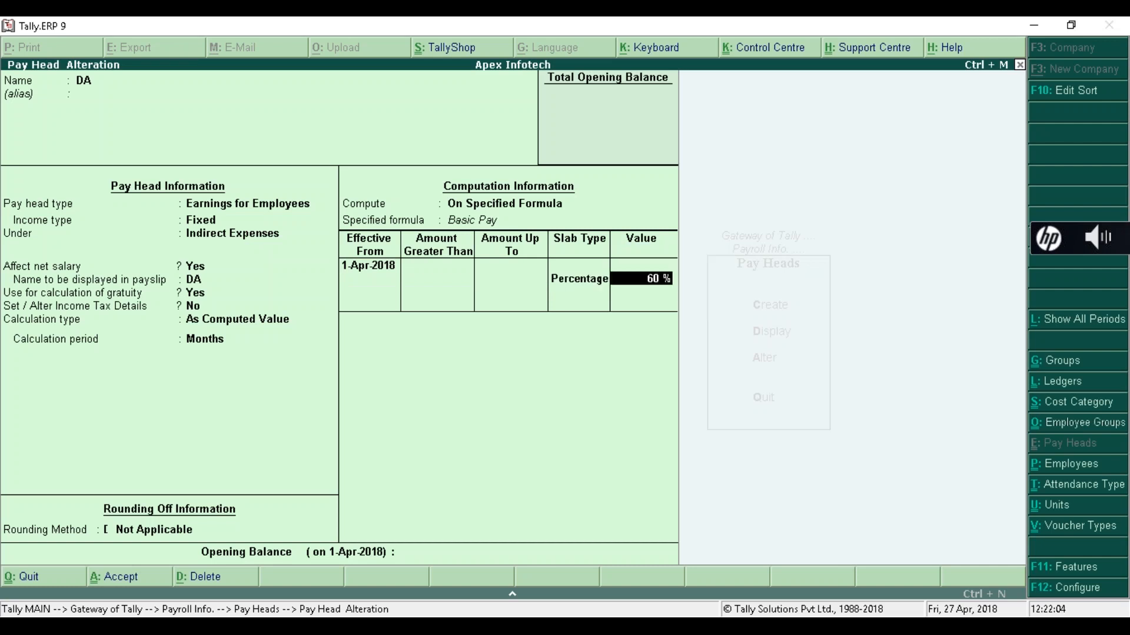
pyautogui.press('BackSpace')
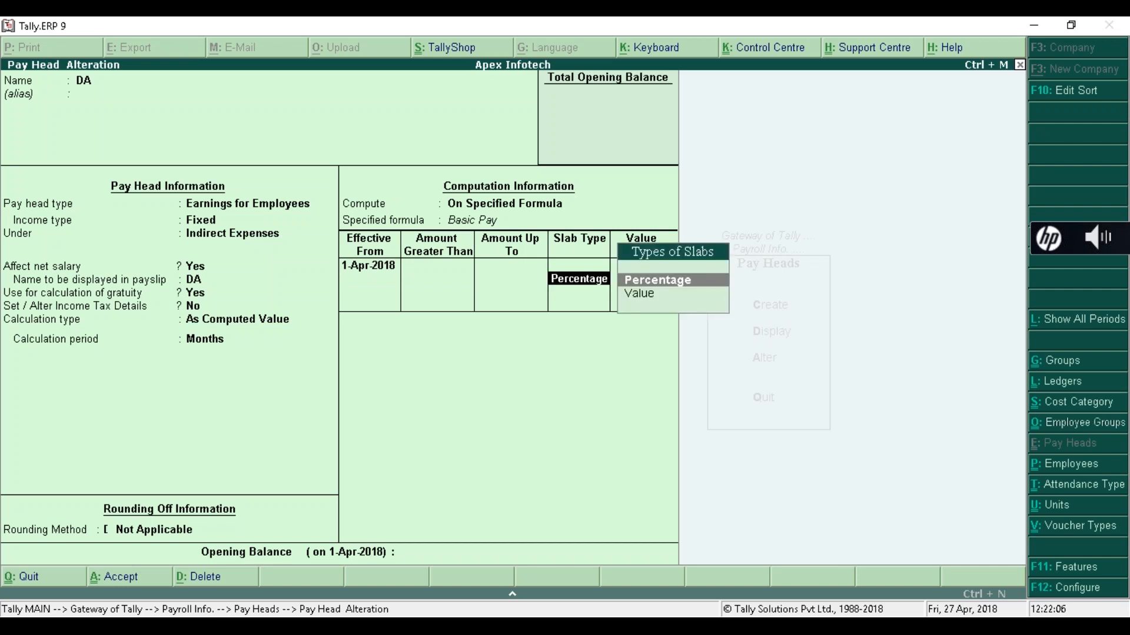
pyautogui.press('Return')
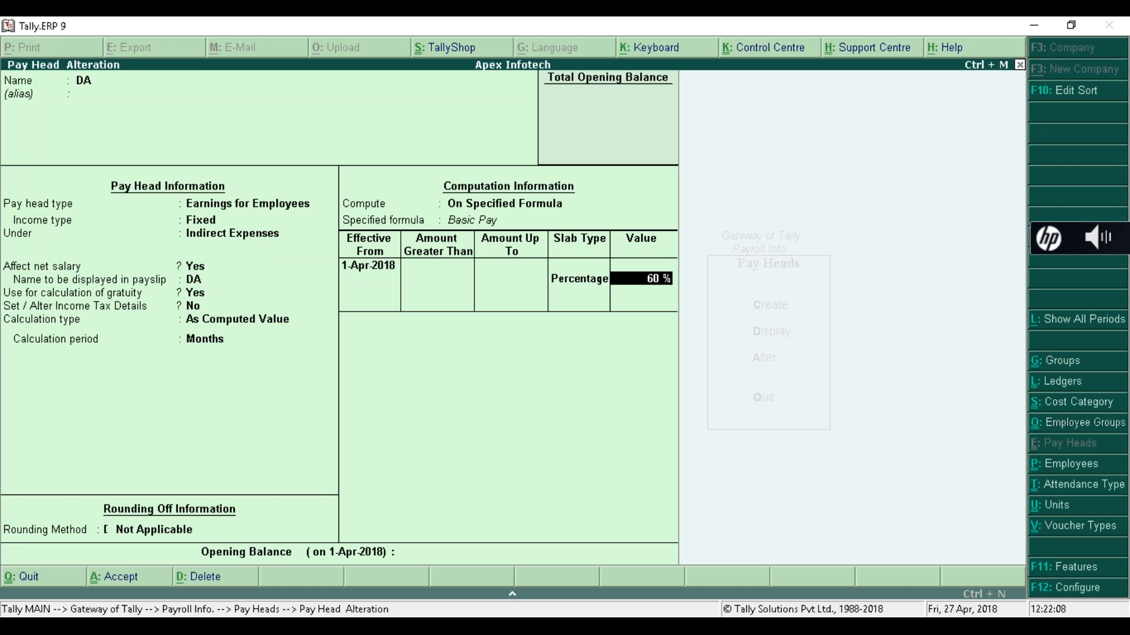
pyautogui.press('Return')
pyautogui.press('Return')
pyautogui.press('Return')
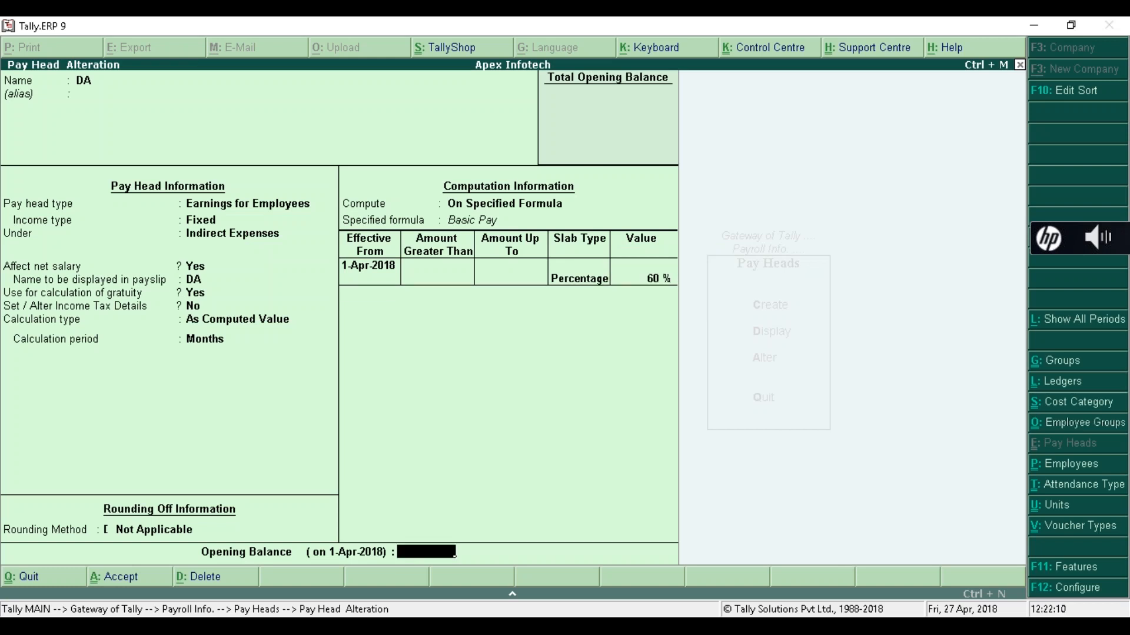
# - Create HRA as a Fixed employee earning under Indirect Expenses, affecting net salary, no gratuity, computed value
pyautogui.write('y')
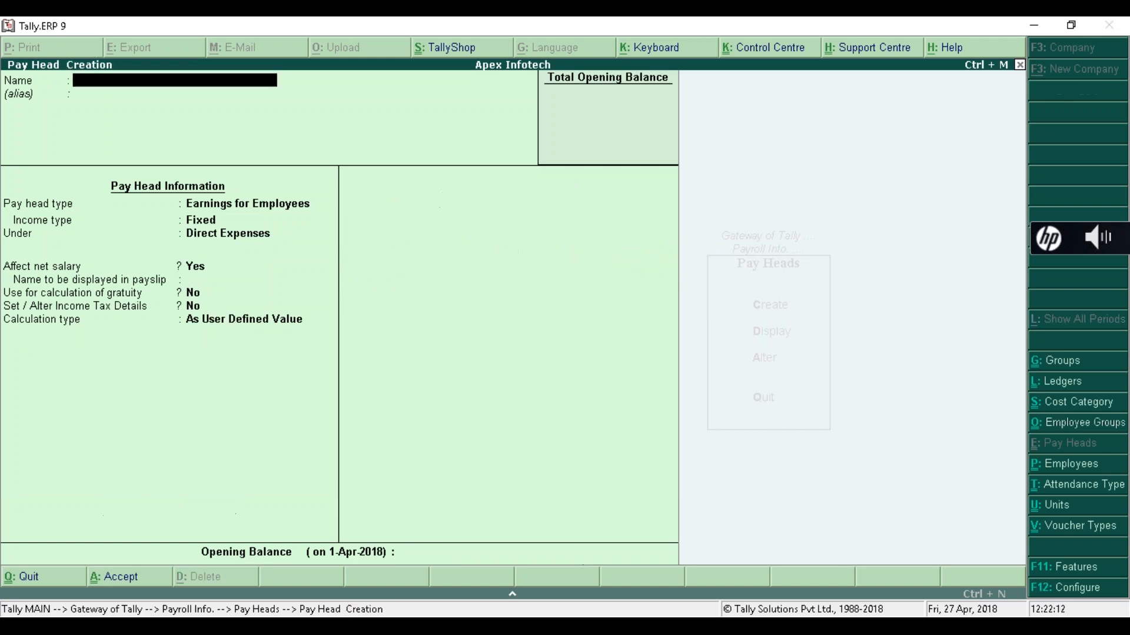
pyautogui.write('HRA')
pyautogui.press('Return')
pyautogui.press('Return')
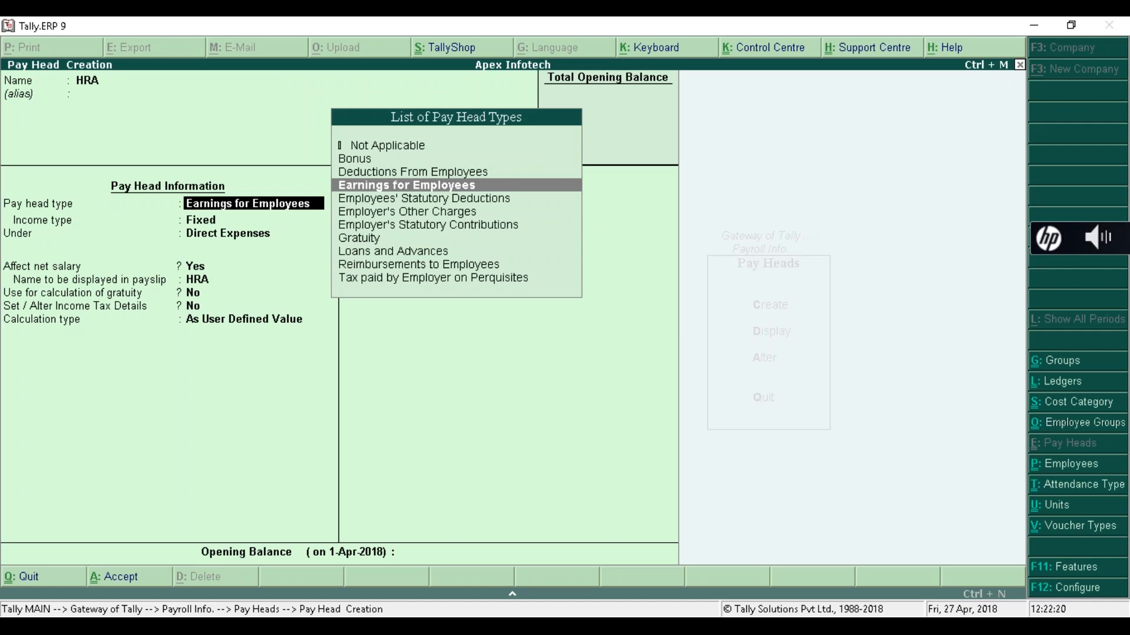
pyautogui.press('Return')
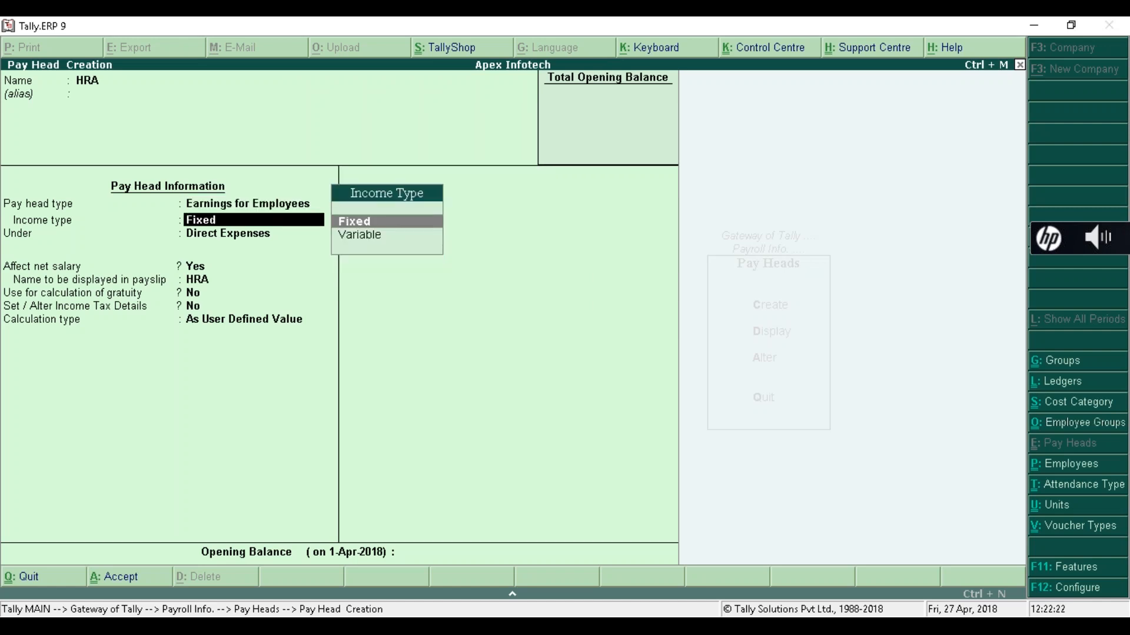
pyautogui.press('Return')
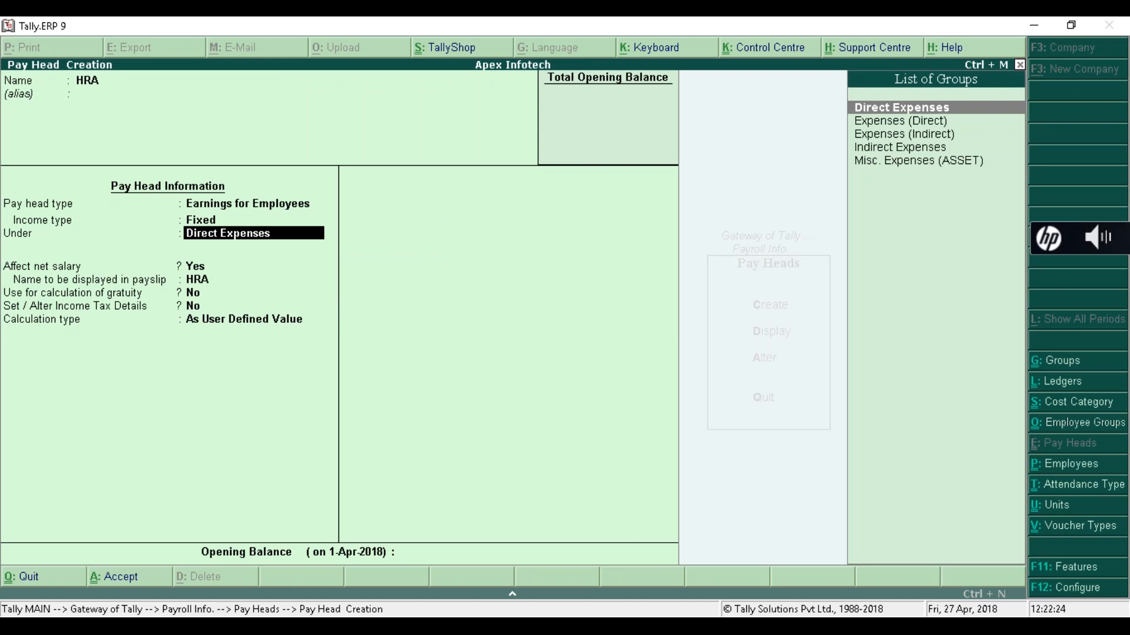
pyautogui.press('Down')
pyautogui.press('Down')
pyautogui.press('Down')
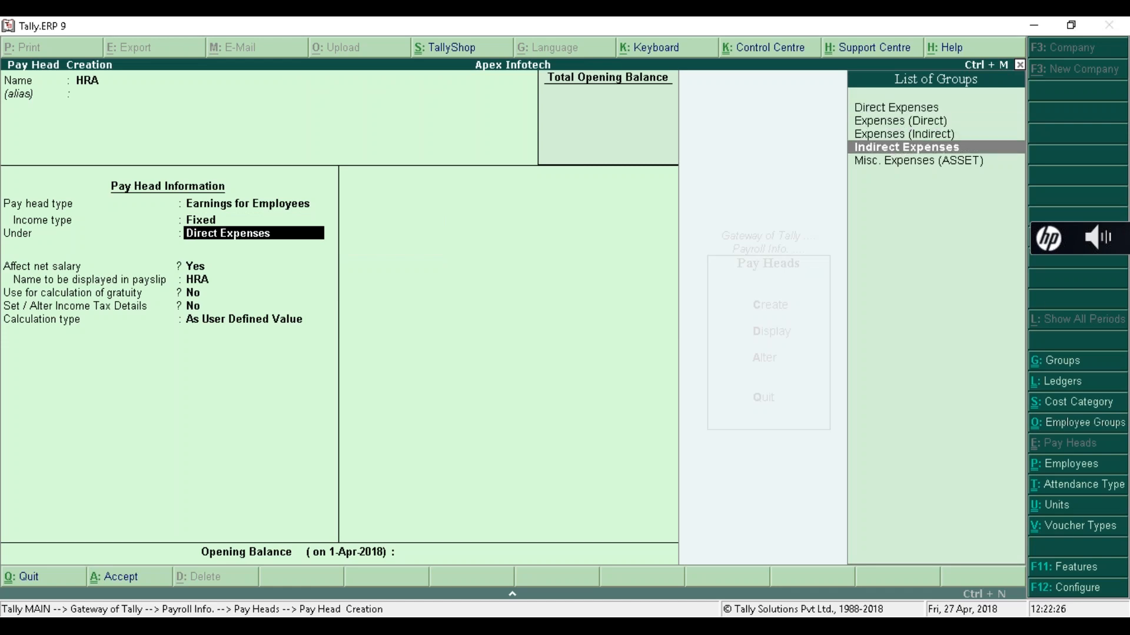
pyautogui.press('Return')
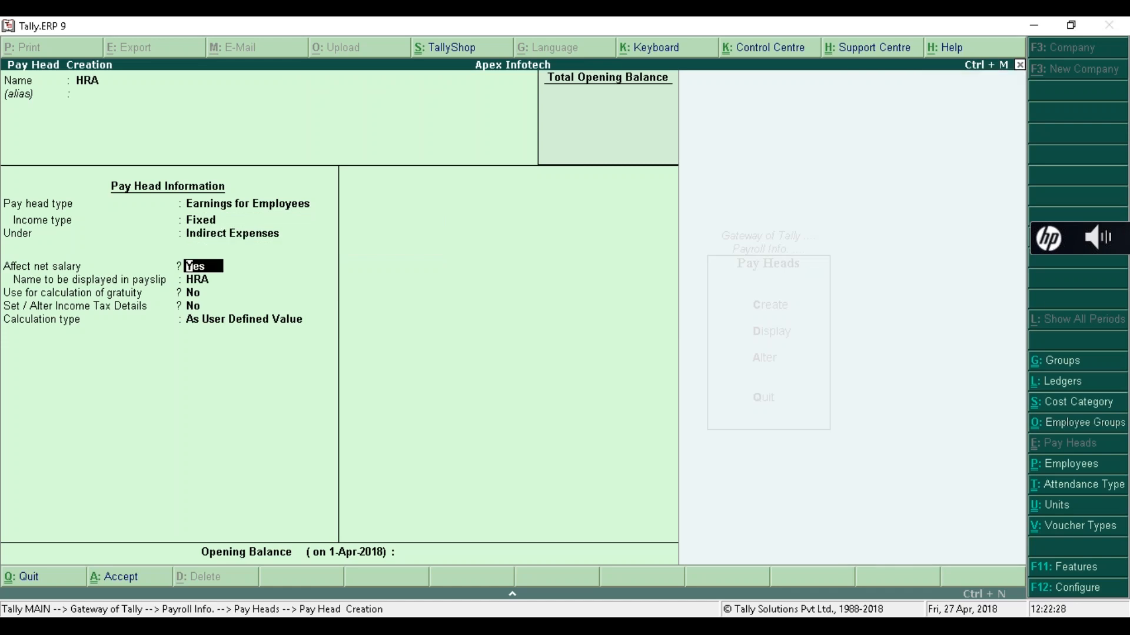
pyautogui.press('Return')
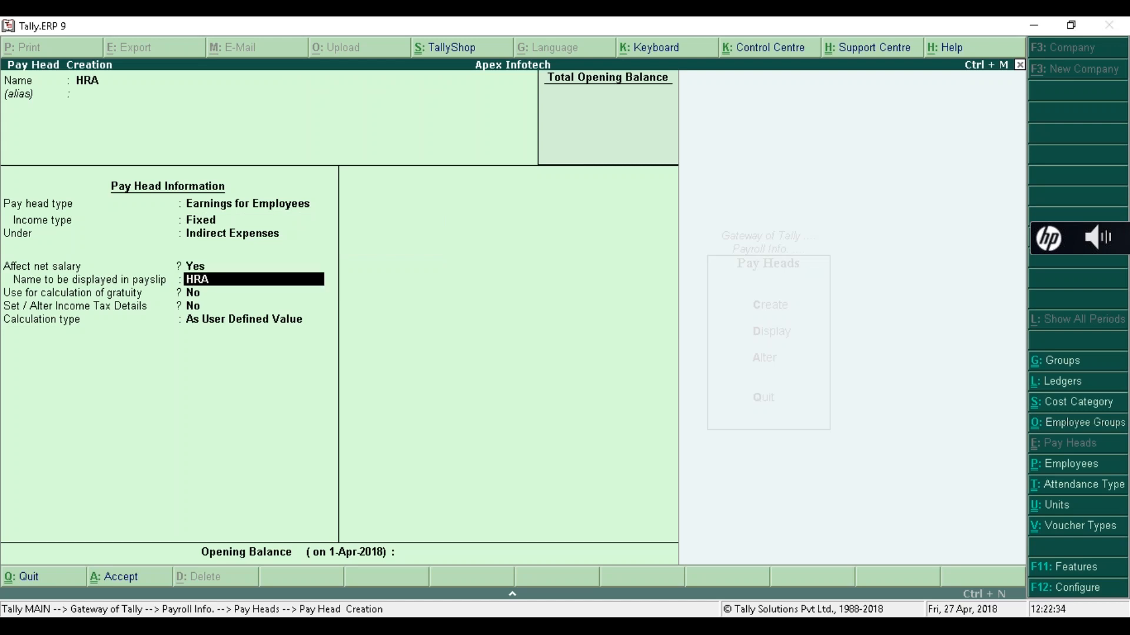
pyautogui.press('Return')
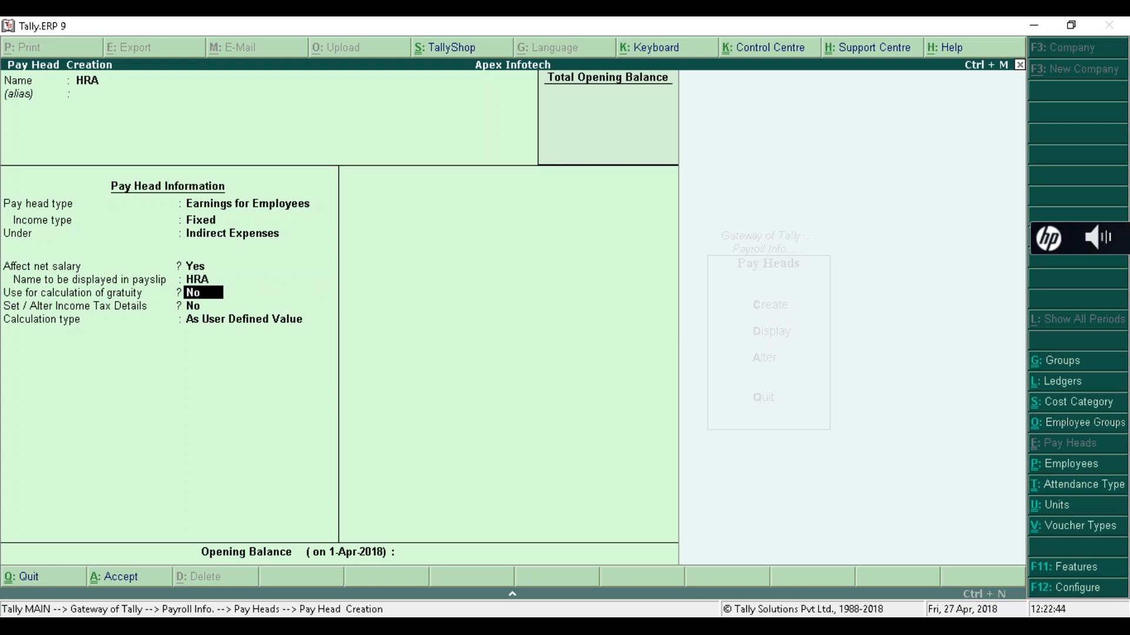
pyautogui.press('Return')
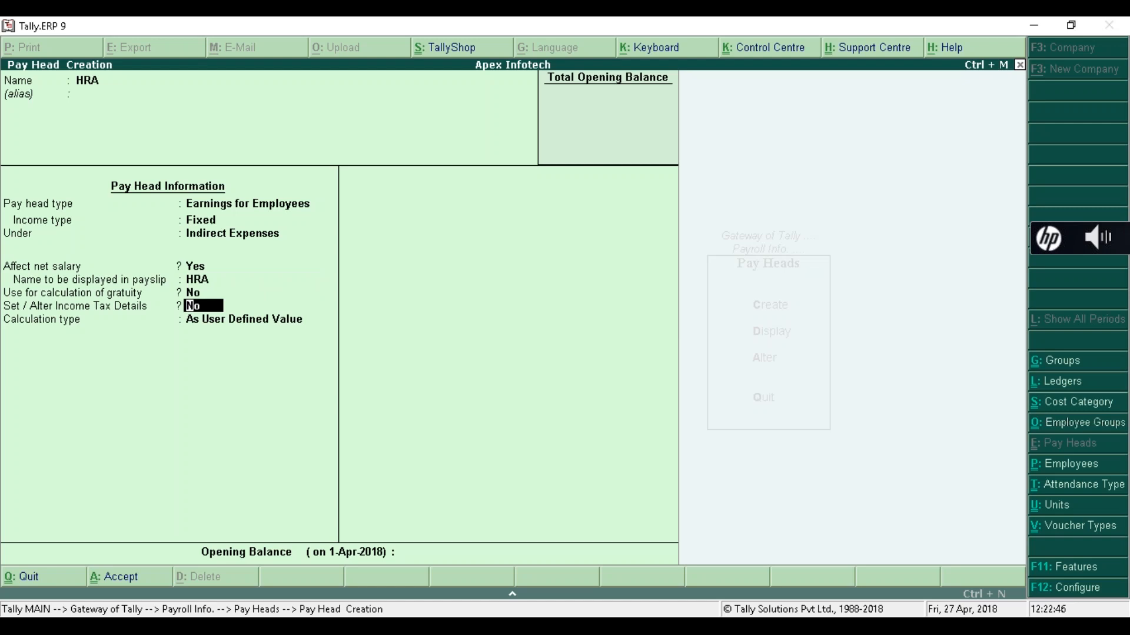
pyautogui.press('Return')
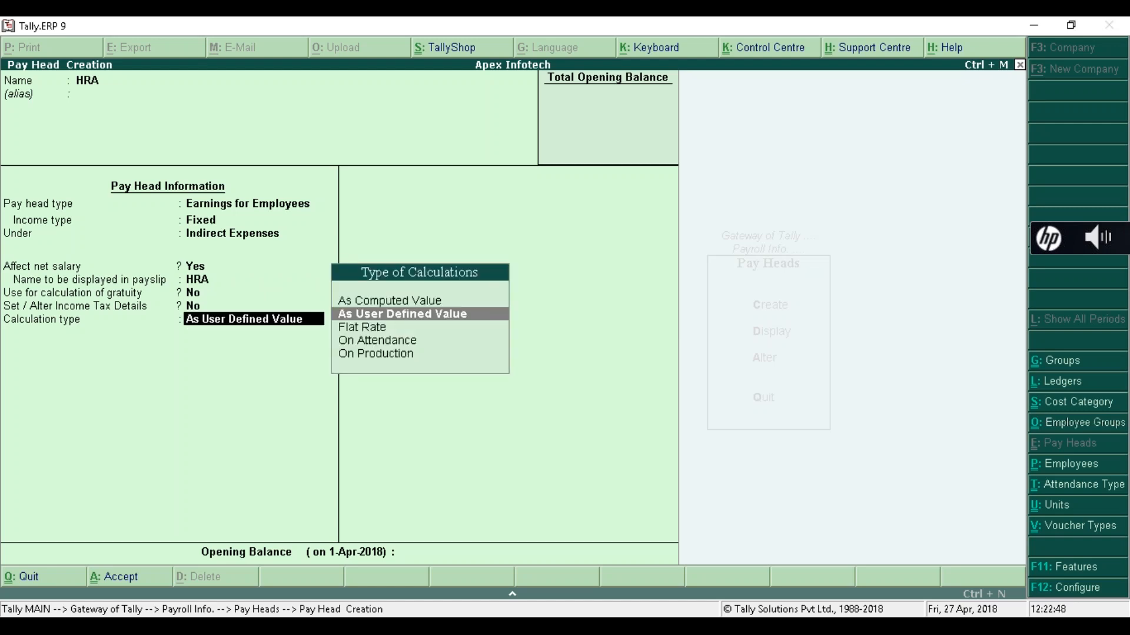
pyautogui.press('Up')
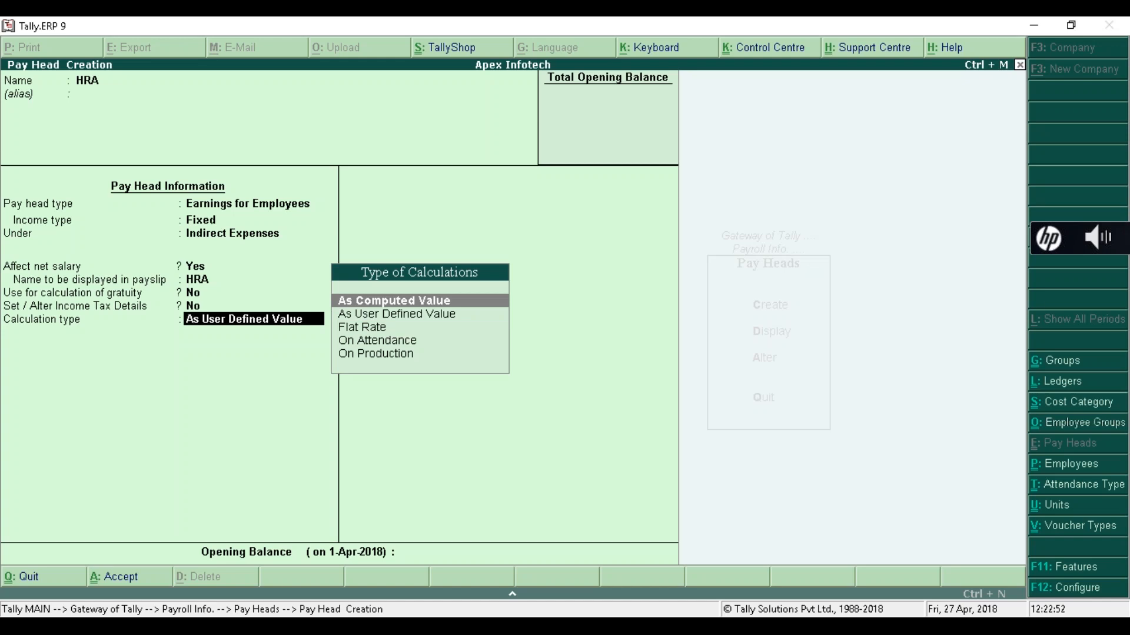
pyautogui.press('Return')
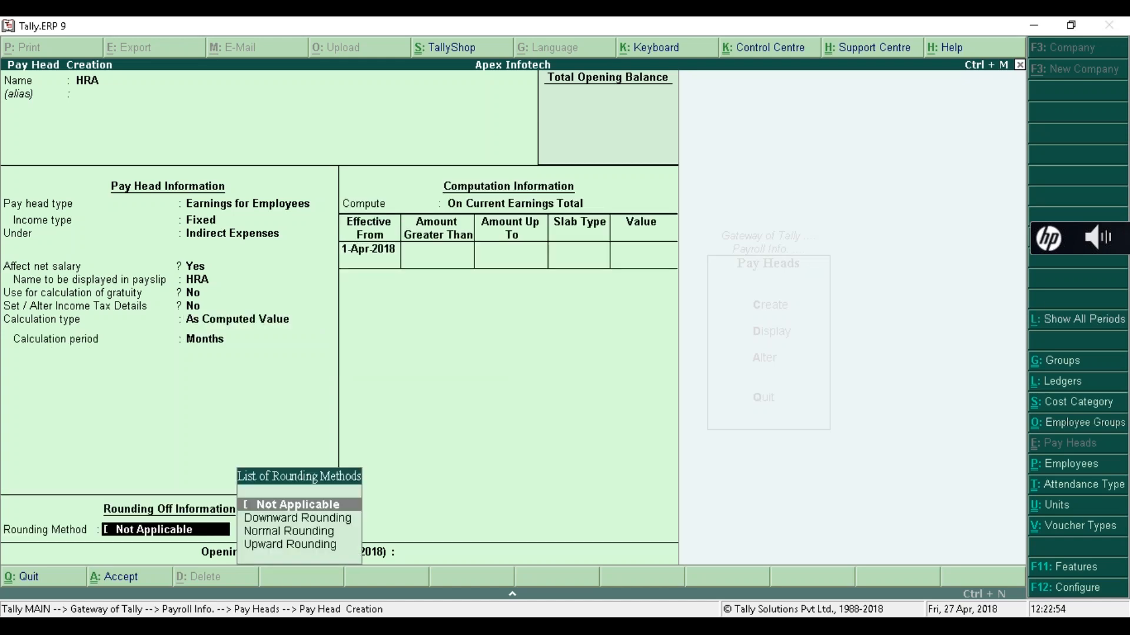
# - Compute HRA on a specified formula of Basic Pay at a 30% percentage slab, finishing the form
pyautogui.press('BackSpace')
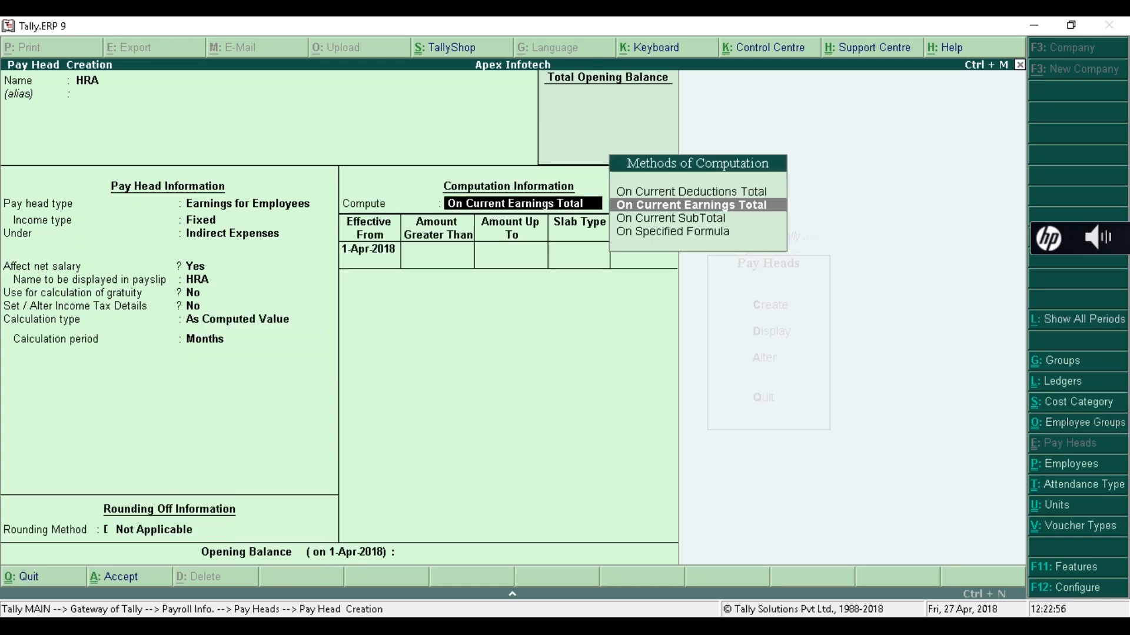
pyautogui.press('Down')
pyautogui.press('Down')
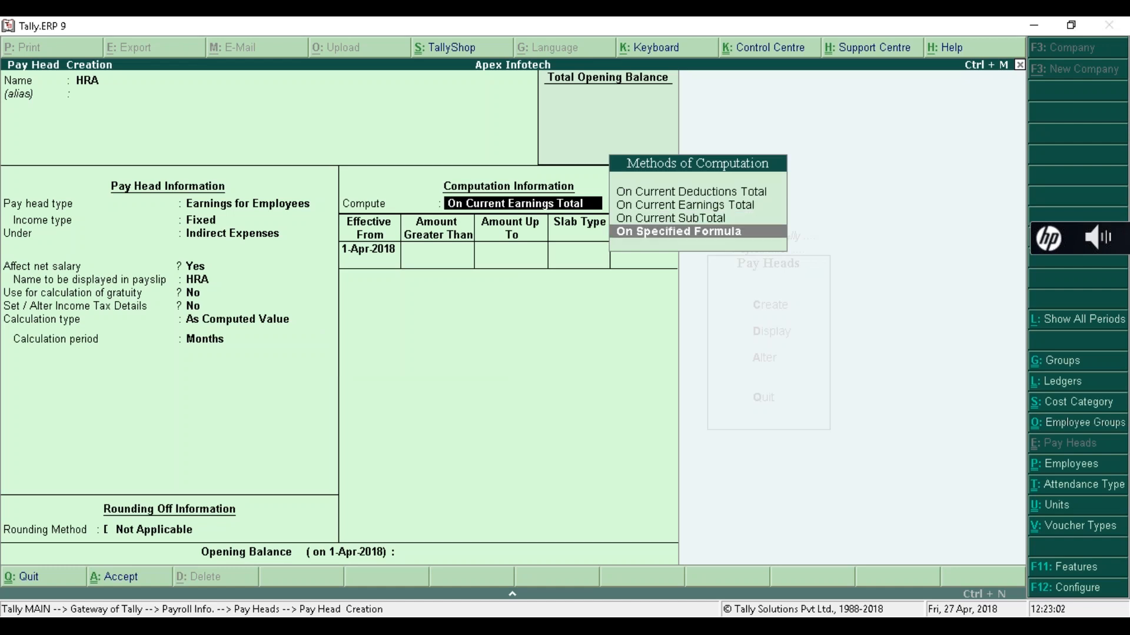
pyautogui.press('Return')
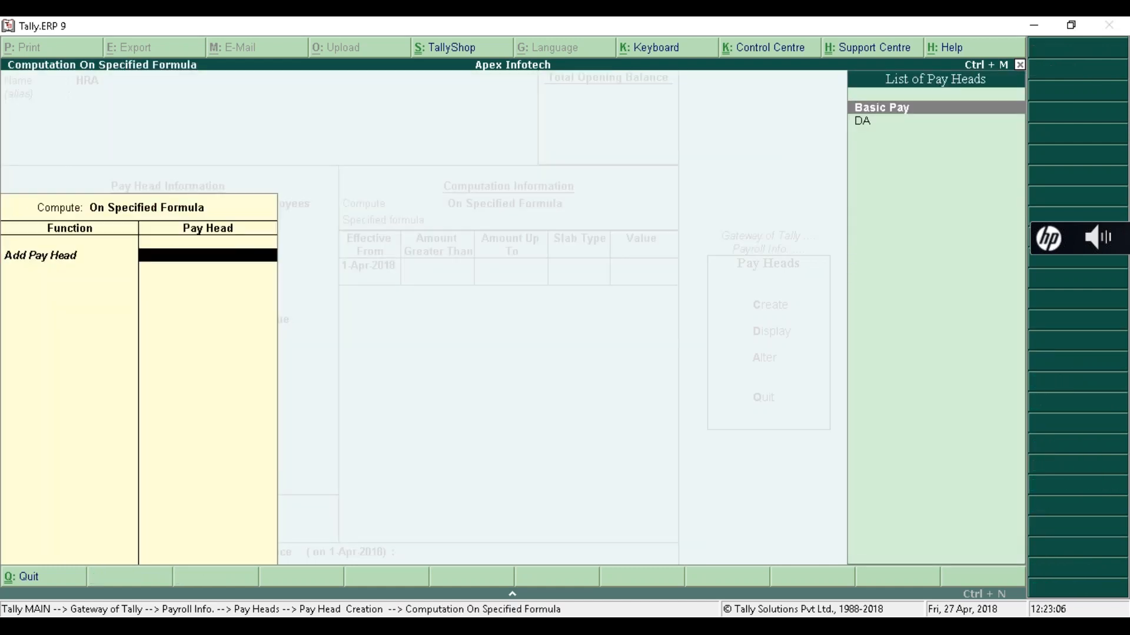
pyautogui.press('Return')
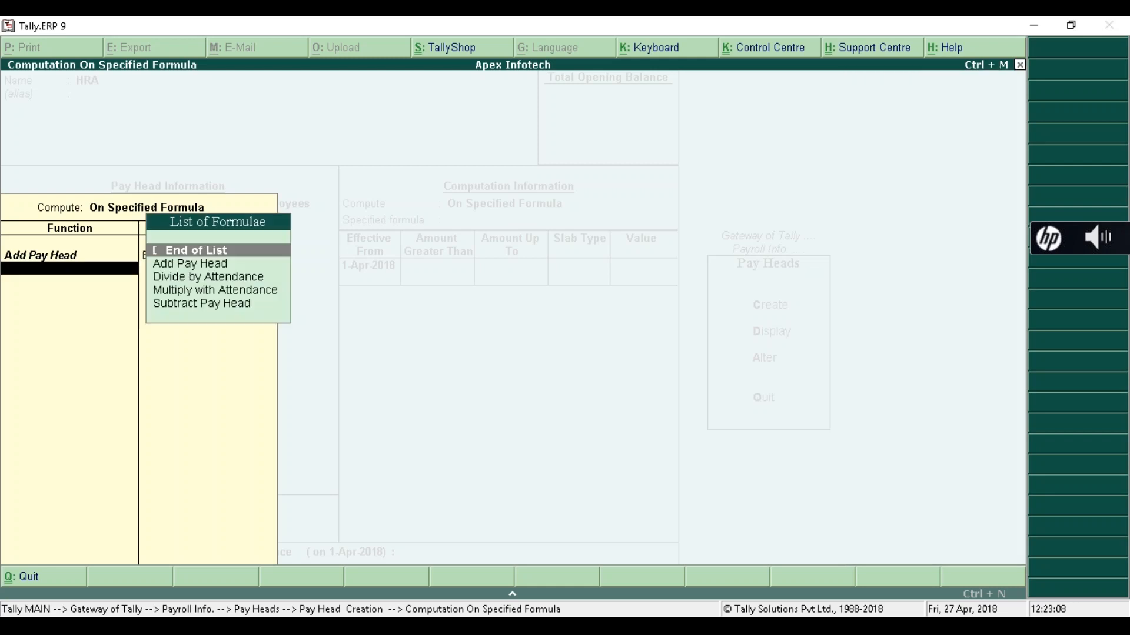
pyautogui.press('Return')
pyautogui.press('Return')
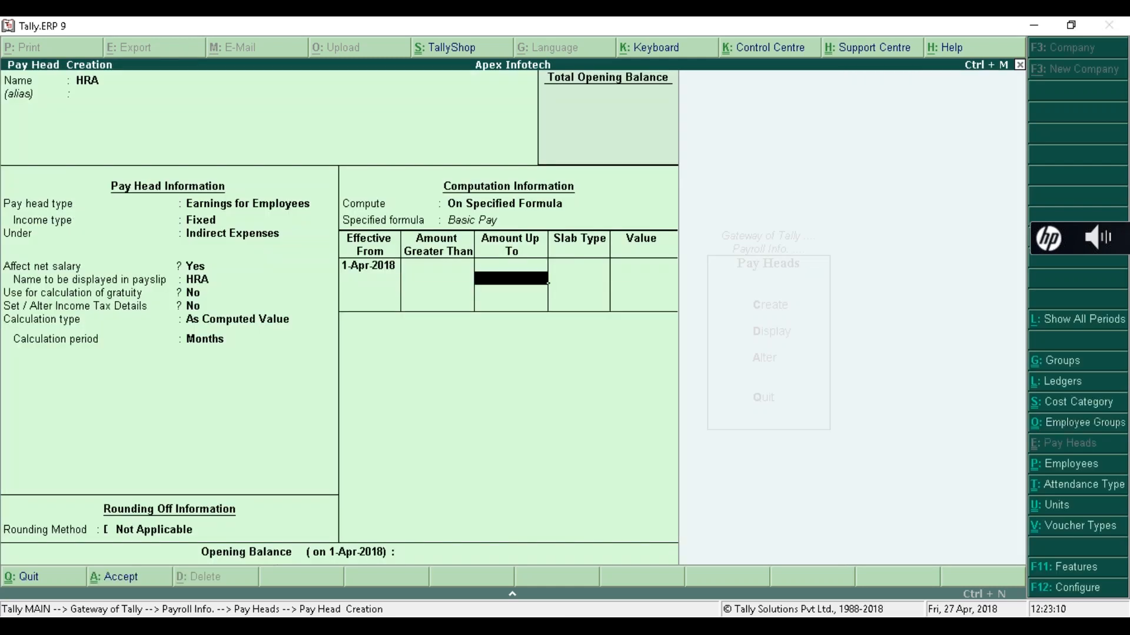
pyautogui.press('Return')
pyautogui.press('Return')
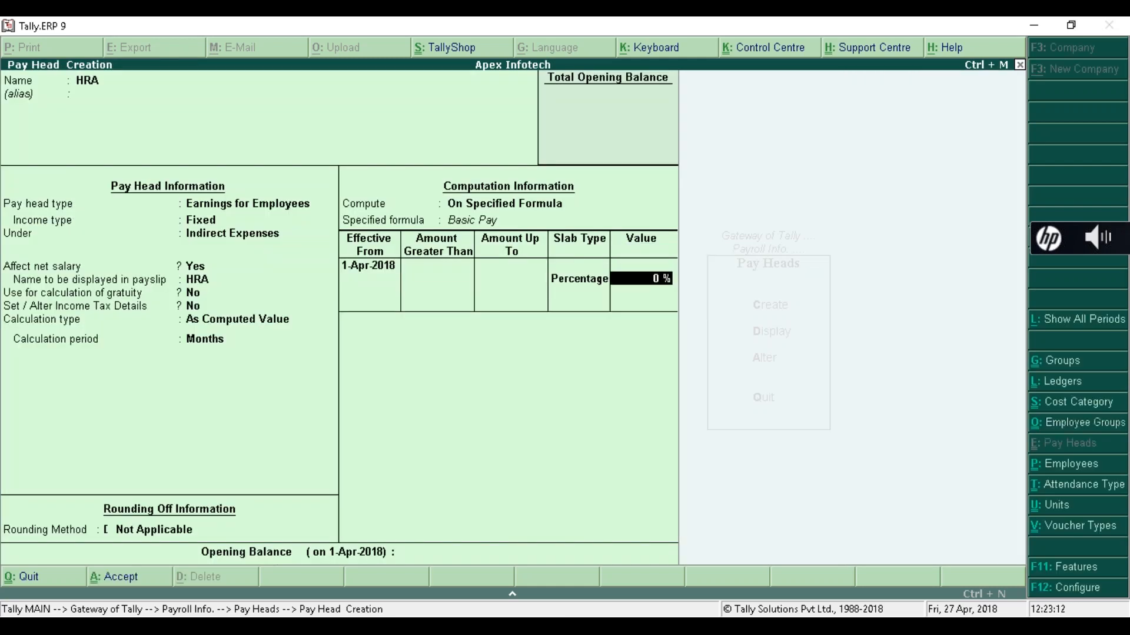
pyautogui.write('30')
pyautogui.press('Return')
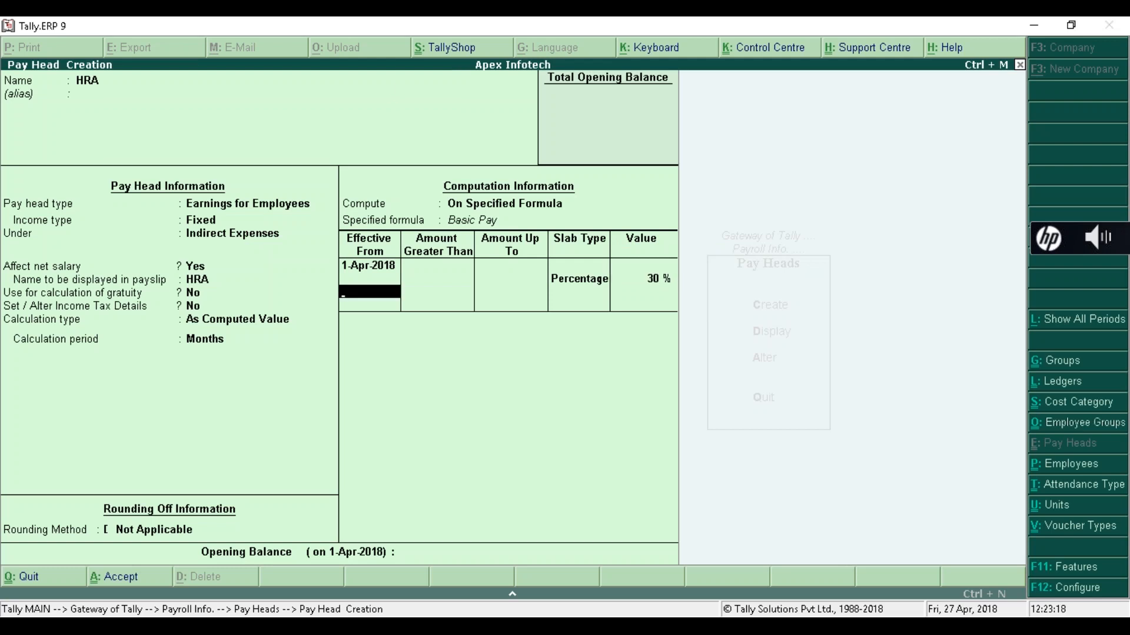
pyautogui.press('Return')
pyautogui.press('Return')
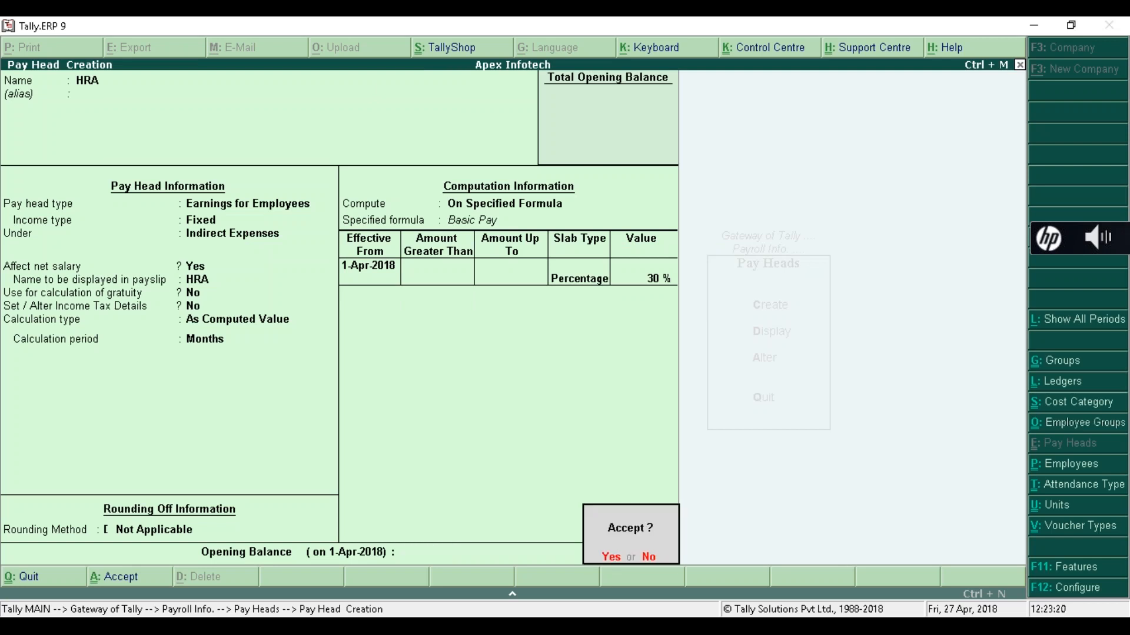
pyautogui.press('Return')
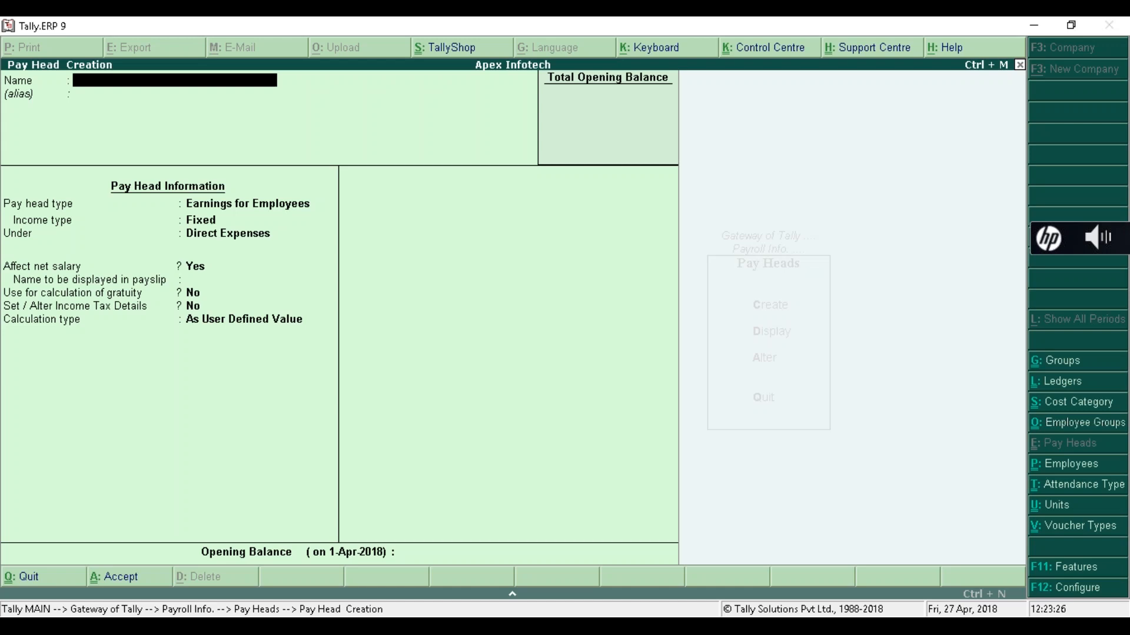
# - Name the pay head TA as a Fixed employee earning under Indirect Expenses, affecting net salary, without gratuity
pyautogui.write('A')
pyautogui.press('Return')
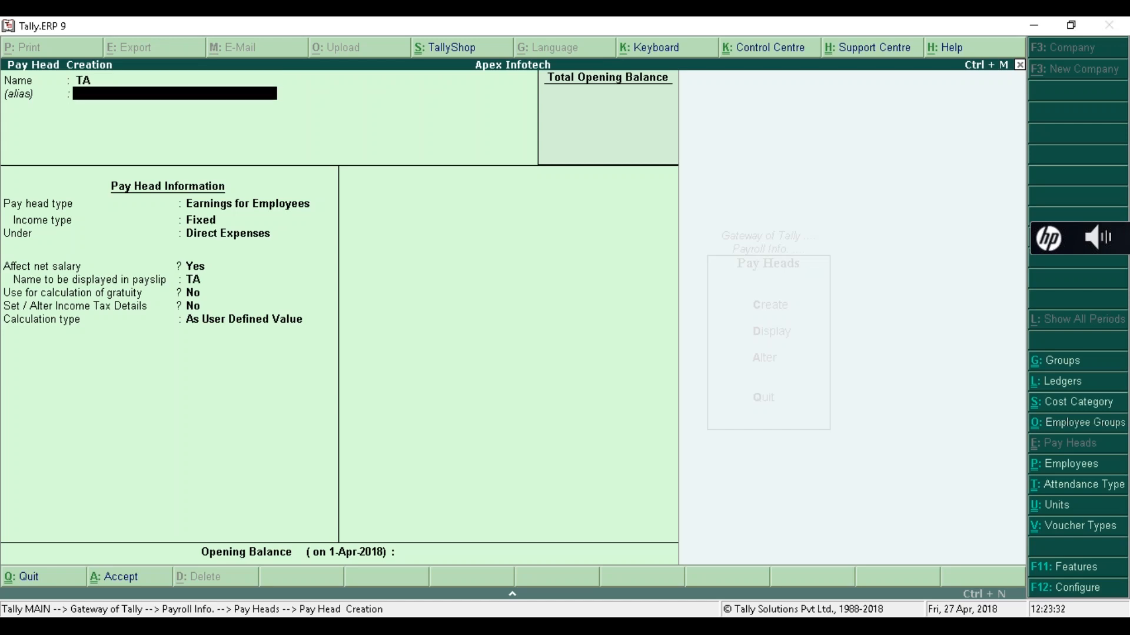
pyautogui.press('Return')
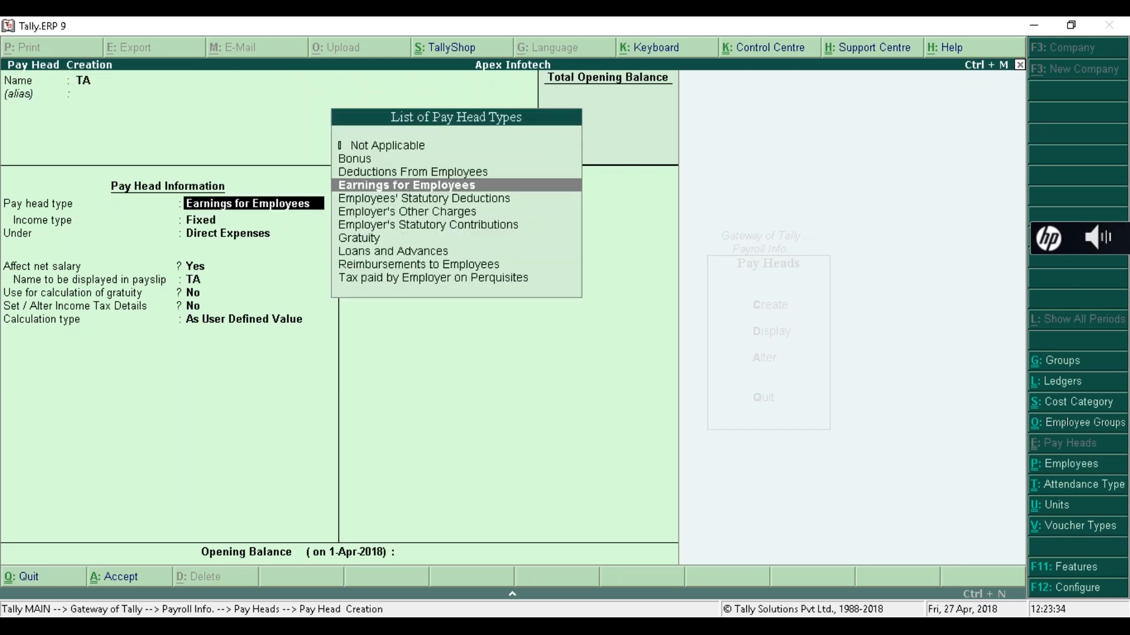
pyautogui.press('Return')
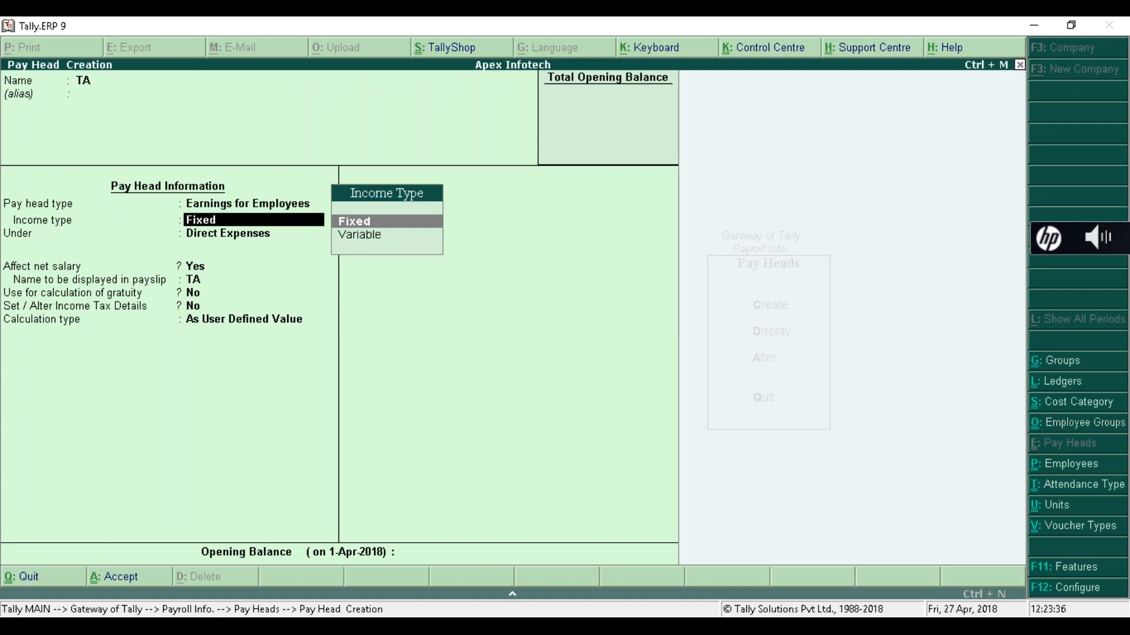
pyautogui.press('Return')
pyautogui.press('Down')
pyautogui.press('Down')
pyautogui.press('Down')
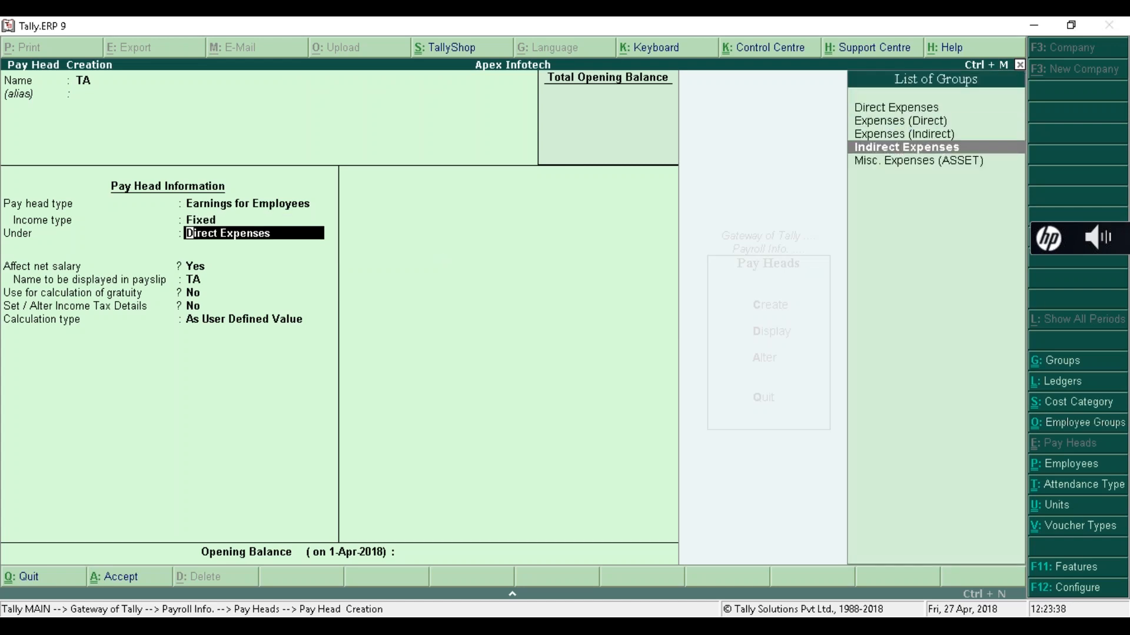
pyautogui.press('Return')
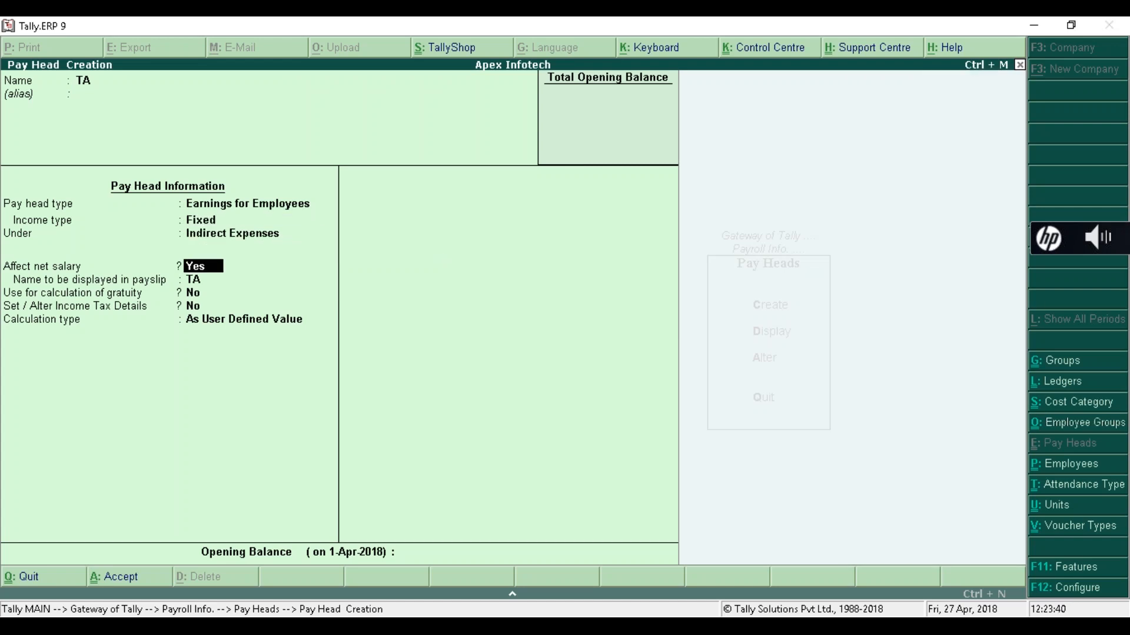
pyautogui.press('Return')
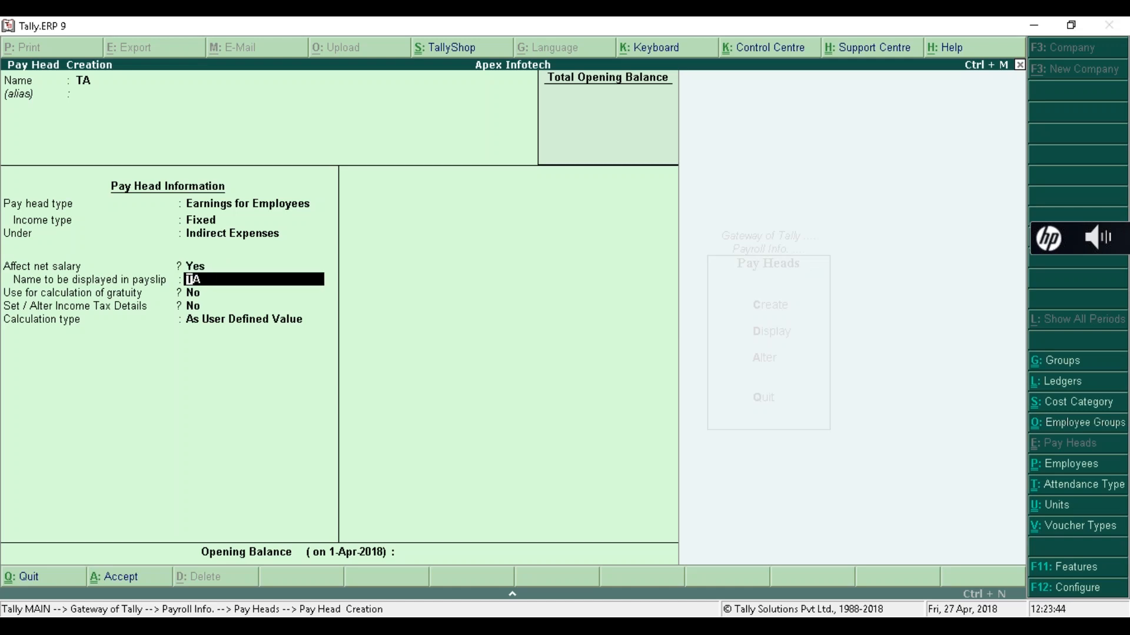
pyautogui.press('Return')
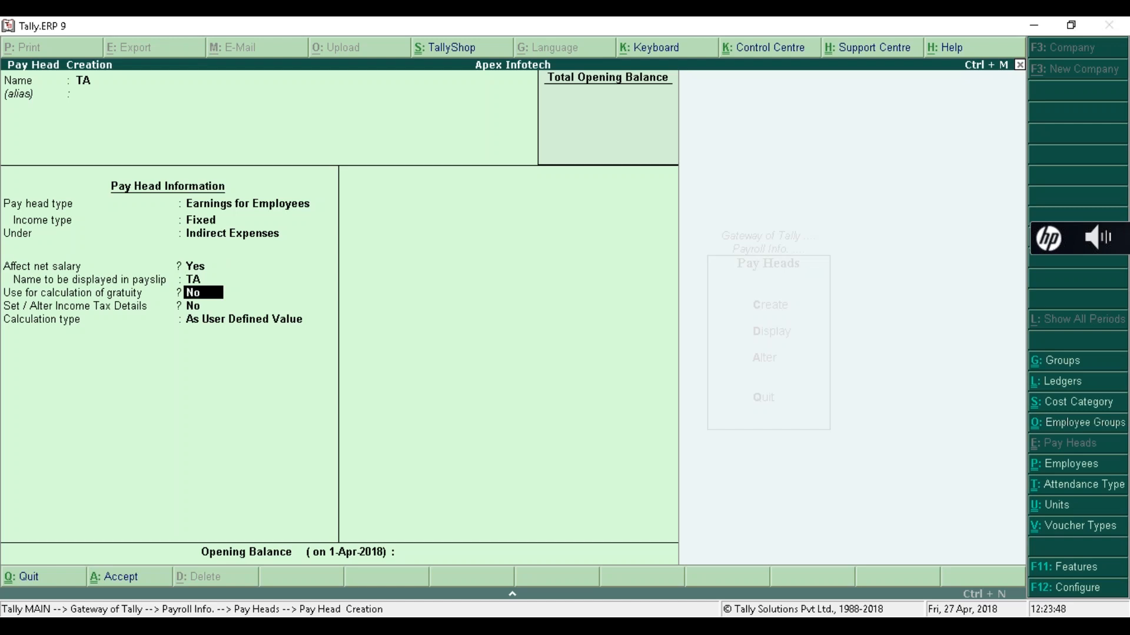
pyautogui.press('Return')
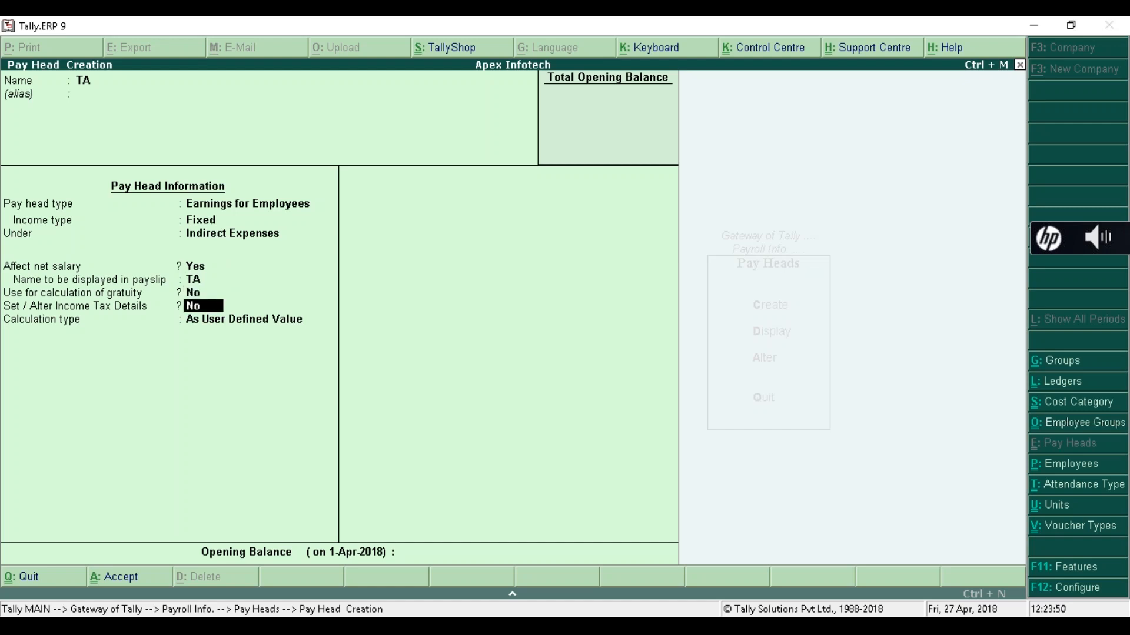
# - Make TA a monthly Flat Rate with no rounding or opening balance, save it, and name the next head Incentive
pyautogui.press('Return')
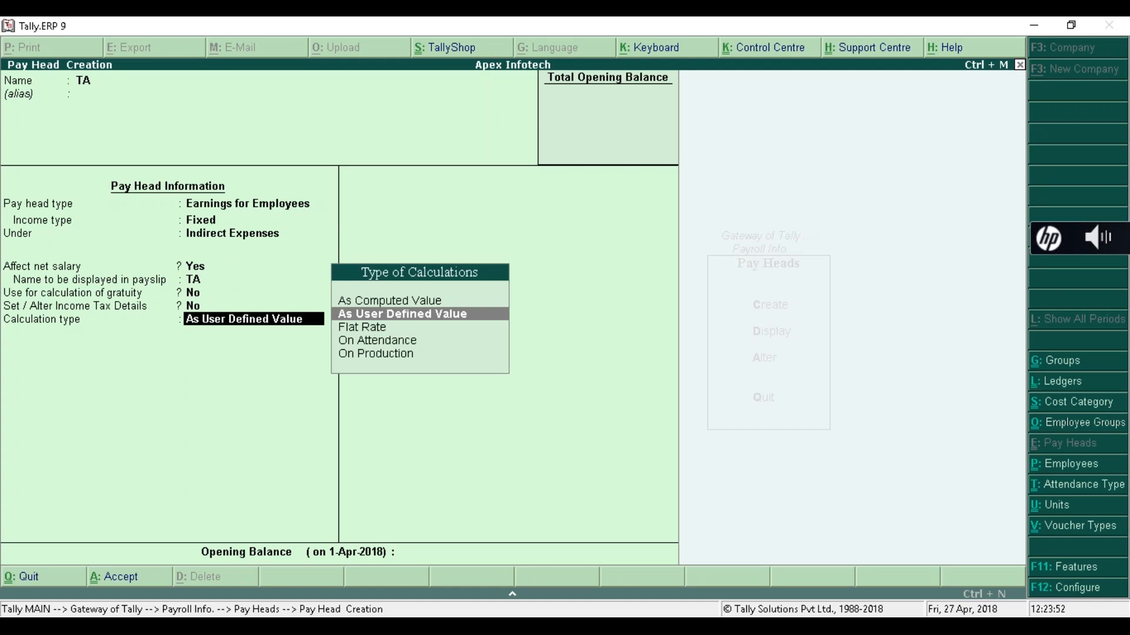
pyautogui.press('Down')
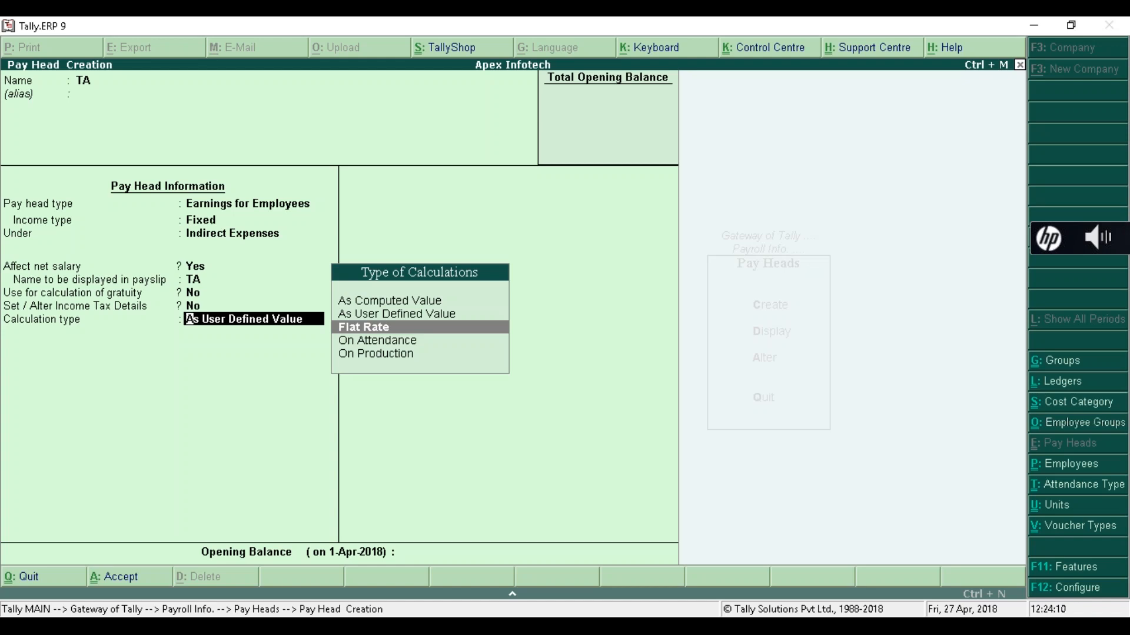
pyautogui.press('Return')
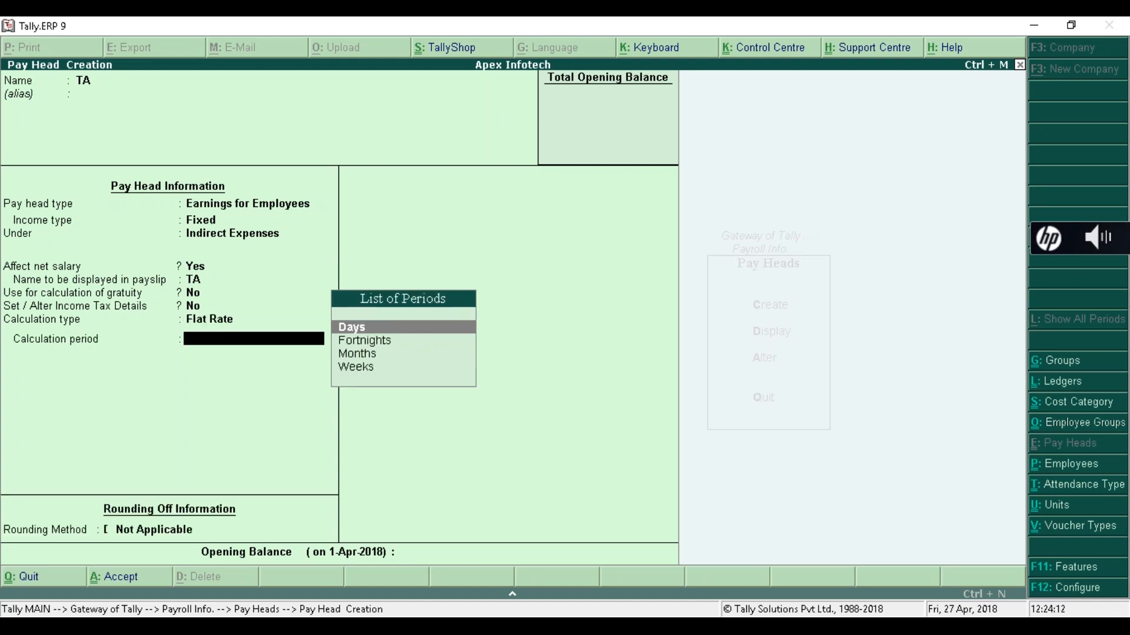
pyautogui.press('Down')
pyautogui.press('Down')
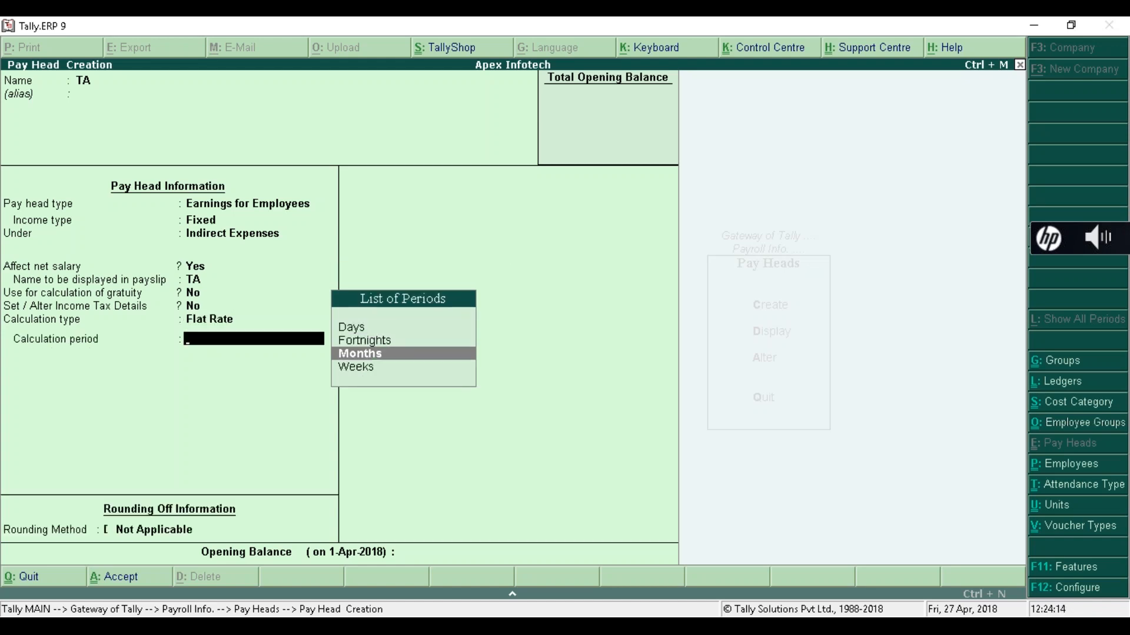
pyautogui.press('Return')
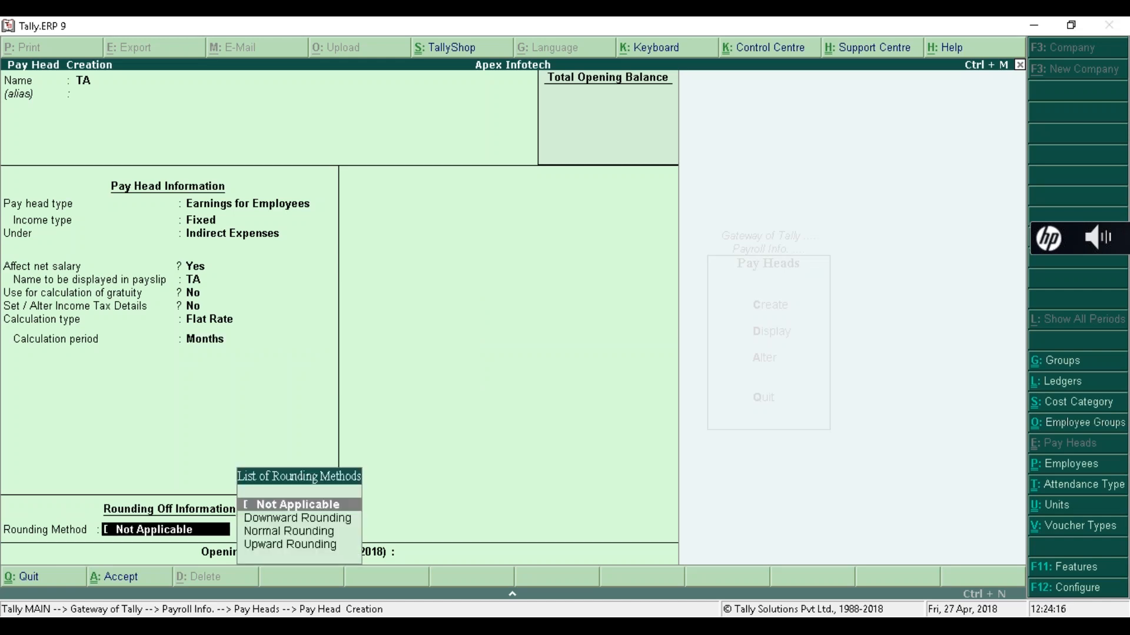
pyautogui.press('Return')
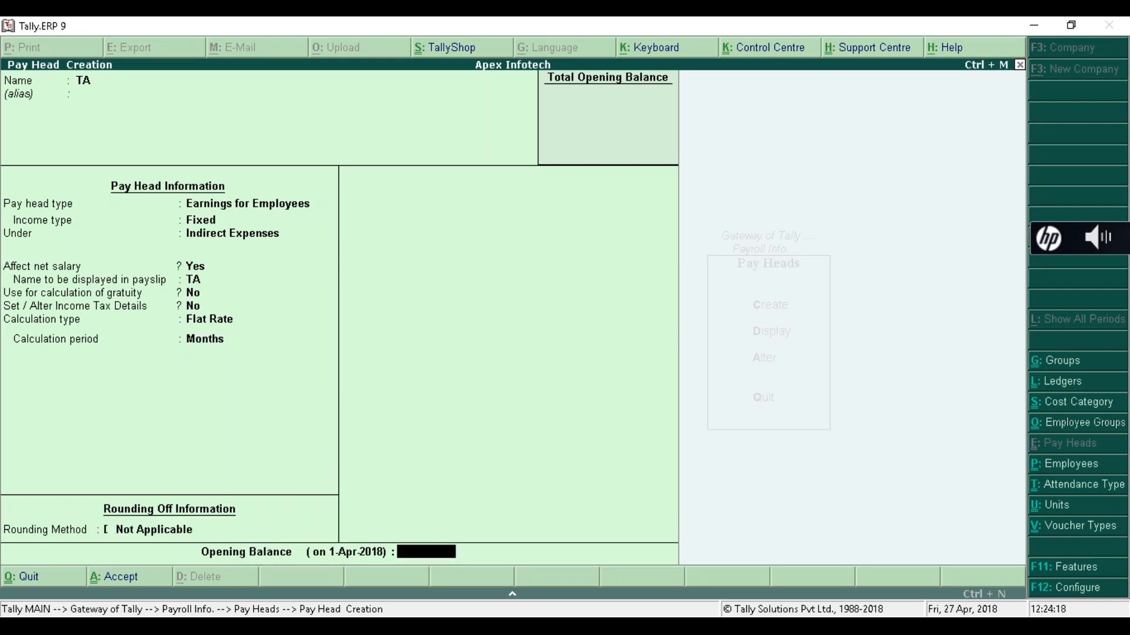
pyautogui.press('Return')
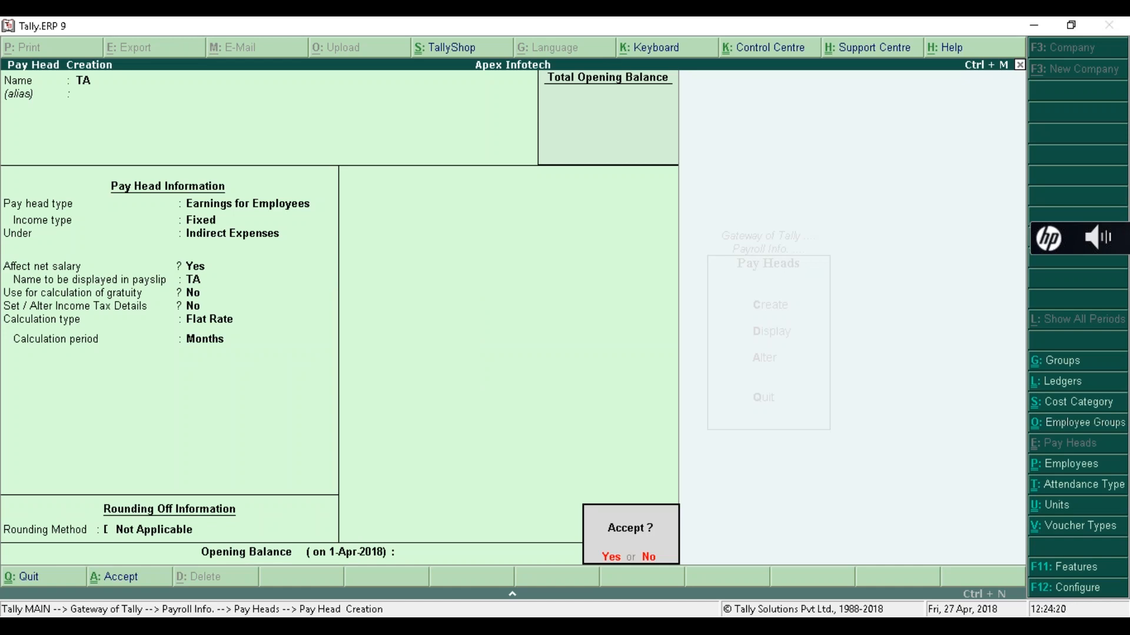
pyautogui.press('Return')
pyautogui.write('Ince')
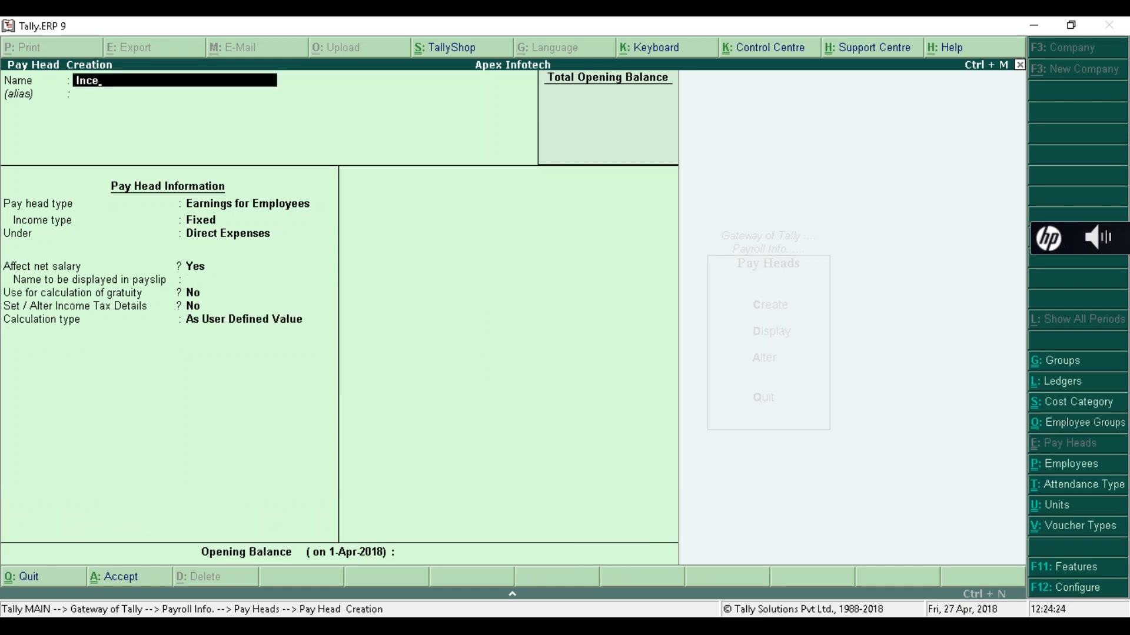
pyautogui.write('ntive')
# - Make Incentive a Variable employee earning under Indirect Expenses, keeping net salary, payslip name and gratuity defaults
pyautogui.press('Return')
pyautogui.press('Return')
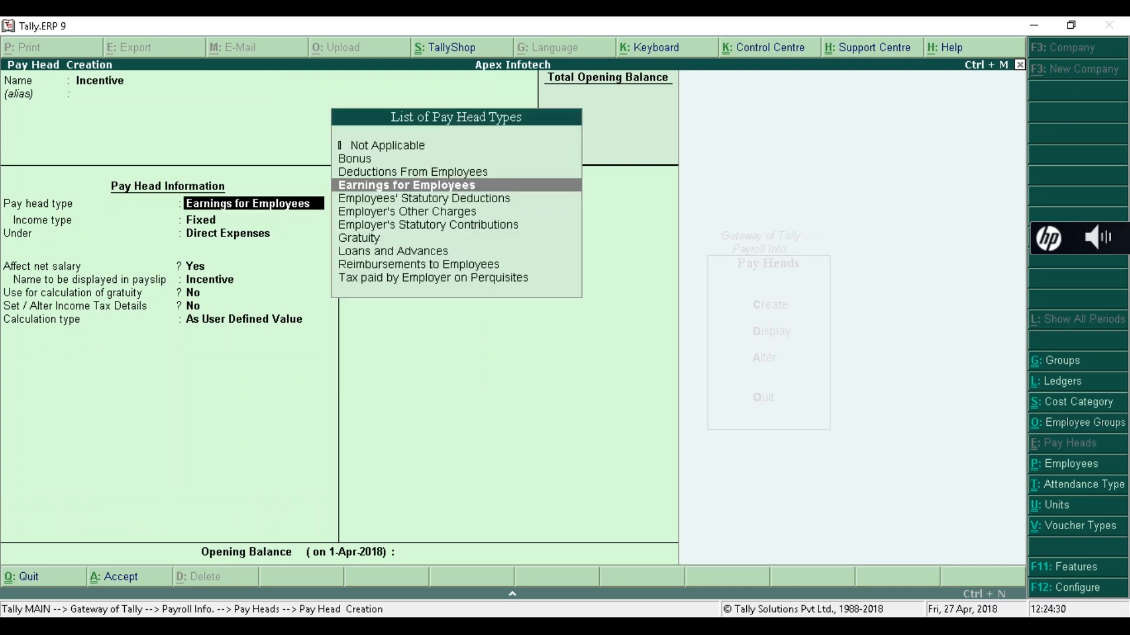
pyautogui.press('Return')
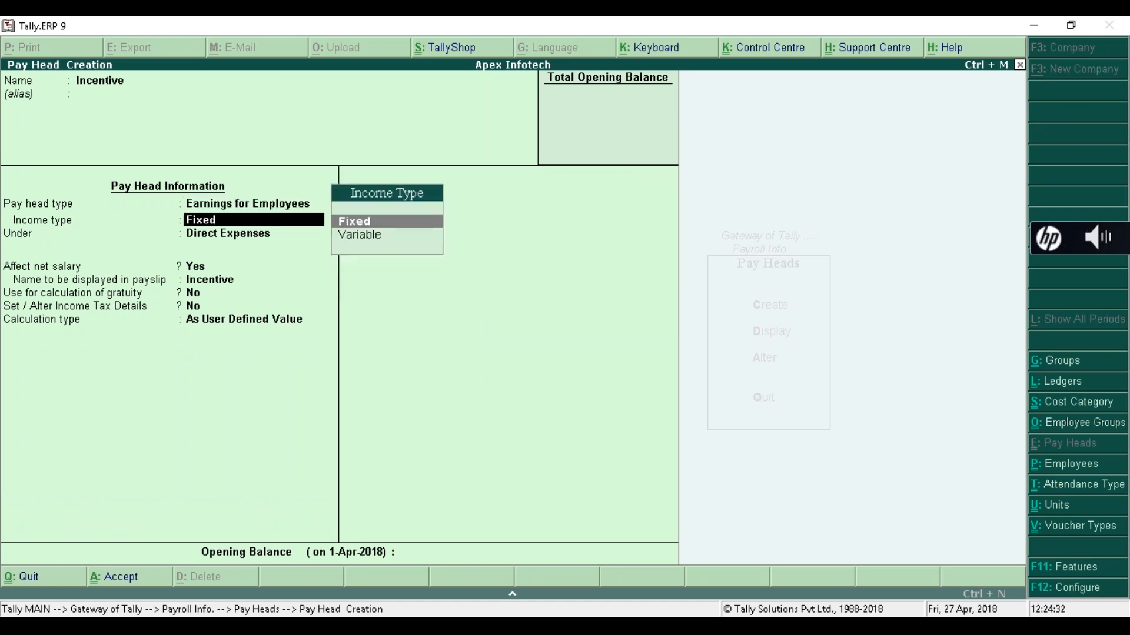
pyautogui.press('Down')
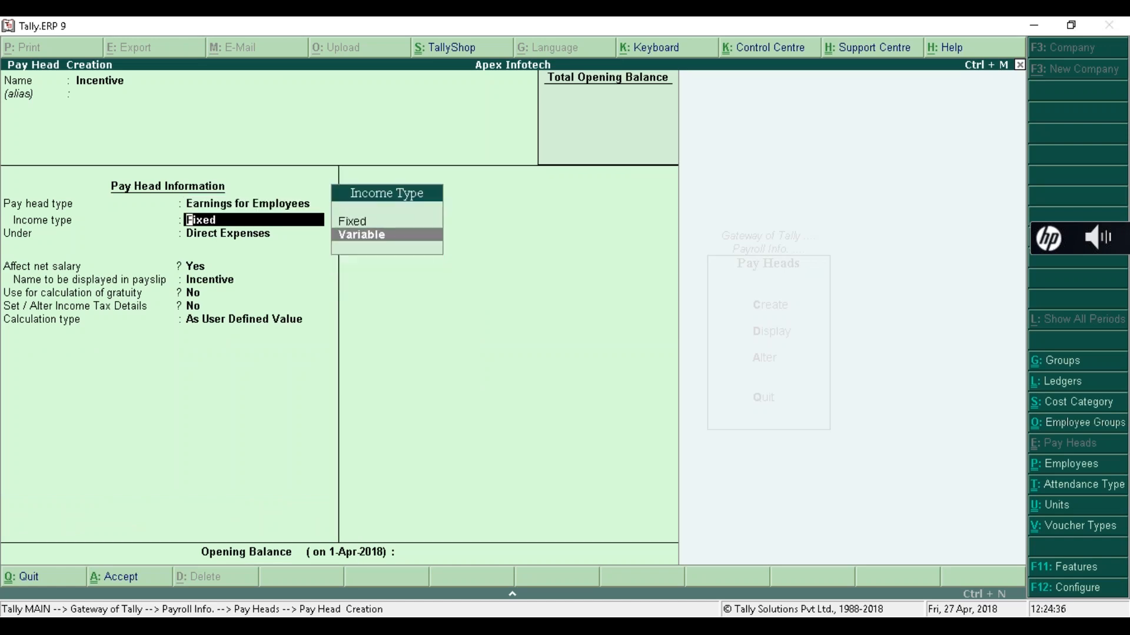
pyautogui.press('Return')
pyautogui.press('Down')
pyautogui.press('Down')
pyautogui.press('Down')
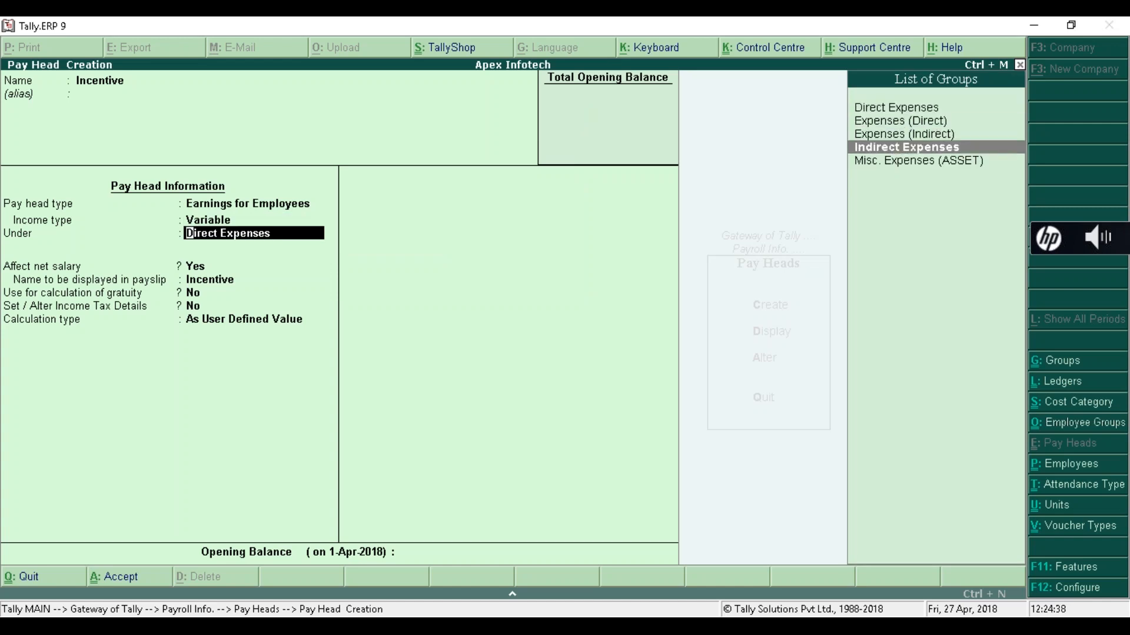
pyautogui.press('Return')
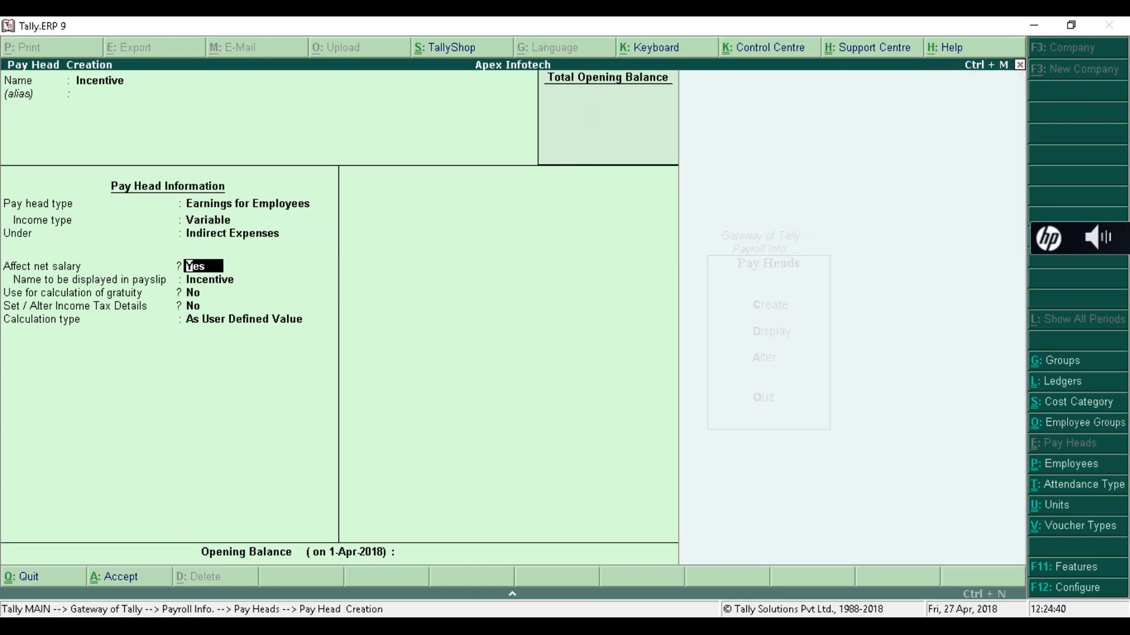
pyautogui.press('Return')
pyautogui.press('Return')
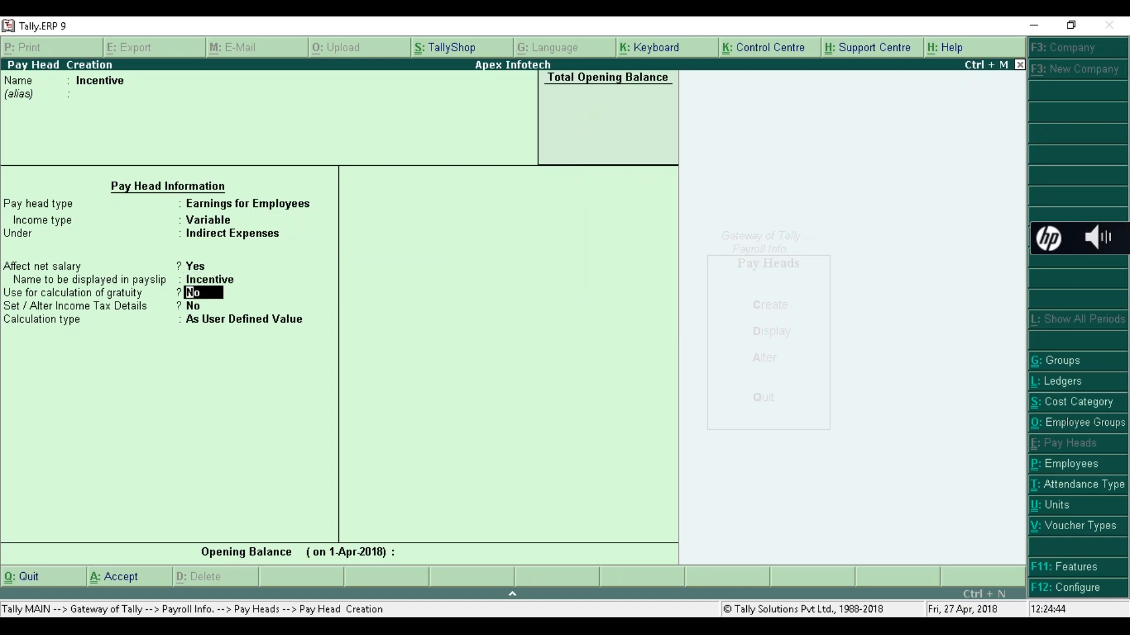
pyautogui.press('Return')
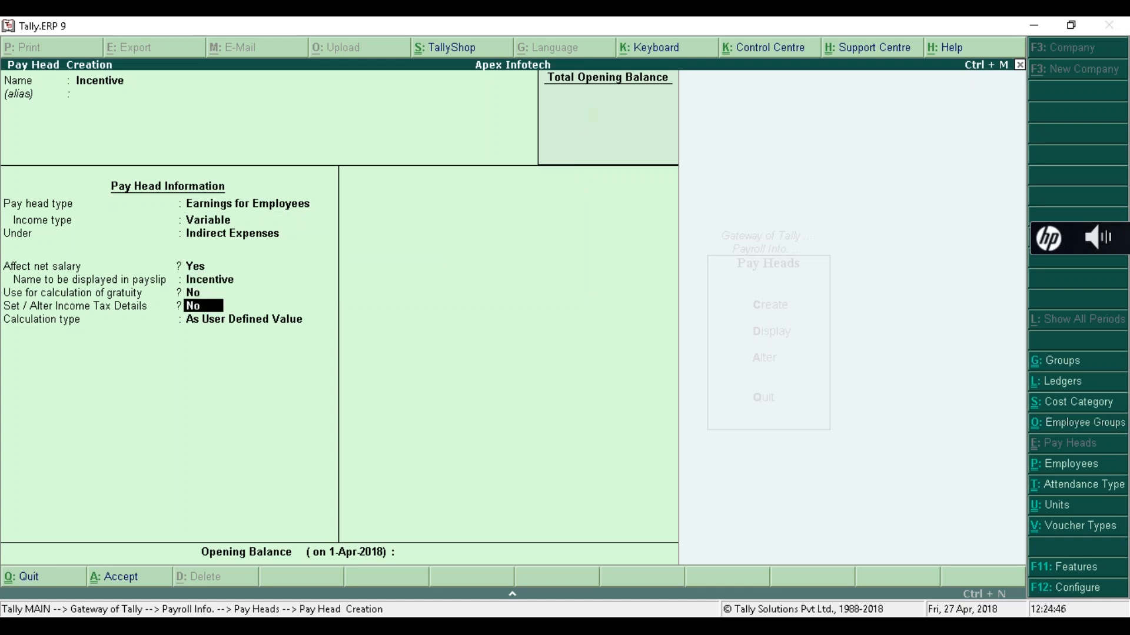
# - Save the Incentive pay head with As User Defined Value calculation and no opening balance
pyautogui.press('Return')
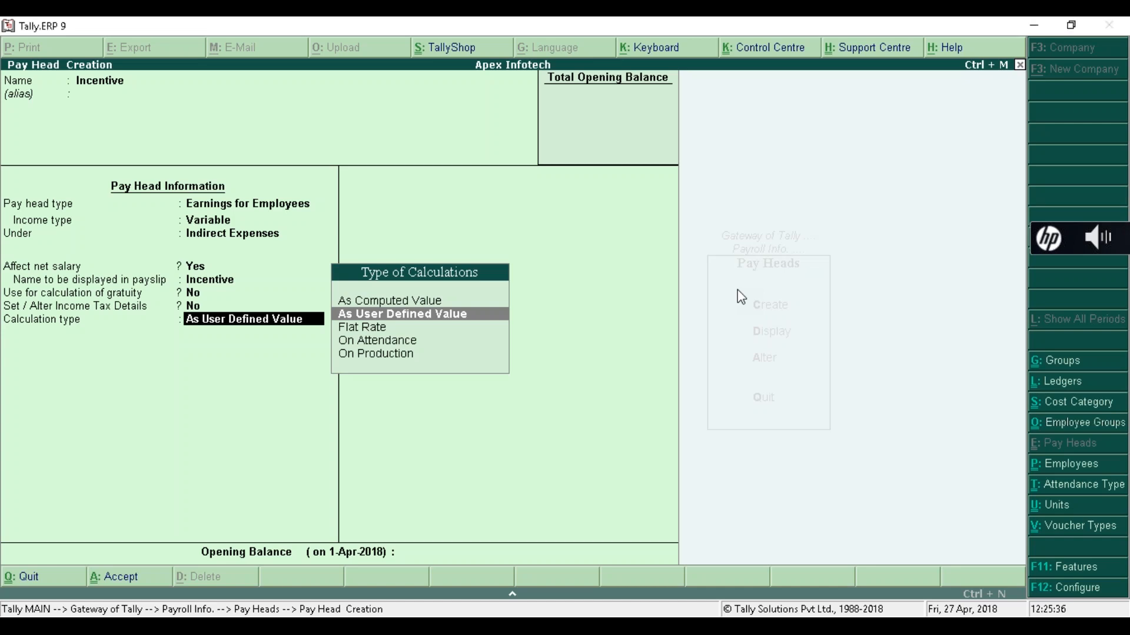
pyautogui.press('Return')
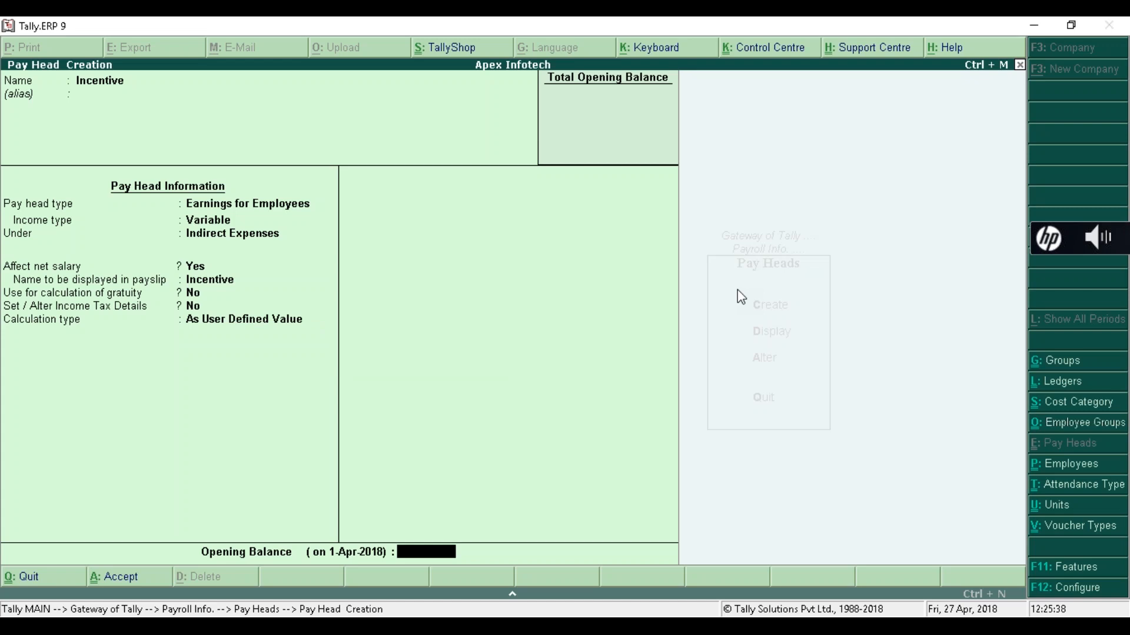
pyautogui.press('Return')
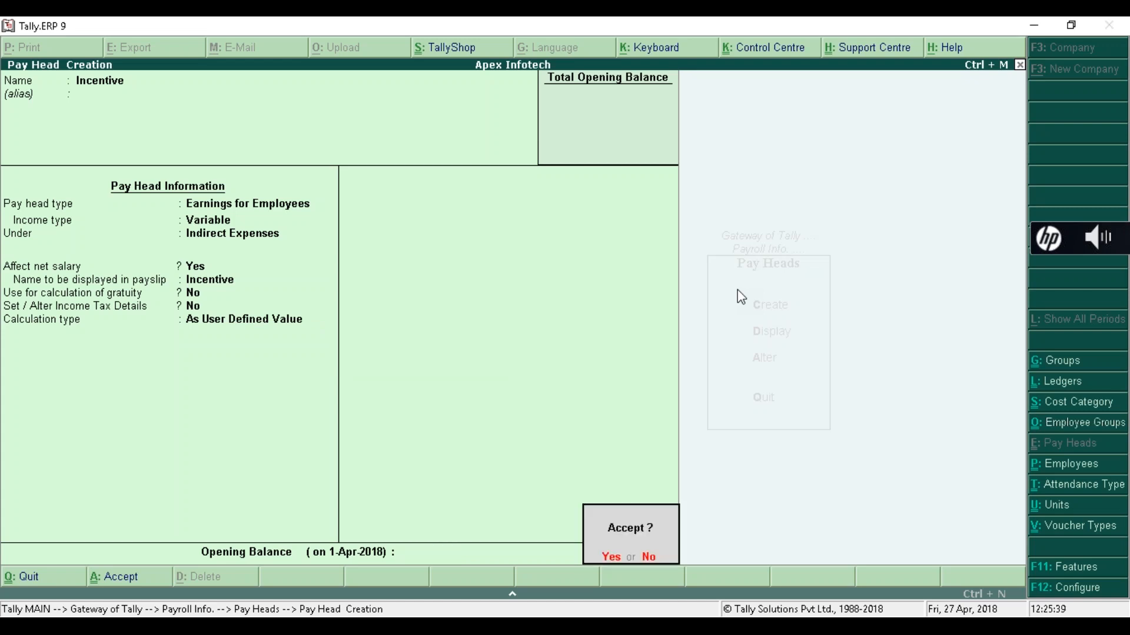
pyautogui.press('Return')
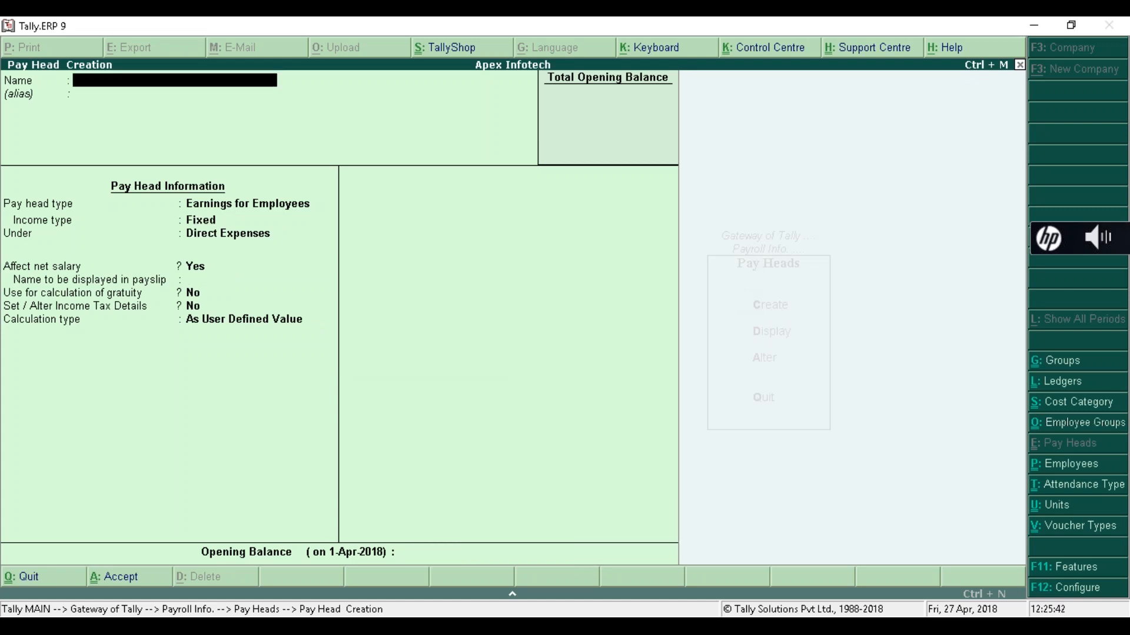
# - Create an Overtime pay head as a Variable employee earning under Indirect Expenses, affecting net salary
pyautogui.write('Overtime')
pyautogui.press('Return')
pyautogui.press('Return')
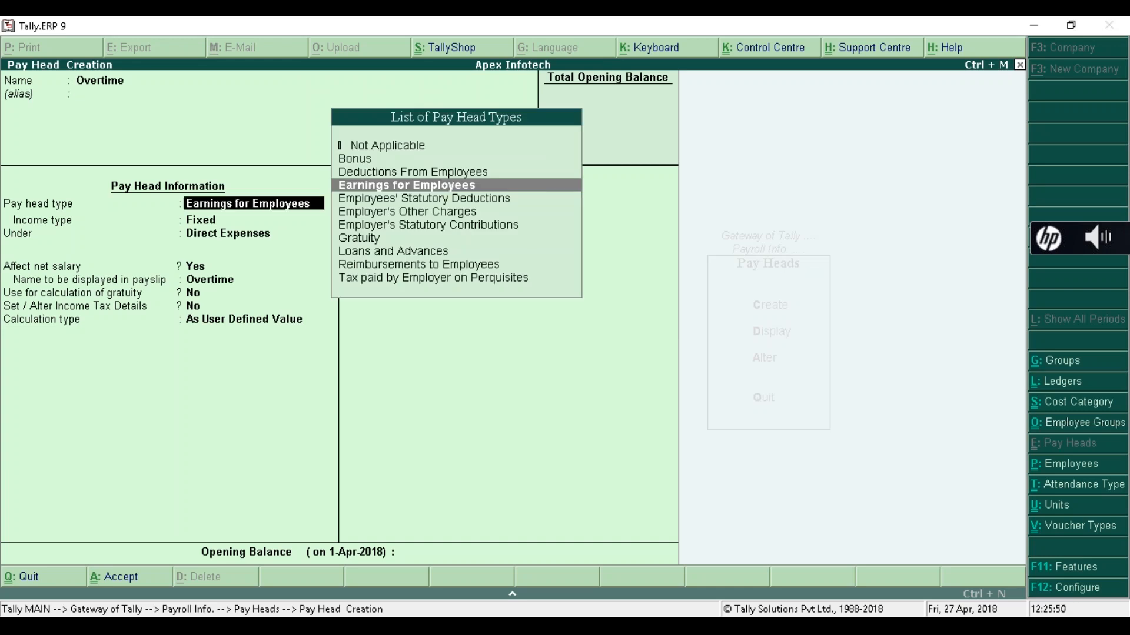
pyautogui.press('Return')
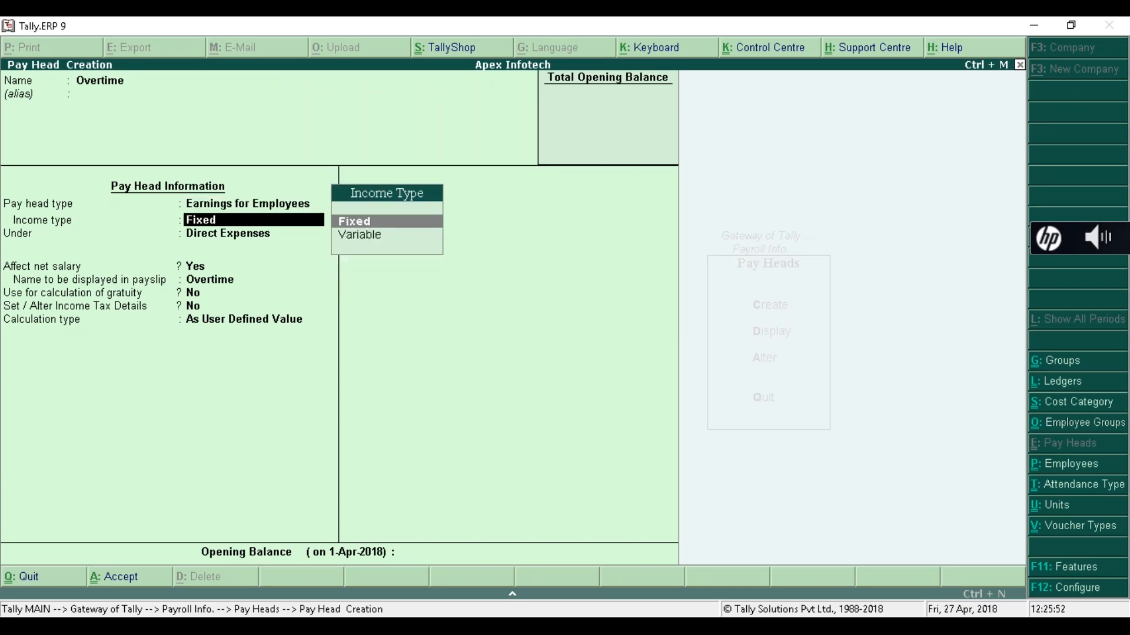
pyautogui.press('Down')
pyautogui.press('Return')
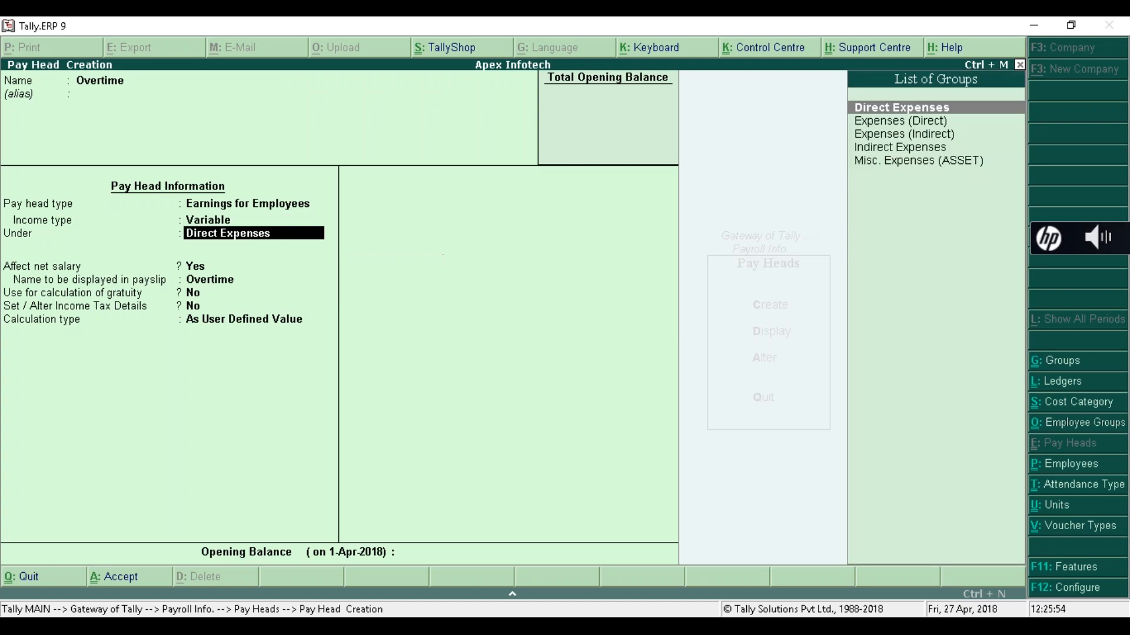
pyautogui.press('Down')
pyautogui.press('Down')
pyautogui.press('Down')
pyautogui.press('Return')
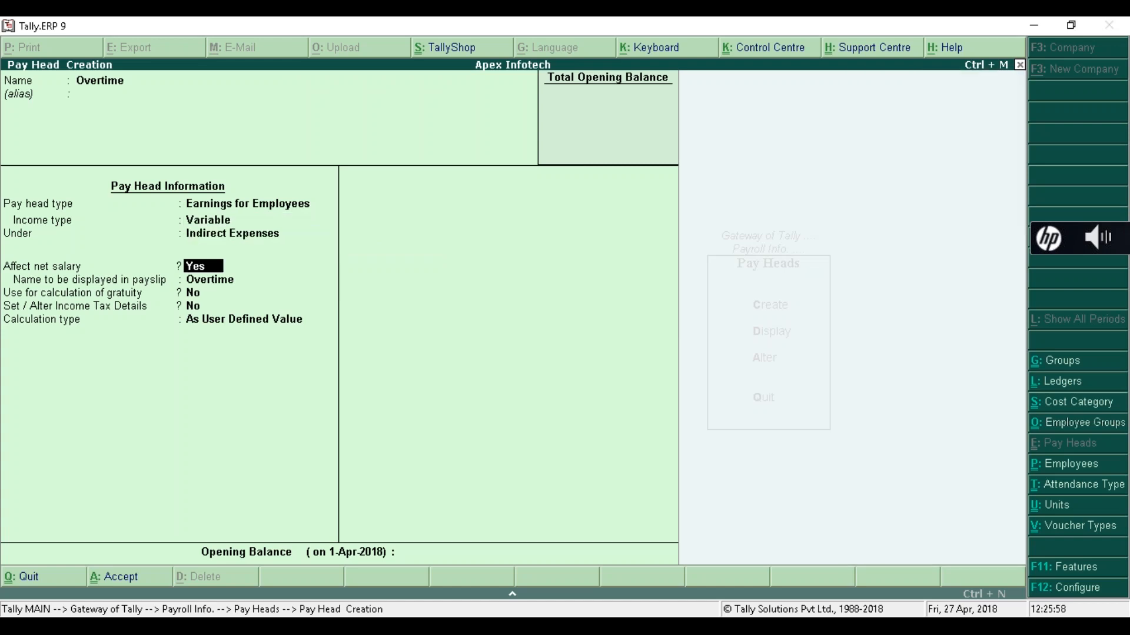
pyautogui.press('Return')
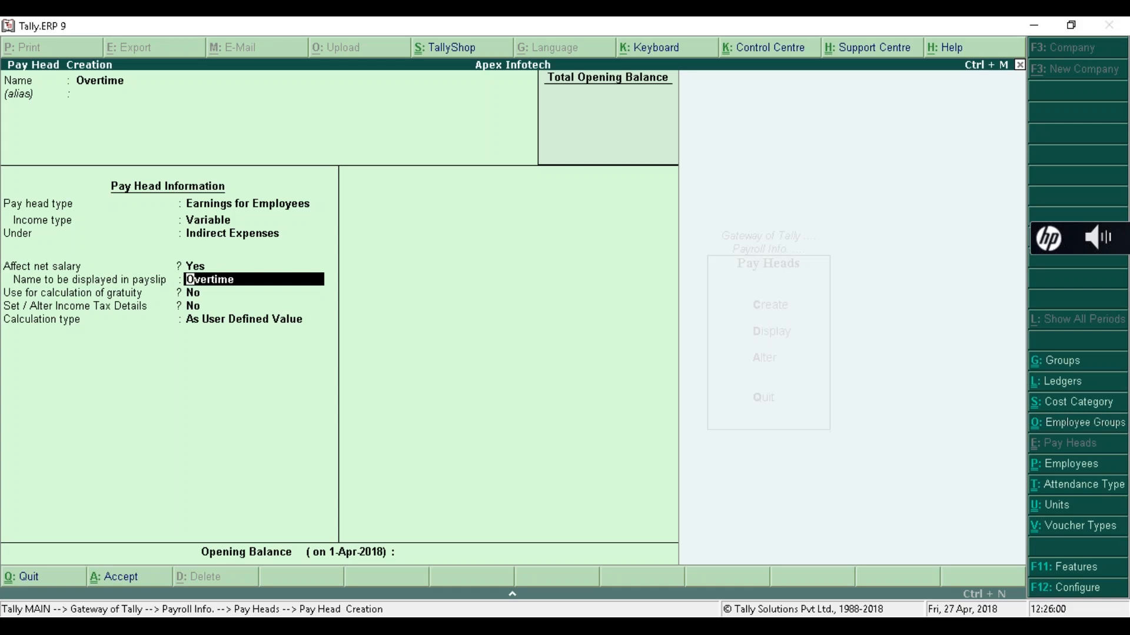
# - Set Overtime to calculate On Production with the Overtime production type and no rounding
pyautogui.press('Return')
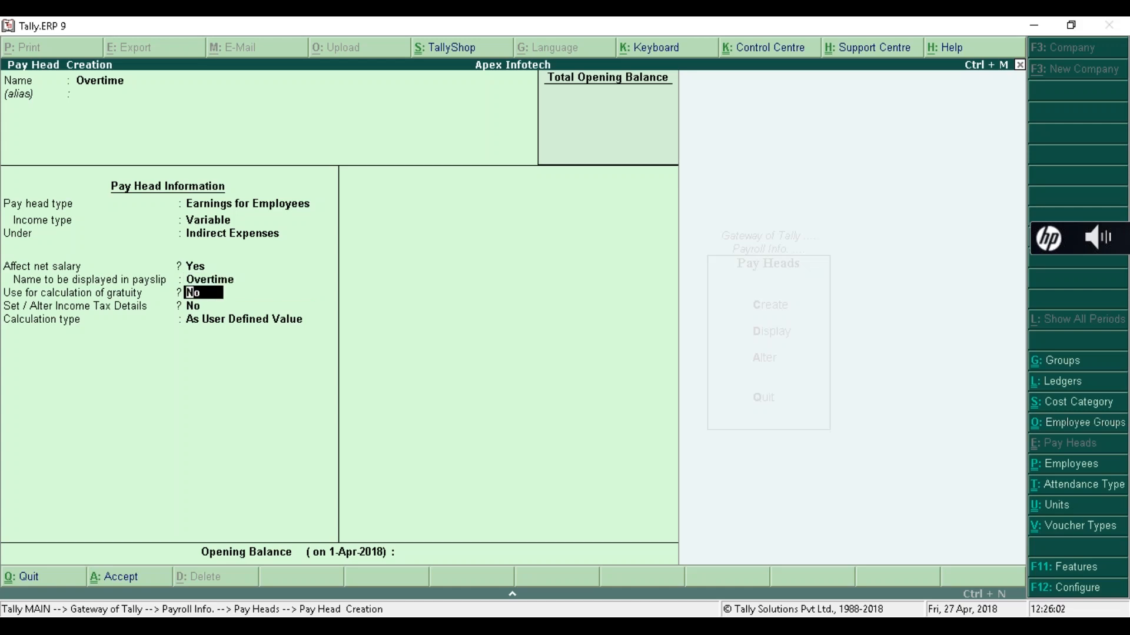
pyautogui.press('Return')
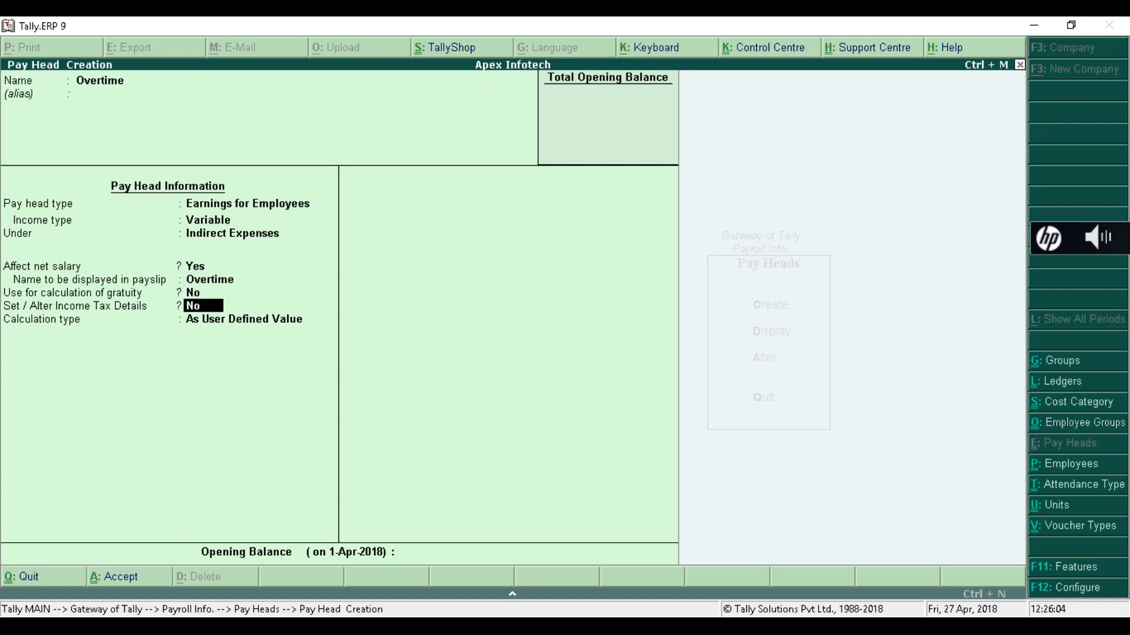
pyautogui.press('Return')
pyautogui.press('Down')
pyautogui.press('Down')
pyautogui.press('Down')
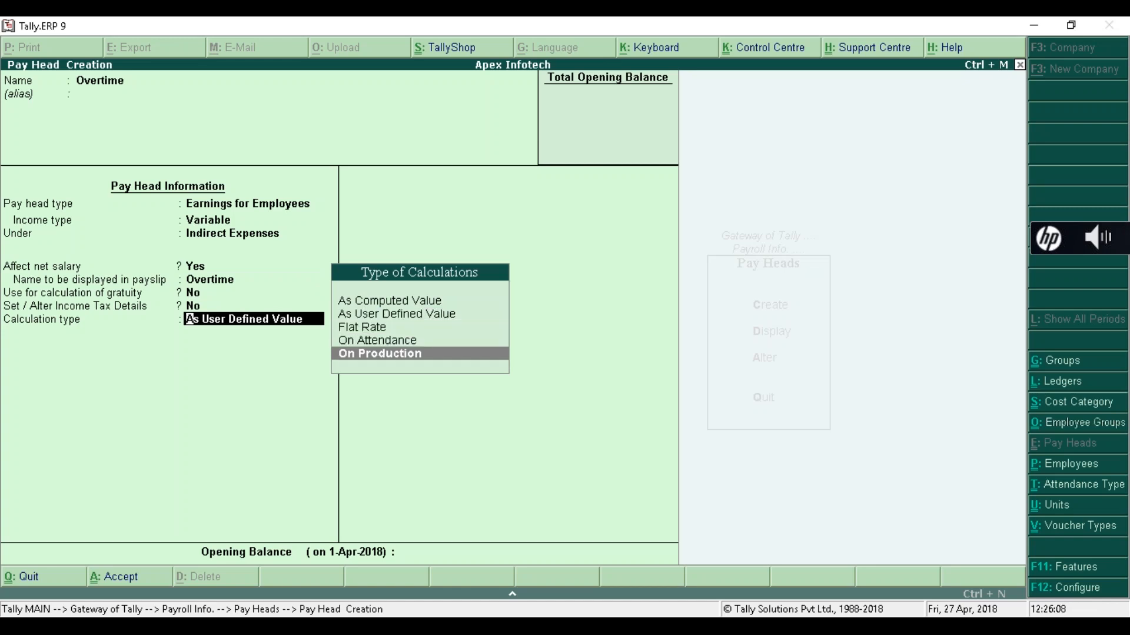
pyautogui.press('Return')
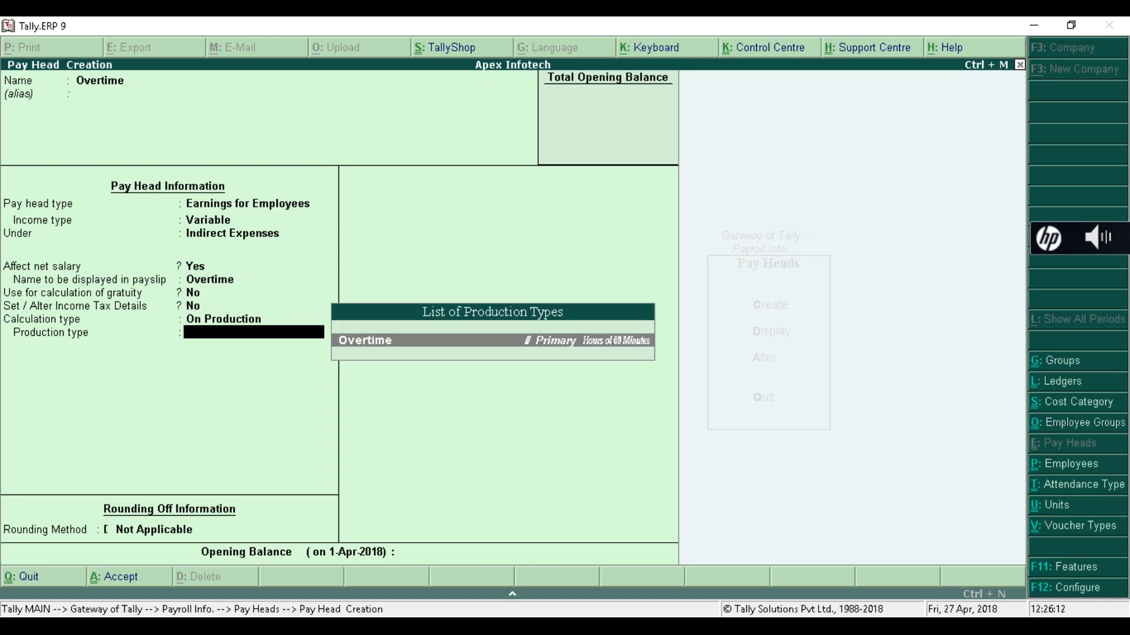
pyautogui.press('Return')
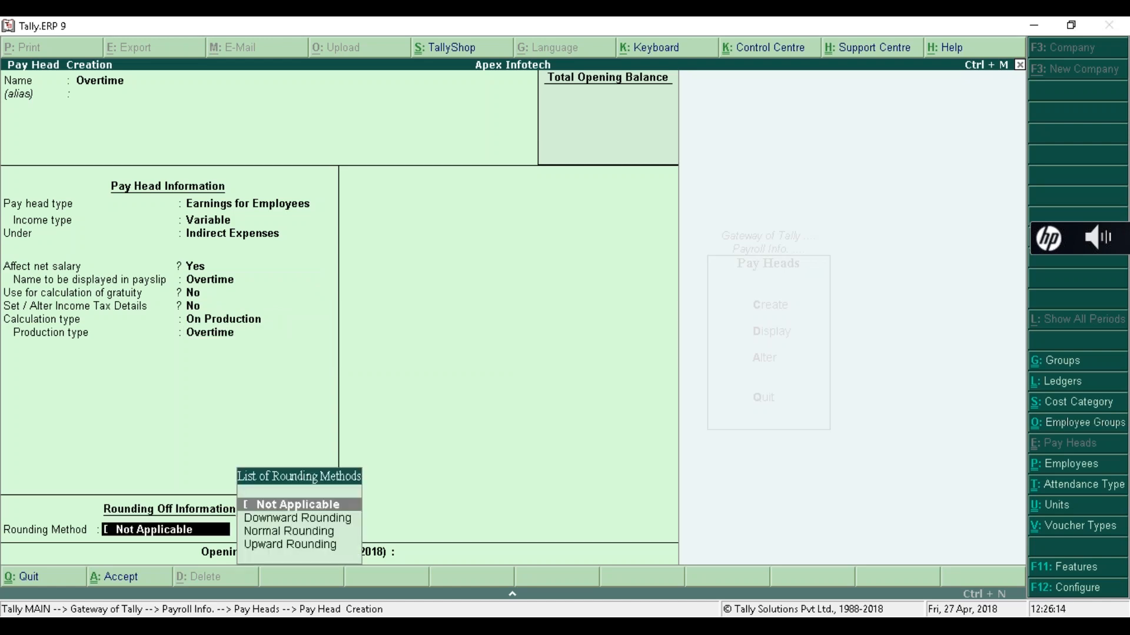
pyautogui.press('Return')
pyautogui.press('Return')
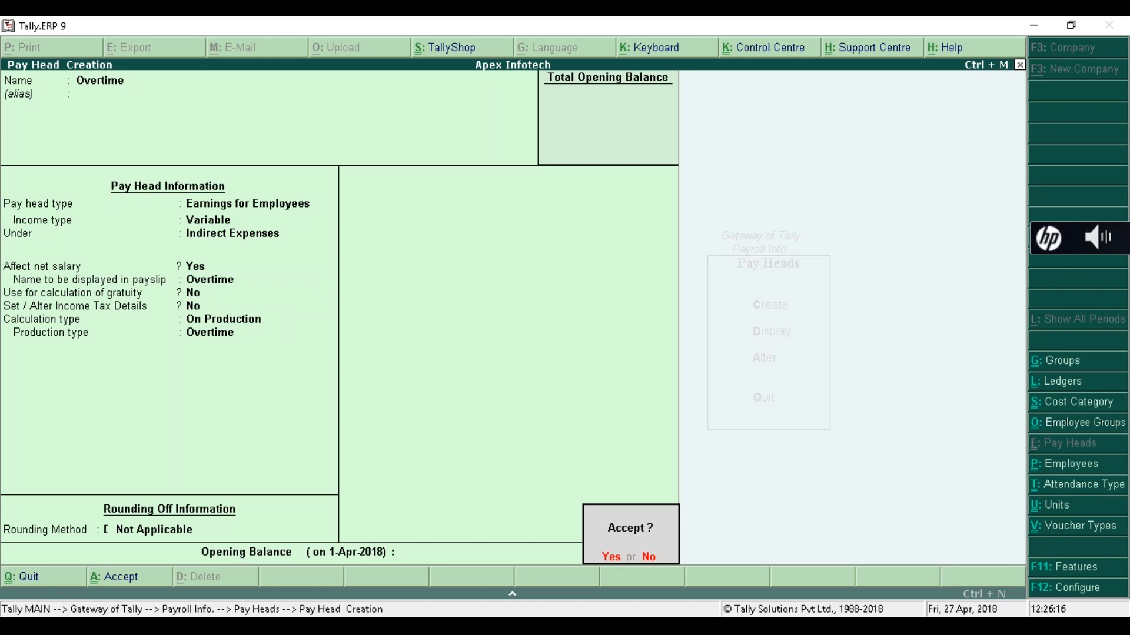
pyautogui.press('Return')
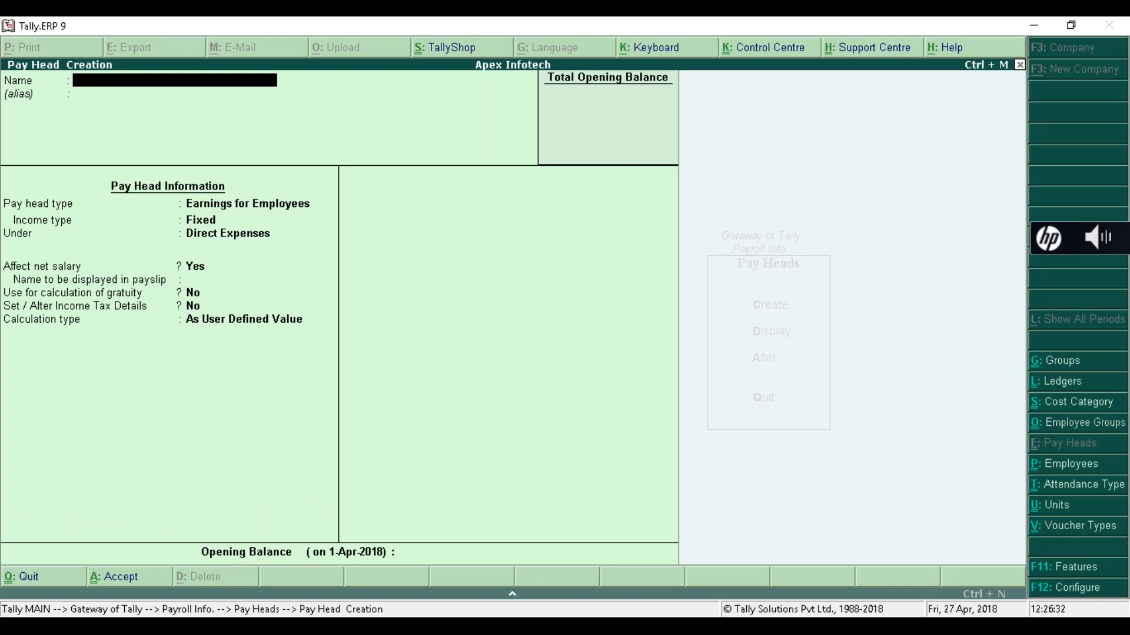
# - Name a pay head 'PF Employee Deduction' as an Employees' Statutory Deduction of type PF Account (A/c No. 1)
pyautogui.write('PF Employee Deduction')
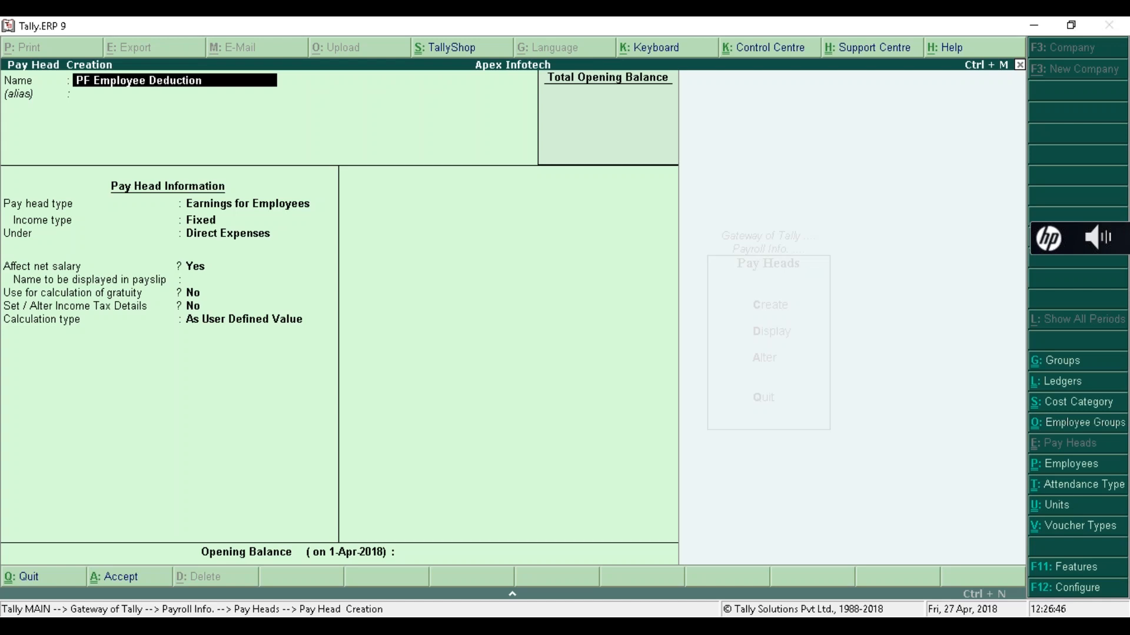
pyautogui.press('Return')
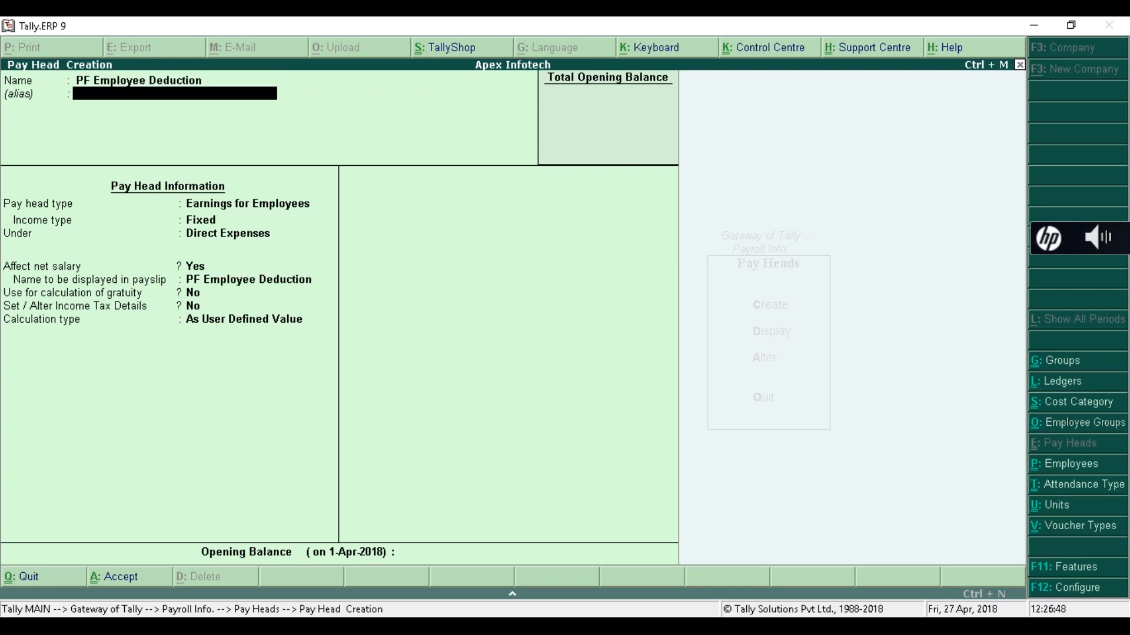
pyautogui.press('Return')
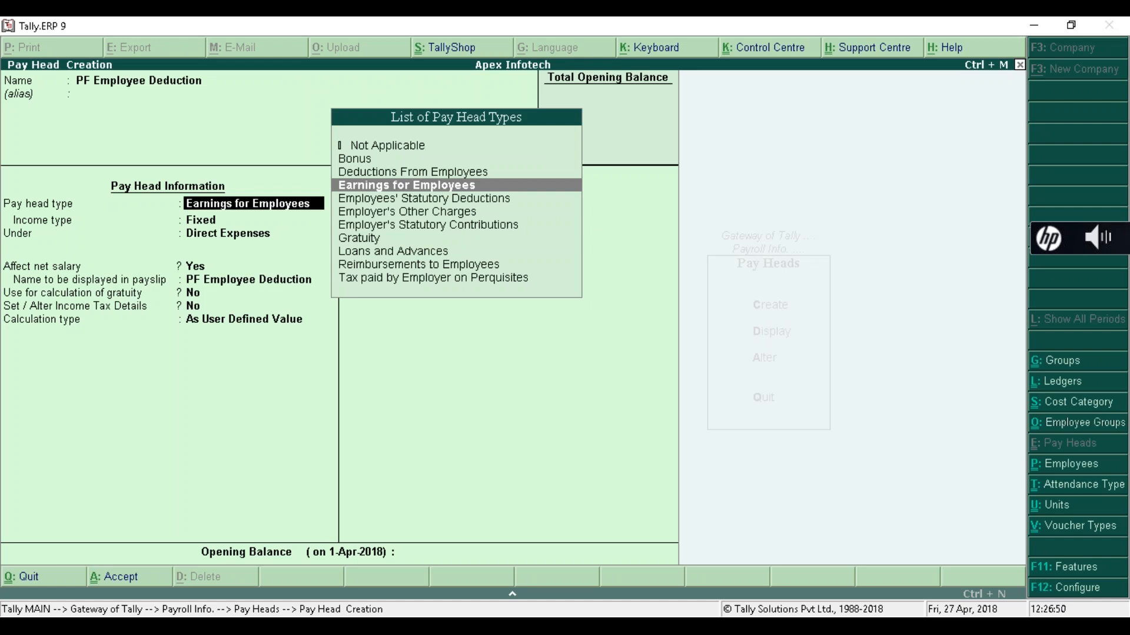
pyautogui.press('Down')
pyautogui.press('Down')
pyautogui.press('Down')
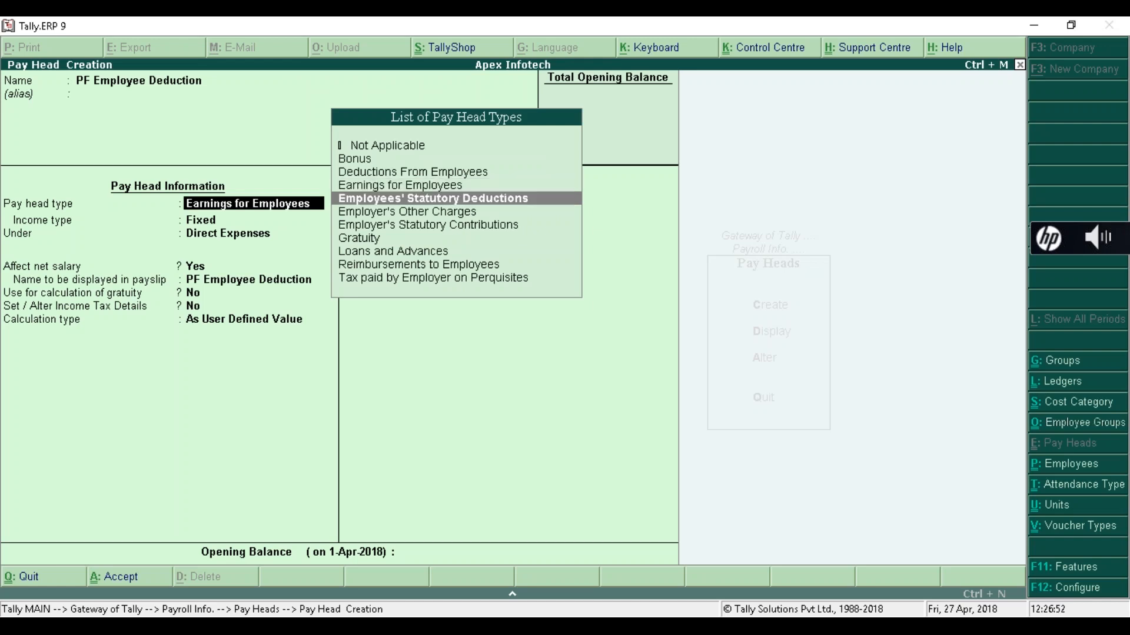
pyautogui.press('Up')
pyautogui.press('Up')
pyautogui.press('Return')
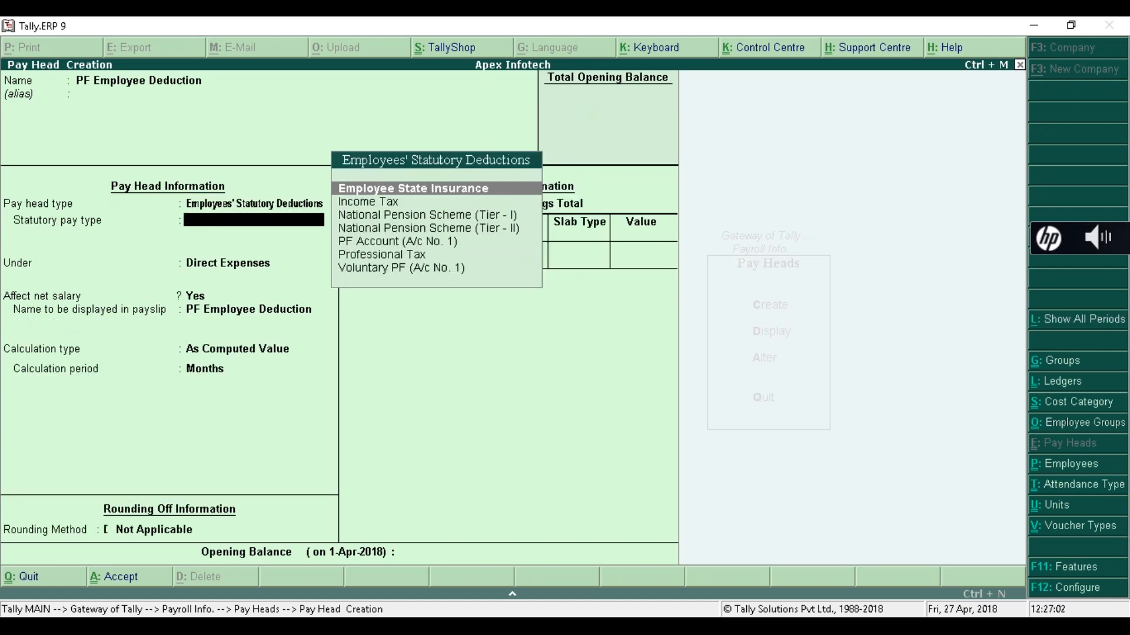
pyautogui.press('Down')
pyautogui.press('Down')
pyautogui.press('Down')
pyautogui.press('Down')
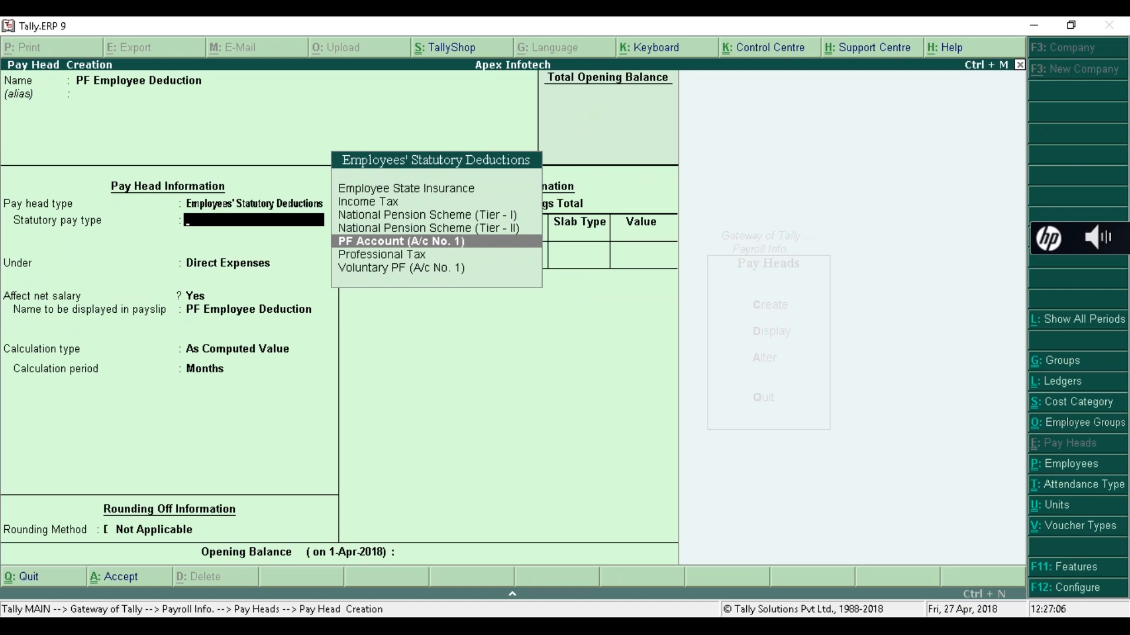
pyautogui.press('Return')
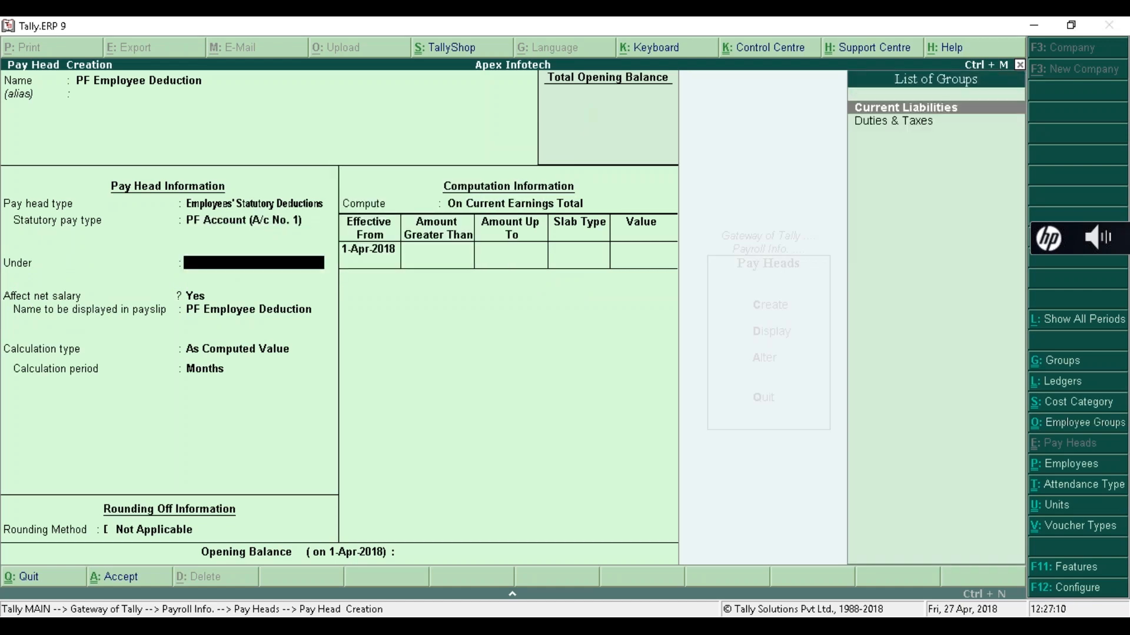
# - Place it under Current Liabilities, affecting net salary, with no rounding, computed On Specified Formula
pyautogui.press('Return')
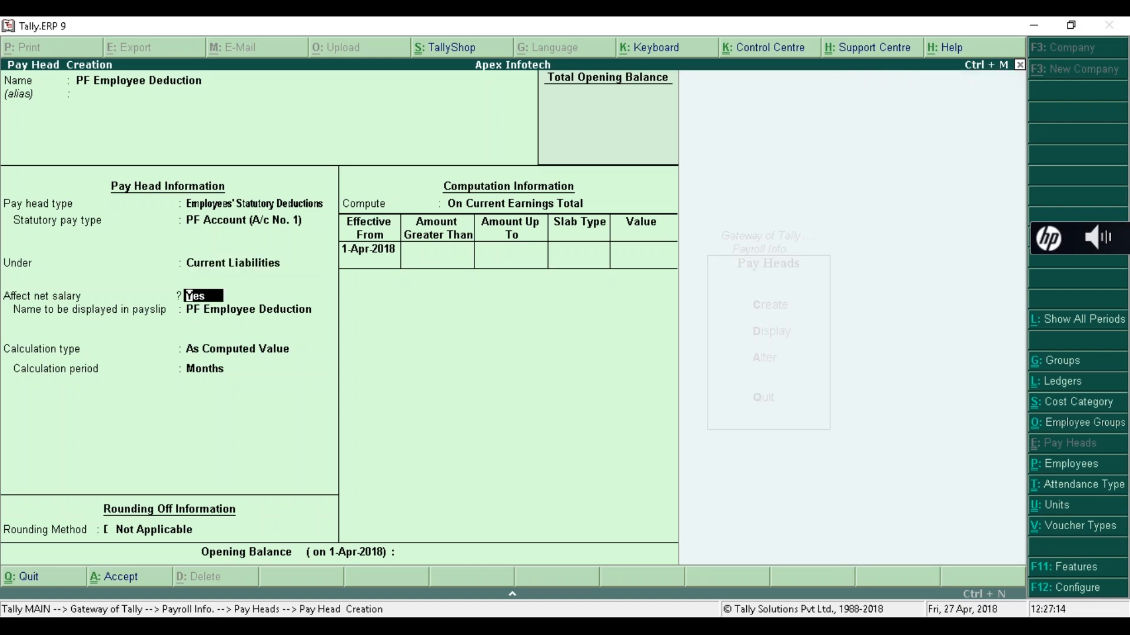
pyautogui.press('Return')
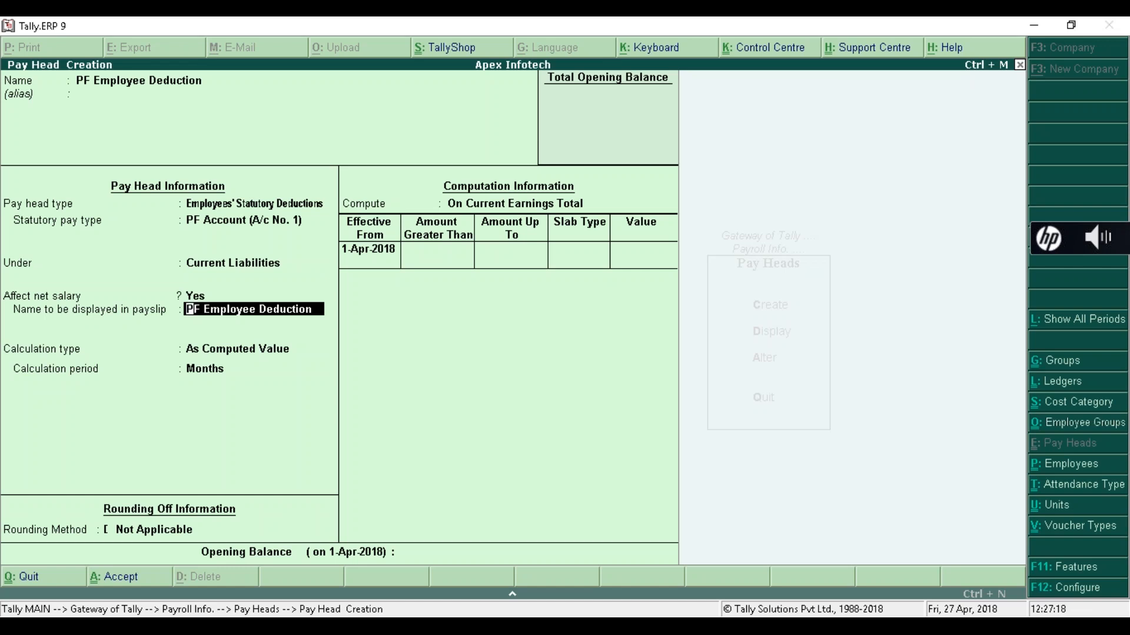
pyautogui.press('Return')
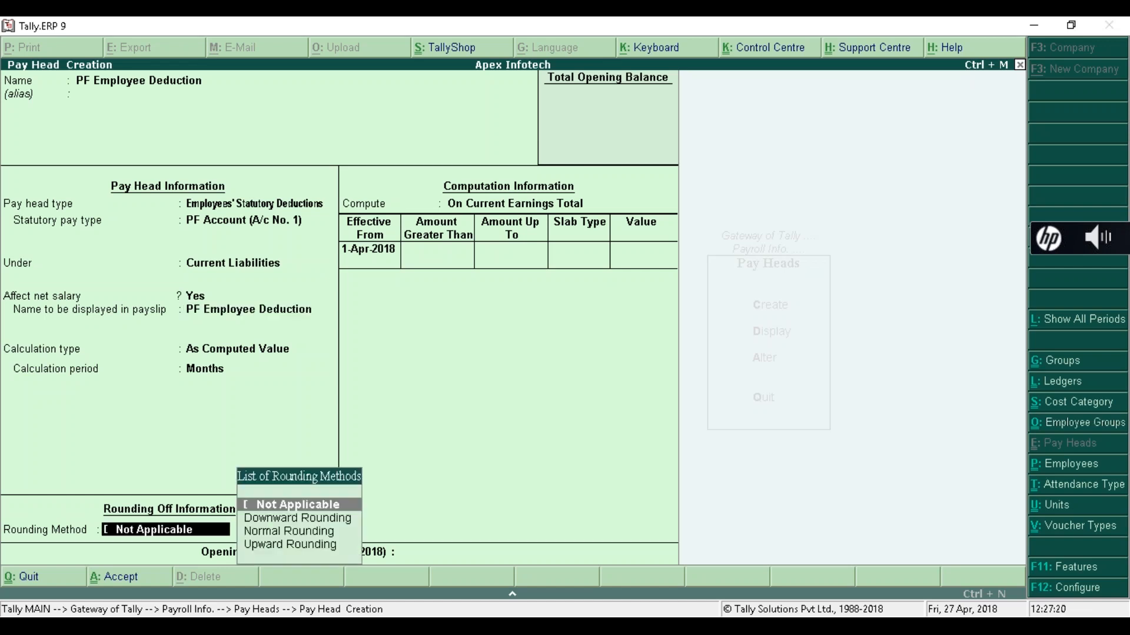
pyautogui.press('Return')
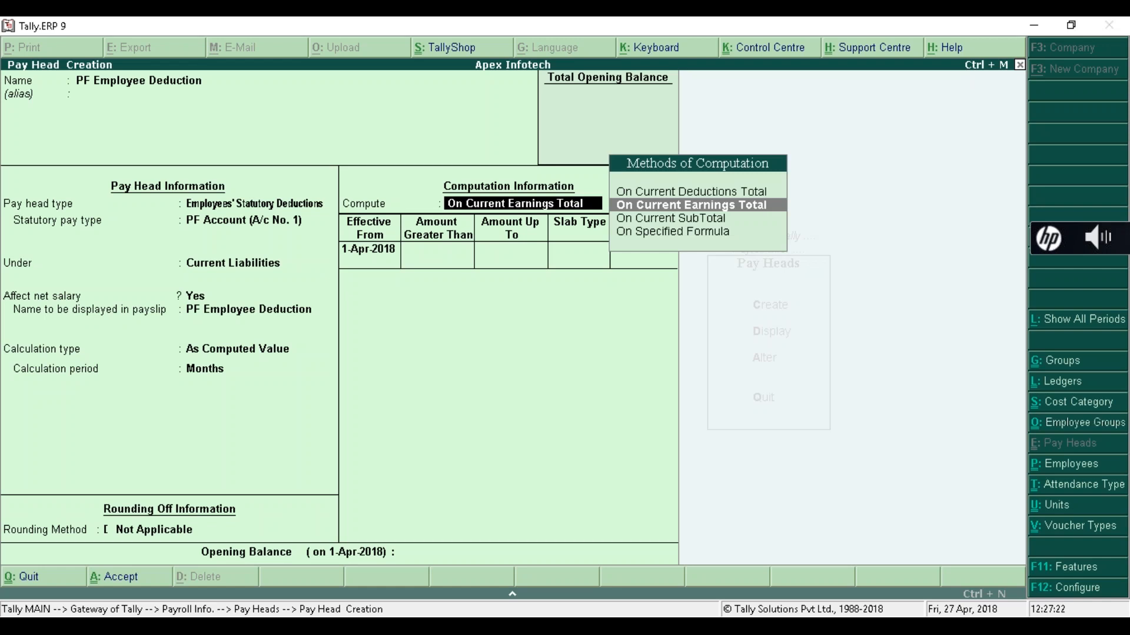
pyautogui.press('Down')
pyautogui.press('Down')
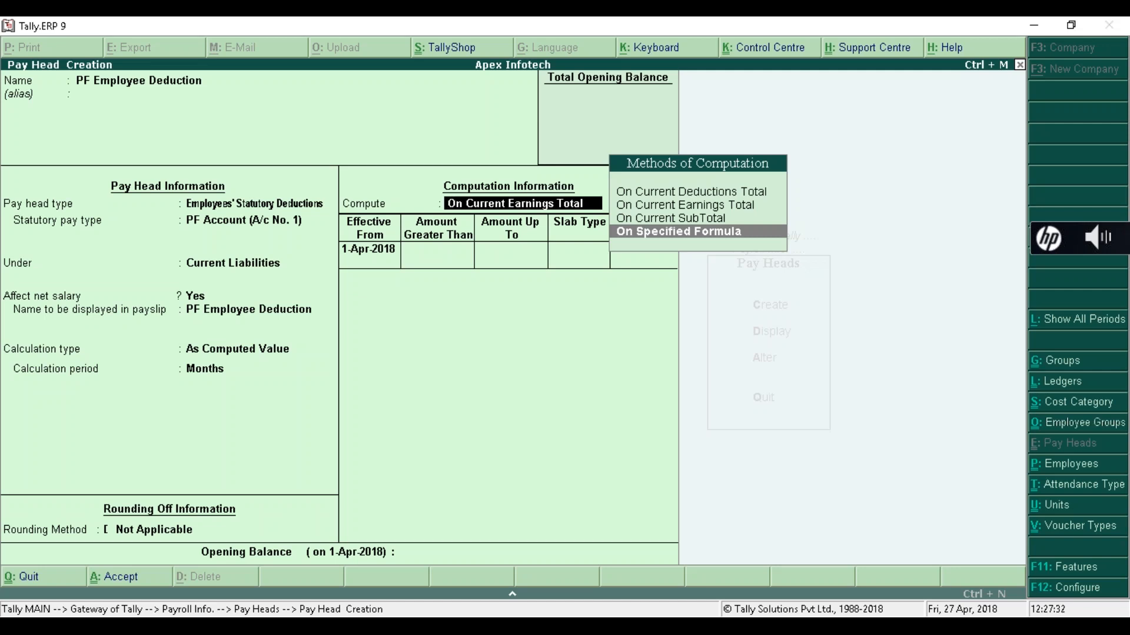
pyautogui.press('Return')
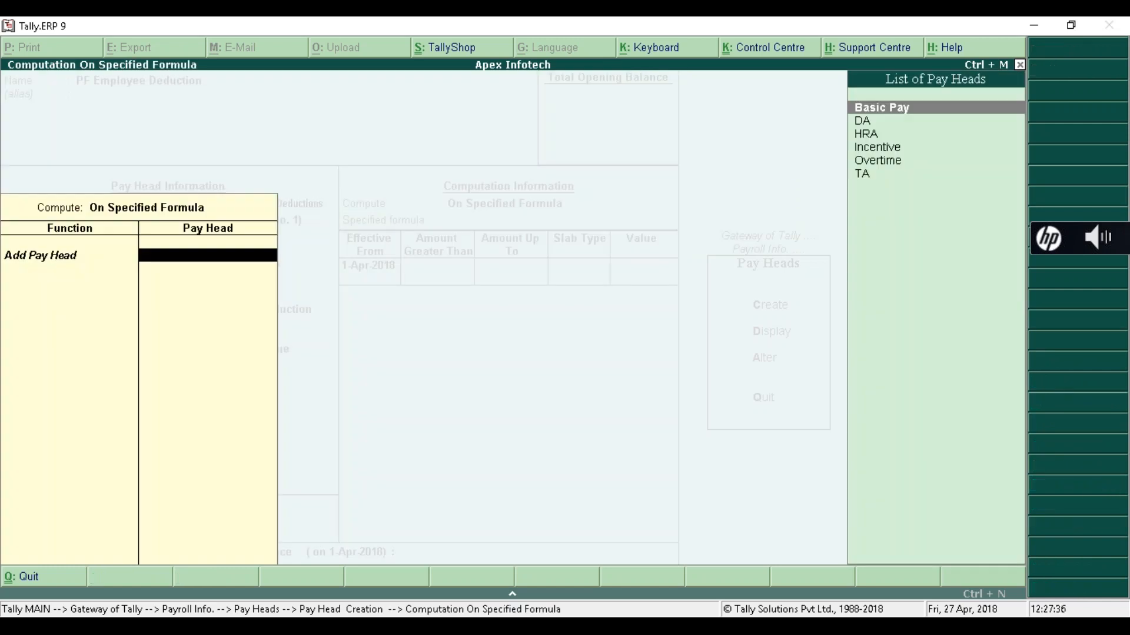
# - Build the PF computation formula as Basic Pay + DA
pyautogui.press('Return')
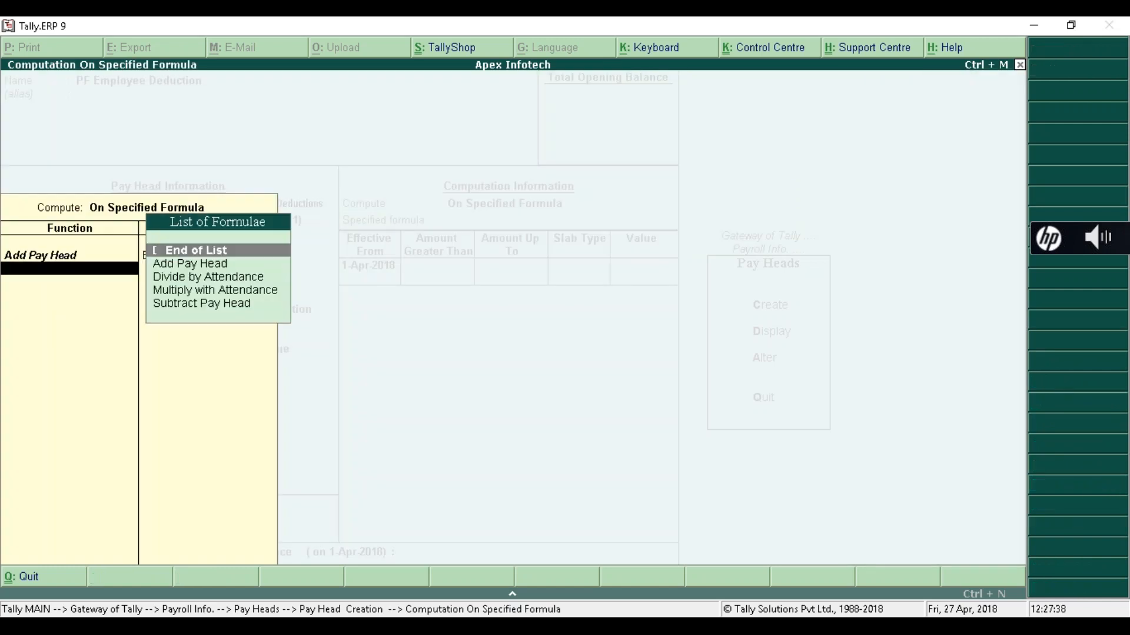
pyautogui.press('Down')
pyautogui.press('Return')
pyautogui.press('Down')
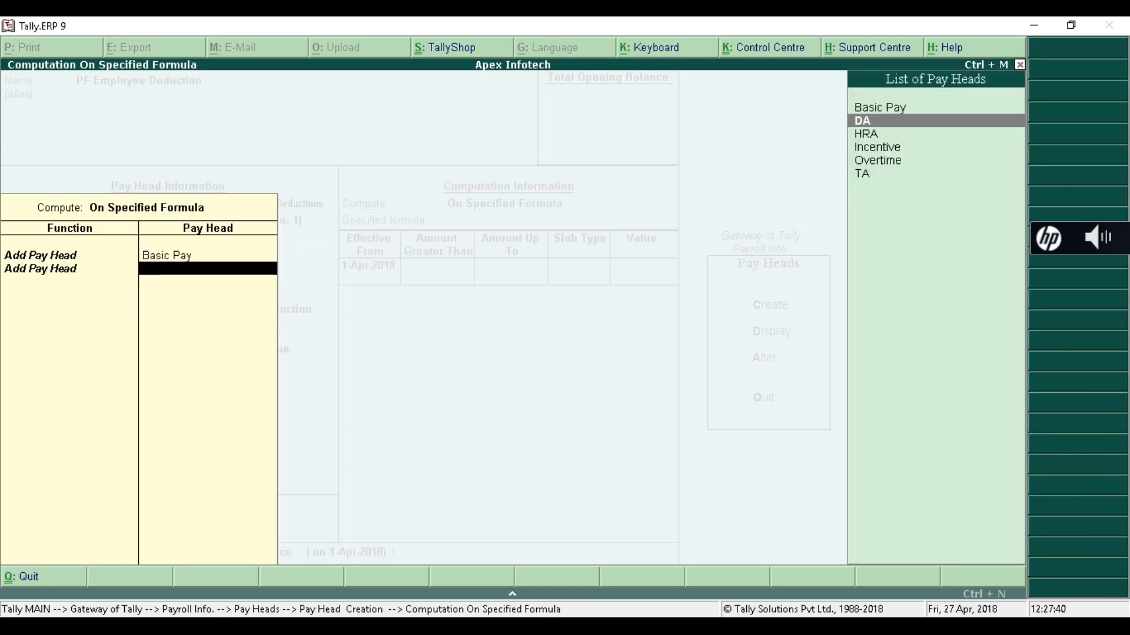
pyautogui.press('Return')
pyautogui.press('Return')
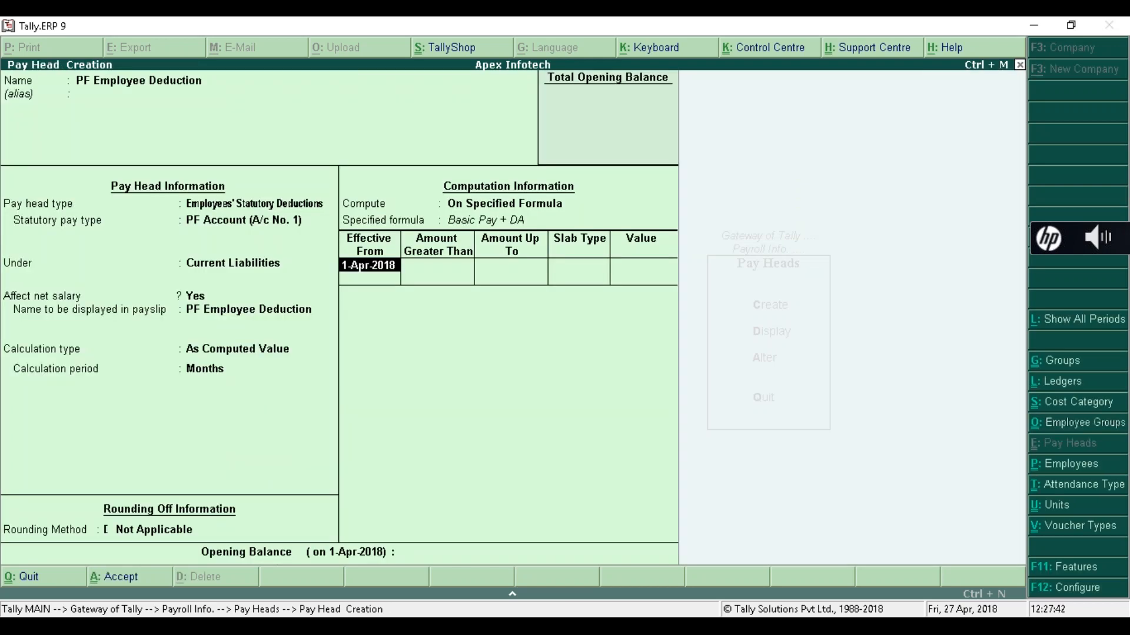
pyautogui.press('Return')
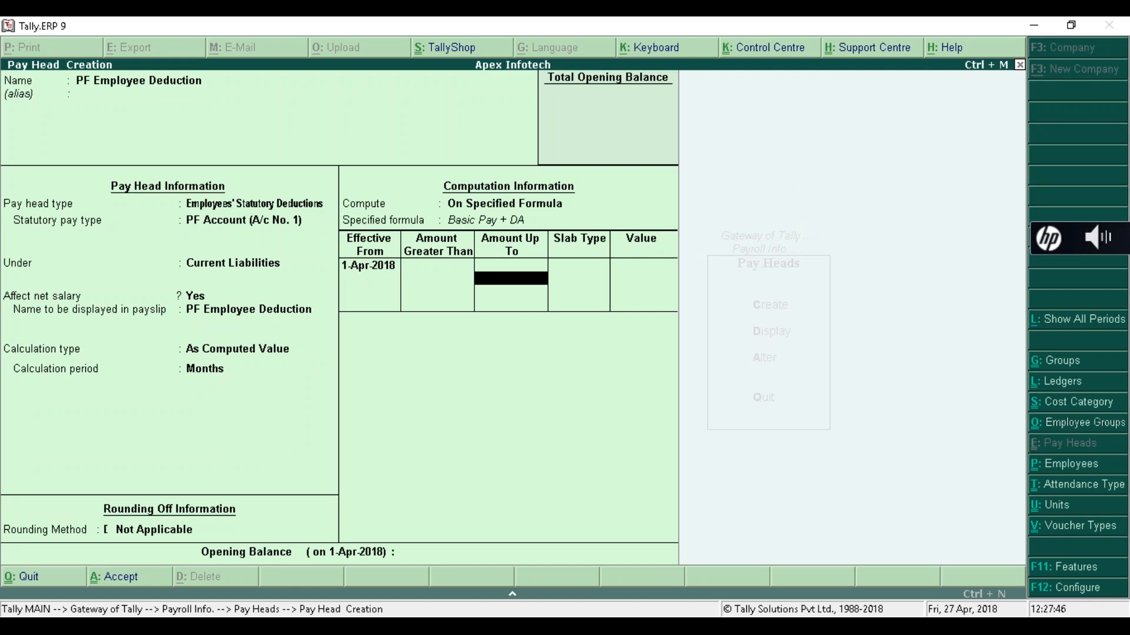
# - Enter slabs: 12% Percentage up to 15,000, and a flat 1,800 Value above
pyautogui.write('5000')
pyautogui.press('Return')
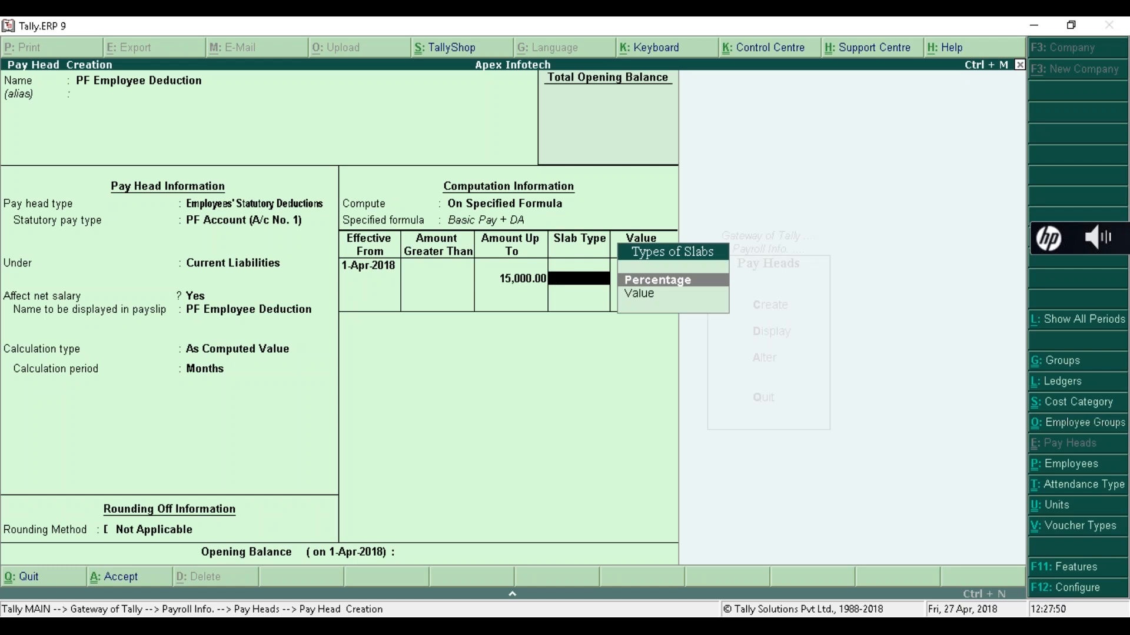
pyautogui.press('Return')
pyautogui.write('12')
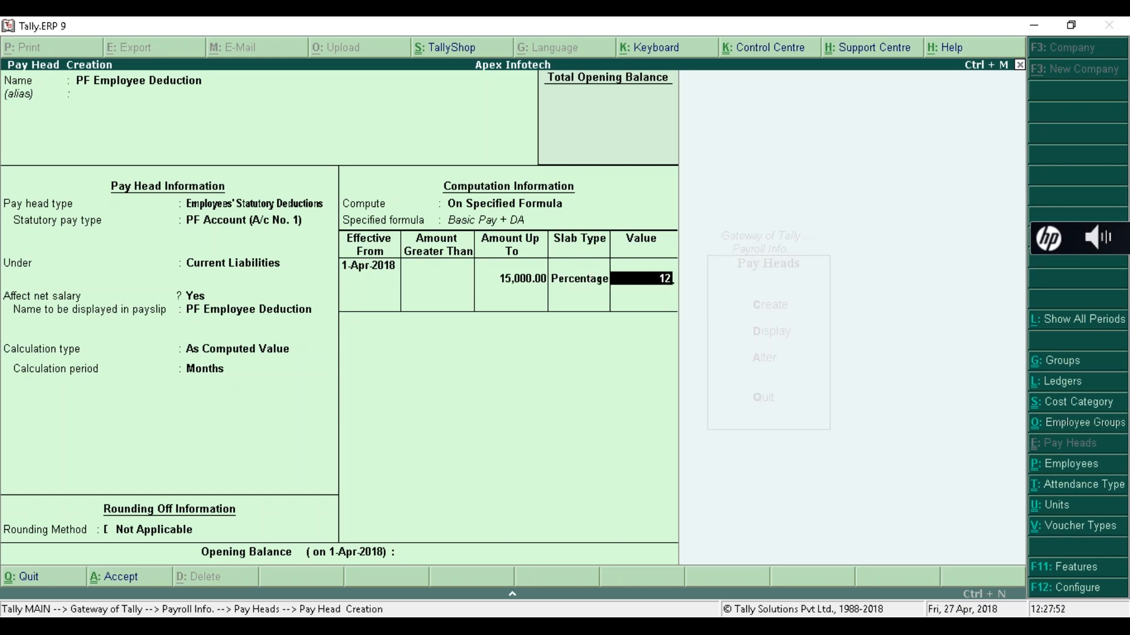
pyautogui.press('Return')
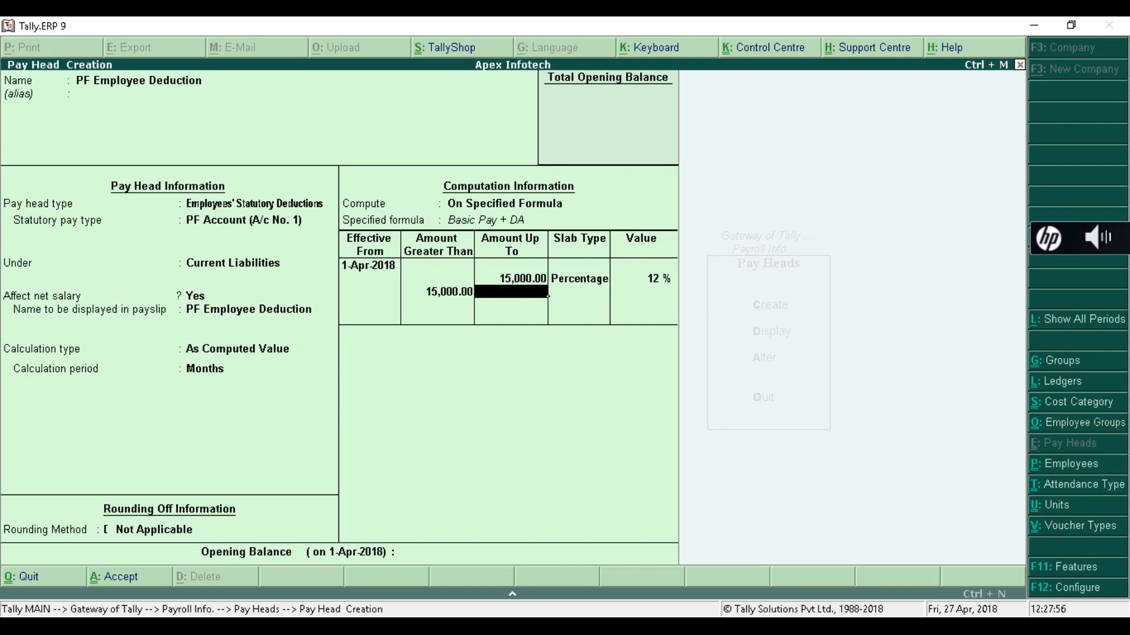
pyautogui.press('Return')
pyautogui.press('Down')
pyautogui.press('Return')
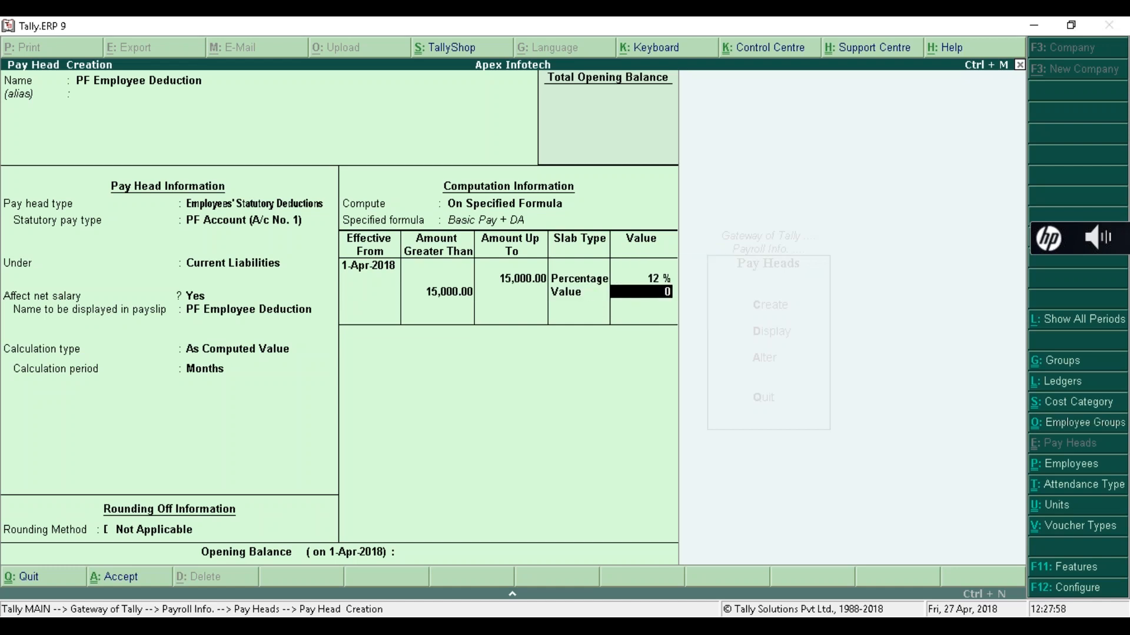
pyautogui.write('1800')
pyautogui.press('Return')
pyautogui.press('Return')
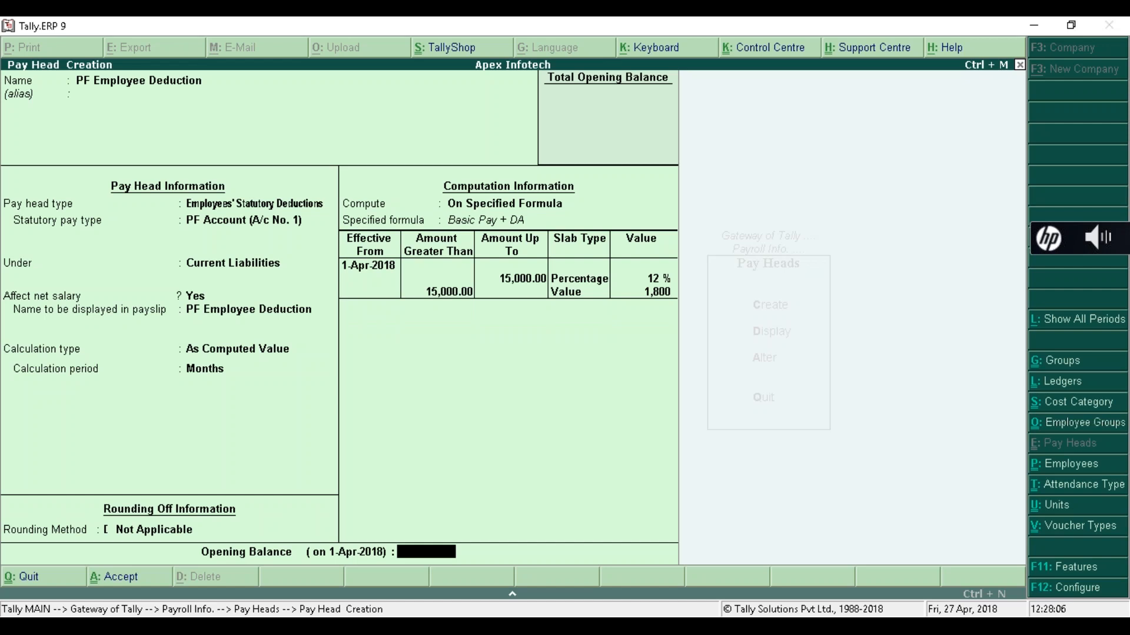
# - Save PF Employee Deduction without an opening balance and recall it for alteration
pyautogui.press('Return')
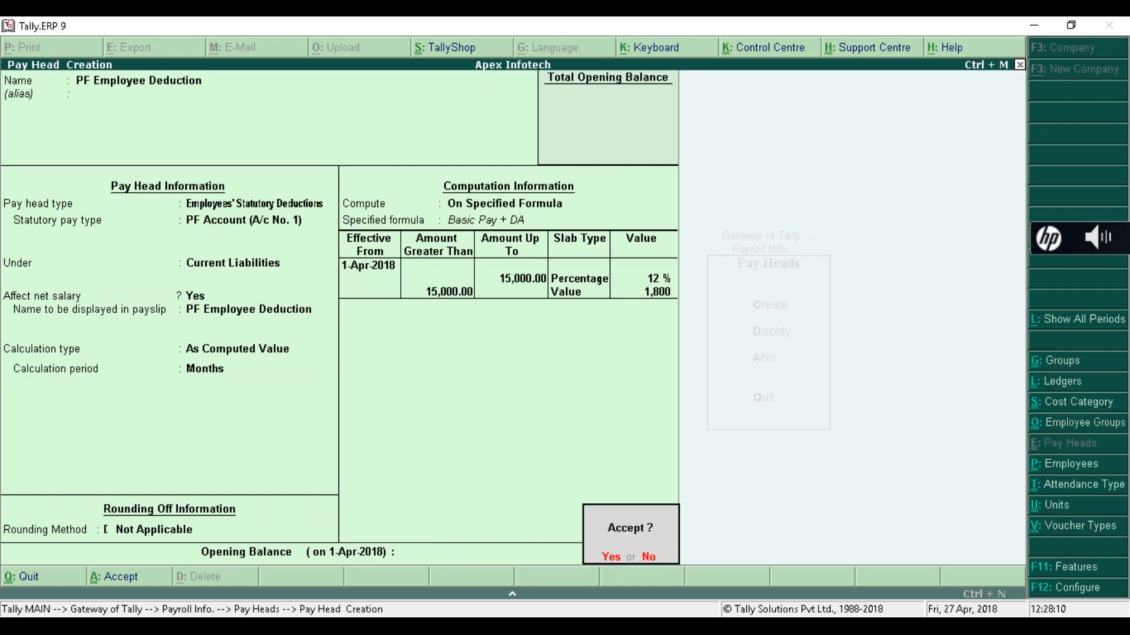
pyautogui.press('Return')
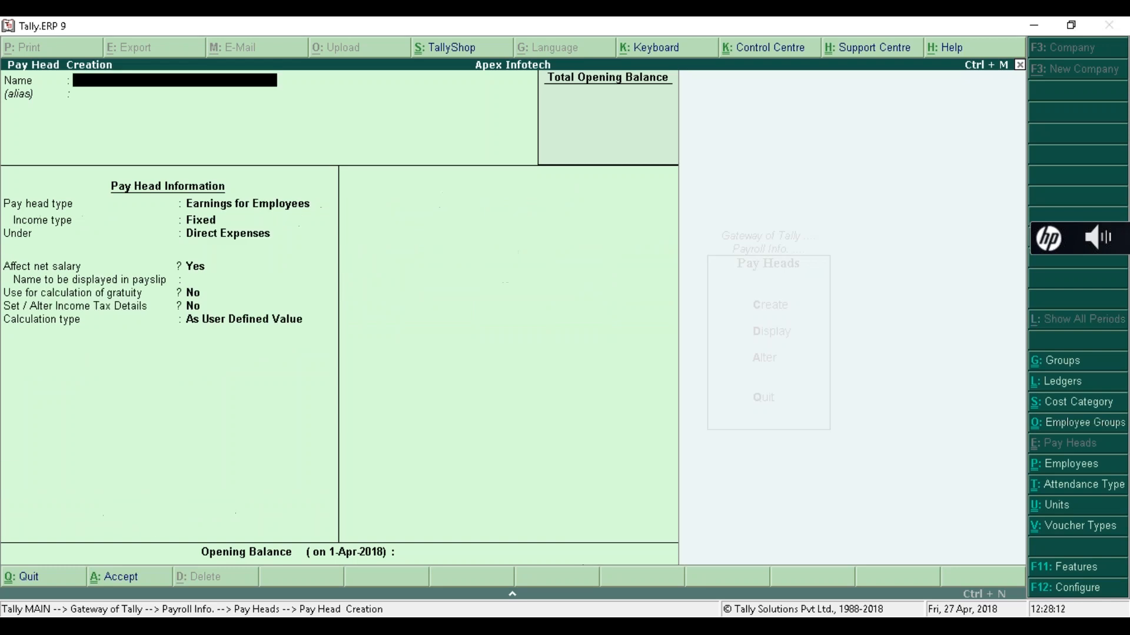
pyautogui.press('pageup')
pyautogui.press('pageup')
pyautogui.press('pageup')
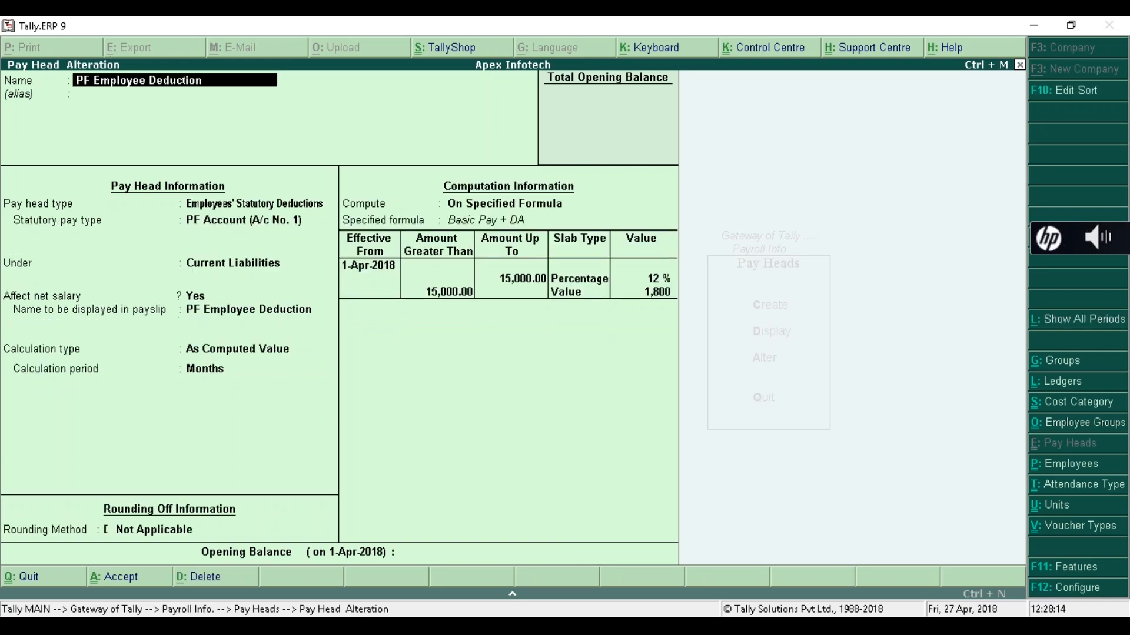
# - Reopen PF Employee Deduction, keeping its type, PF Account, Current Liabilities group and rounding unchanged
pyautogui.press('pagedown')
pyautogui.press('Return')
pyautogui.press('Return')
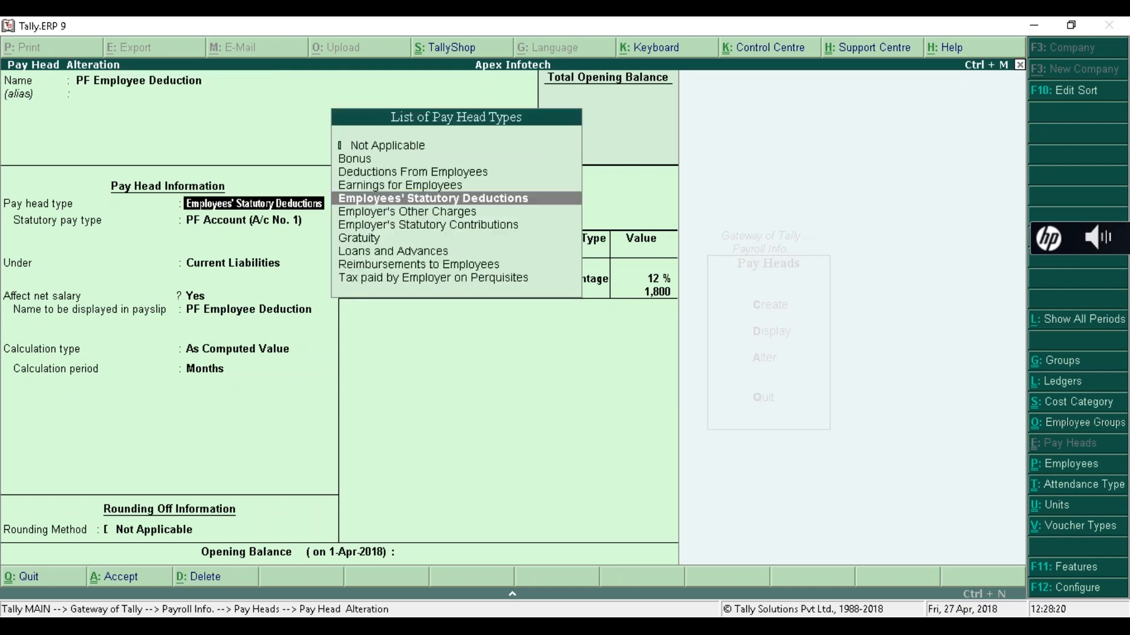
pyautogui.press('Return')
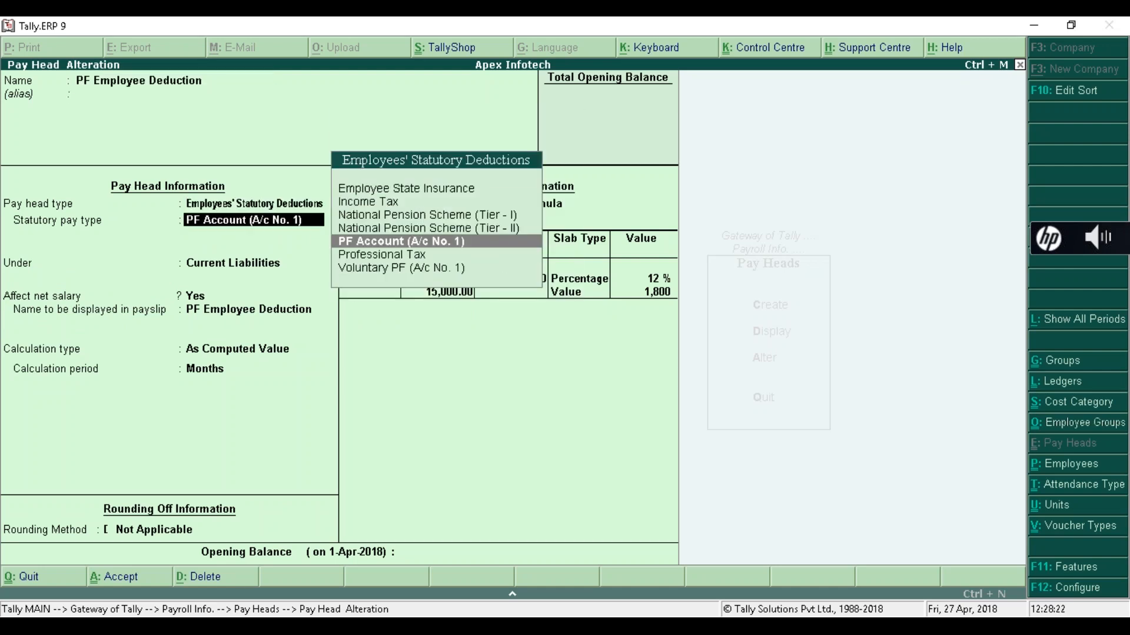
pyautogui.press('Return')
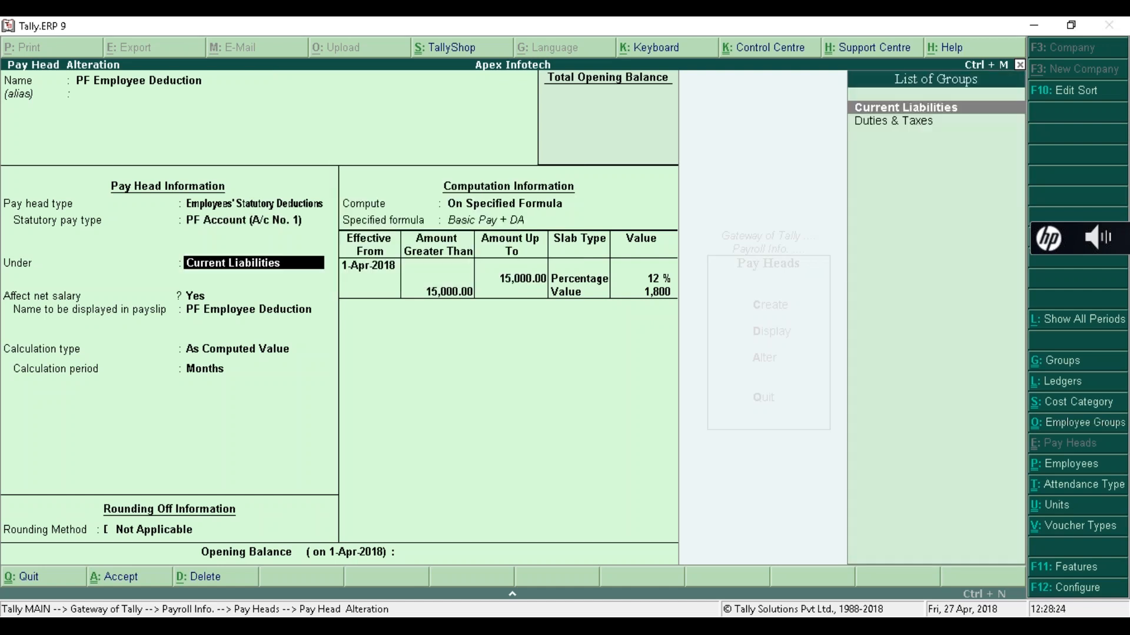
pyautogui.press('Return')
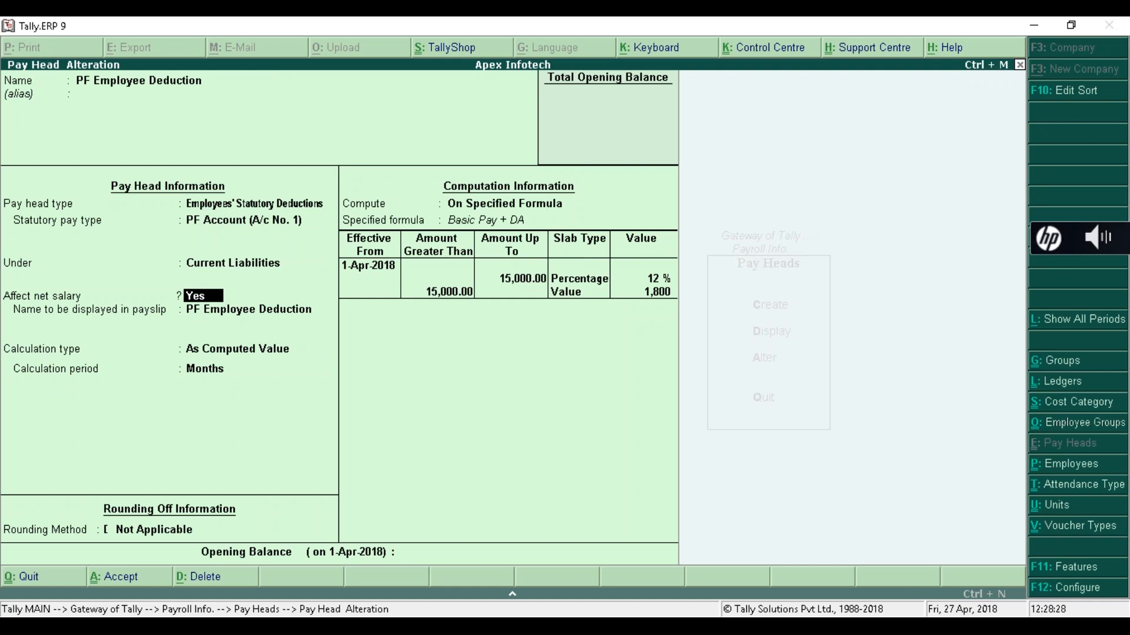
pyautogui.press('Return')
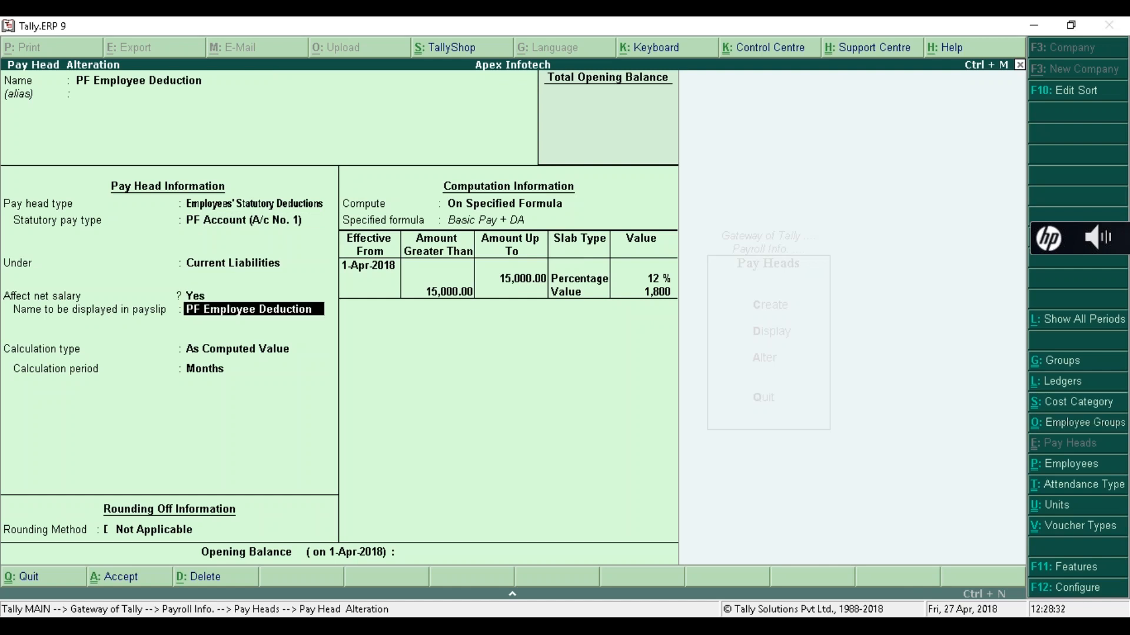
pyautogui.press('Return')
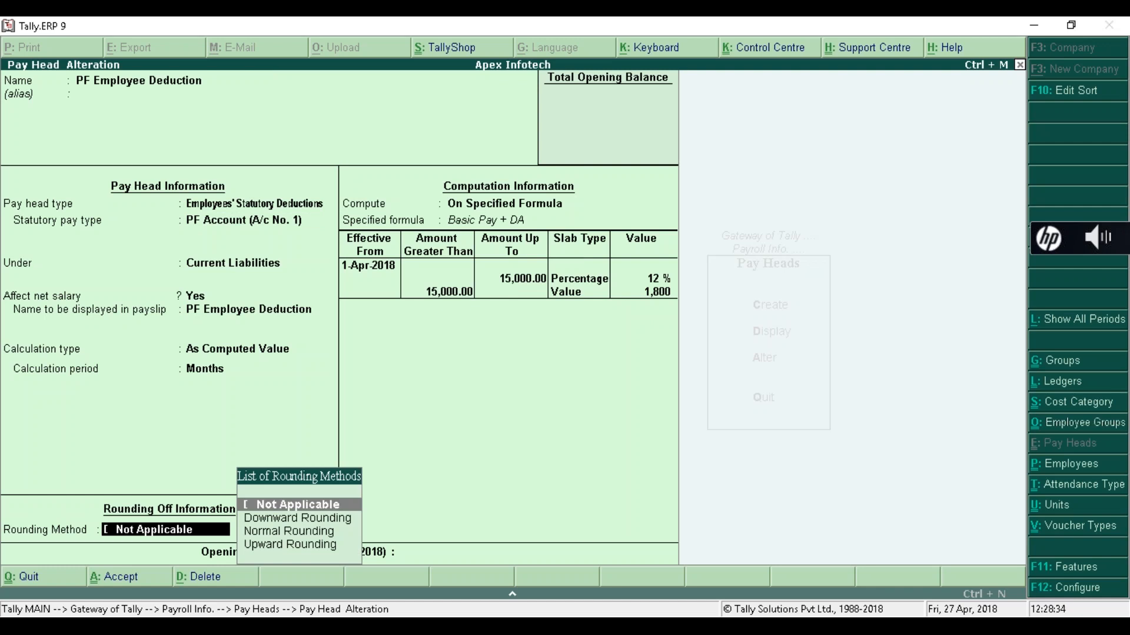
pyautogui.press('Return')
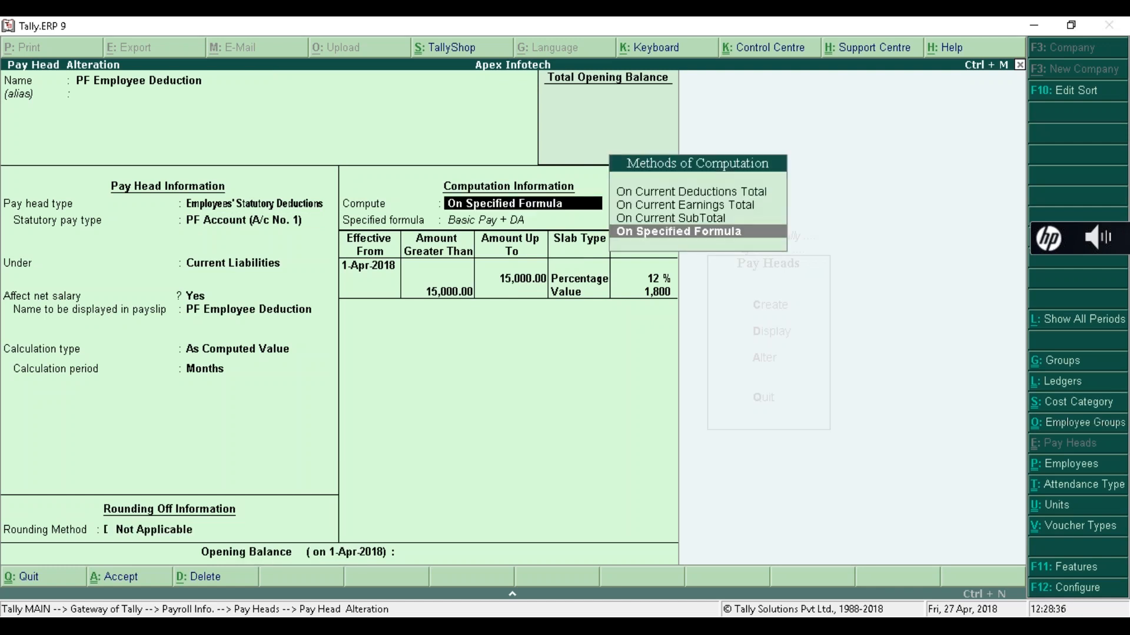
# - Re-accept the Basic Pay + DA formula and 12%/1,800 slabs, then name 'ESI Employee Deduction'
pyautogui.press('Return')
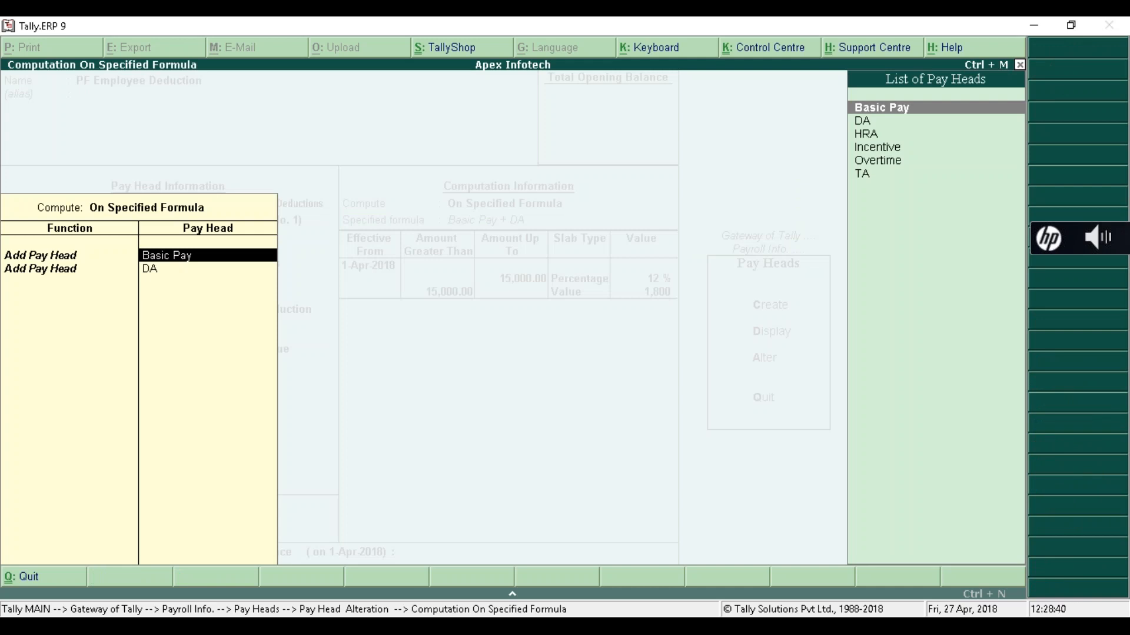
pyautogui.press('Return')
pyautogui.press('Return')
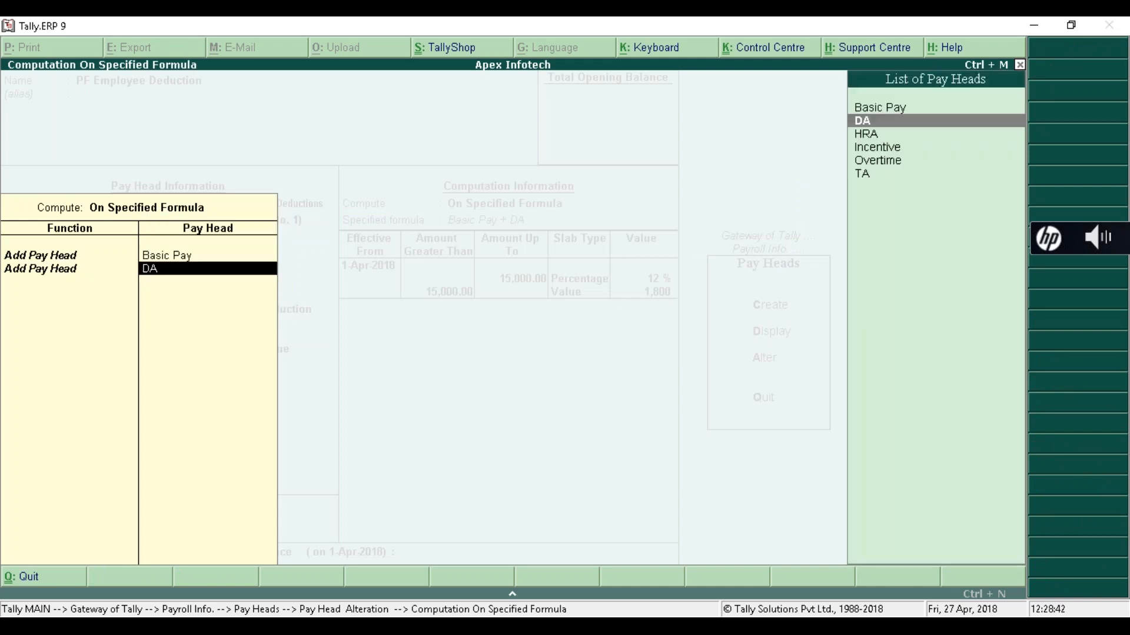
pyautogui.press('Return')
pyautogui.press('Return')
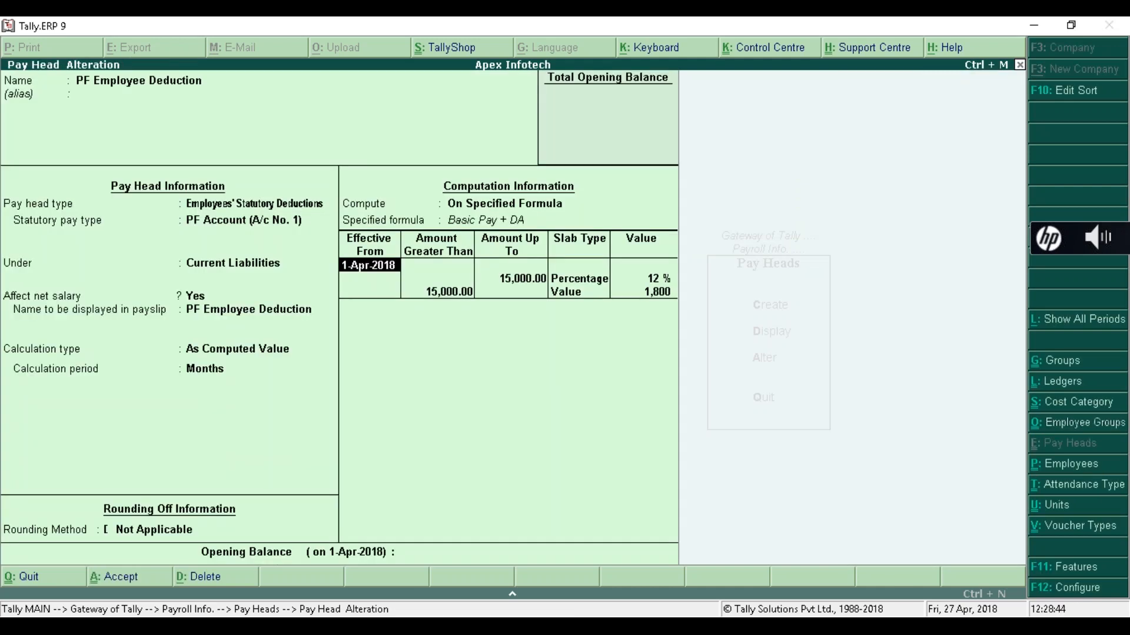
pyautogui.press('Return')
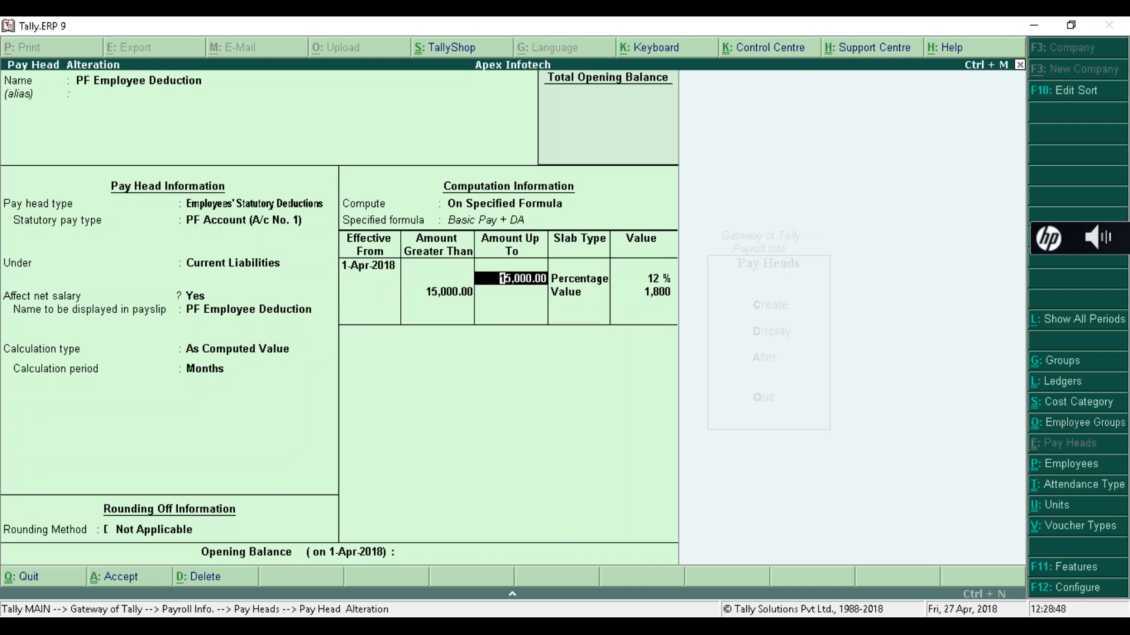
pyautogui.press('Return')
pyautogui.press('Return')
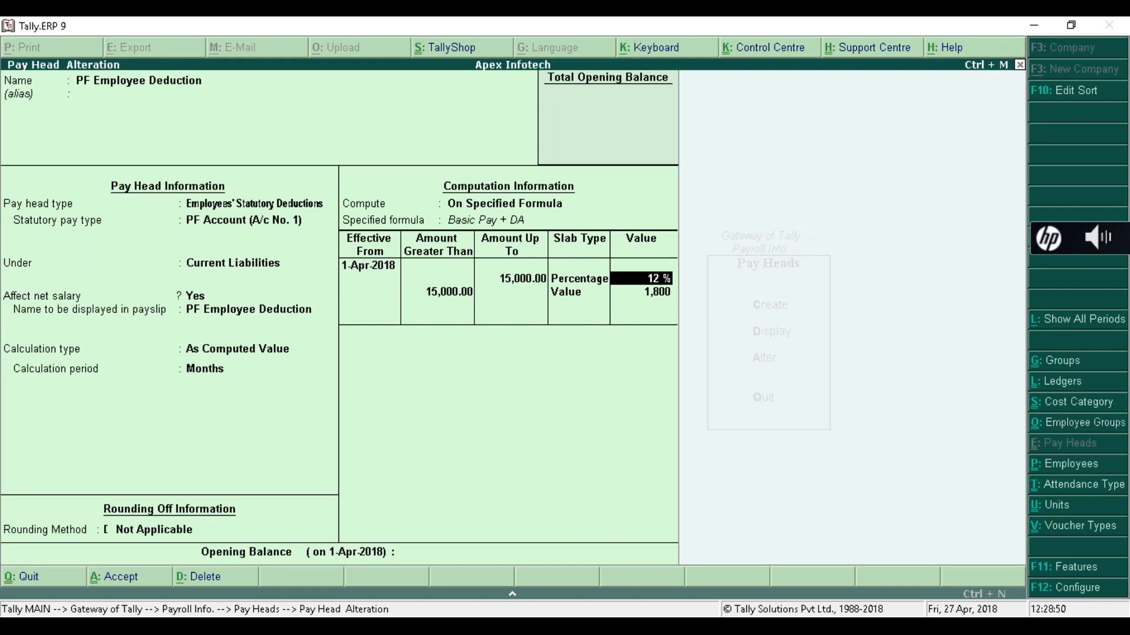
pyautogui.press('Return')
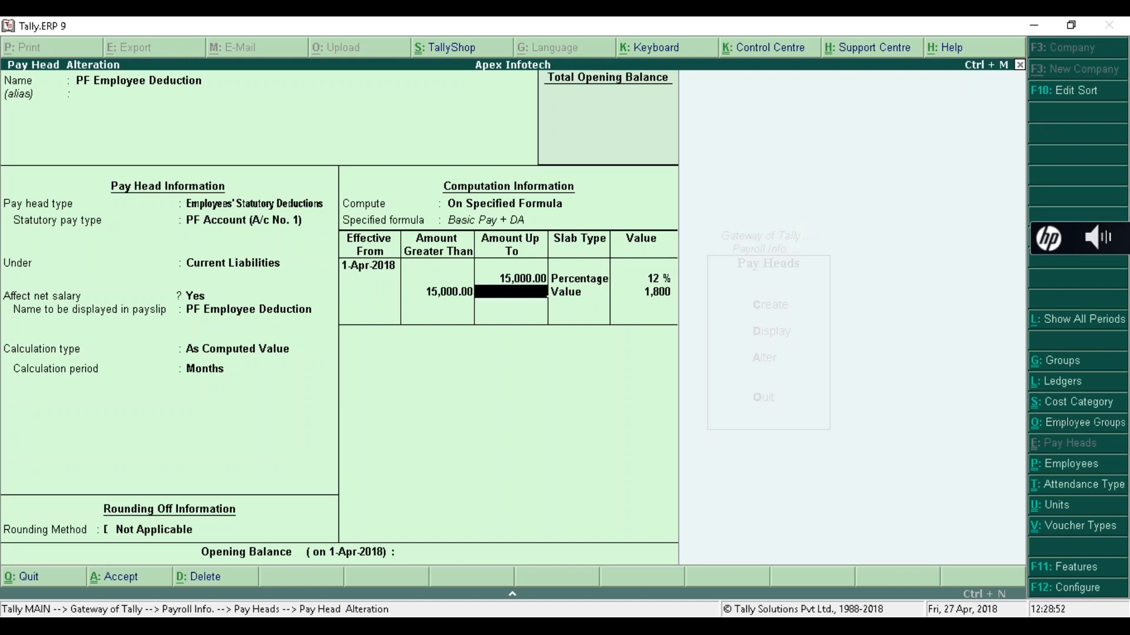
pyautogui.press('Return')
pyautogui.press('Return')
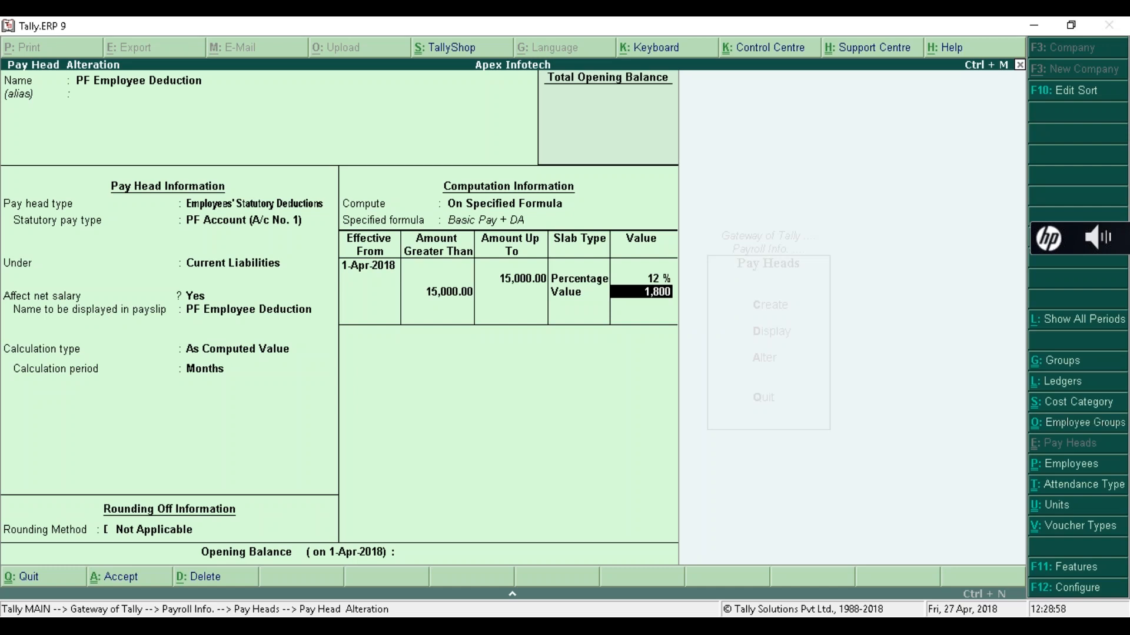
pyautogui.press('Return')
pyautogui.press('Return')
pyautogui.press('Return')
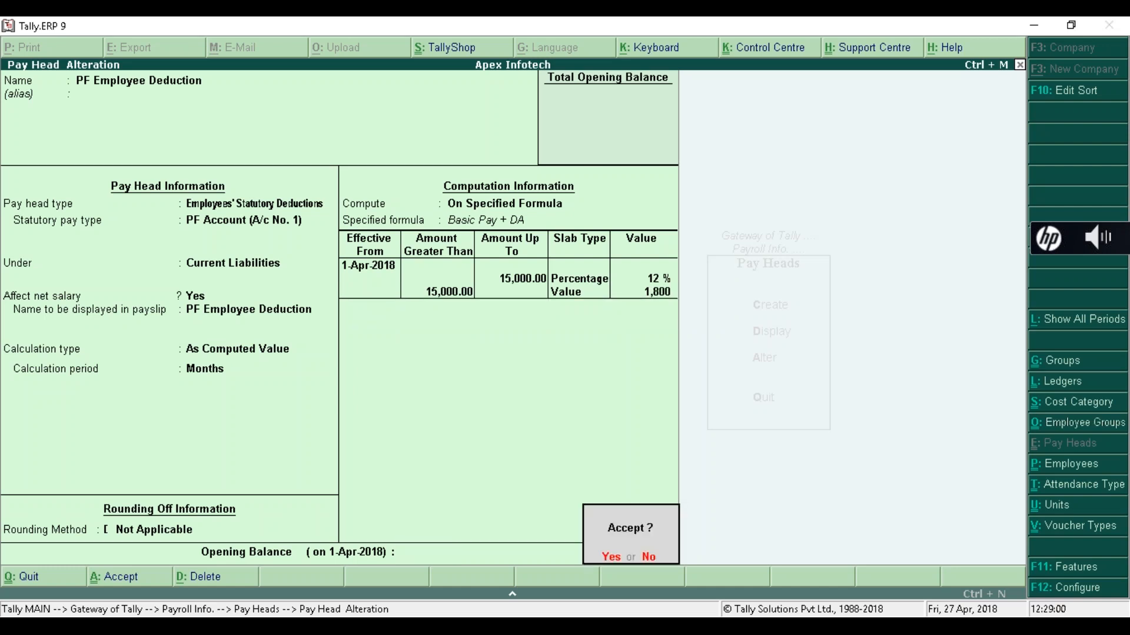
pyautogui.press('Return')
pyautogui.write('ESI')
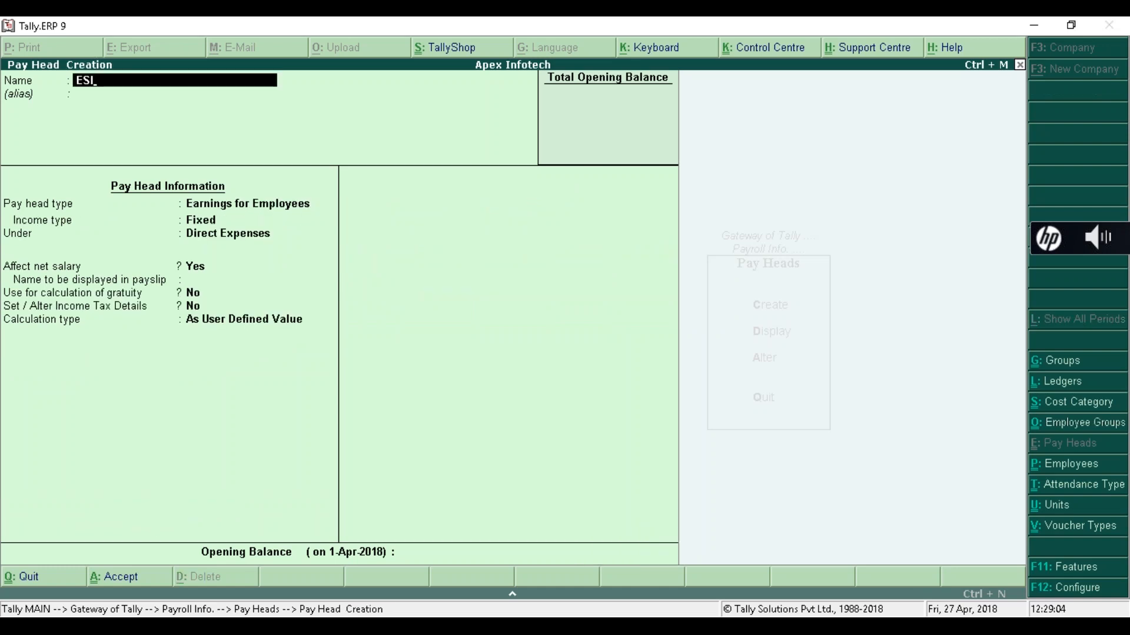
pyautogui.write(' Employee Ded')
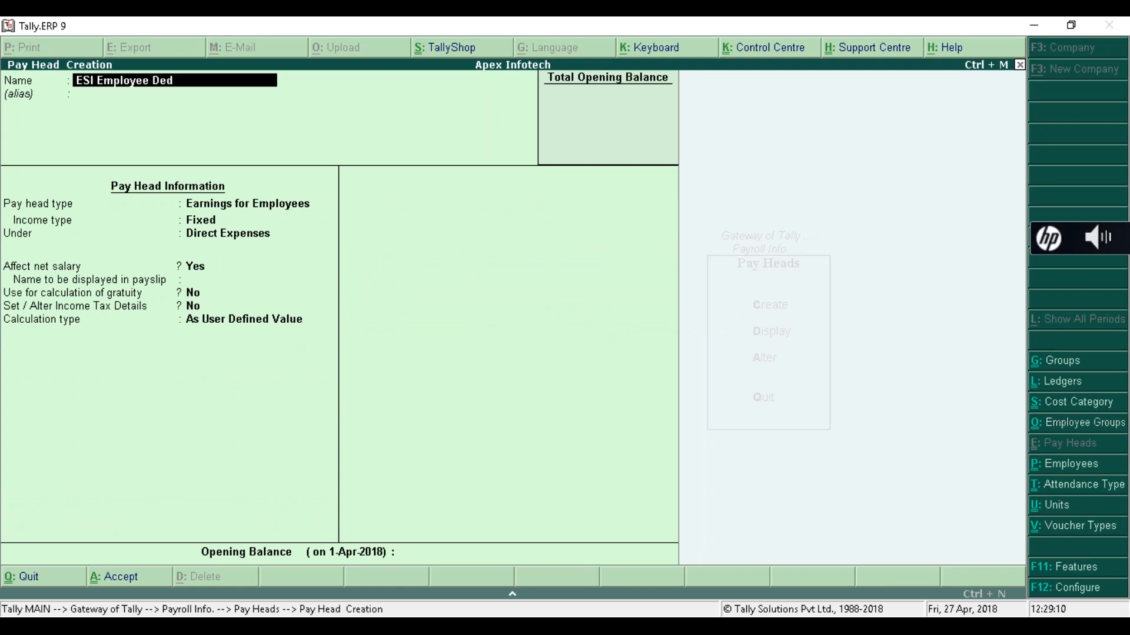
pyautogui.write('uction')
# - Make ESI Employee Deduction an Employees' Statutory Deduction of type Employee State Insurance
pyautogui.press('Return')
pyautogui.press('Return')
pyautogui.press('Down')
pyautogui.press('Down')
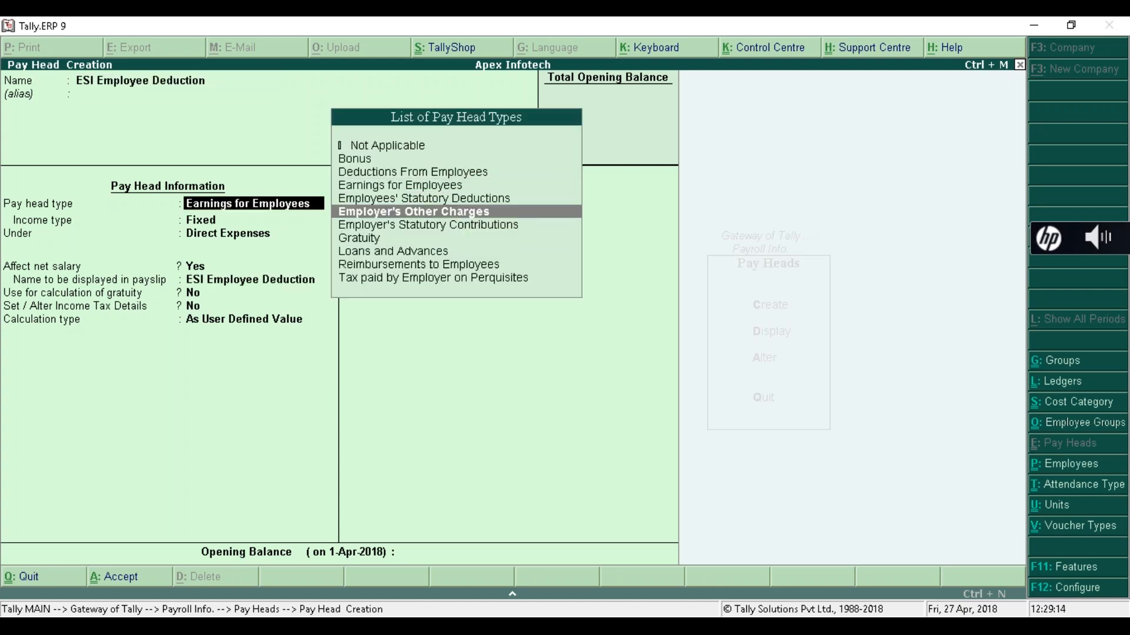
pyautogui.press('Up')
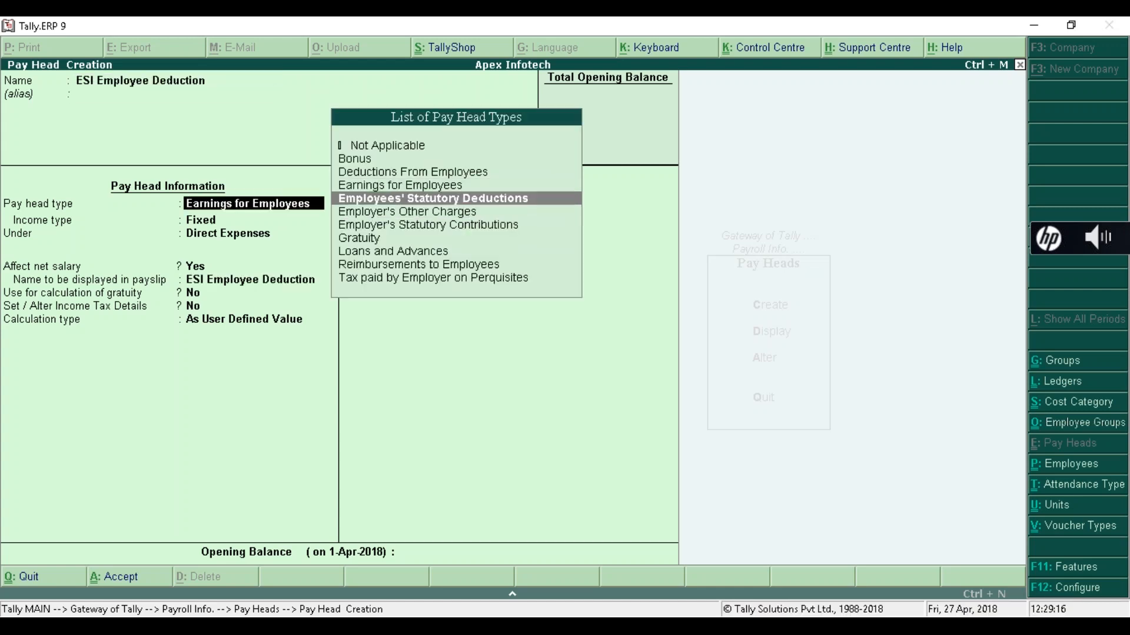
pyautogui.press('Return')
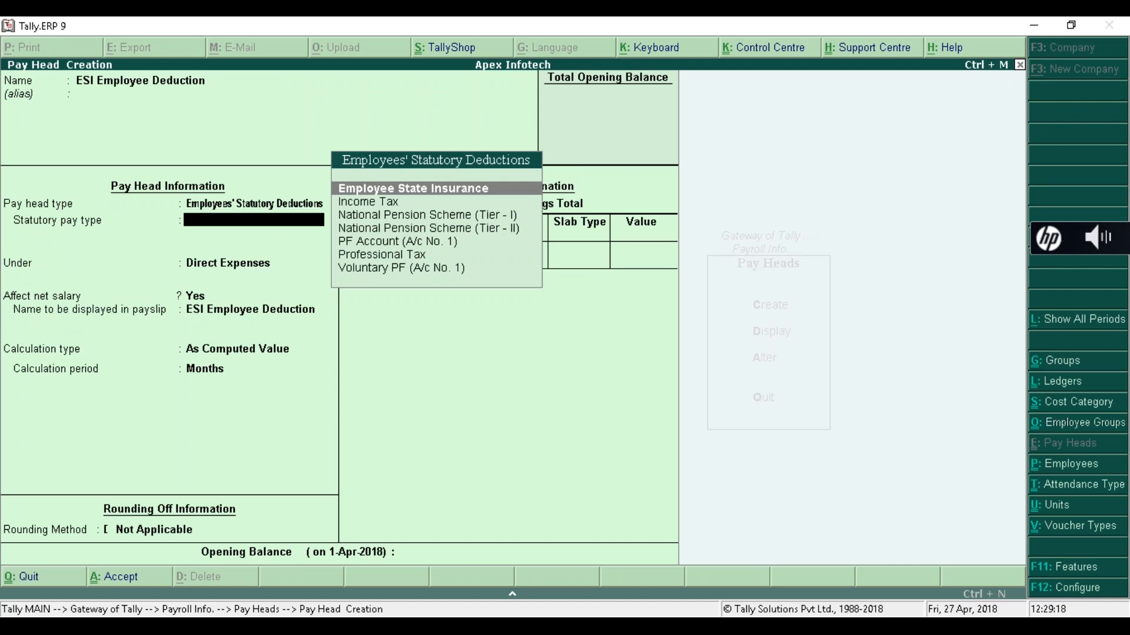
pyautogui.press('Down')
pyautogui.press('Down')
pyautogui.press('Up')
pyautogui.press('Up')
pyautogui.press('Return')
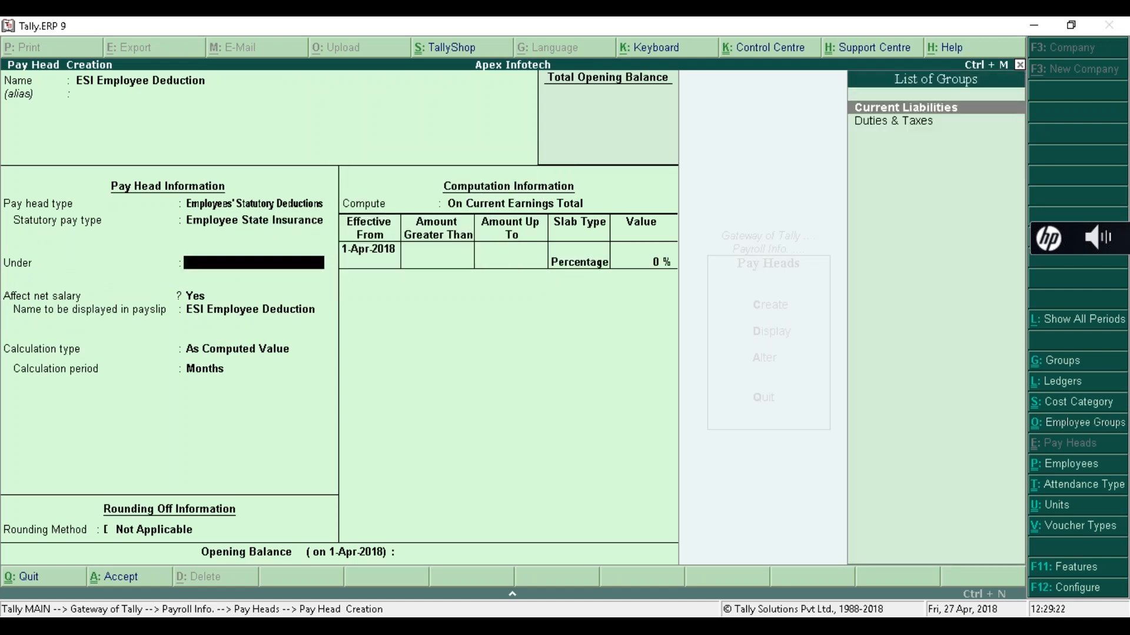
# - Place it under Current Liabilities at 1.75% of Current Earnings Total and save
pyautogui.press('Return')
pyautogui.press('Return')
pyautogui.press('Return')
pyautogui.press('Return')
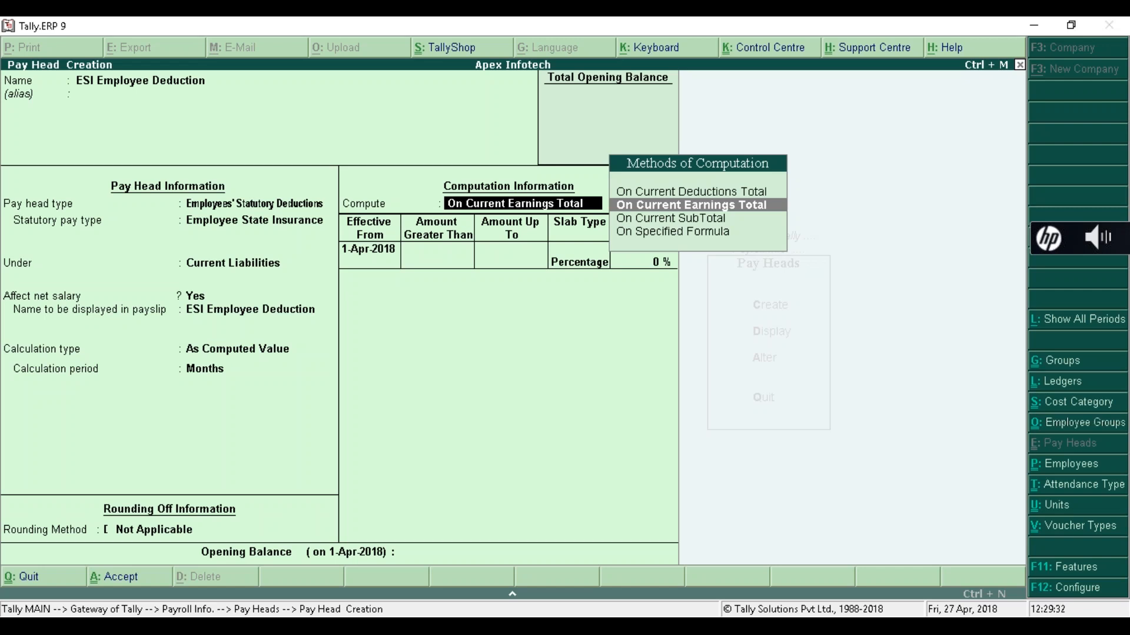
pyautogui.press('Return')
pyautogui.press('Return')
pyautogui.press('Return')
pyautogui.press('Return')
pyautogui.press('Return')
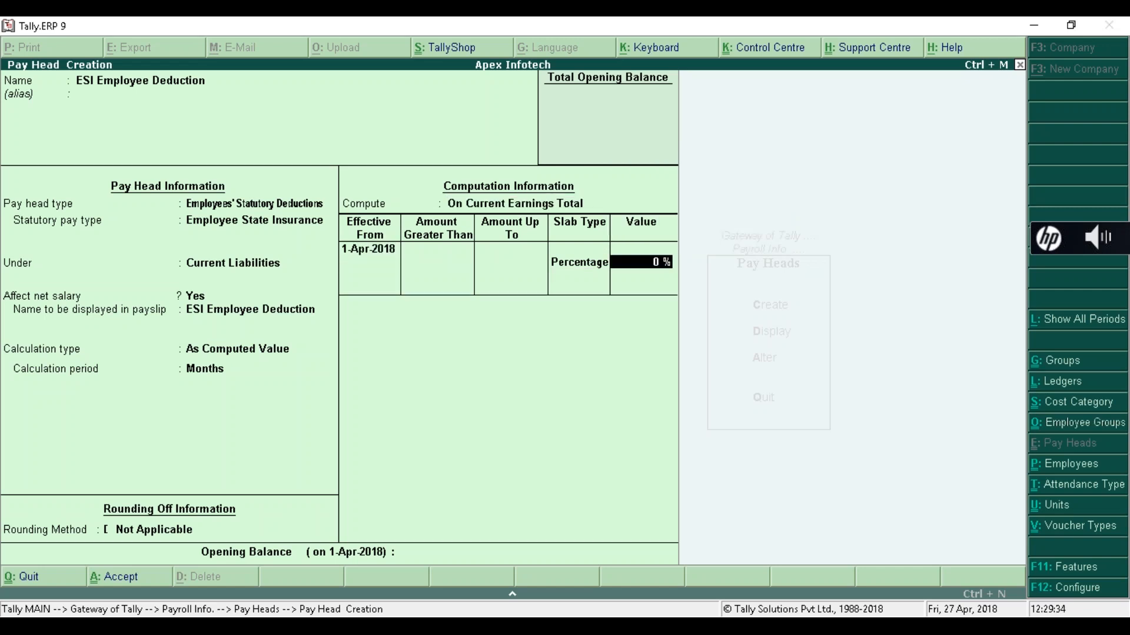
pyautogui.write('1.75')
pyautogui.press('Return')
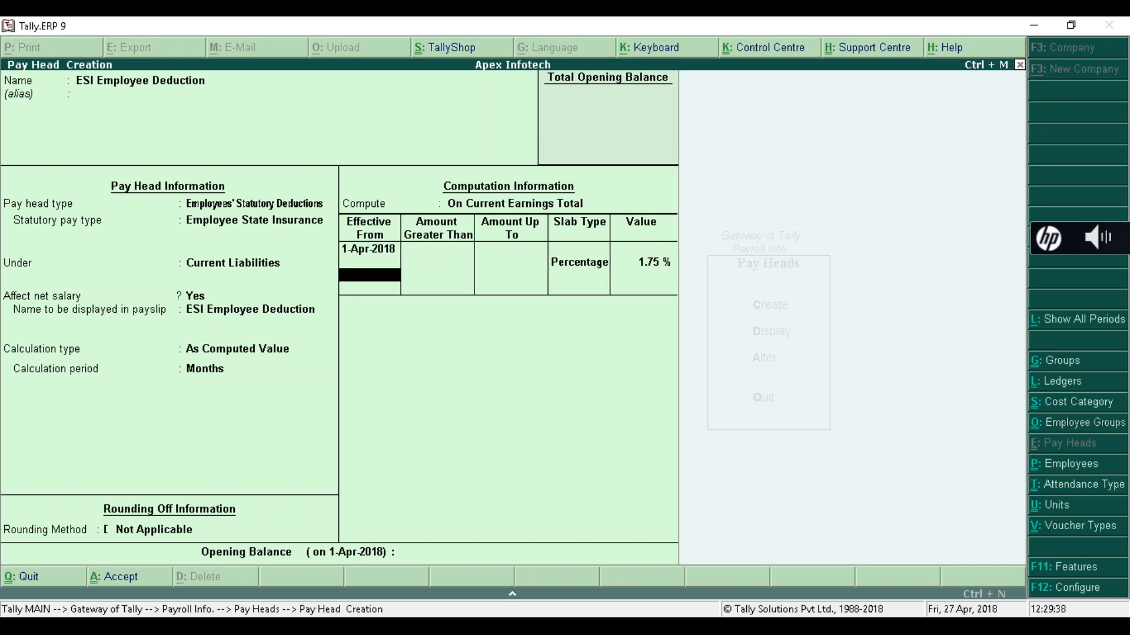
pyautogui.press('Return')
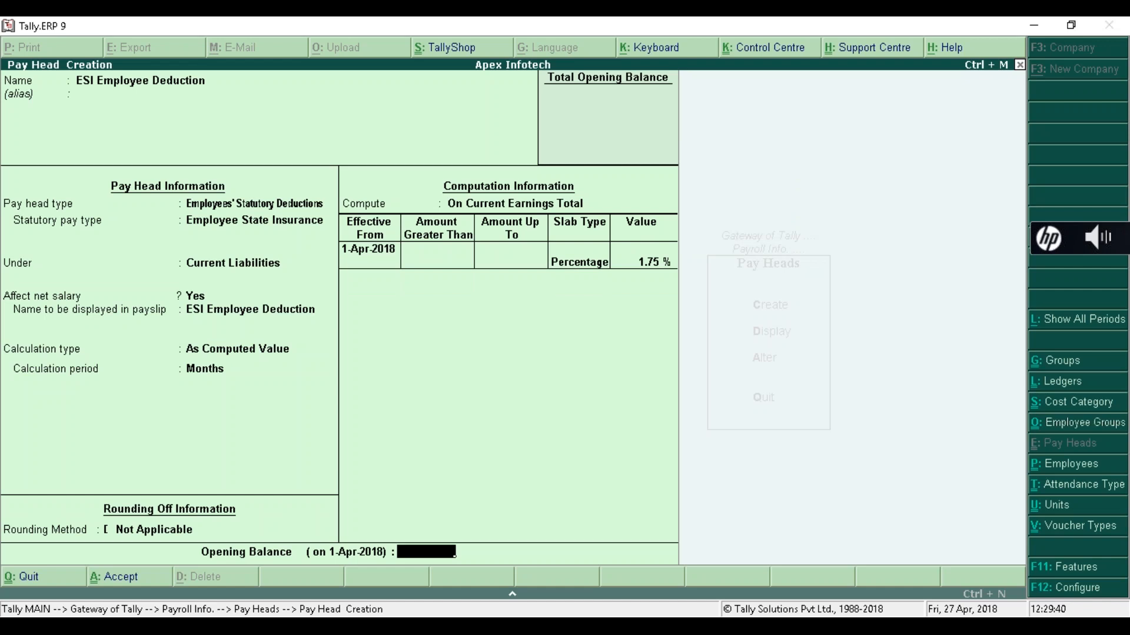
pyautogui.press('Return')
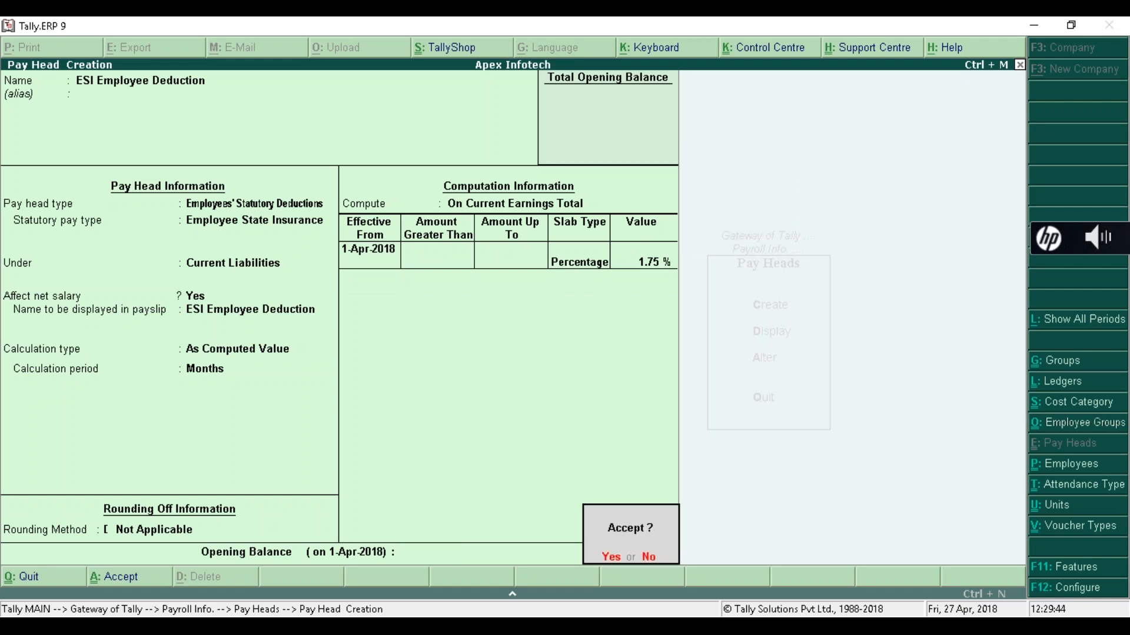
pyautogui.press('y')
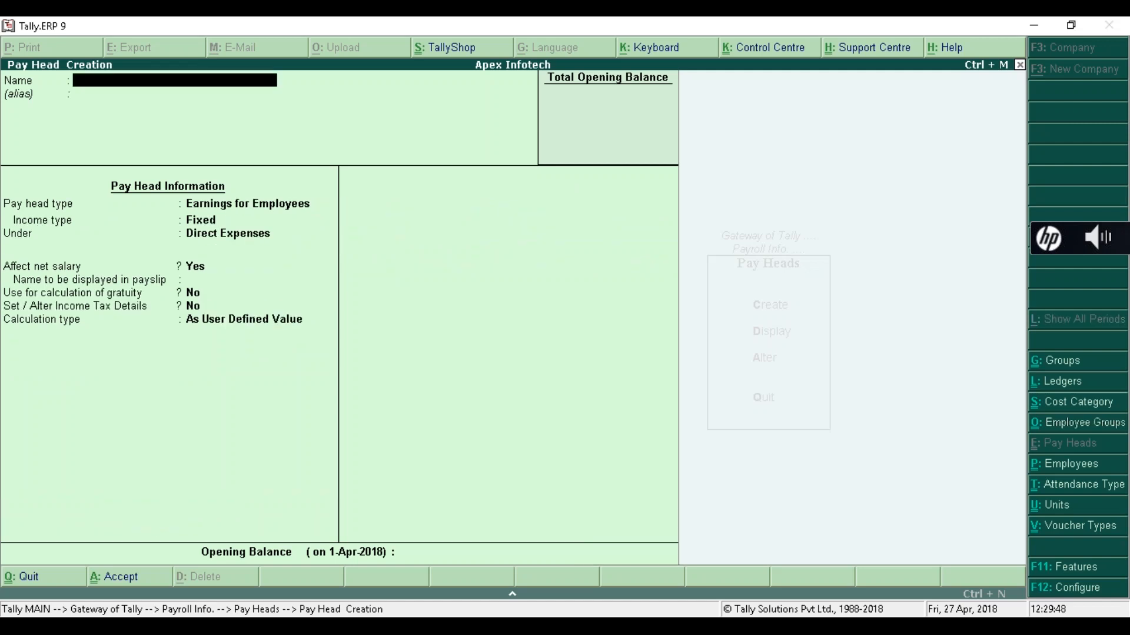
# - Enter 'Salary Payable' as the name of the new pay head
pyautogui.write('Salary Payable')
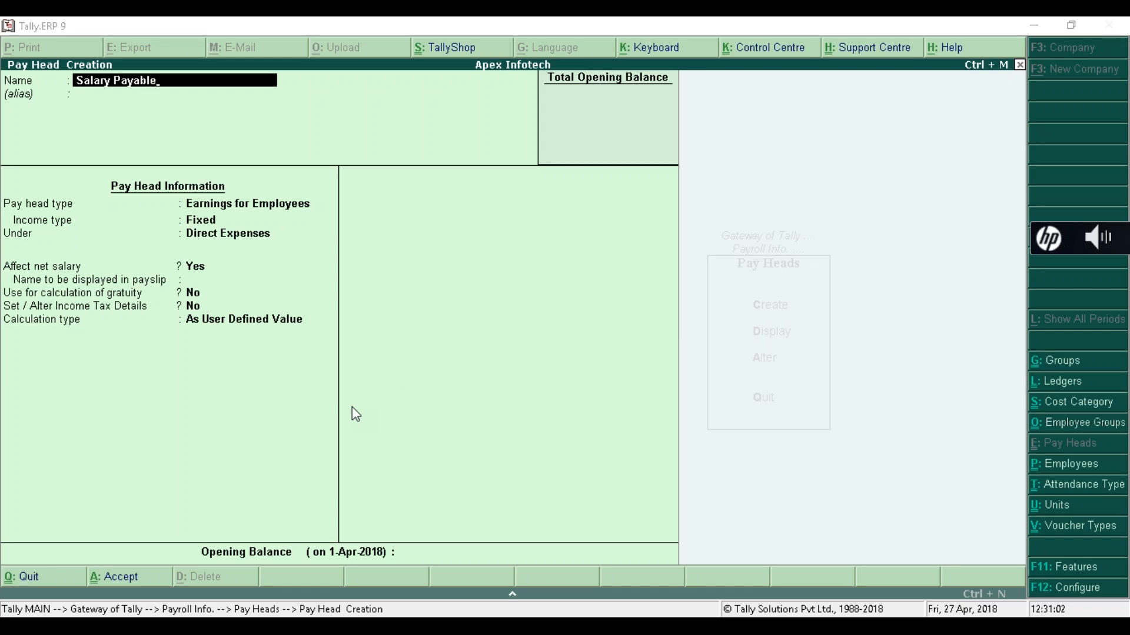
# - Give the Salary Payable pay head type Not Applicable, grouped under Current Liabilities
pyautogui.hotkey('alt', 'Tab')
pyautogui.press('Return')
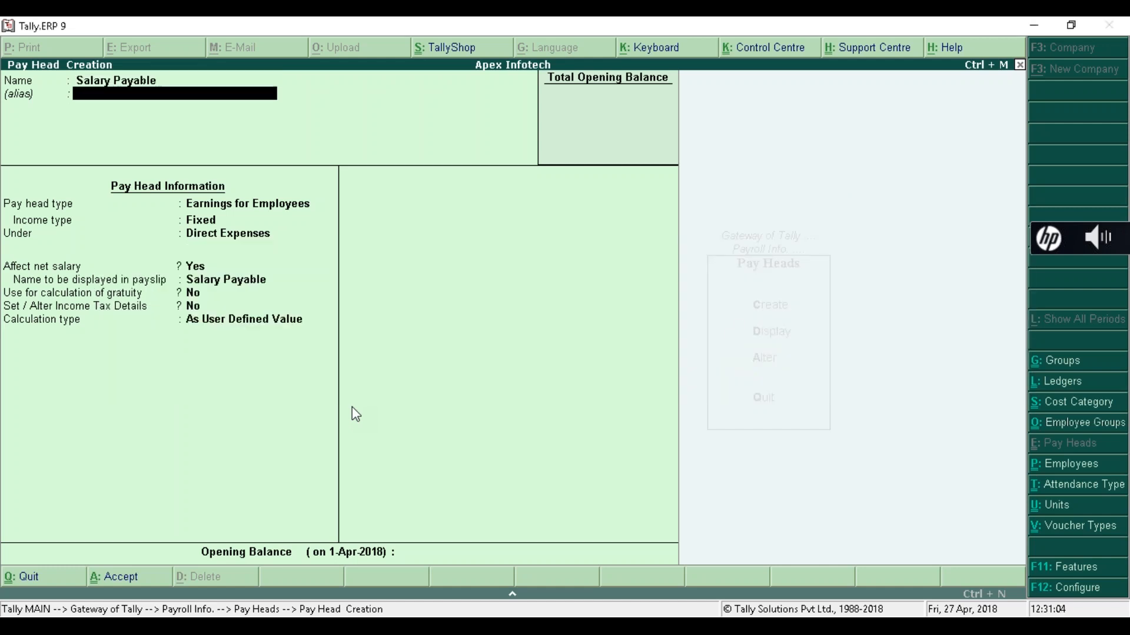
pyautogui.press('Return')
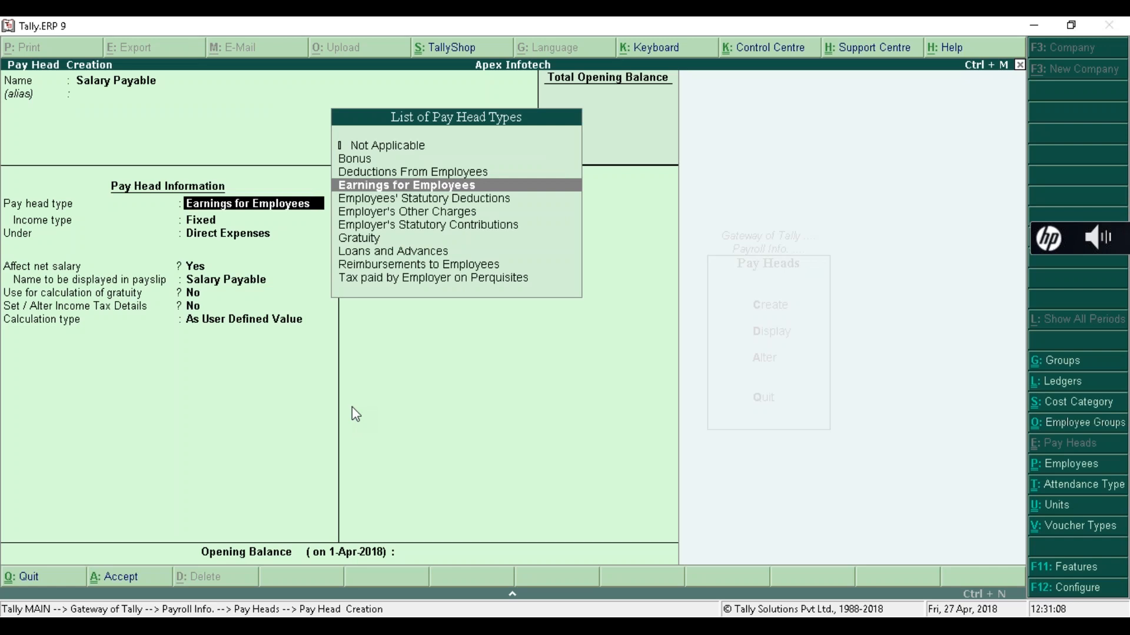
pyautogui.press('Up')
pyautogui.press('Up')
pyautogui.press('Up')
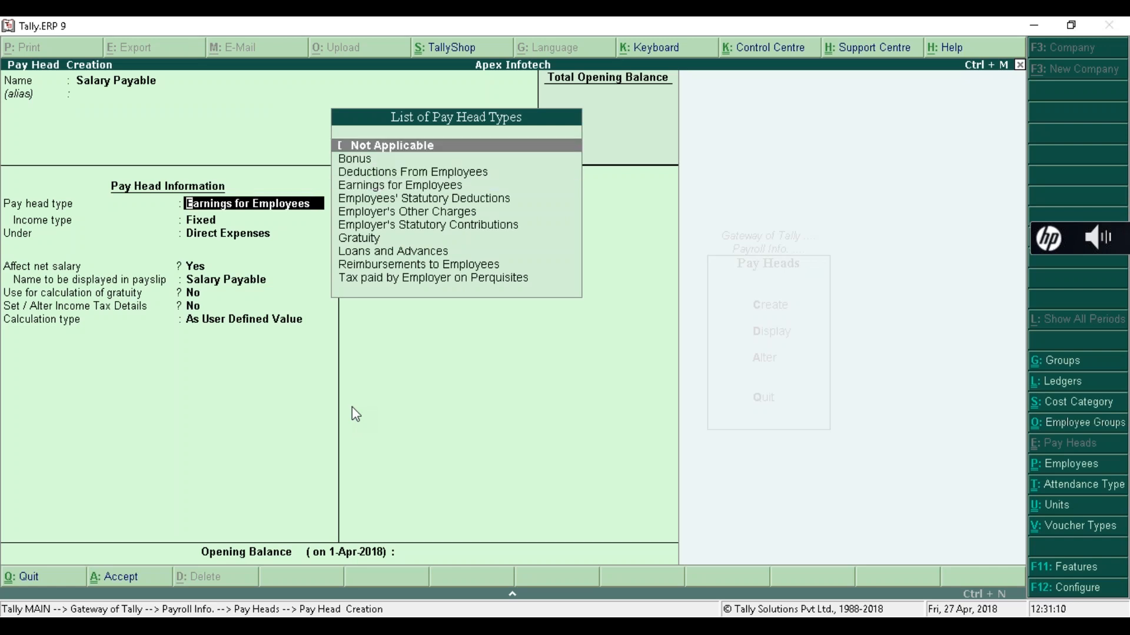
pyautogui.press('Return')
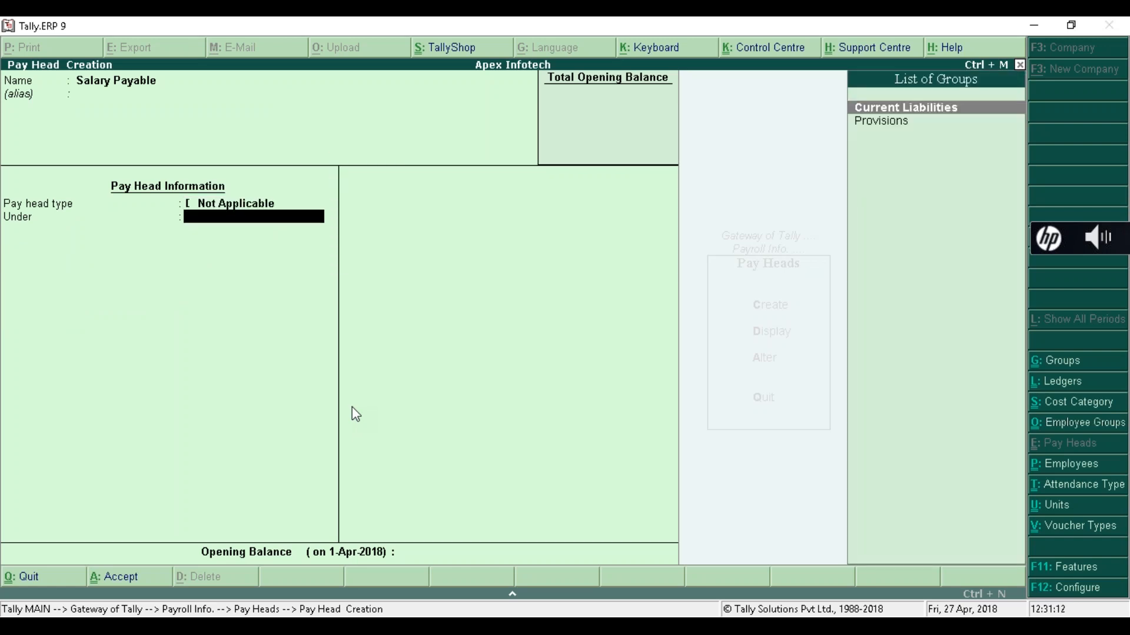
pyautogui.press('Return')
pyautogui.press('Return')
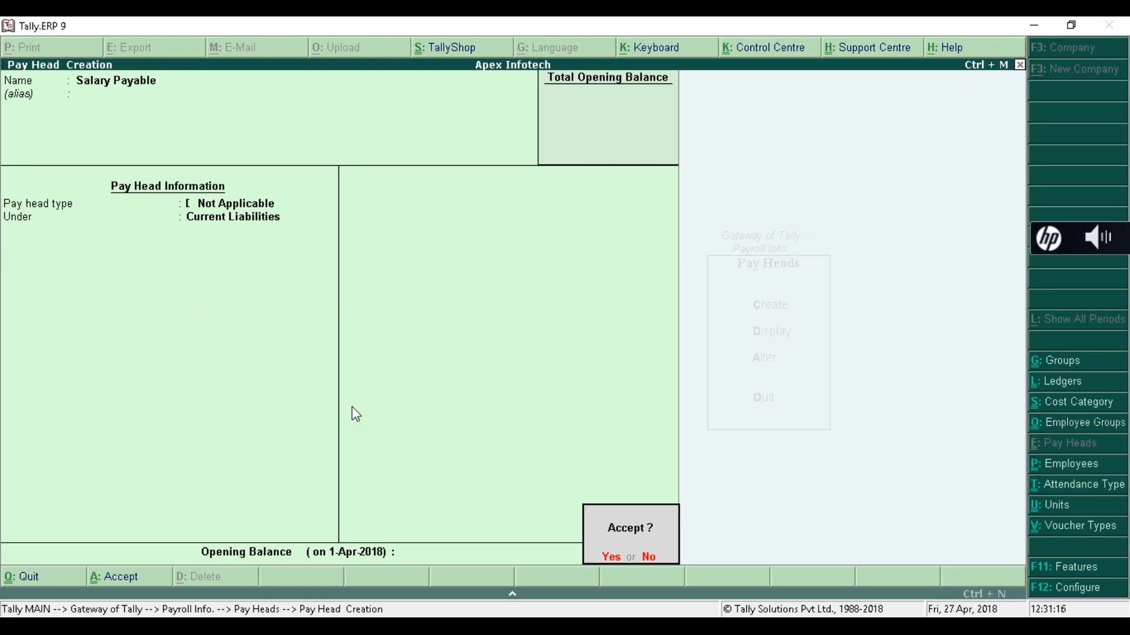
# - Save the Salary Payable pay head and open ESI Employee Deduction for alteration
pyautogui.press('y')
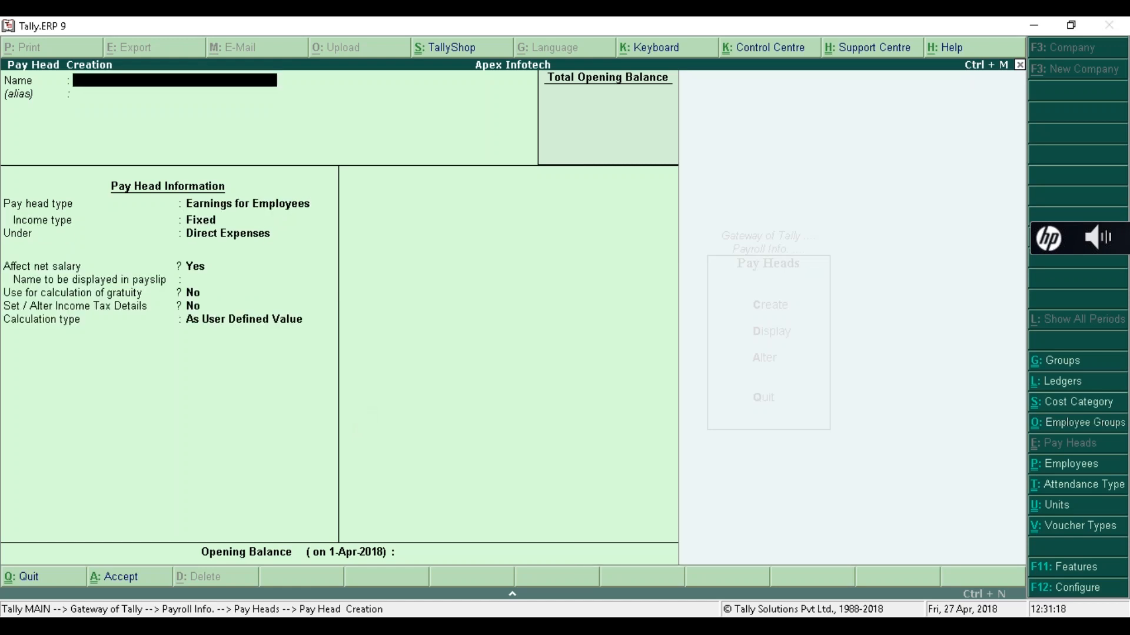
pyautogui.press('Escape')
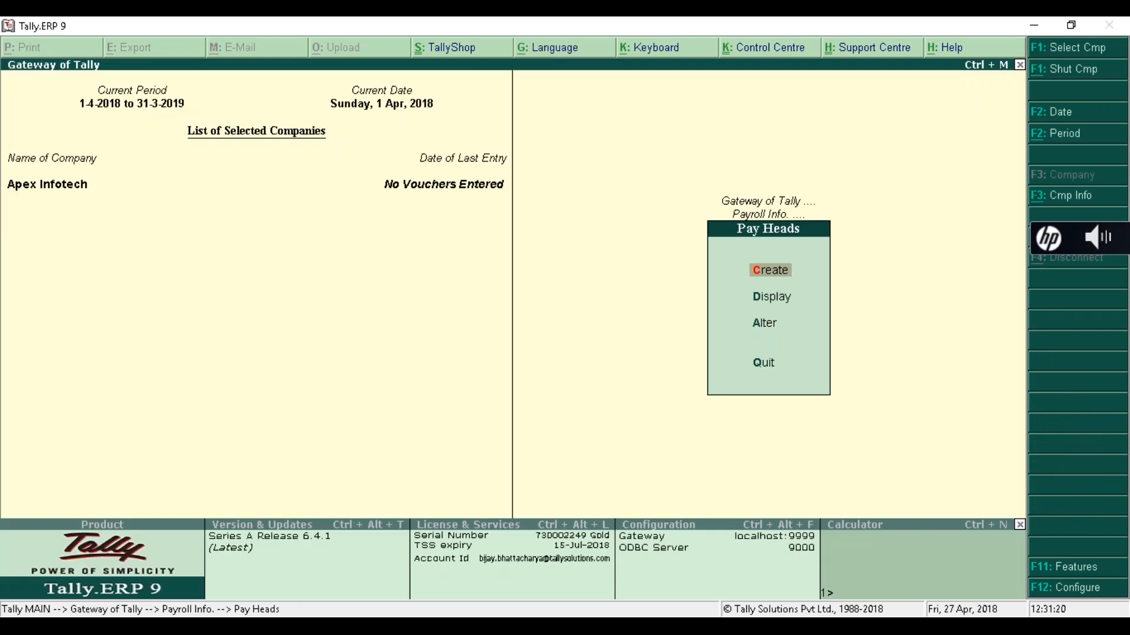
pyautogui.press('Down')
pyautogui.press('Down')
pyautogui.press('Return')
pyautogui.press('Down')
pyautogui.press('Down')
pyautogui.press('Down')
pyautogui.press('Down')
pyautogui.press('Up')
pyautogui.press('Up')
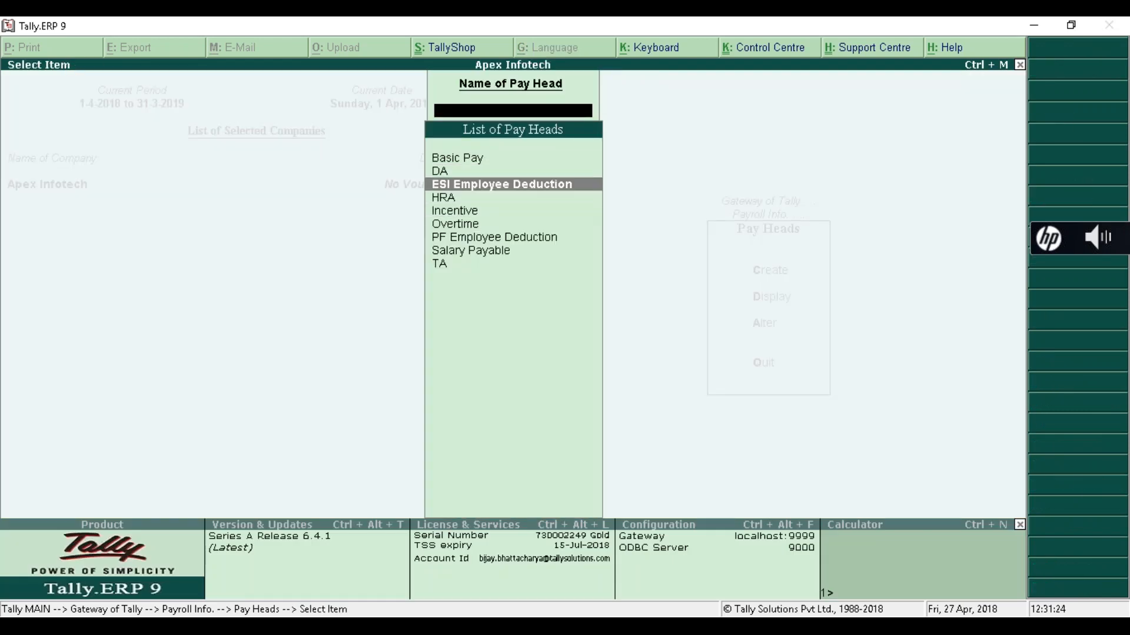
pyautogui.press('Return')
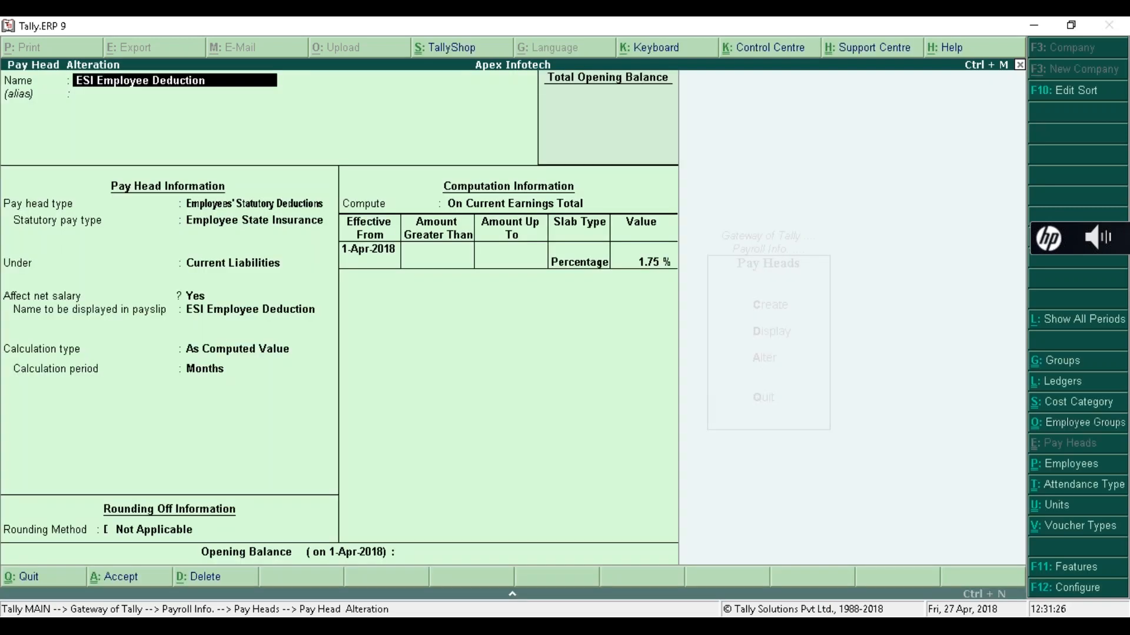
# - Keep ESI Employee Deduction at 1.75% of current earnings total and save it unchanged
pyautogui.press('Return')
pyautogui.press('Return')
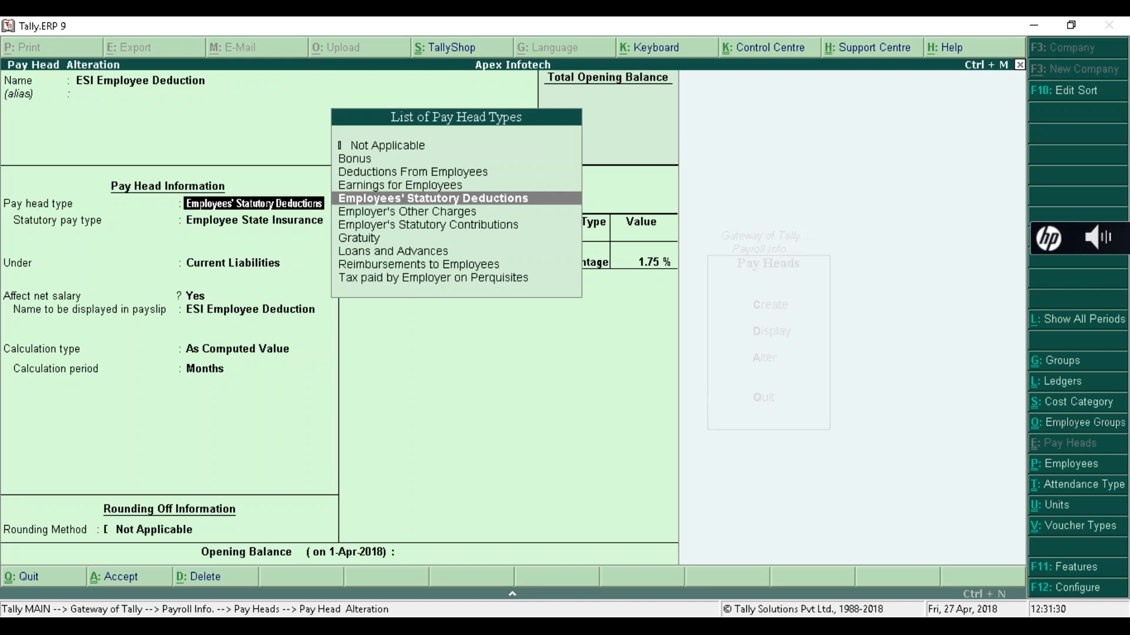
pyautogui.press('Return')
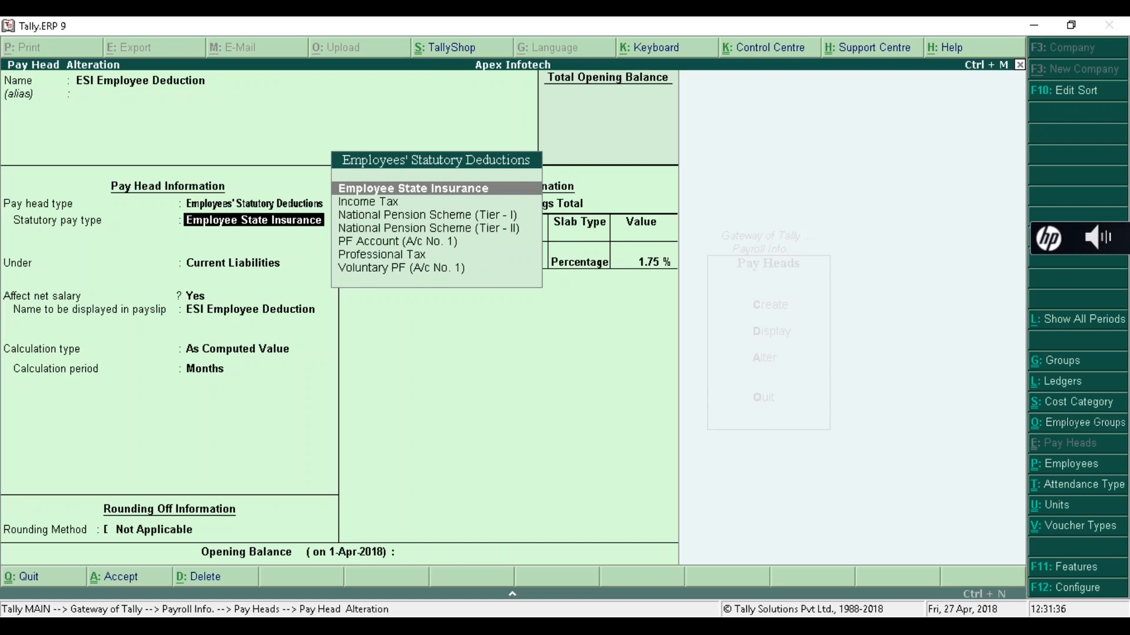
pyautogui.press('Return')
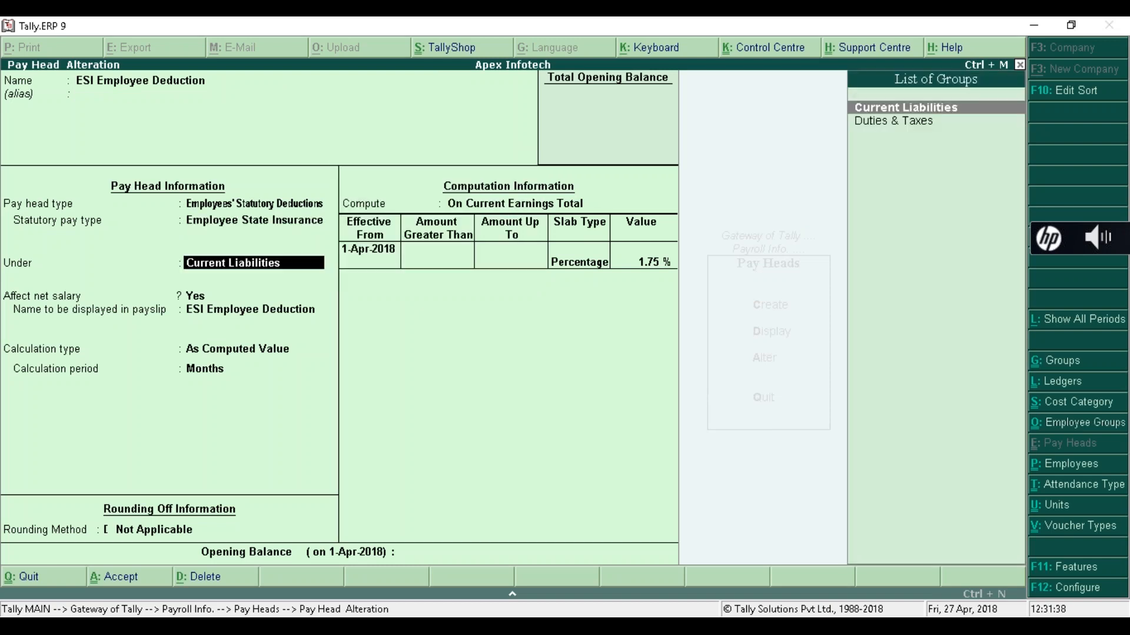
pyautogui.press('Return')
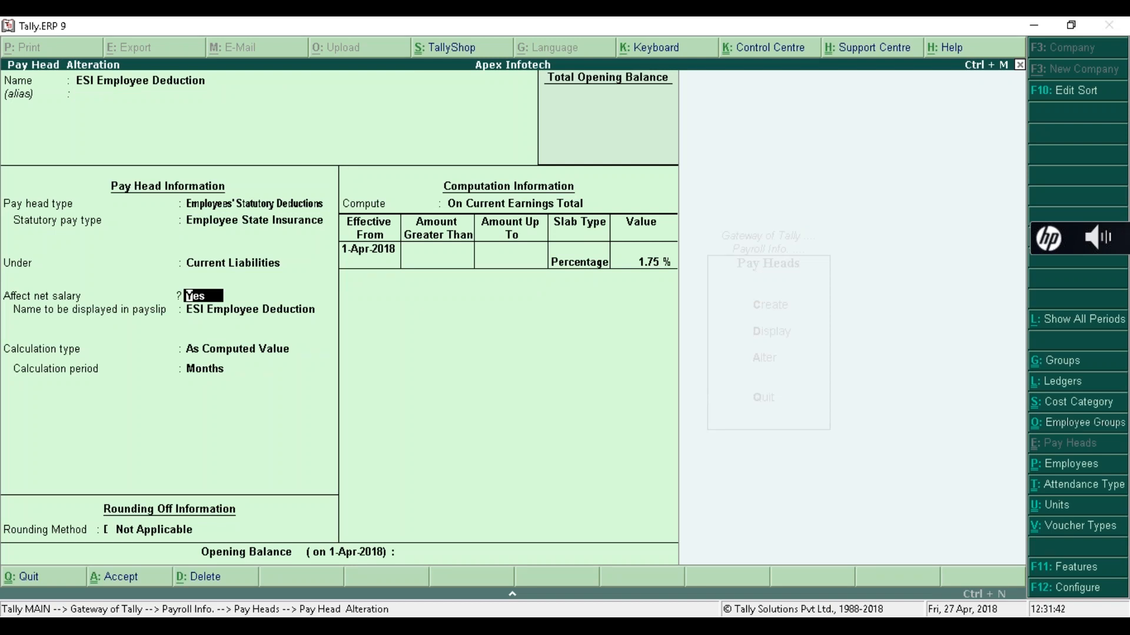
pyautogui.press('Return')
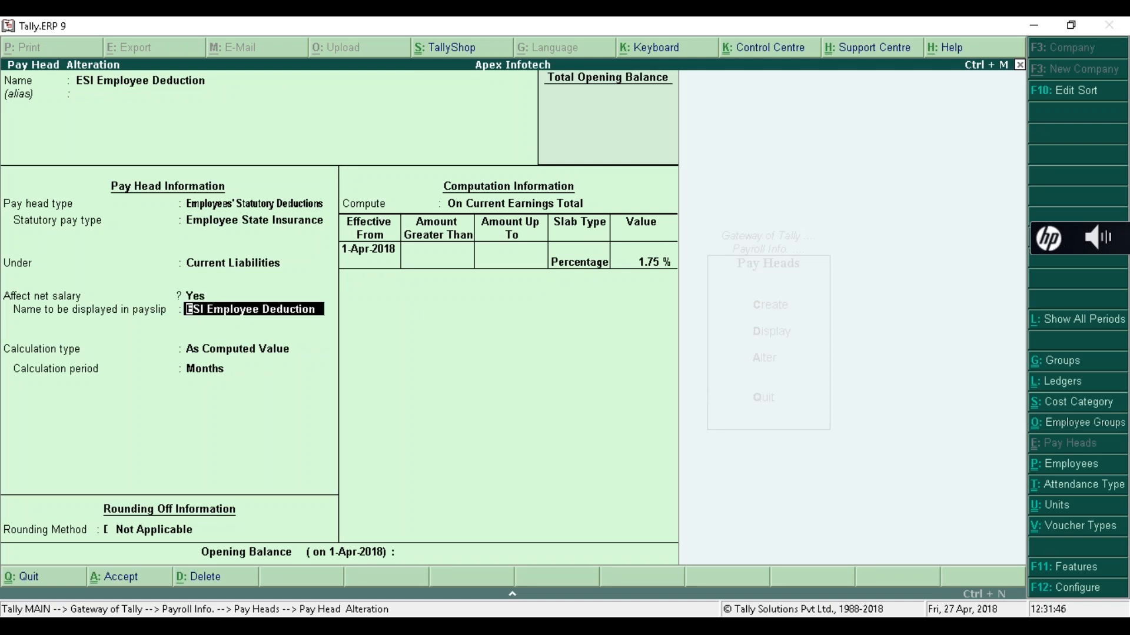
pyautogui.press('Return')
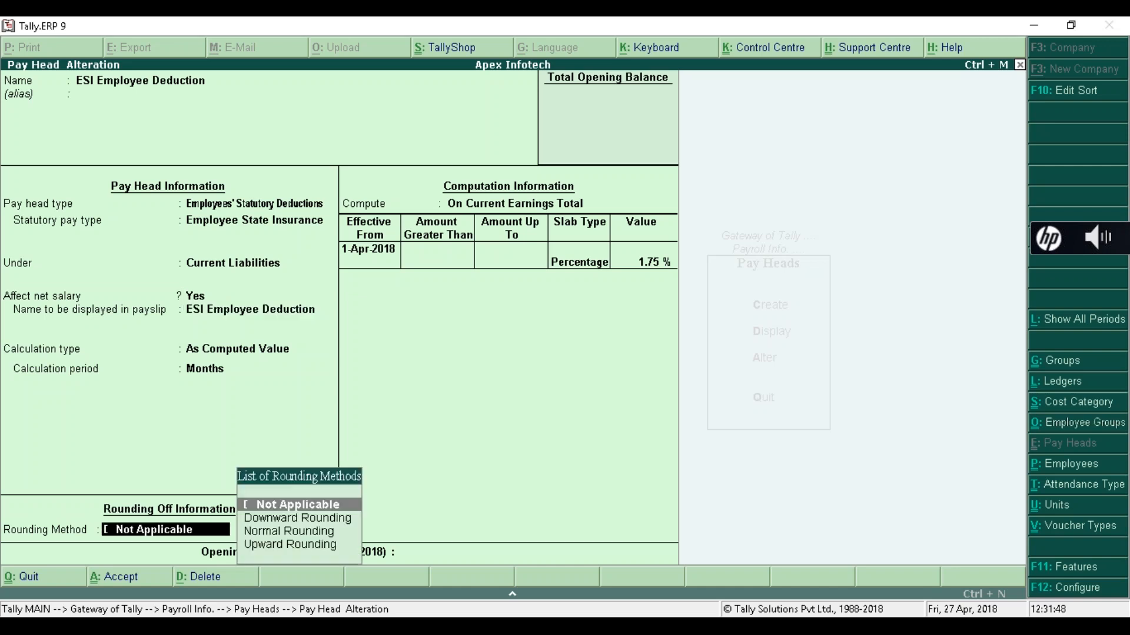
pyautogui.press('Return')
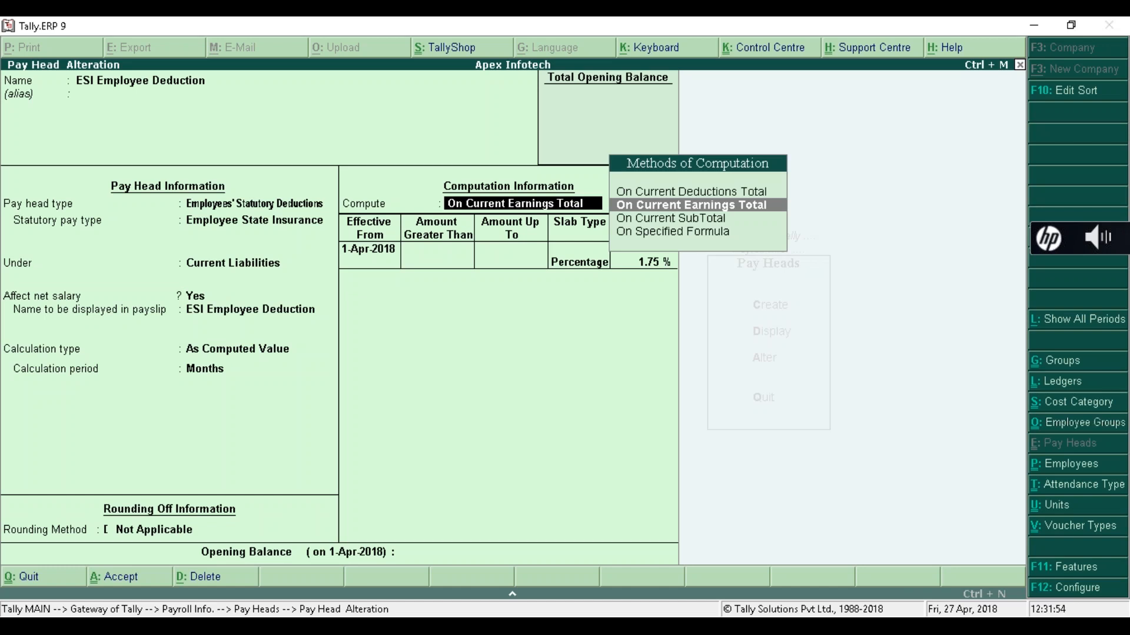
pyautogui.press('Return')
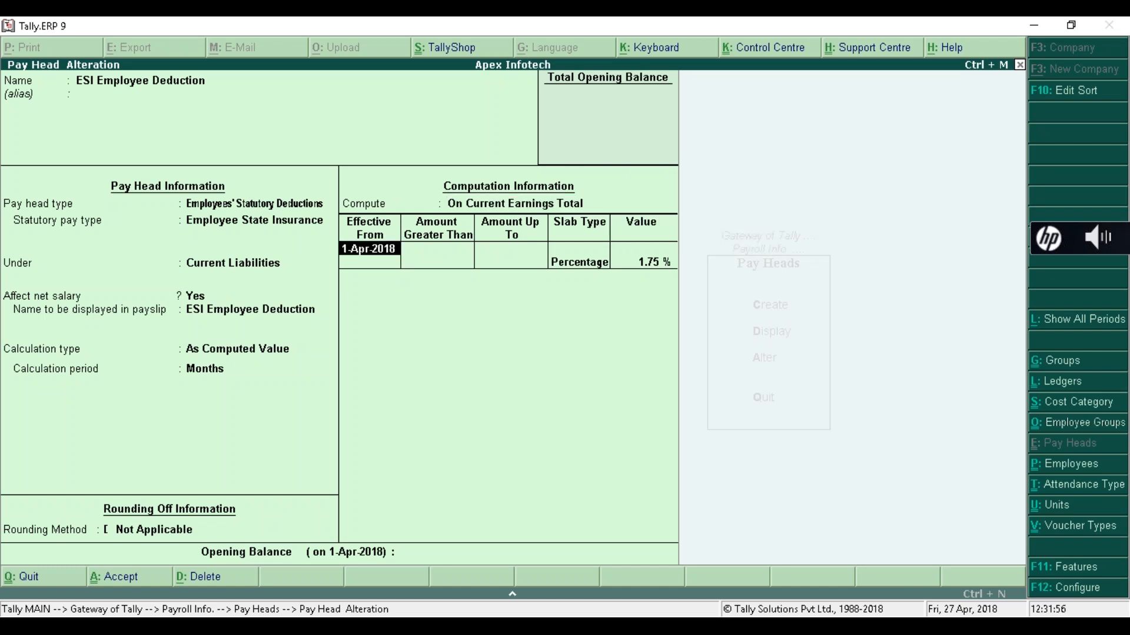
pyautogui.press('Return')
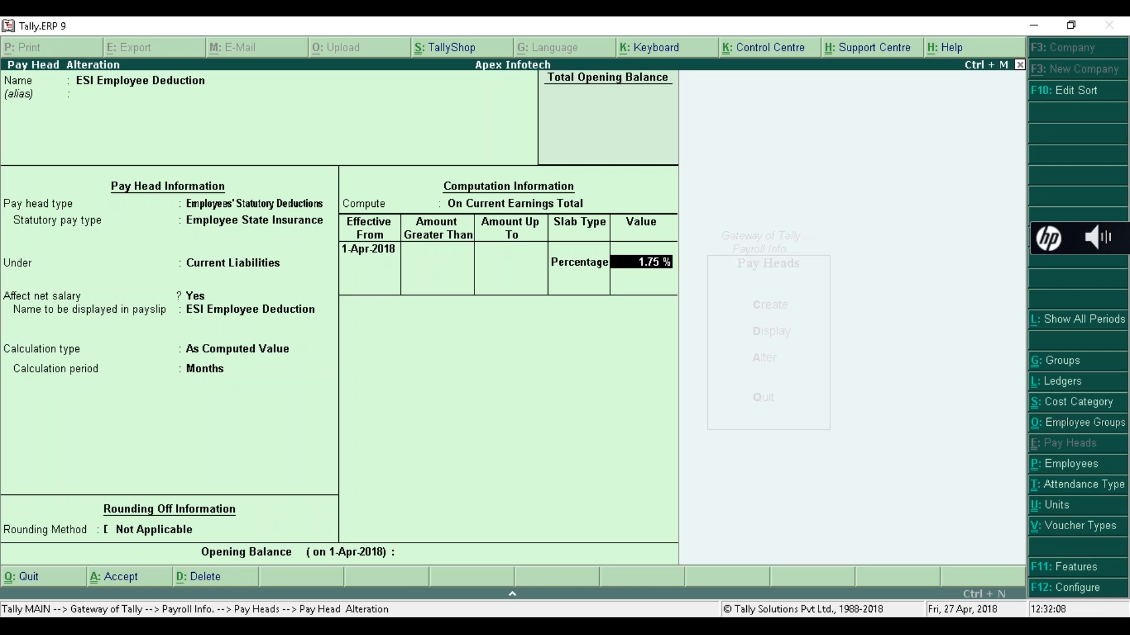
pyautogui.press('Return')
pyautogui.press('Return')
pyautogui.press('Return')
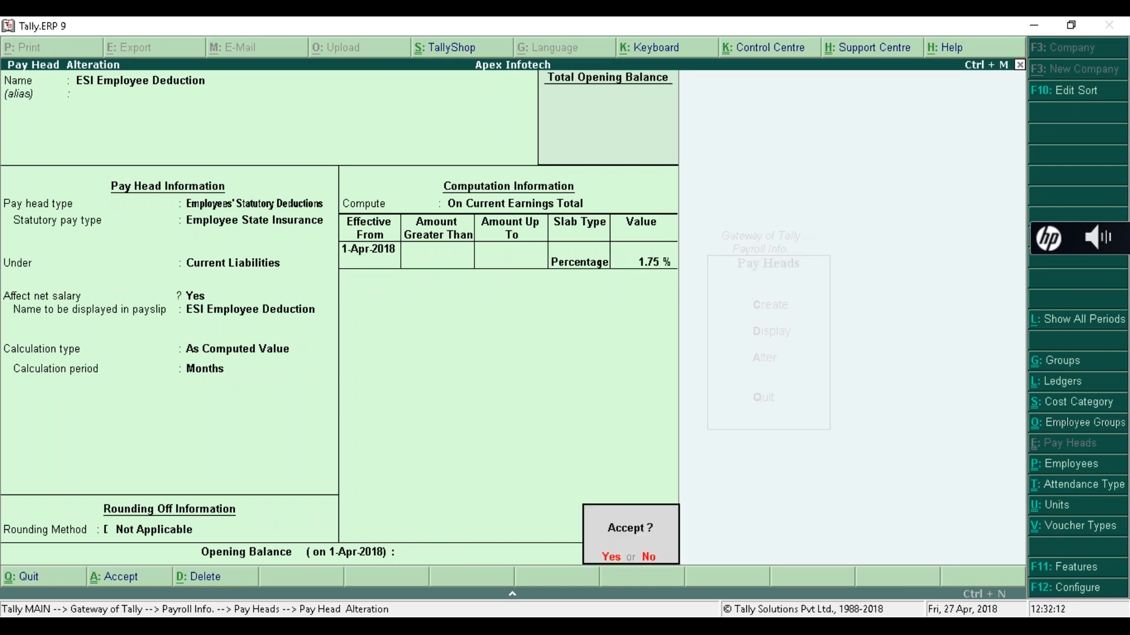
pyautogui.press('Return')
pyautogui.press('Down')
pyautogui.press('Down')
pyautogui.press('Down')
pyautogui.press('Down')
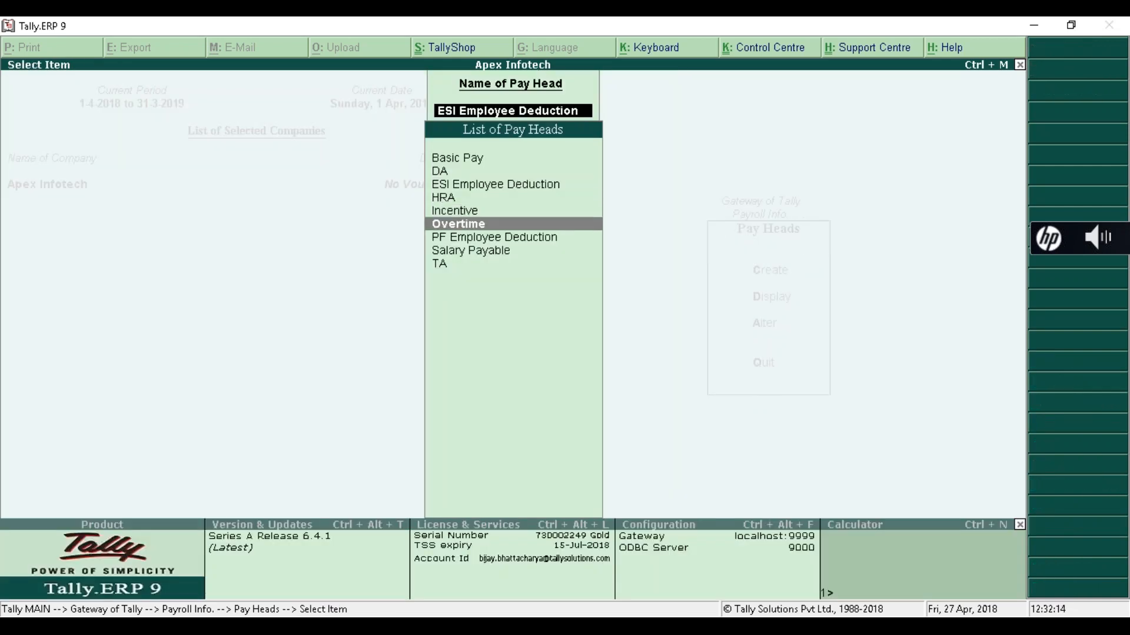
# - Keep PF Employee Deduction on Basic Pay + DA at 12% up to 15,000
pyautogui.press('Return')
pyautogui.press('Return')
pyautogui.press('Return')
pyautogui.press('Return')
pyautogui.press('Return')
pyautogui.press('Return')
pyautogui.press('Return')
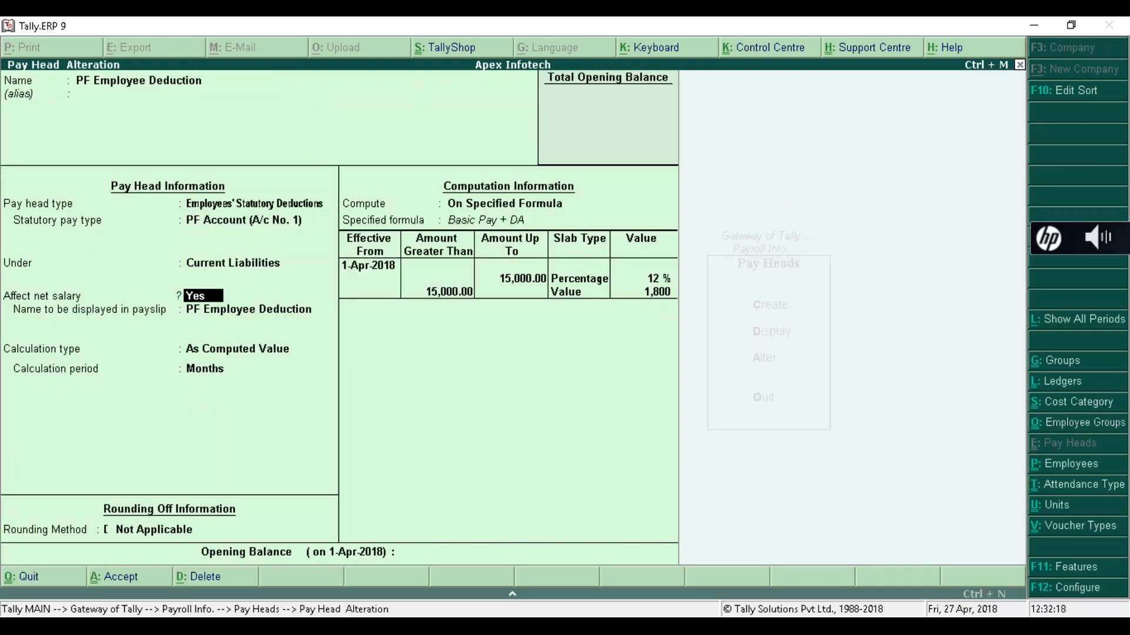
pyautogui.press('Return')
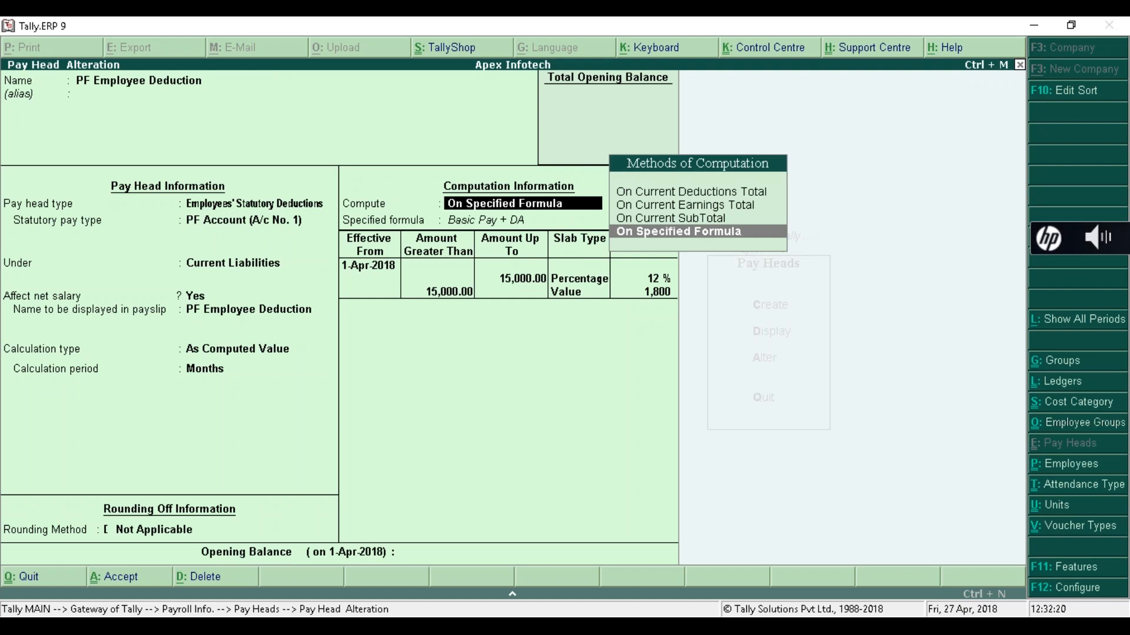
pyautogui.press('Return')
pyautogui.press('Return')
pyautogui.press('Return')
pyautogui.press('Return')
pyautogui.press('Return')
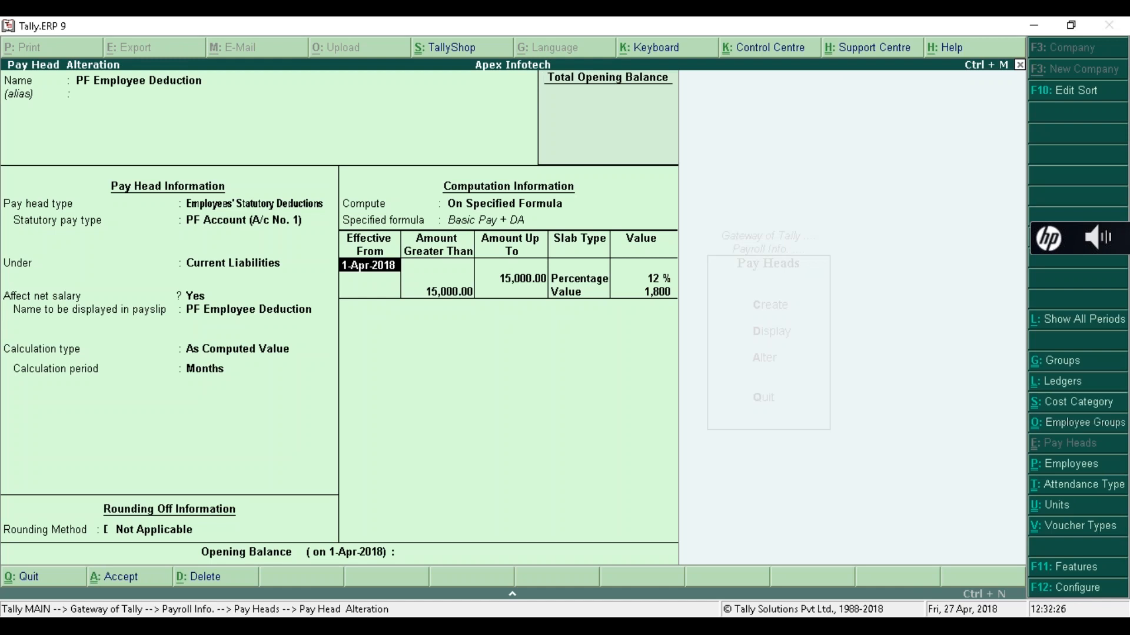
pyautogui.press('Return')
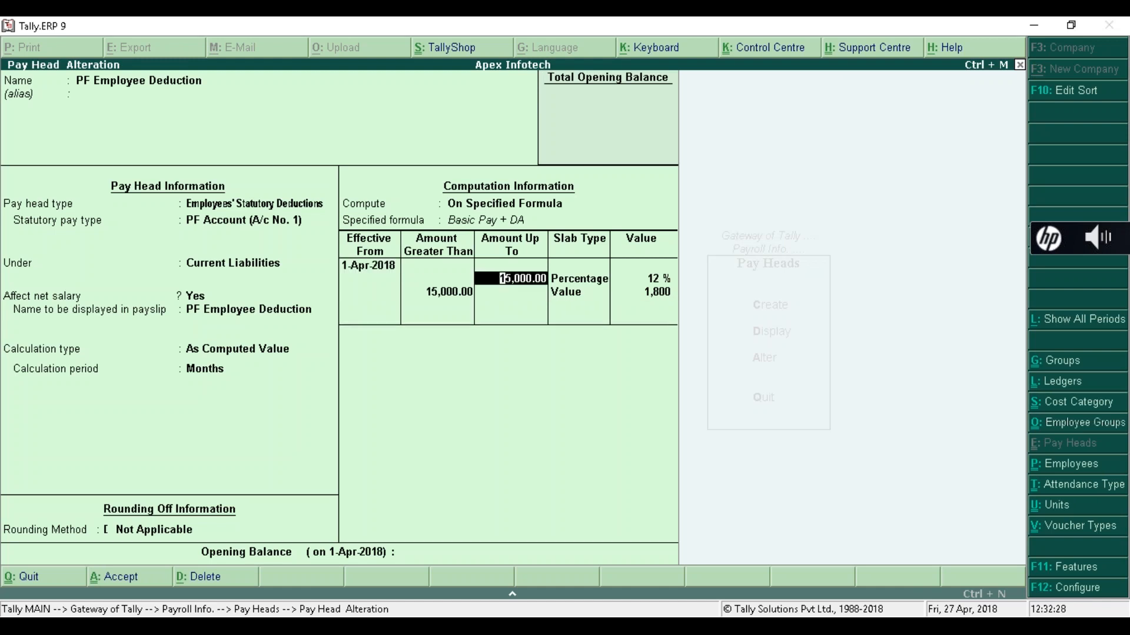
pyautogui.press('Return')
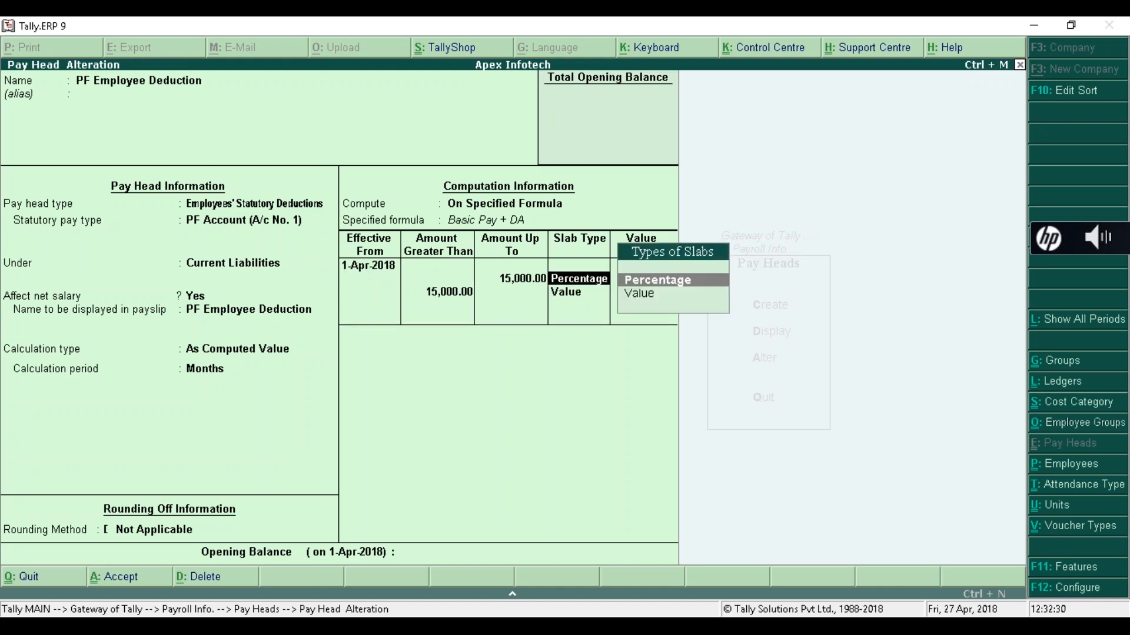
pyautogui.press('Return')
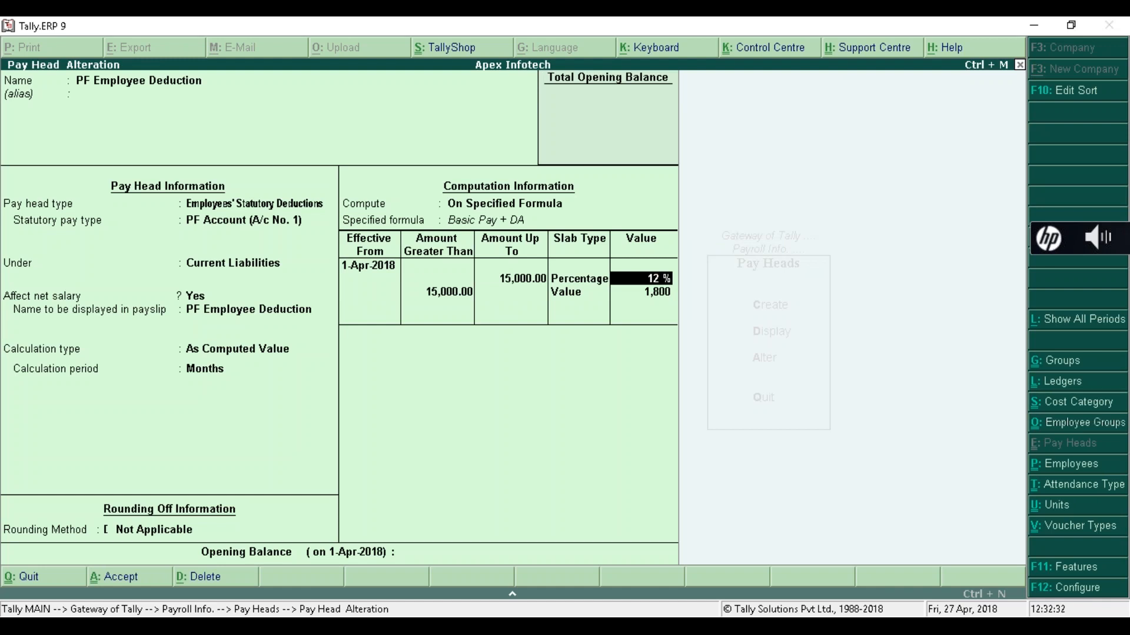
pyautogui.press('Return')
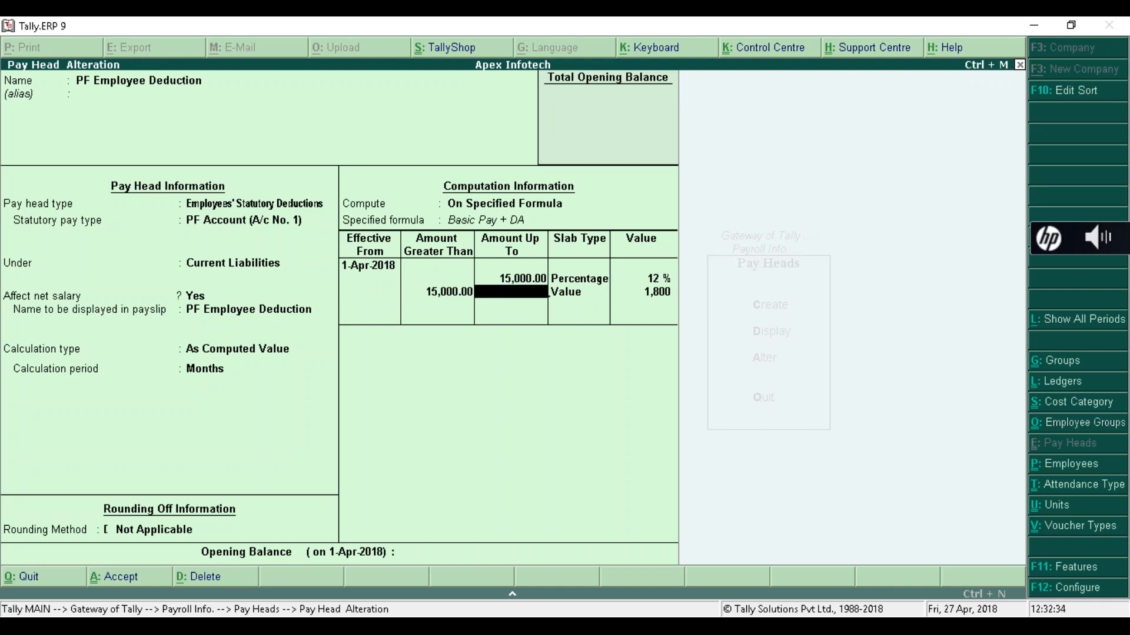
pyautogui.press('Return')
pyautogui.press('Return')
# - Set the second PF slab to a 1,800 fixed value and finish the pay head
pyautogui.write('0')
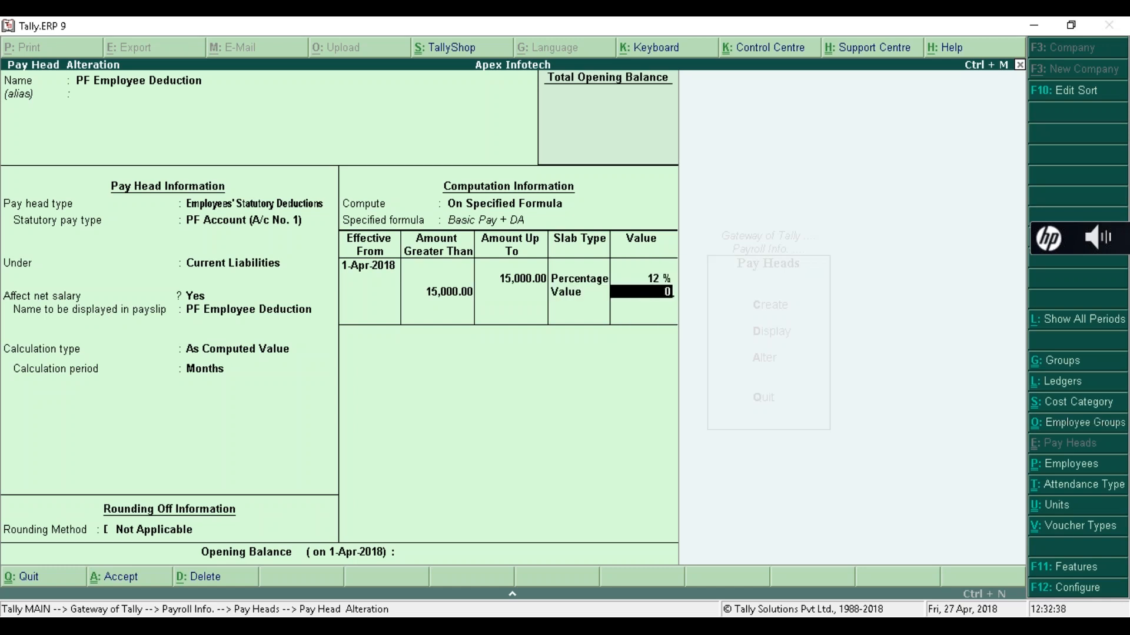
pyautogui.press('Return')
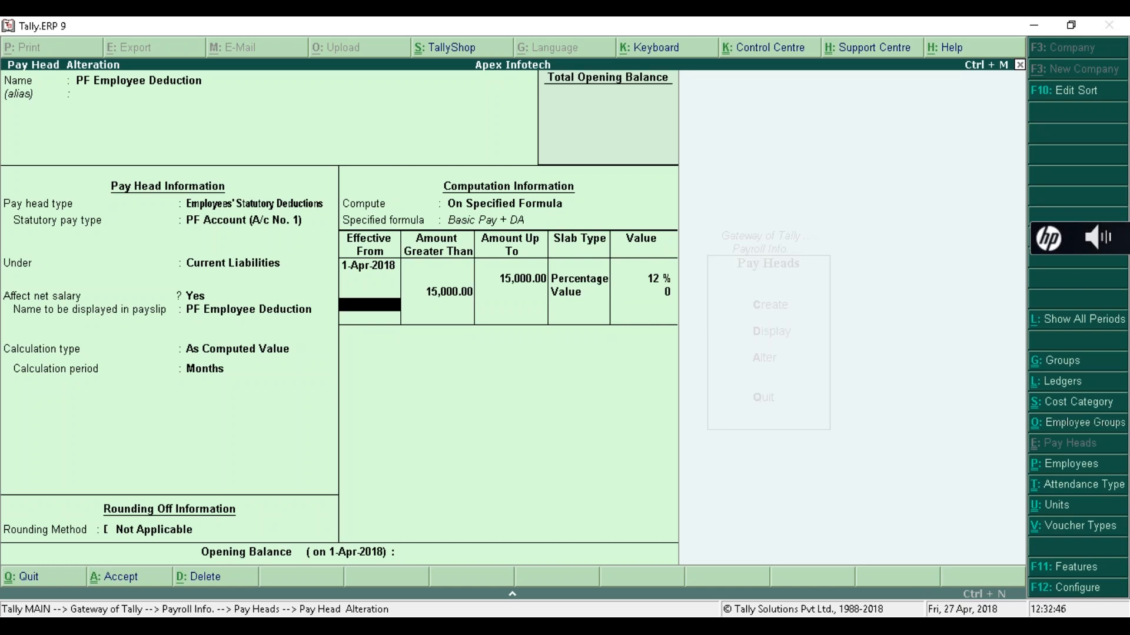
pyautogui.press('BackSpace')
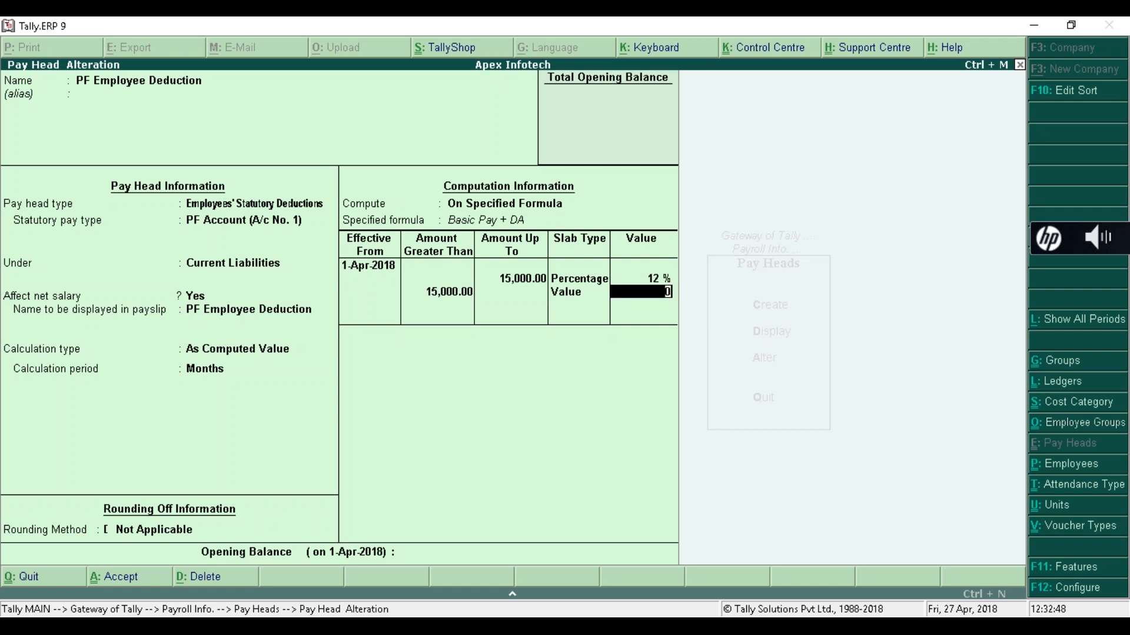
pyautogui.write('1800')
pyautogui.press('Return')
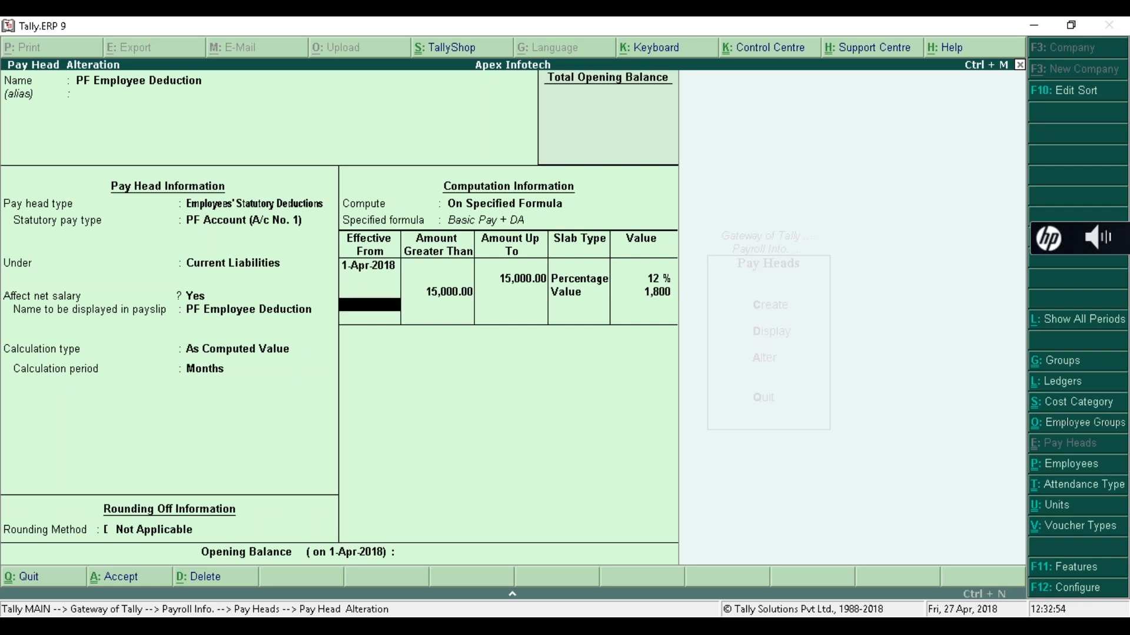
pyautogui.press('Return')
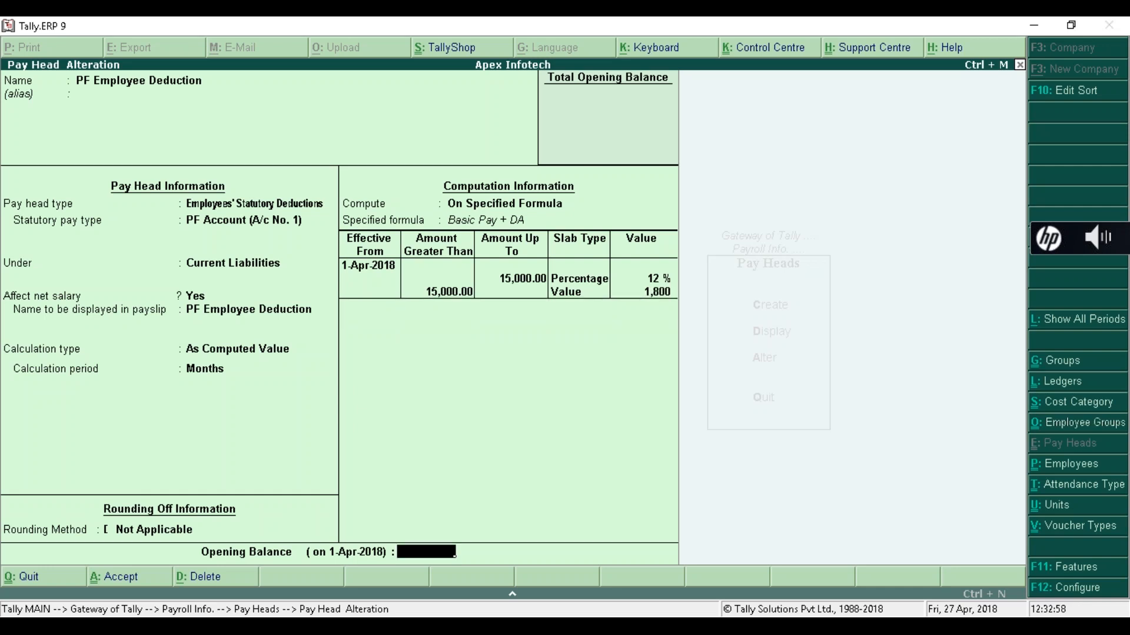
pyautogui.press('Return')
# - Confirm saving PF Employee Deduction, review the pay head list, and return to Payroll Info
pyautogui.press('y')
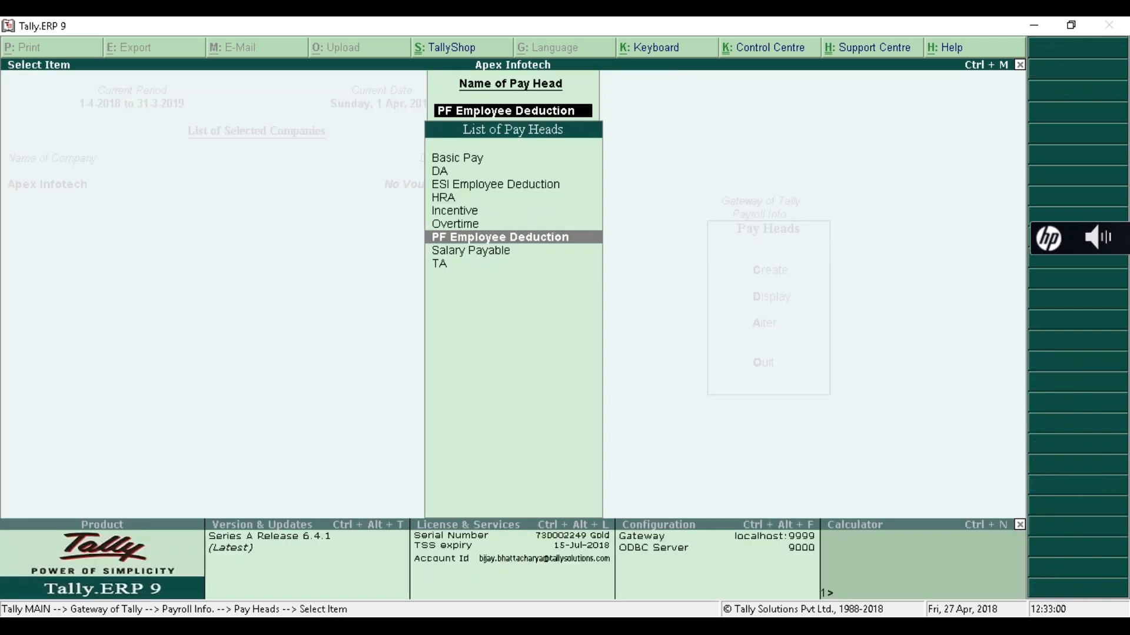
pyautogui.press('Down')
pyautogui.press('Down')
pyautogui.press('Up')
pyautogui.press('Up')
pyautogui.press('Up')
pyautogui.press('Up')
pyautogui.press('Up')
pyautogui.press('Up')
pyautogui.press('Up')
pyautogui.press('Up')
pyautogui.press('Down')
pyautogui.press('Down')
pyautogui.press('Down')
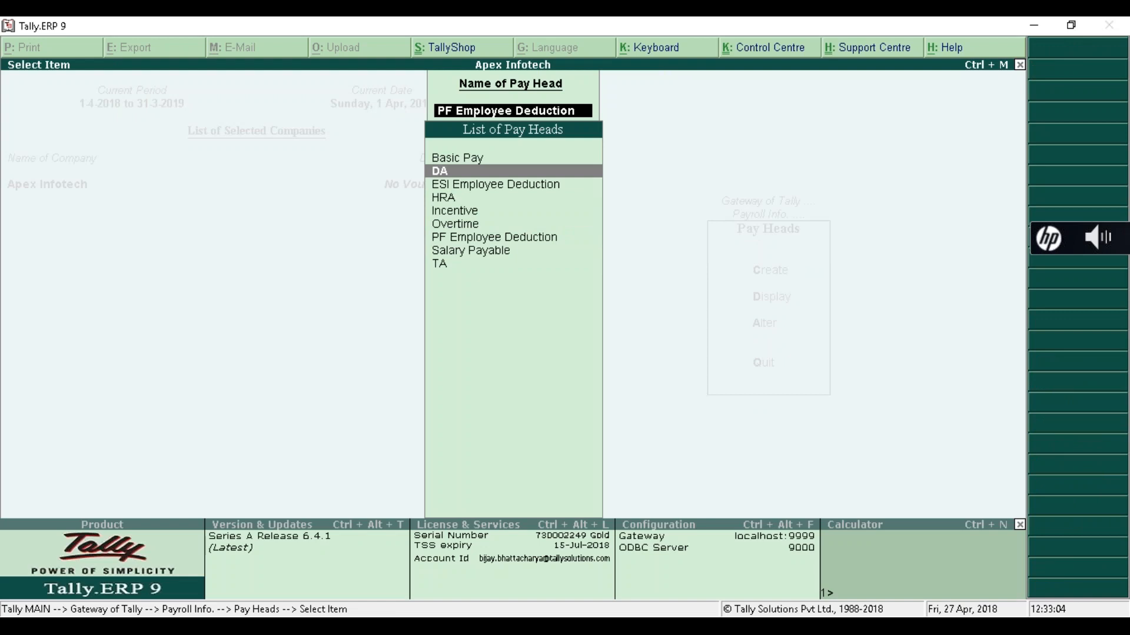
pyautogui.press('Down')
pyautogui.press('Down')
pyautogui.press('Down')
pyautogui.press('Down')
pyautogui.press('Down')
pyautogui.press('Up')
pyautogui.press('Up')
pyautogui.press('Up')
pyautogui.press('Up')
pyautogui.press('Up')
pyautogui.press('Up')
pyautogui.press('Up')
pyautogui.press('Up')
pyautogui.press('Escape')
pyautogui.press('Escape')
pyautogui.press('Escape')
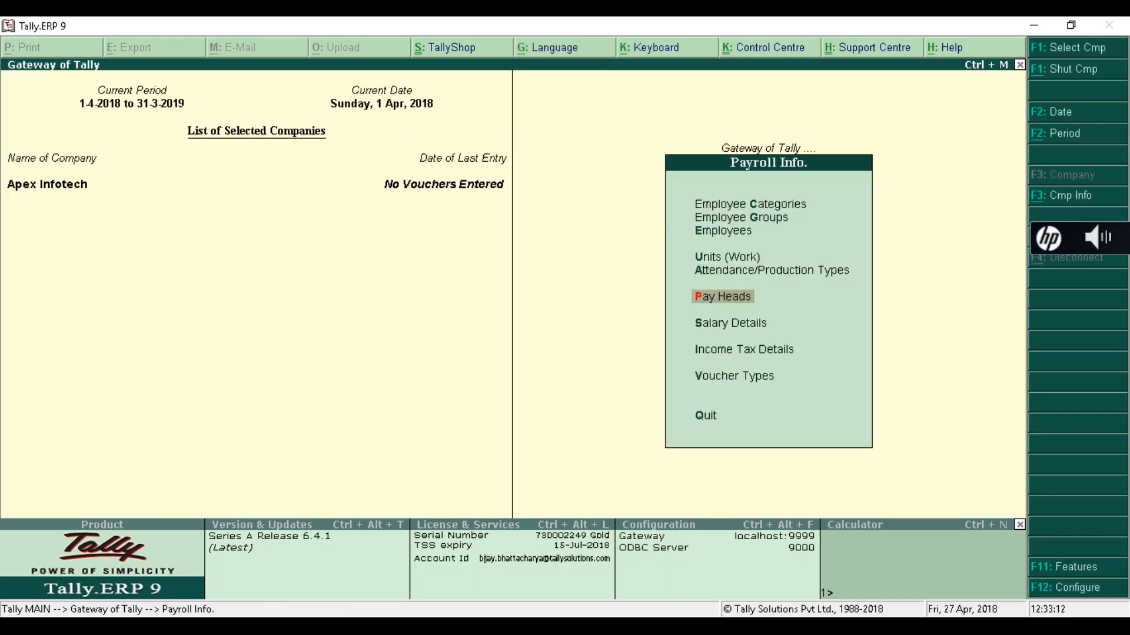
# - Define salary details for the Accounts employee effective 1-Apr-2018
pyautogui.press('Down')
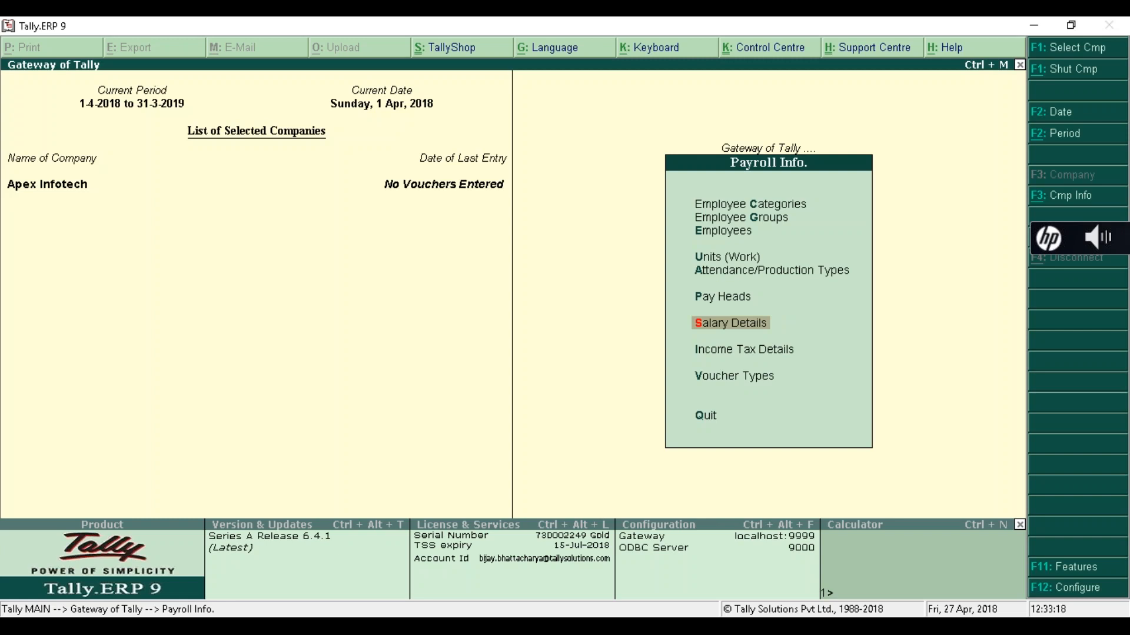
pyautogui.press('Return')
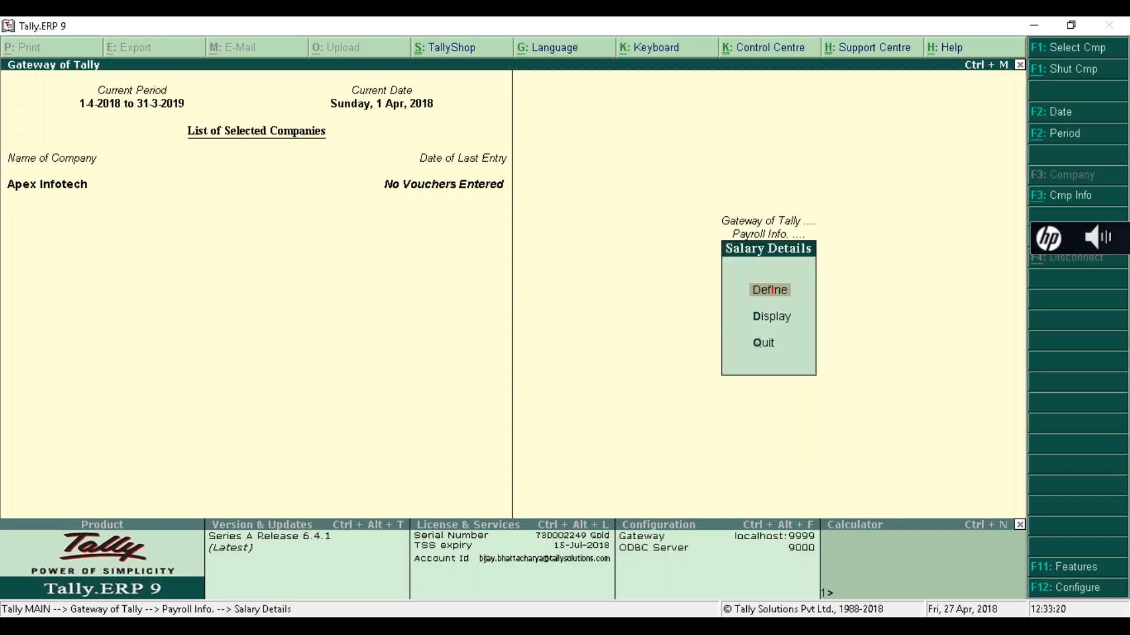
pyautogui.press('Return')
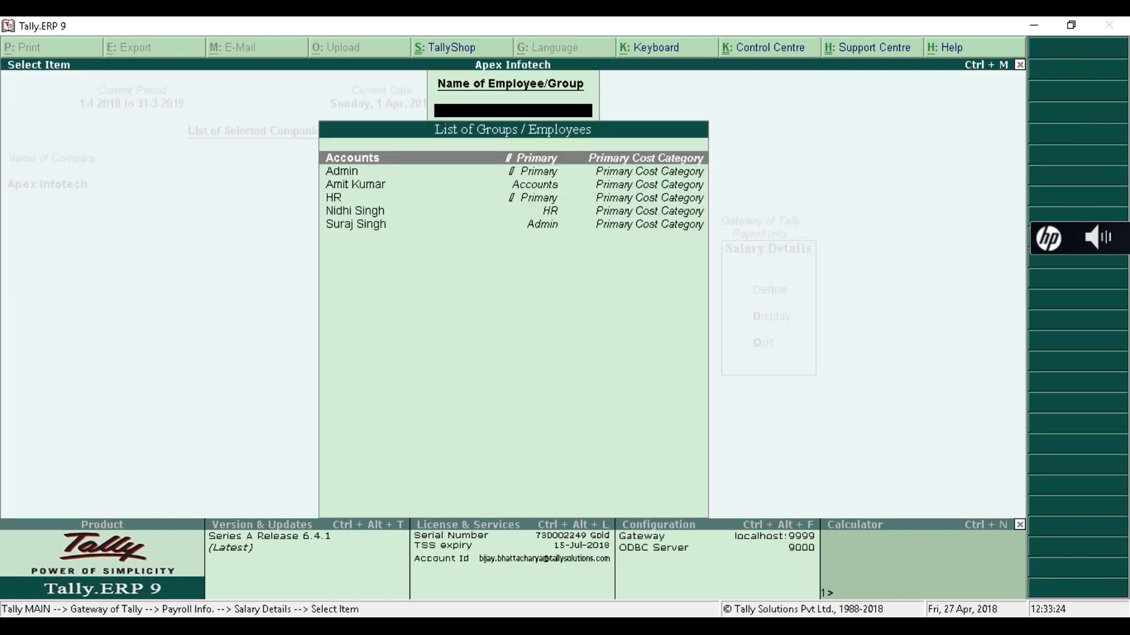
pyautogui.press('Down')
pyautogui.press('Down')
pyautogui.press('Down')
pyautogui.press('Up')
pyautogui.press('Up')
pyautogui.press('Down')
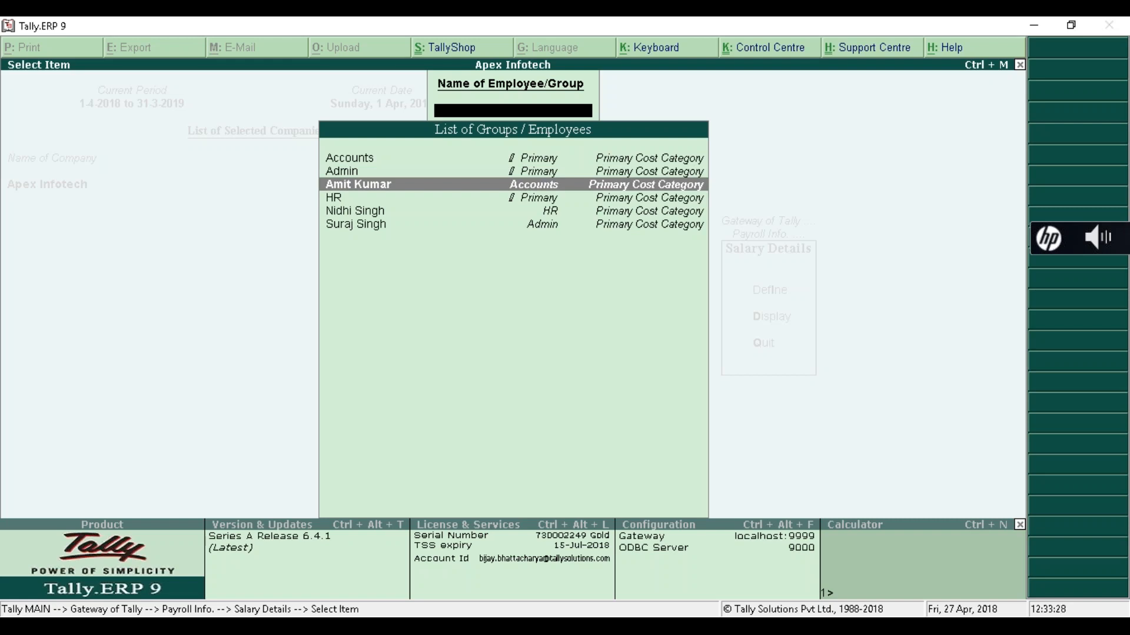
pyautogui.press('Return')
pyautogui.write('01-04')
pyautogui.press('Return')
# - Add Basic Pay at 15,000 monthly, followed by DA, HRA, Incentive and Overtime
pyautogui.press('Down')
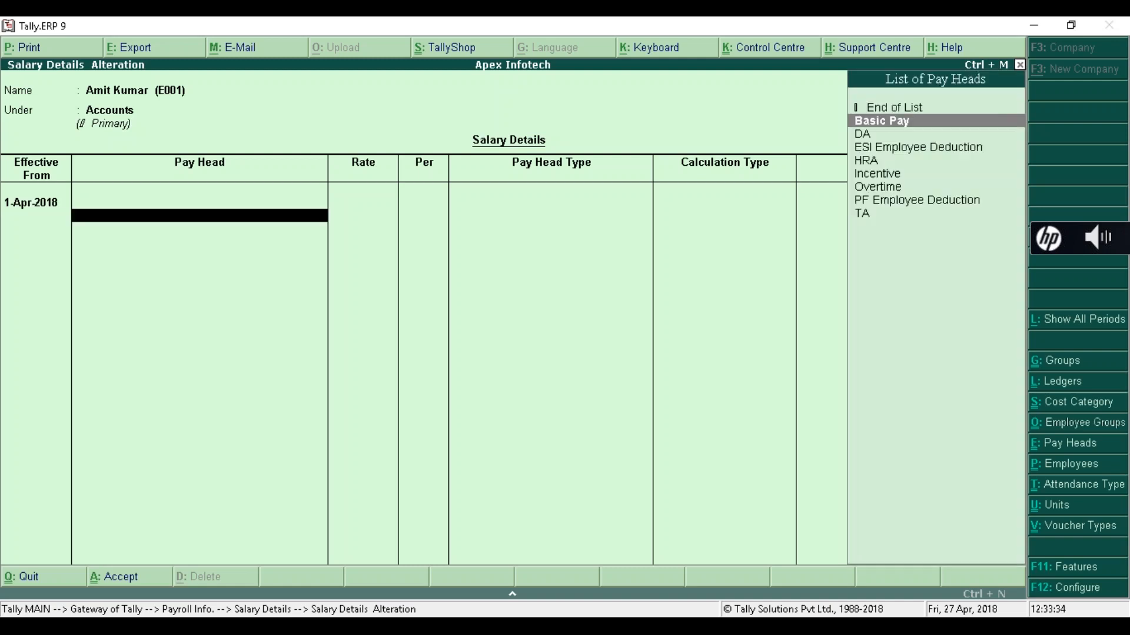
pyautogui.press('Return')
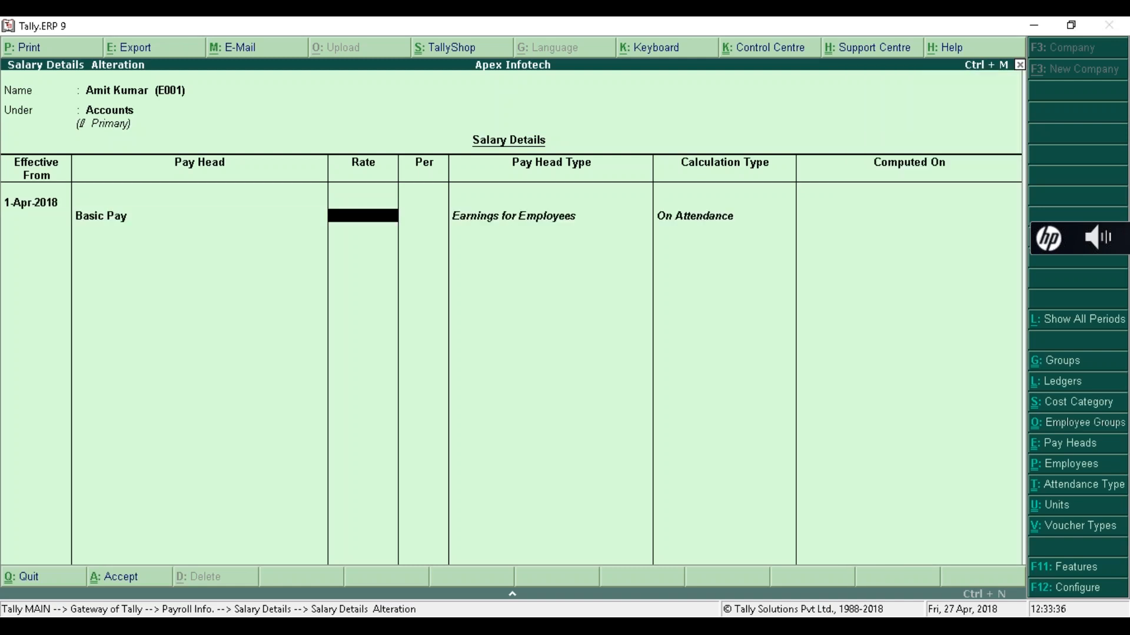
pyautogui.write('15')
pyautogui.write('000')
pyautogui.press('Return')
pyautogui.press('Down')
pyautogui.press('Return')
pyautogui.press('Down')
pyautogui.press('Down')
pyautogui.press('Return')
pyautogui.press('Down')
pyautogui.press('Down')
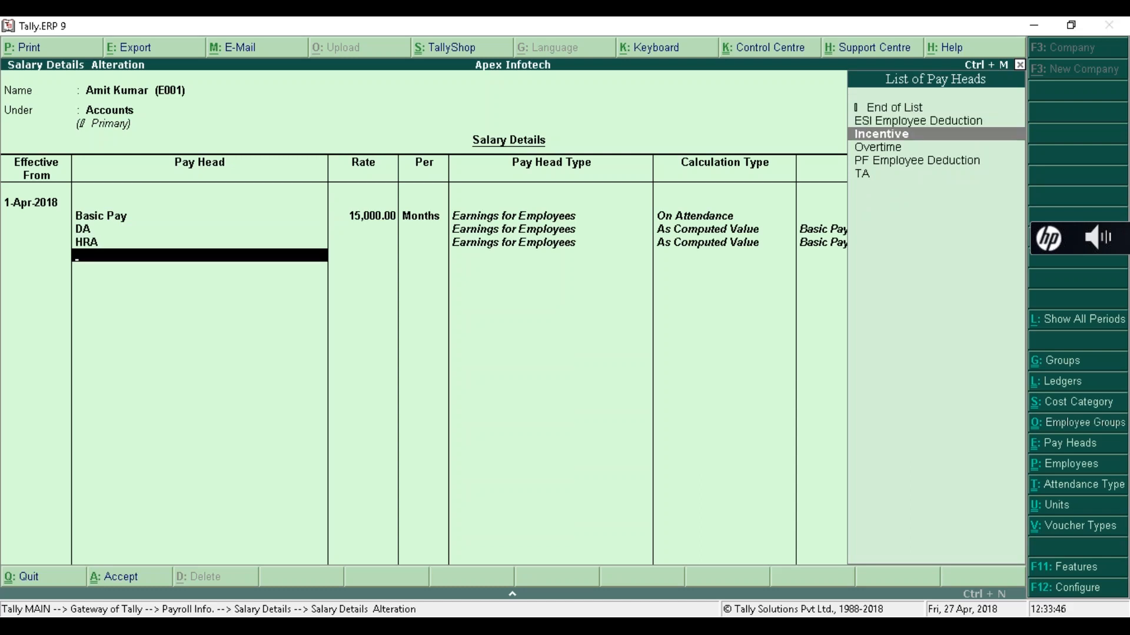
pyautogui.press('Return')
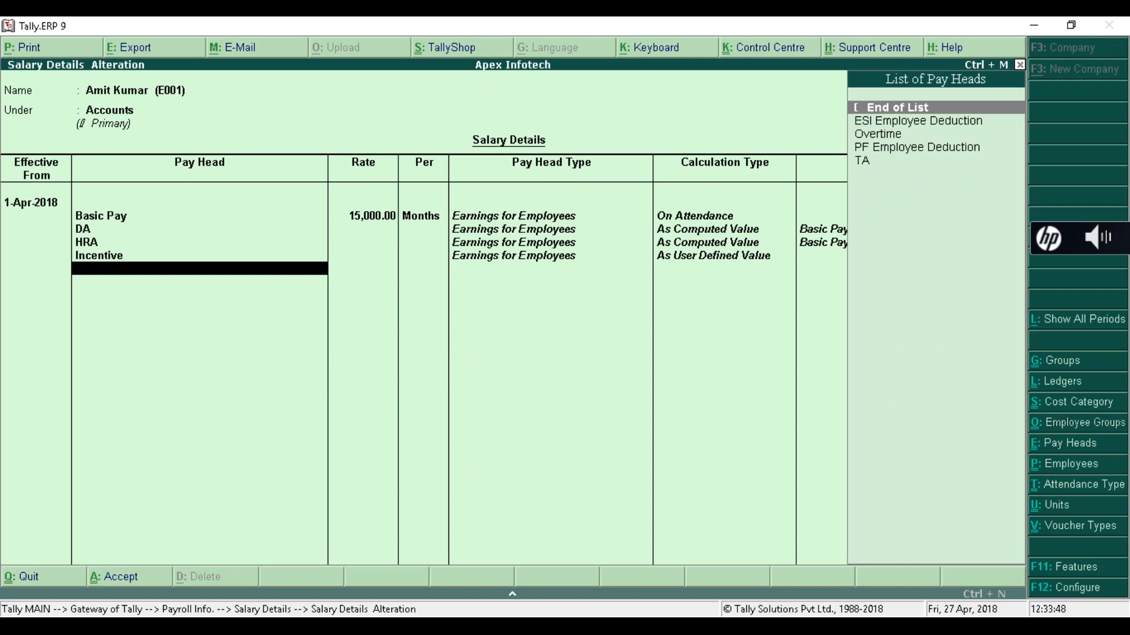
pyautogui.press('Down')
pyautogui.press('Down')
pyautogui.press('Return')
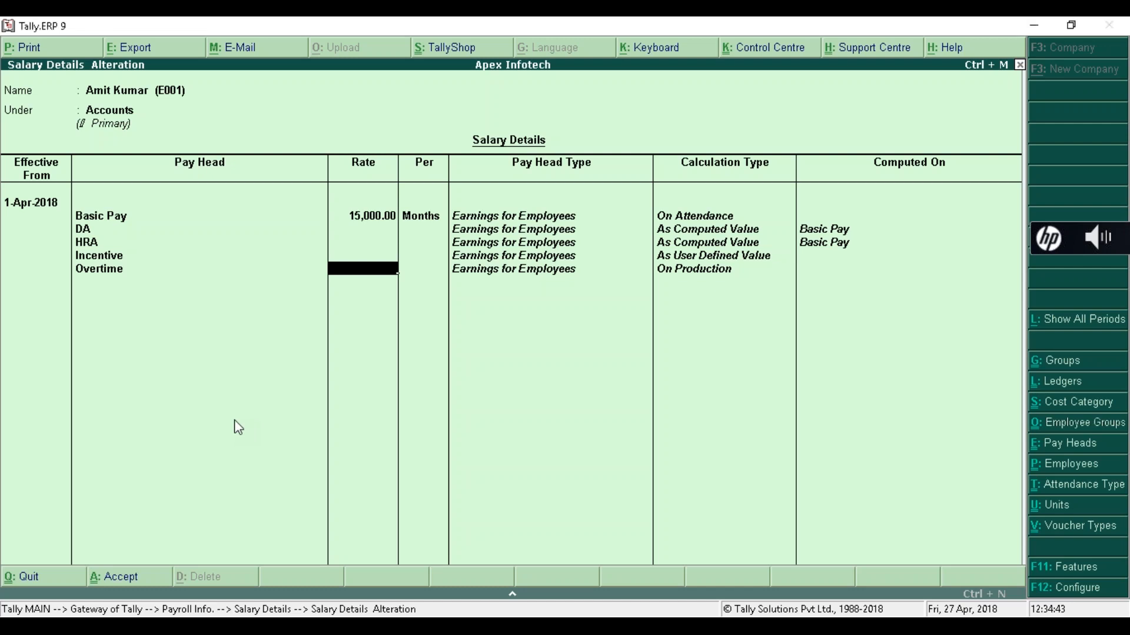
# - Set Overtime to 100 per hour and add TA at 2,000 per month
pyautogui.write('100')
pyautogui.press('Return')
pyautogui.press('Return')
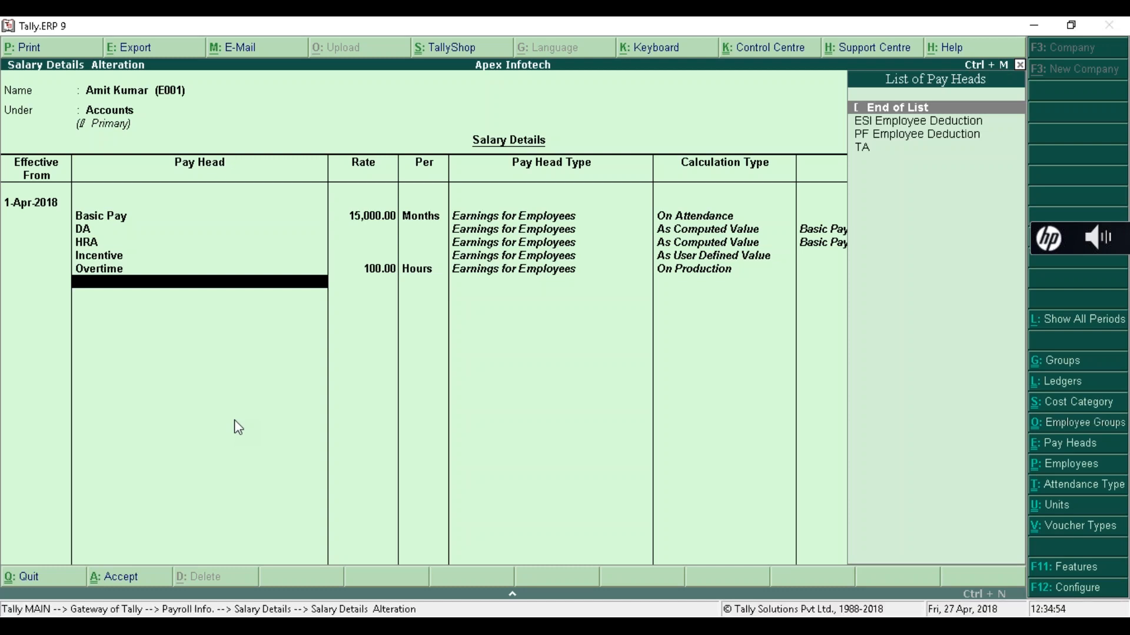
pyautogui.press('Down')
pyautogui.press('Down')
pyautogui.press('Up')
pyautogui.press('Down')
pyautogui.press('Down')
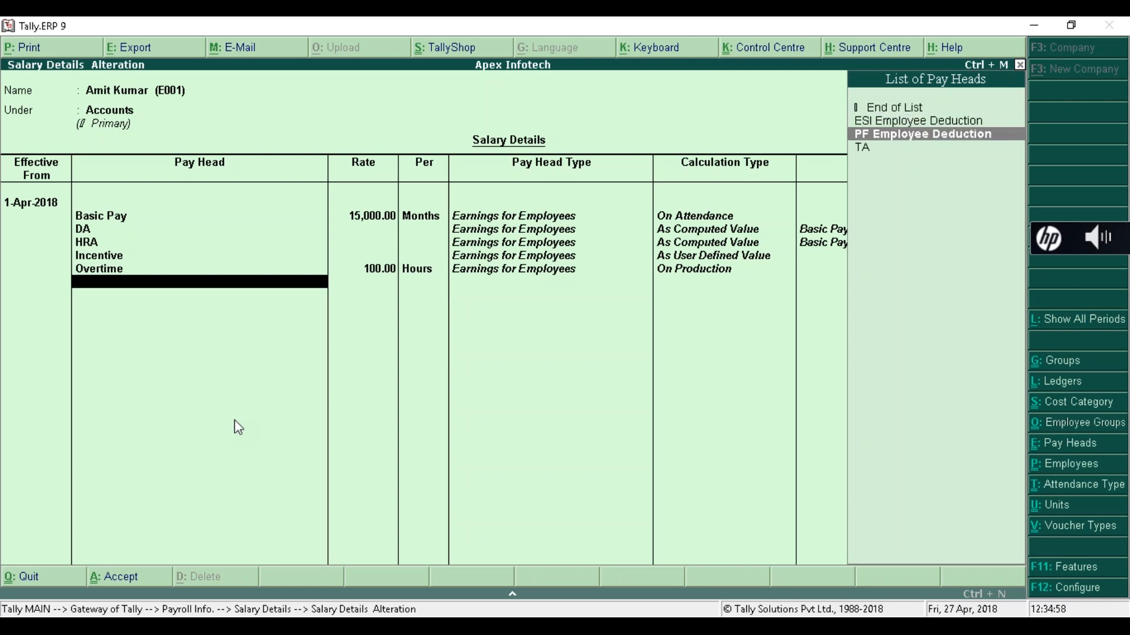
pyautogui.press('Return')
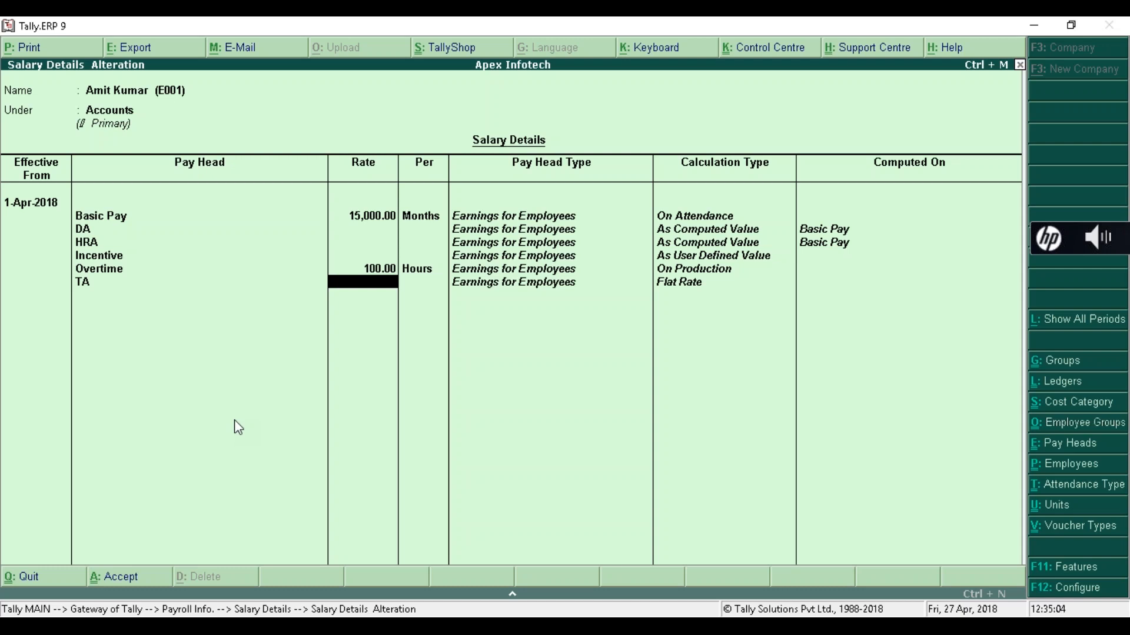
pyautogui.write('2000')
pyautogui.press('Return')
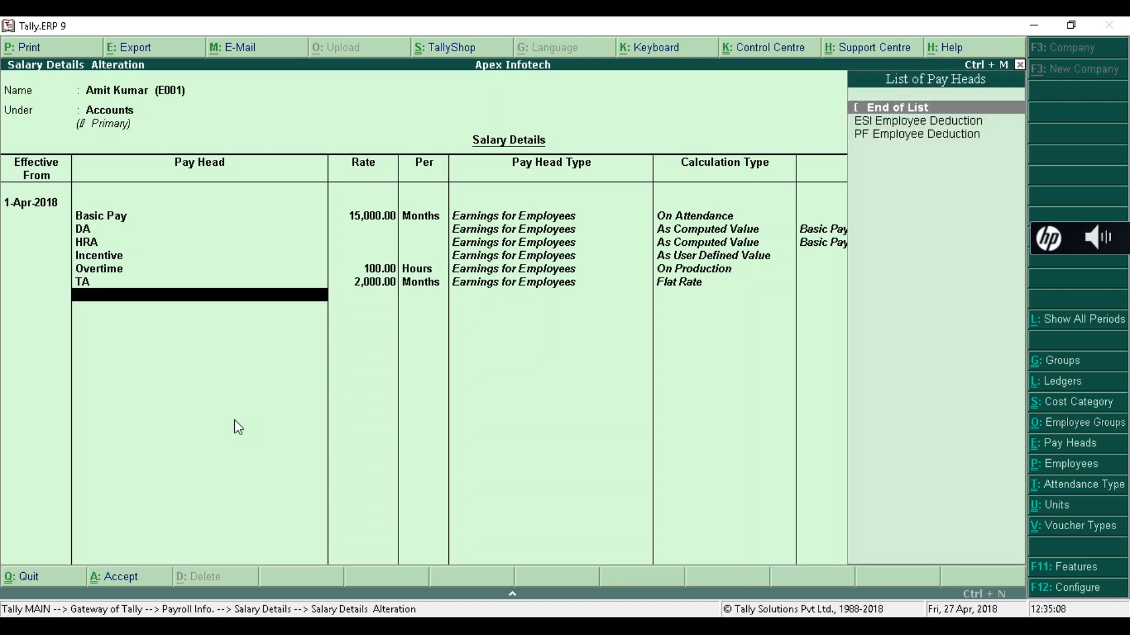
# - Add PF and ESI Employee Deductions and save the Accounts employee's salary details
pyautogui.press('Down')
pyautogui.press('Down')
pyautogui.press('Return')
pyautogui.press('Down')
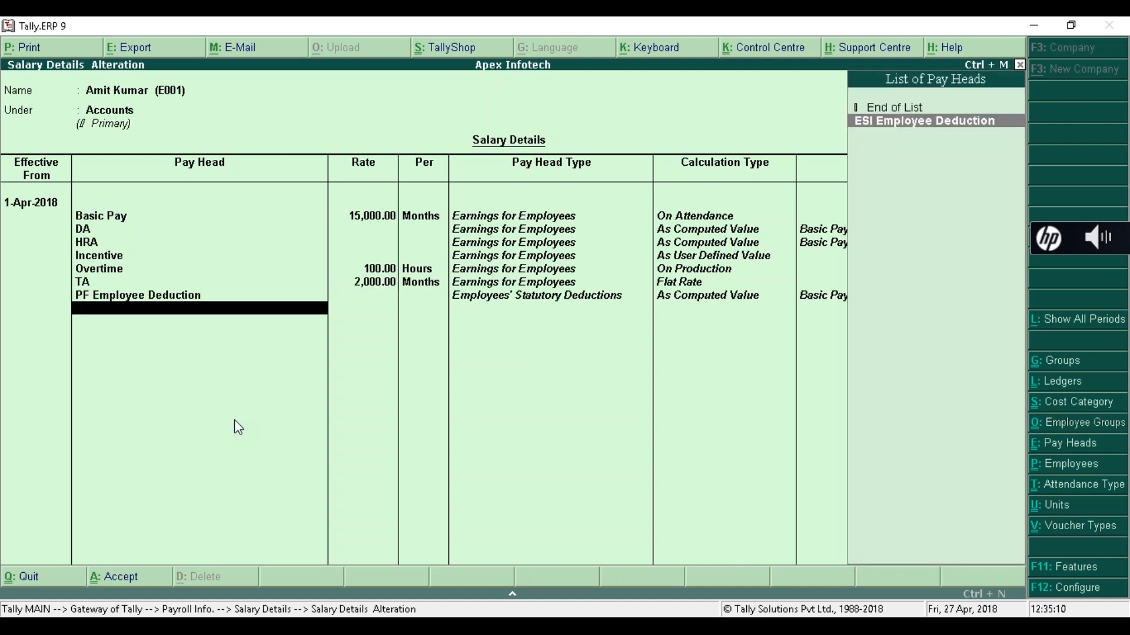
pyautogui.press('Return')
pyautogui.press('Return')
pyautogui.press('Return')
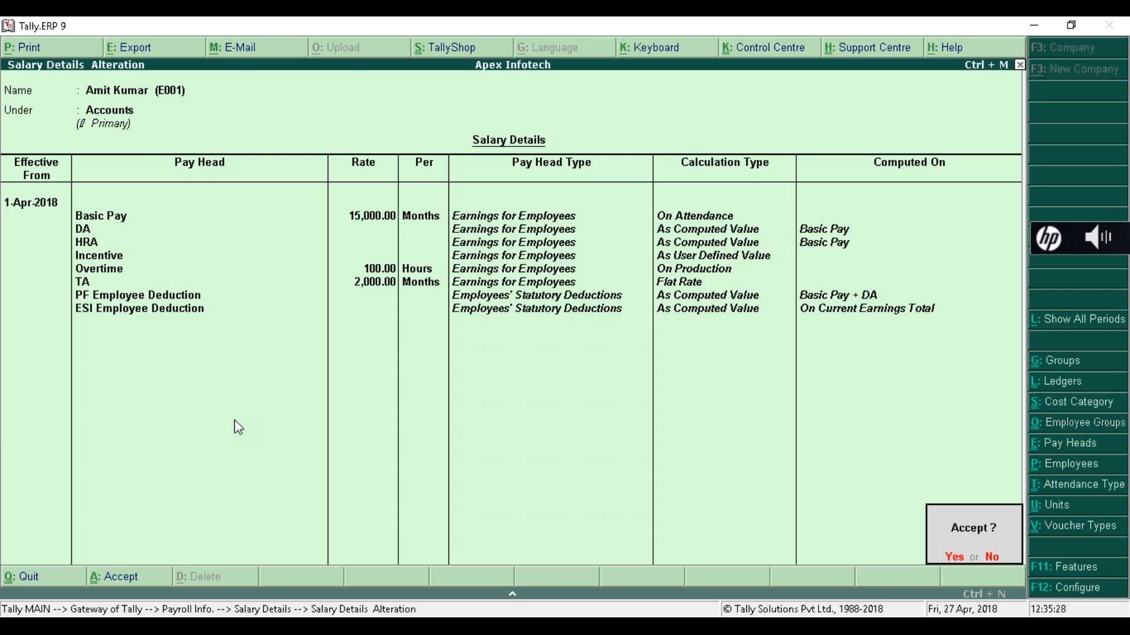
pyautogui.press('Return')
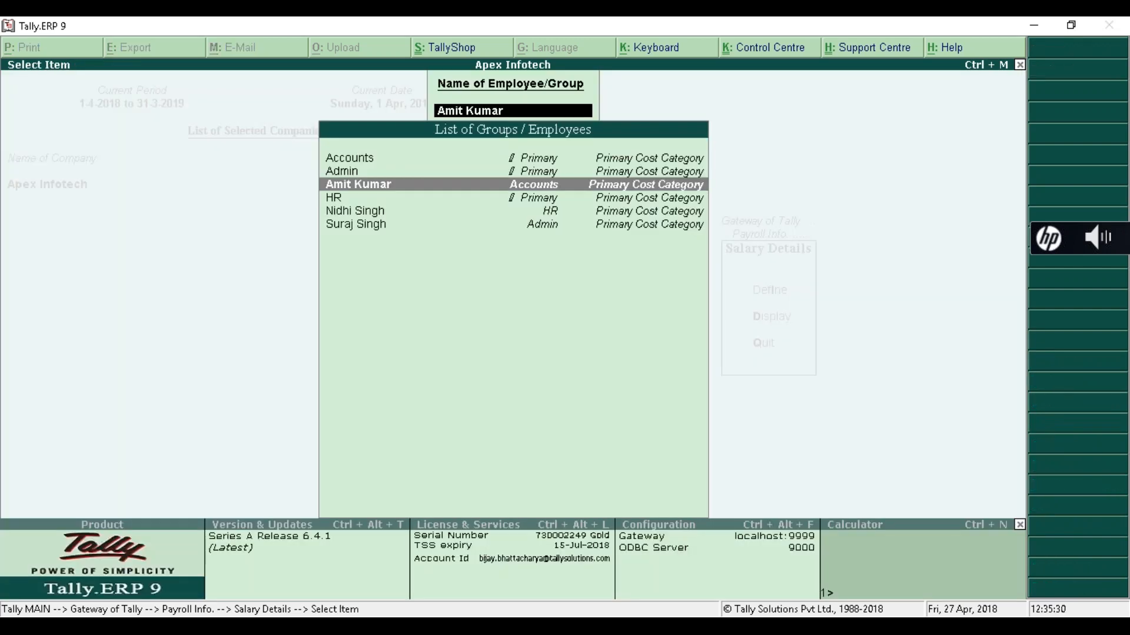
# - Open salary details for the HR employee effective 1-Apr-2018
pyautogui.press('Down')
pyautogui.press('Down')
pyautogui.press('Down')
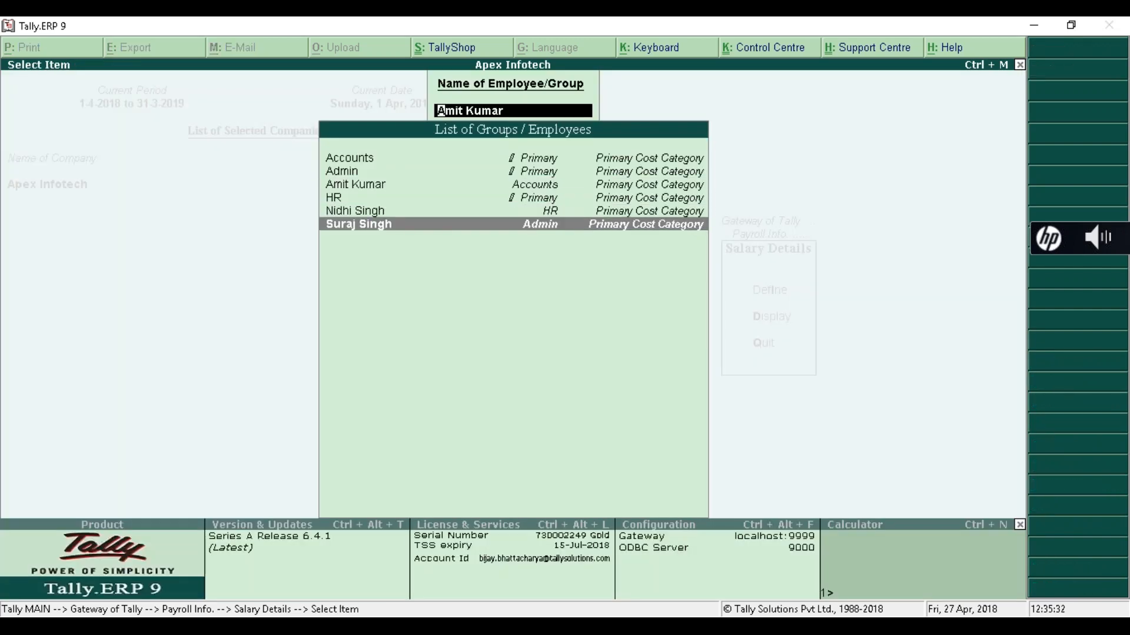
pyautogui.press('Up')
pyautogui.press('Return')
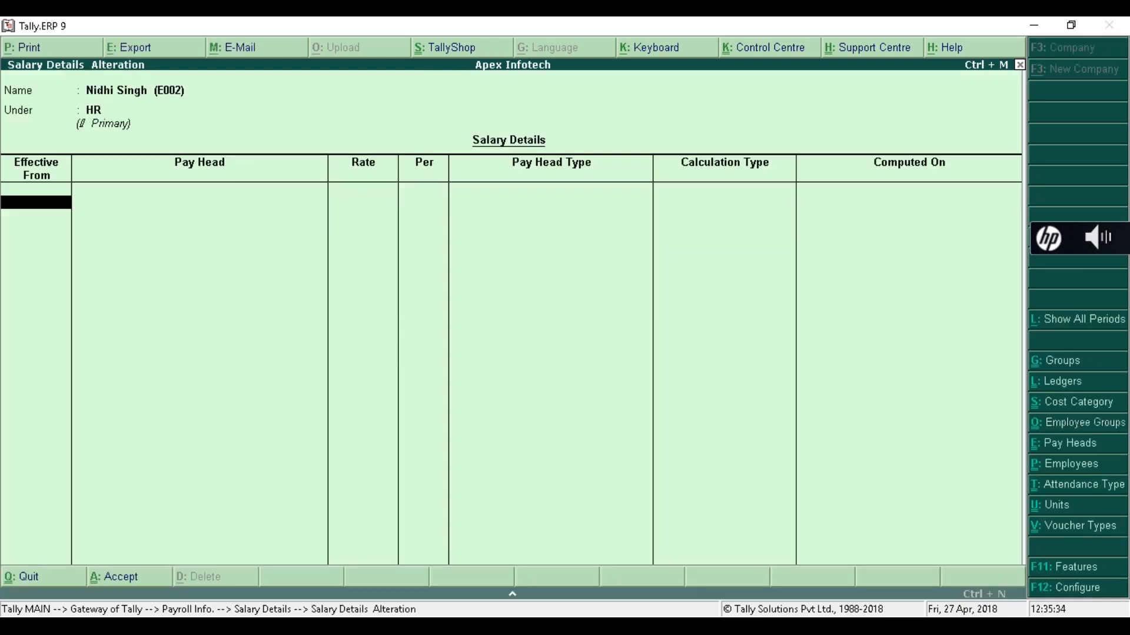
pyautogui.write('01-04')
pyautogui.press('Return')
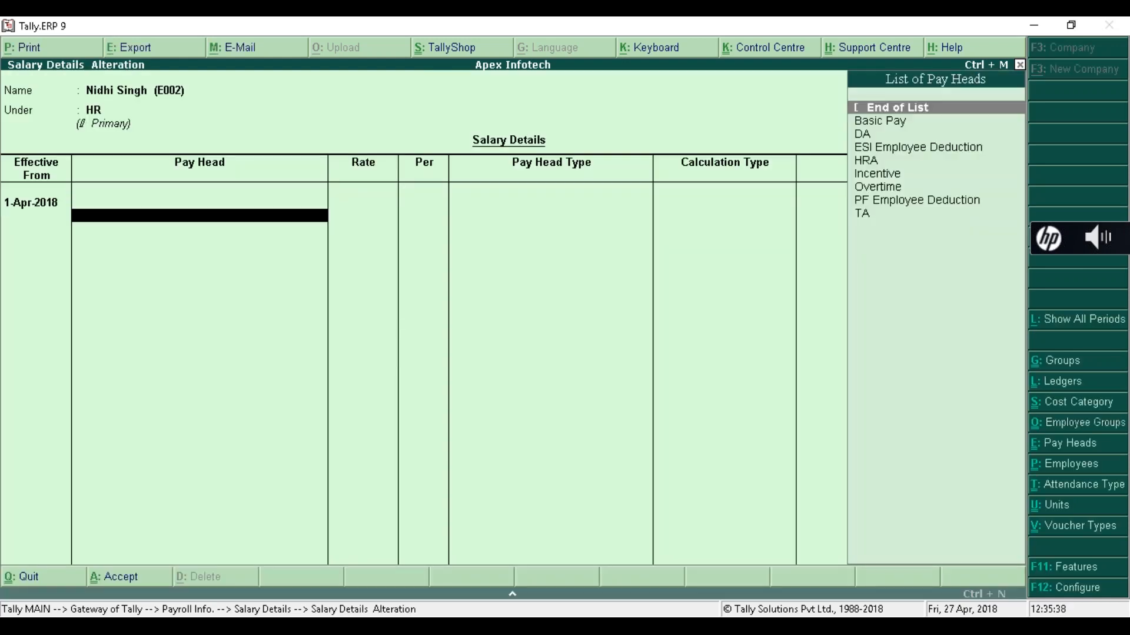
# - Add Basic Pay at 20,000 monthly, DA, HRA, and TA at 3,000 per month
pyautogui.press('Down')
pyautogui.press('Return')
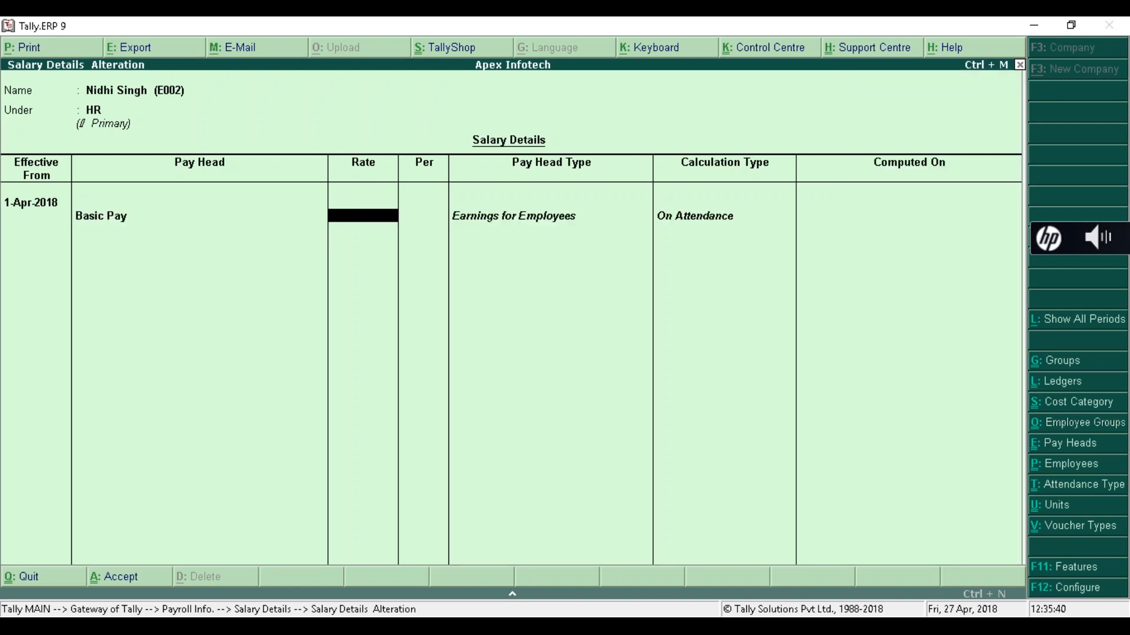
pyautogui.write('20000')
pyautogui.press('Return')
pyautogui.press('Down')
pyautogui.press('Return')
pyautogui.press('Down')
pyautogui.press('Return')
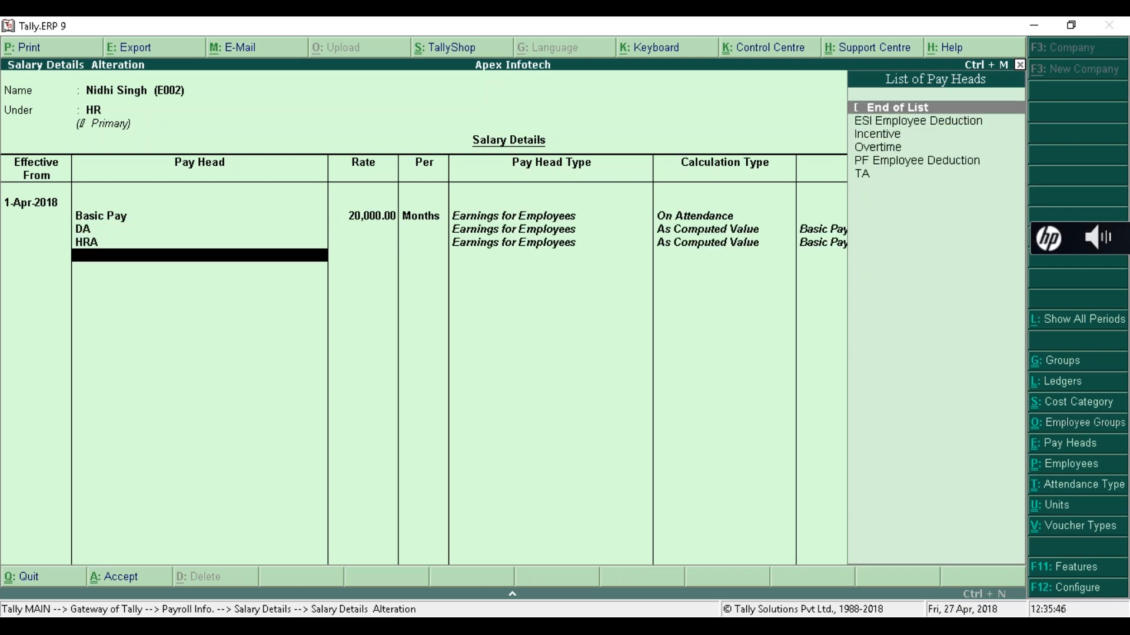
pyautogui.press('Down')
pyautogui.press('Down')
pyautogui.press('Up')
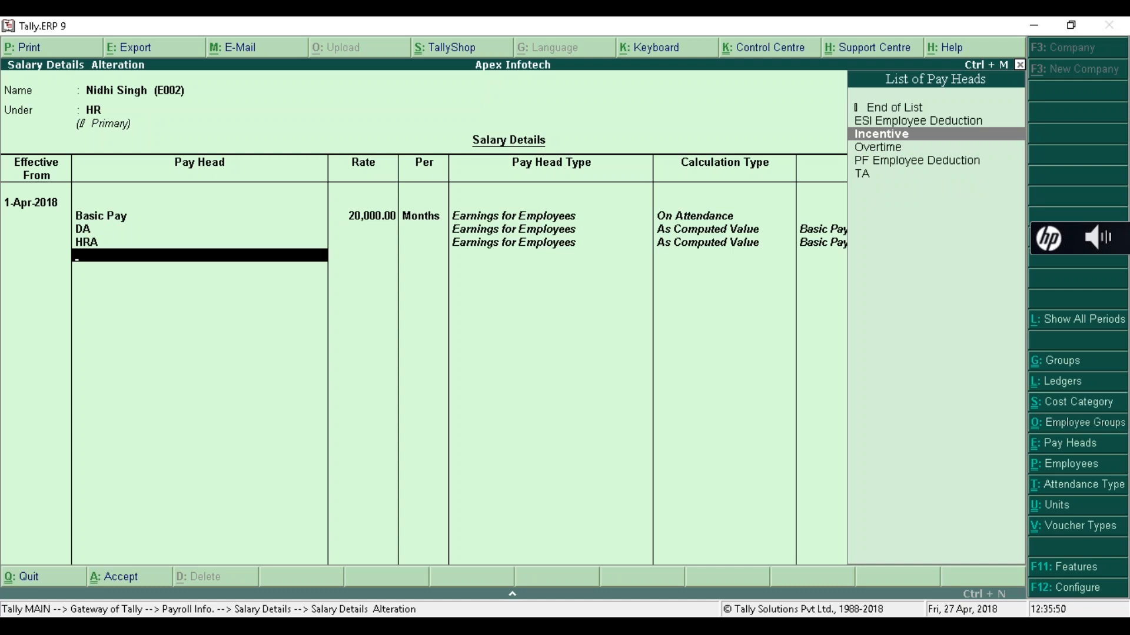
pyautogui.press('Down')
pyautogui.press('Down')
pyautogui.press('Down')
pyautogui.press('Return')
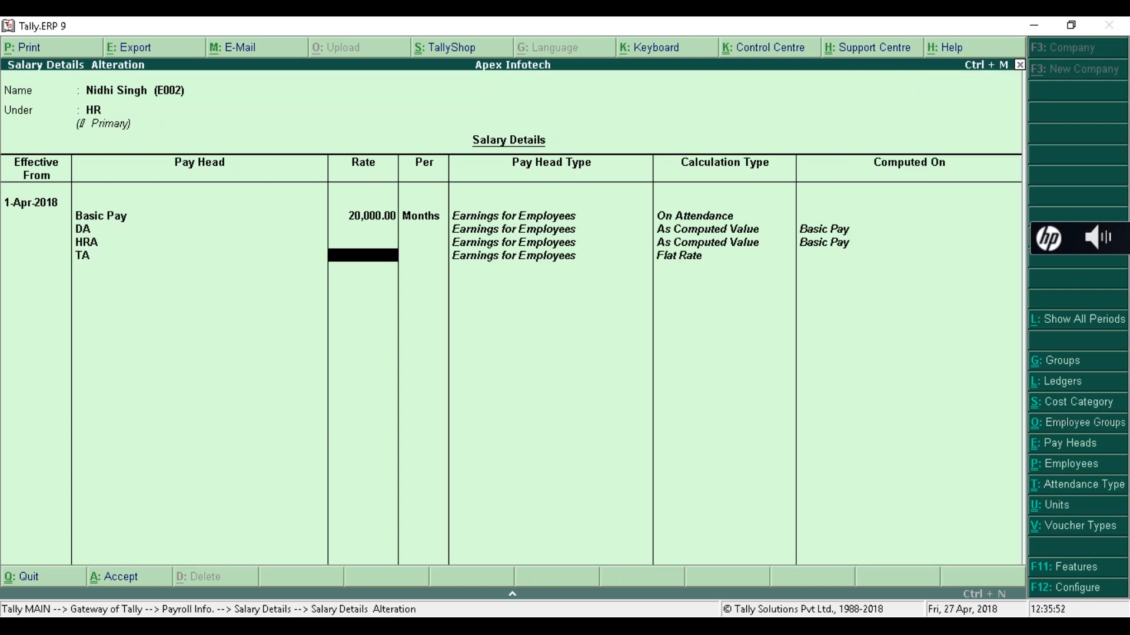
pyautogui.write('3000')
pyautogui.press('Return')
pyautogui.press('Return')
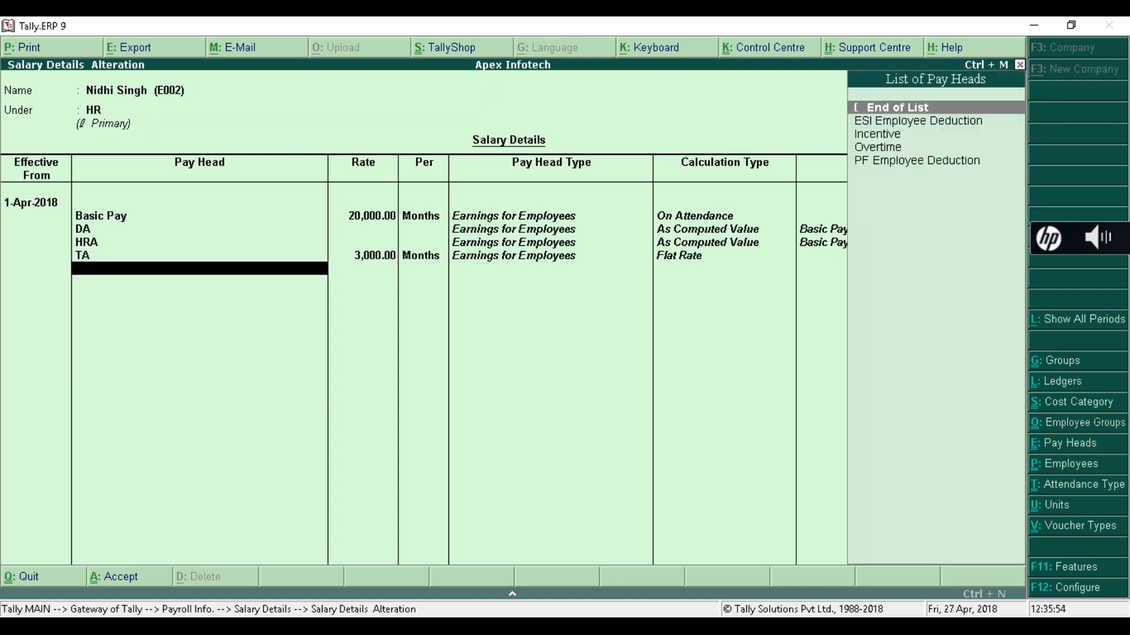
# - Add Incentive, Overtime at 100 per hour, PF and ESI deductions, then save
pyautogui.press('Down')
pyautogui.press('Down')
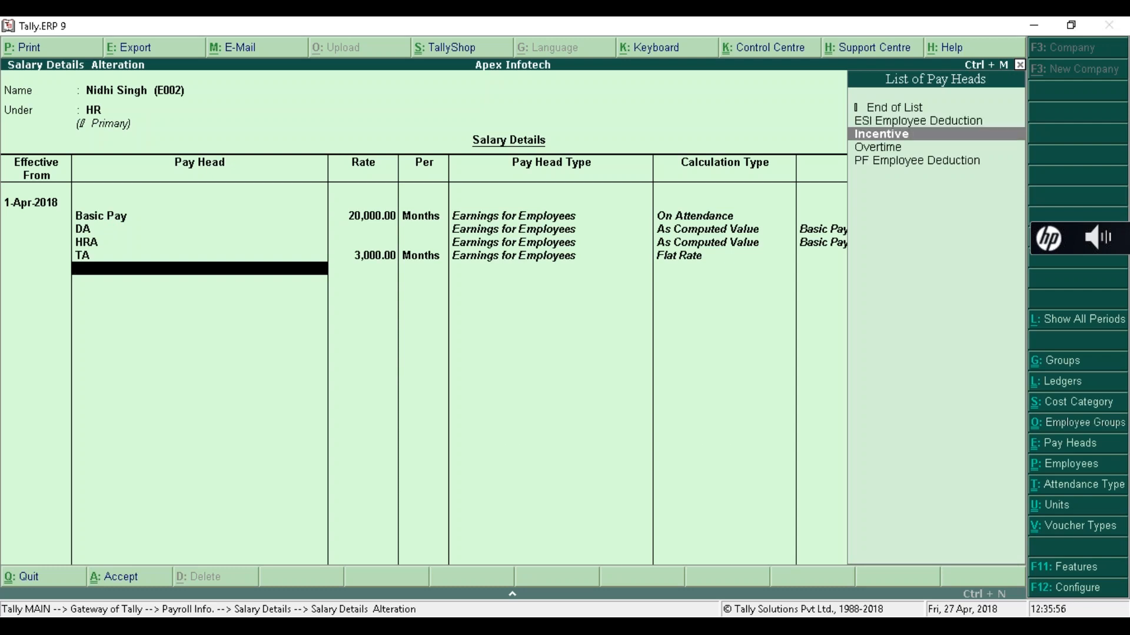
pyautogui.press('Return')
pyautogui.press('Down')
pyautogui.press('Down')
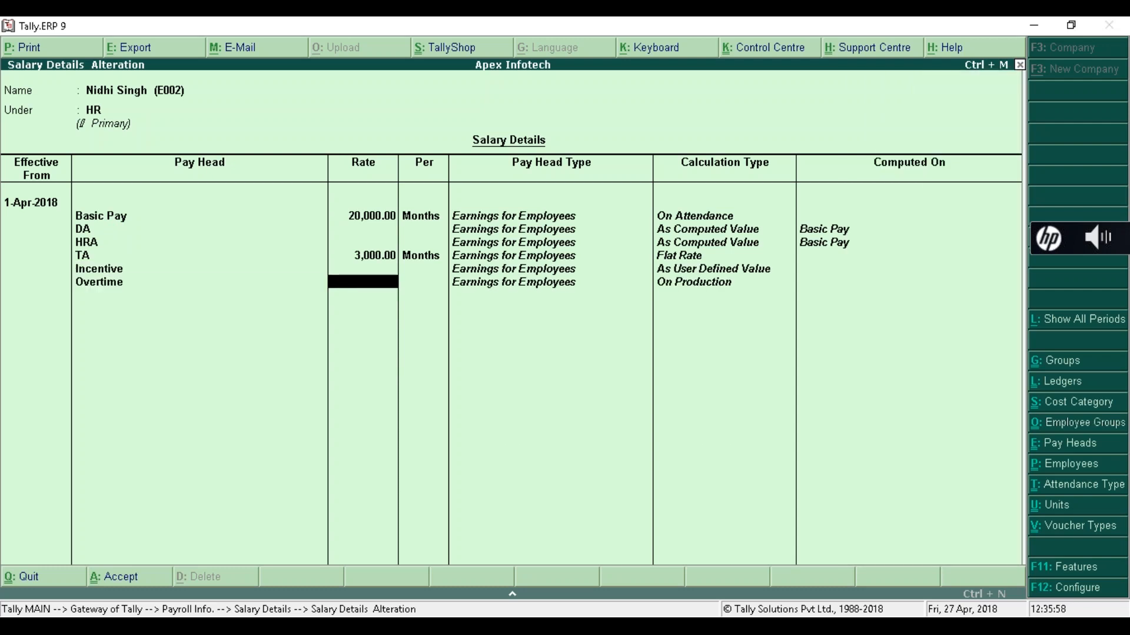
pyautogui.write('00')
pyautogui.press('Return')
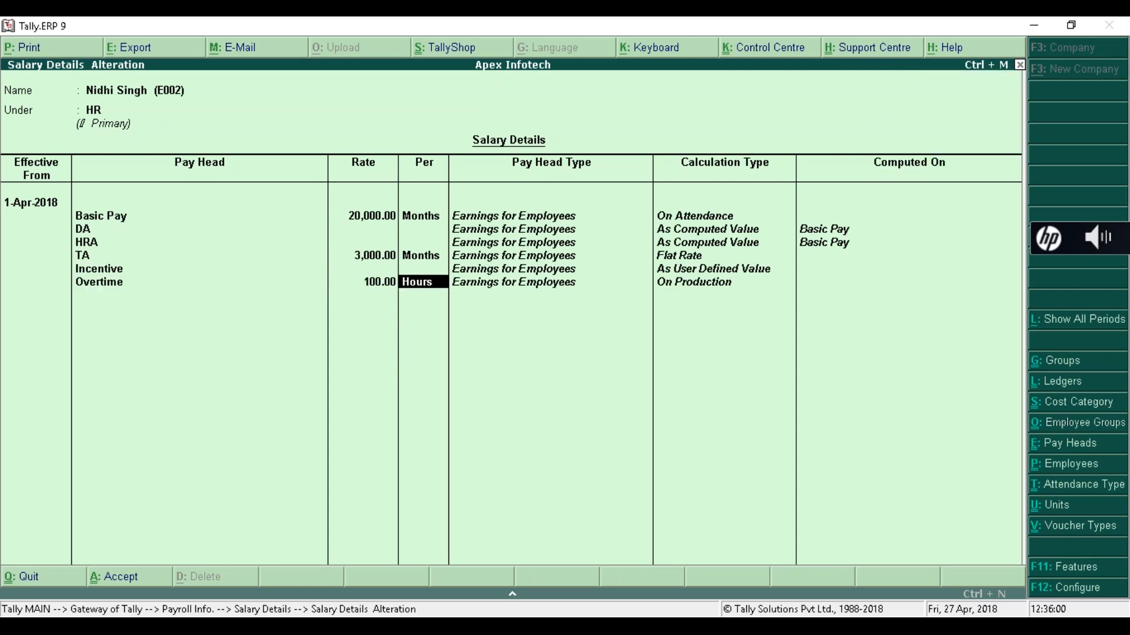
pyautogui.press('Return')
pyautogui.press('Down')
pyautogui.press('Down')
pyautogui.press('Return')
pyautogui.press('Down')
pyautogui.press('Return')
pyautogui.press('Return')
pyautogui.press('Return')
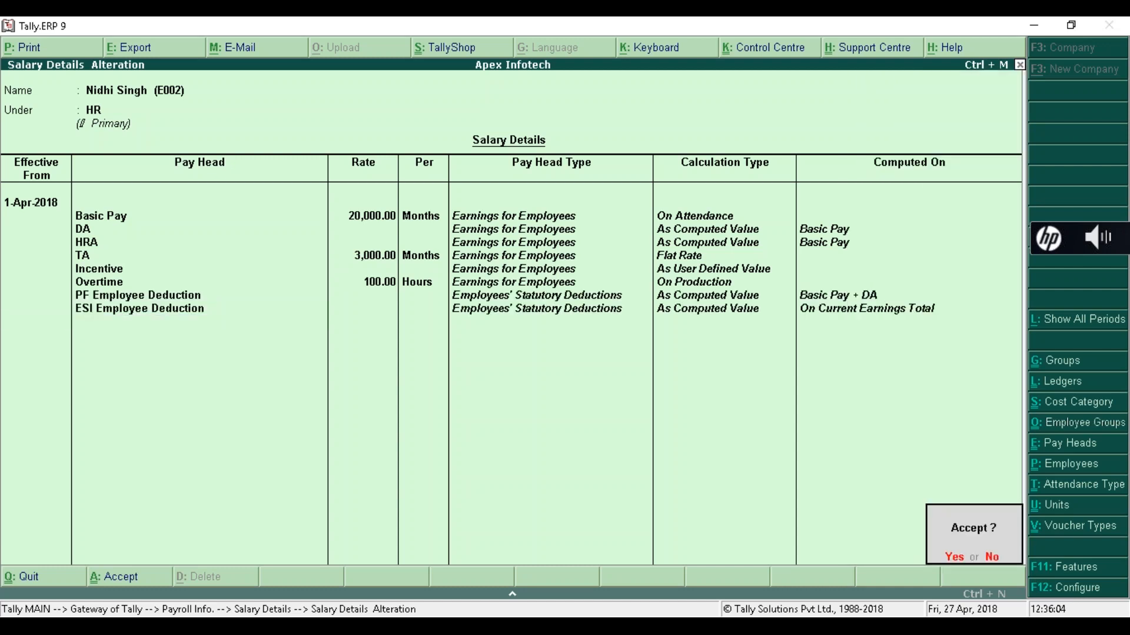
pyautogui.press('Return')
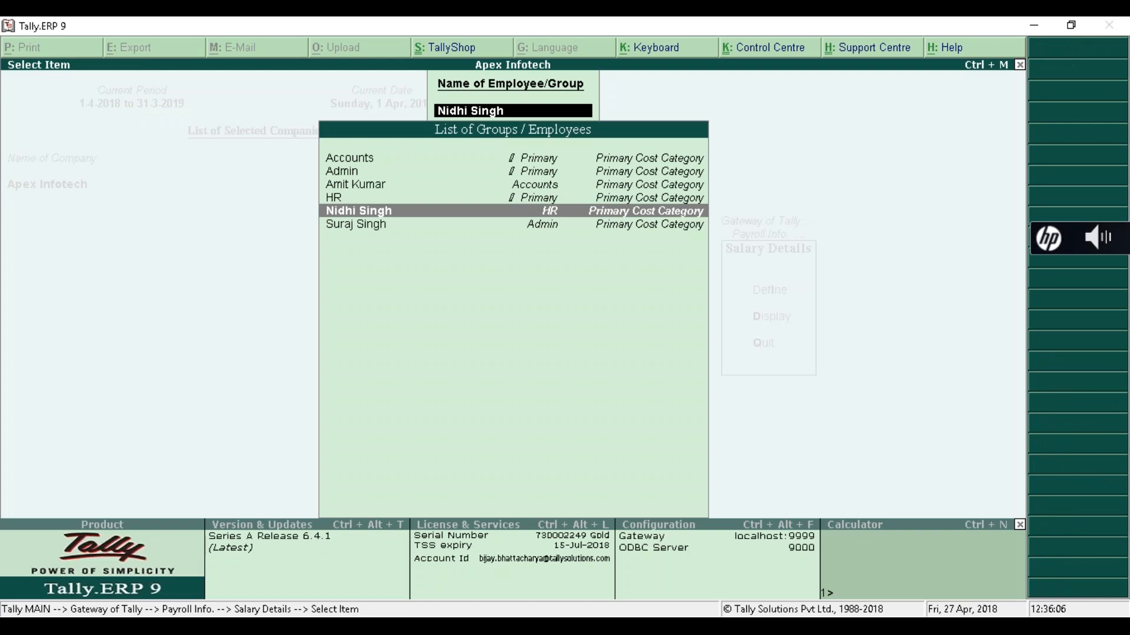
pyautogui.press('Down')
pyautogui.press('Return')
# - Make the salary effective 1-Apr-2018 and add Basic Pay at 15,000 monthly, DA and HRA
pyautogui.write('01-4-')
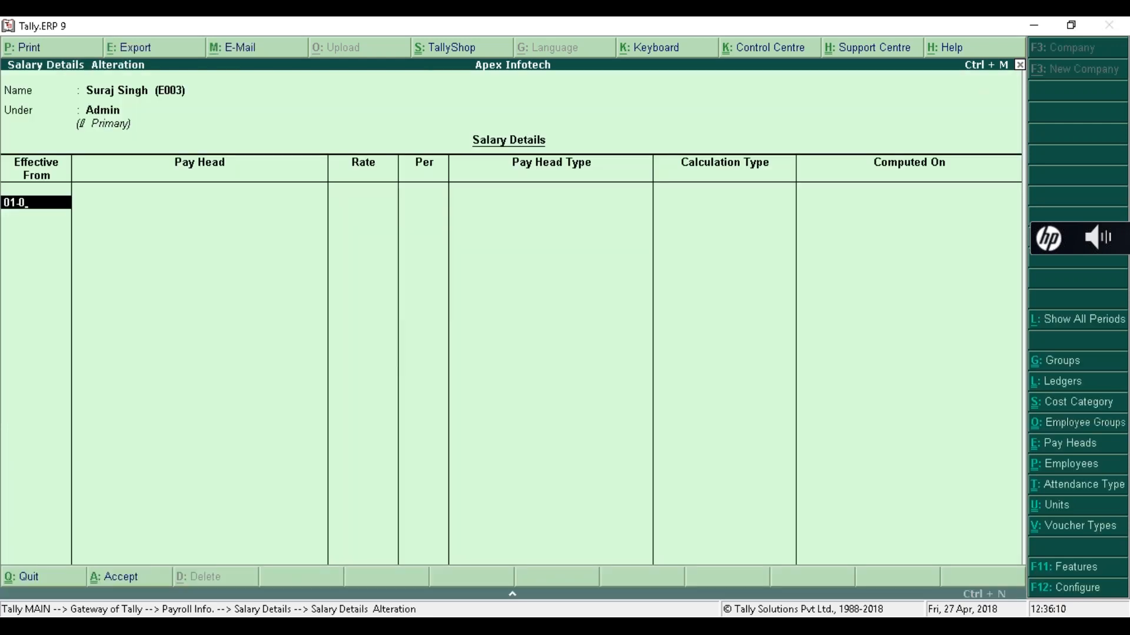
pyautogui.press('Return')
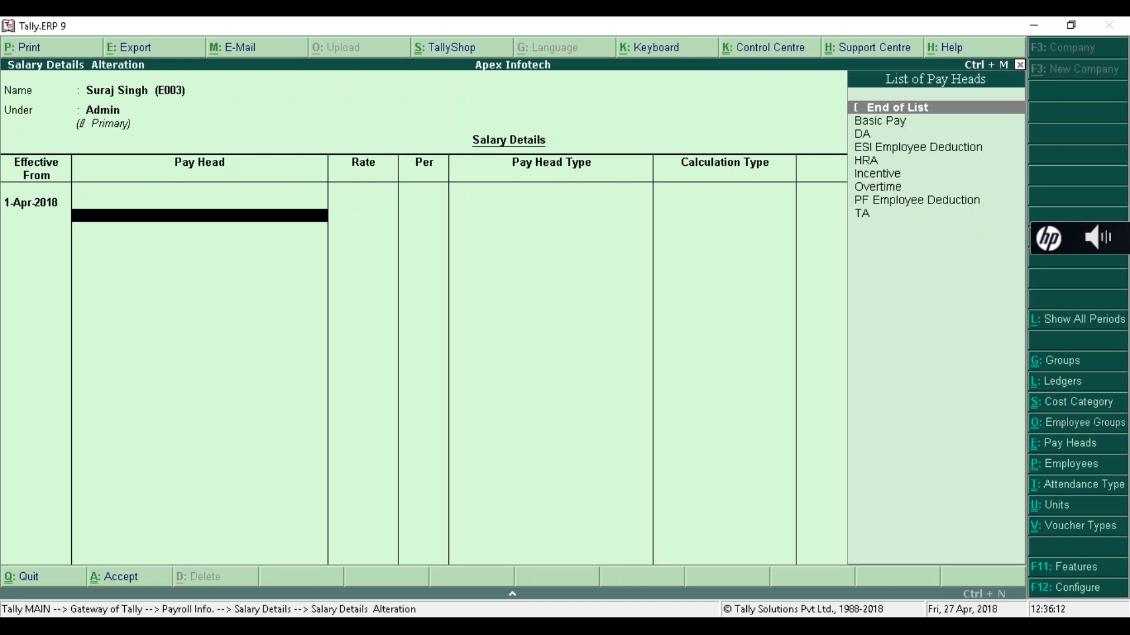
pyautogui.press('Down')
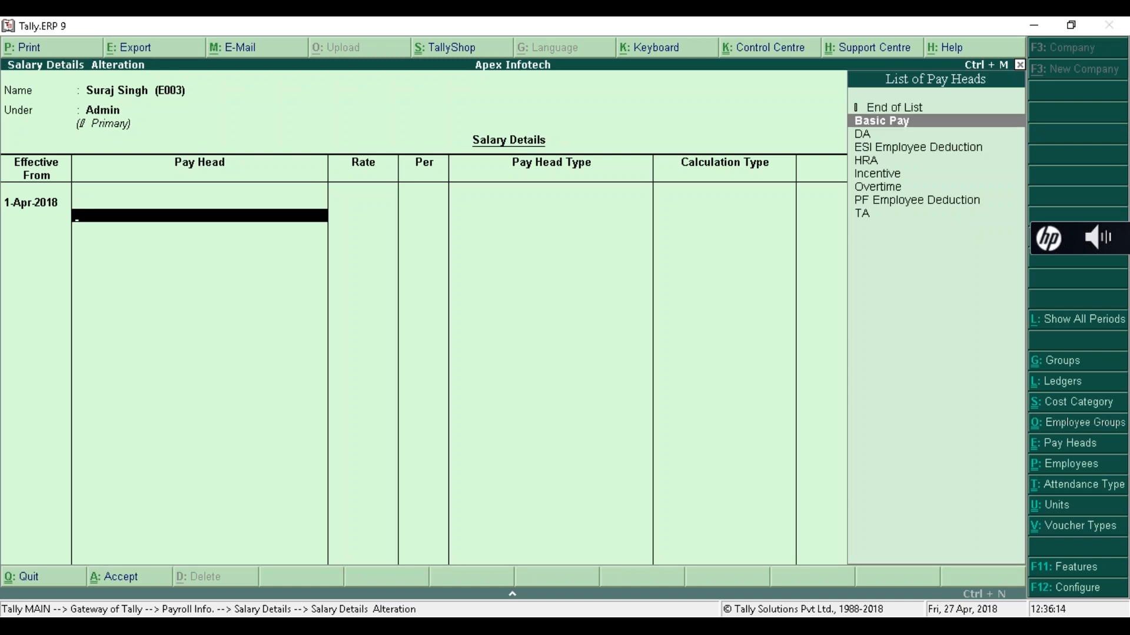
pyautogui.press('Return')
pyautogui.write('20000')
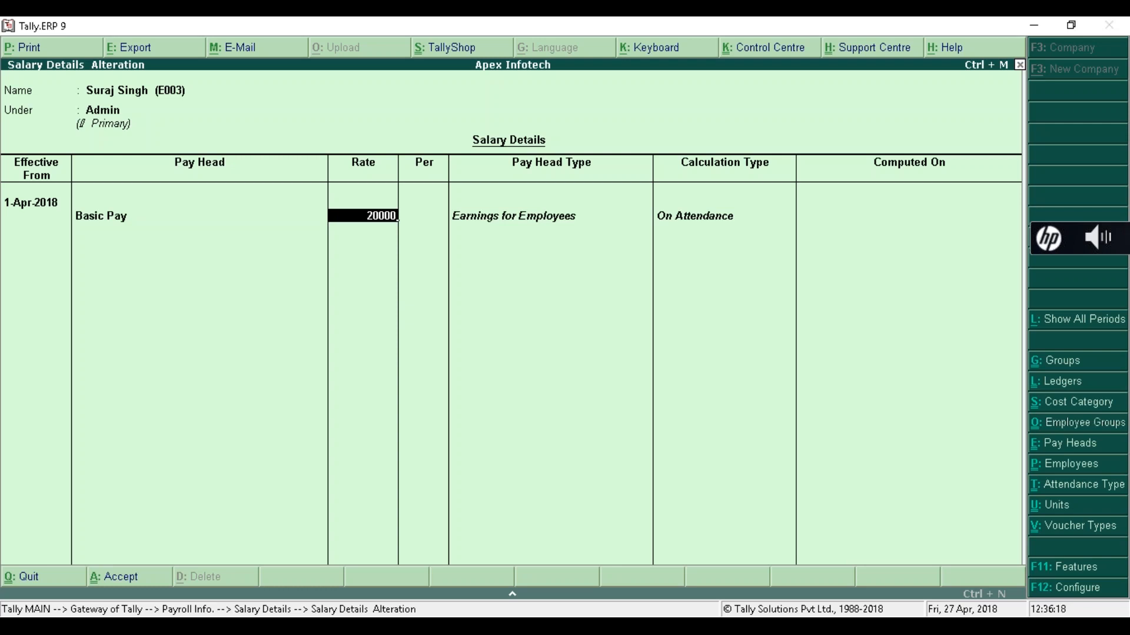
pyautogui.press('BackSpace')
pyautogui.press('BackSpace')
pyautogui.press('BackSpace')
pyautogui.press('BackSpace')
pyautogui.press('BackSpace')
pyautogui.write('15,000')
pyautogui.press('Return')
pyautogui.press('Down')
pyautogui.press('Return')
pyautogui.press('Down')
pyautogui.press('Down')
pyautogui.press('Return')
# - Add Incentive, Overtime at 100 per hour, and TA at 2,000 per month
pyautogui.press('Down')
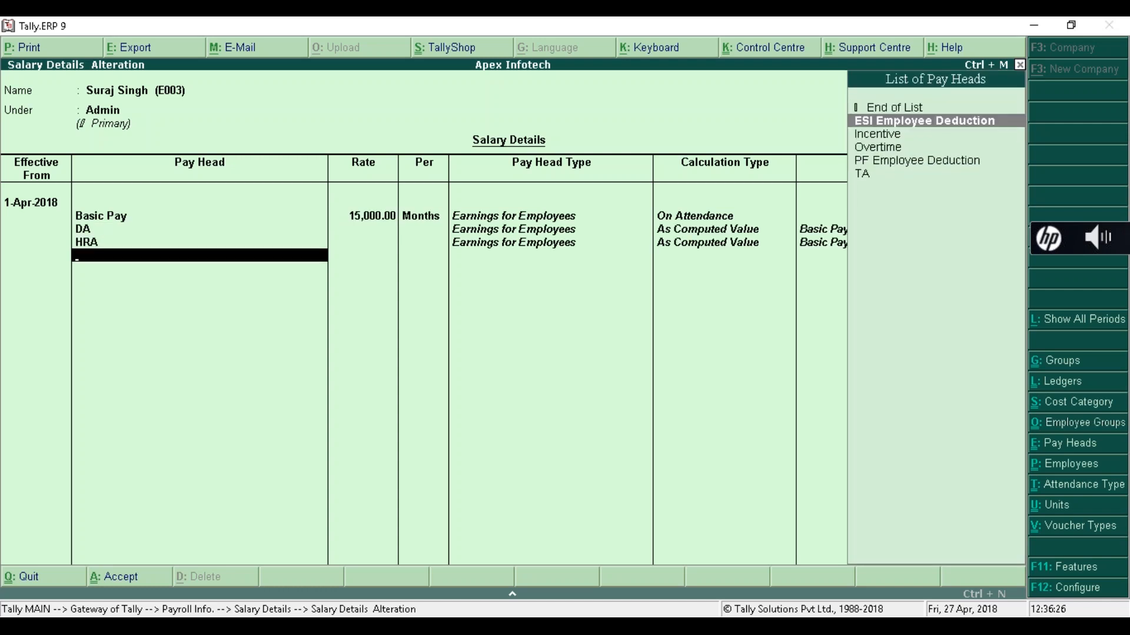
pyautogui.press('Down')
pyautogui.press('Down')
pyautogui.press('Up')
pyautogui.press('Return')
pyautogui.press('Down')
pyautogui.press('Down')
pyautogui.press('Return')
pyautogui.write('100')
pyautogui.press('Return')
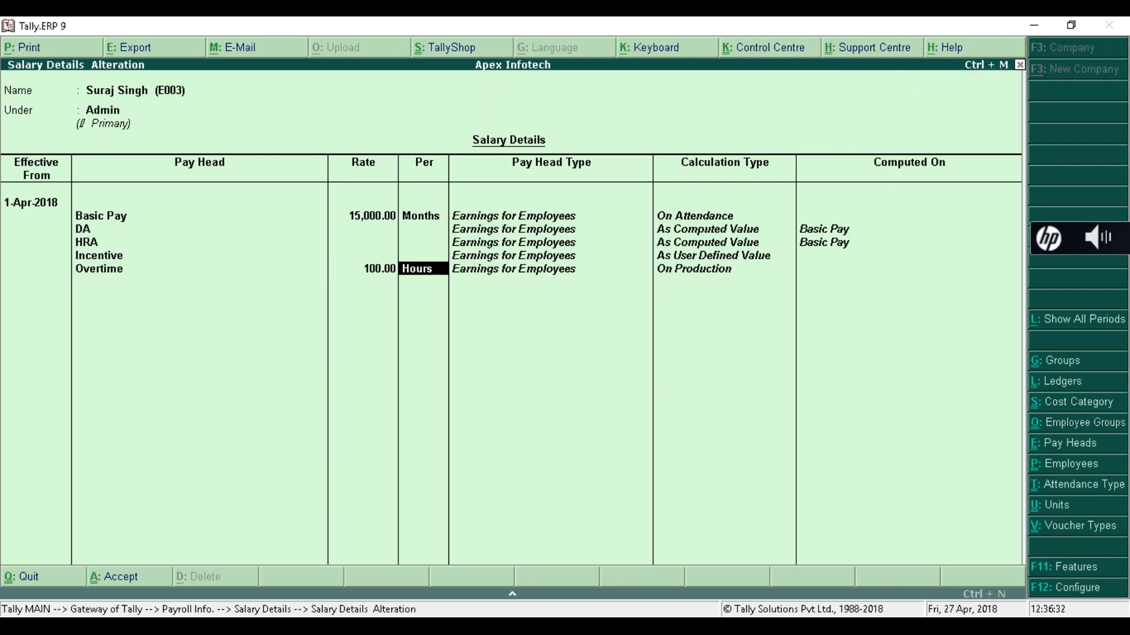
pyautogui.press('Return')
pyautogui.press('Down')
pyautogui.press('Down')
pyautogui.press('Down')
pyautogui.press('Return')
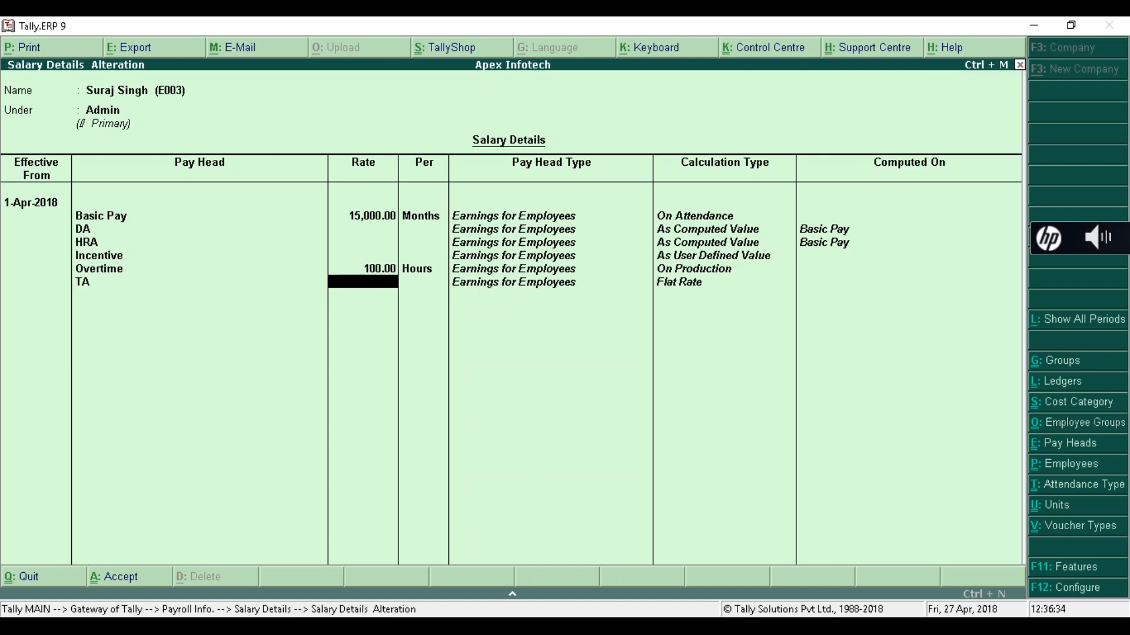
pyautogui.write('2000')
pyautogui.press('Return')
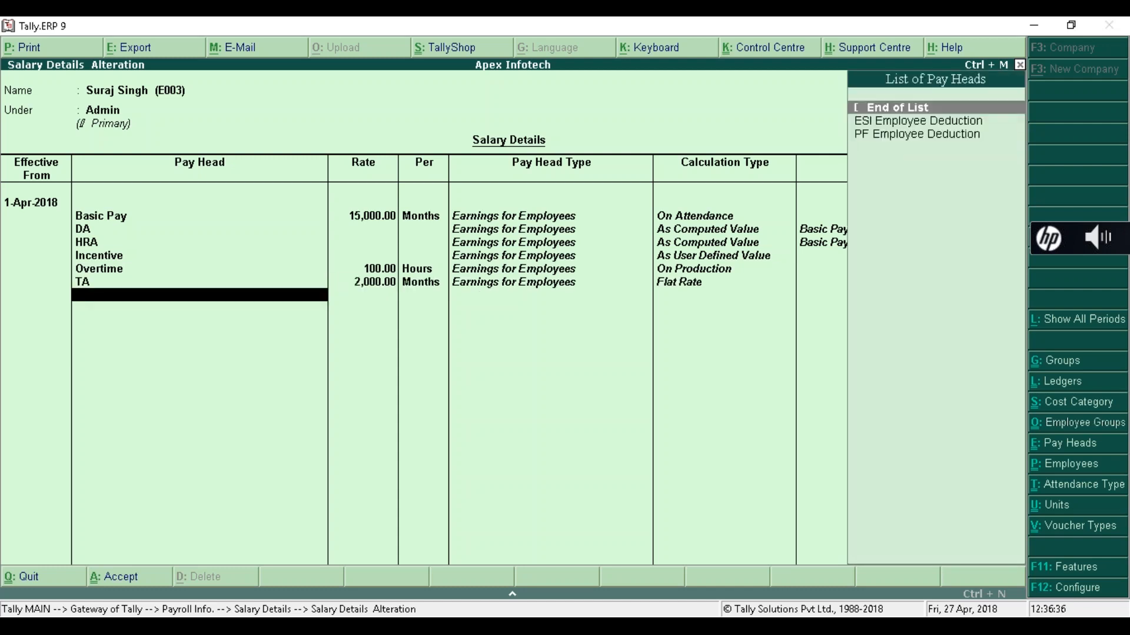
# - Add the PF and ESI employee deductions and save the Admin employee's salary details
pyautogui.press('Down')
pyautogui.press('Down')
pyautogui.press('Return')
pyautogui.press('Down')
pyautogui.press('Return')
pyautogui.press('Return')
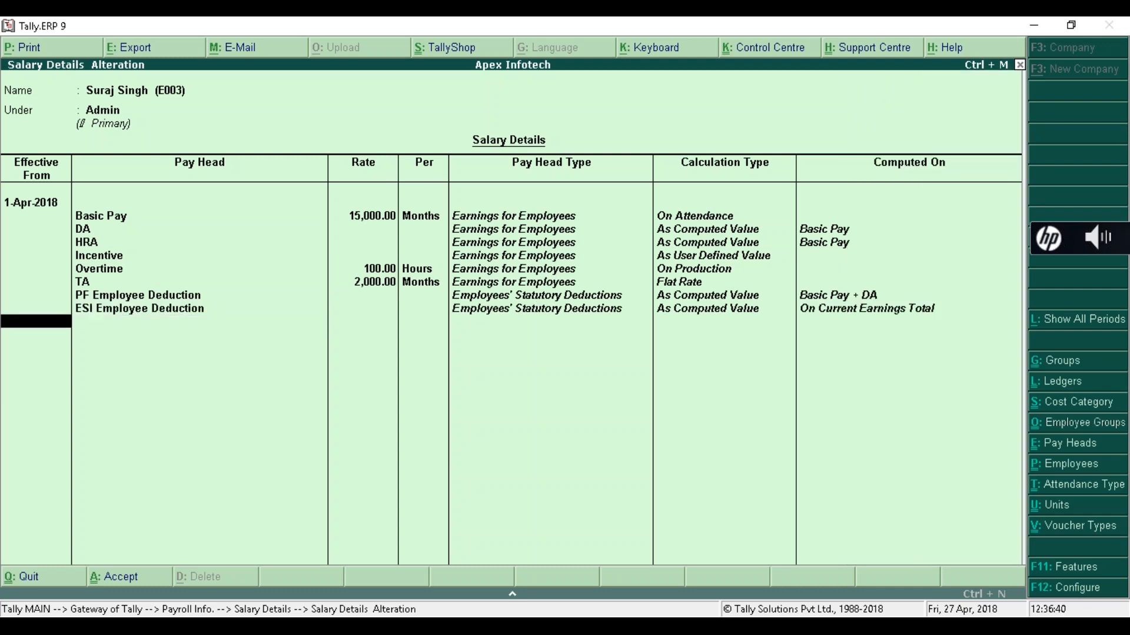
pyautogui.press('Return')
pyautogui.press('Return')
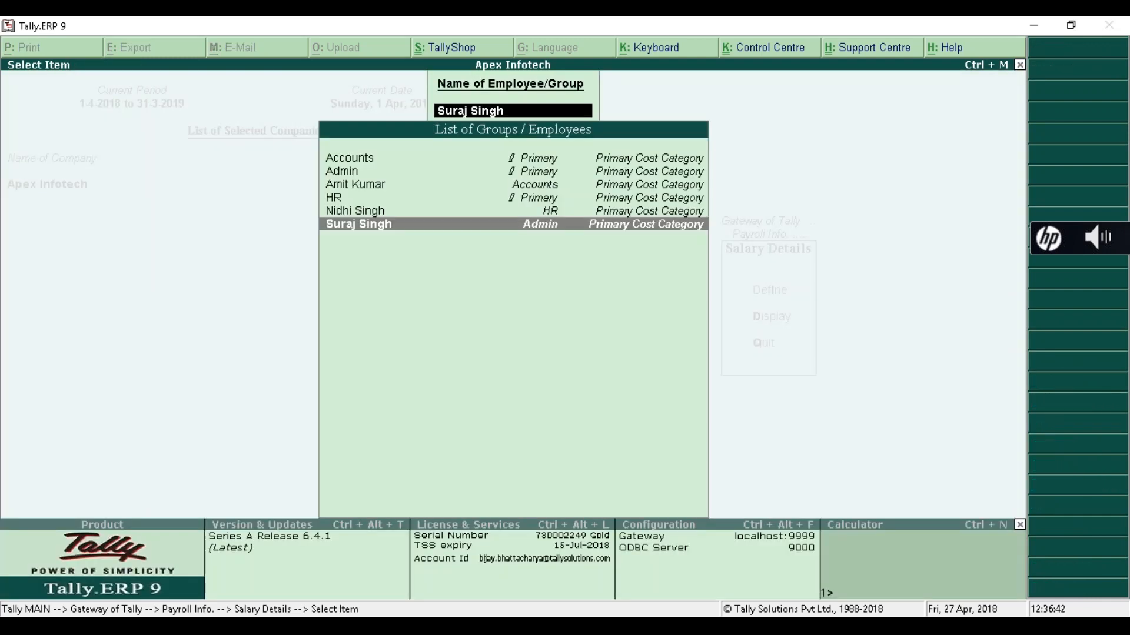
# - Stop defining salaries and switch Salary Details to display mode
pyautogui.press('Up')
pyautogui.press('Up')
pyautogui.press('Up')
pyautogui.press('Up')
pyautogui.press('Up')
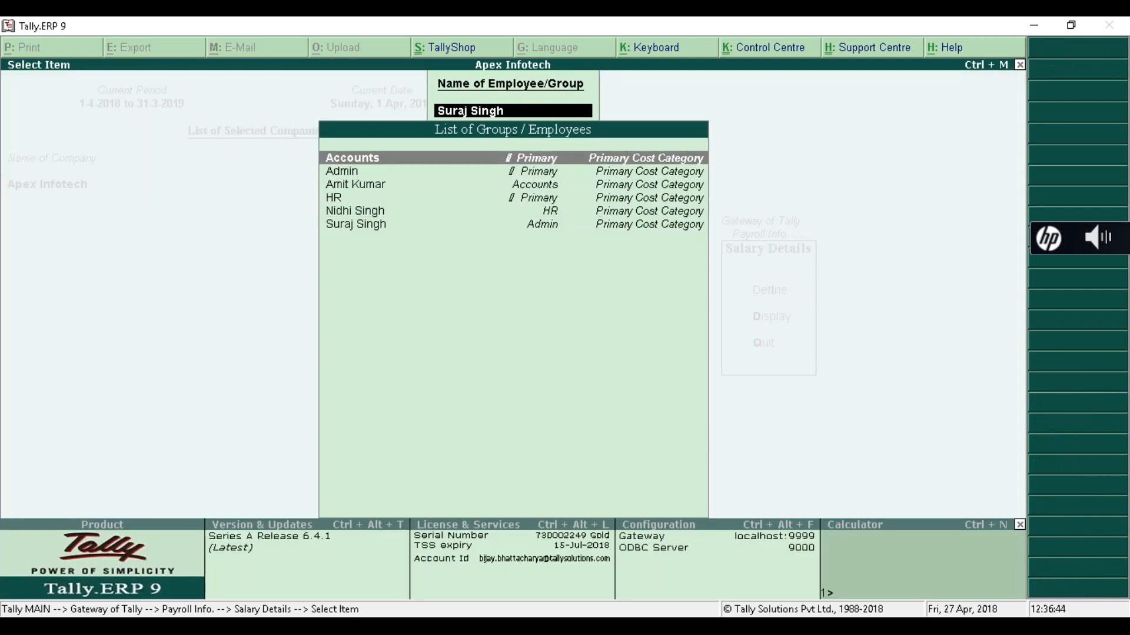
pyautogui.press('Down')
pyautogui.press('Down')
pyautogui.press('Down')
pyautogui.press('Escape')
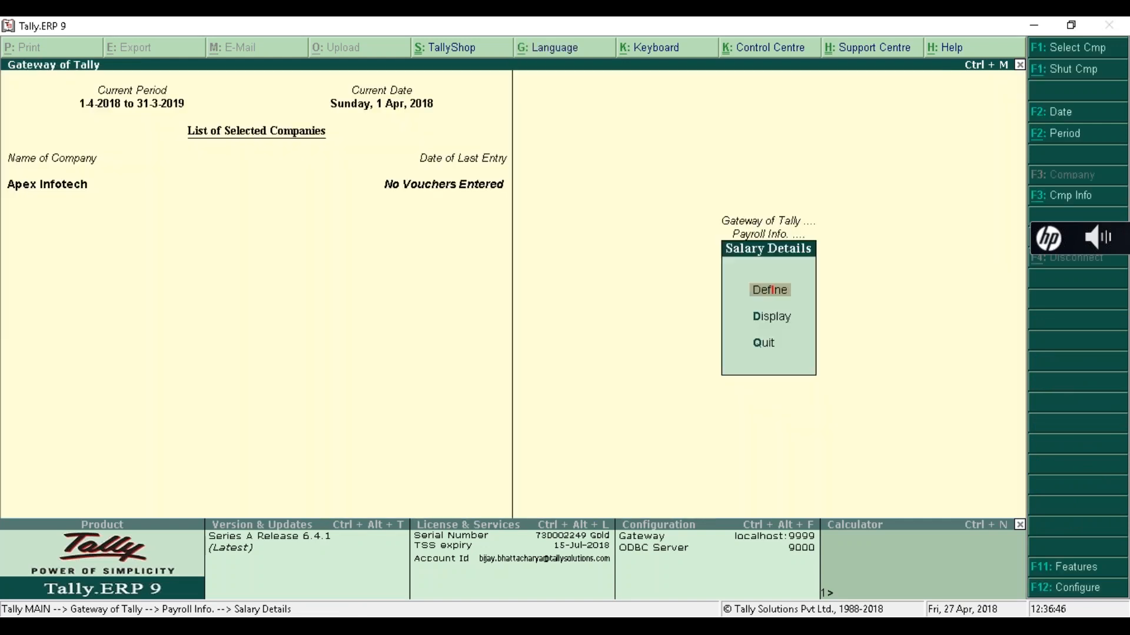
pyautogui.press('Down')
pyautogui.press('Down')
pyautogui.press('Up')
pyautogui.press('Return')
# - Display the saved salary details of each of the three employees in turn
pyautogui.press('Down')
pyautogui.press('Down')
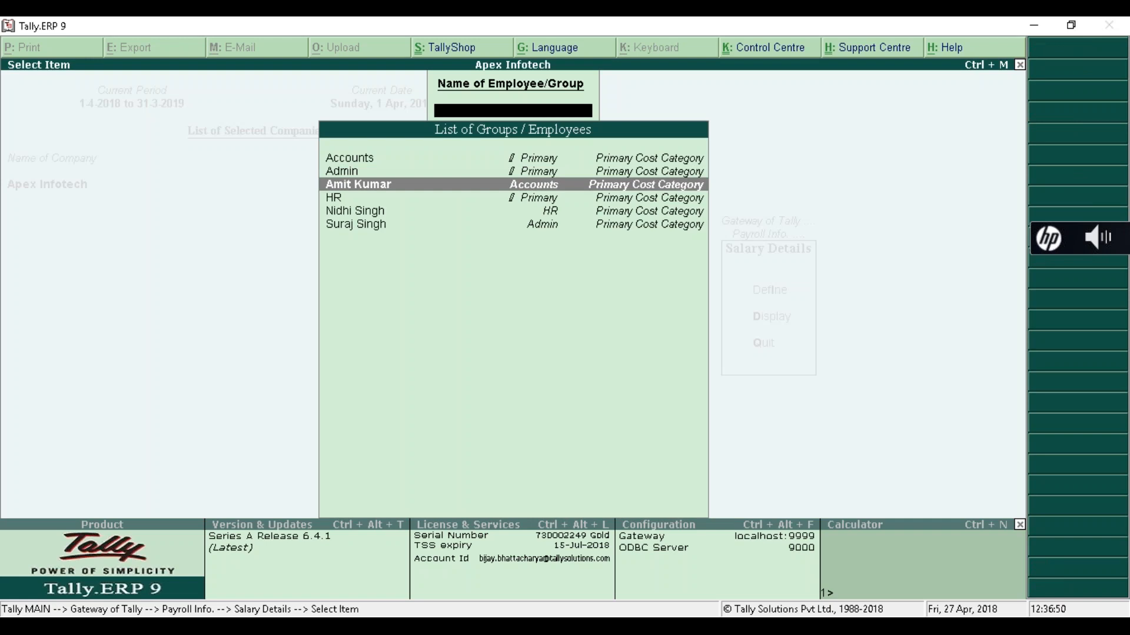
pyautogui.press('Down')
pyautogui.press('Return')
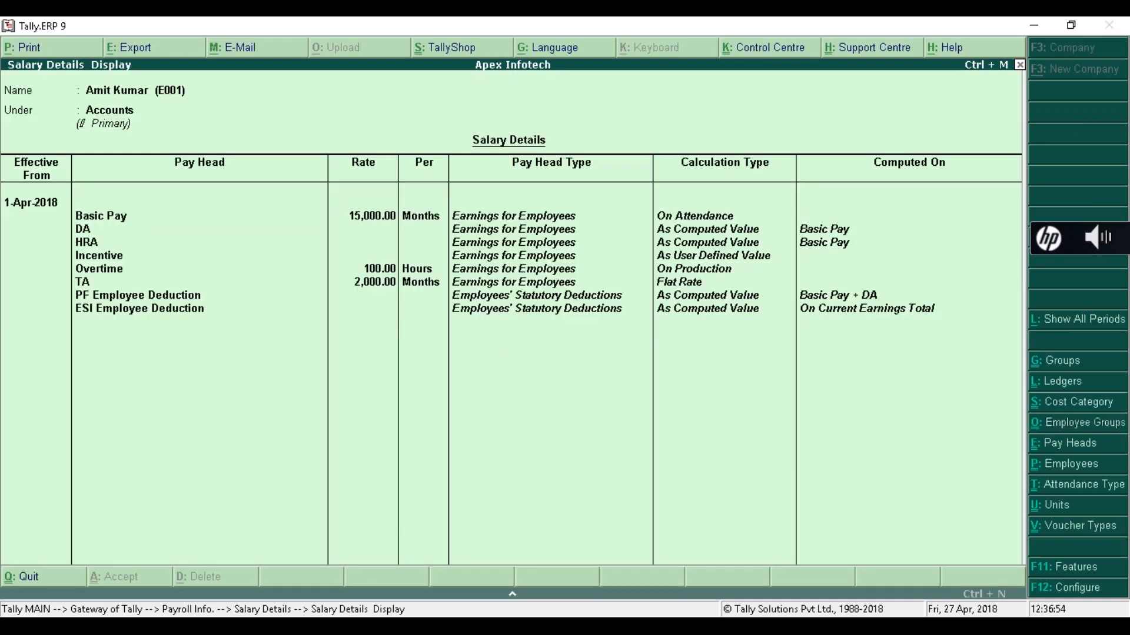
pyautogui.press('Escape')
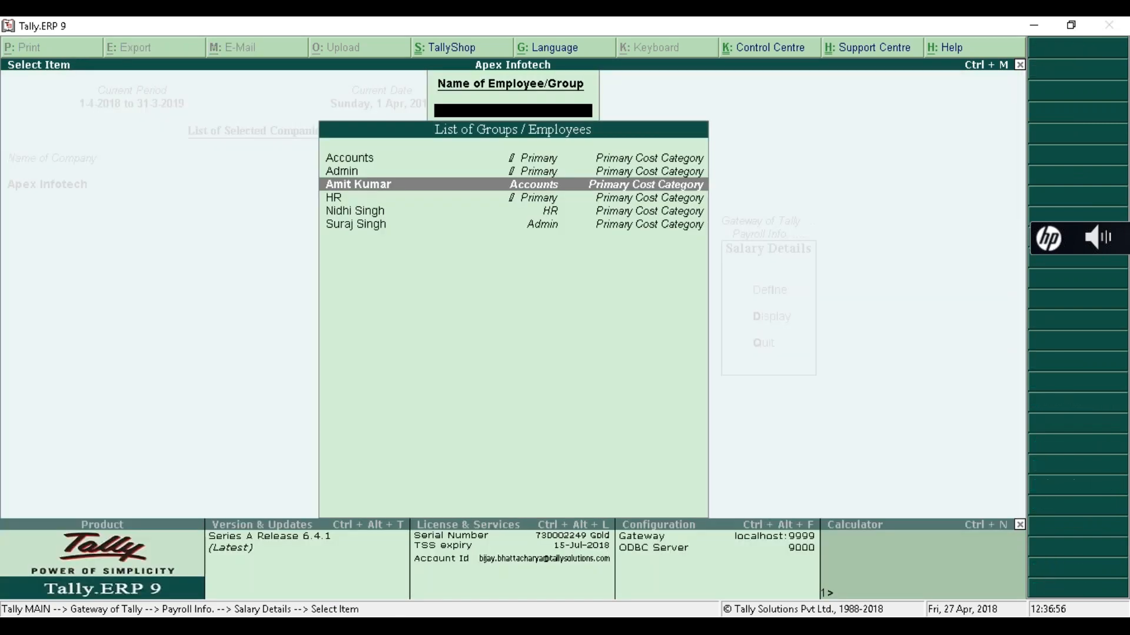
pyautogui.press('Down')
pyautogui.press('Down')
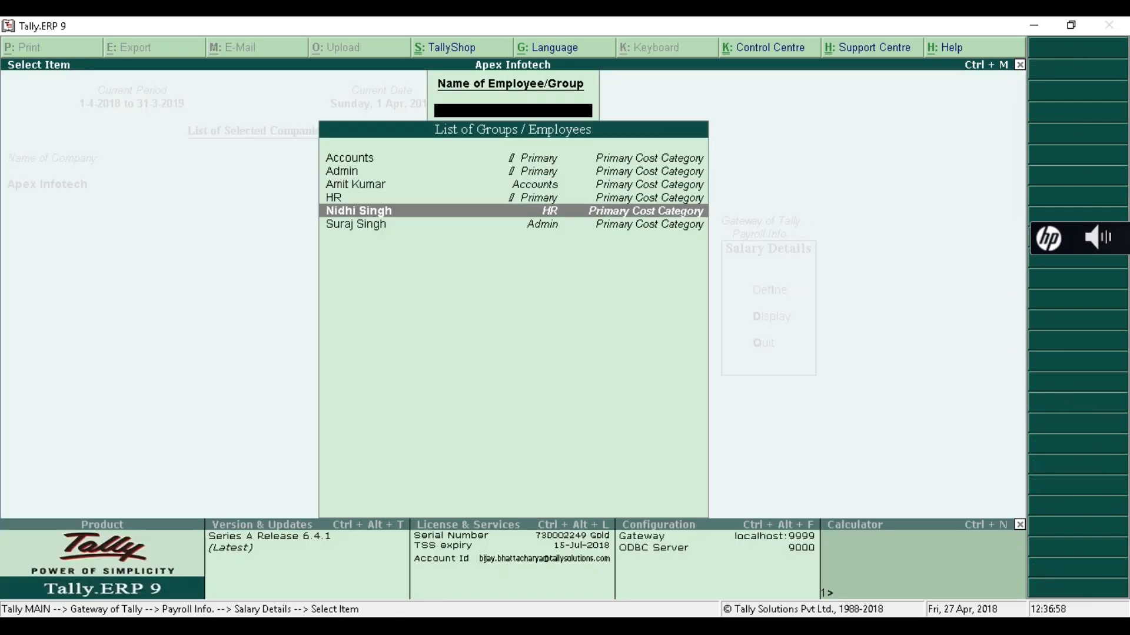
pyautogui.press('Return')
pyautogui.press('Escape')
pyautogui.press('Down')
pyautogui.press('Return')
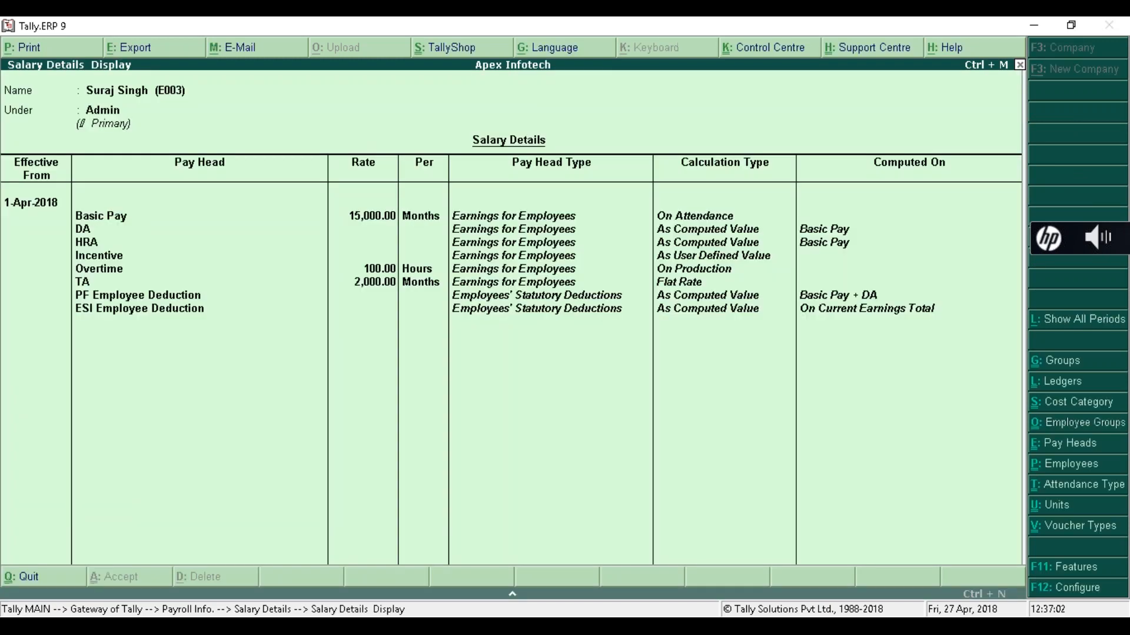
# - Return to Gateway of Tally and open the Payroll Info masters menu
pyautogui.press('Escape')
pyautogui.press('Escape')
pyautogui.press('Escape')
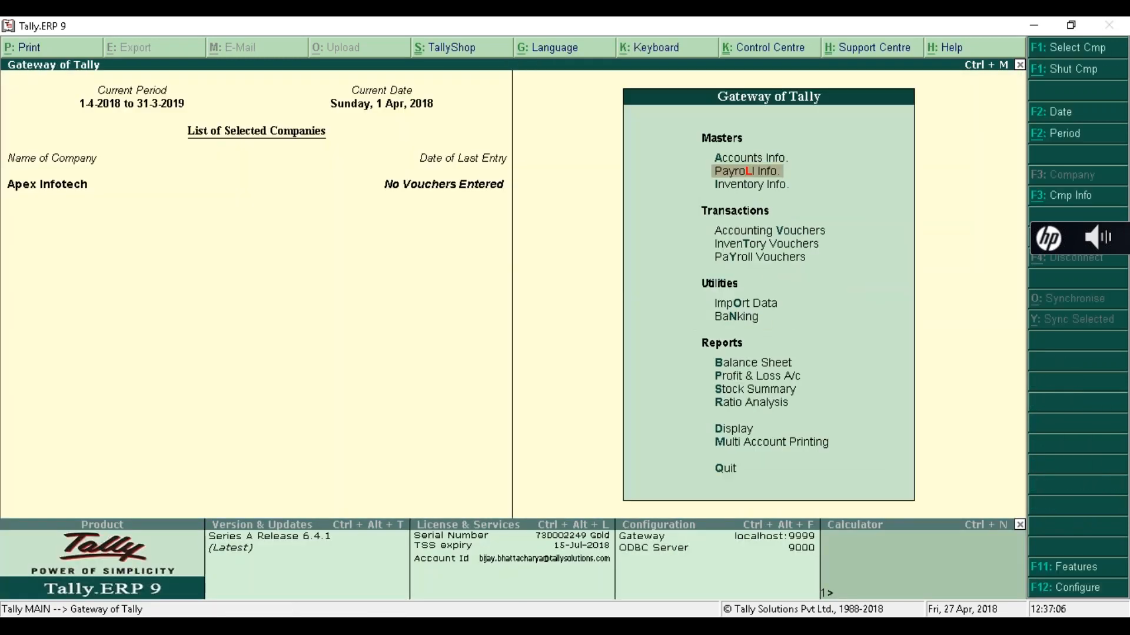
pyautogui.press('Return')
pyautogui.press('Down')
pyautogui.press('Down')
pyautogui.press('Down')
pyautogui.press('Down')
pyautogui.press('Down')
pyautogui.press('Down')
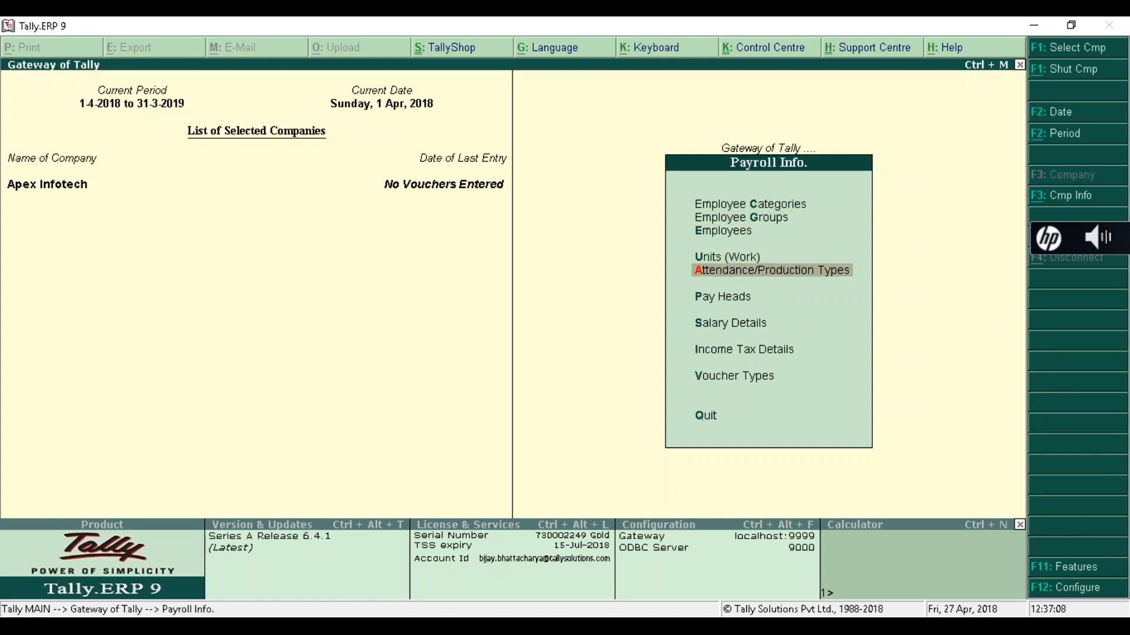
pyautogui.press('Up')
pyautogui.press('Up')
pyautogui.press('Up')
pyautogui.press('Up')
pyautogui.press('Up')
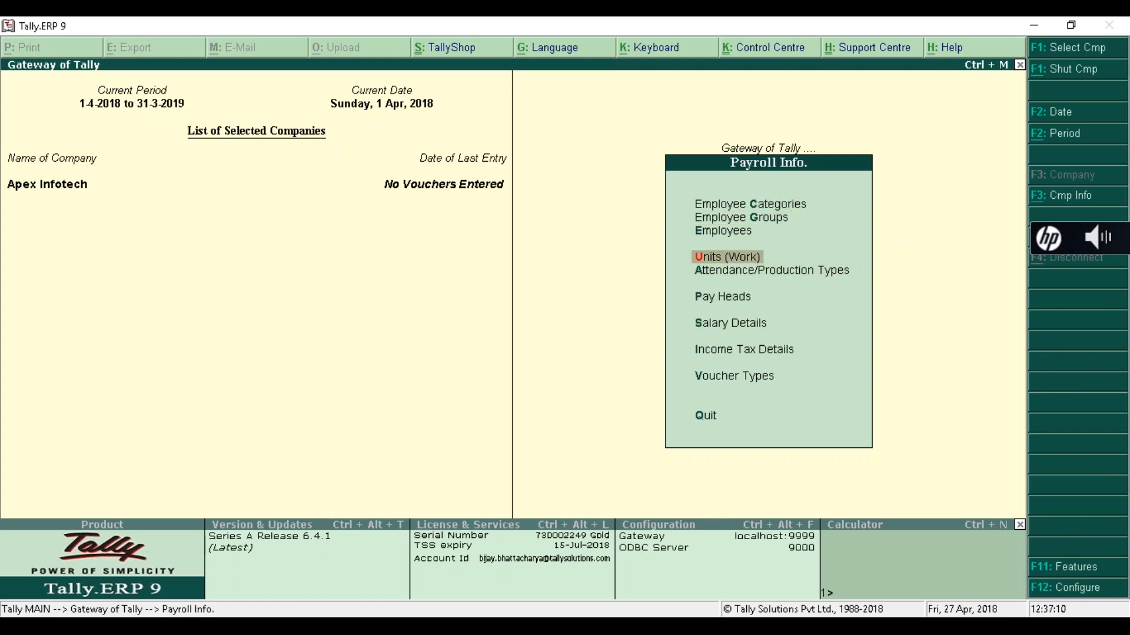
# - Browse Payroll Info from Employee Categories down to Salary Details, then go back to Gateway of Tally
pyautogui.press('Up')
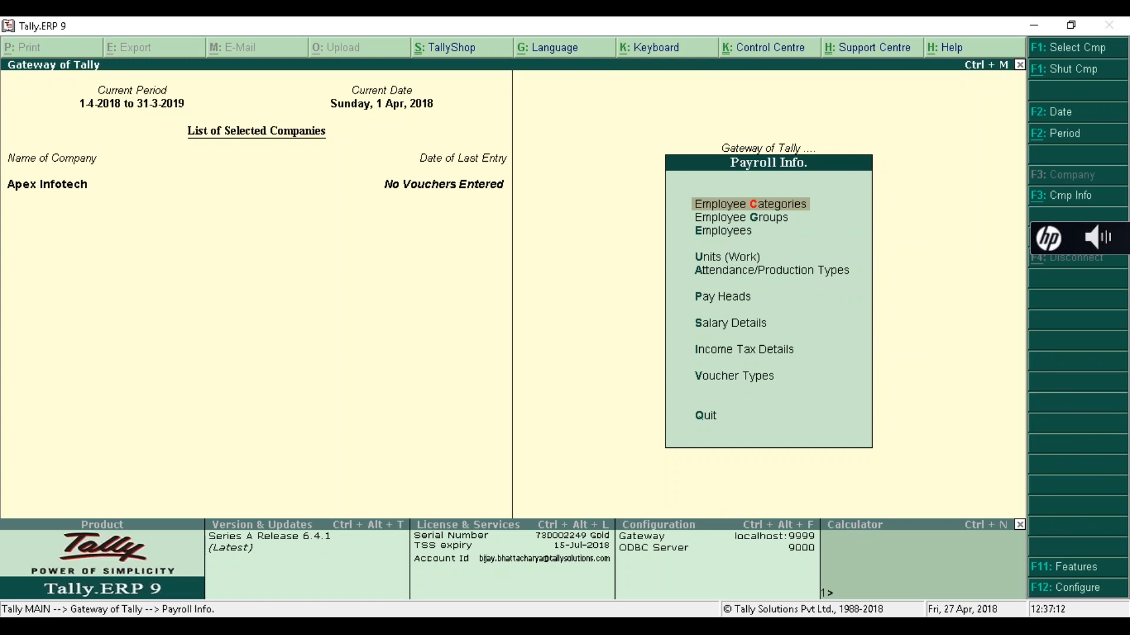
pyautogui.press('Down')
pyautogui.press('Down')
pyautogui.press('Down')
pyautogui.press('Down')
pyautogui.press('Down')
pyautogui.press('Down')
pyautogui.press('Down')
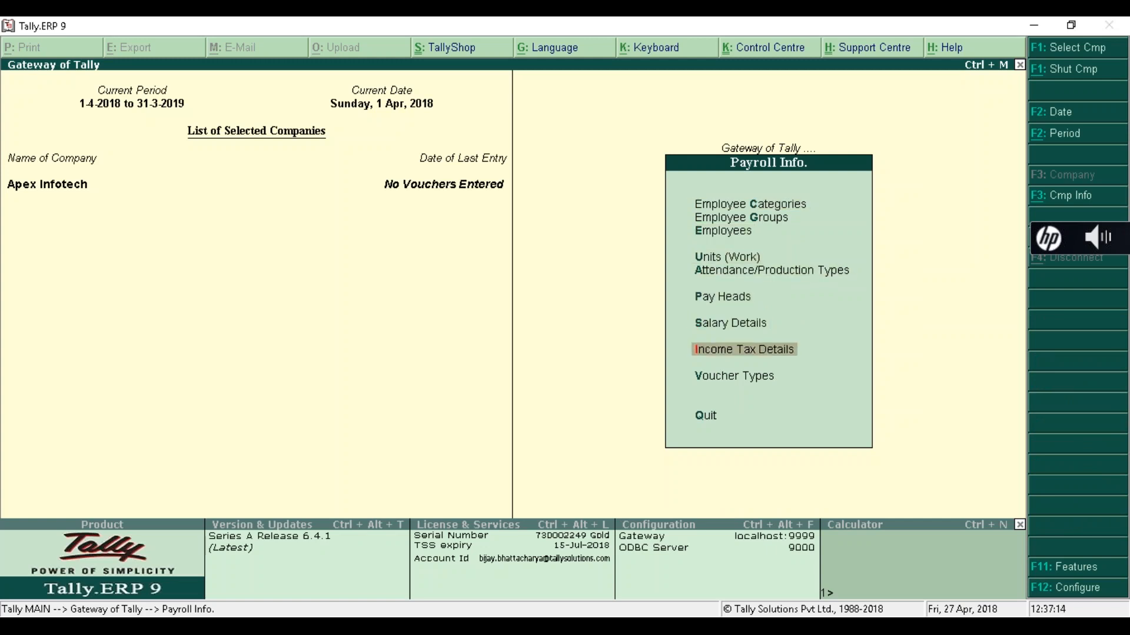
pyautogui.press('Up')
pyautogui.press('Up')
pyautogui.press('Up')
pyautogui.press('Up')
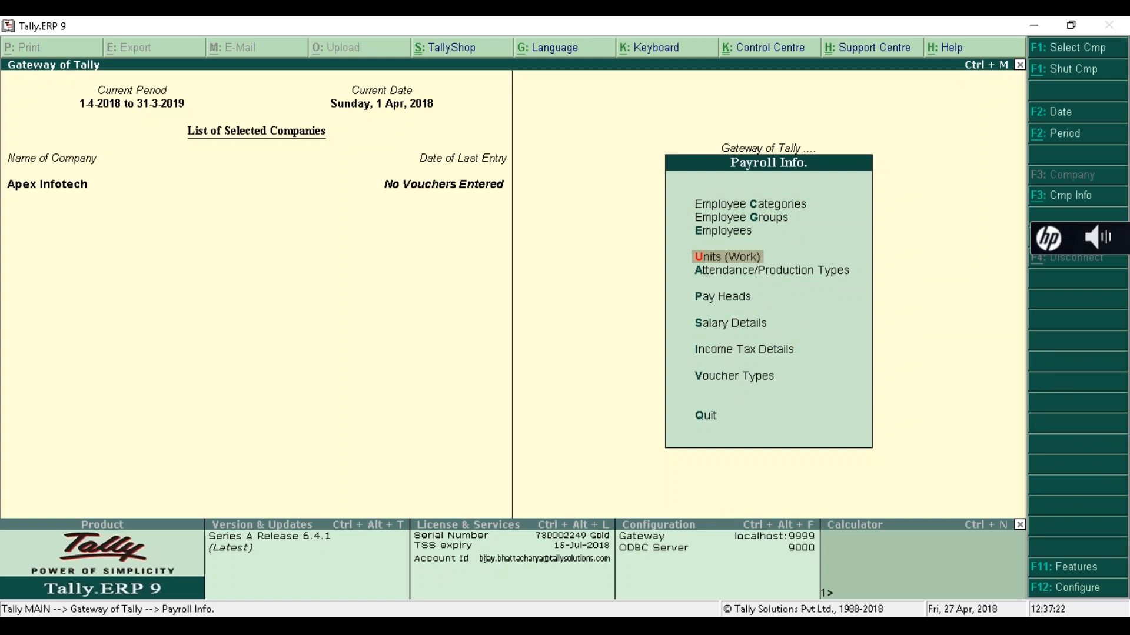
pyautogui.press('Up')
pyautogui.press('Up')
pyautogui.press('Up')
pyautogui.press('Down')
pyautogui.press('Down')
pyautogui.press('Down')
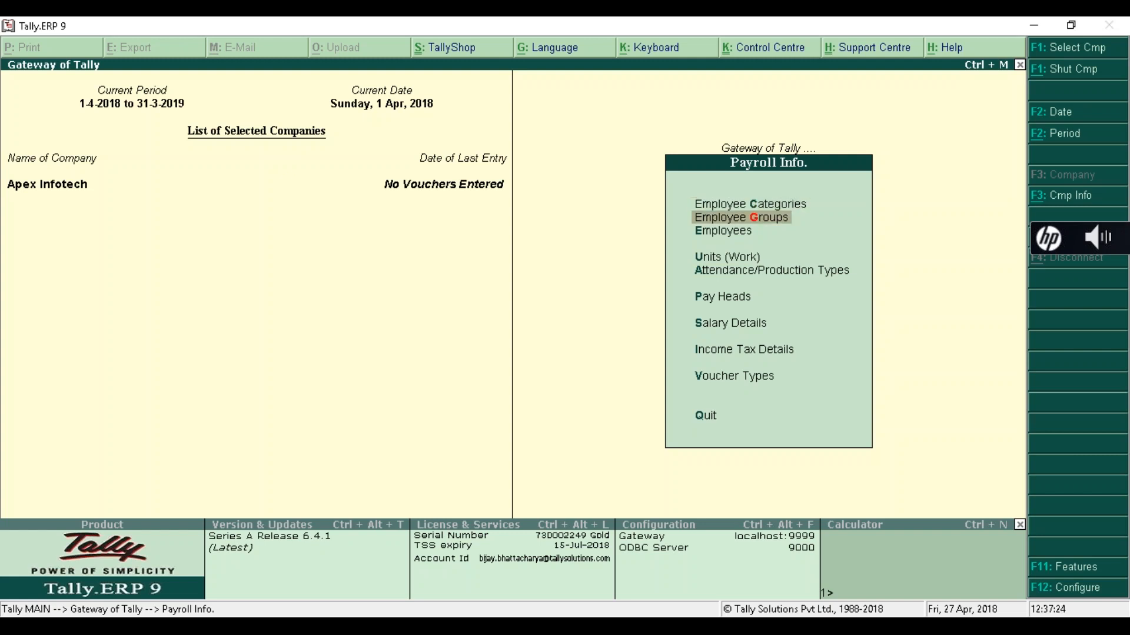
pyautogui.press('Up')
pyautogui.press('Up')
pyautogui.press('Up')
pyautogui.press('Down')
pyautogui.press('Down')
pyautogui.press('Down')
pyautogui.press('Down')
pyautogui.press('Up')
pyautogui.press('Up')
pyautogui.press('Up')
pyautogui.press('Up')
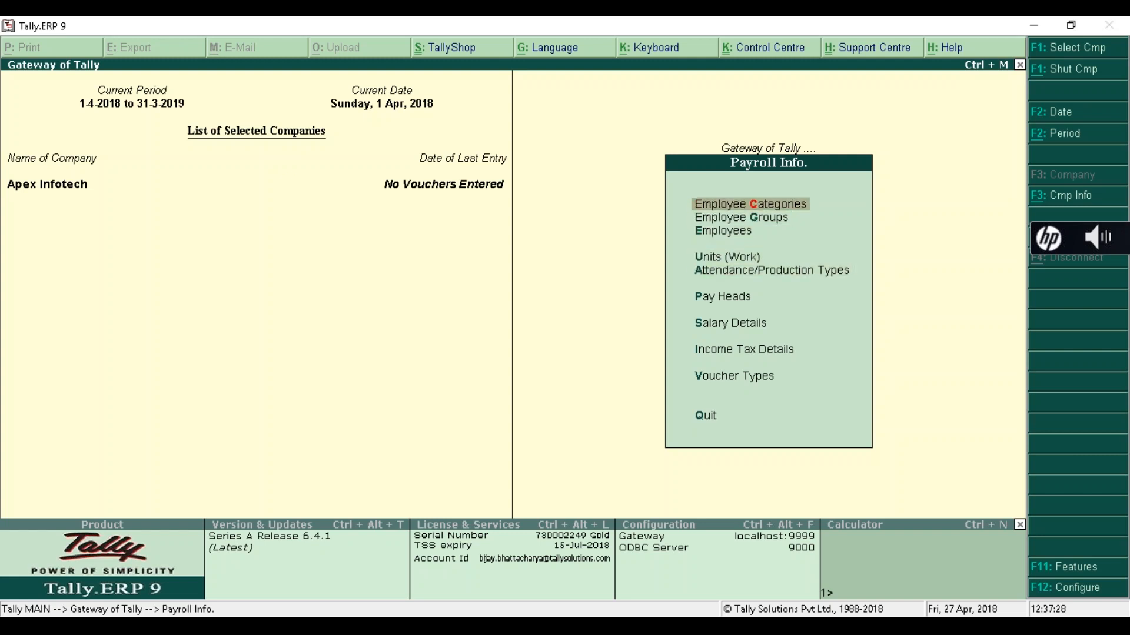
pyautogui.press('Down')
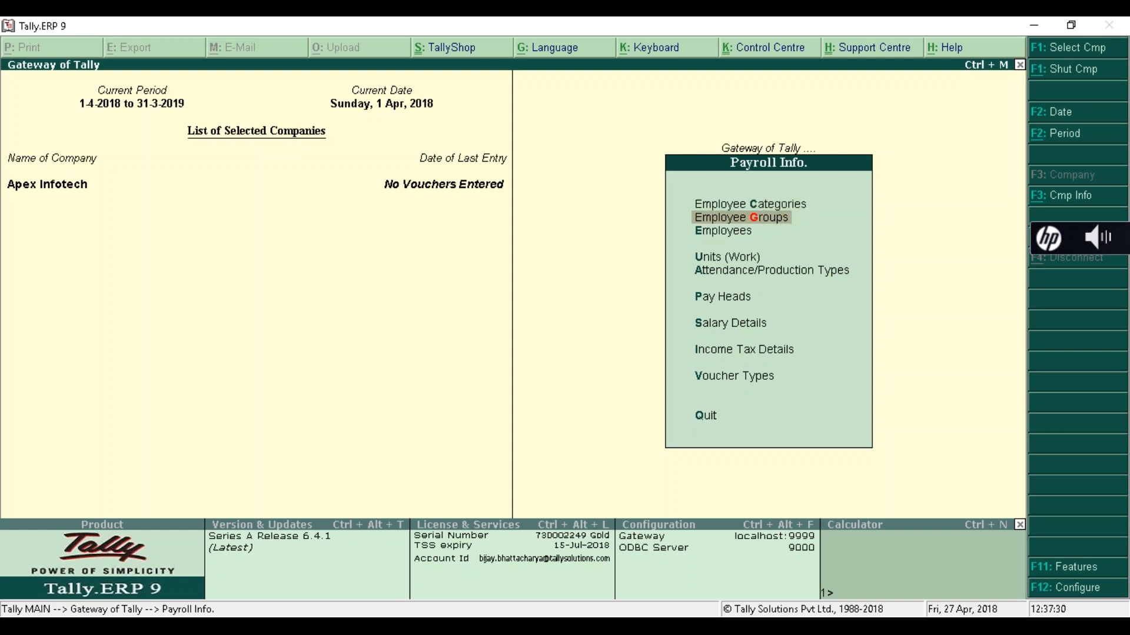
pyautogui.press('Down')
pyautogui.press('Down')
pyautogui.press('Down')
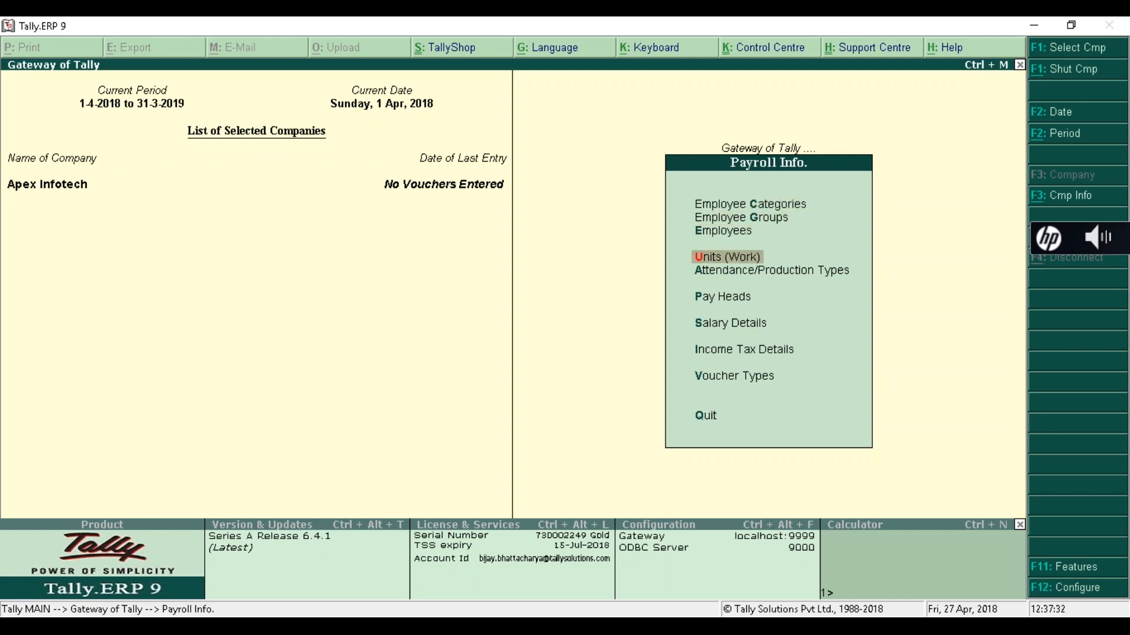
pyautogui.press('Down')
pyautogui.press('Down')
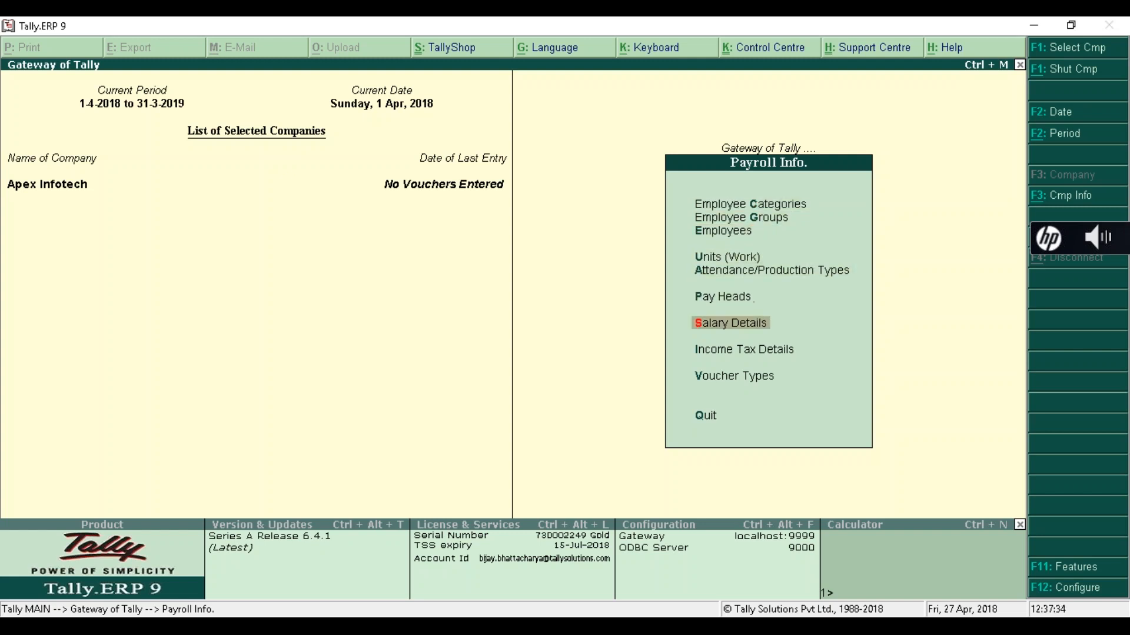
pyautogui.press('Down')
pyautogui.press('Down')
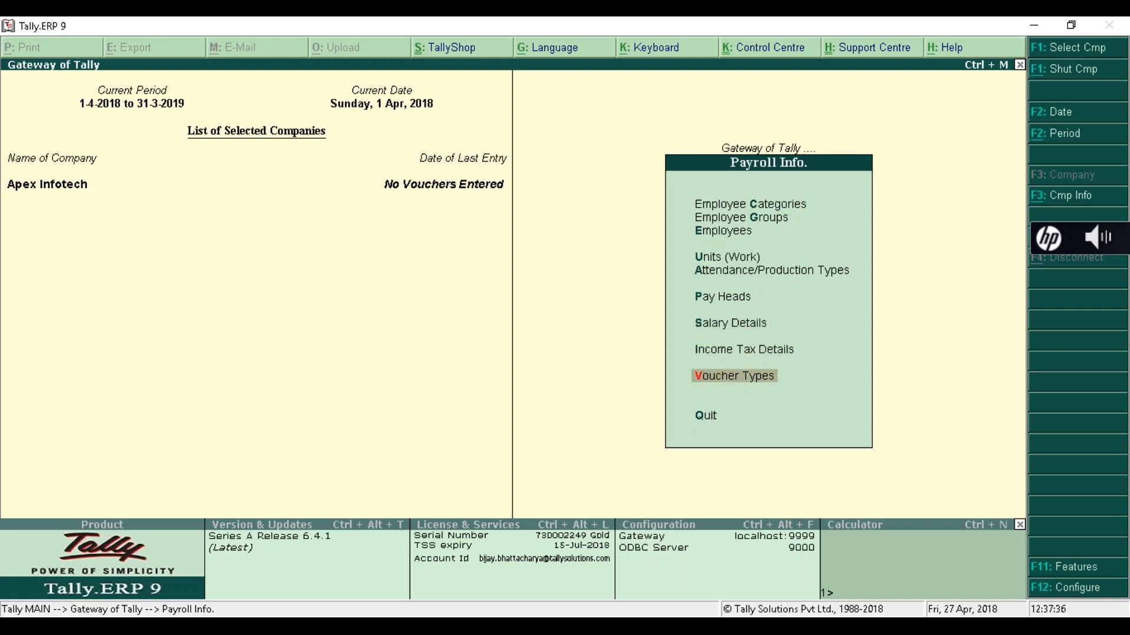
pyautogui.press('Up')
pyautogui.press('Up')
pyautogui.press('Up')
pyautogui.press('Up')
pyautogui.press('Up')
pyautogui.press('Up')
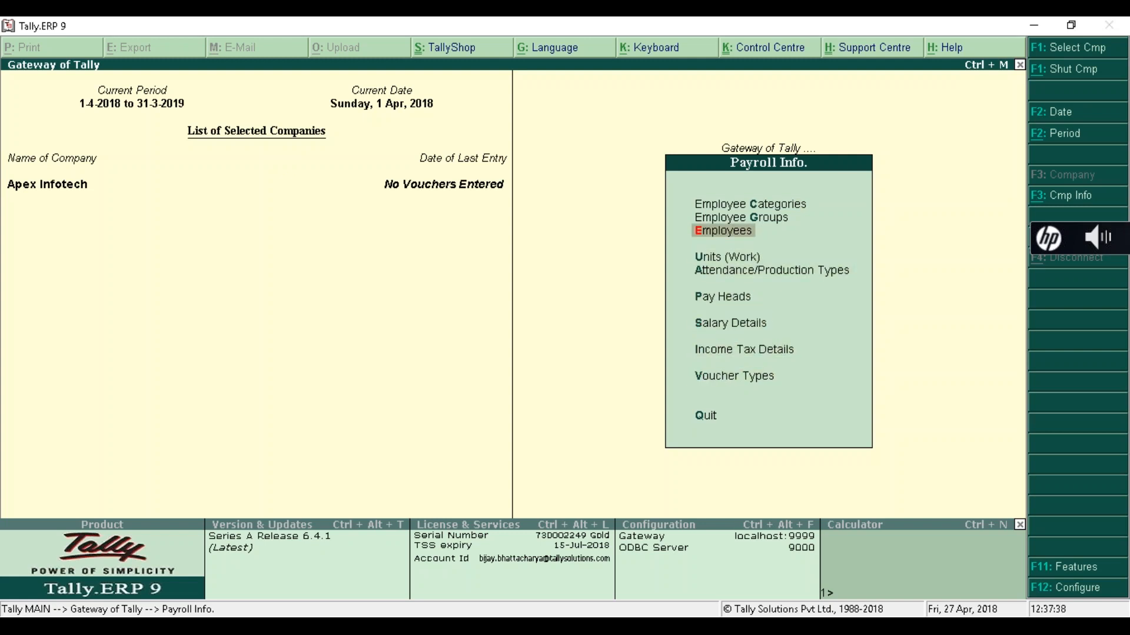
pyautogui.press('Escape')
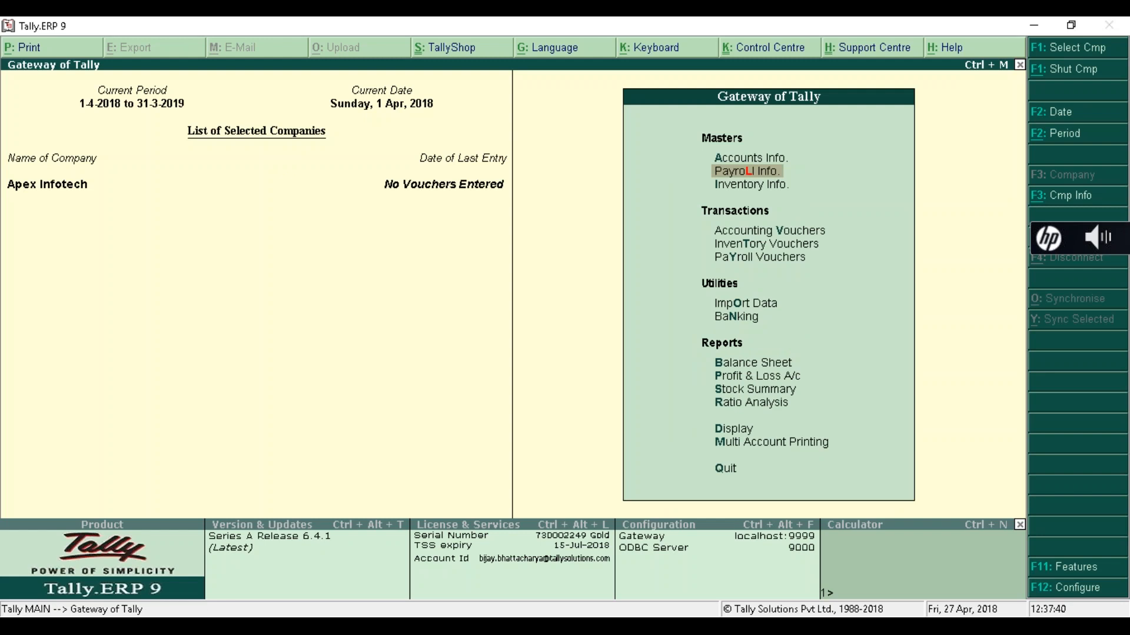
# - Open Payroll Vouchers and switch to a blank Attendance voucher
pyautogui.press('Down')
pyautogui.press('Down')
pyautogui.press('Down')
pyautogui.press('Down')
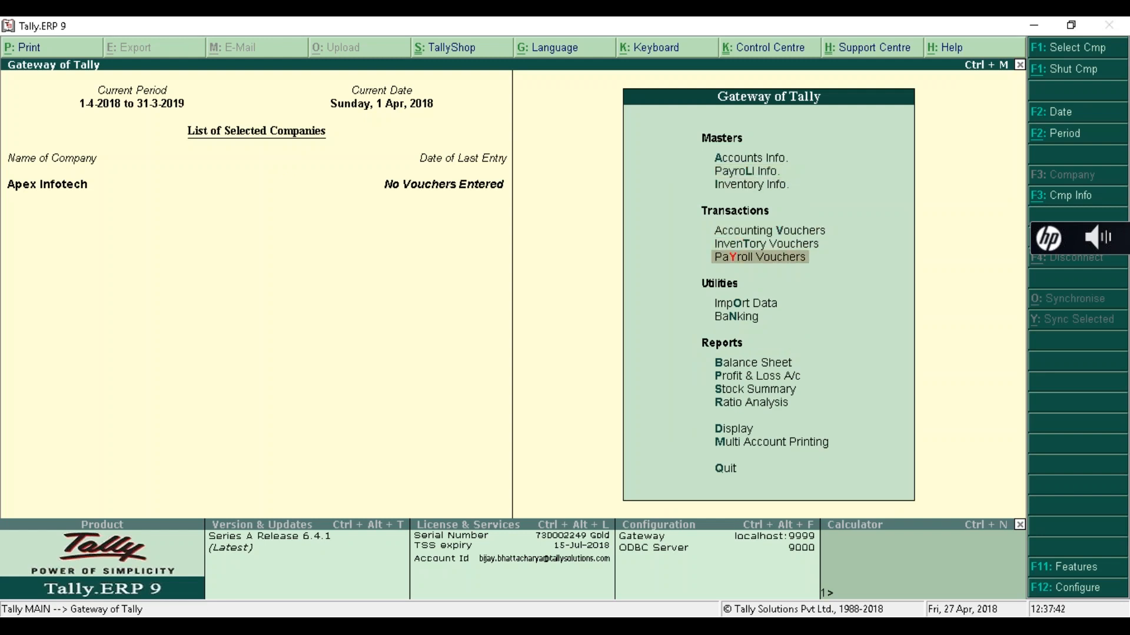
pyautogui.press('Return')
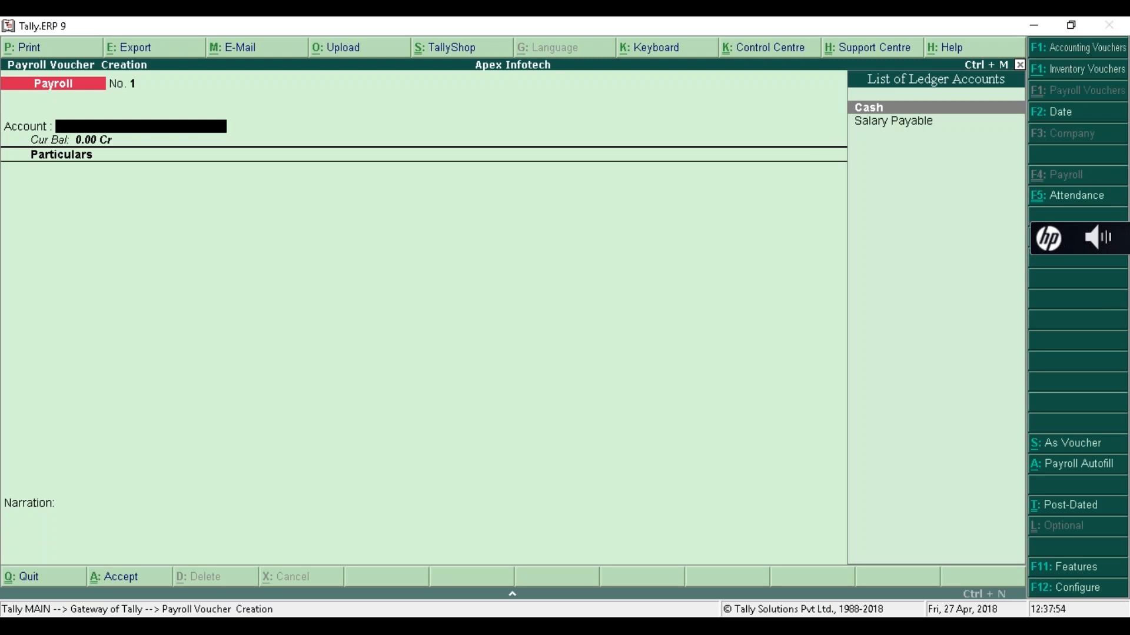
pyautogui.press('F5')
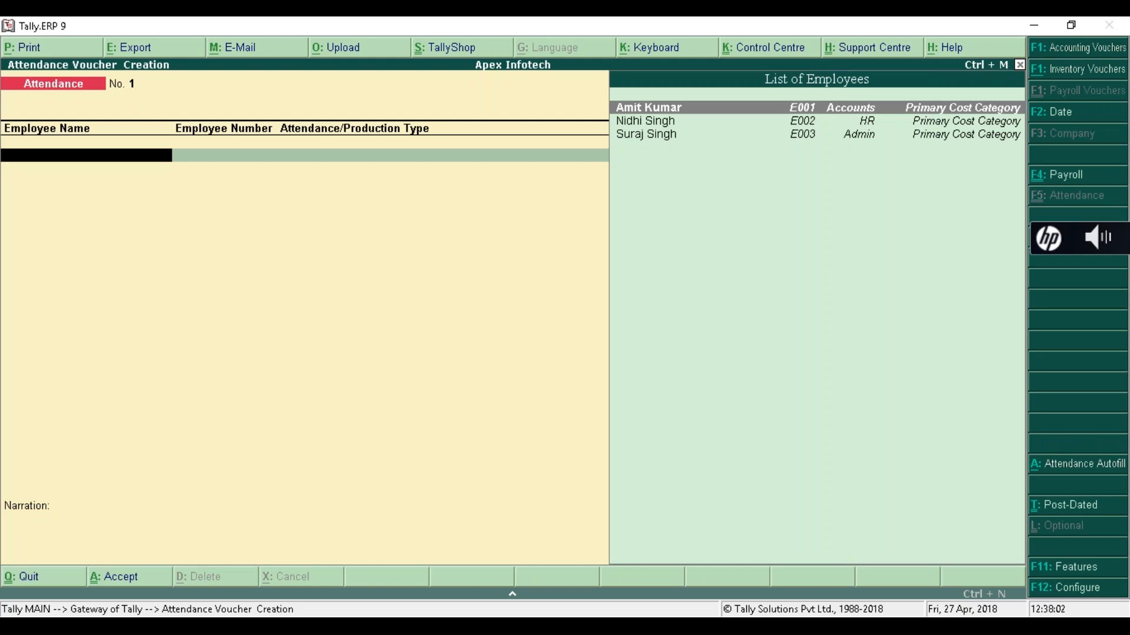
# - Date the attendance voucher 30-04 and record 2 absent days for employee E001
pyautogui.press('F2')
pyautogui.write('30-04')
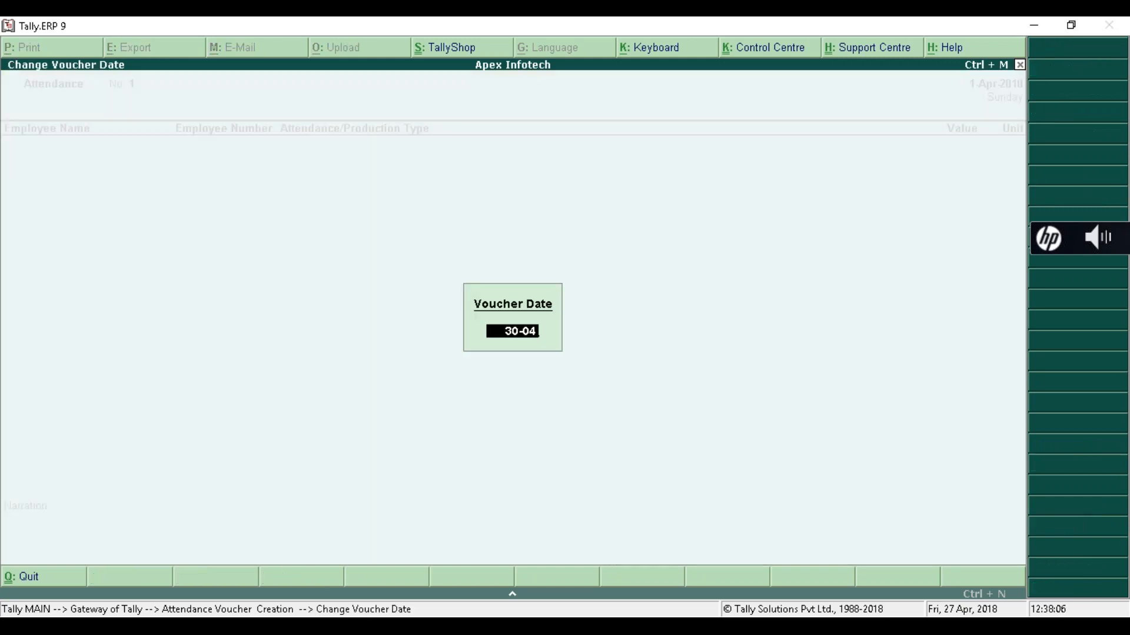
pyautogui.press('Return')
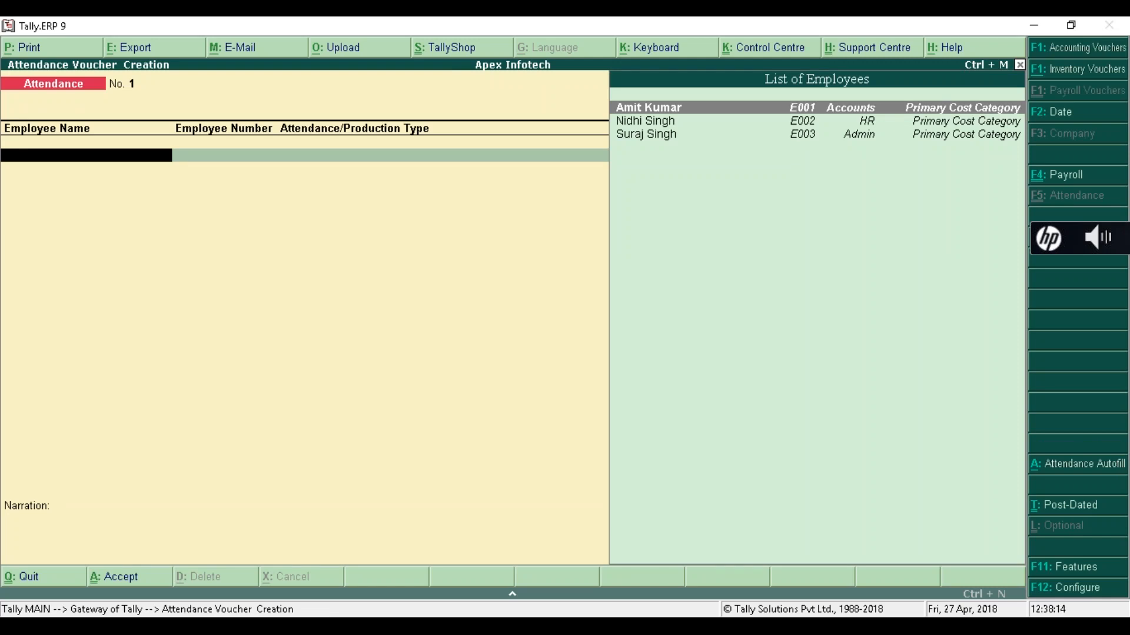
pyautogui.press('Return')
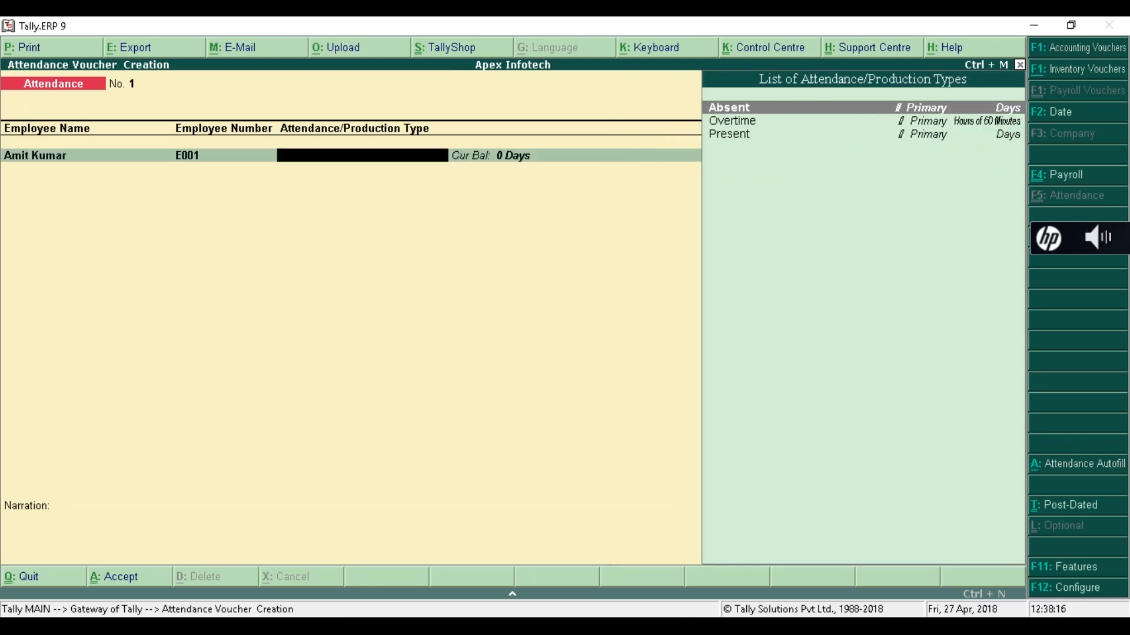
pyautogui.press('Return')
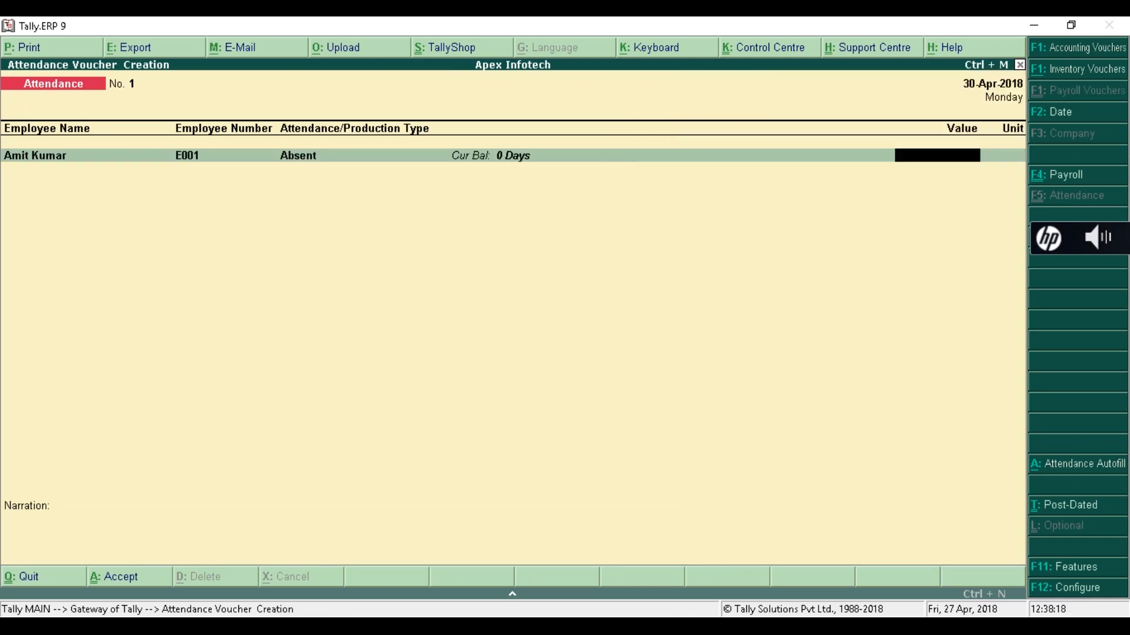
pyautogui.write('2')
pyautogui.press('Return')
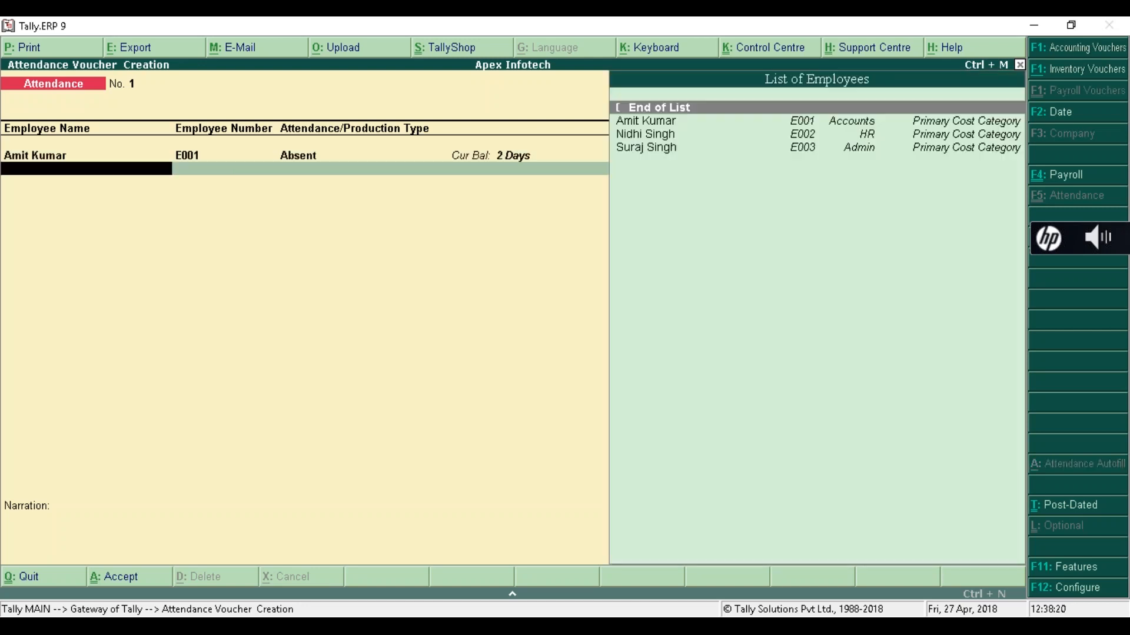
# - Record 28 present days for employee E001
pyautogui.press('Down')
pyautogui.press('Return')
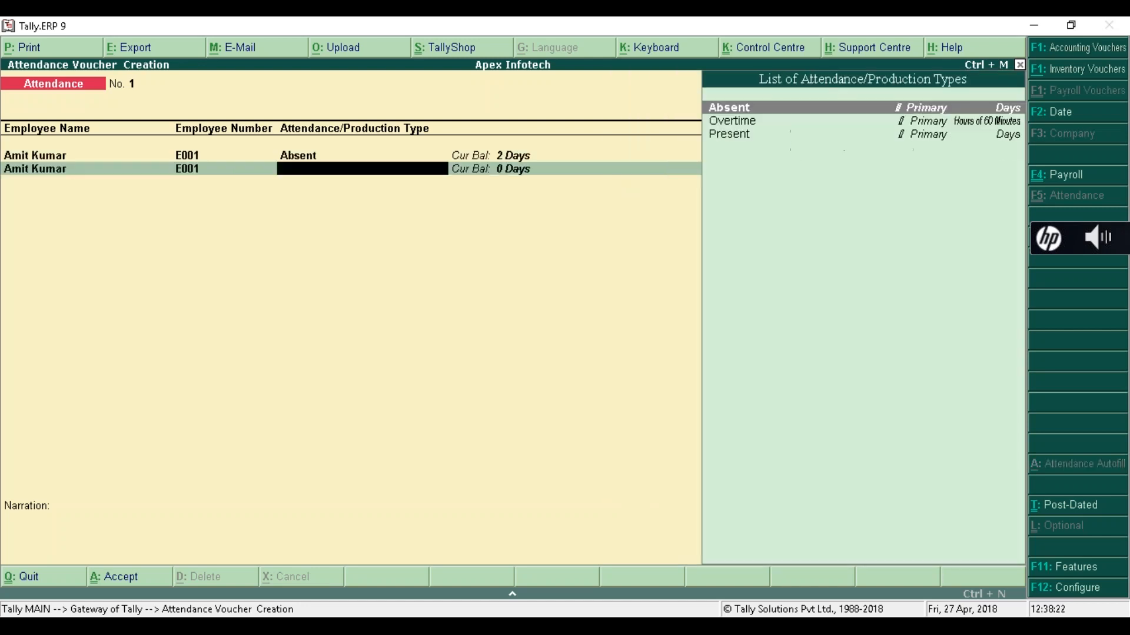
pyautogui.press('Down')
pyautogui.press('Down')
pyautogui.press('Return')
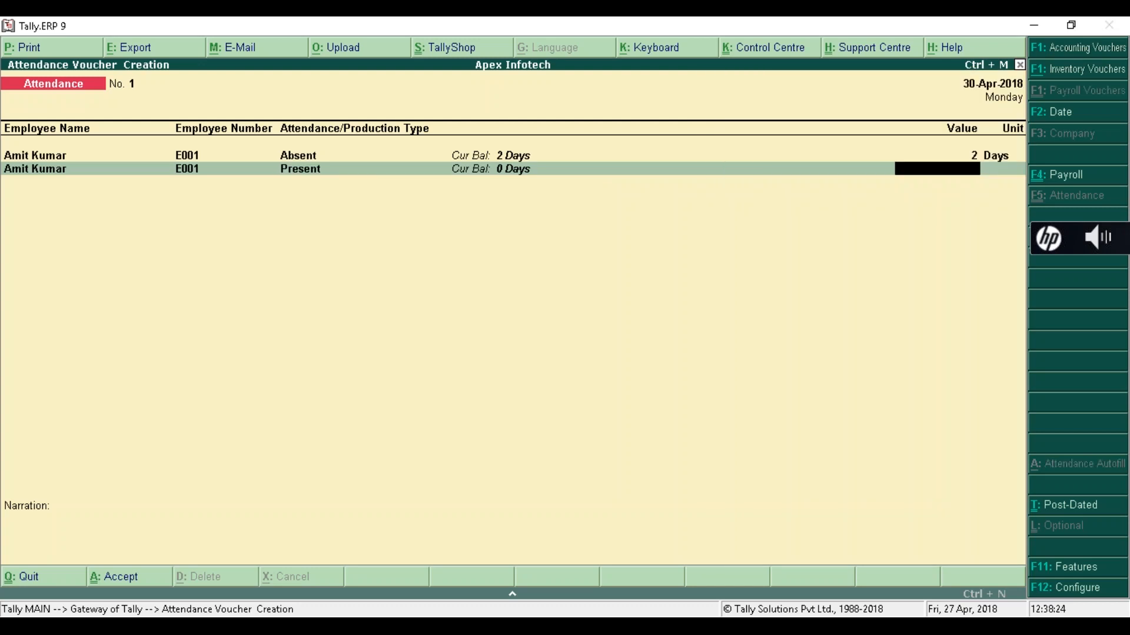
pyautogui.write('28')
pyautogui.press('Return')
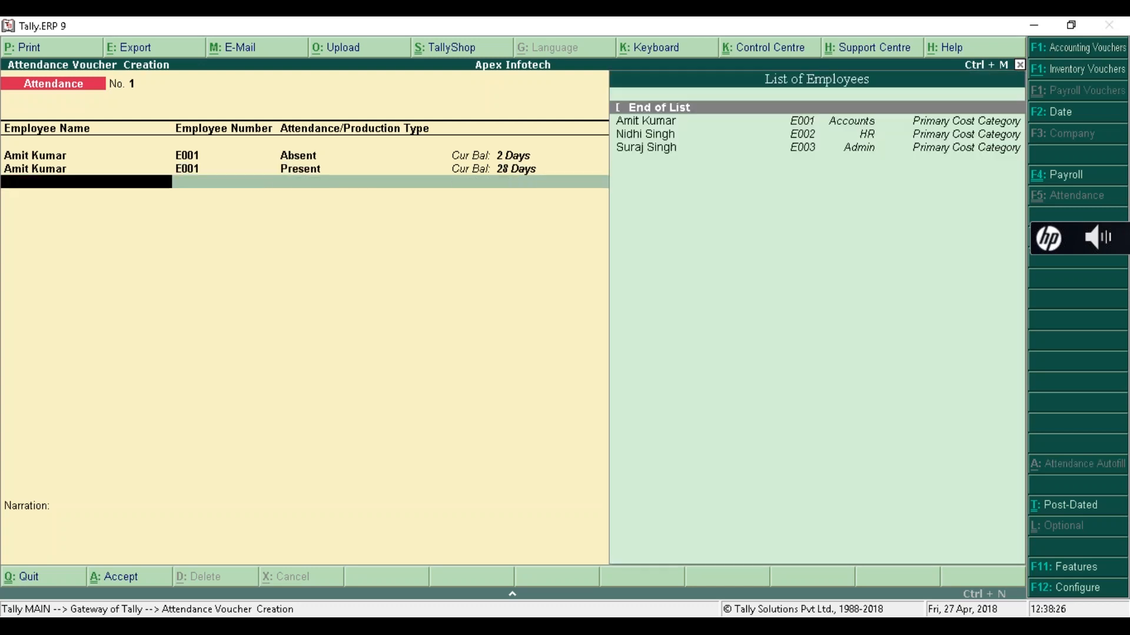
# - Record 4 overtime hours for employee E001
pyautogui.press('Down')
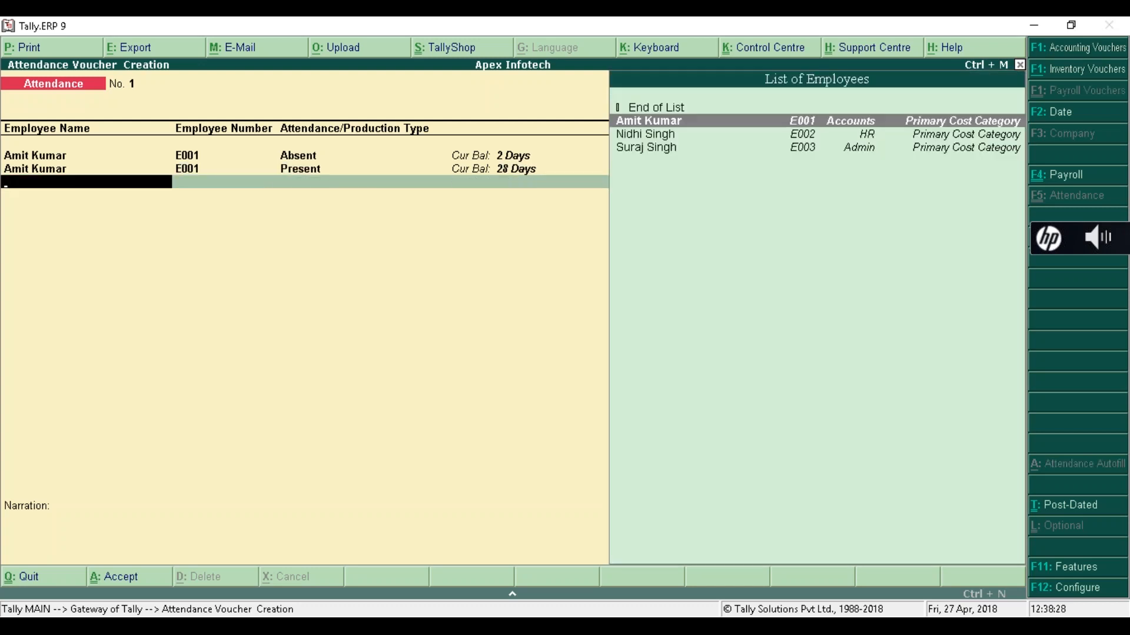
pyautogui.press('Return')
pyautogui.press('Down')
pyautogui.press('Return')
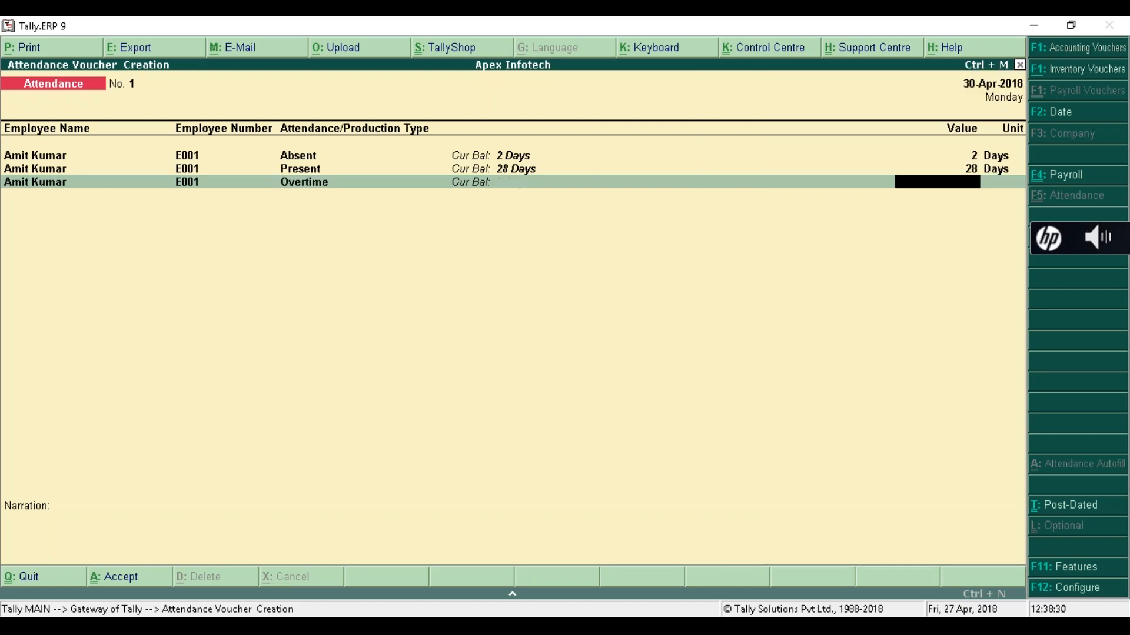
pyautogui.write('4')
pyautogui.press('Return')
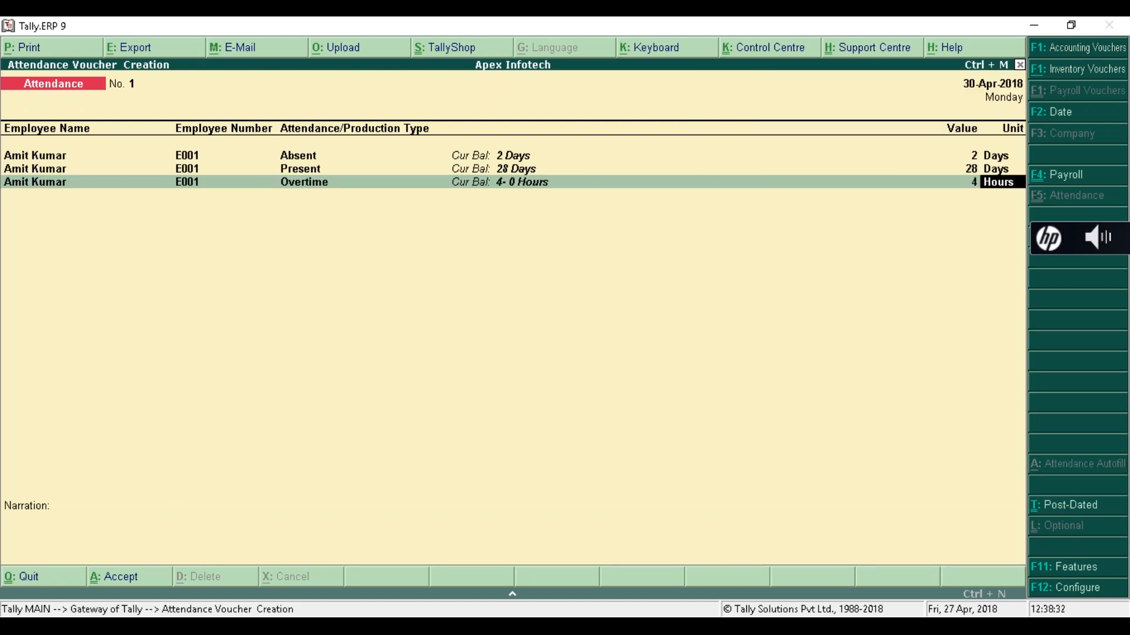
pyautogui.press('Return')
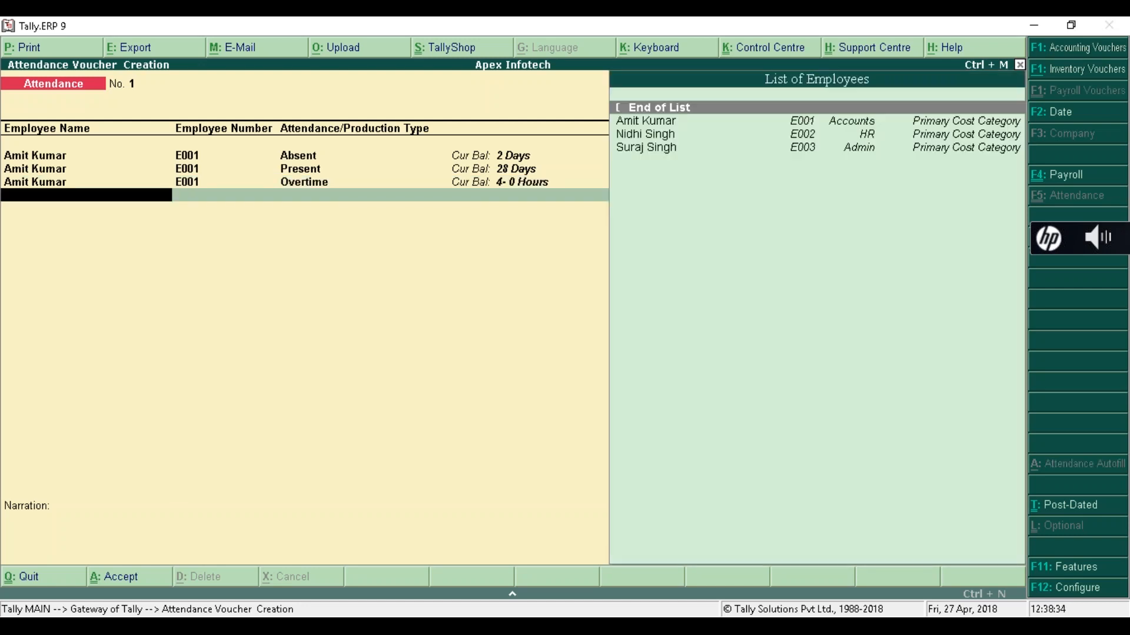
pyautogui.press('Down')
pyautogui.press('Down')
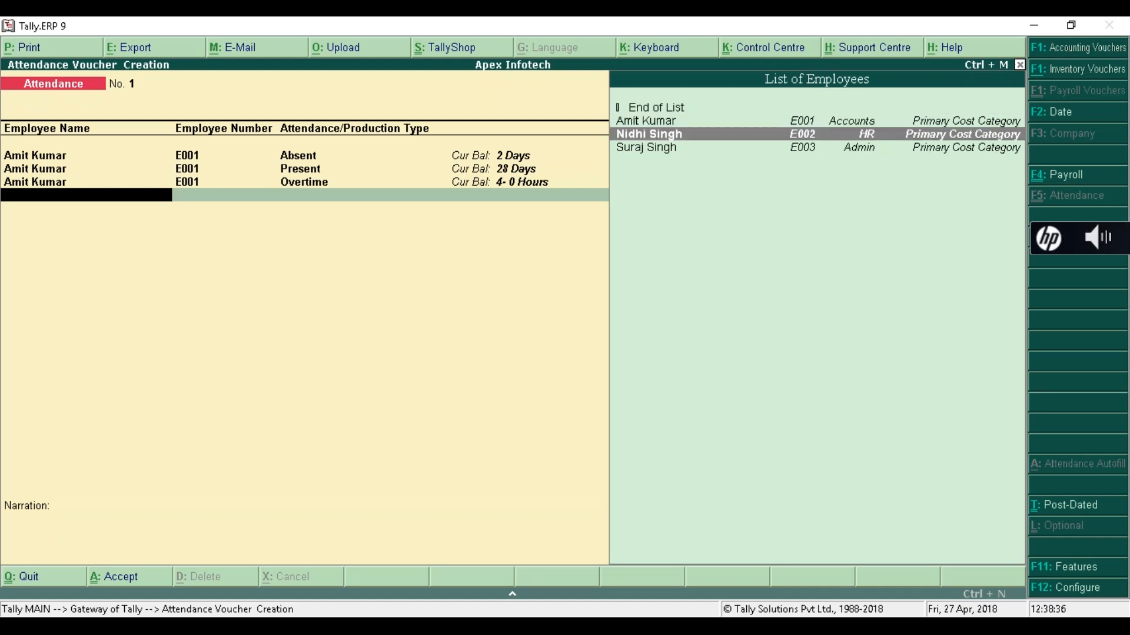
# - Record employee E002 with 3 absent days and 27 present days
pyautogui.press('Return')
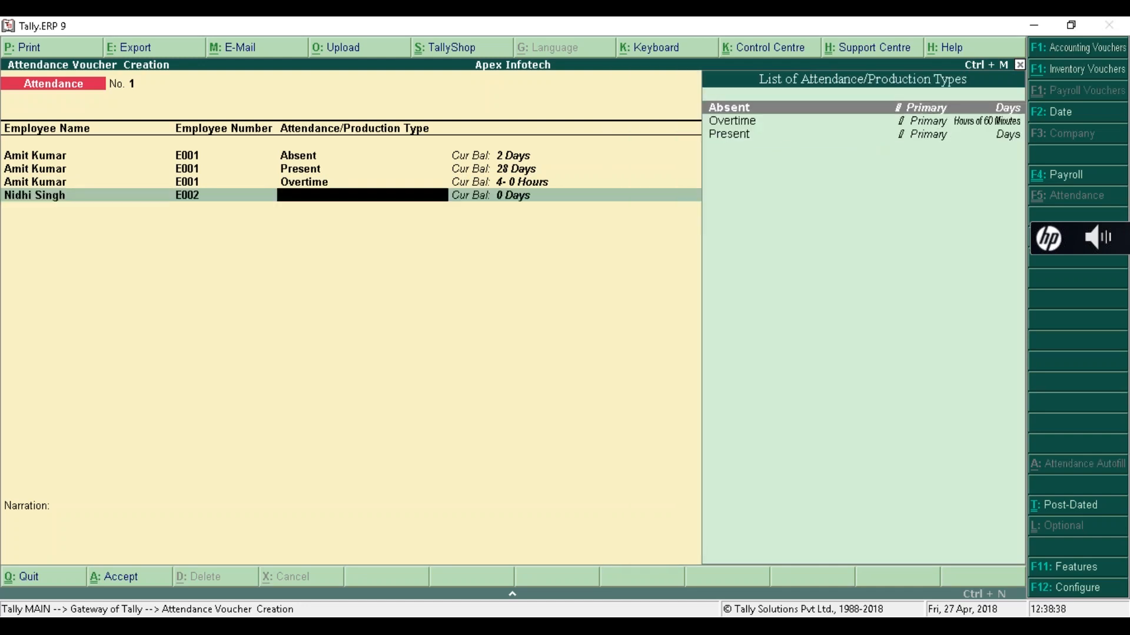
pyautogui.press('Return')
pyautogui.write('3')
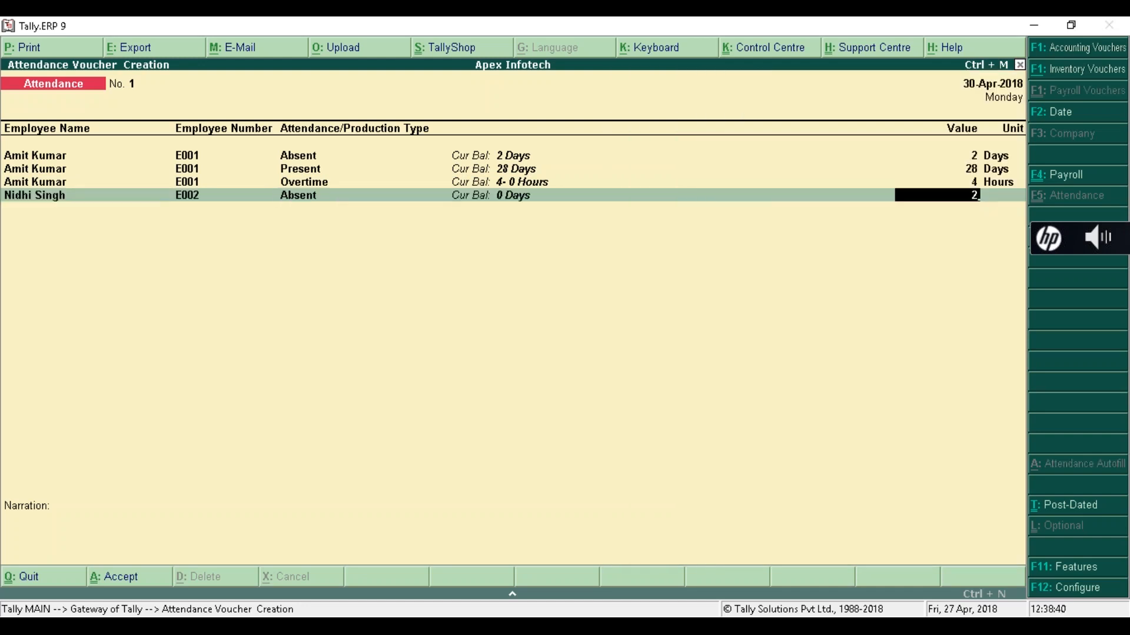
pyautogui.press('Return')
pyautogui.press('Down')
pyautogui.press('Down')
pyautogui.press('Return')
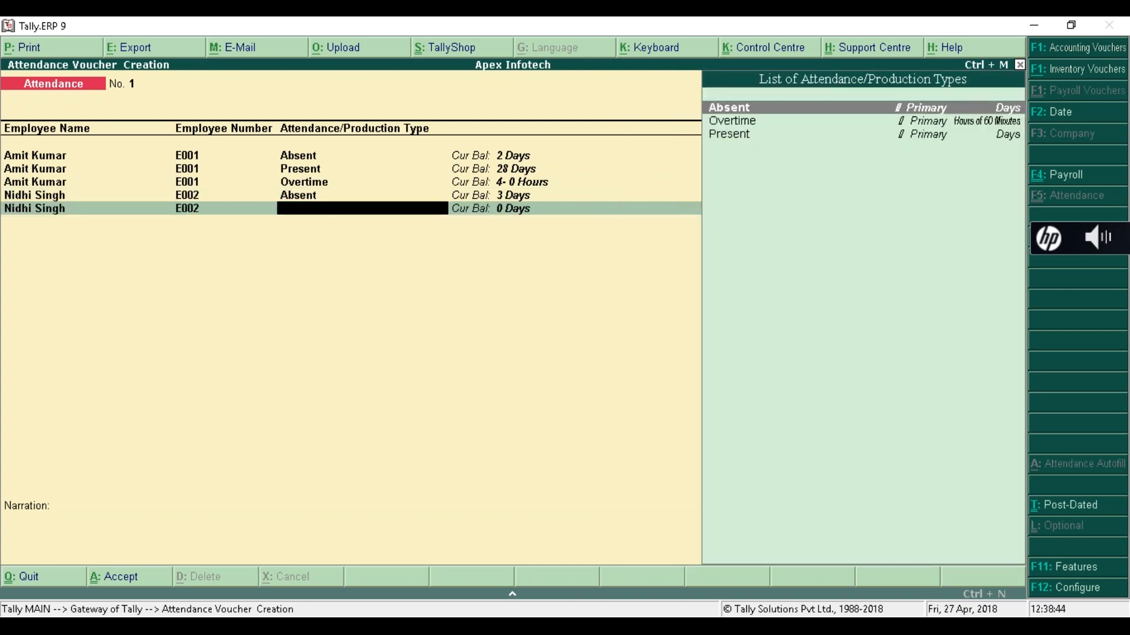
pyautogui.press('Down')
pyautogui.press('Down')
pyautogui.press('Return')
pyautogui.write('27')
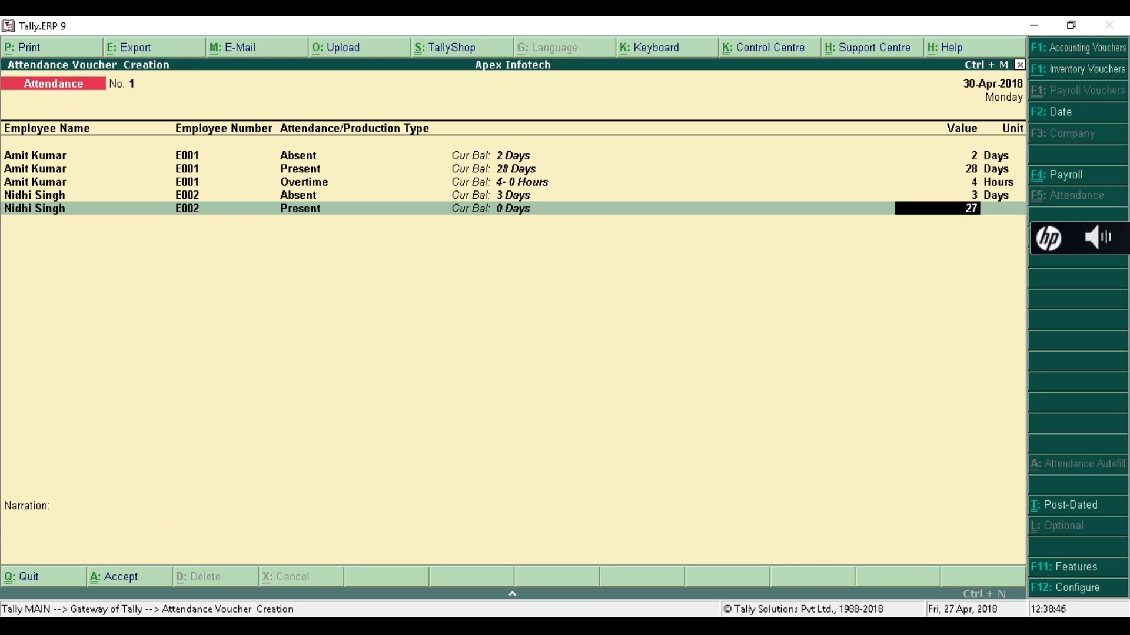
pyautogui.press('Return')
# - Record 5 overtime hours for employee E002
pyautogui.press('Down')
pyautogui.press('Down')
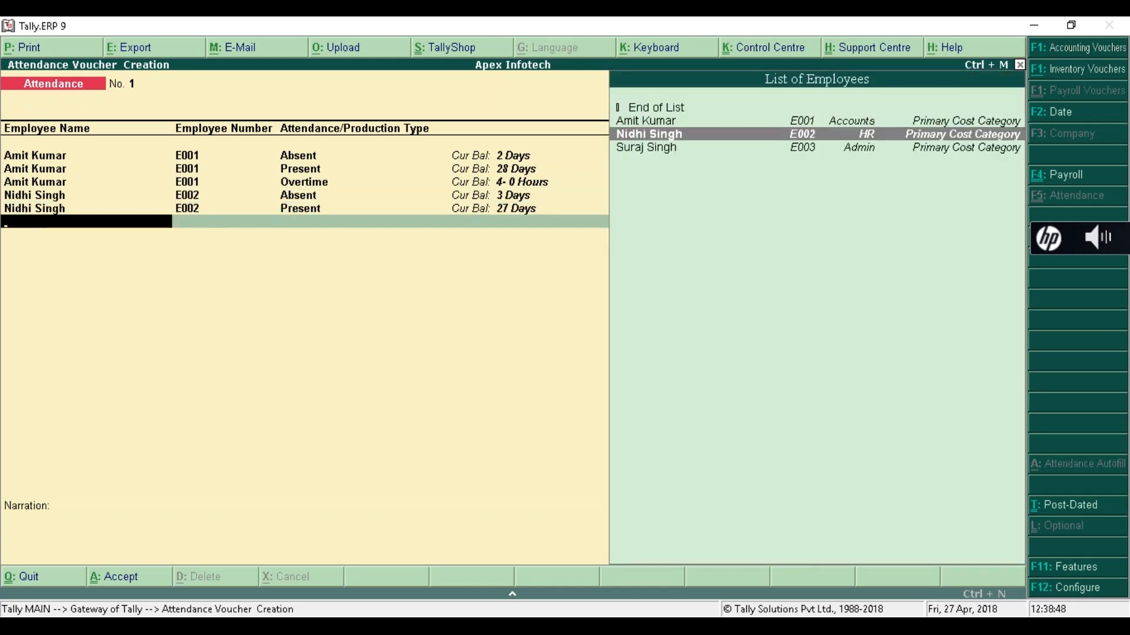
pyautogui.press('Return')
pyautogui.press('Down')
pyautogui.press('Down')
pyautogui.press('Up')
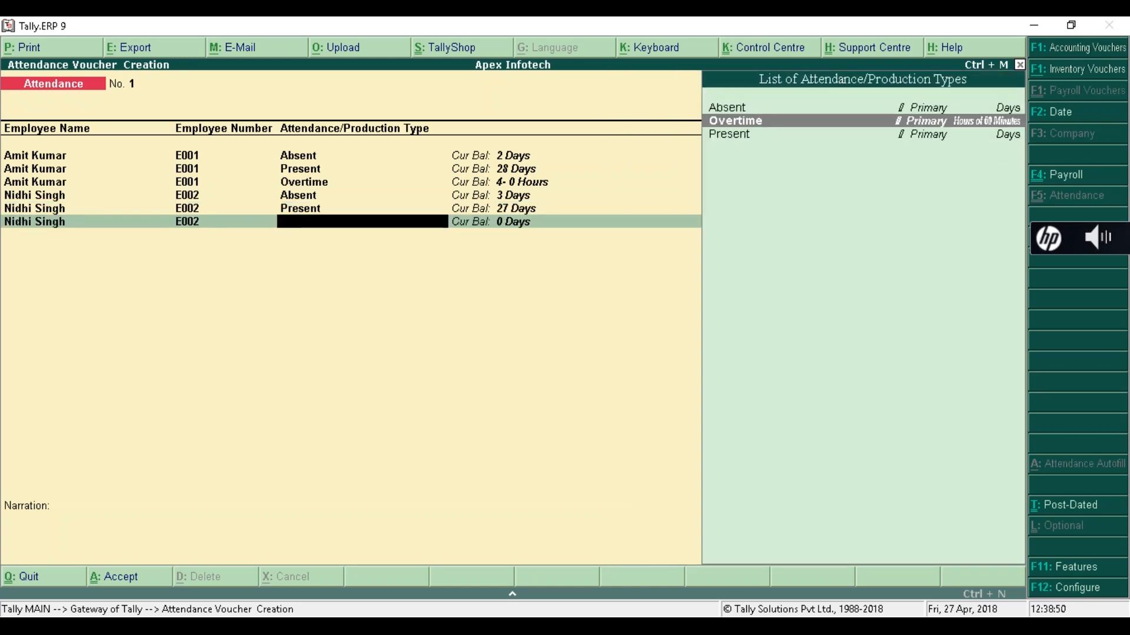
pyautogui.press('Return')
pyautogui.write('5')
pyautogui.press('Return')
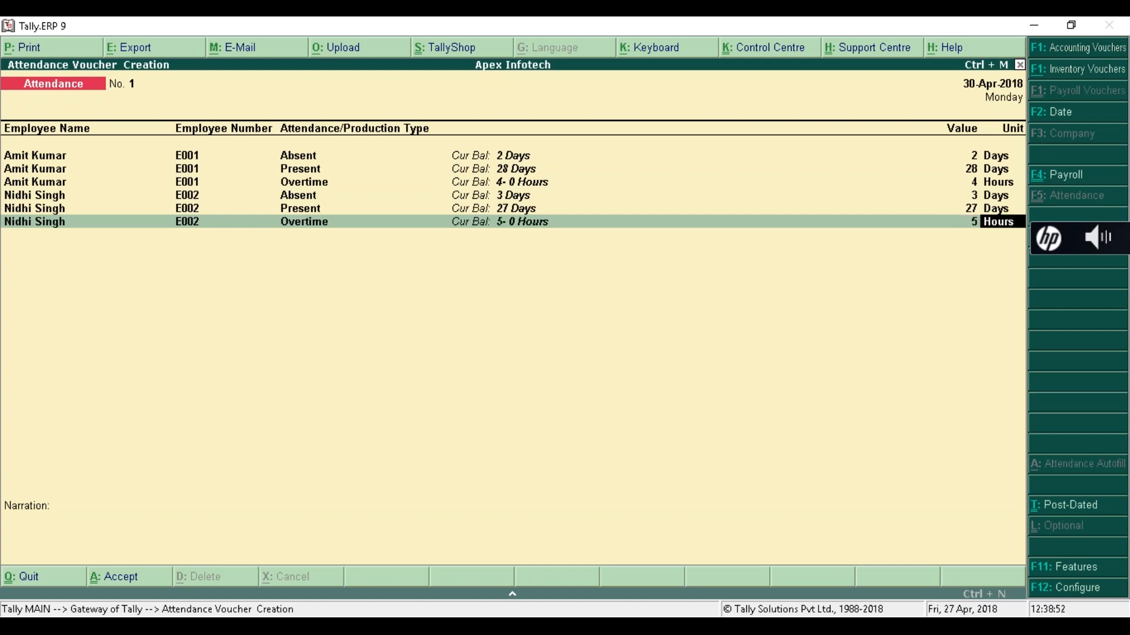
# - Record employee E003 with 30 present days and 4 overtime hours
pyautogui.press('Down')
pyautogui.press('Down')
pyautogui.press('Down')
pyautogui.press('Return')
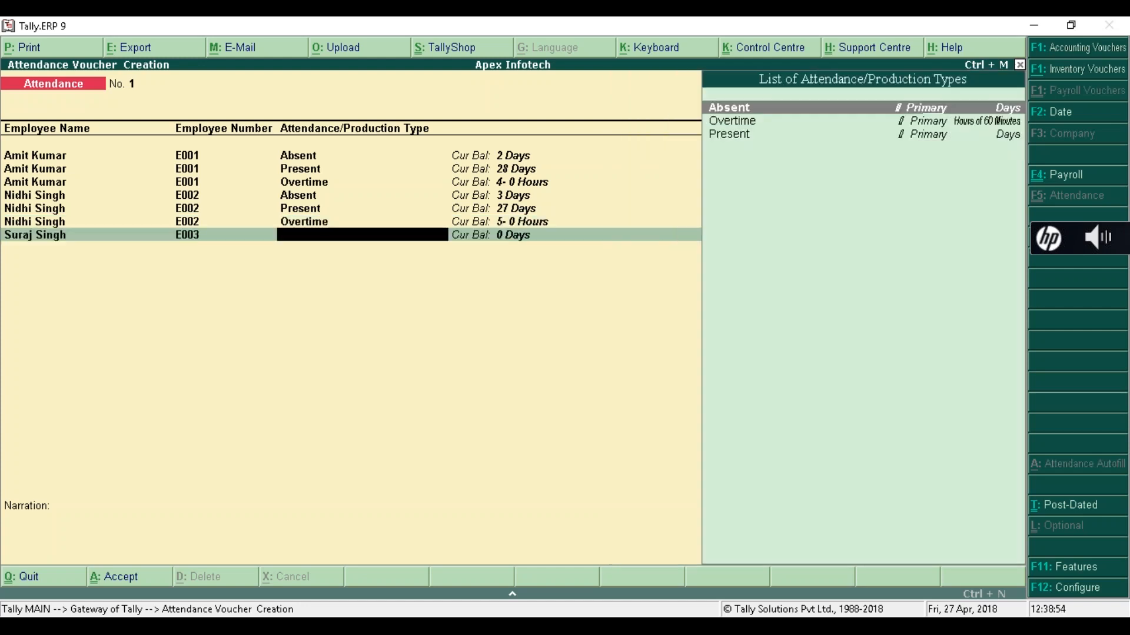
pyautogui.press('Down')
pyautogui.press('Down')
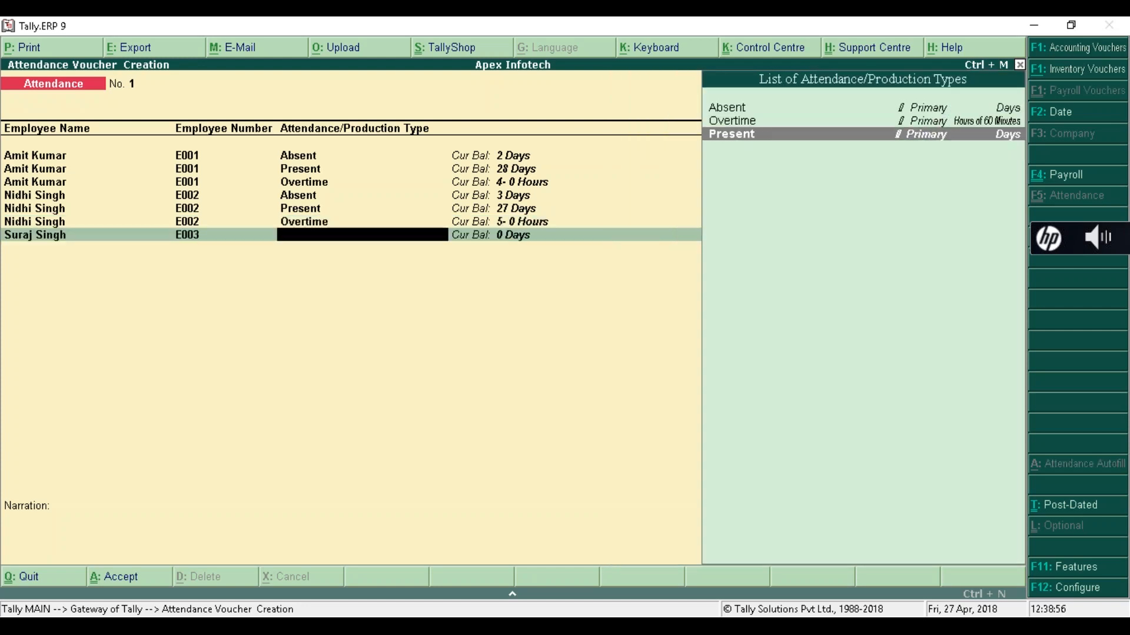
pyautogui.press('Return')
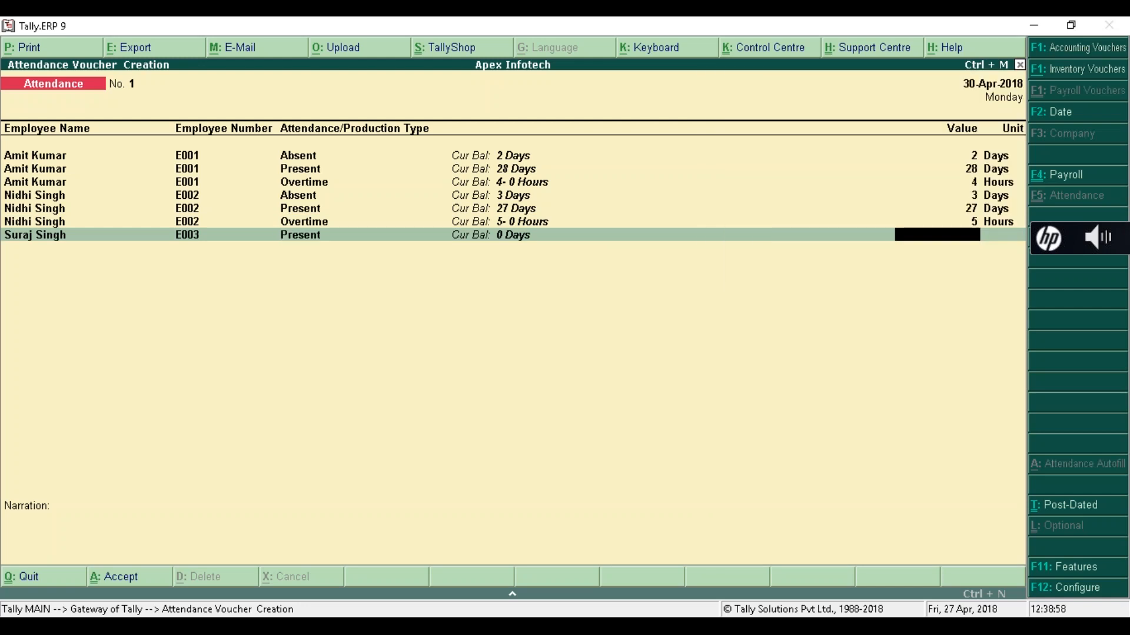
pyautogui.write('30')
pyautogui.press('Return')
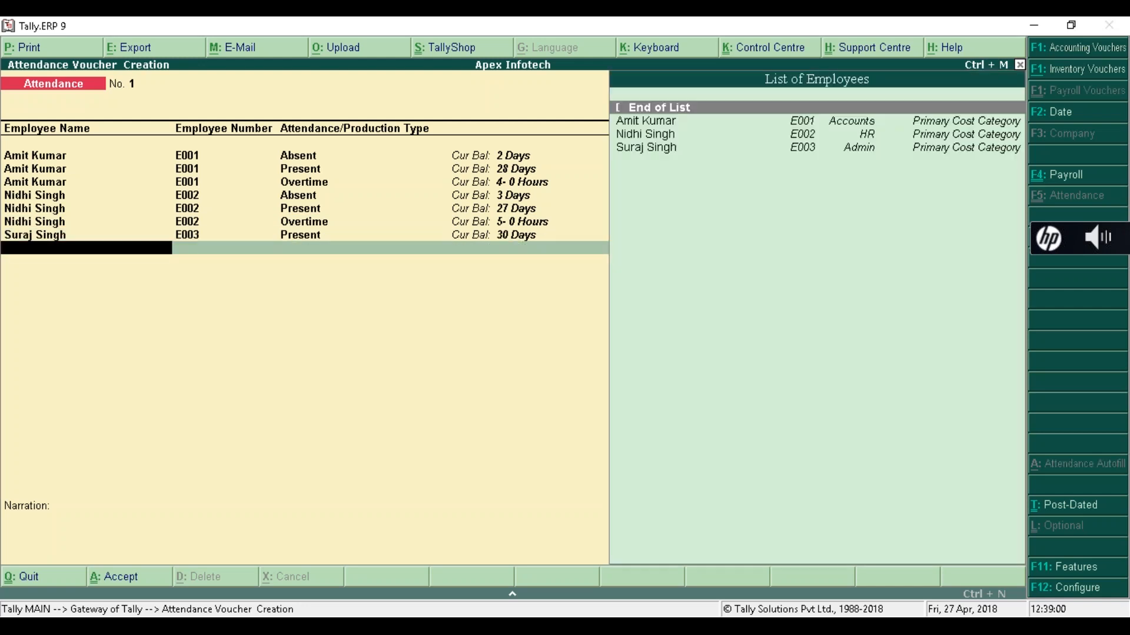
pyautogui.press('Down')
pyautogui.press('Down')
pyautogui.press('Down')
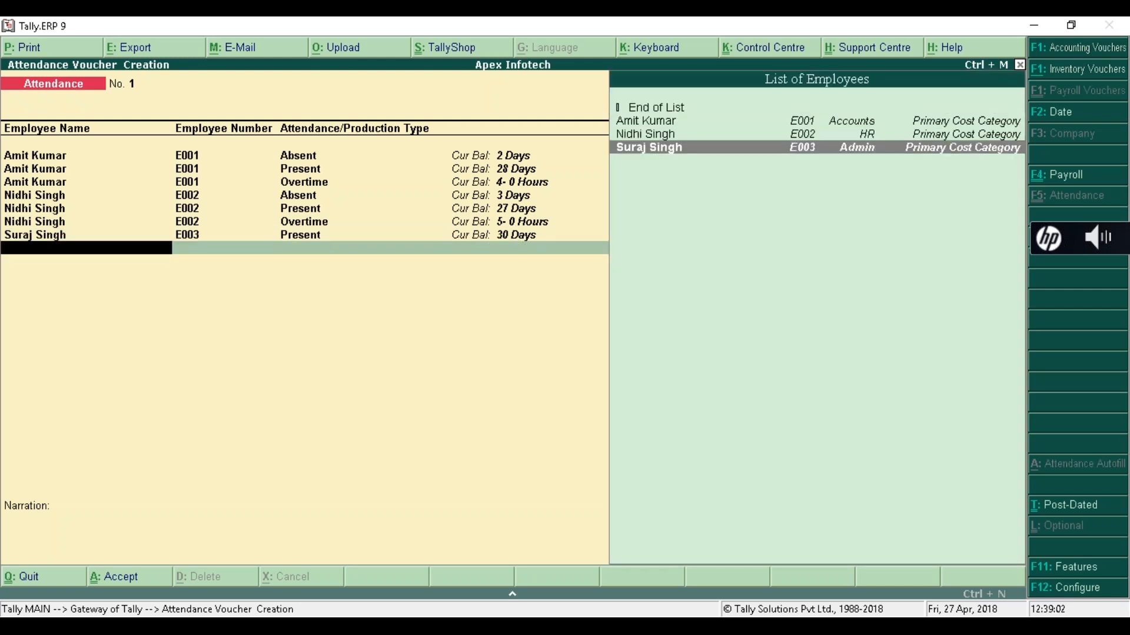
pyautogui.press('Return')
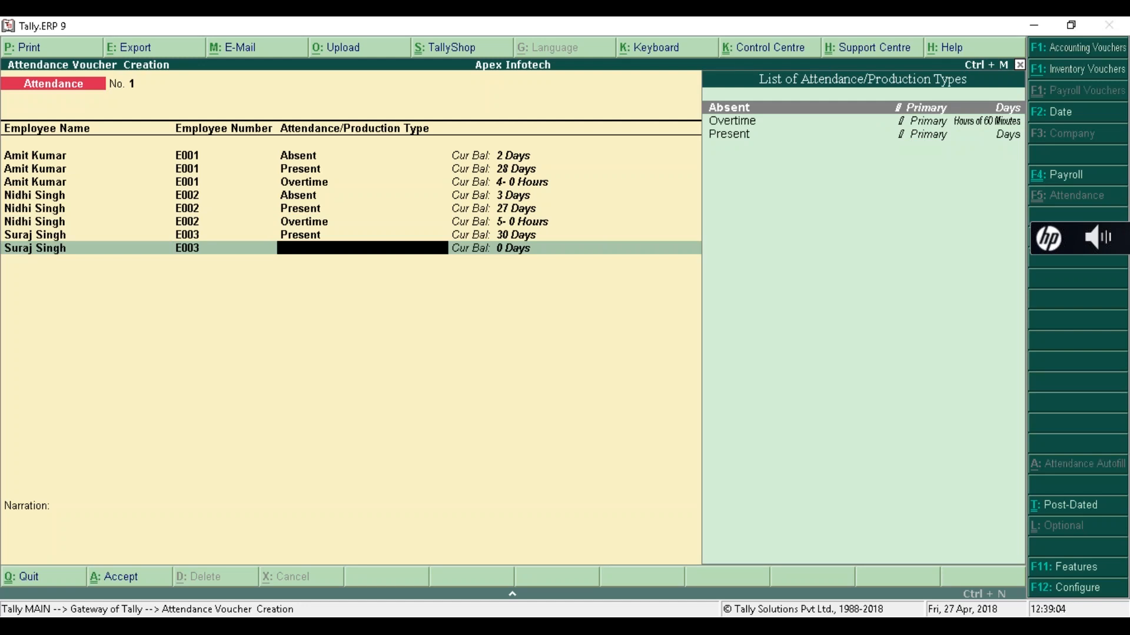
pyautogui.press('Down')
pyautogui.press('Return')
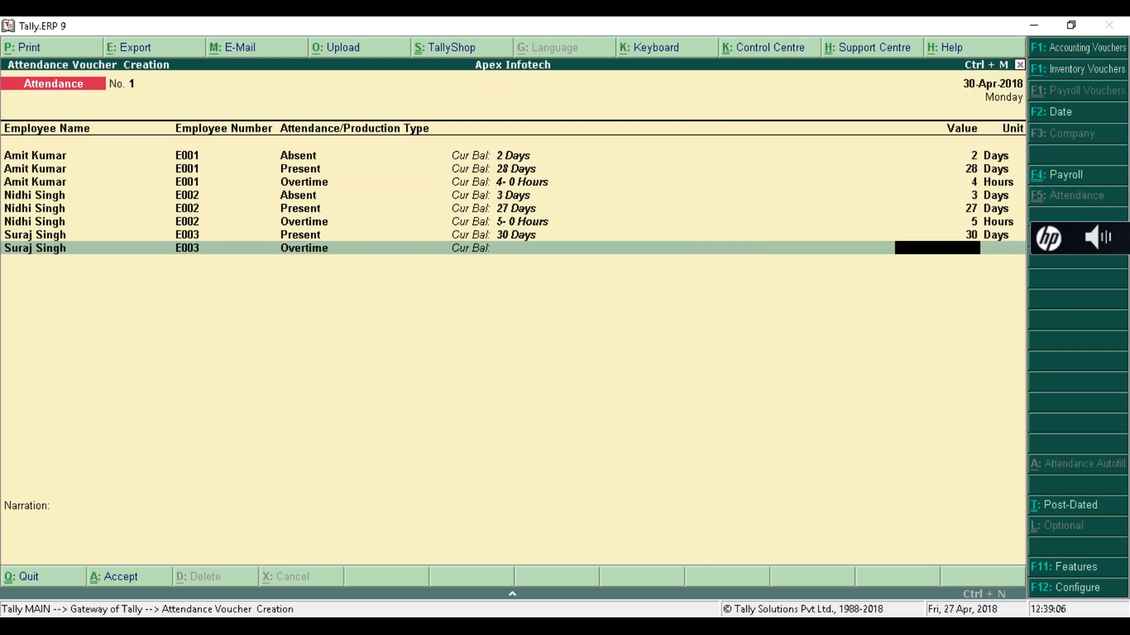
pyautogui.write('4')
pyautogui.press('Return')
pyautogui.press('Return')
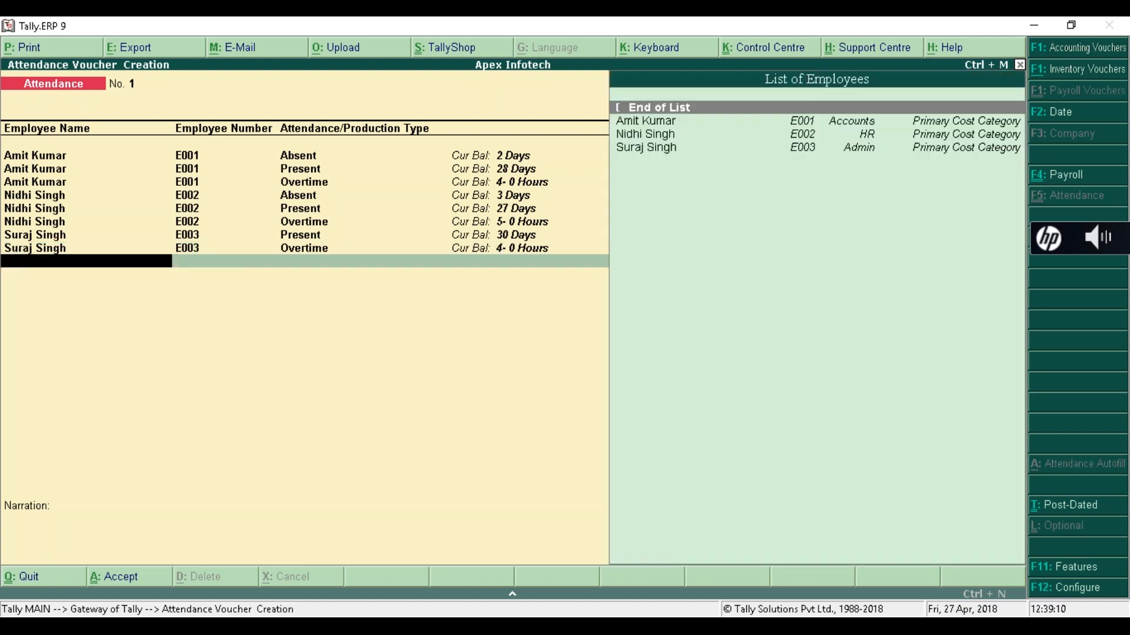
pyautogui.press('Return')
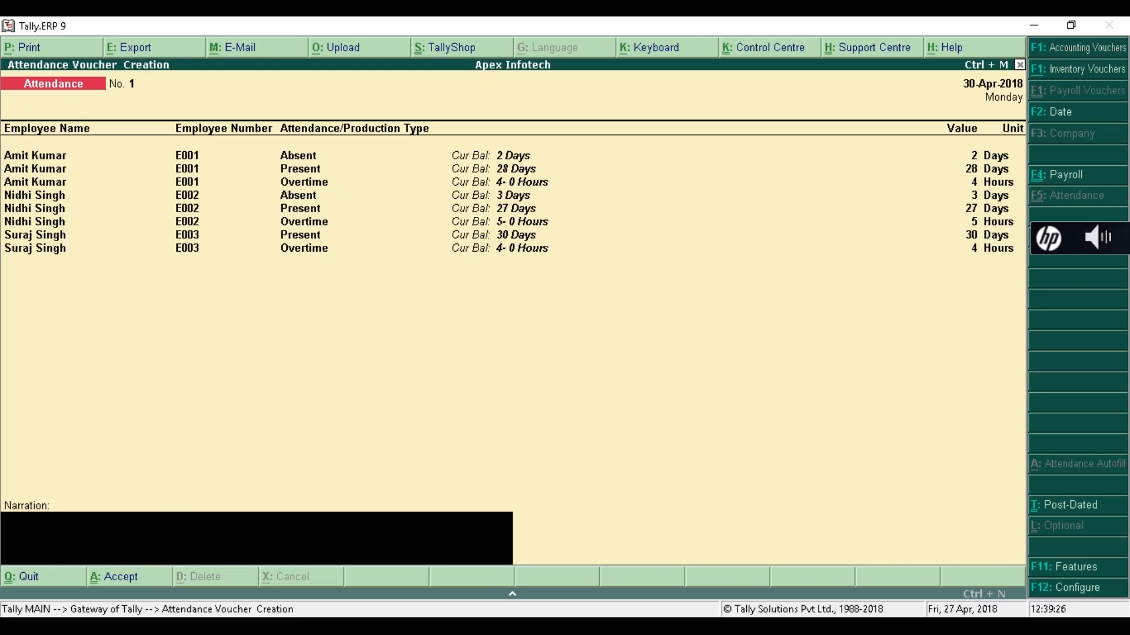
# - Skip the narration and save attendance voucher No. 1
pyautogui.press('Return')
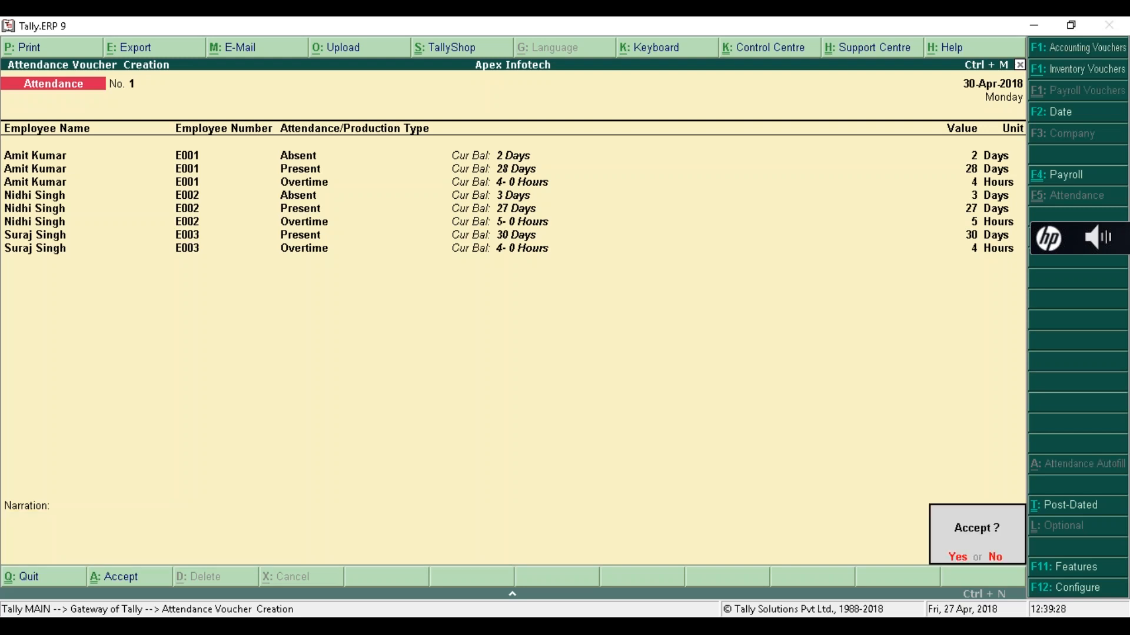
pyautogui.press('Return')
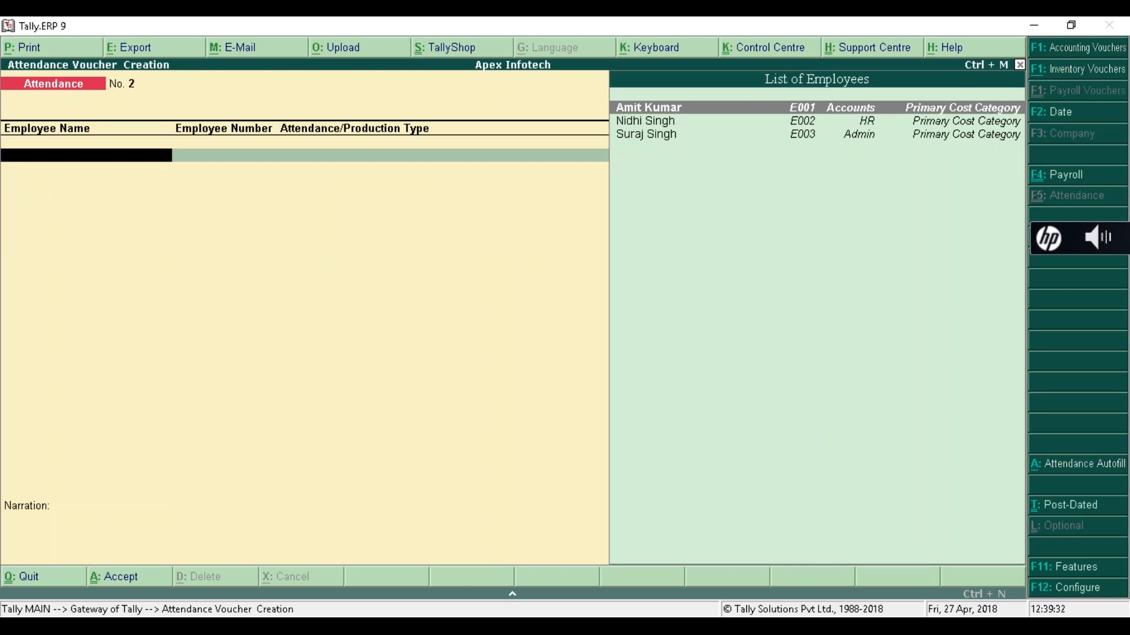
pyautogui.hotkey('ctrl', 'F4')
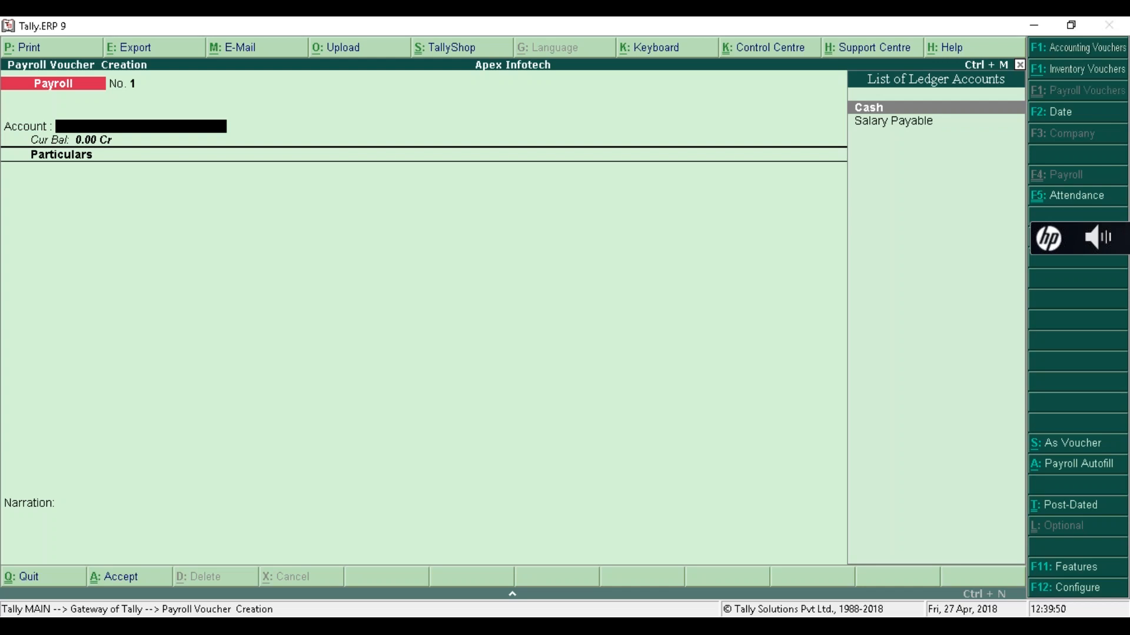
# - Open Payroll Autofill on the new payroll voucher with Alt+A
pyautogui.hotkey('alt', 'a')
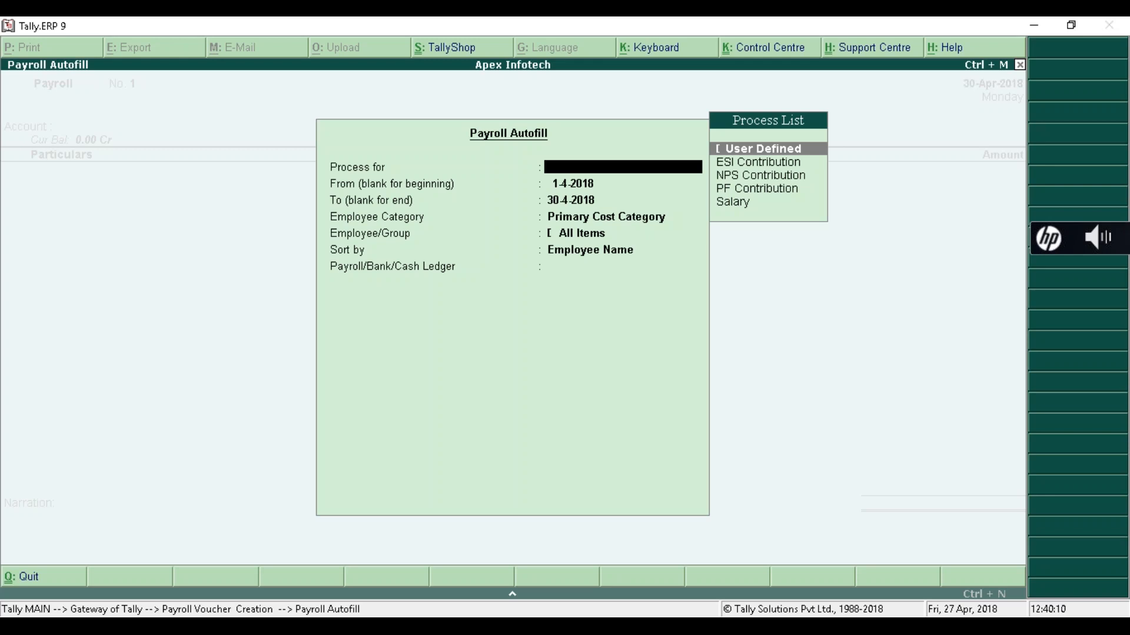
# - Choose User Defined for 1-4-2018 to 30-4-2018, Primary Cost Category, all employees, sorted by Employee Name
pyautogui.press('Down')
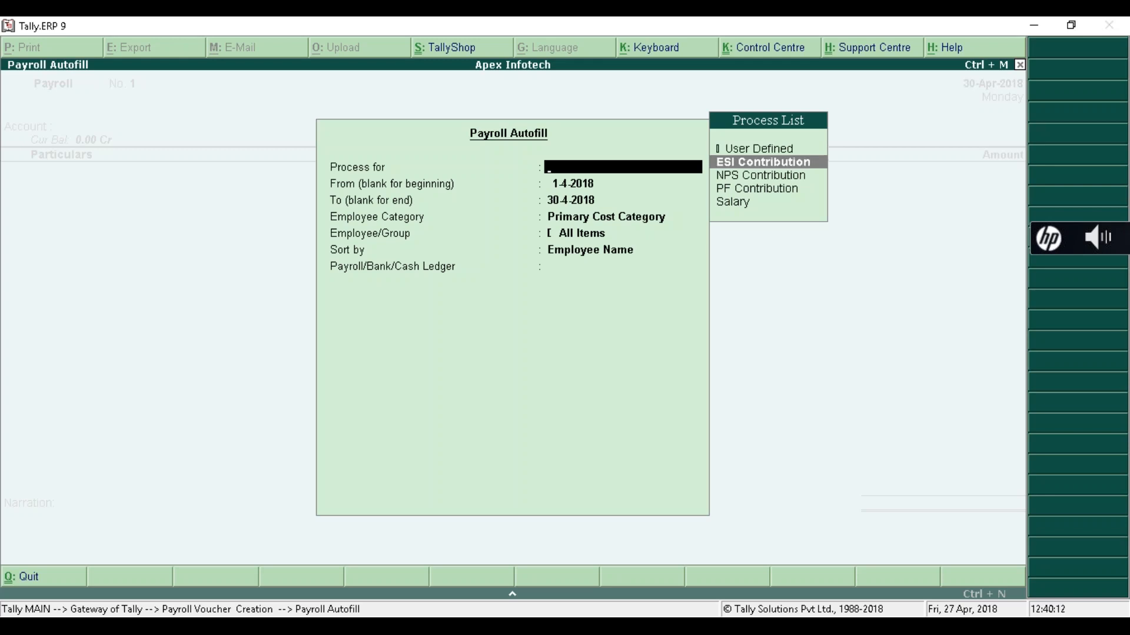
pyautogui.press('Down')
pyautogui.press('Down')
pyautogui.press('Down')
pyautogui.press('Up')
pyautogui.press('Up')
pyautogui.press('Up')
pyautogui.press('Up')
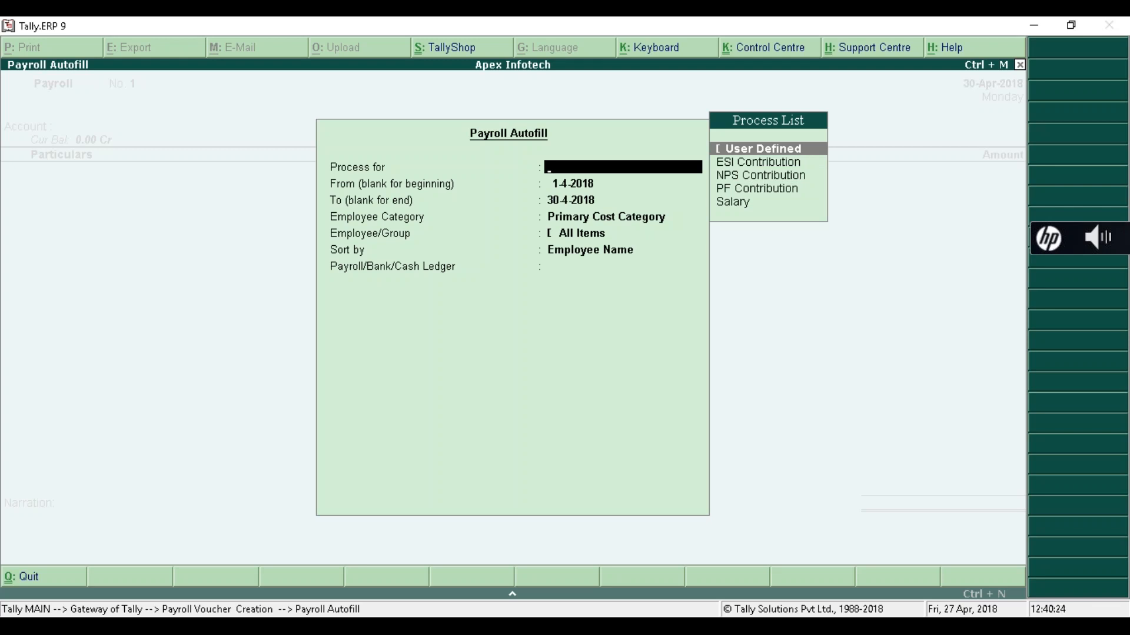
pyautogui.press('Return')
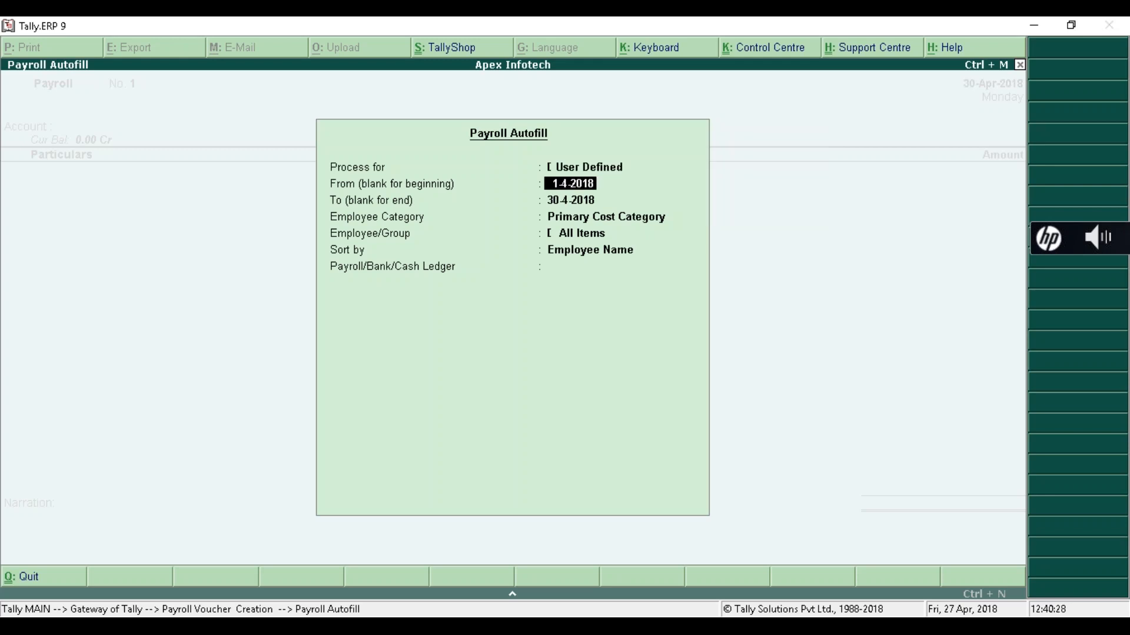
pyautogui.press('Return')
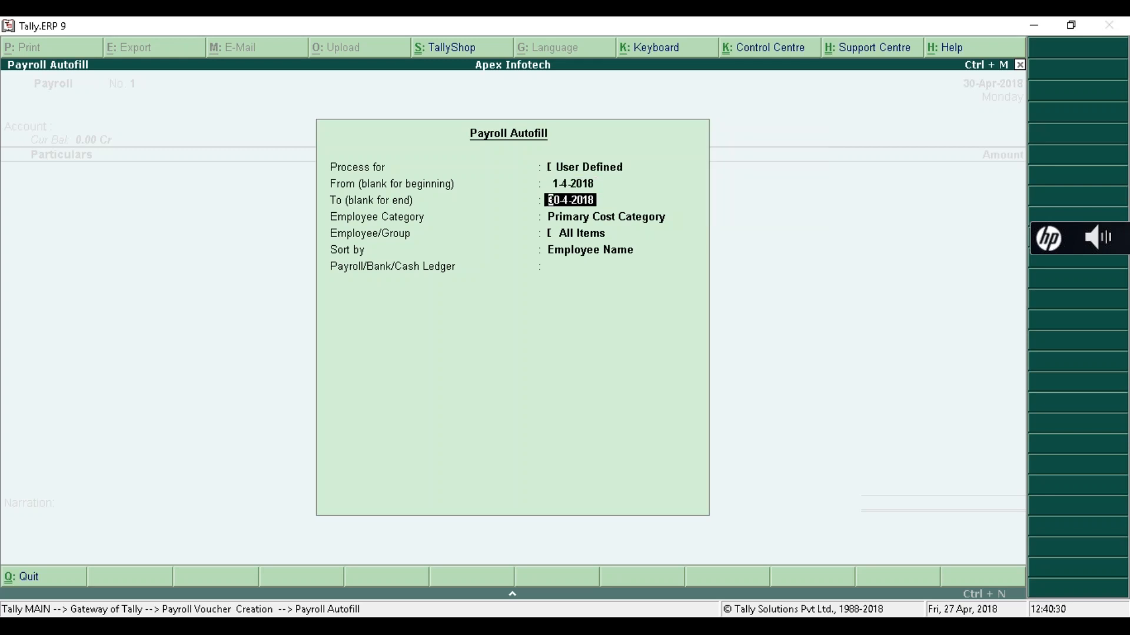
pyautogui.press('Return')
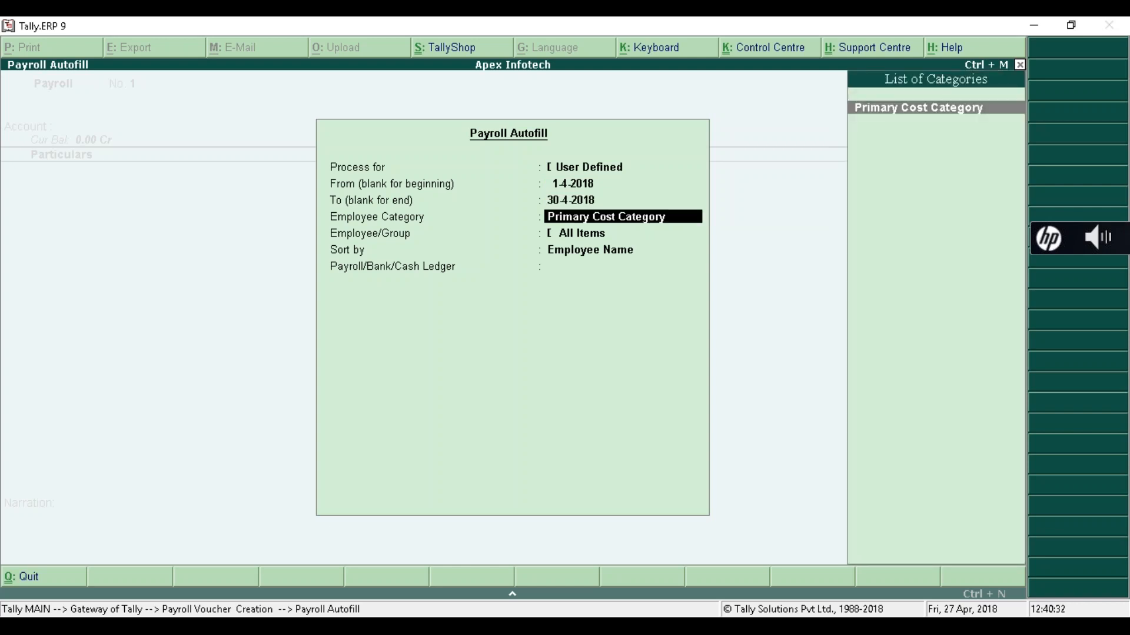
pyautogui.press('Return')
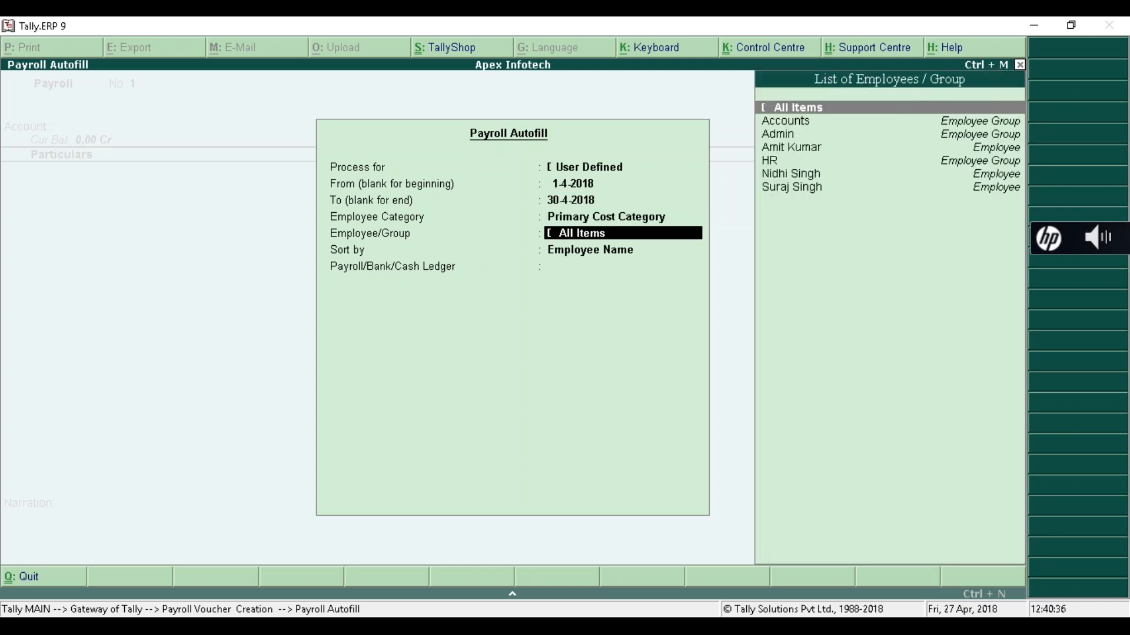
pyautogui.press('Return')
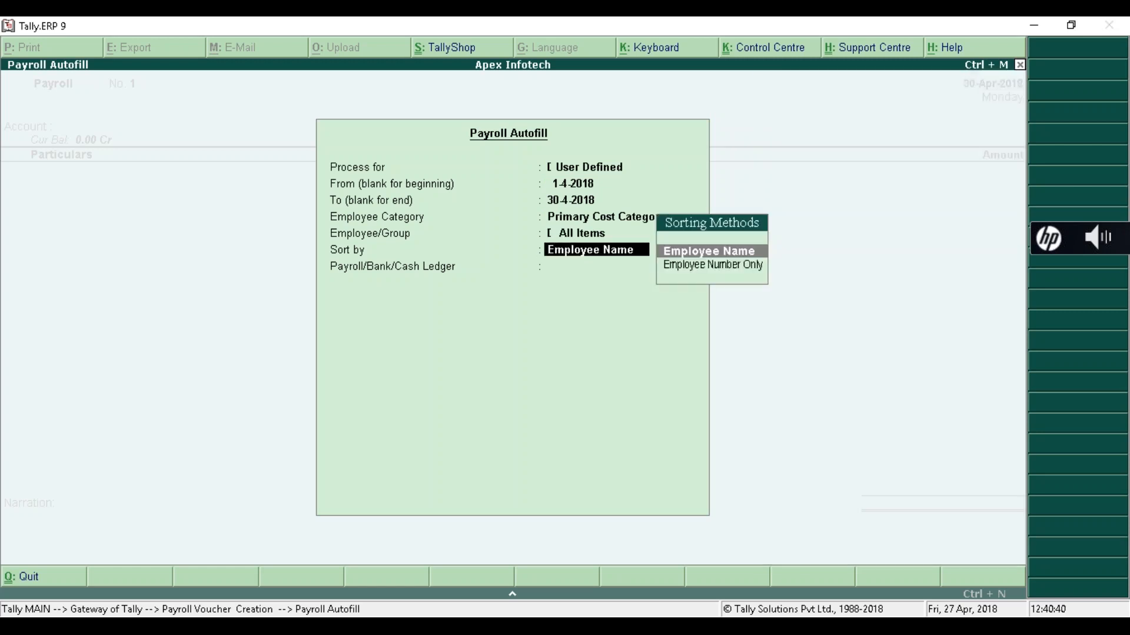
pyautogui.press('Return')
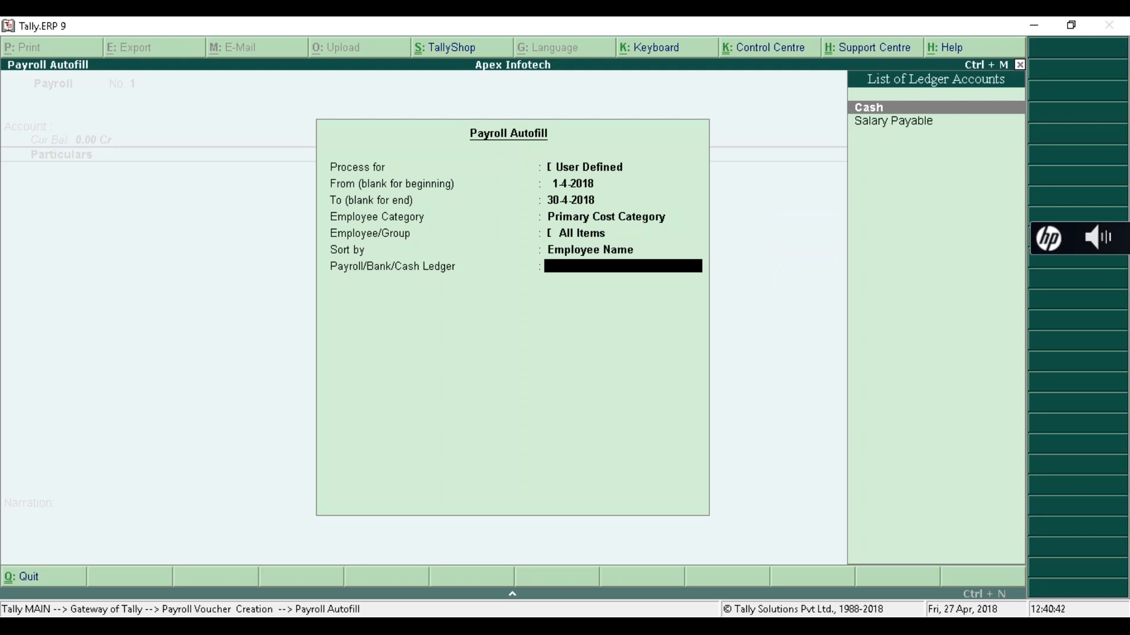
pyautogui.press('Down')
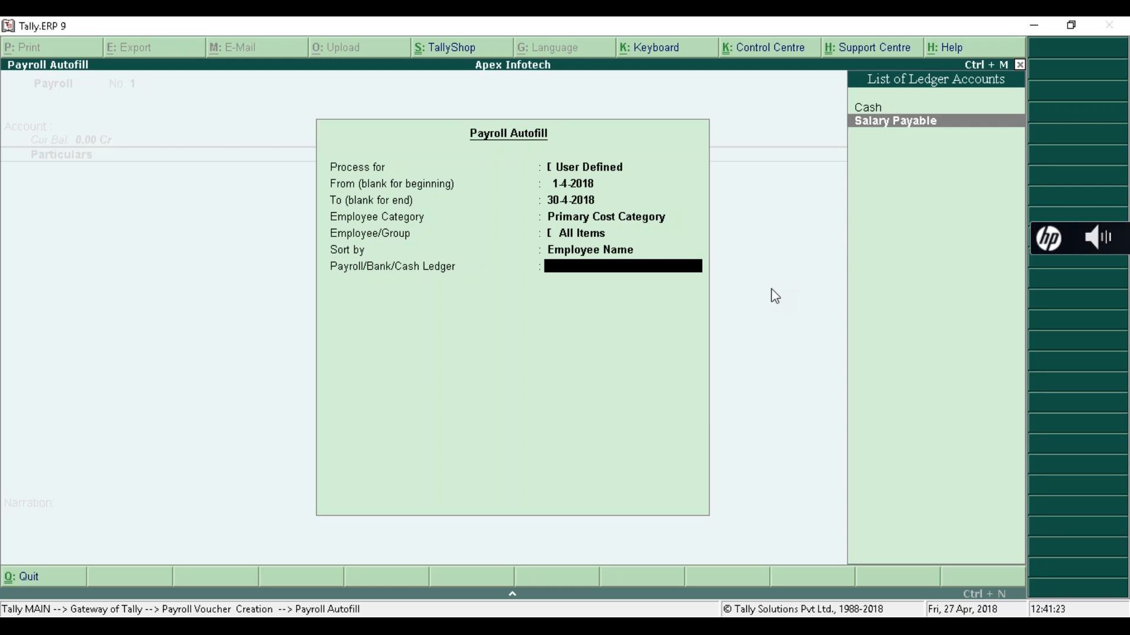
# - Fill the voucher from Salary Payable with incentives of 5,000 and 6,000, totalling 11,000, and save it
pyautogui.press('Return')
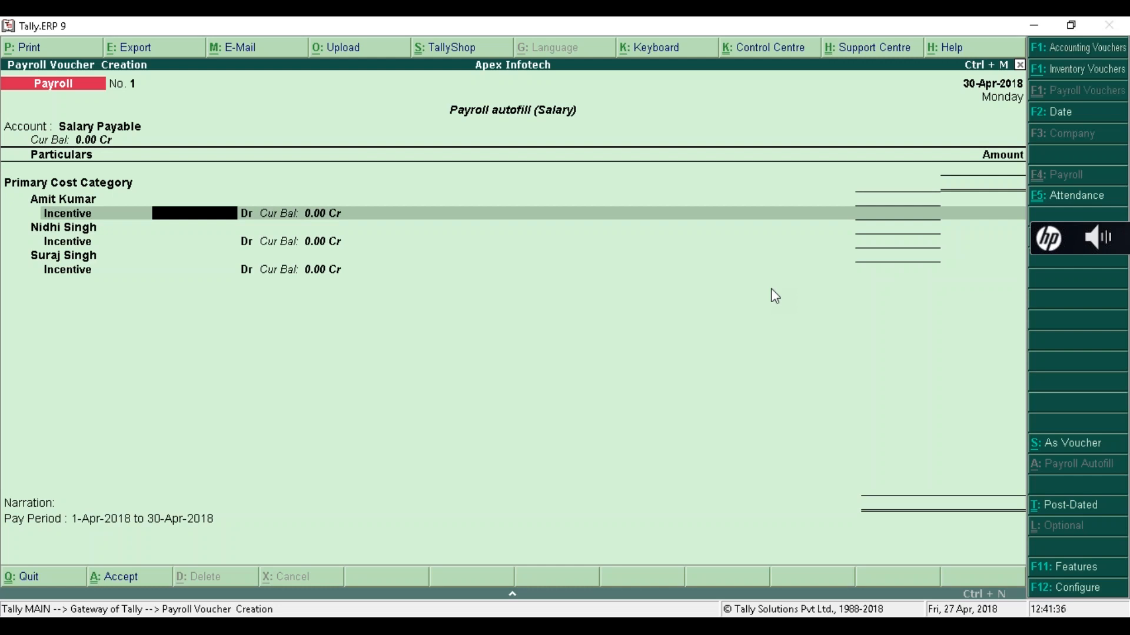
pyautogui.write('5')
pyautogui.write('000')
pyautogui.press('Return')
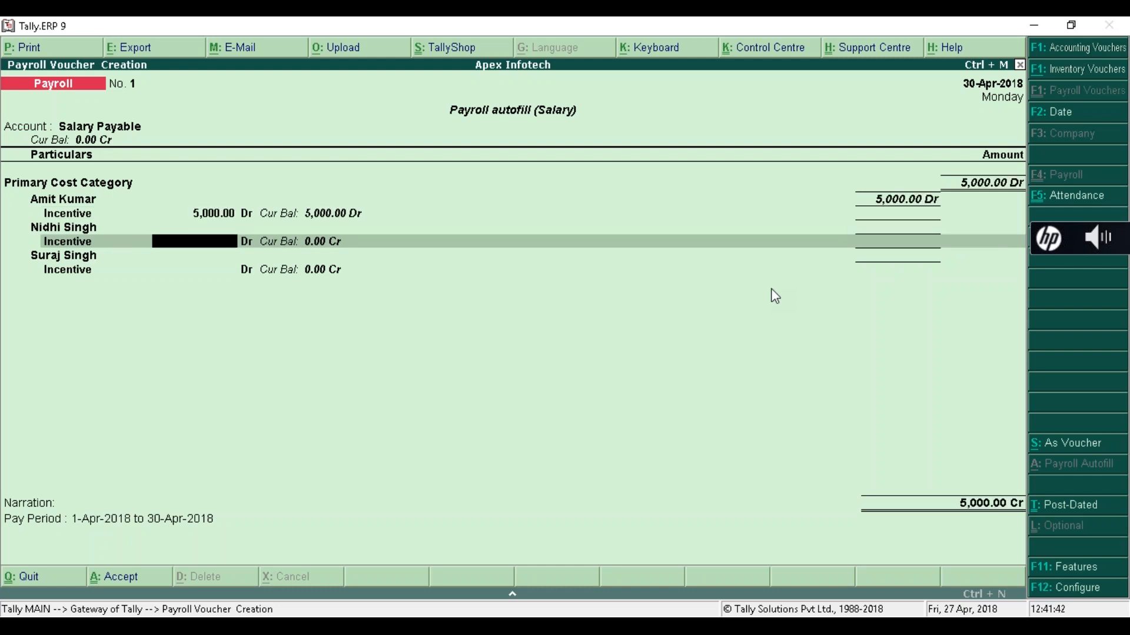
pyautogui.press('Return')
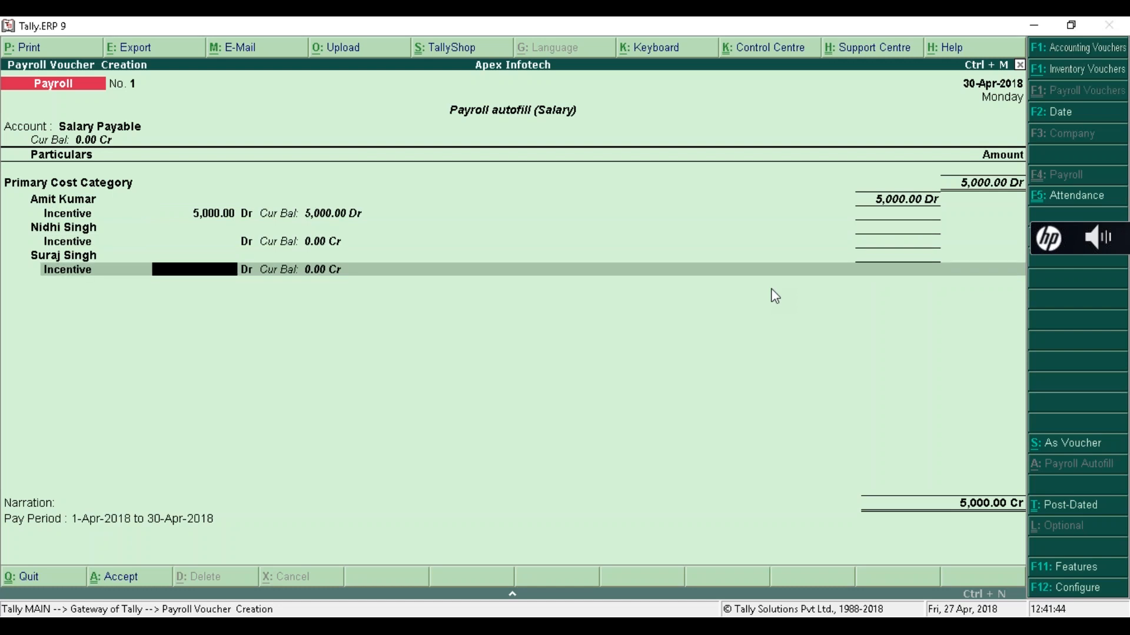
pyautogui.write('6000')
pyautogui.press('Return')
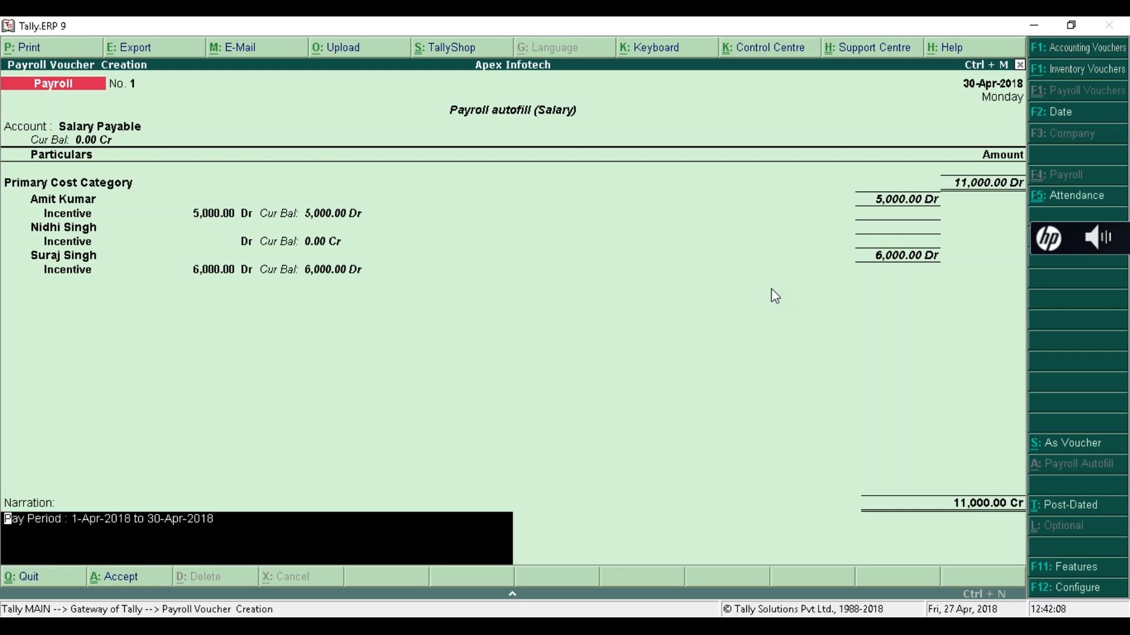
pyautogui.press('Return')
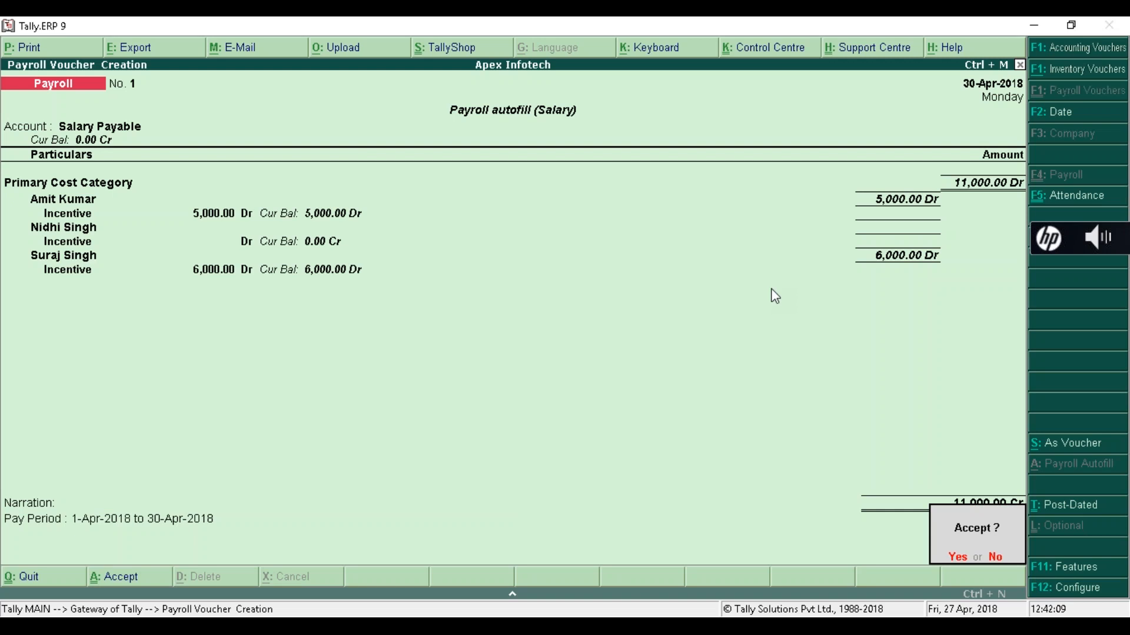
pyautogui.press('Return')
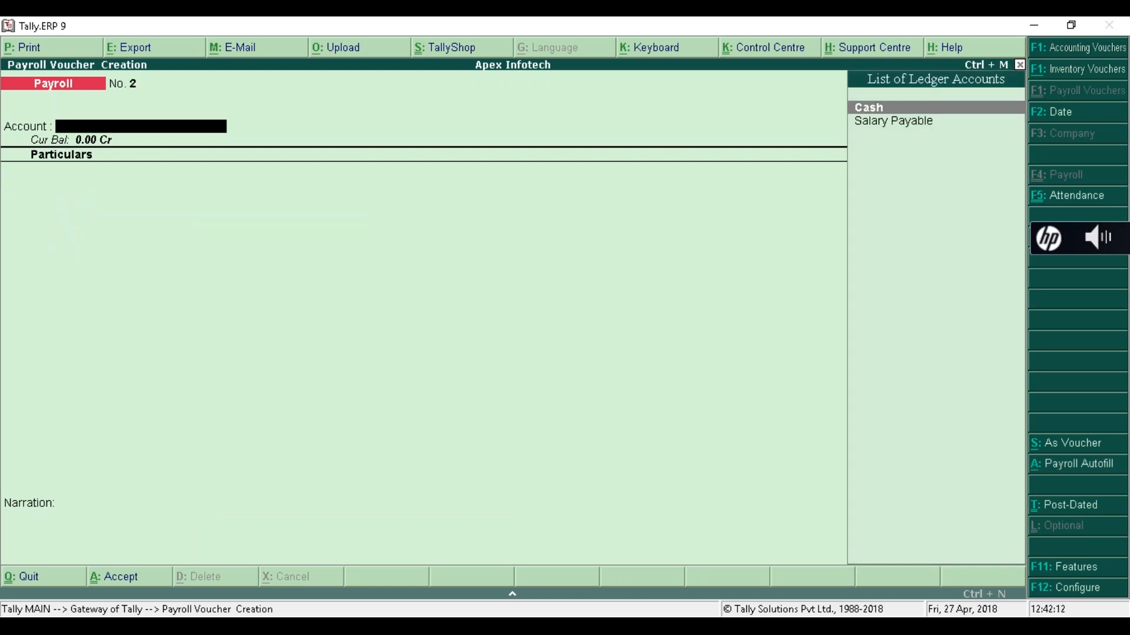
# - Quit the payroll voucher, review the Attendance voucher from the Day Book, and return to Gateway
pyautogui.press('Escape')
pyautogui.press('Return')
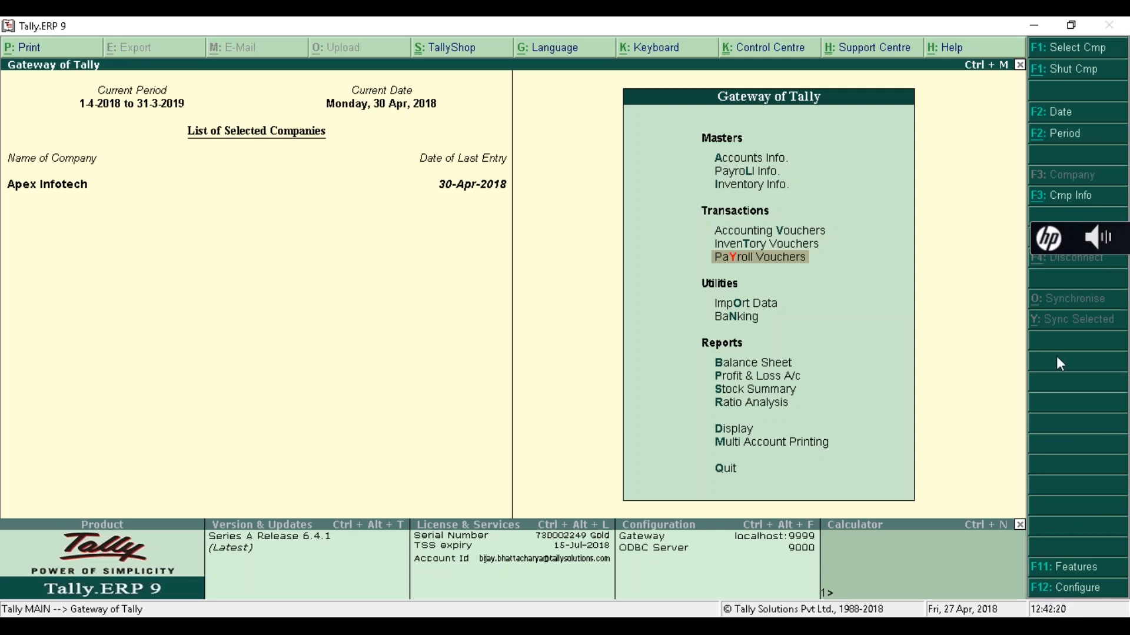
pyautogui.press('d')
pyautogui.press('a')
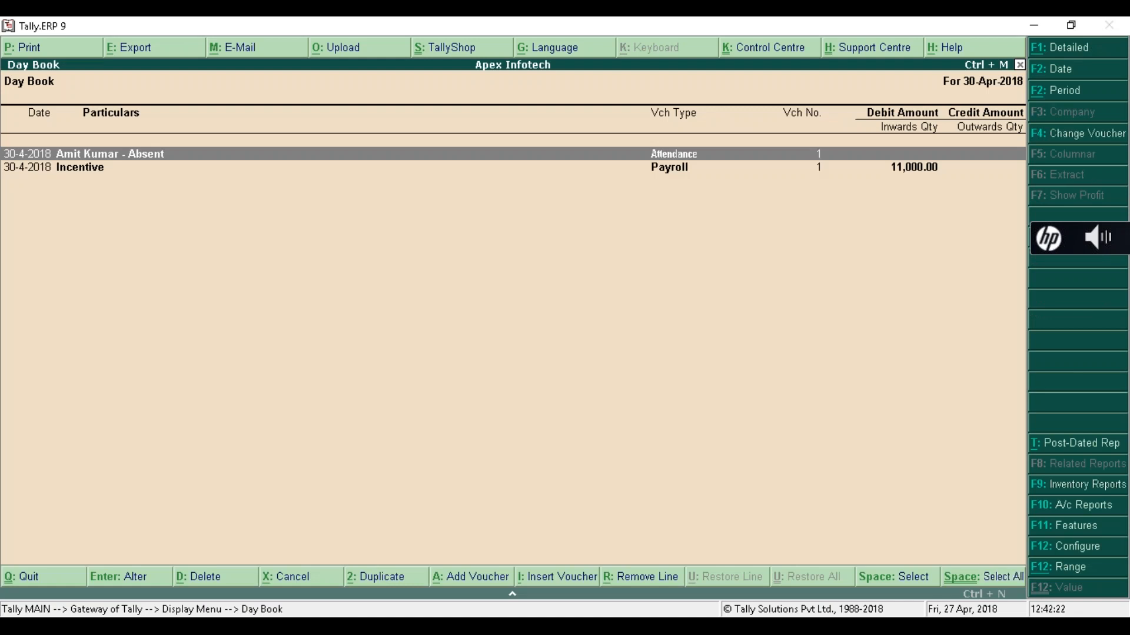
pyautogui.press('Return')
pyautogui.press('Return')
pyautogui.press('Return')
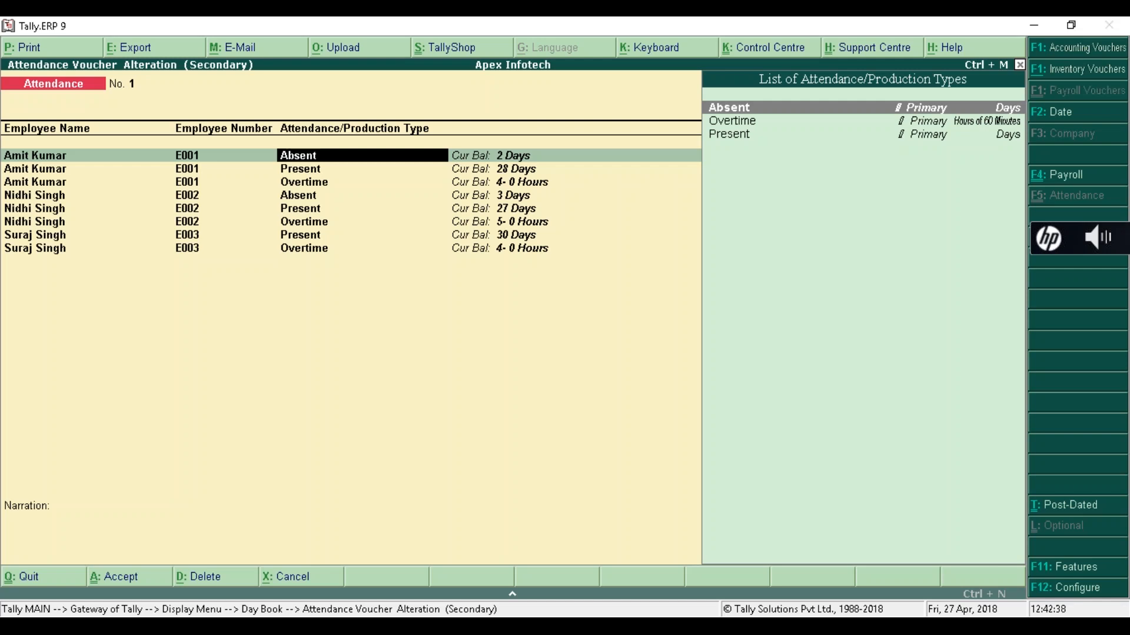
pyautogui.press('Escape')
pyautogui.press('Escape')
pyautogui.press('Escape')
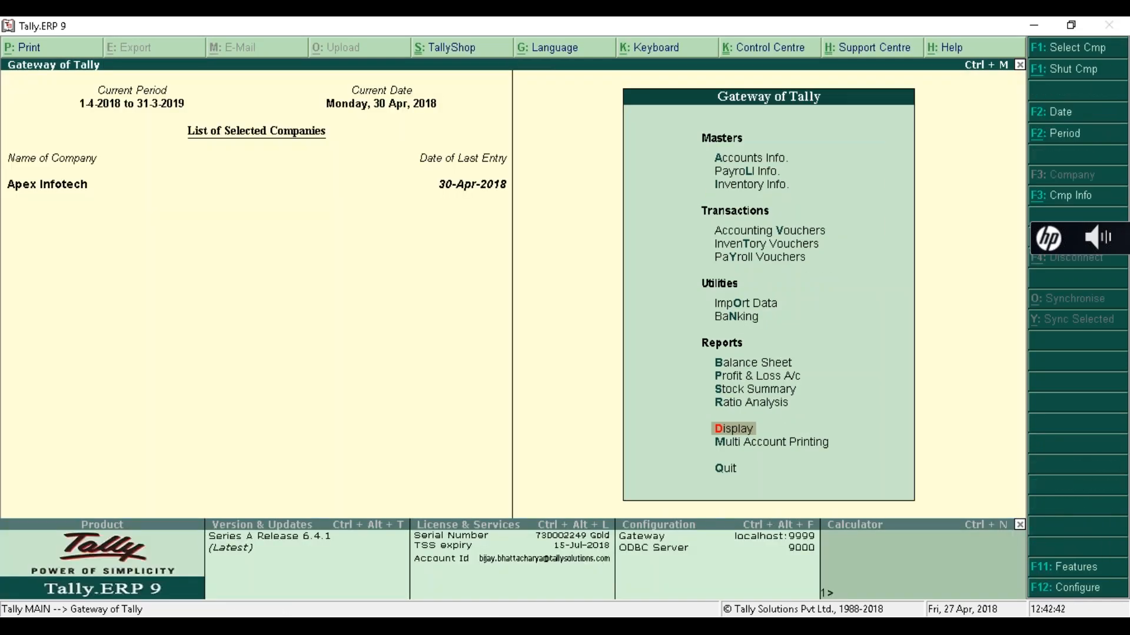
pyautogui.press('Up')
pyautogui.press('Up')
pyautogui.press('Up')
pyautogui.press('Up')
pyautogui.press('Up')
pyautogui.press('Up')
pyautogui.press('Up')
pyautogui.press('Up')
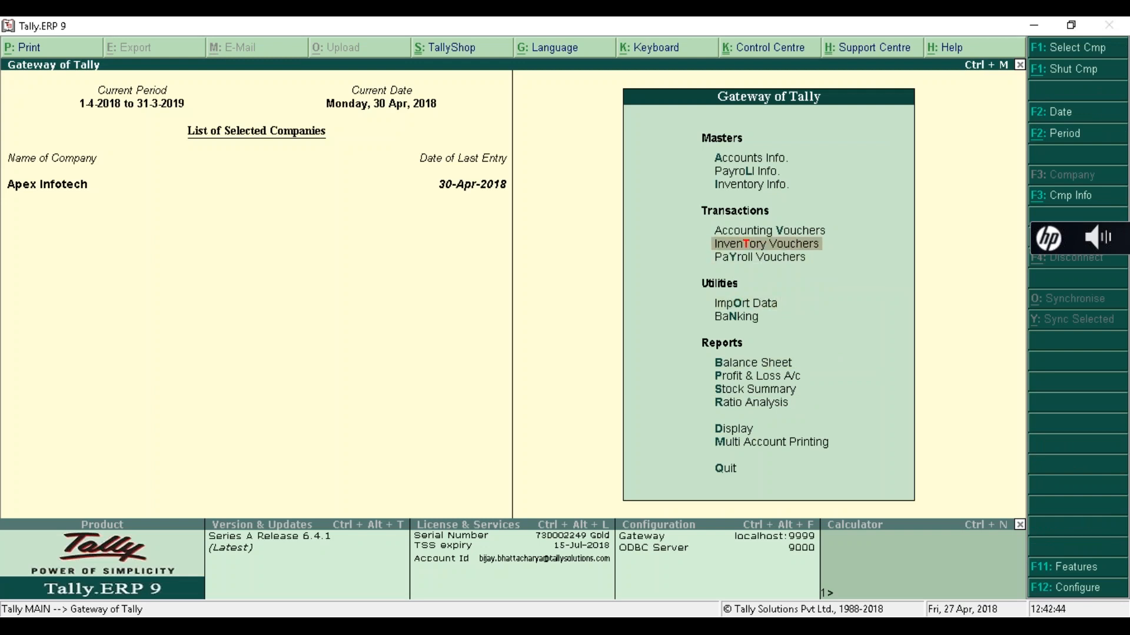
# - Open the Basic Pay pay head for alteration under Payroll Info > Pay Heads
pyautogui.press('Up')
pyautogui.press('Up')
pyautogui.press('Up')
pyautogui.press('Return')
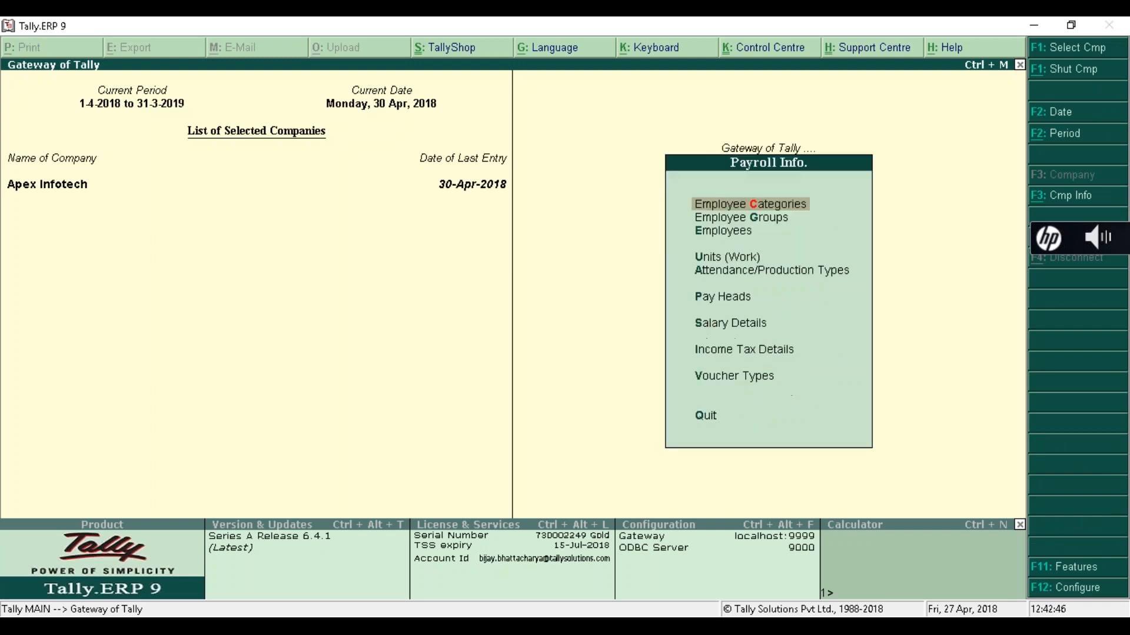
pyautogui.press('Down')
pyautogui.press('Down')
pyautogui.press('Down')
pyautogui.press('Down')
pyautogui.press('Down')
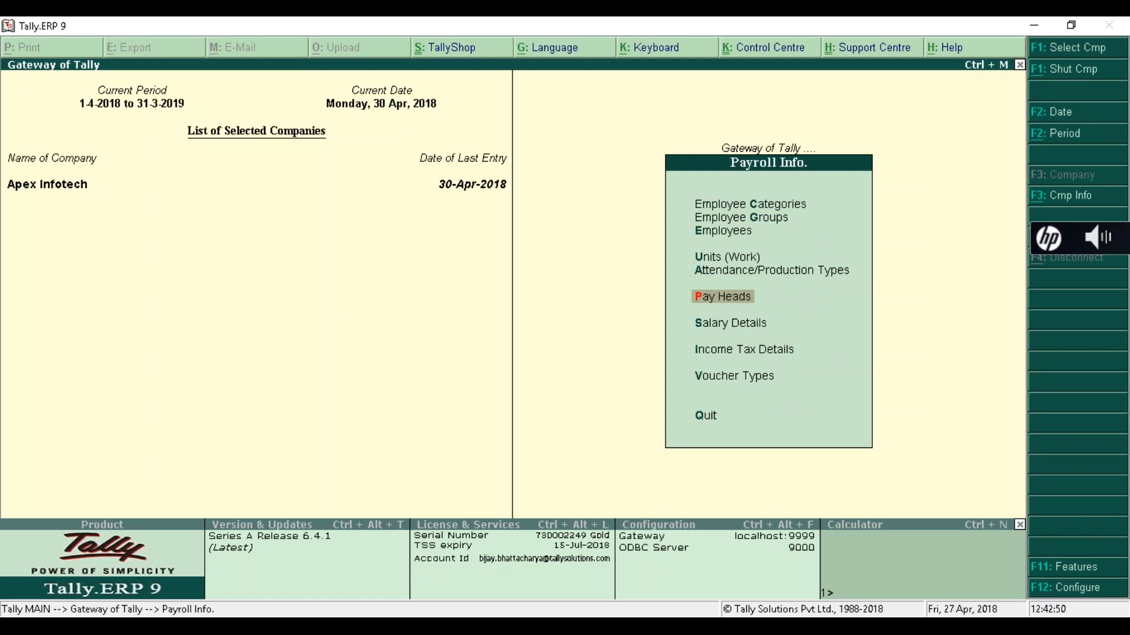
pyautogui.press('Return')
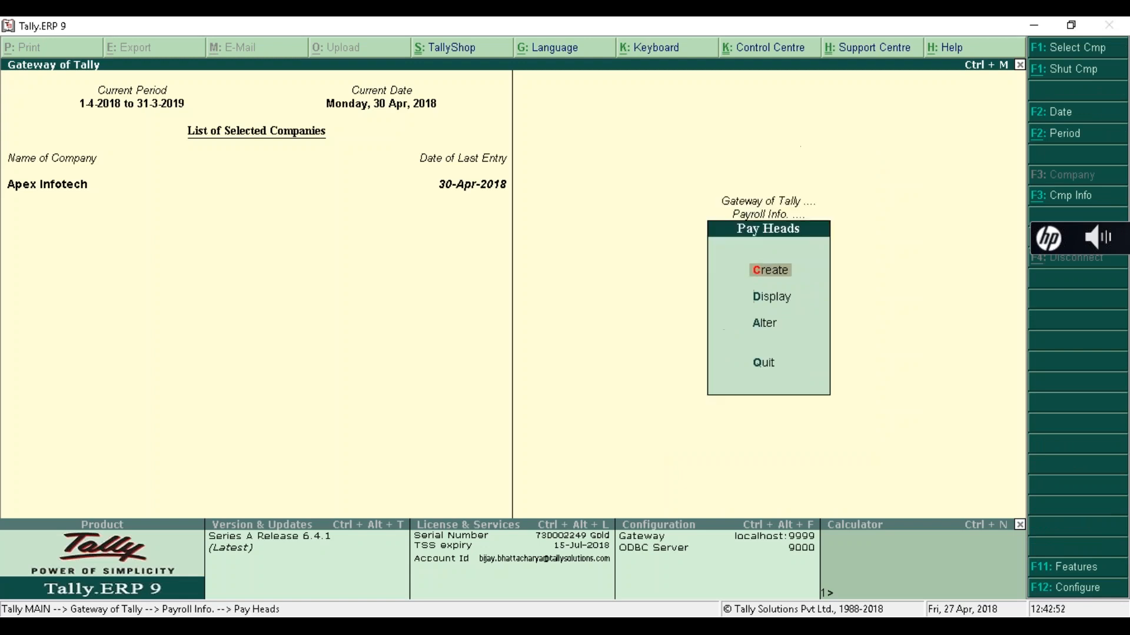
pyautogui.press('Down')
pyautogui.press('Down')
pyautogui.press('Return')
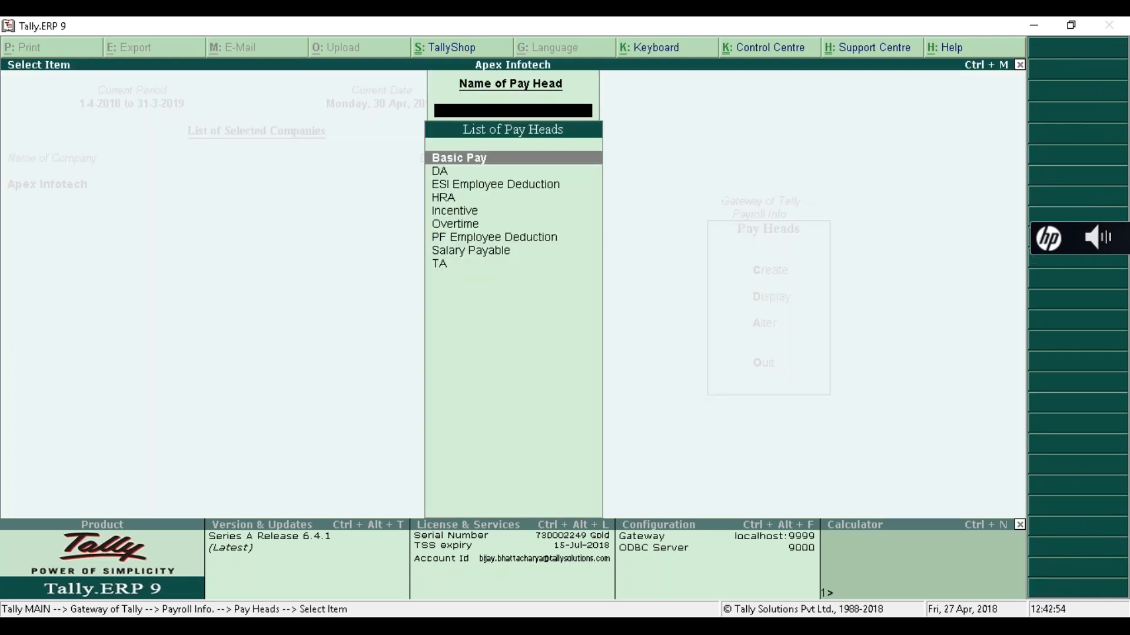
pyautogui.press('Return')
pyautogui.press('Return')
pyautogui.press('Return')
pyautogui.press('Return')
pyautogui.press('Return')
pyautogui.press('Return')
pyautogui.press('Return')
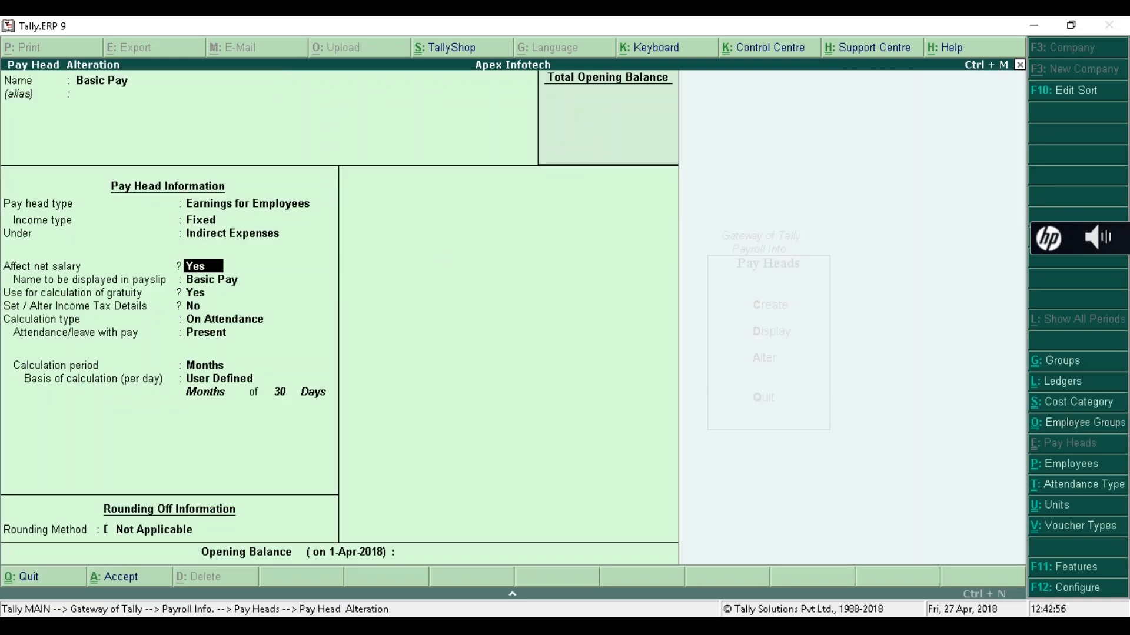
# - Set attendance with pay to Not Applicable, leave without pay to Absent, and period to Months
pyautogui.press('Return')
pyautogui.press('Return')
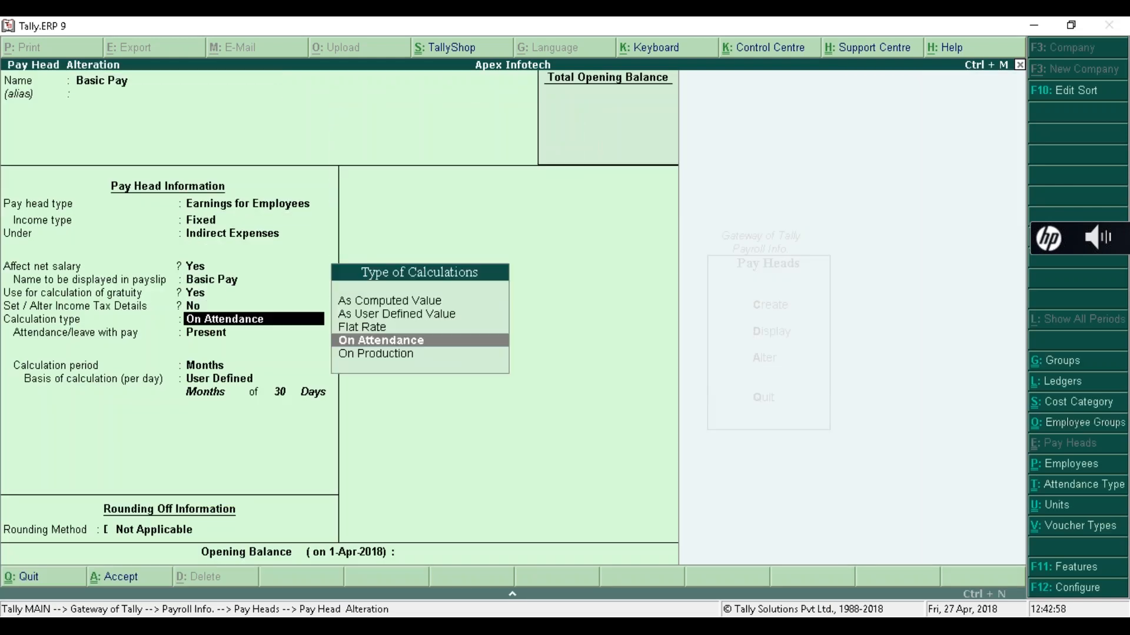
pyautogui.press('Return')
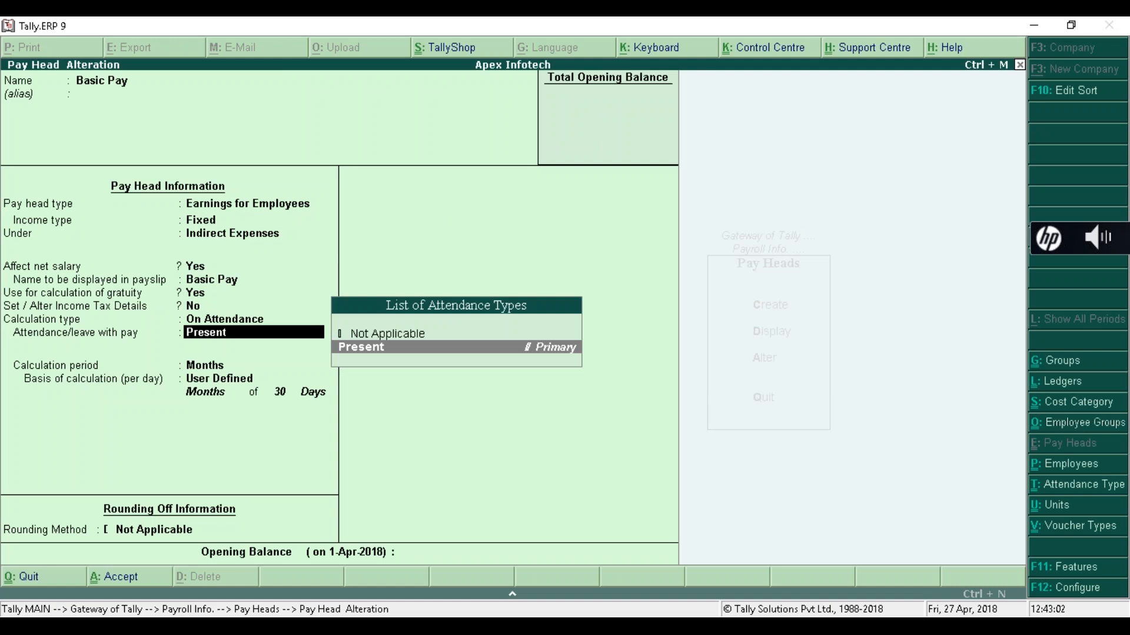
pyautogui.press('Up')
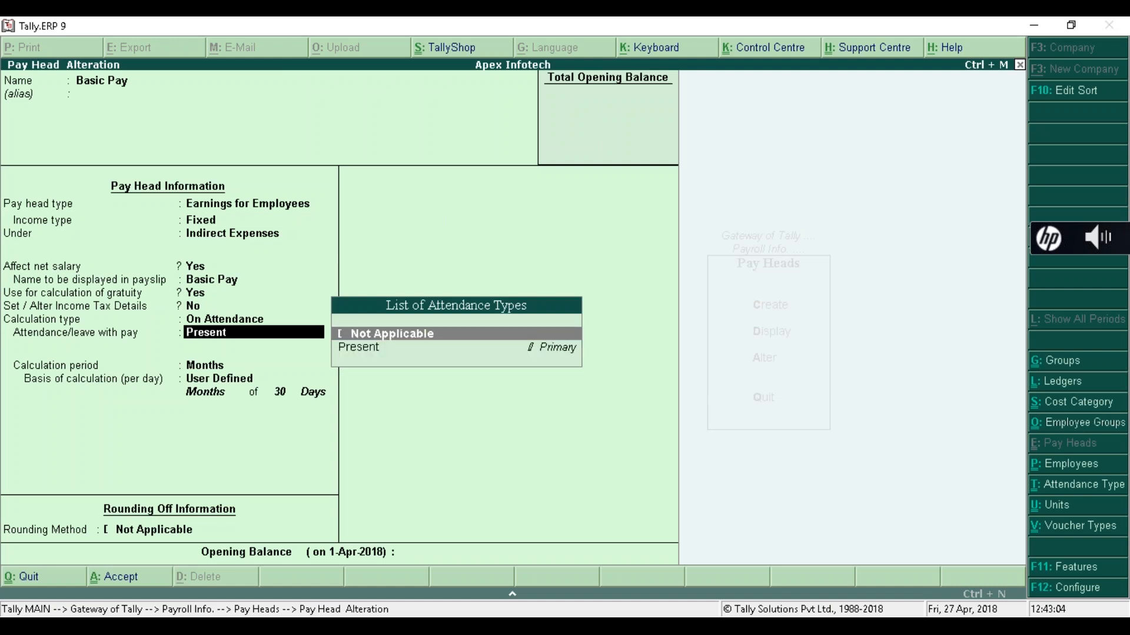
pyautogui.press('Return')
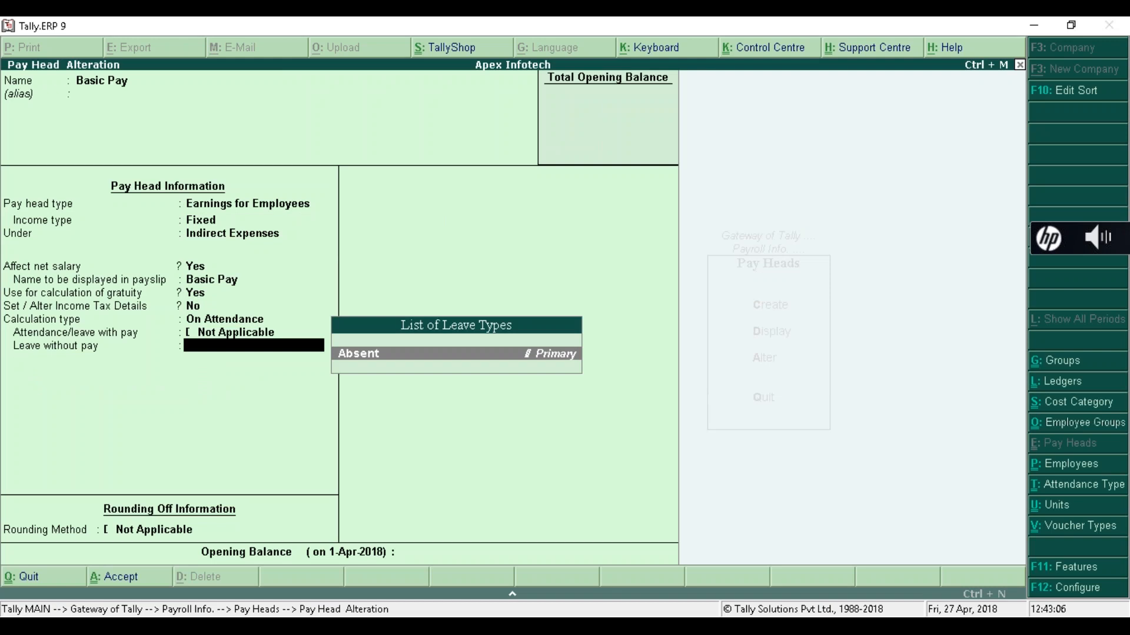
pyautogui.press('Return')
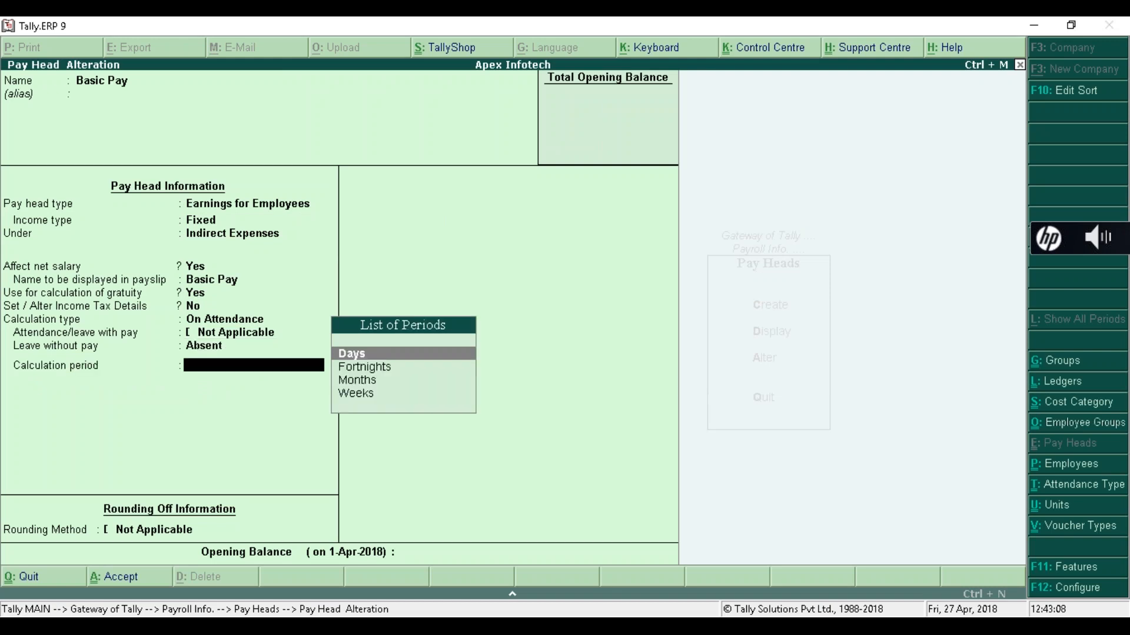
pyautogui.press('Down')
pyautogui.press('Down')
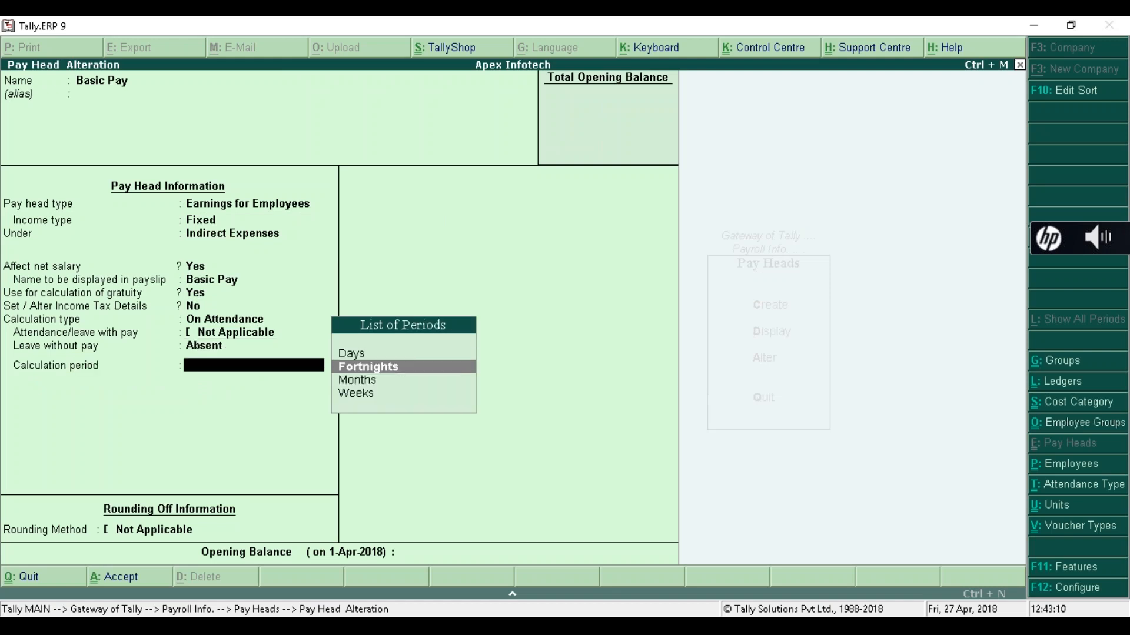
pyautogui.press('Return')
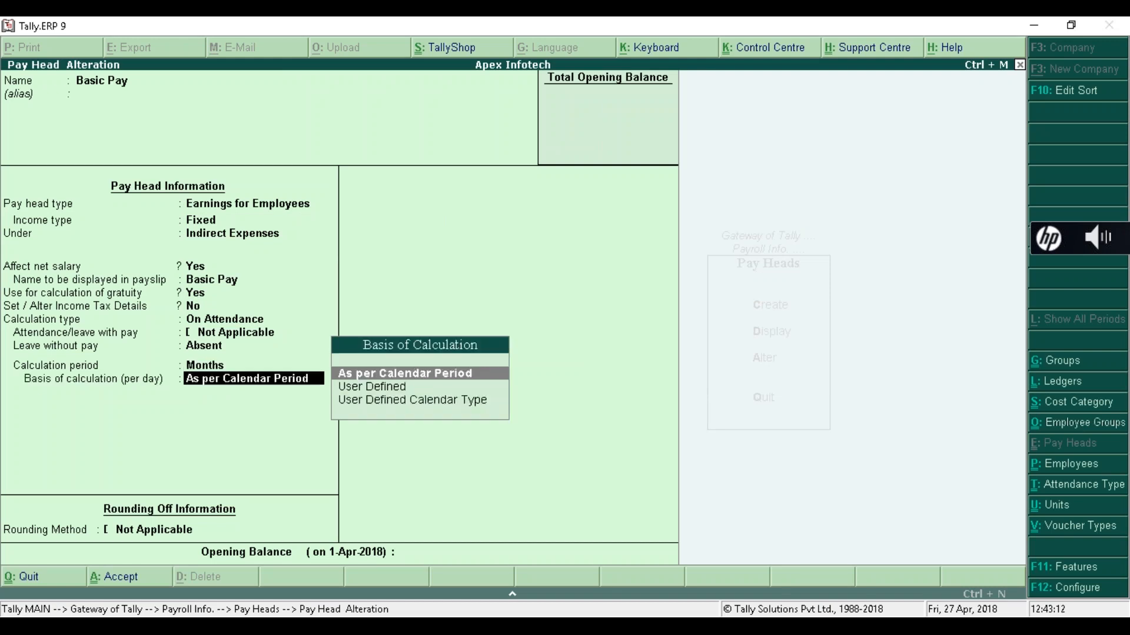
# - Use a User Defined 30-day calculation basis, save Basic Pay, and return to Gateway
pyautogui.press('Down')
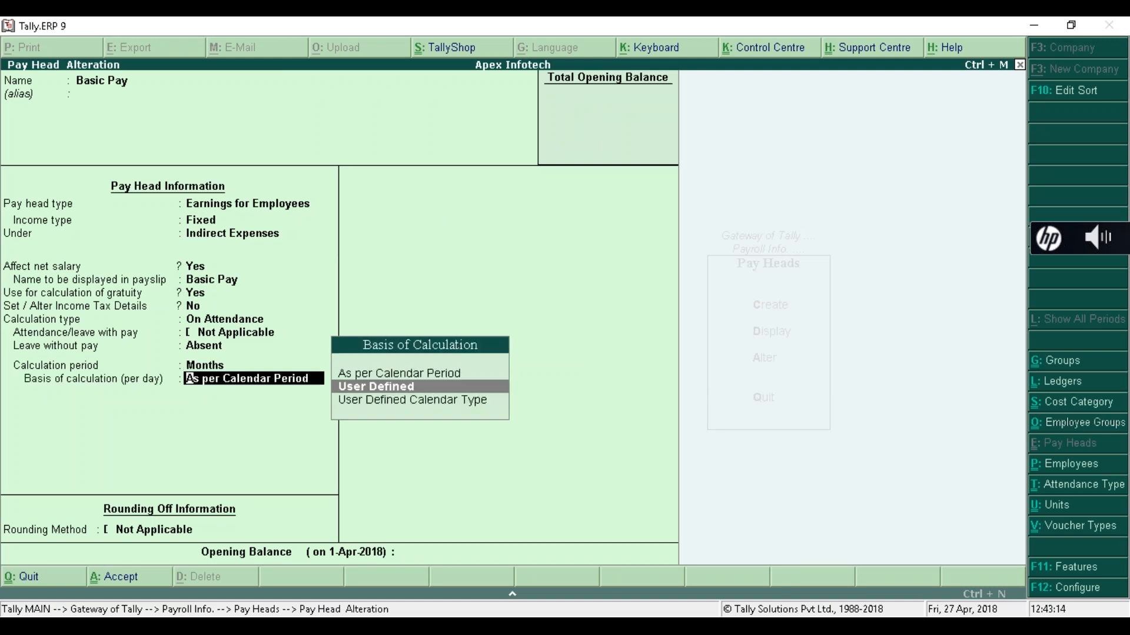
pyautogui.press('Return')
pyautogui.write('30')
pyautogui.press('Return')
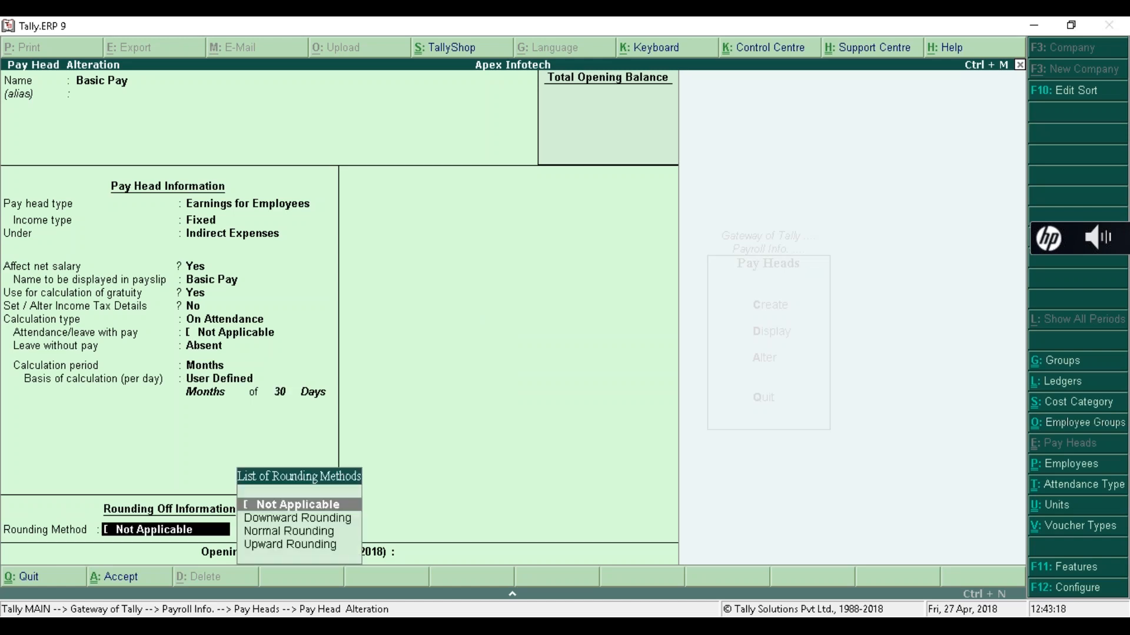
pyautogui.press('Return')
pyautogui.press('Return')
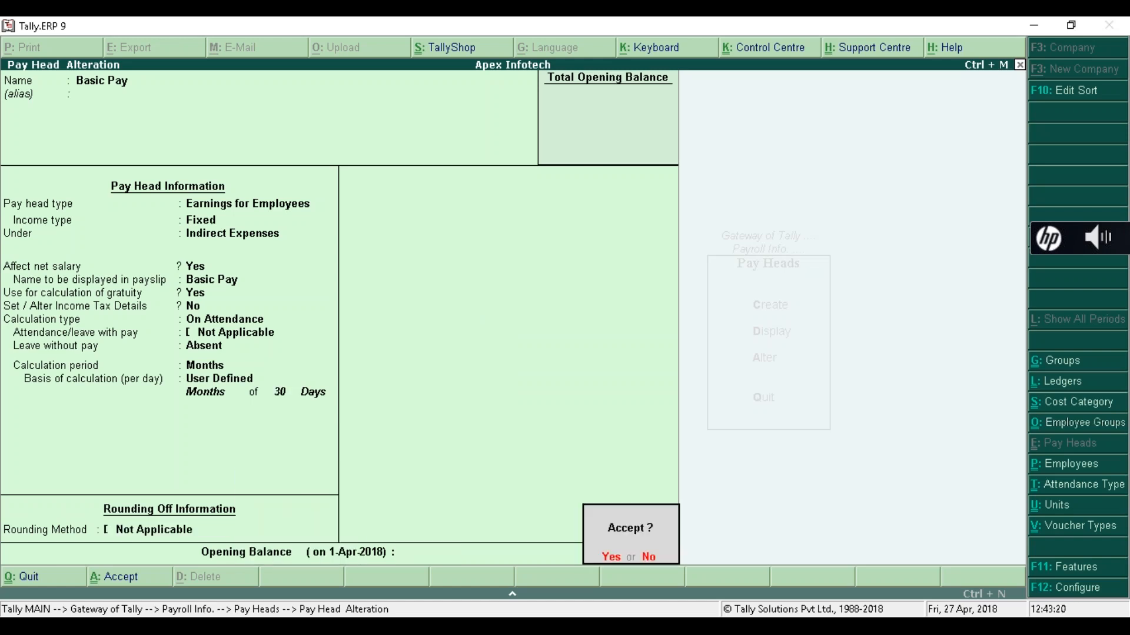
pyautogui.press('Return')
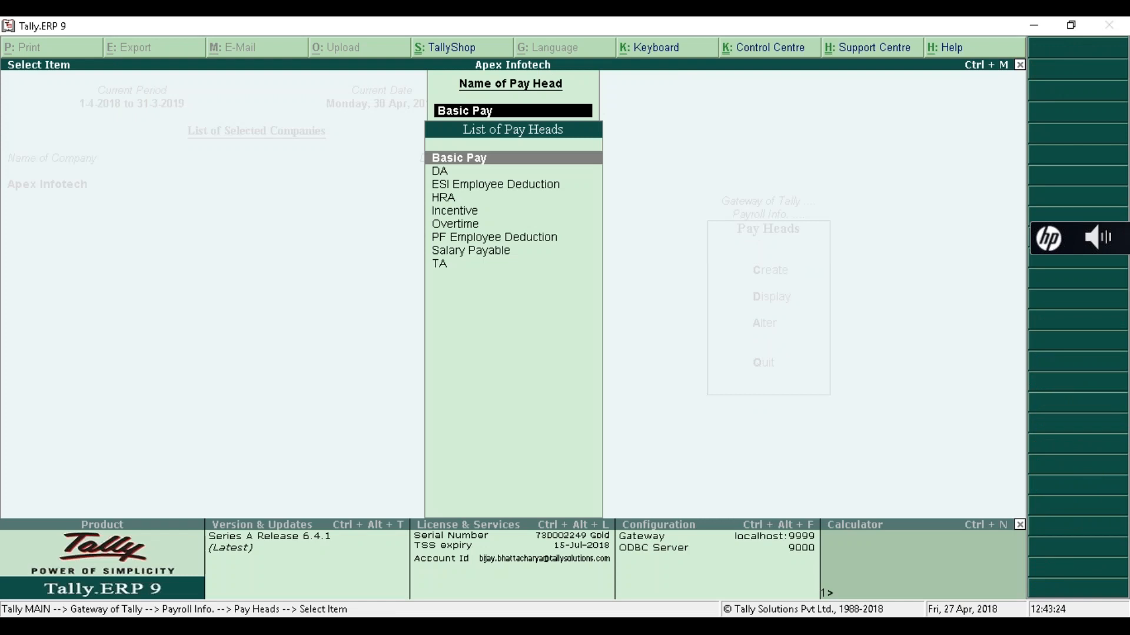
pyautogui.press('Escape')
pyautogui.press('Escape')
pyautogui.press('Escape')
pyautogui.press('Escape')
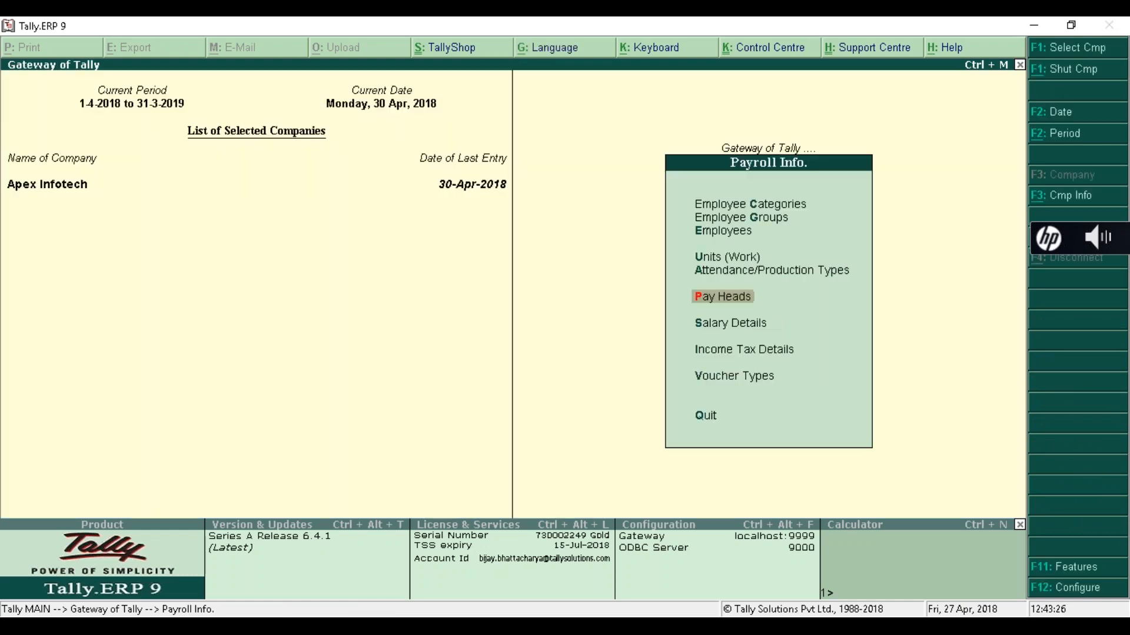
# - Open the Day Book's attendance voucher and delete the first two employees' Present lines
pyautogui.press('d')
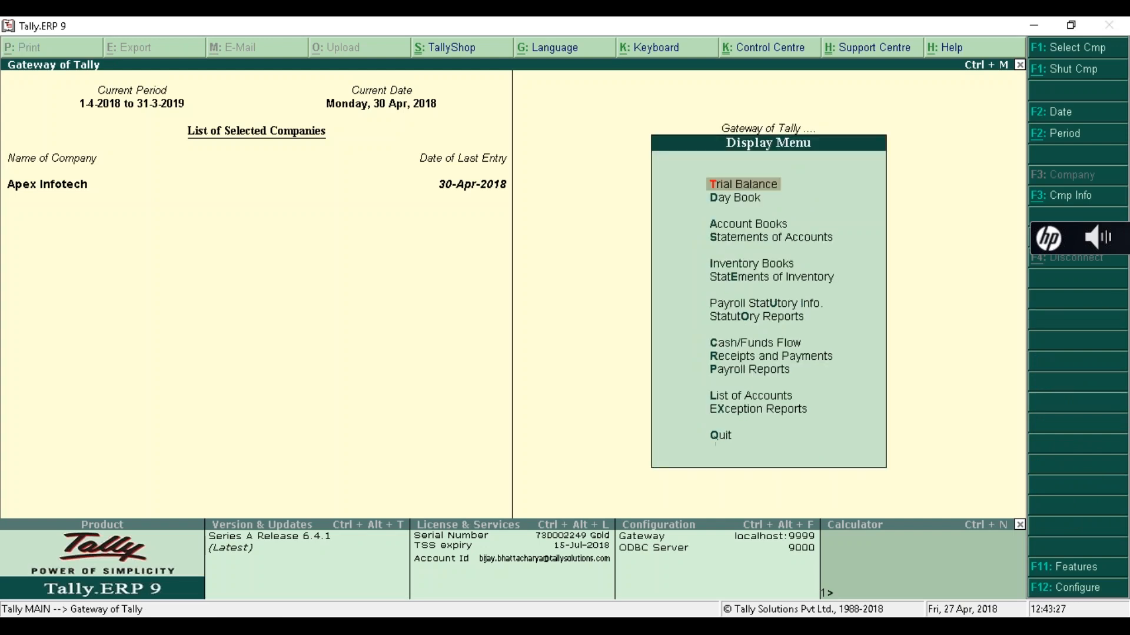
pyautogui.press('y')
pyautogui.press('Return')
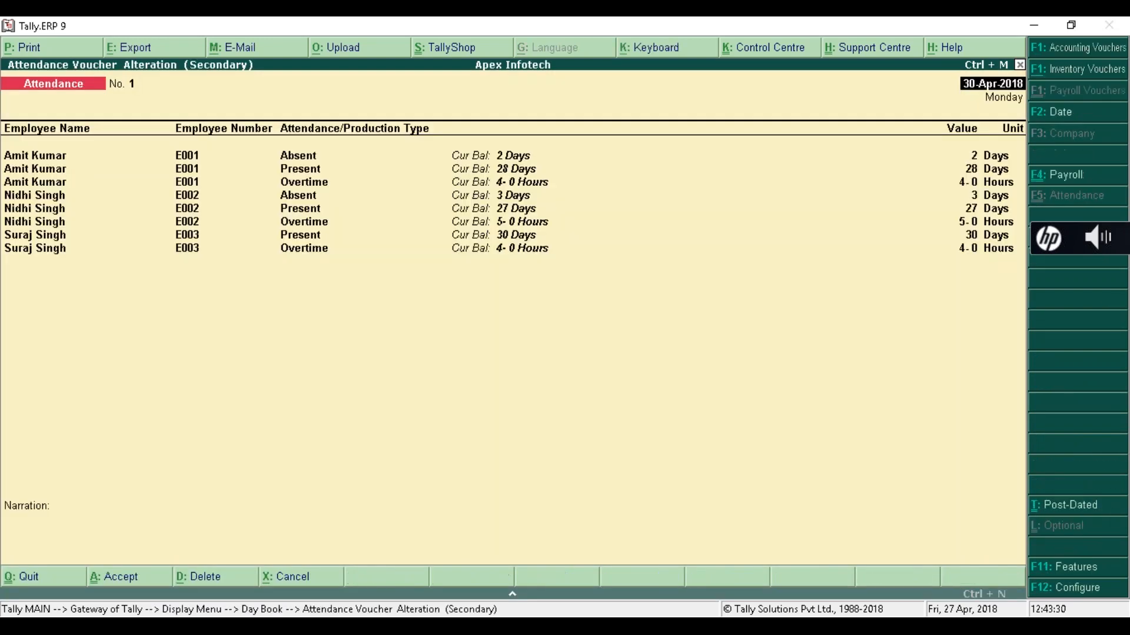
pyautogui.press('Return')
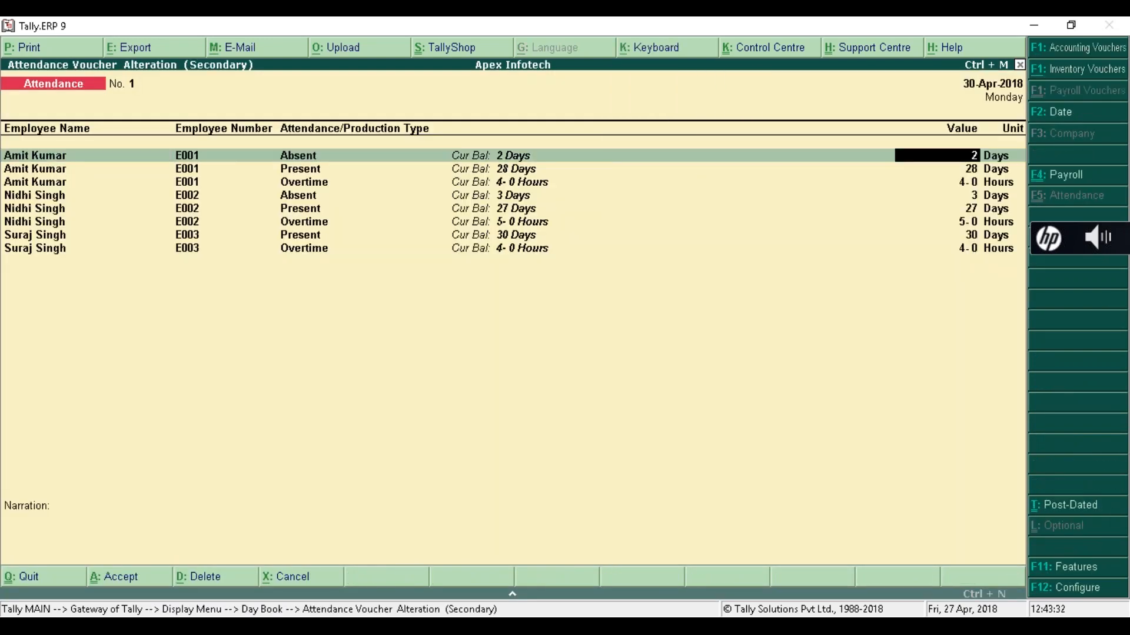
pyautogui.press('Return')
pyautogui.press('Return')
pyautogui.press('Return')
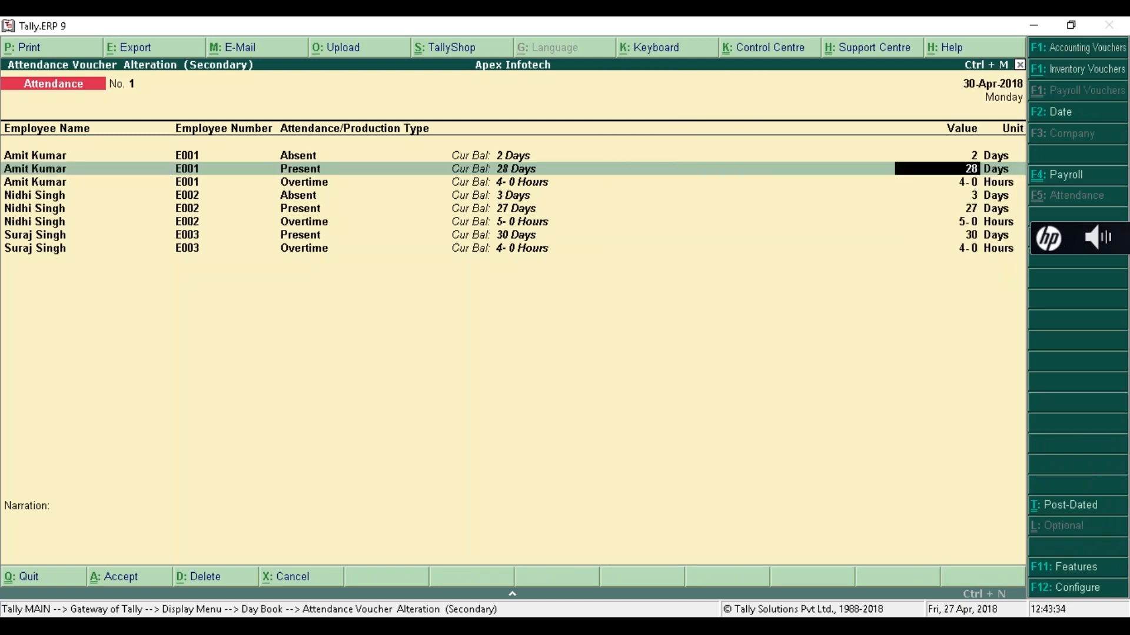
pyautogui.press('Up')
pyautogui.press('Up')
pyautogui.hotkey('ctrl', 'd')
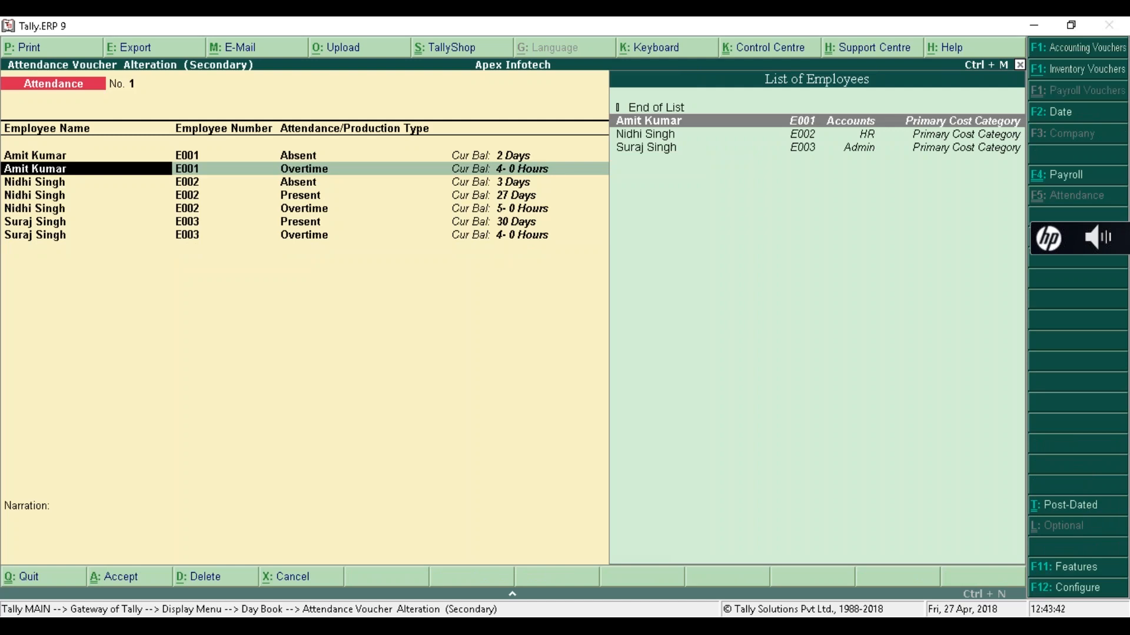
pyautogui.press('Return')
pyautogui.press('Return')
pyautogui.press('Return')
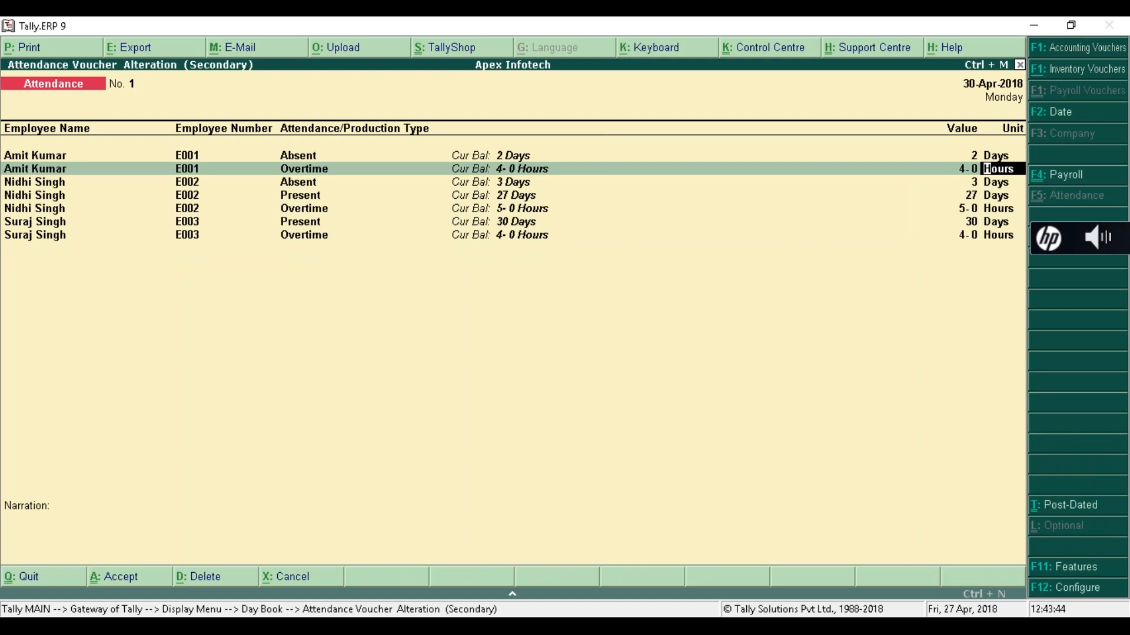
pyautogui.press('Return')
pyautogui.press('Return')
pyautogui.press('Return')
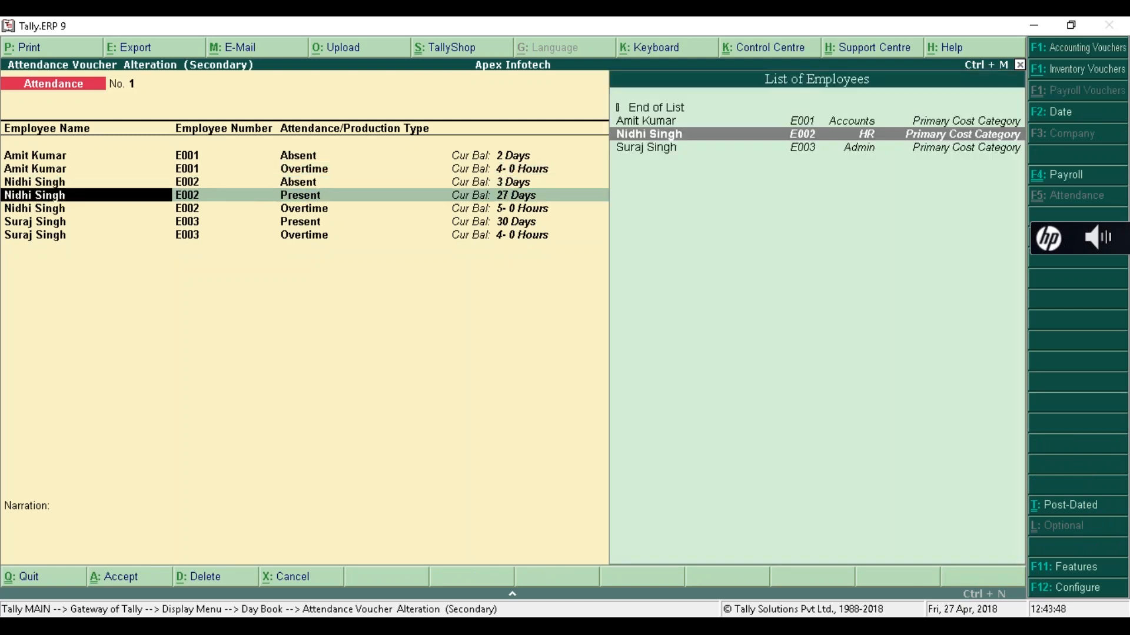
pyautogui.hotkey('ctrl', 'd')
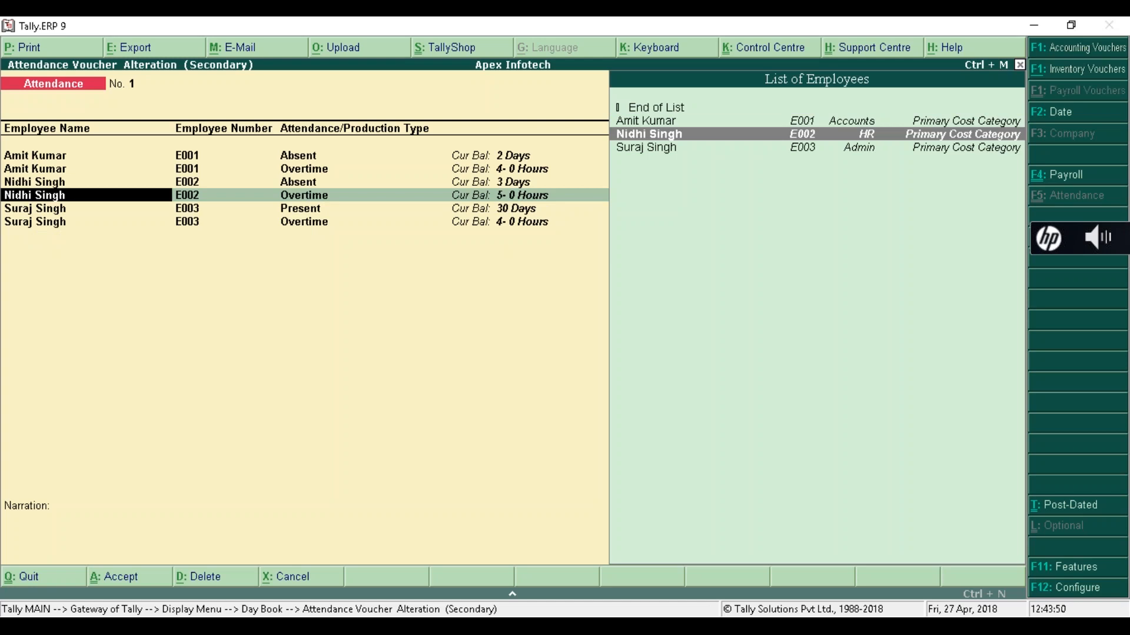
# - Keep the third employee's 30-day Present and Overtime lines and save the attendance voucher
pyautogui.press('Return')
pyautogui.press('Return')
pyautogui.press('Return')
pyautogui.press('Return')
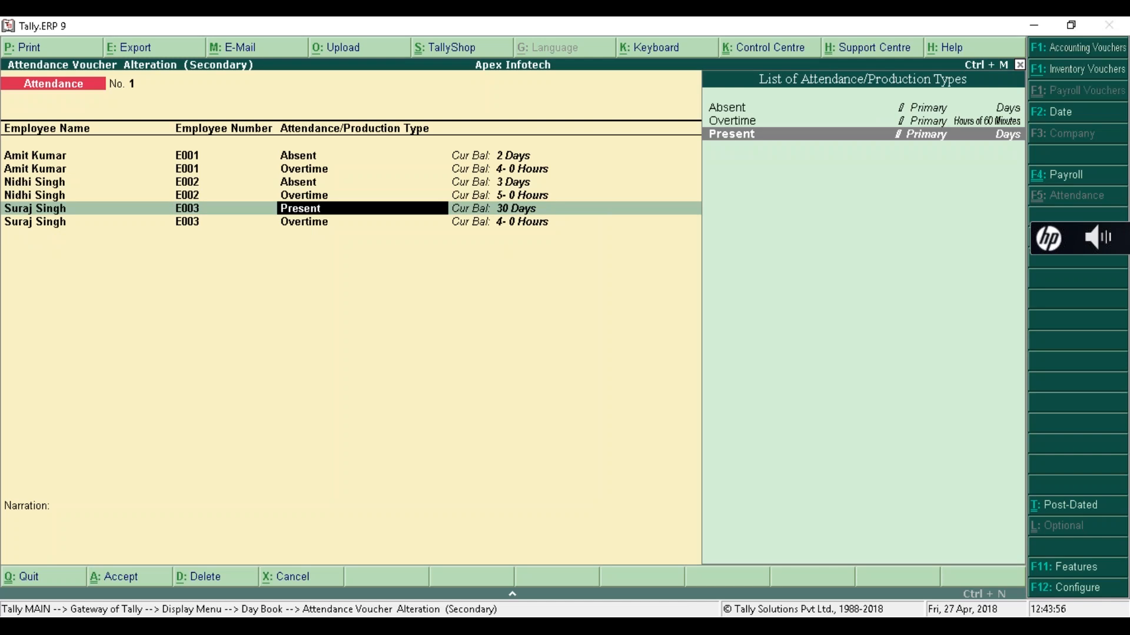
pyautogui.press('Return')
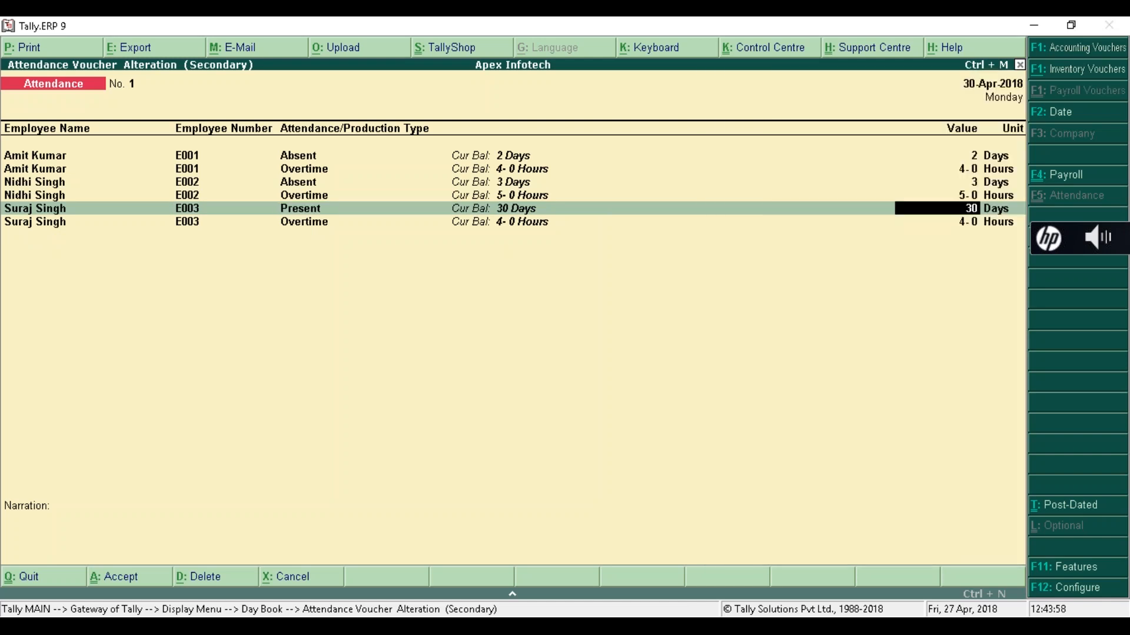
pyautogui.press('Return')
pyautogui.press('Up')
pyautogui.press('Up')
pyautogui.press('Up')
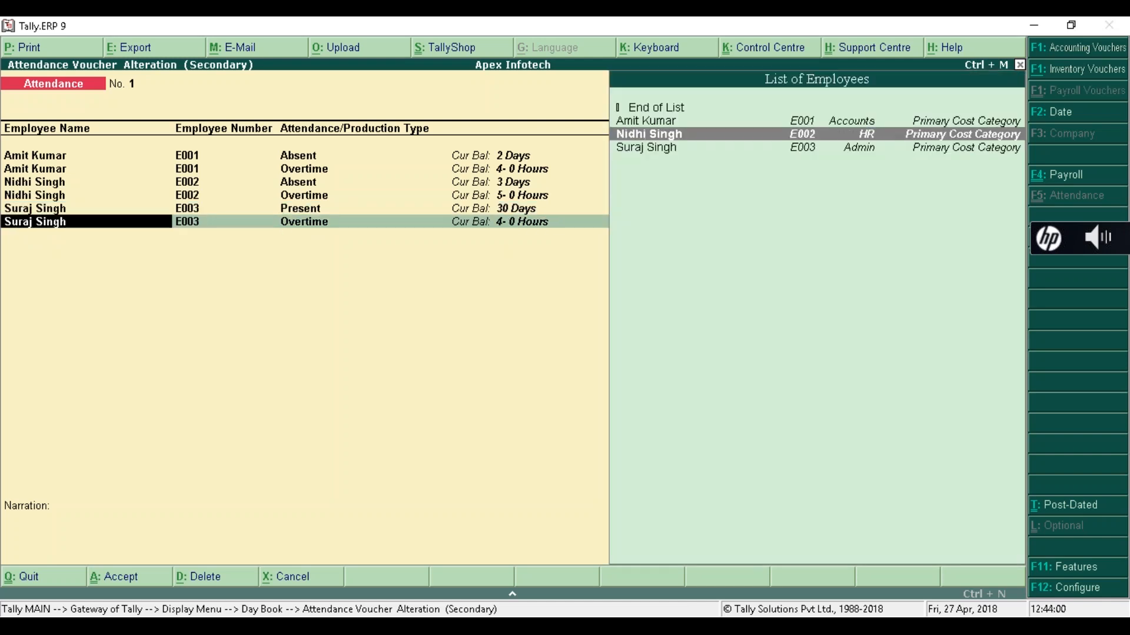
pyautogui.press('Down')
pyautogui.press('Down')
pyautogui.press('Down')
pyautogui.press('Return')
pyautogui.press('Return')
pyautogui.press('Return')
pyautogui.press('Return')
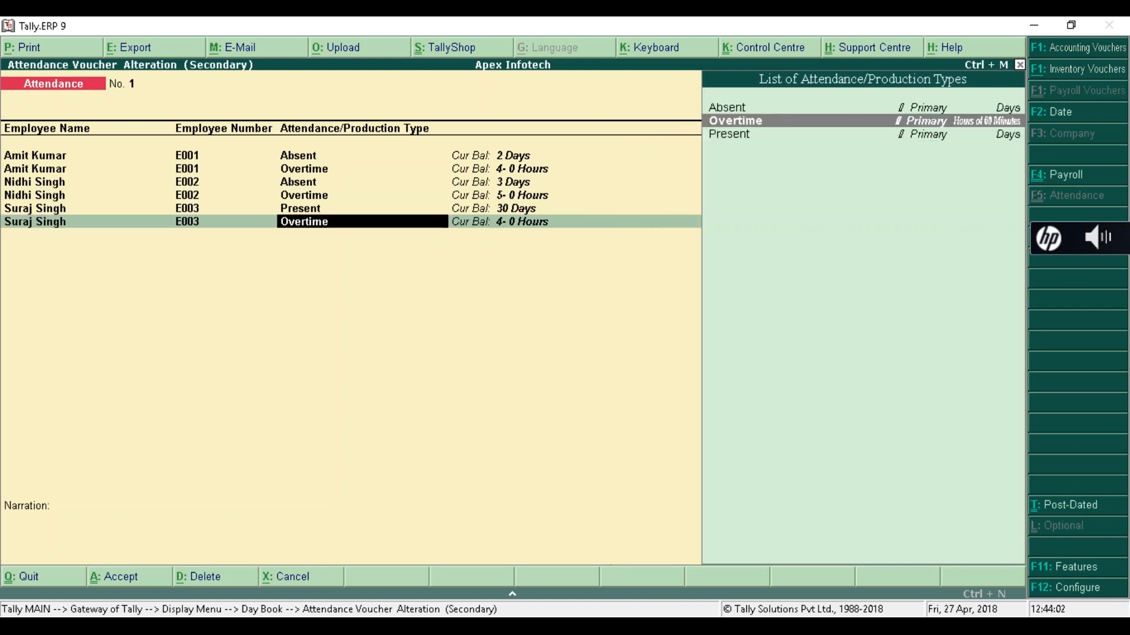
pyautogui.press('Return')
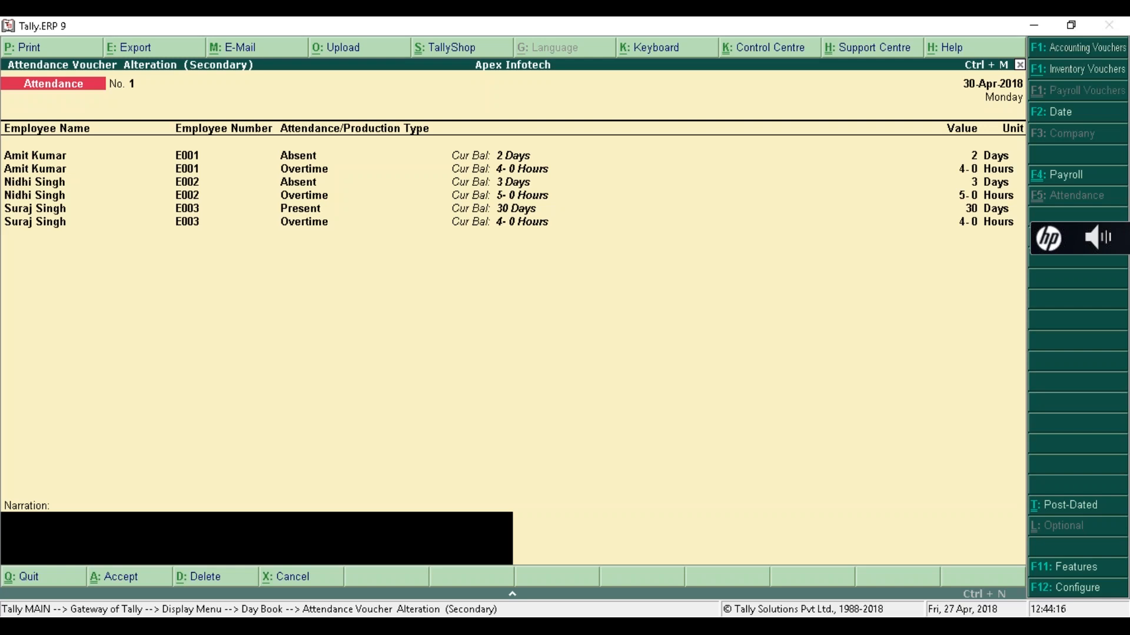
pyautogui.press('Return')
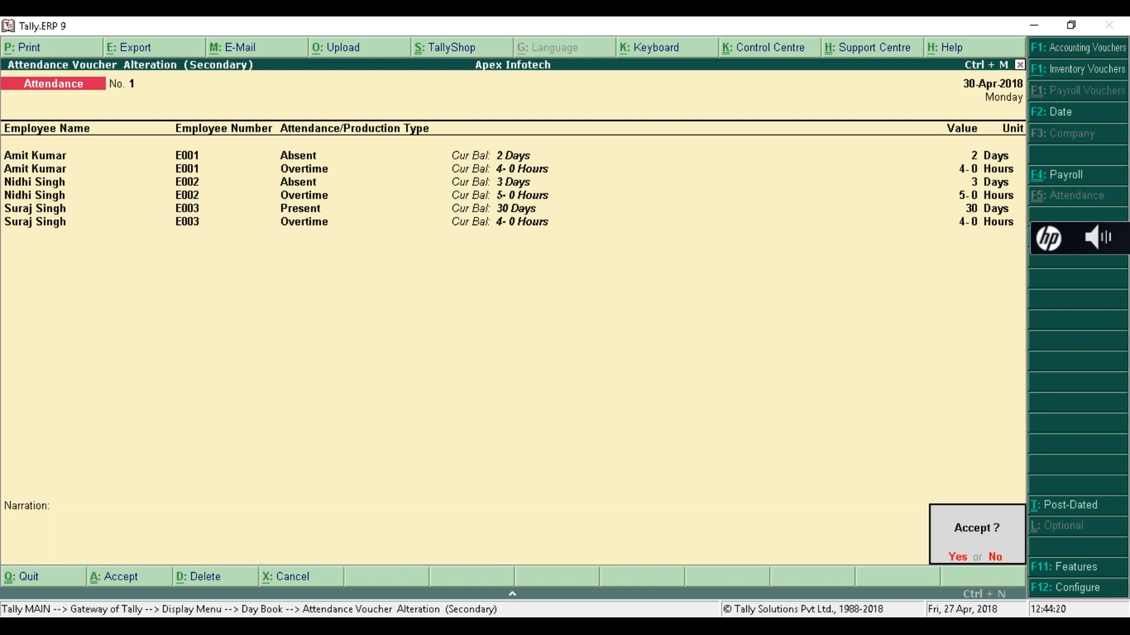
pyautogui.press('Return')
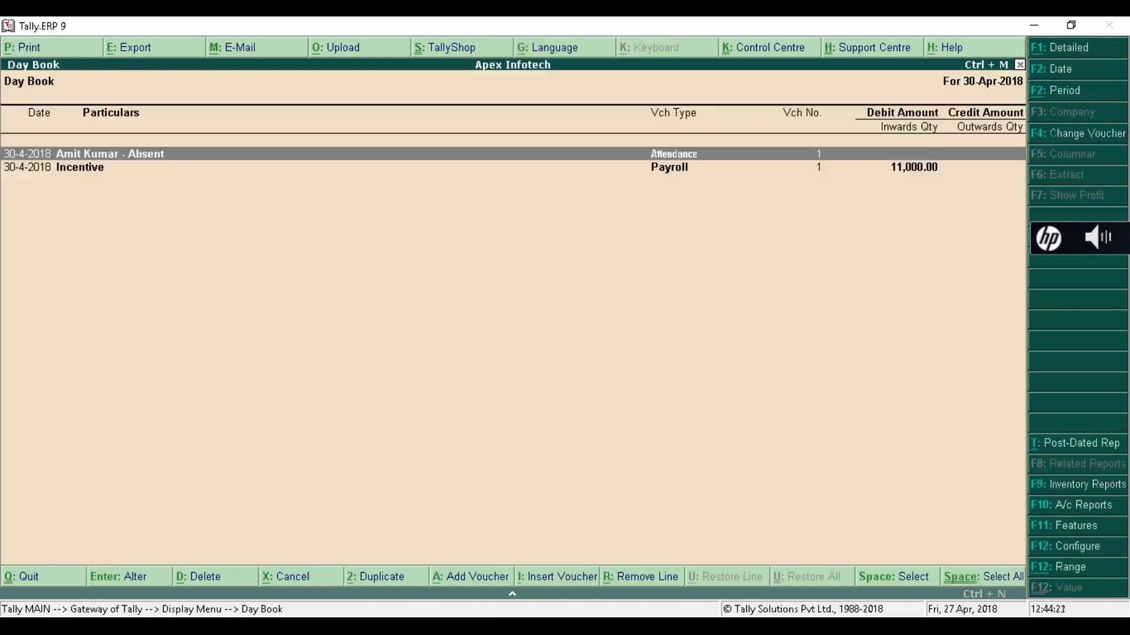
# - Return to Gateway and bring up the Pay Heads alteration list
pyautogui.press('Escape')
pyautogui.press('Escape')
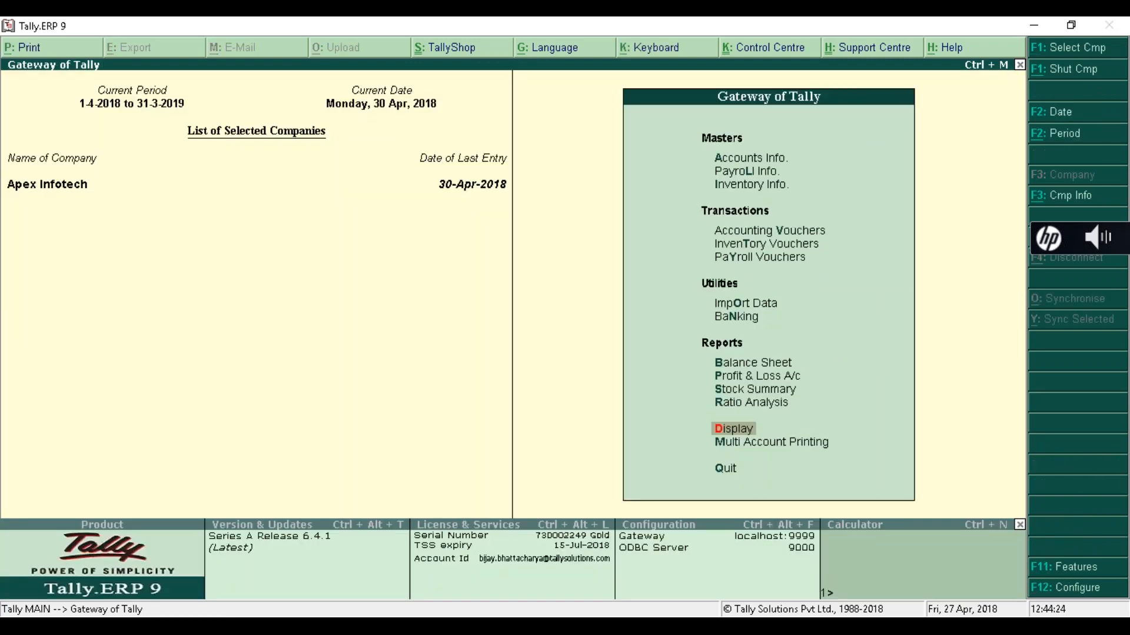
pyautogui.press('Up')
pyautogui.press('Up')
pyautogui.press('Up')
pyautogui.press('Up')
pyautogui.press('Up')
pyautogui.press('Up')
pyautogui.press('Up')
pyautogui.press('Up')
pyautogui.press('Up')
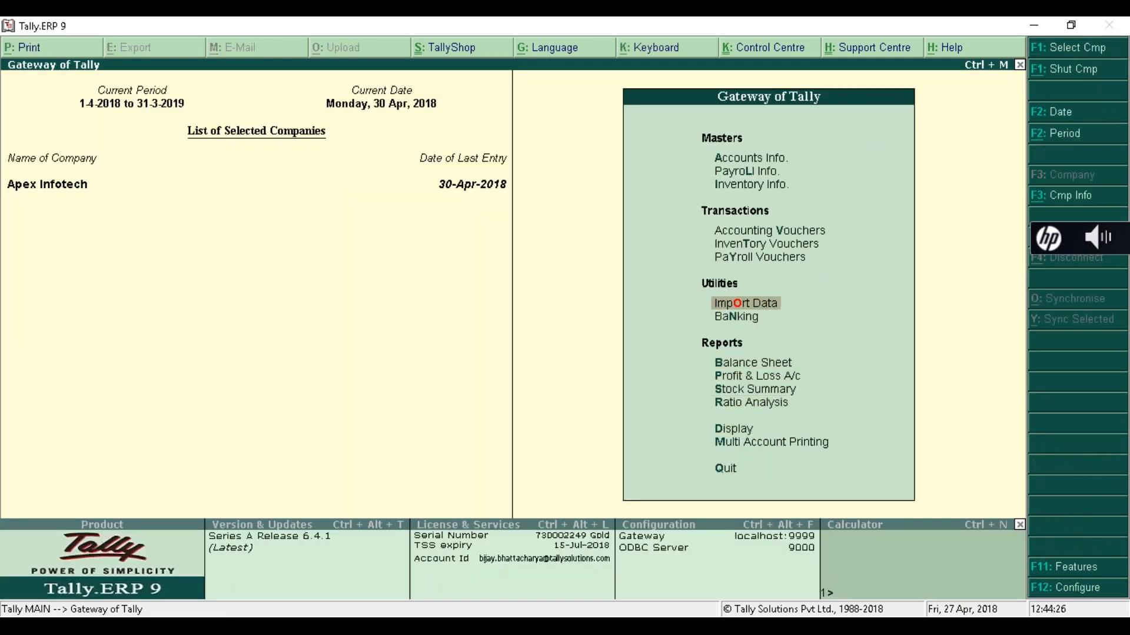
pyautogui.press('Up')
pyautogui.press('Up')
pyautogui.press('Return')
pyautogui.press('Down')
pyautogui.press('Down')
pyautogui.press('Down')
pyautogui.press('Down')
pyautogui.press('Down')
pyautogui.press('Return')
pyautogui.press('Down')
pyautogui.press('Down')
pyautogui.press('Down')
pyautogui.press('Up')
pyautogui.press('Return')
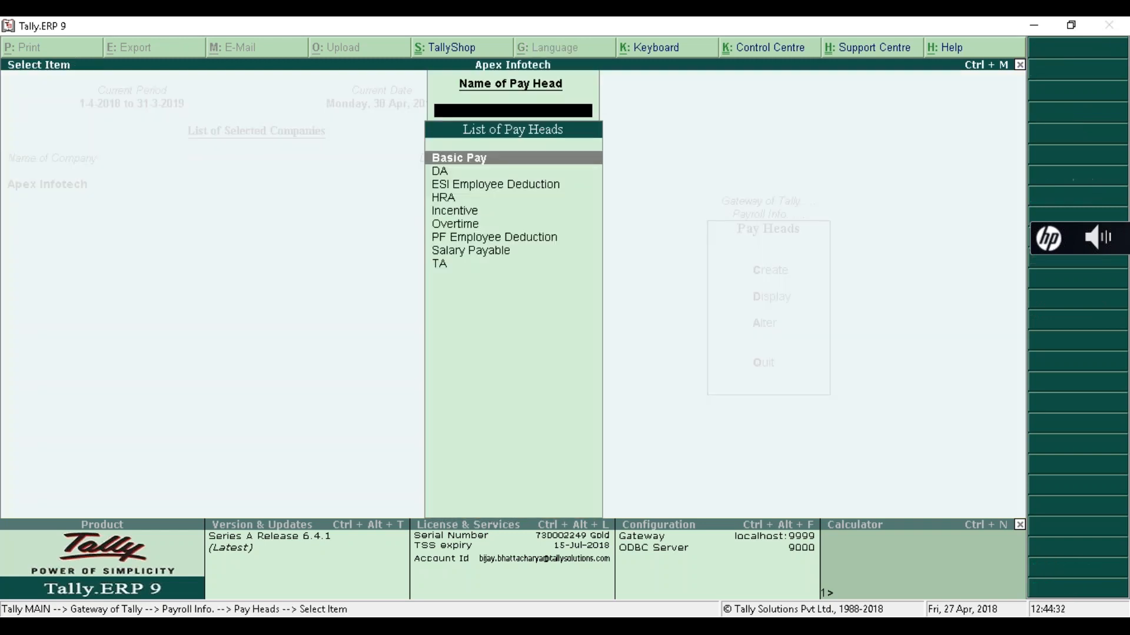
# - Step through Basic Pay without changes and back out to Gateway of Tally
pyautogui.press('Return')
pyautogui.press('Return')
pyautogui.press('Return')
pyautogui.press('Return')
pyautogui.press('Return')
pyautogui.press('Return')
pyautogui.press('Return')
pyautogui.press('Return')
pyautogui.press('Return')
pyautogui.press('Return')
pyautogui.press('Return')
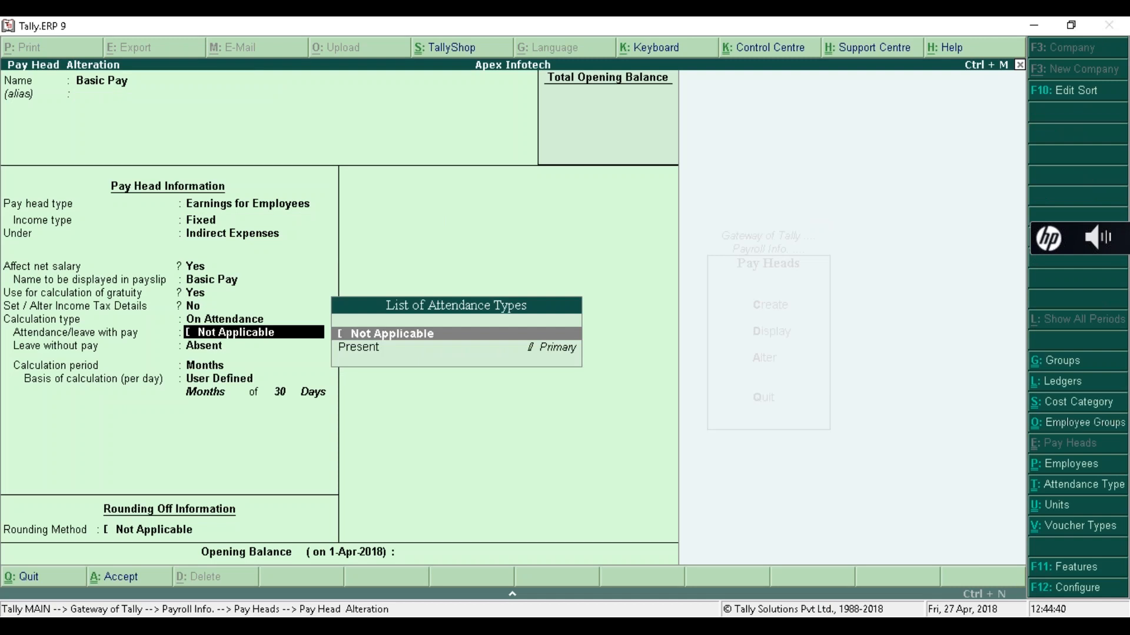
pyautogui.press('Return')
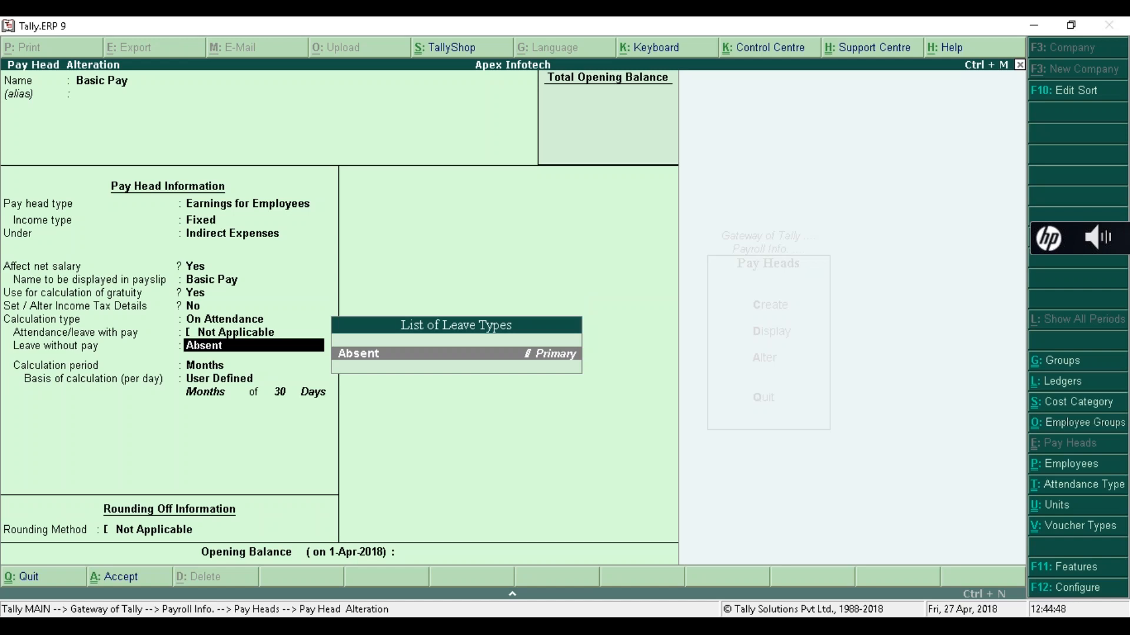
pyautogui.hotkey('ctrl', 'a')
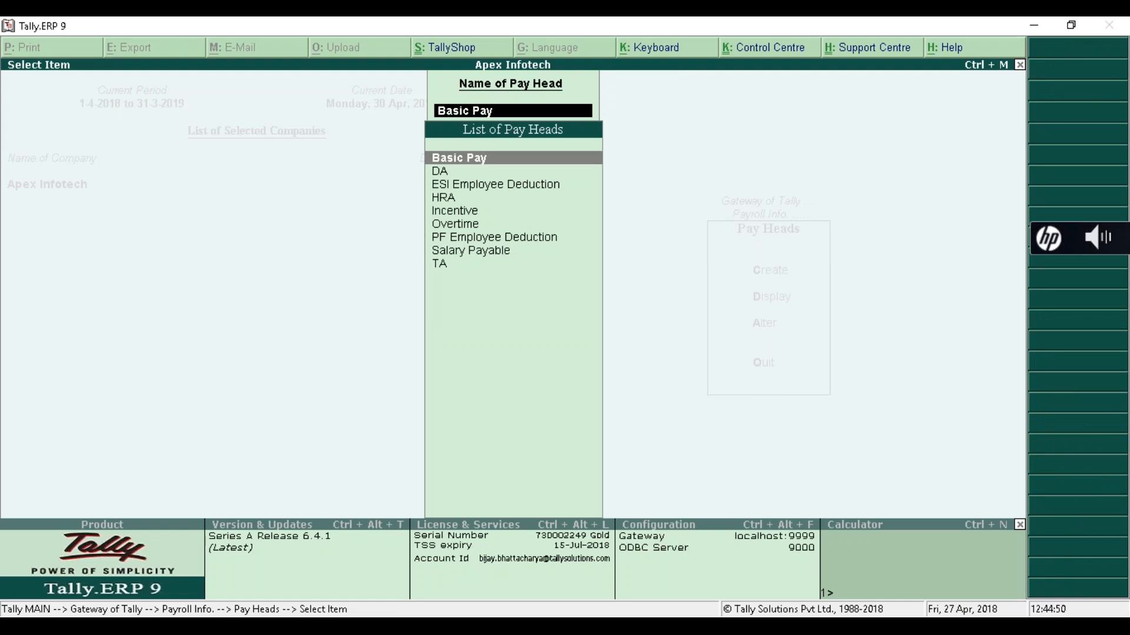
pyautogui.press('Escape')
pyautogui.press('Escape')
pyautogui.press('Escape')
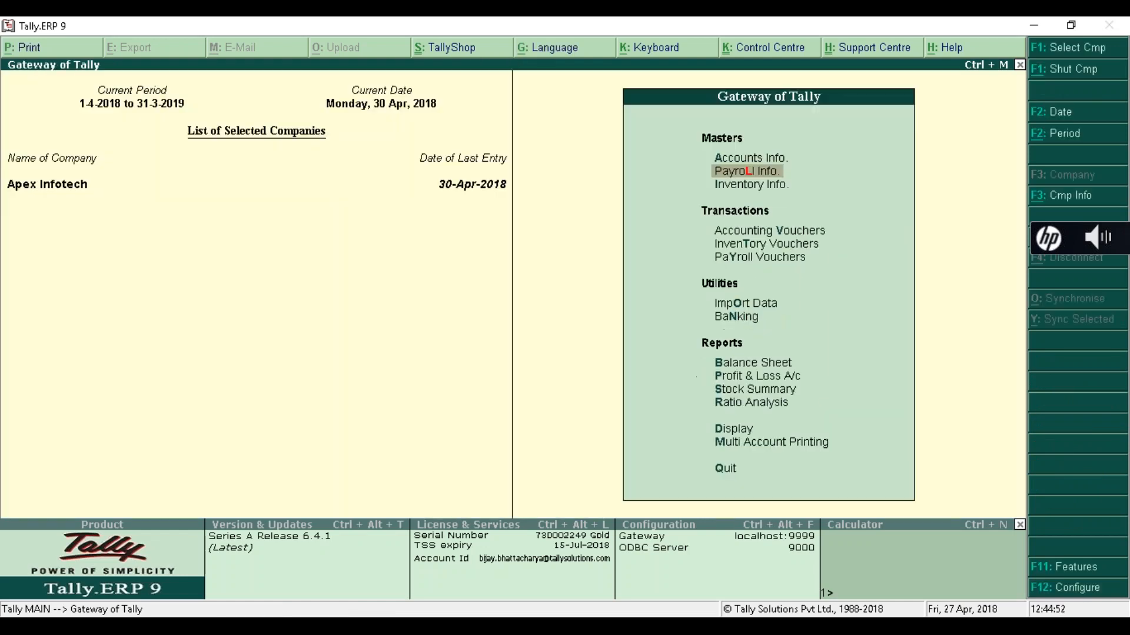
# - View the salary payroll voucher from the Day Book, then close it back to Gateway
pyautogui.press('d')
pyautogui.press('y')
pyautogui.press('Down')
pyautogui.press('Return')
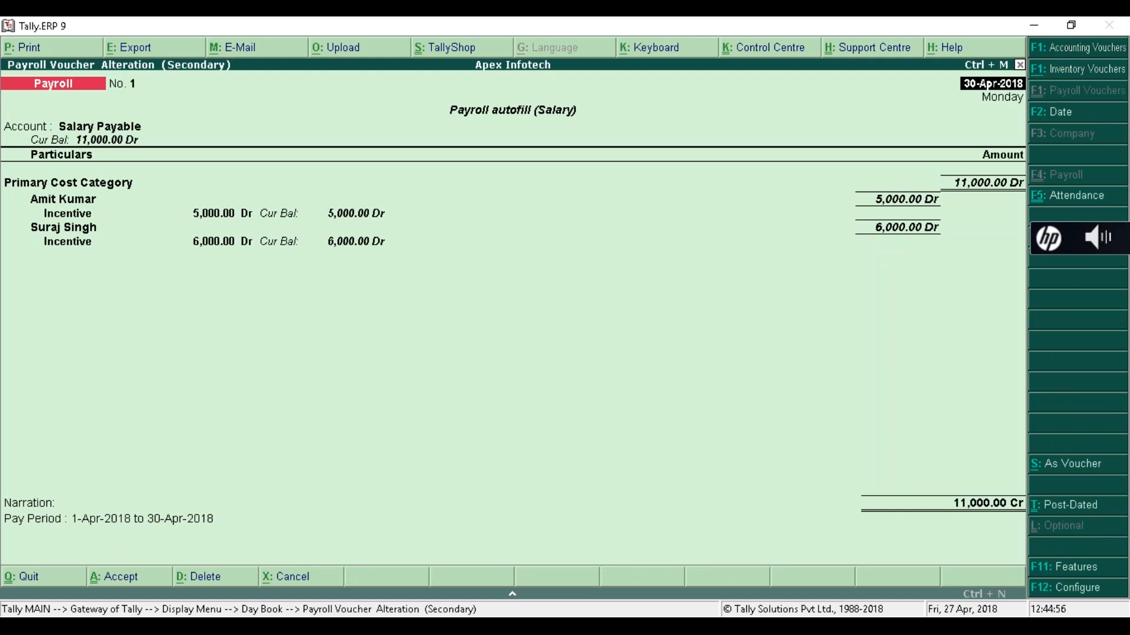
pyautogui.press('Escape')
pyautogui.press('y')
pyautogui.press('Escape')
pyautogui.press('Escape')
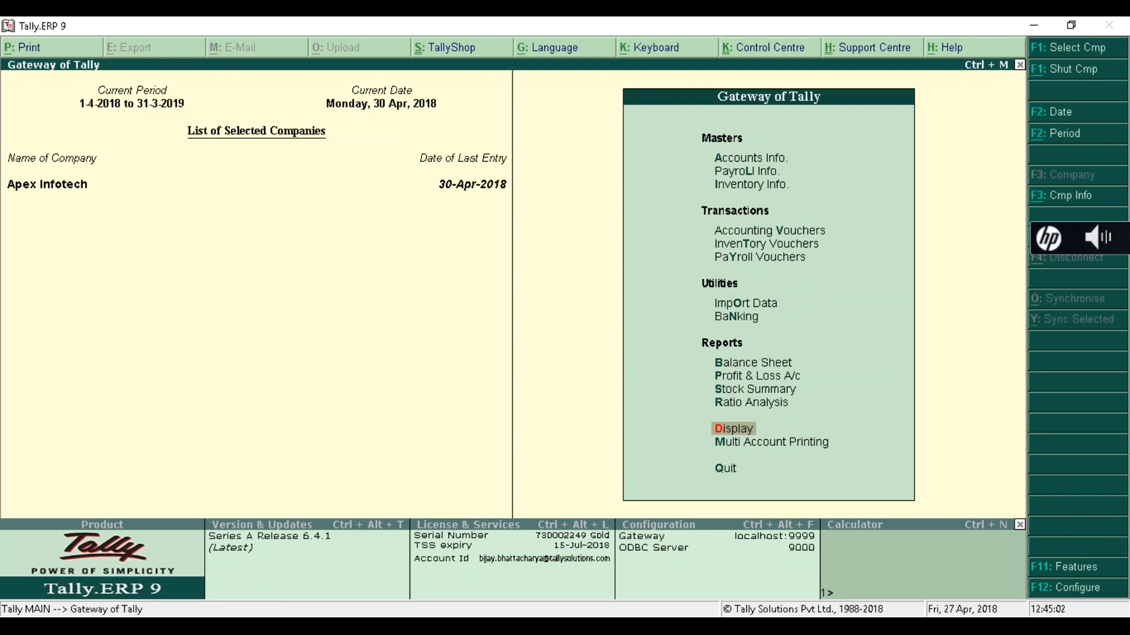
# - Start a new Payroll voucher dated 30-Apr-2018 and bring up Payroll Autofill
pyautogui.press('v')
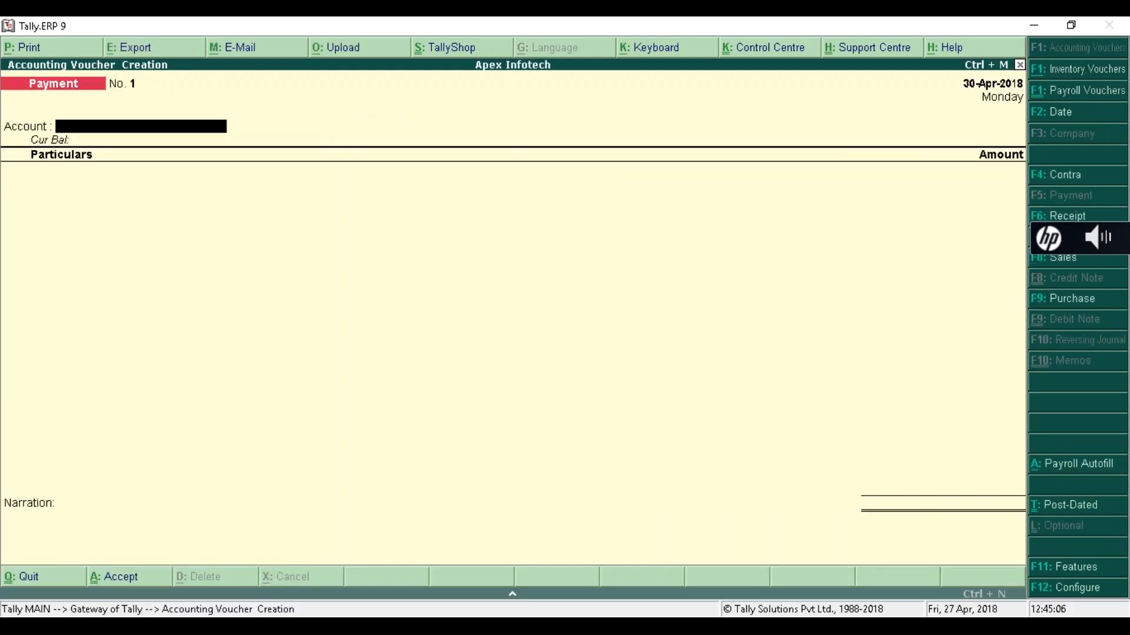
pyautogui.hotkey('ctrl', 'F4')
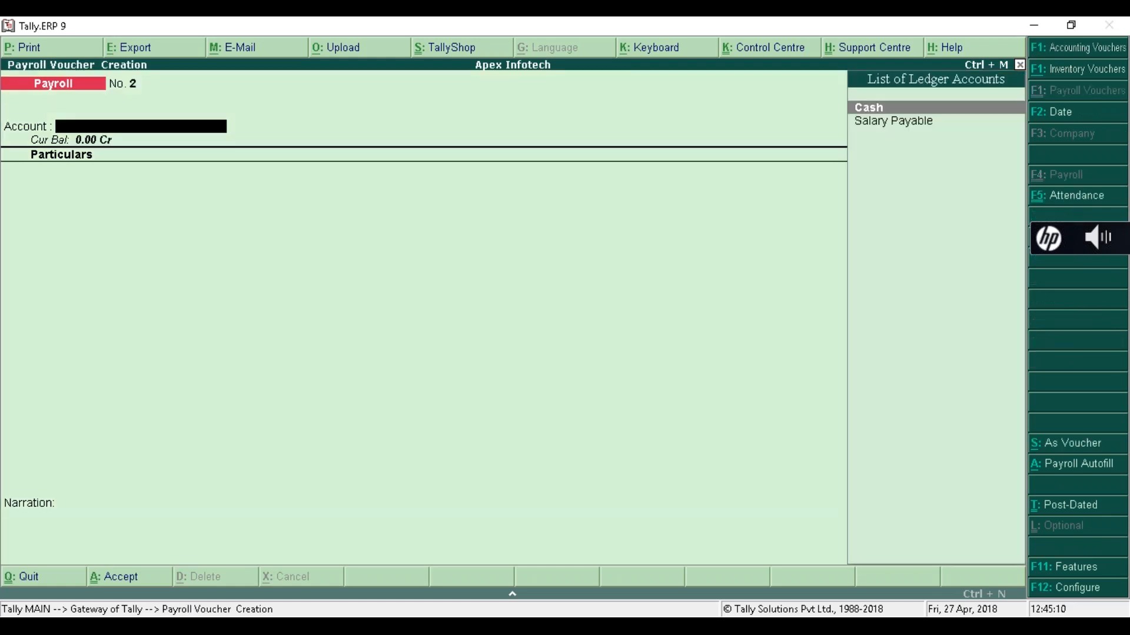
pyautogui.press('F2')
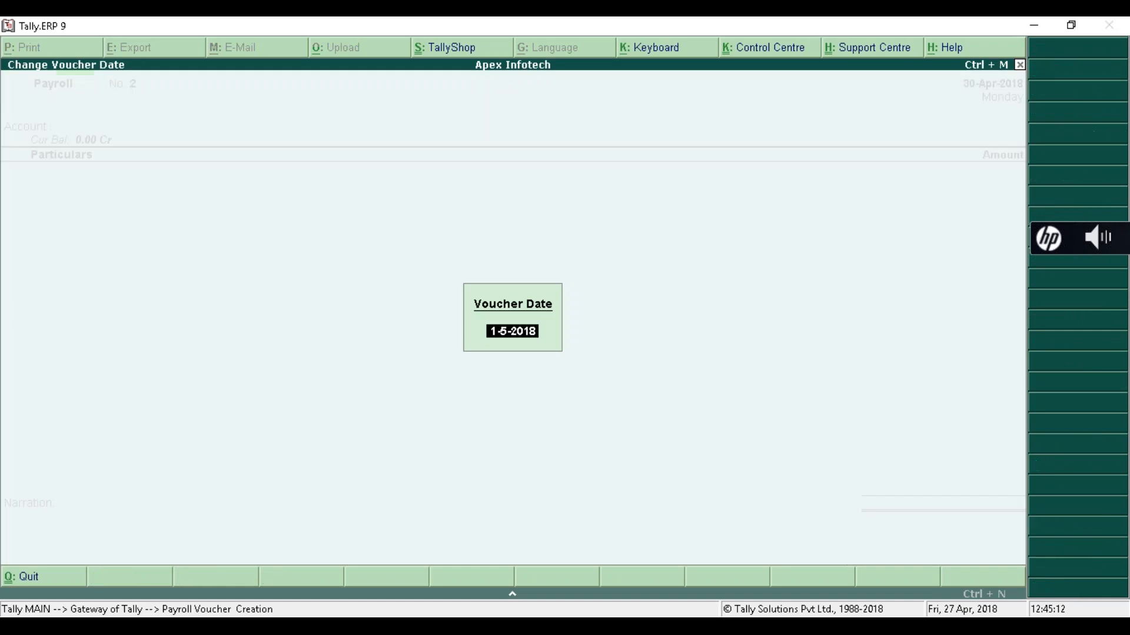
pyautogui.press('Return')
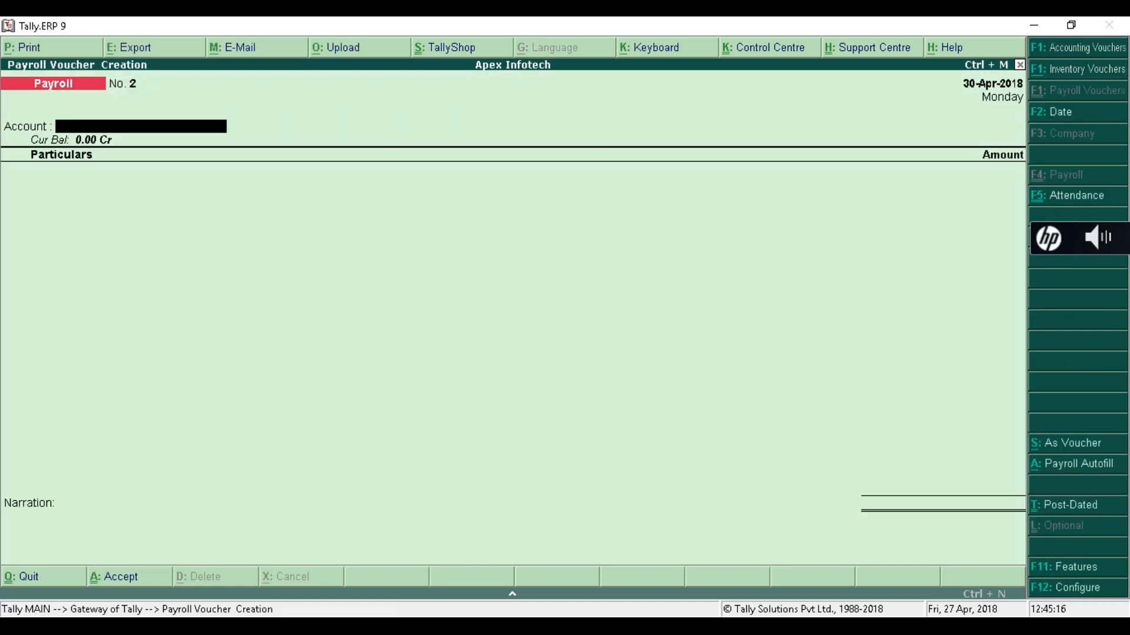
pyautogui.hotkey('alt', 'a')
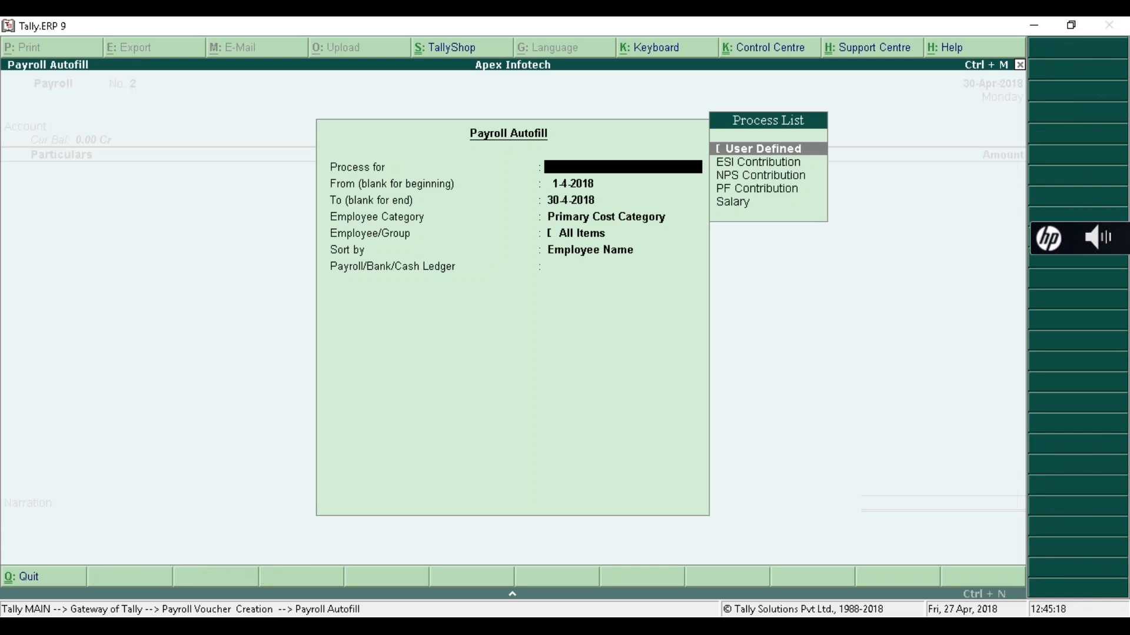
# - Autofill Salary for 1-4-2018 to 30-4-2018, Primary Cost Category, all employees, against Salary Payable
pyautogui.press('Down')
pyautogui.press('Down')
pyautogui.press('Down')
pyautogui.press('Down')
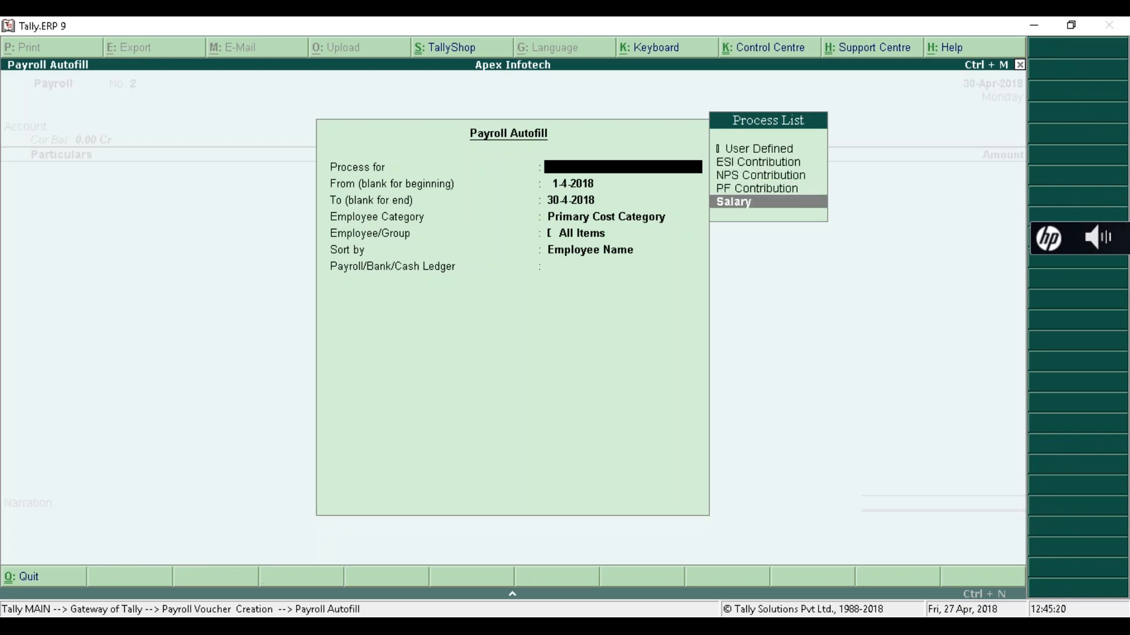
pyautogui.press('Return')
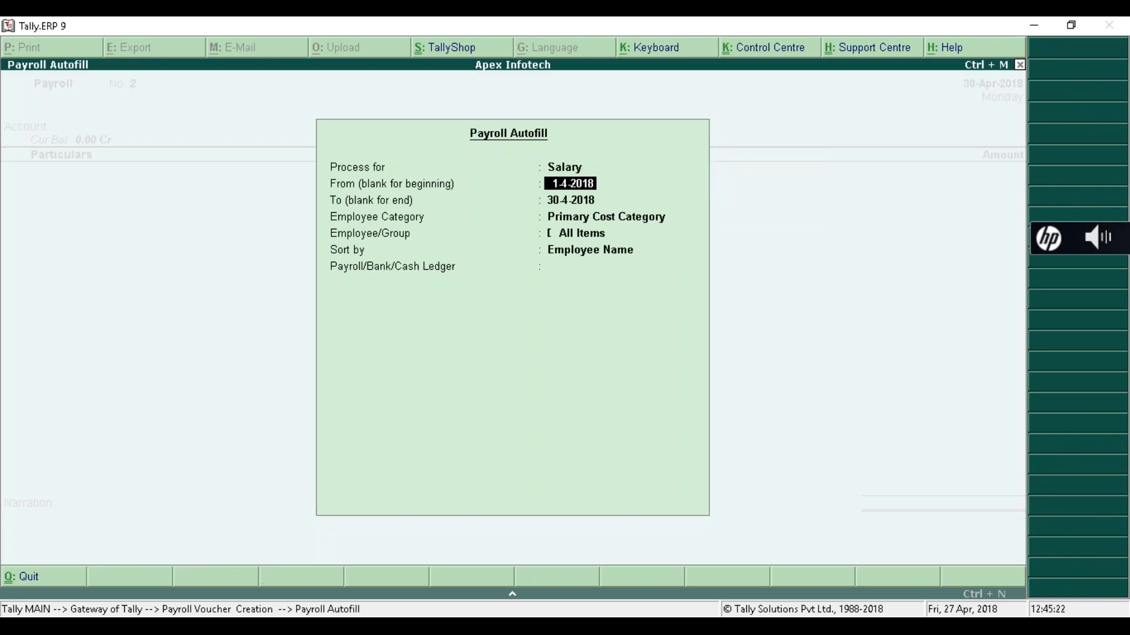
pyautogui.press('Return')
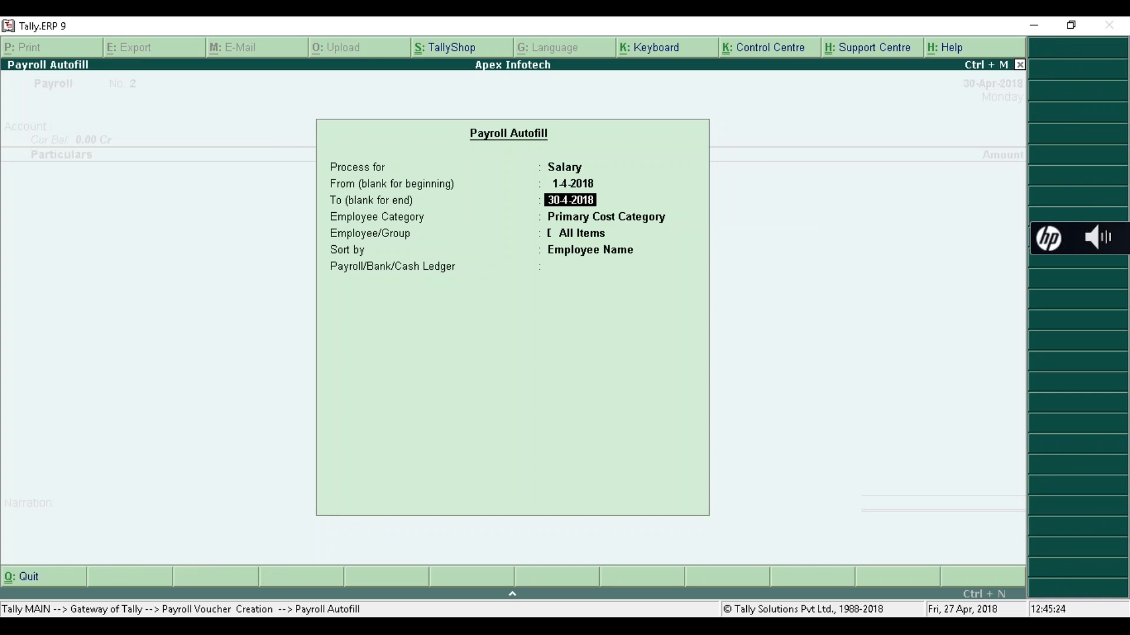
pyautogui.press('Return')
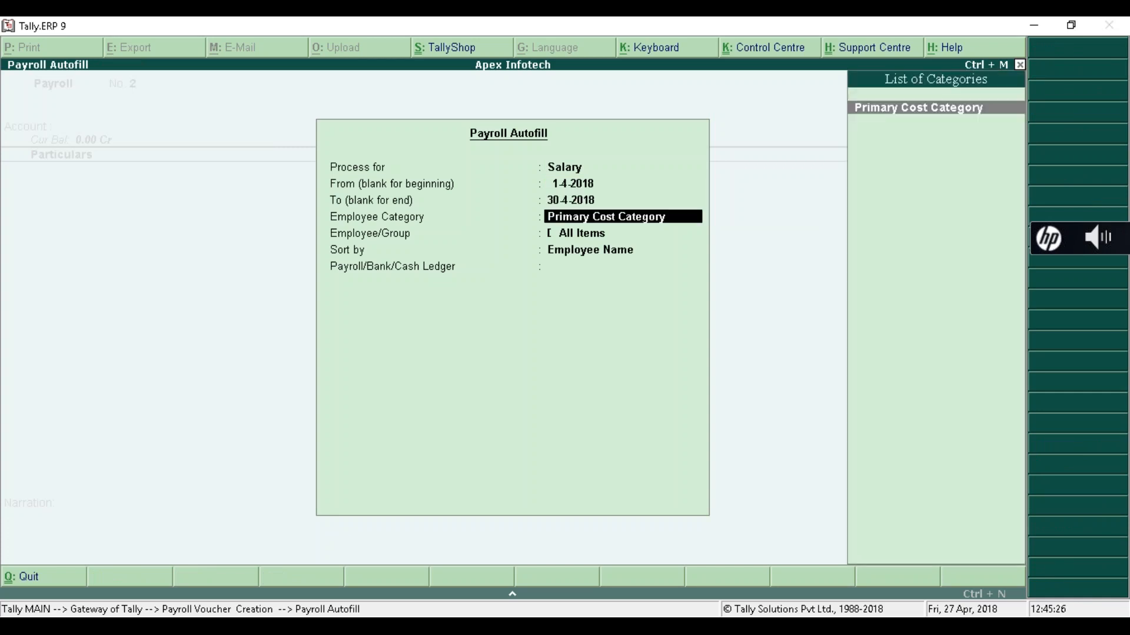
pyautogui.press('Return')
pyautogui.press('Return')
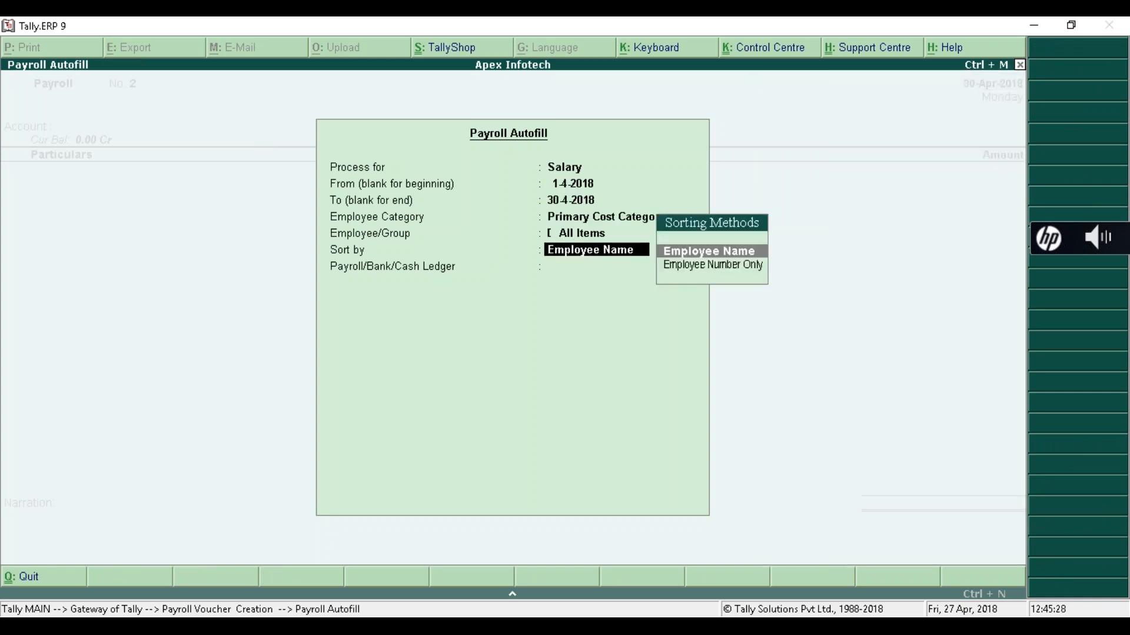
pyautogui.press('Return')
pyautogui.press('Down')
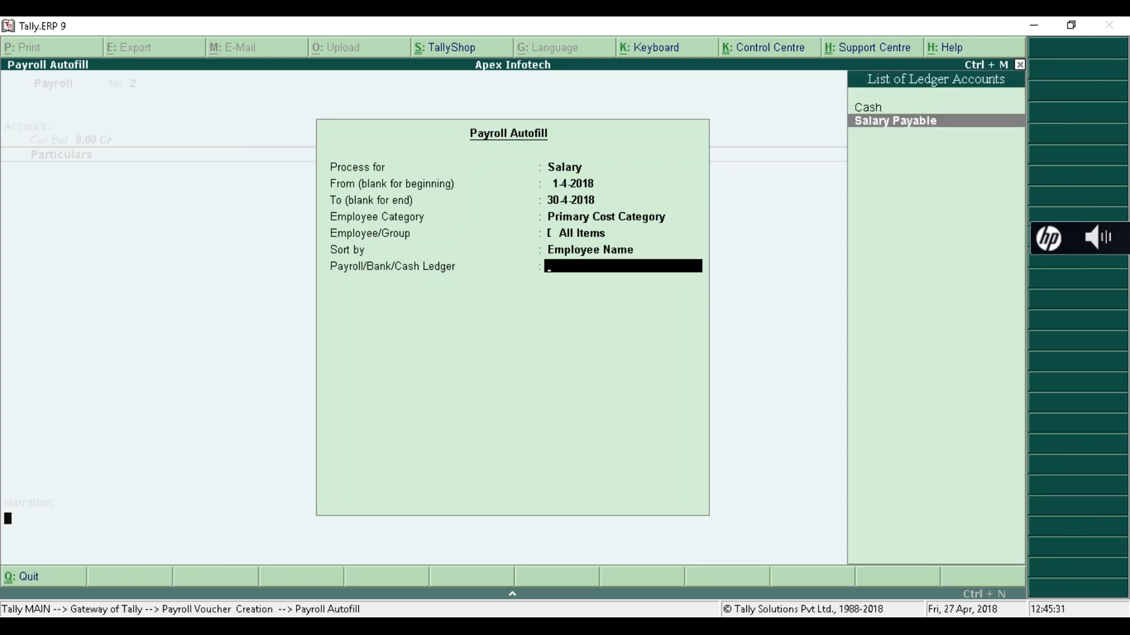
pyautogui.press('Return')
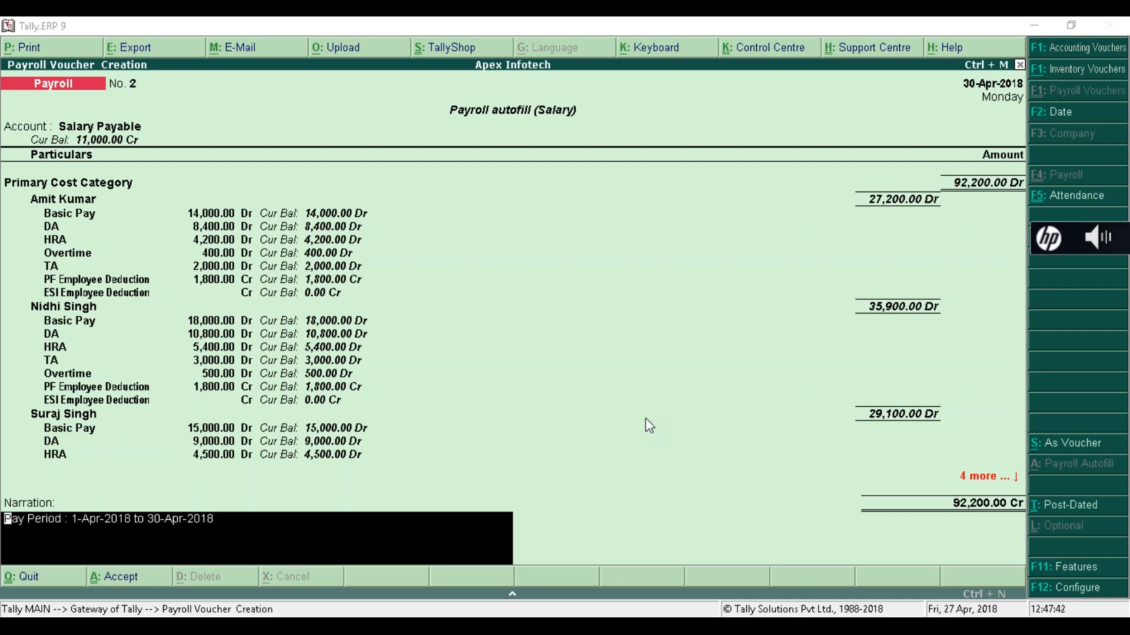
# - Save the auto-filled salary payroll voucher and quit to Gateway
pyautogui.press('Return')
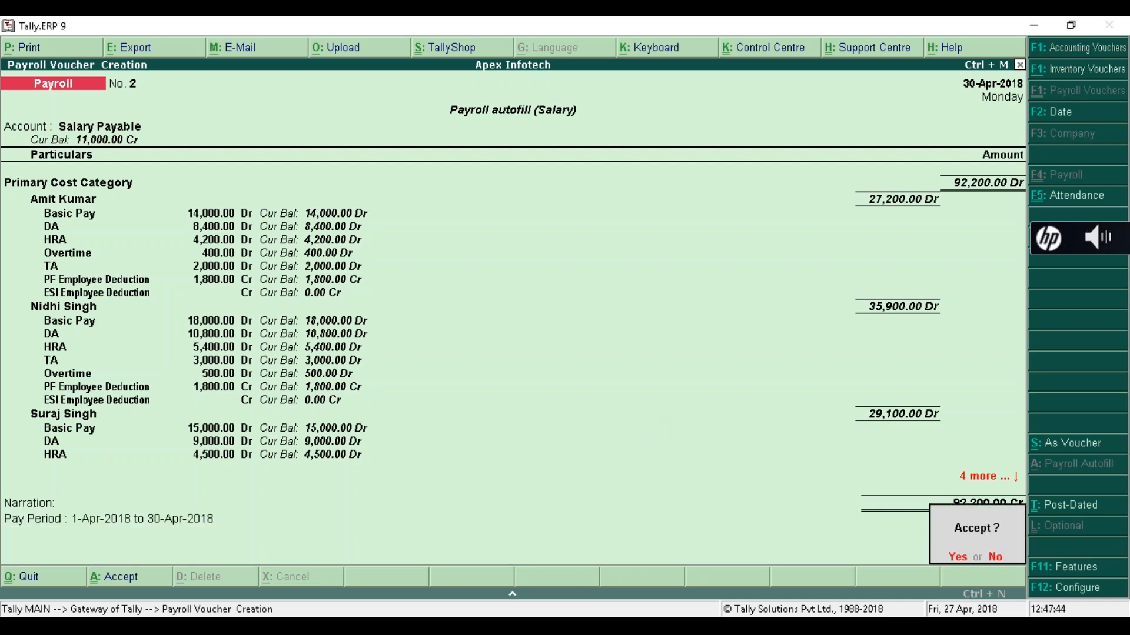
pyautogui.press('Return')
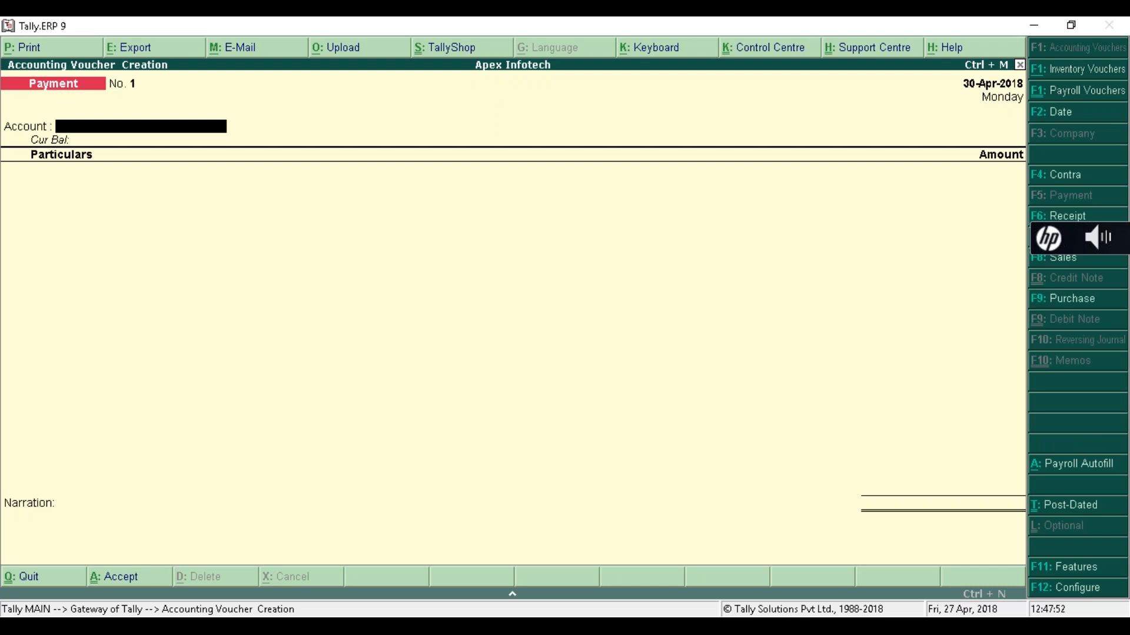
pyautogui.press('Escape')
pyautogui.press('y')
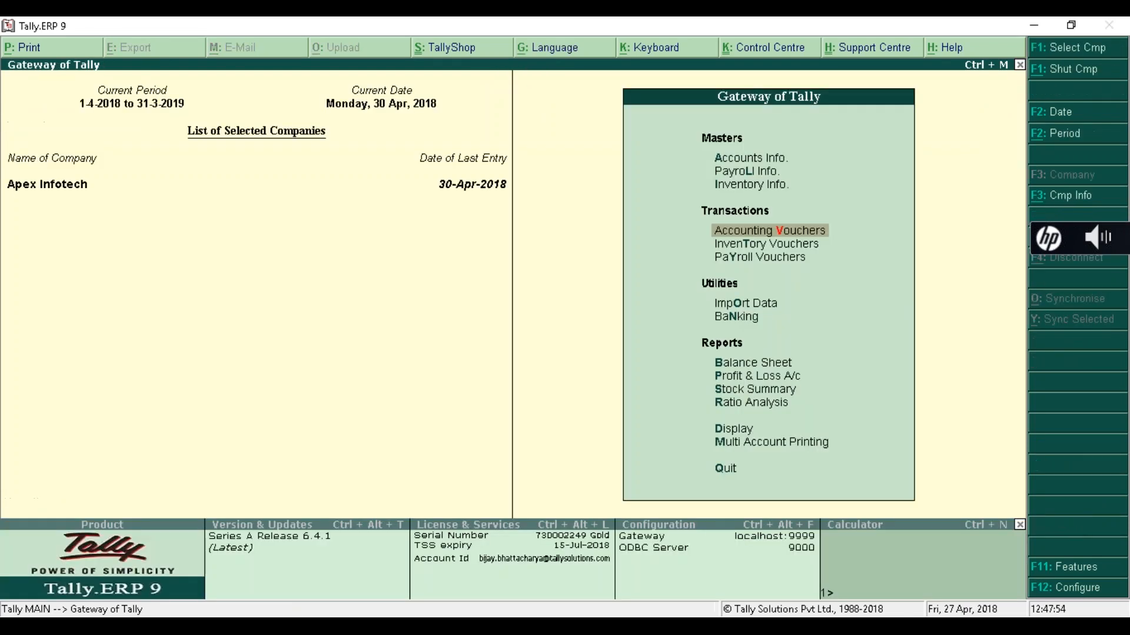
# - Start a new ledger named Kotak Bank from Accounts Info > Ledgers
pyautogui.press('Up')
pyautogui.press('Up')
pyautogui.press('Up')
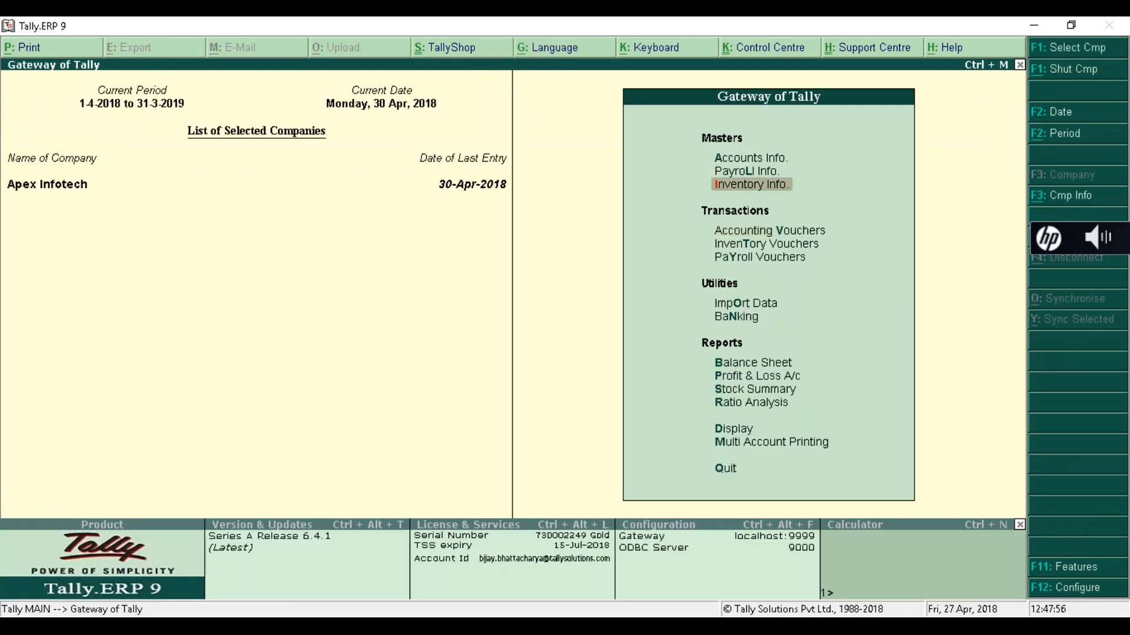
pyautogui.press('Return')
pyautogui.press('Down')
pyautogui.press('Return')
pyautogui.press('Return')
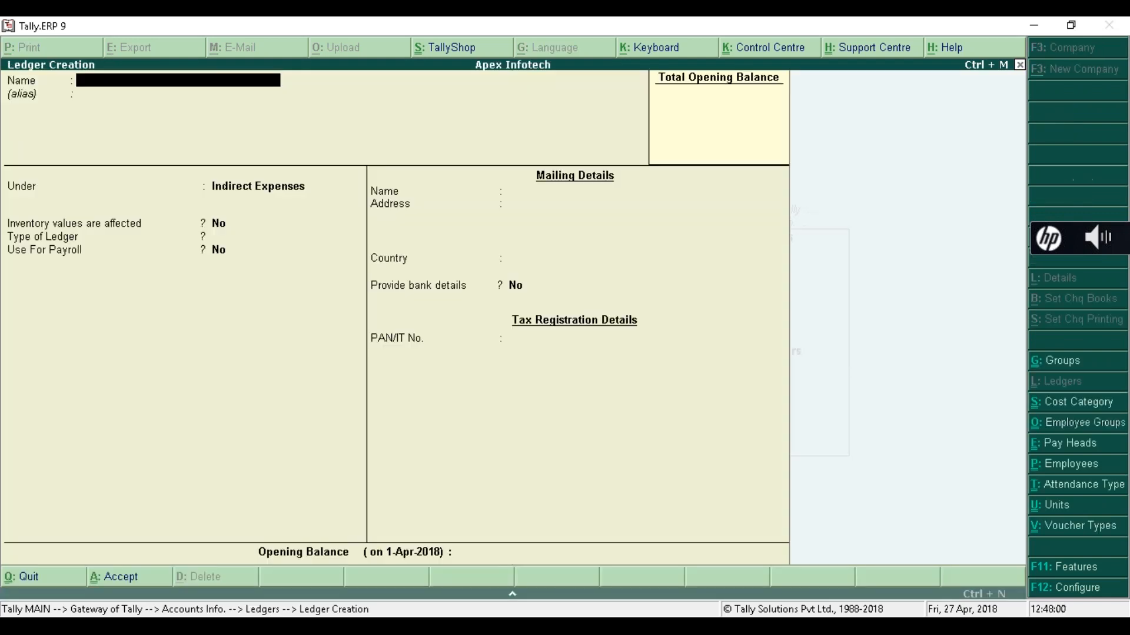
pyautogui.write('Kotak Bank')
pyautogui.press('Return')
pyautogui.press('Return')
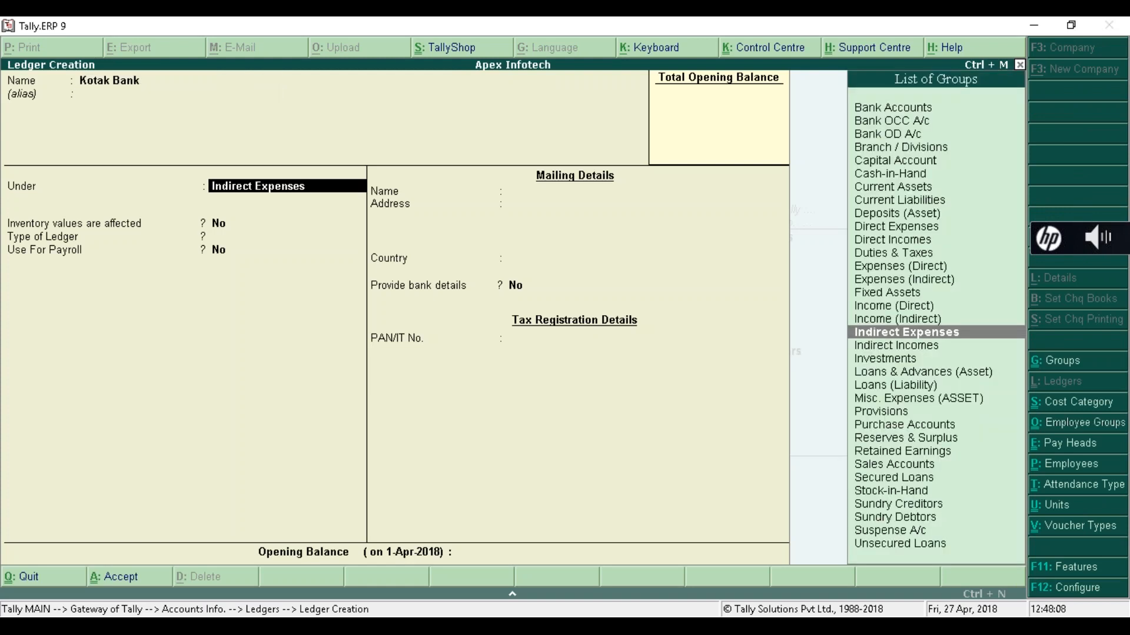
# - Place Kotak Bank under Bank Accounts with a 5,00,000.00 Dr opening balance and save it
pyautogui.write('Bank')
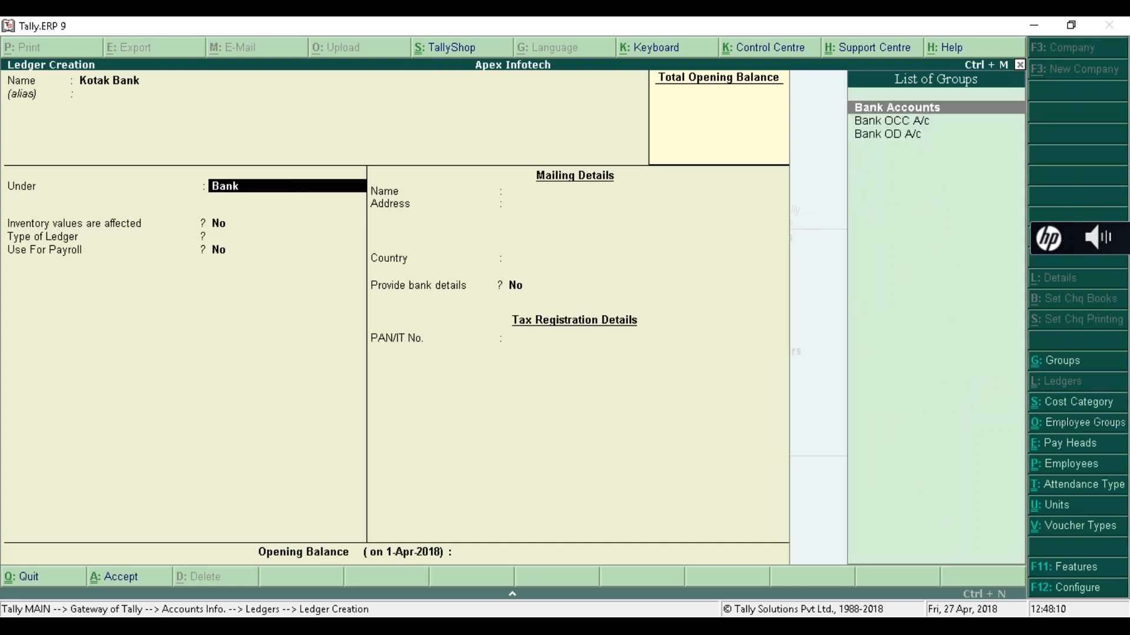
pyautogui.press('Return')
pyautogui.press('Return')
pyautogui.press('Return')
pyautogui.press('Return')
pyautogui.press('Return')
pyautogui.press('Return')
pyautogui.press('Return')
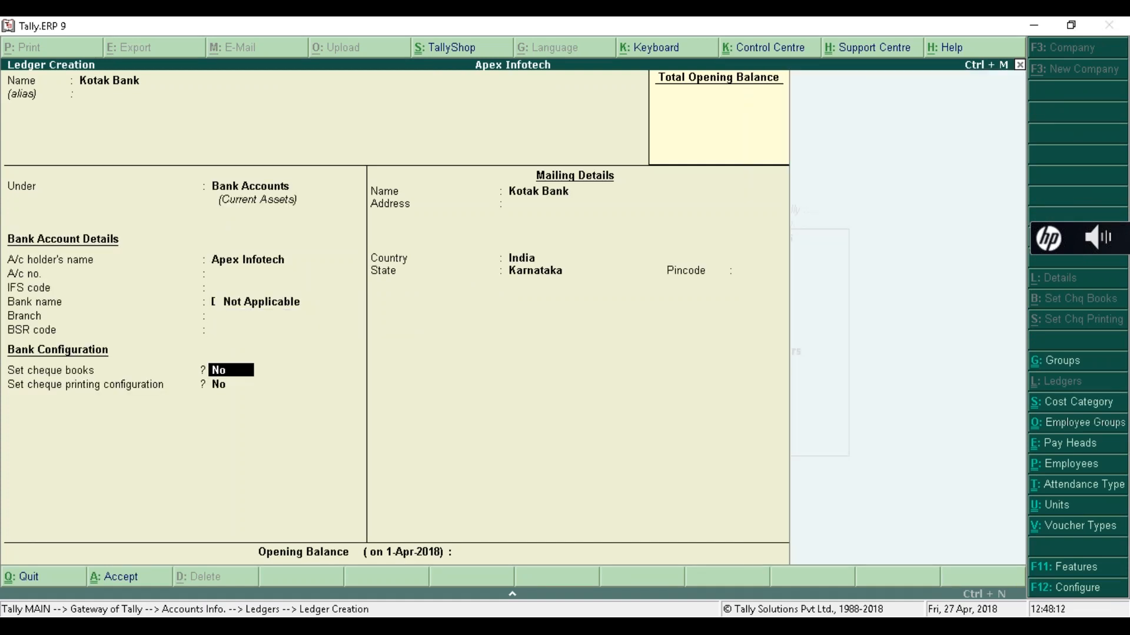
pyautogui.press('Return')
pyautogui.press('Return')
pyautogui.press('Return')
pyautogui.press('Return')
pyautogui.press('Return')
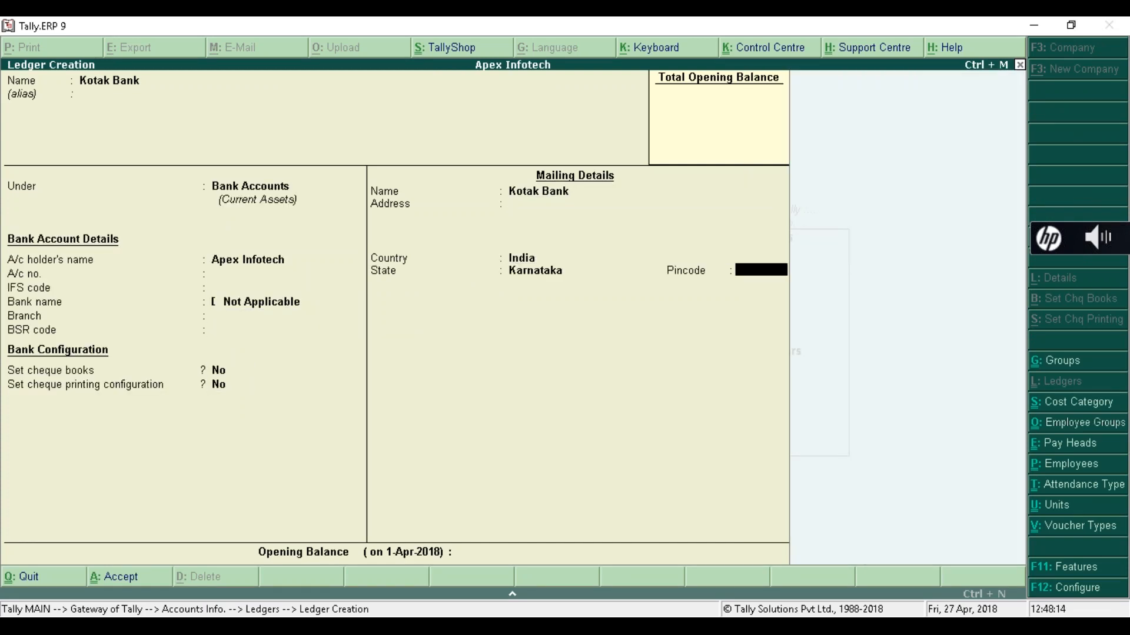
pyautogui.press('Return')
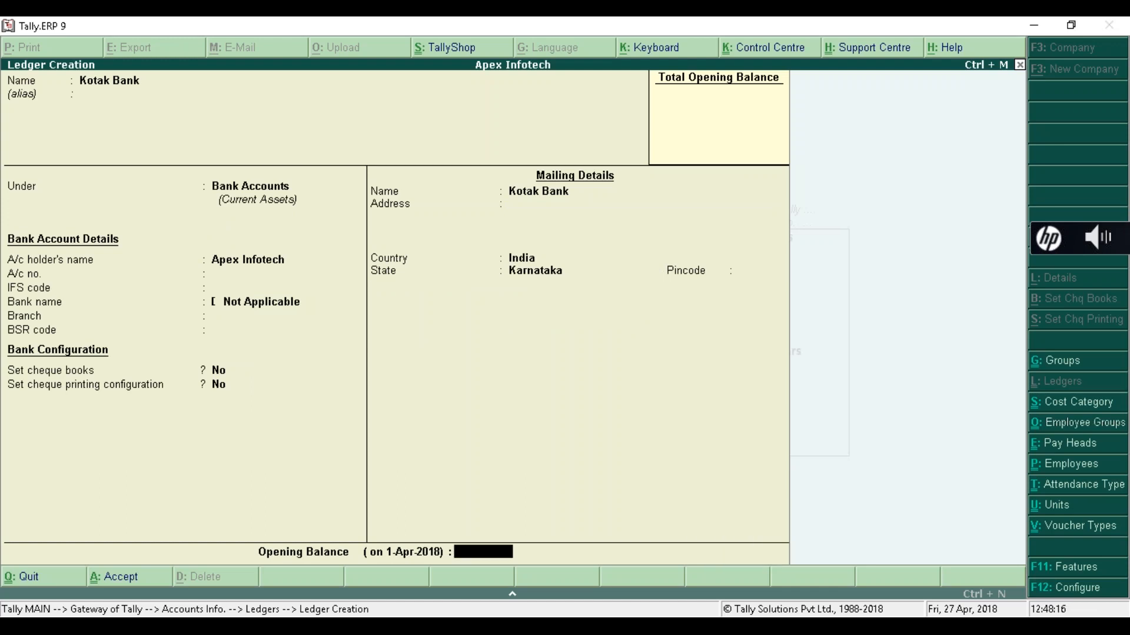
pyautogui.write('5,')
pyautogui.write('00,00')
pyautogui.write('0')
pyautogui.press('Return')
pyautogui.press('Return')
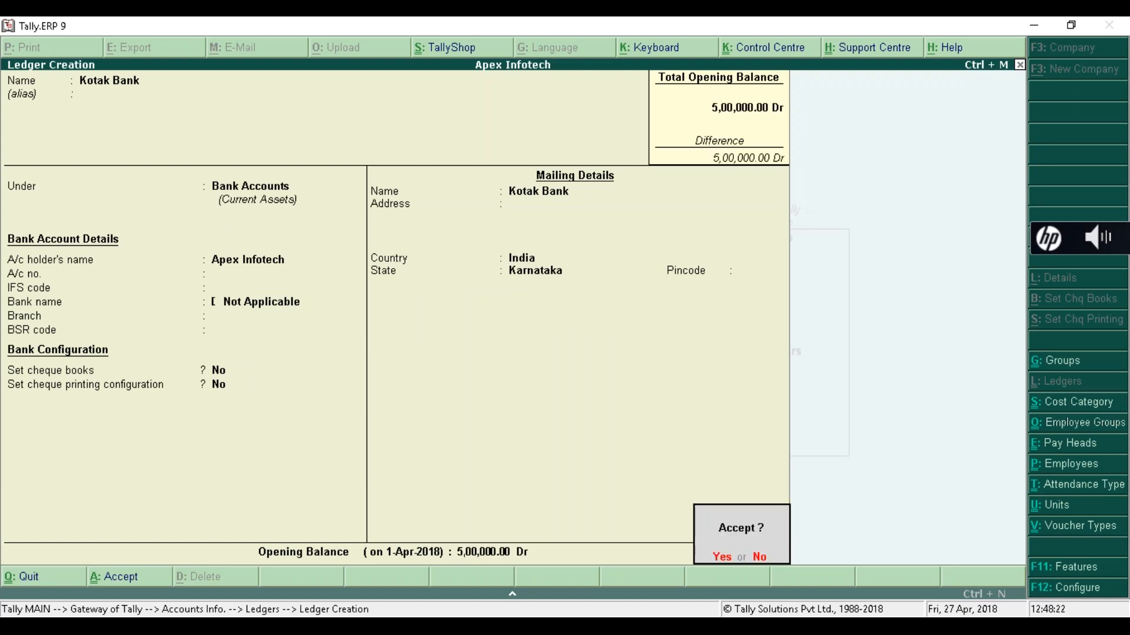
pyautogui.press('Return')
pyautogui.press('Escape')
pyautogui.press('Escape')
pyautogui.press('Escape')
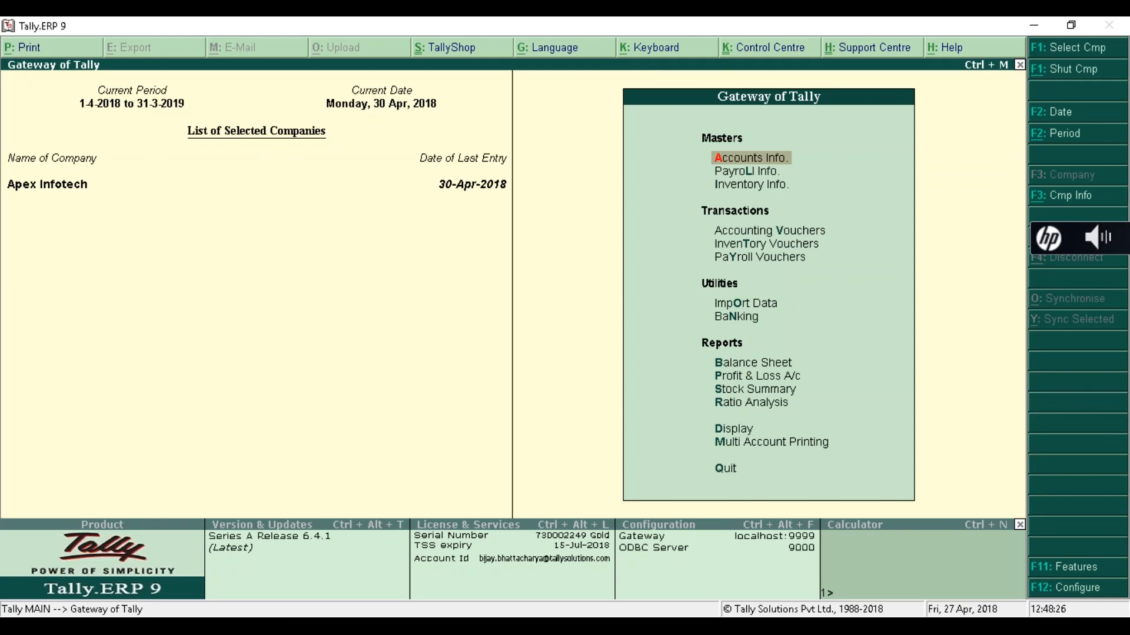
pyautogui.press('v')
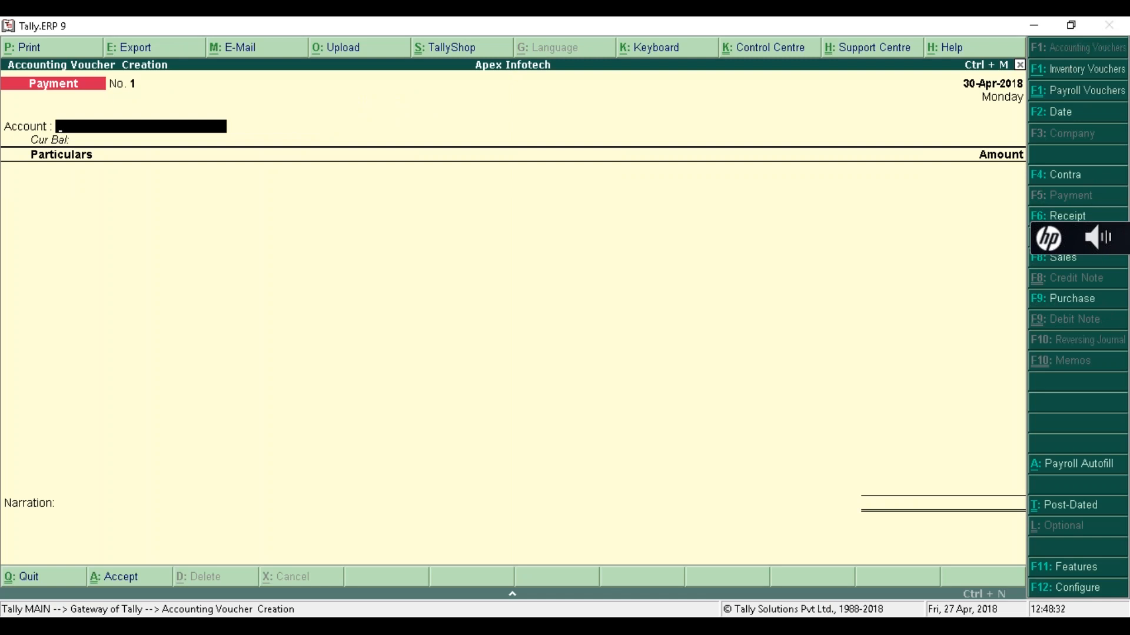
# - Autofill a Salary Payment to 30-4-2018 for all employees, paying Salary Payable from Kotak Bank
pyautogui.hotkey('alt', 'a')
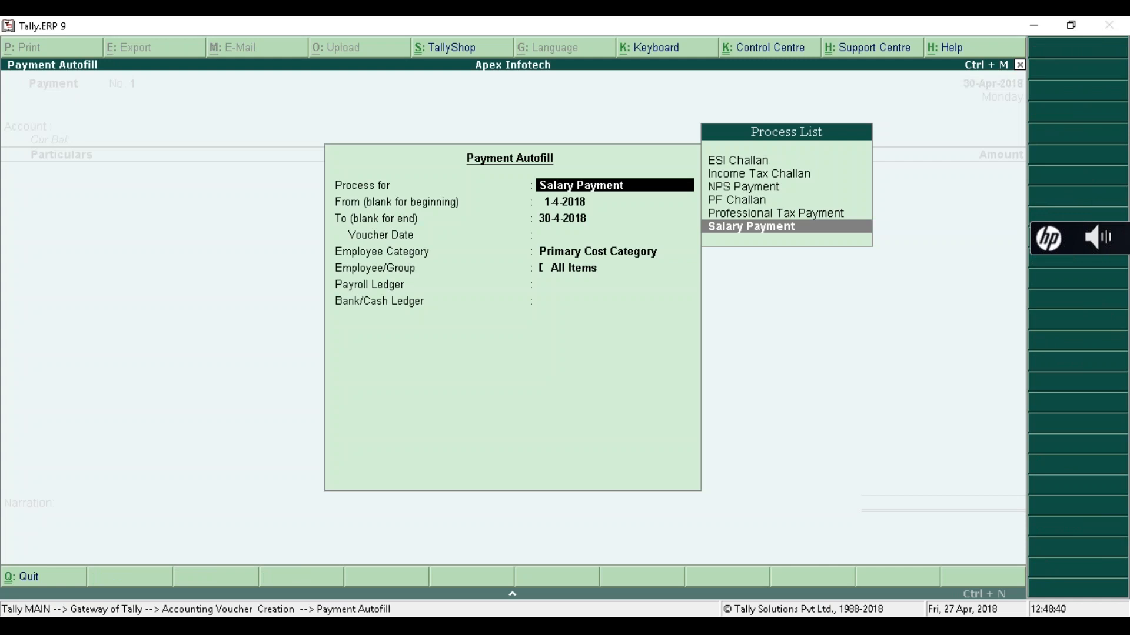
pyautogui.press('Return')
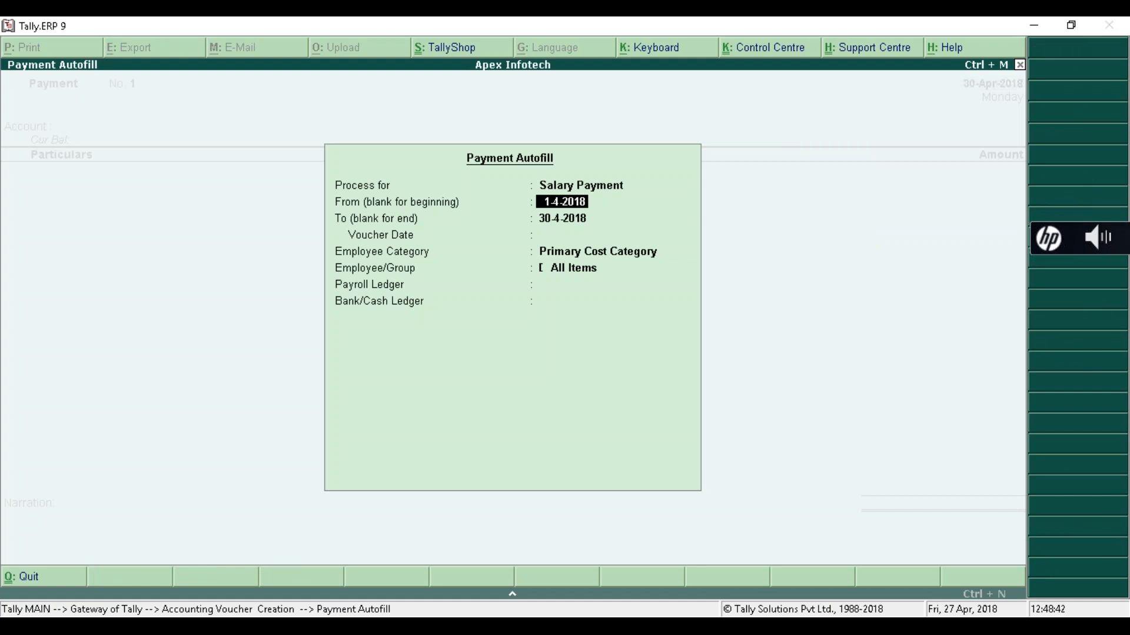
pyautogui.press('Return')
pyautogui.press('Return')
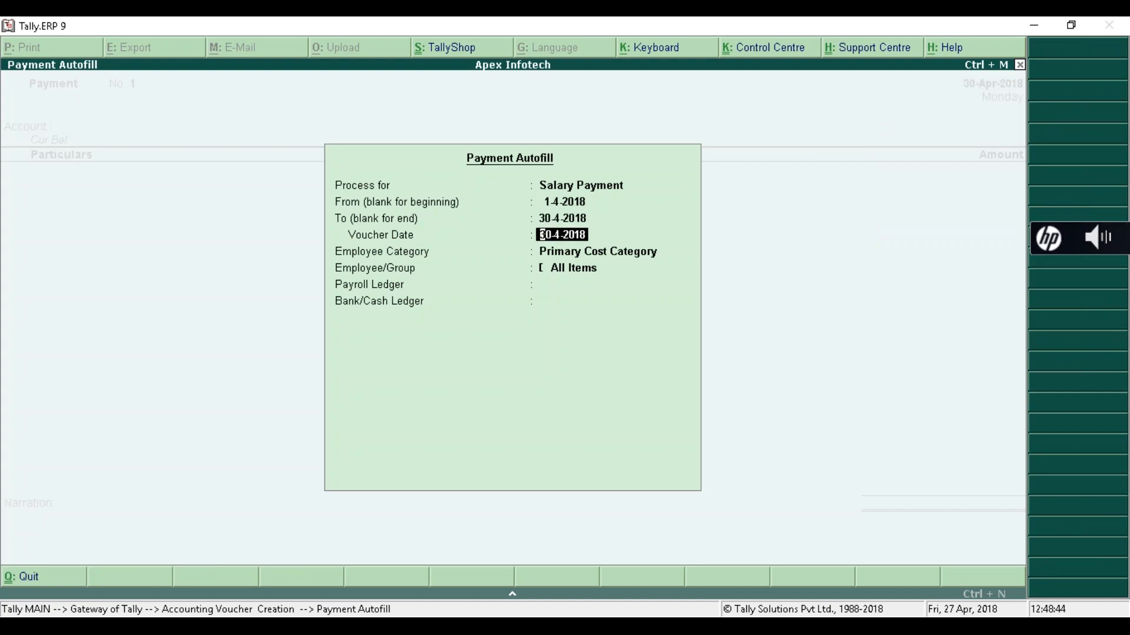
pyautogui.press('Return')
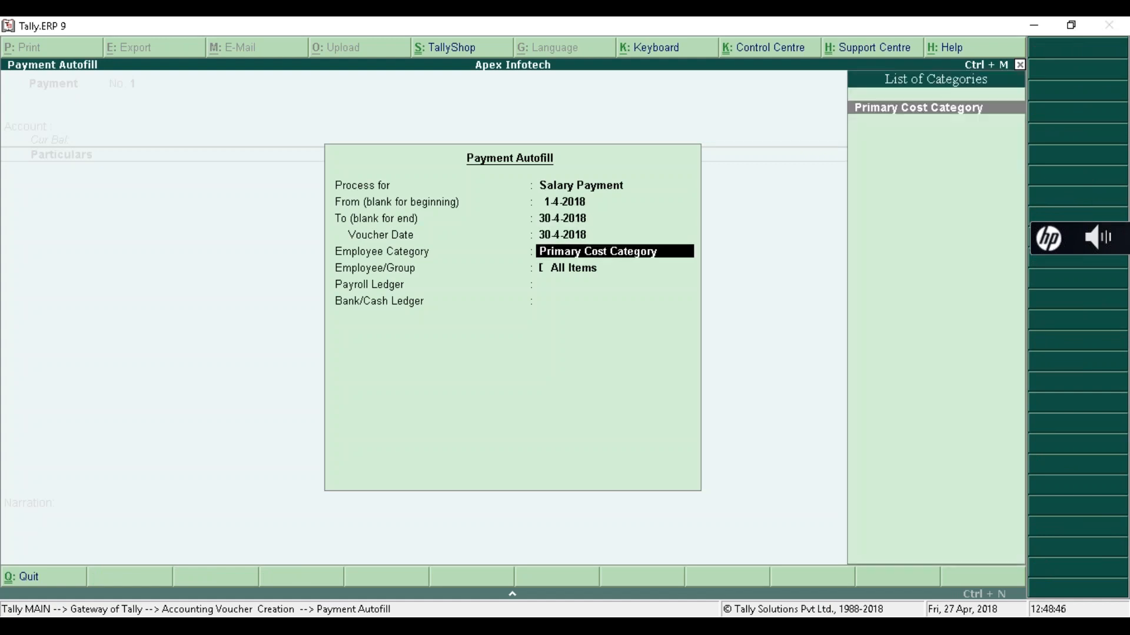
pyautogui.press('Return')
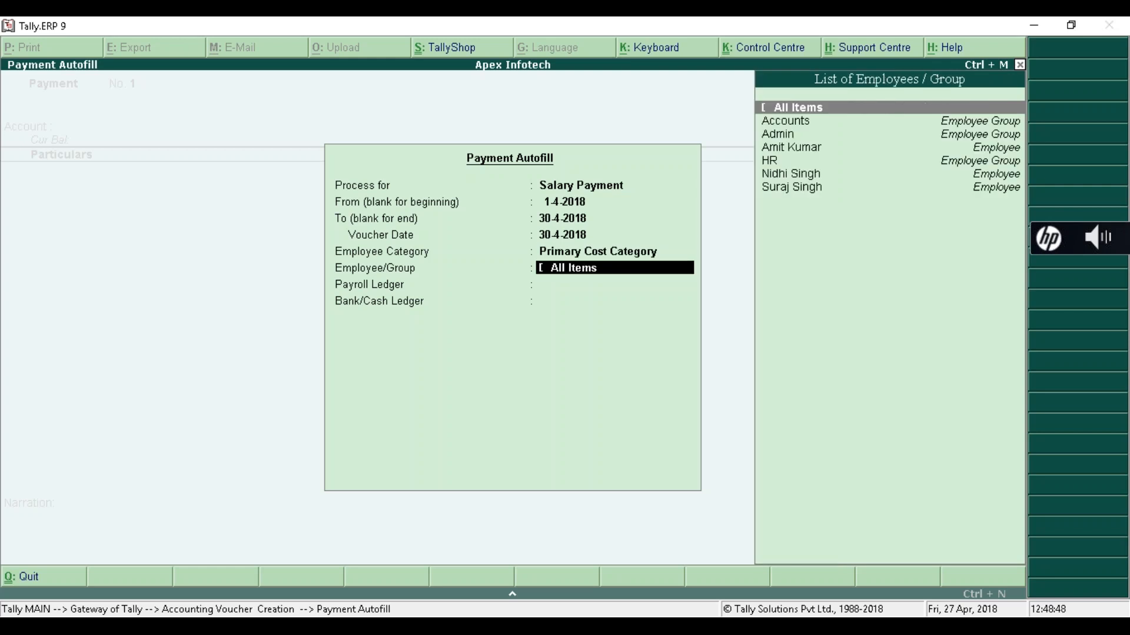
pyautogui.press('Return')
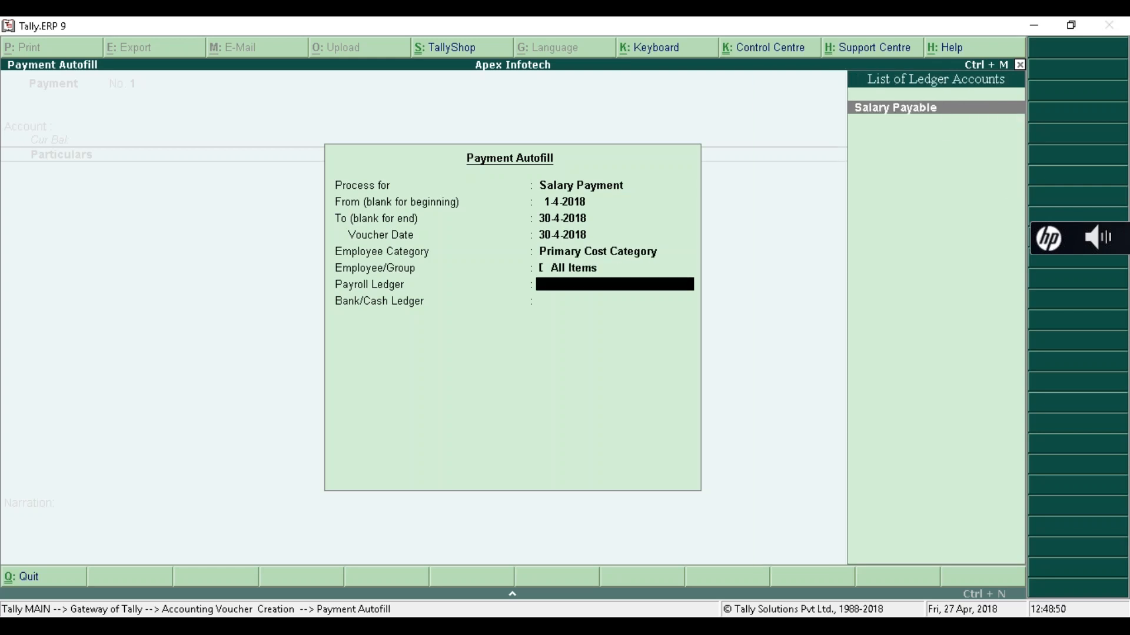
pyautogui.press('Return')
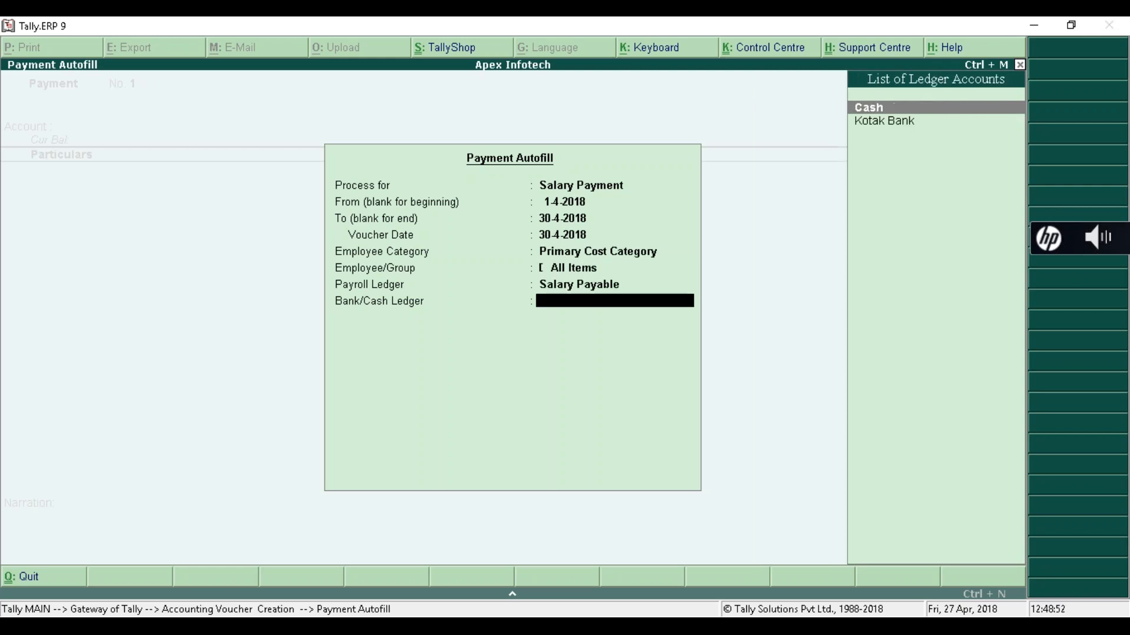
pyautogui.press('Down')
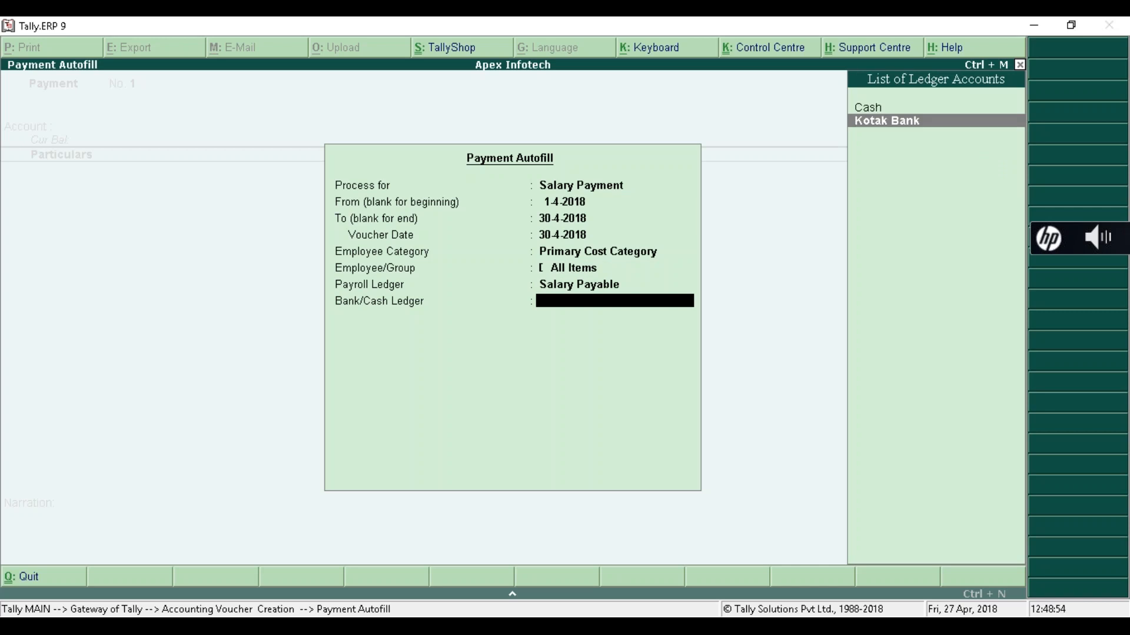
pyautogui.press('Return')
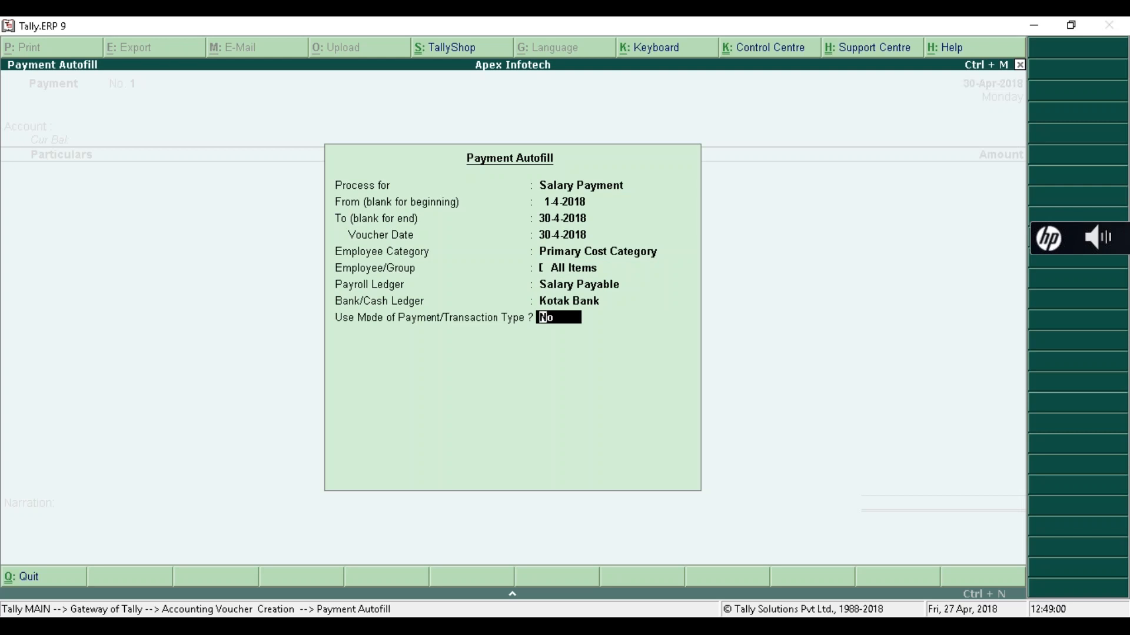
pyautogui.press('Return')
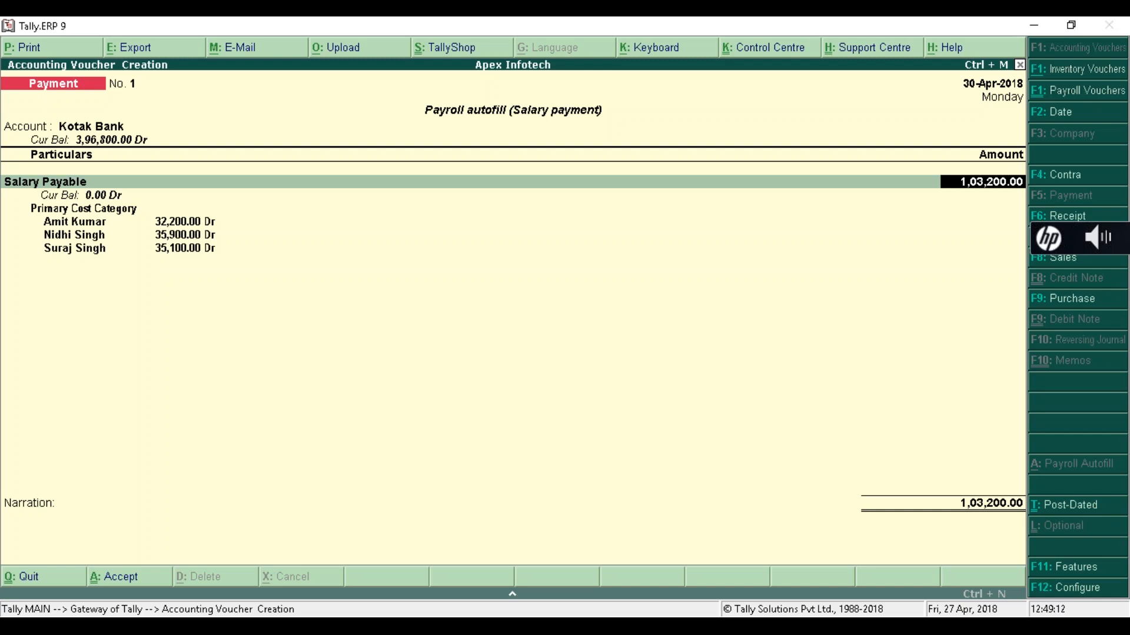
pyautogui.press('Return')
# - Enter 44 in the Kotak Bank allocation details, save the payment voucher, and quit to Gateway
pyautogui.press('Return')
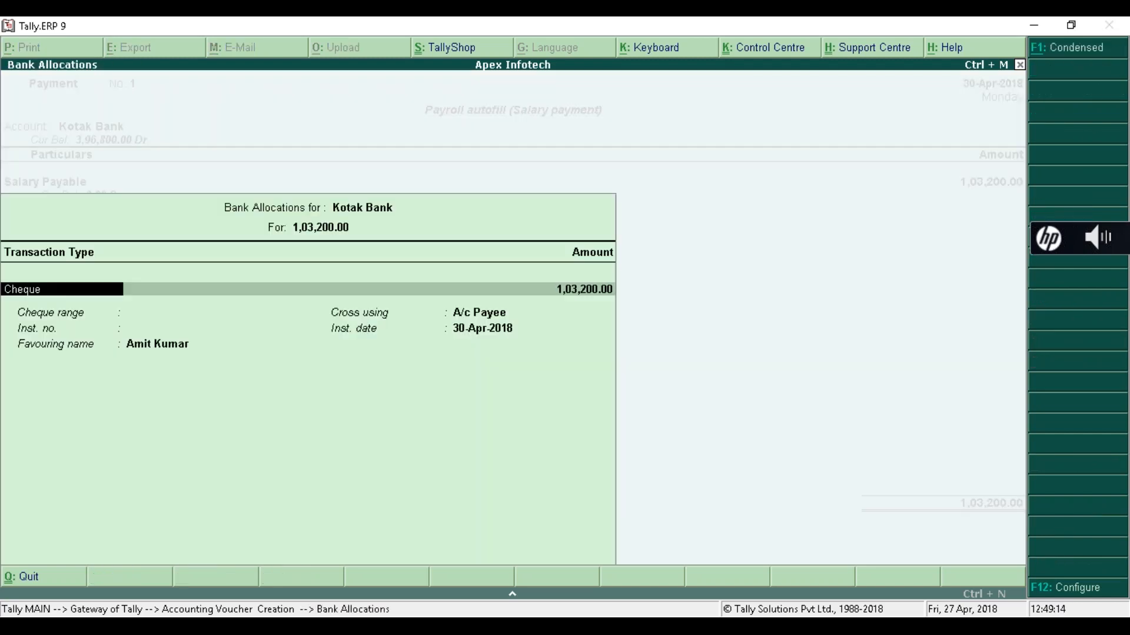
pyautogui.press('Return')
pyautogui.press('Return')
pyautogui.press('Return')
pyautogui.write('44')
pyautogui.press('Return')
pyautogui.press('Return')
pyautogui.press('Return')
pyautogui.press('Return')
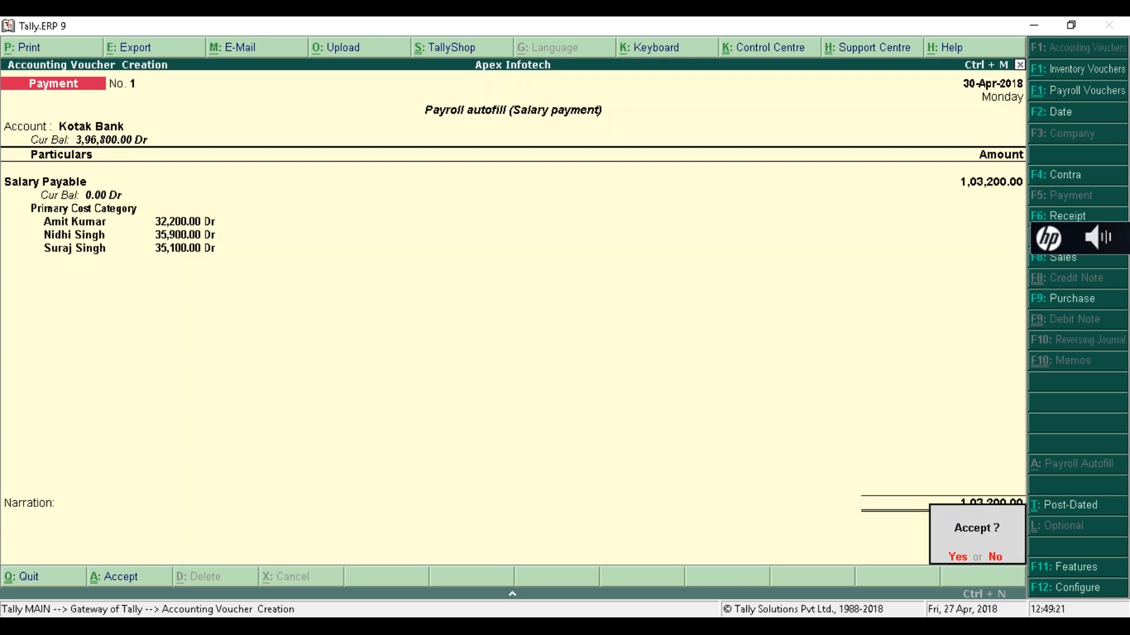
pyautogui.press('Return')
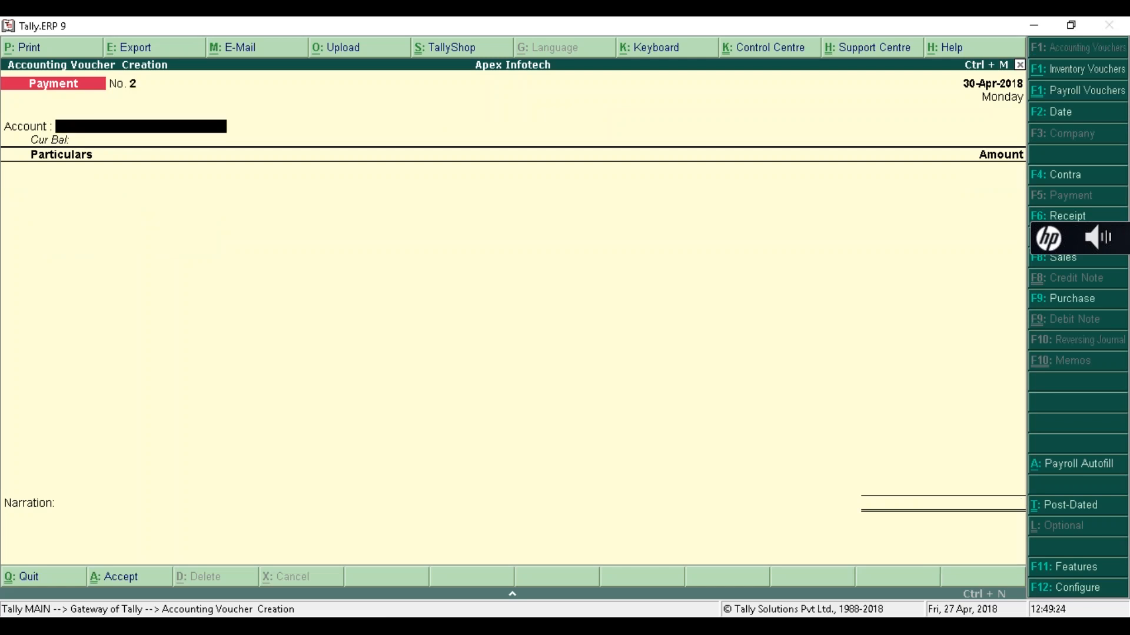
pyautogui.press('Escape')
pyautogui.press('Return')
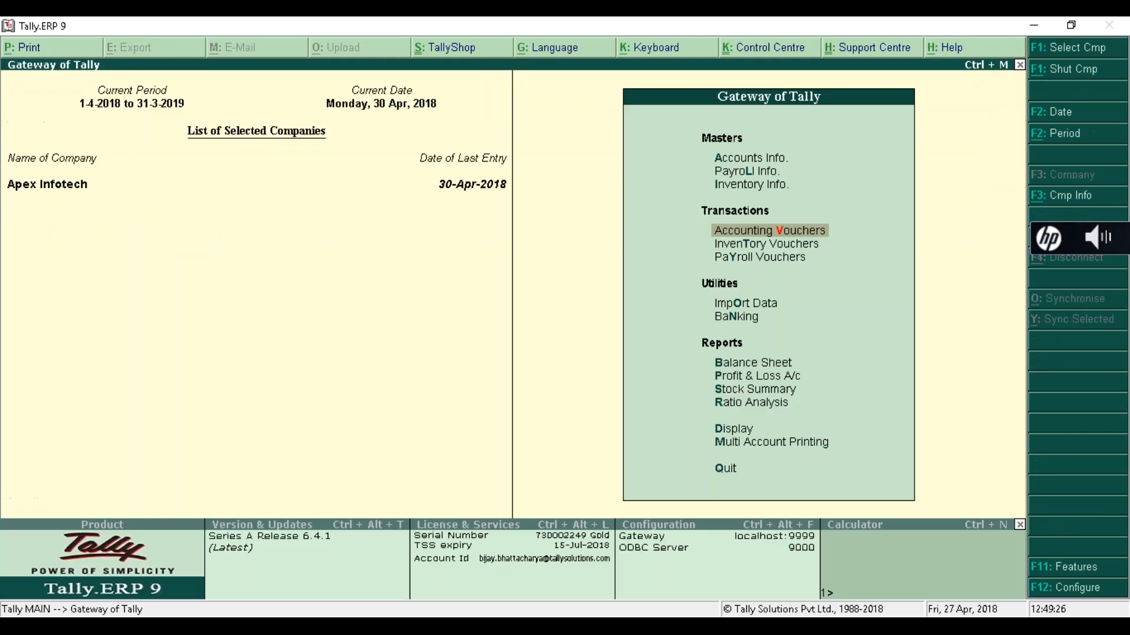
pyautogui.press('d')
pyautogui.press('y')
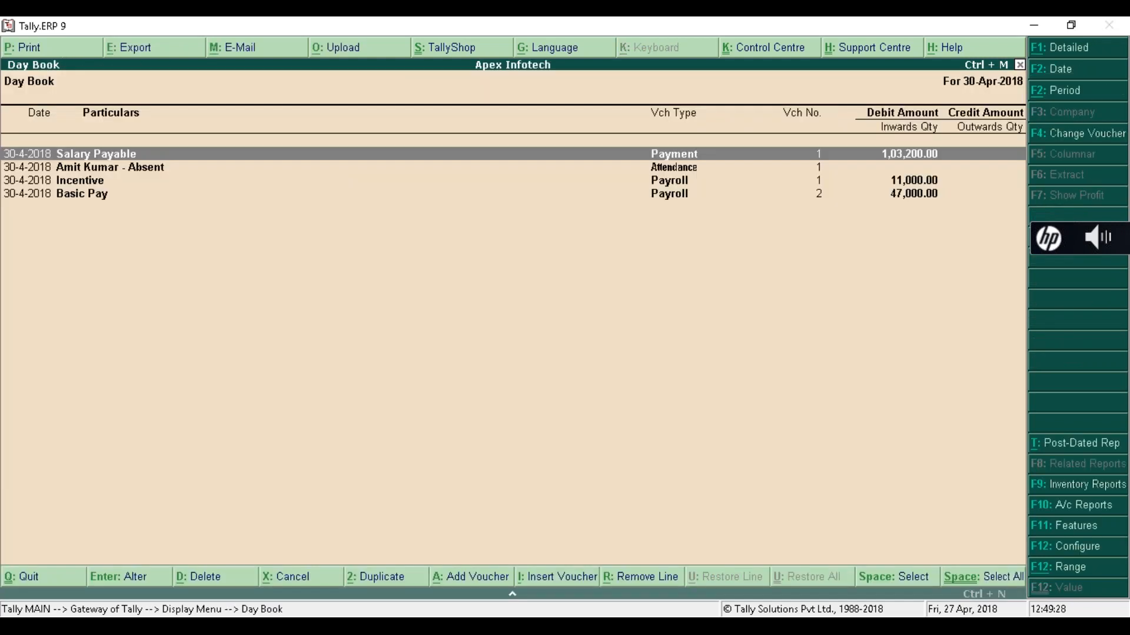
pyautogui.press('Down')
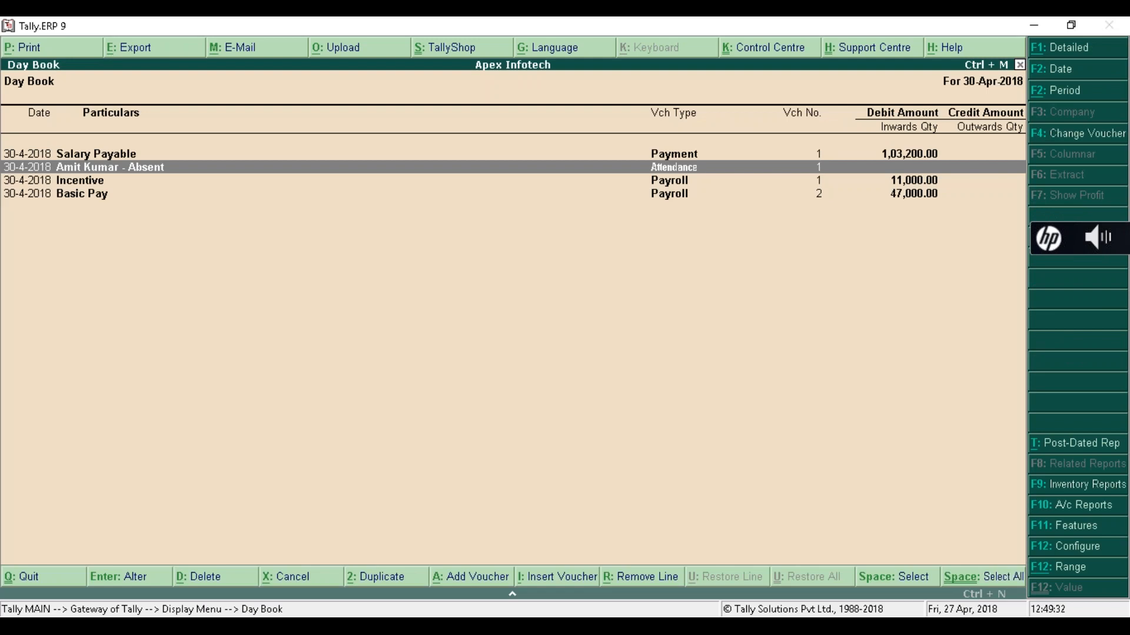
pyautogui.press('Return')
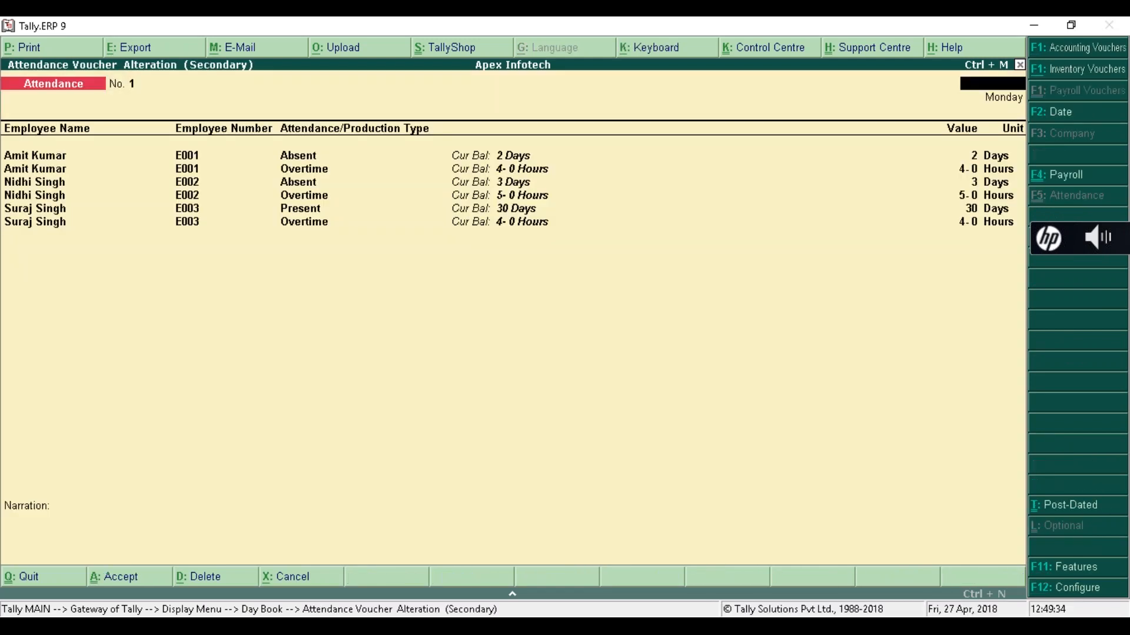
pyautogui.press('Escape')
pyautogui.press('y')
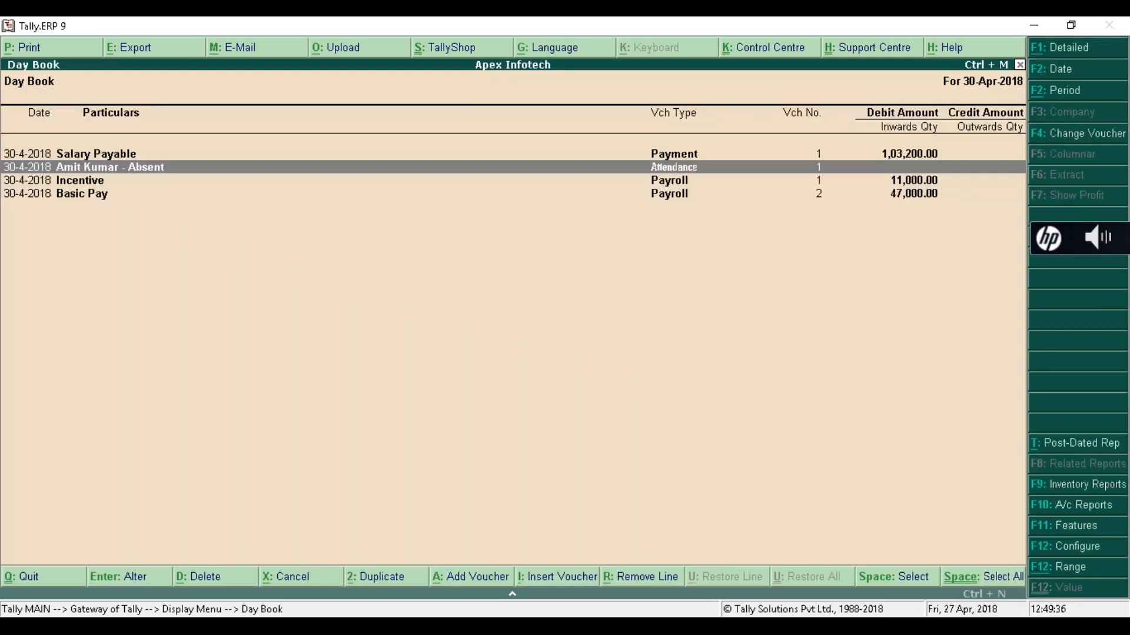
pyautogui.press('Down')
pyautogui.press('Return')
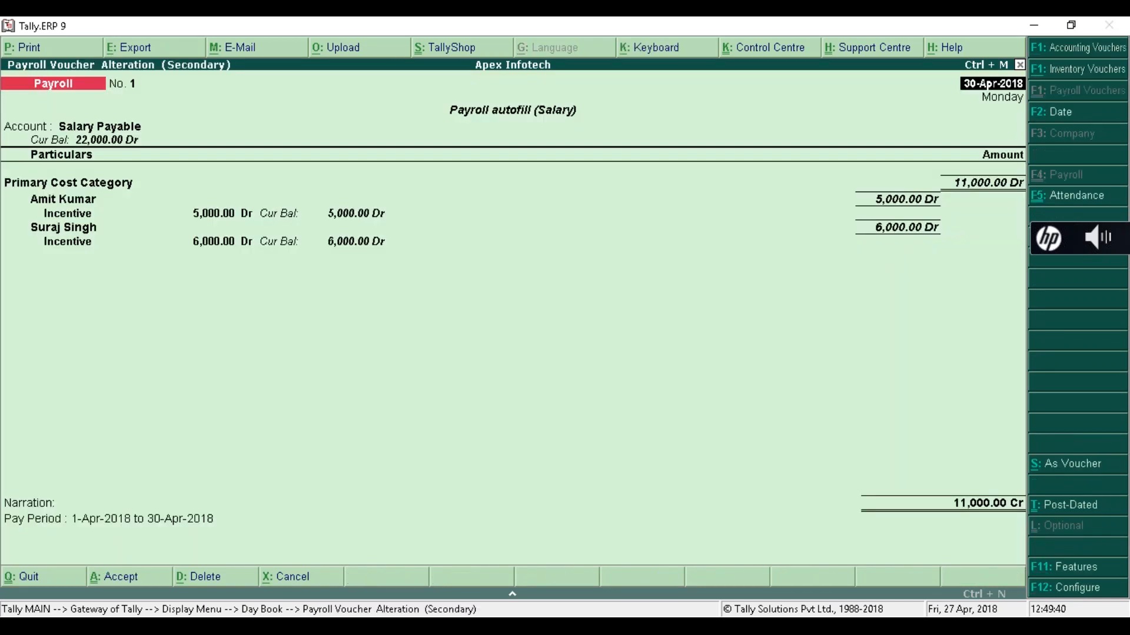
pyautogui.press('Escape')
pyautogui.press('y')
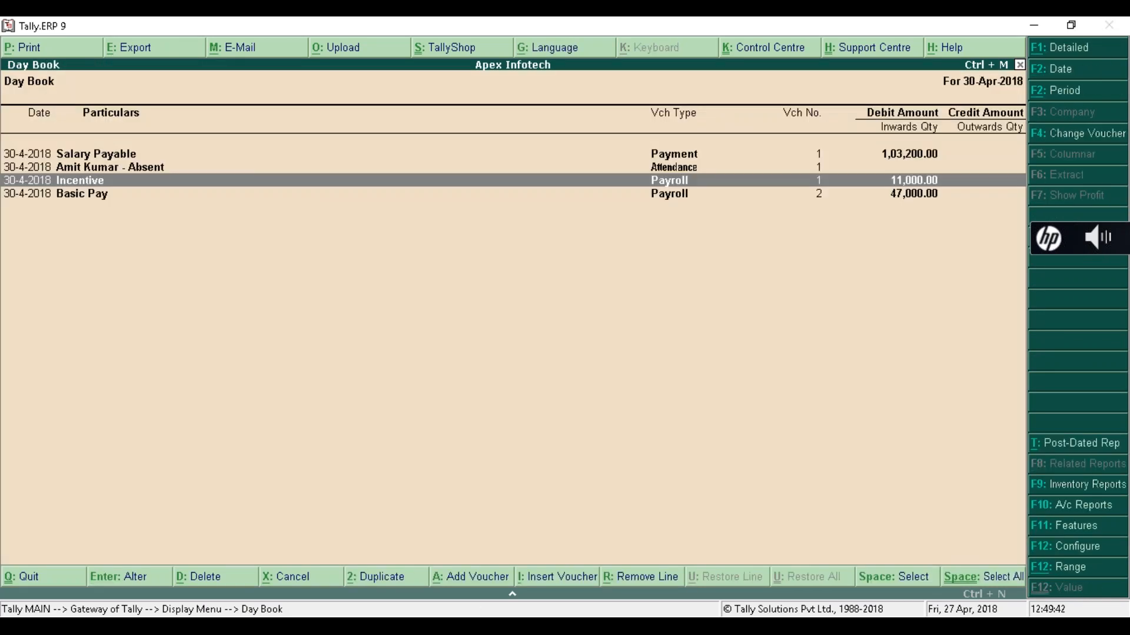
pyautogui.press('Down')
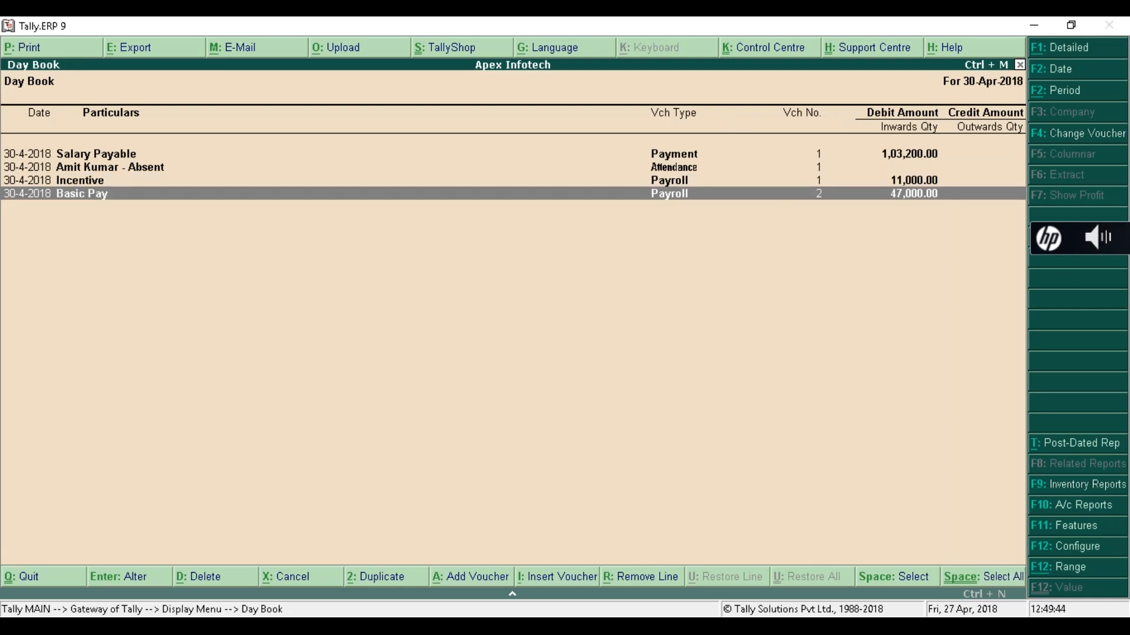
pyautogui.press('Return')
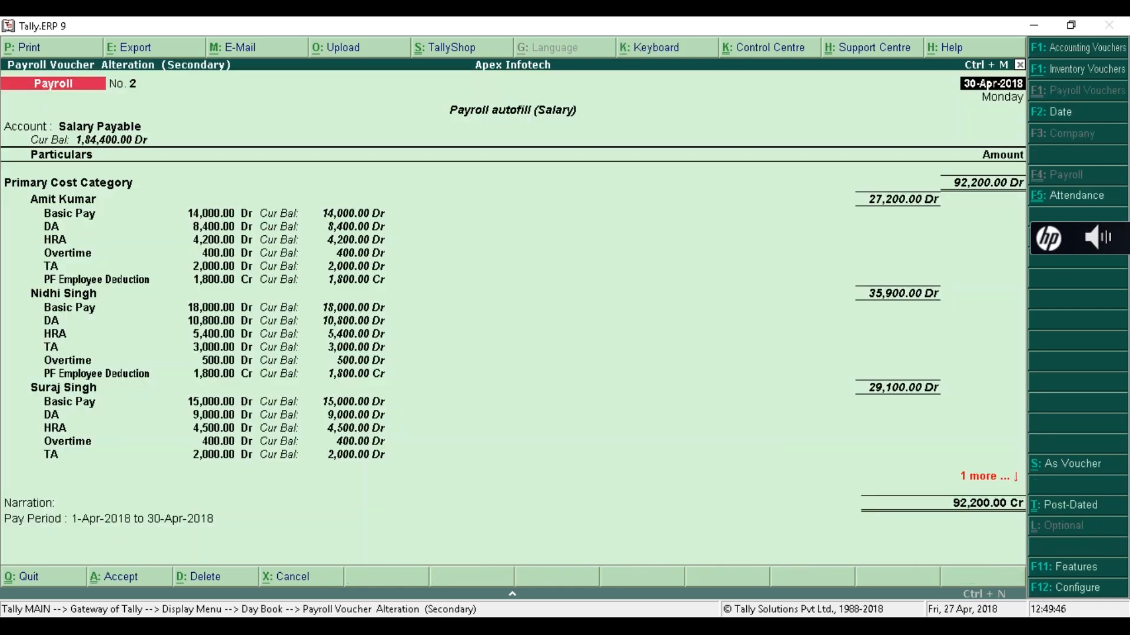
pyautogui.press('Escape')
pyautogui.press('y')
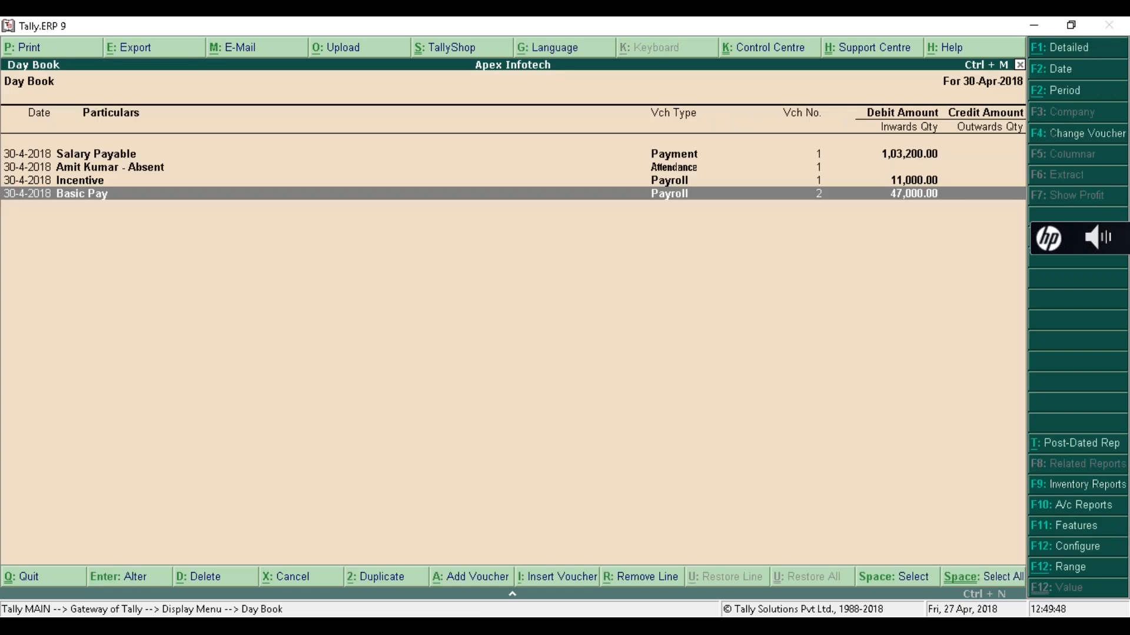
pyautogui.press('Up')
pyautogui.press('Up')
pyautogui.press('Up')
pyautogui.press('Return')
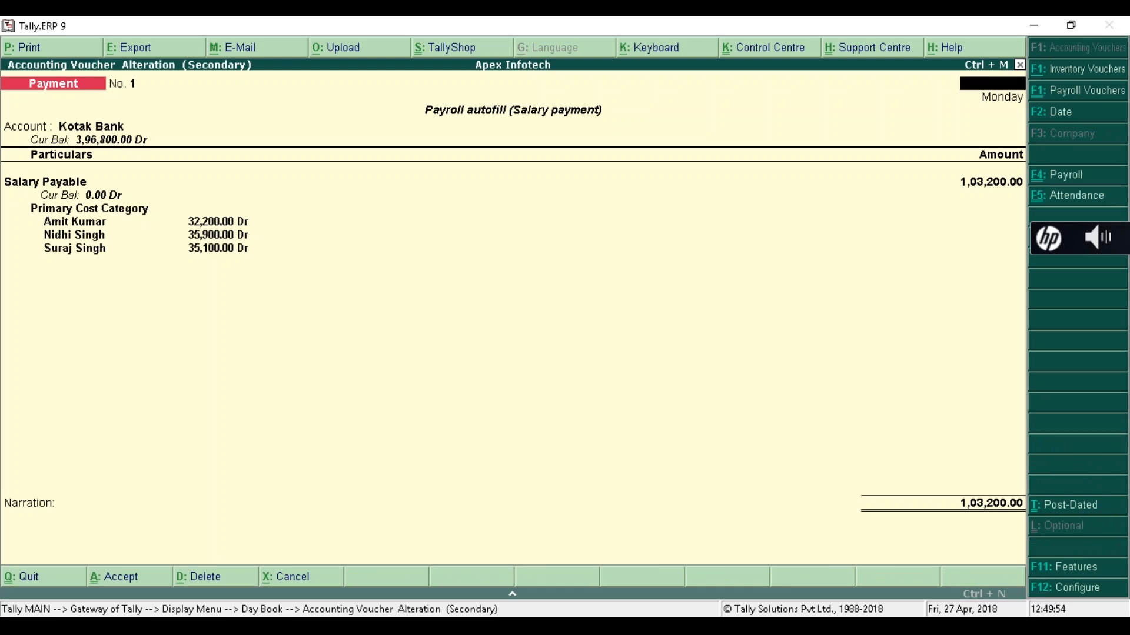
pyautogui.press('Escape')
pyautogui.press('Escape')
pyautogui.press('Escape')
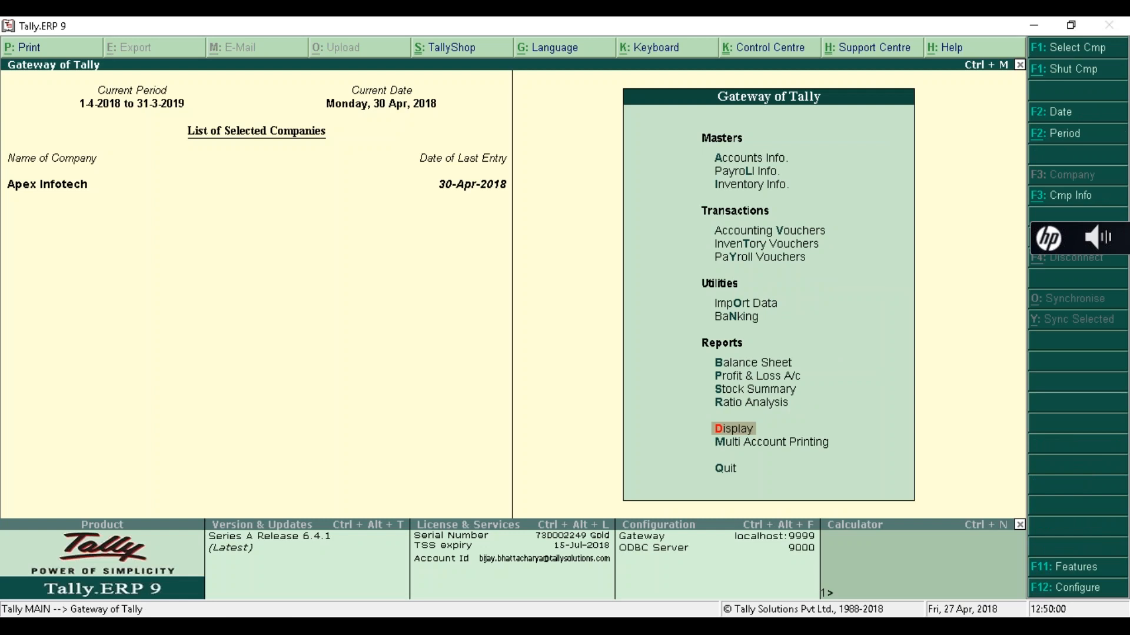
pyautogui.press('Return')
# - Show the single April-2018 pay slip for employee E001 via Payroll Reports > Statements of Payroll
pyautogui.press('Down')
pyautogui.press('Down')
pyautogui.press('Down')
pyautogui.press('Down')
pyautogui.press('Down')
pyautogui.press('Down')
pyautogui.press('Down')
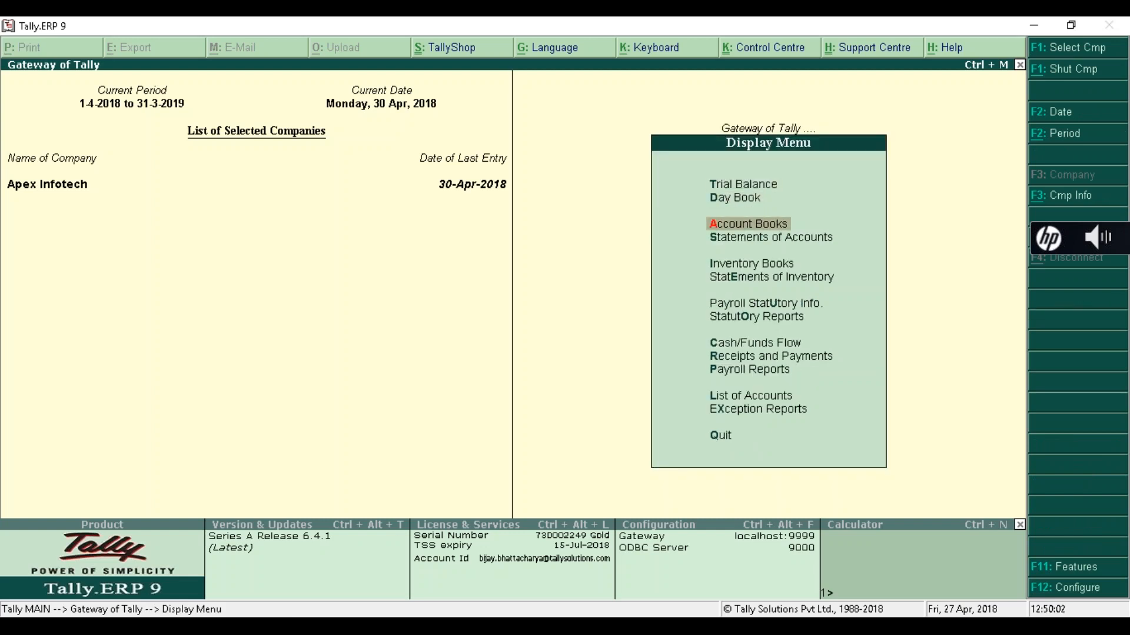
pyautogui.press('Down')
pyautogui.press('Down')
pyautogui.press('Down')
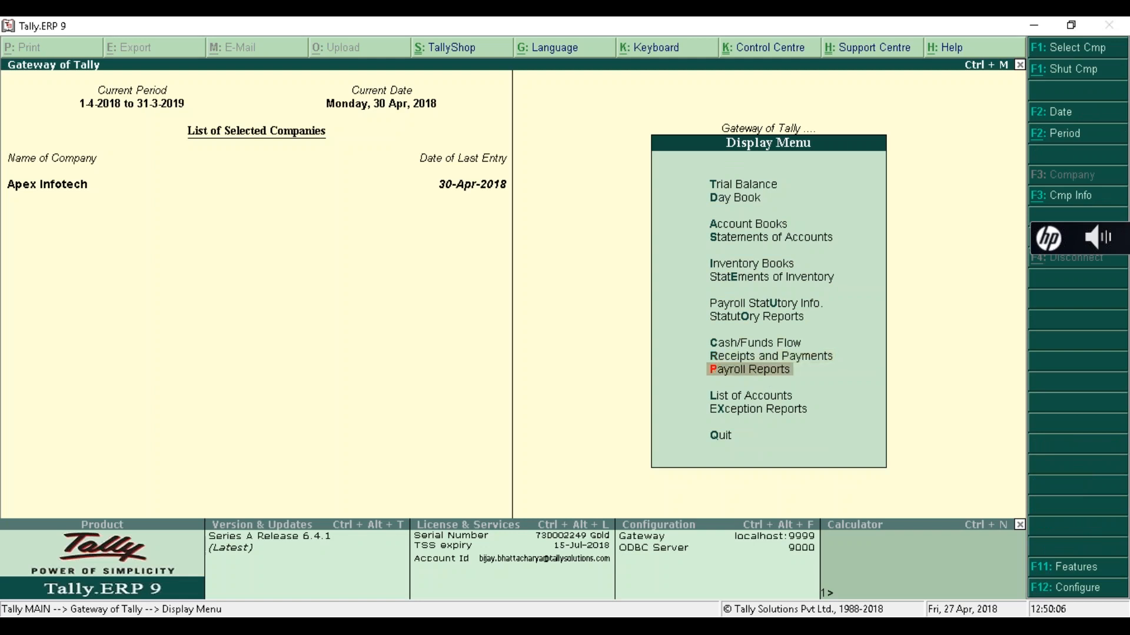
pyautogui.press('Return')
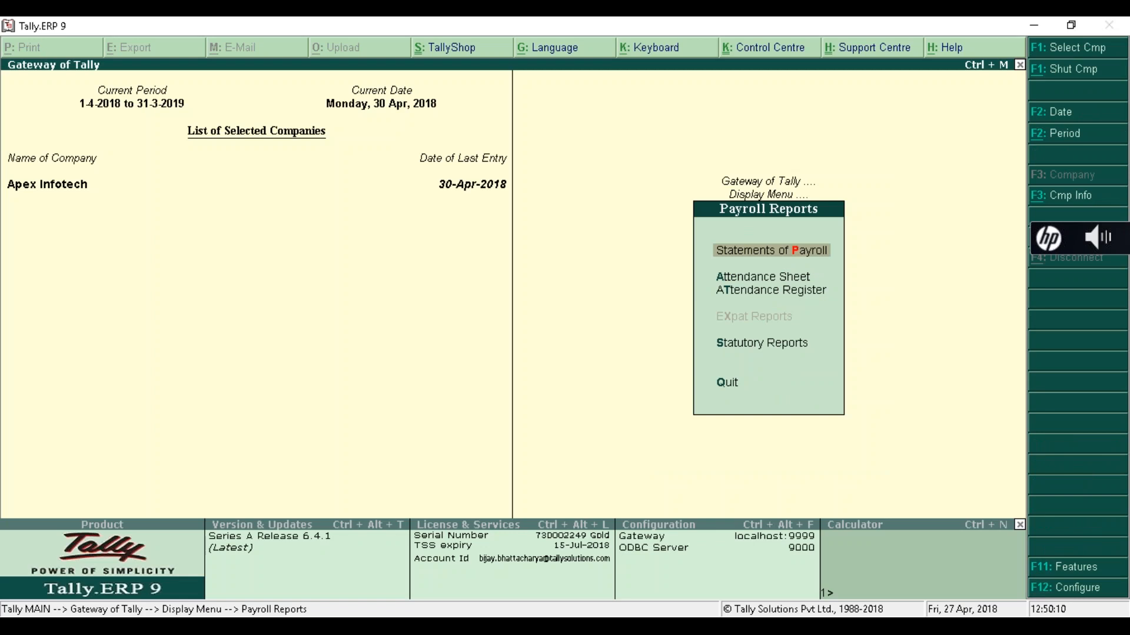
pyautogui.press('Return')
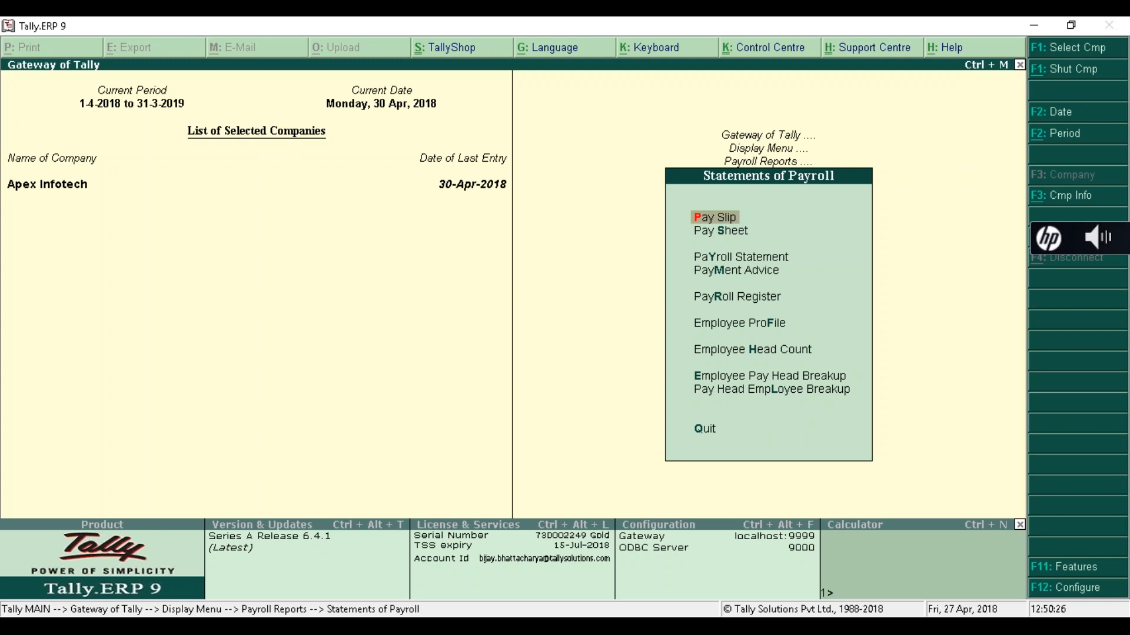
pyautogui.press('Return')
pyautogui.press('Down')
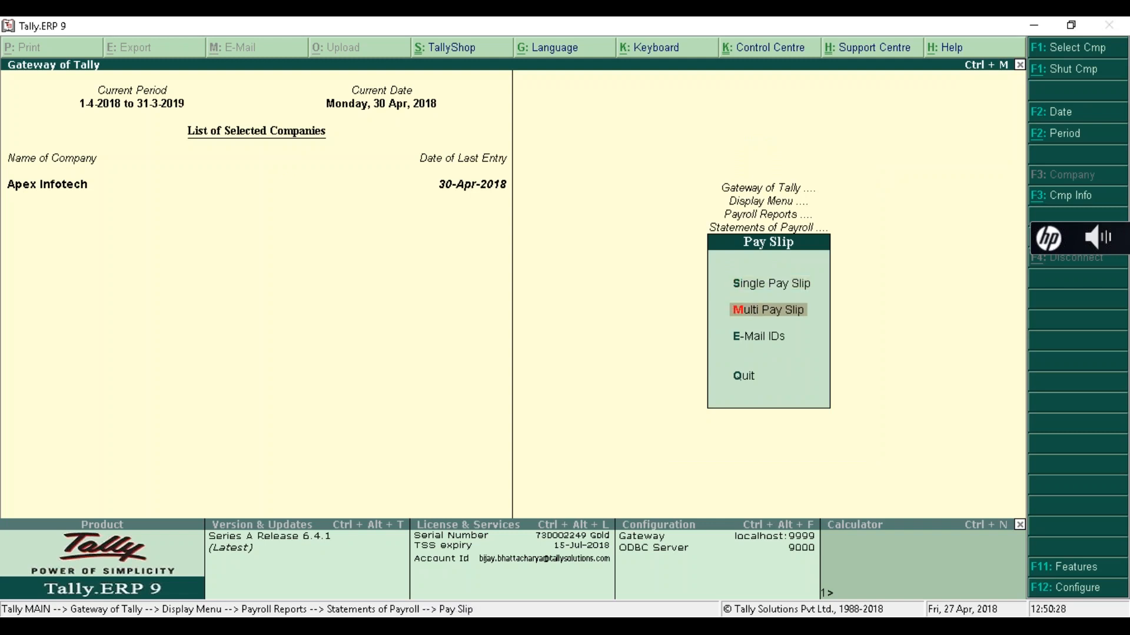
pyautogui.press('Up')
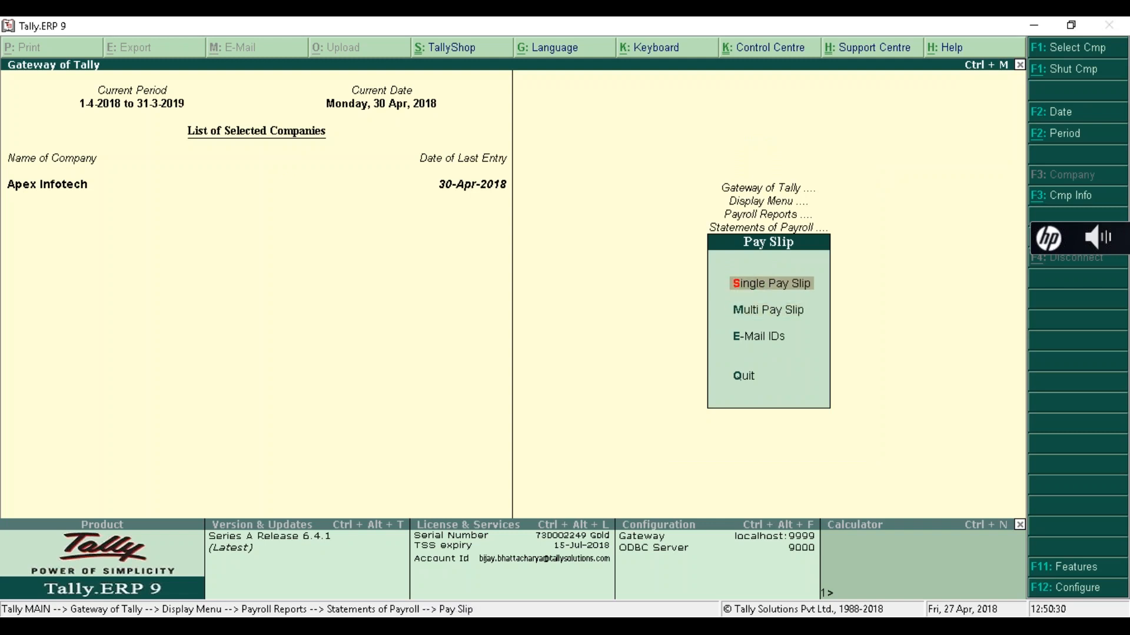
pyautogui.press('Return')
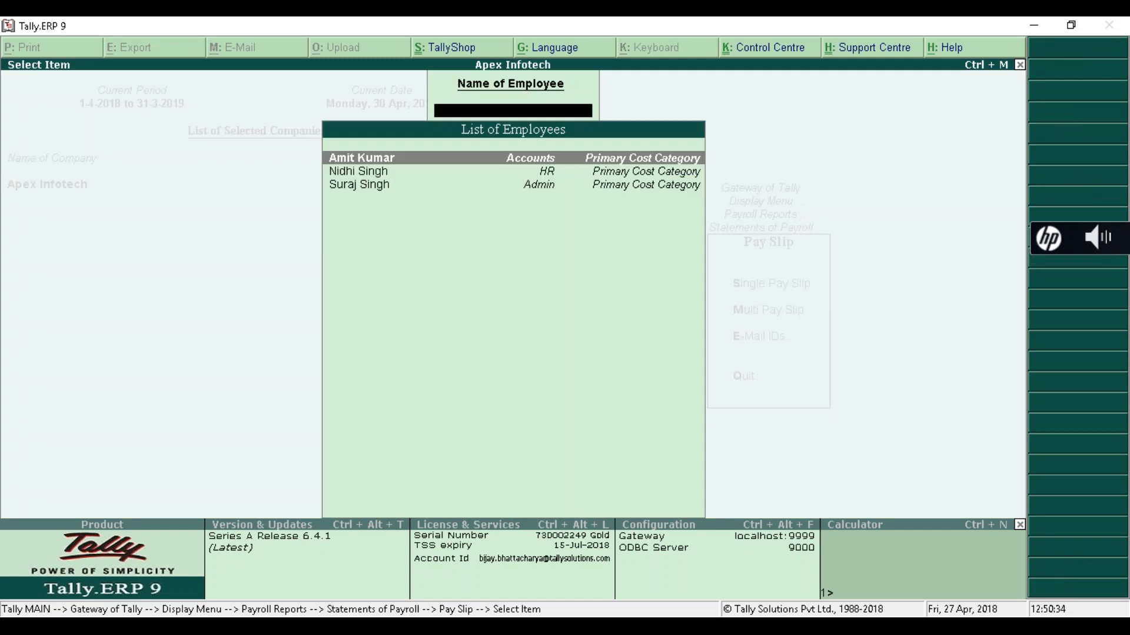
pyautogui.press('Return')
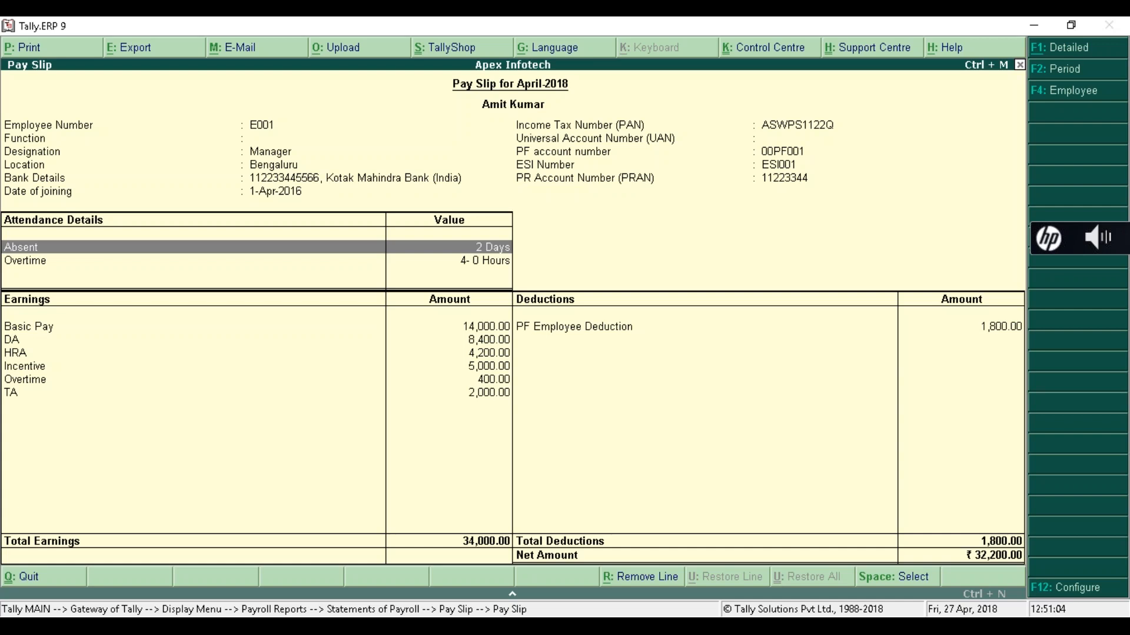
# - Close employee E001's pay slip and the employee list, and highlight Multi Pay Slip
pyautogui.press('Escape')
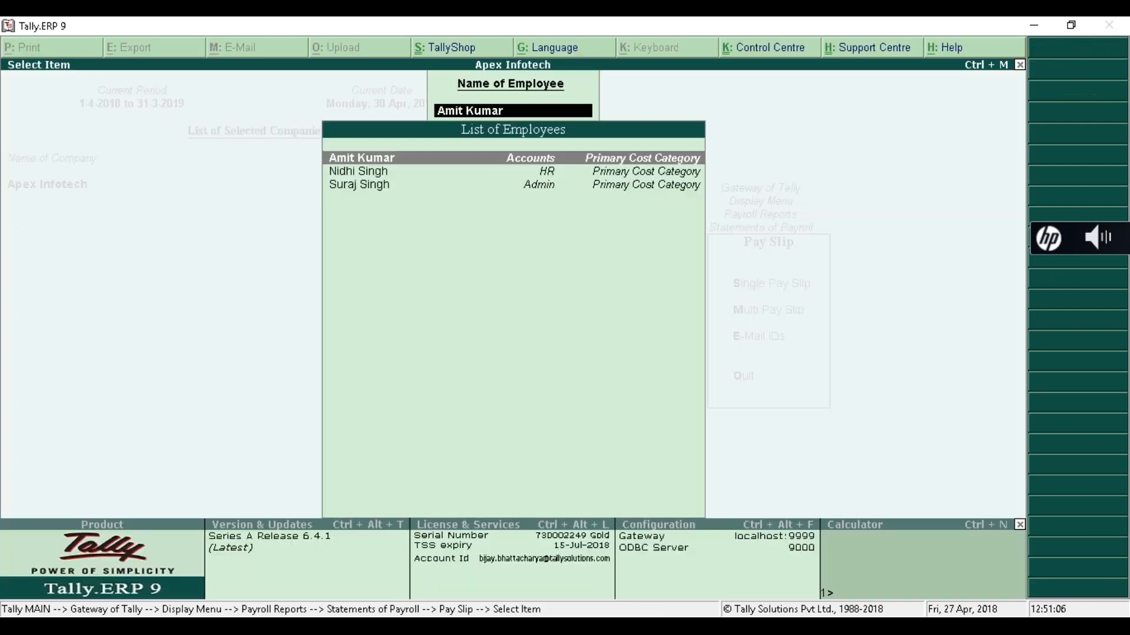
pyautogui.press('Escape')
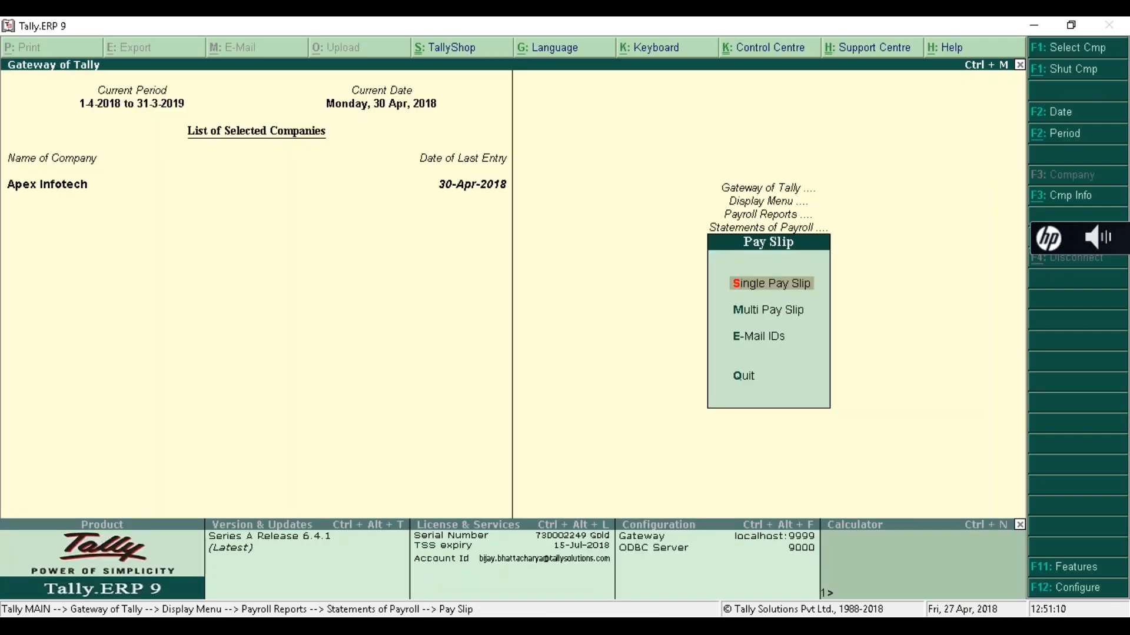
pyautogui.press('Down')
# - View the April 2018 multi pay slip for All Items employees (1,03,200.00), then return to Statements of Payroll
pyautogui.press('Return')
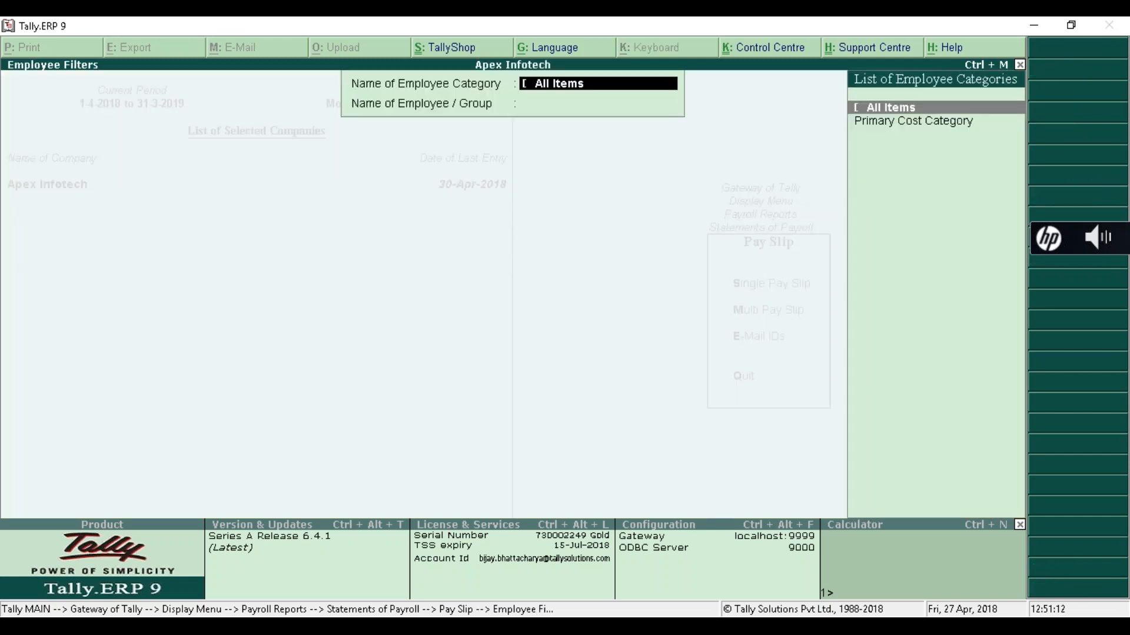
pyautogui.press('Return')
pyautogui.press('Return')
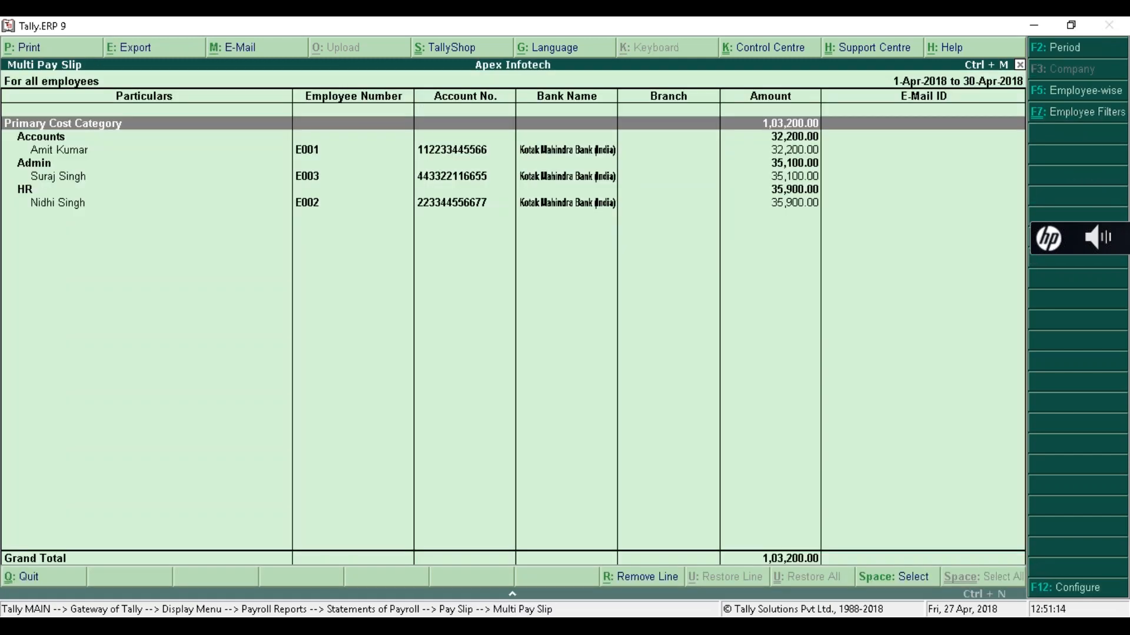
pyautogui.press('Down')
pyautogui.press('Down')
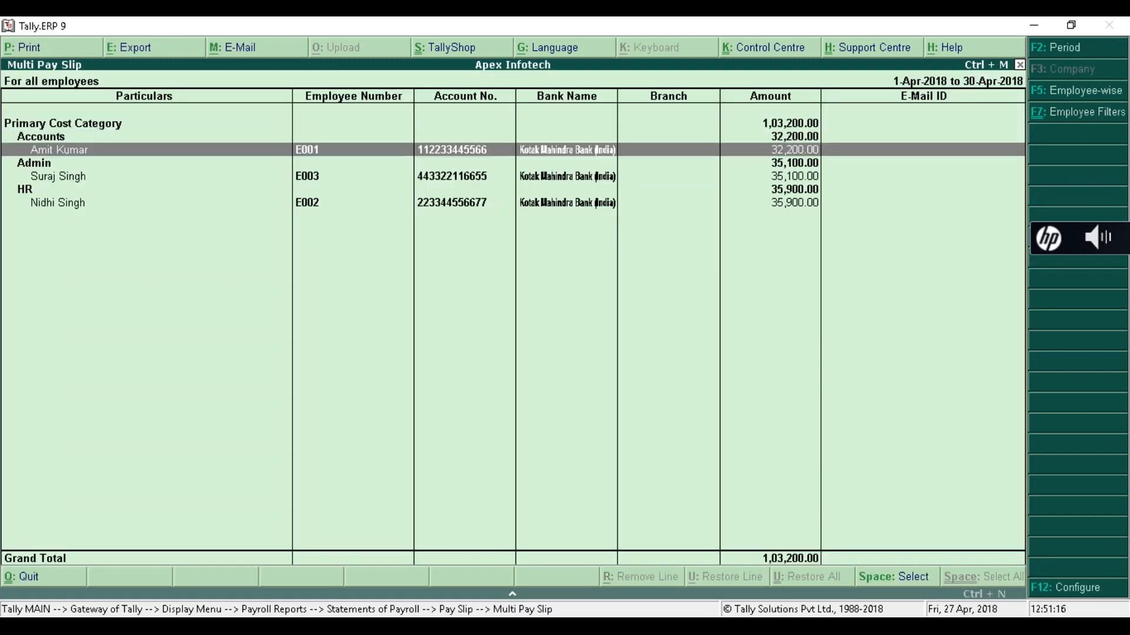
pyautogui.press('Return')
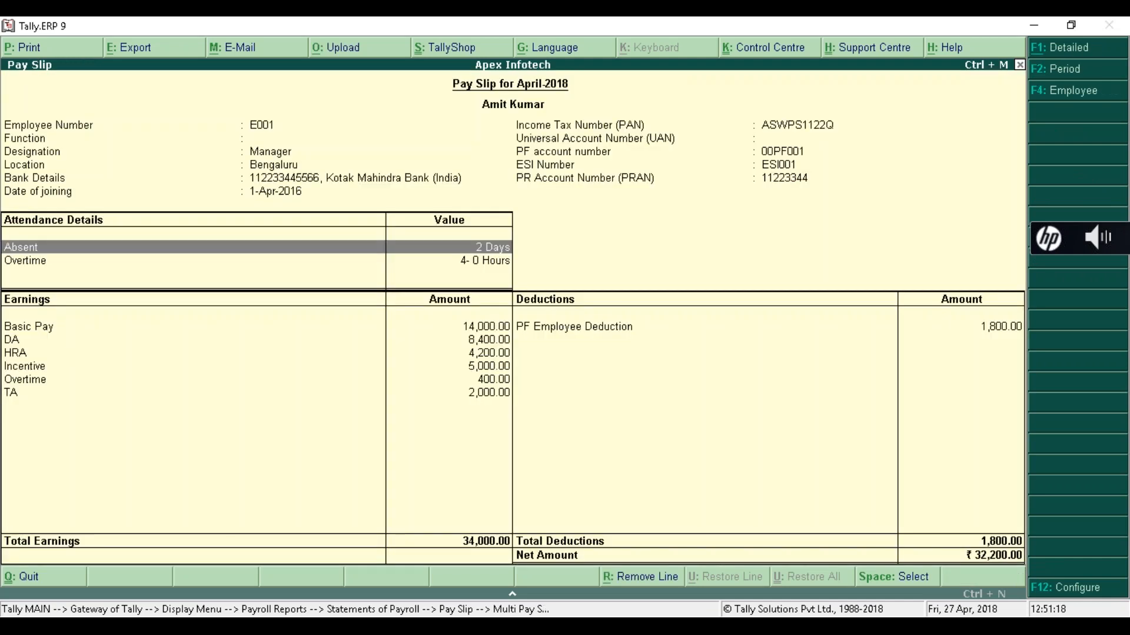
pyautogui.press('Escape')
pyautogui.press('Escape')
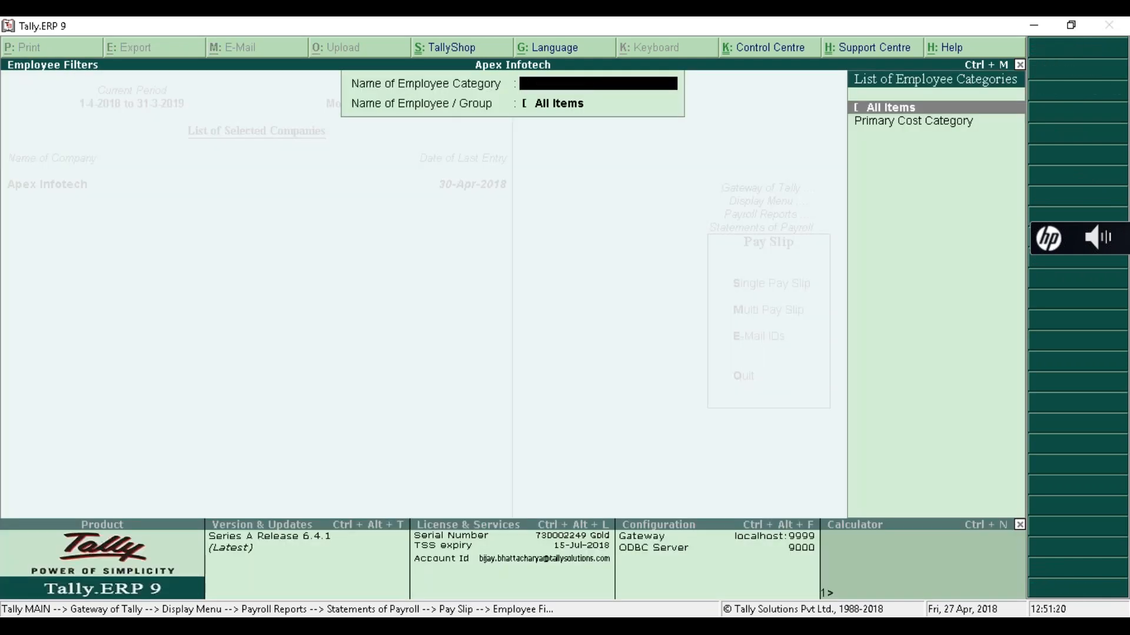
pyautogui.press('Escape')
pyautogui.press('Down')
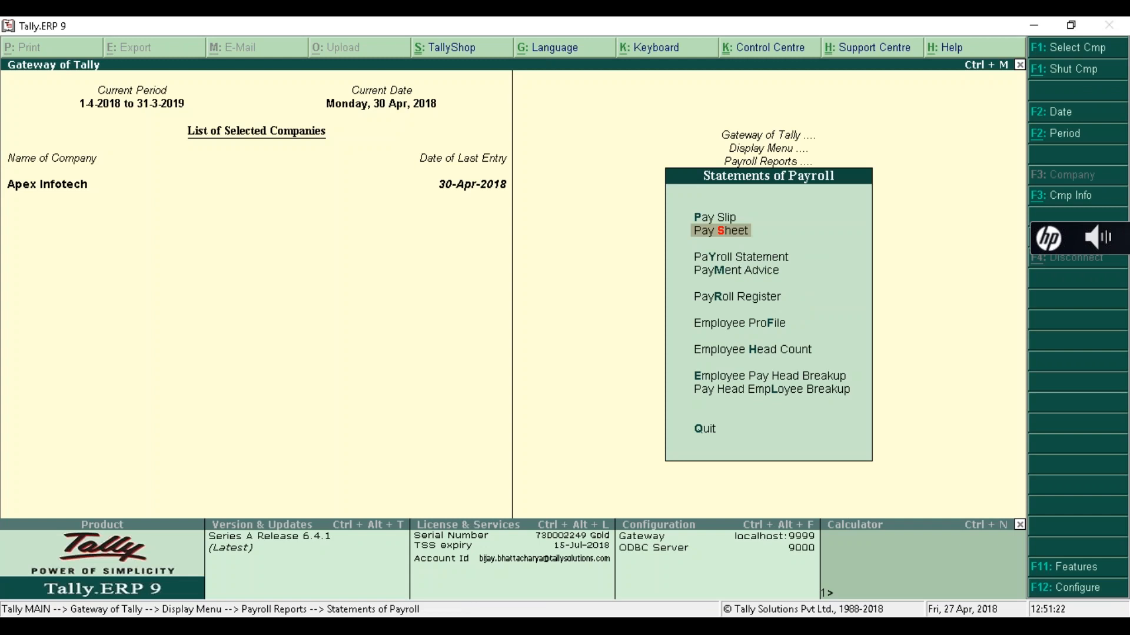
# - Open the Accounts employee's single pay slip for April 2018
pyautogui.click(1116, 296)
pyautogui.click(717, 222)
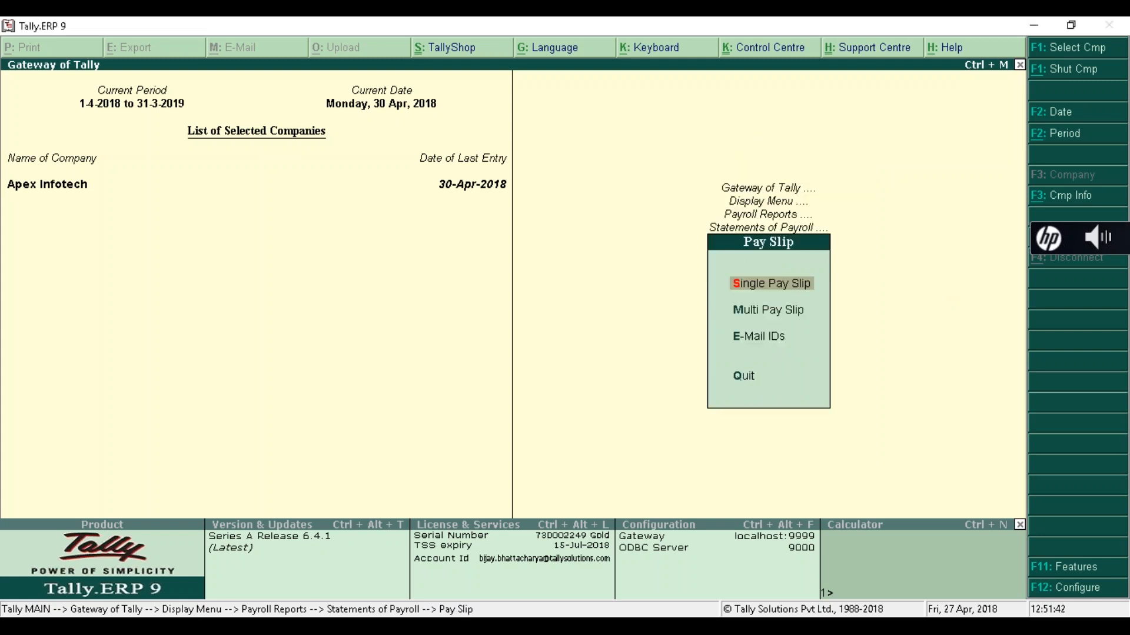
pyautogui.press('Return')
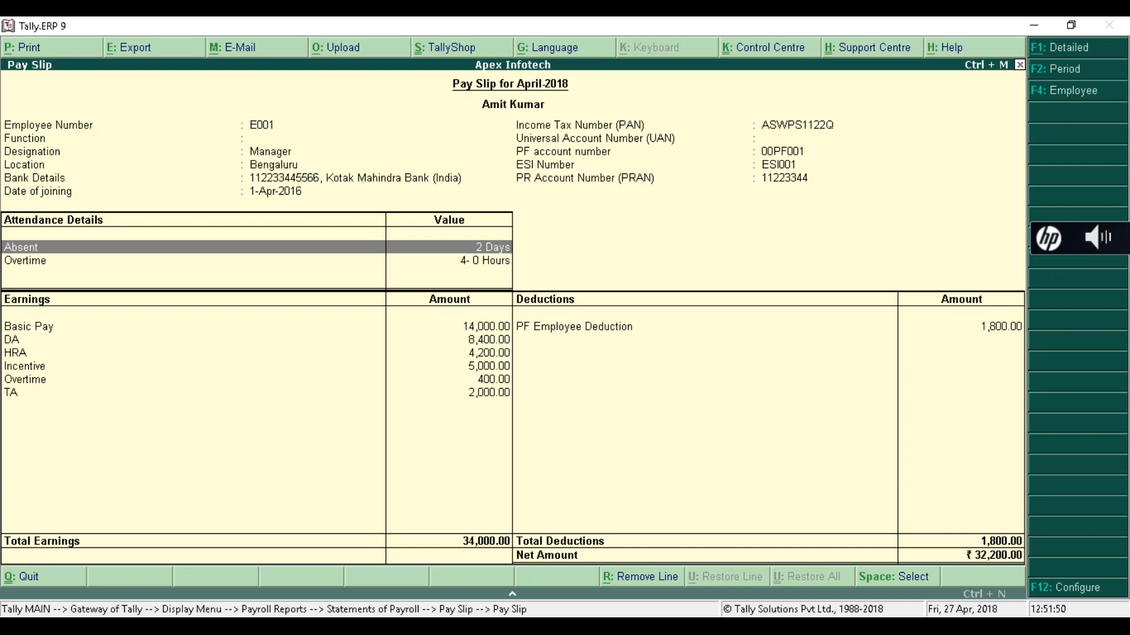
# - Review its Basic Pay, DA and HRA earnings and PF Employee deduction, then close it
pyautogui.press('Down')
pyautogui.press('Down')
pyautogui.press('Down')
pyautogui.press('Down')
pyautogui.press('Down')
pyautogui.press('Down')
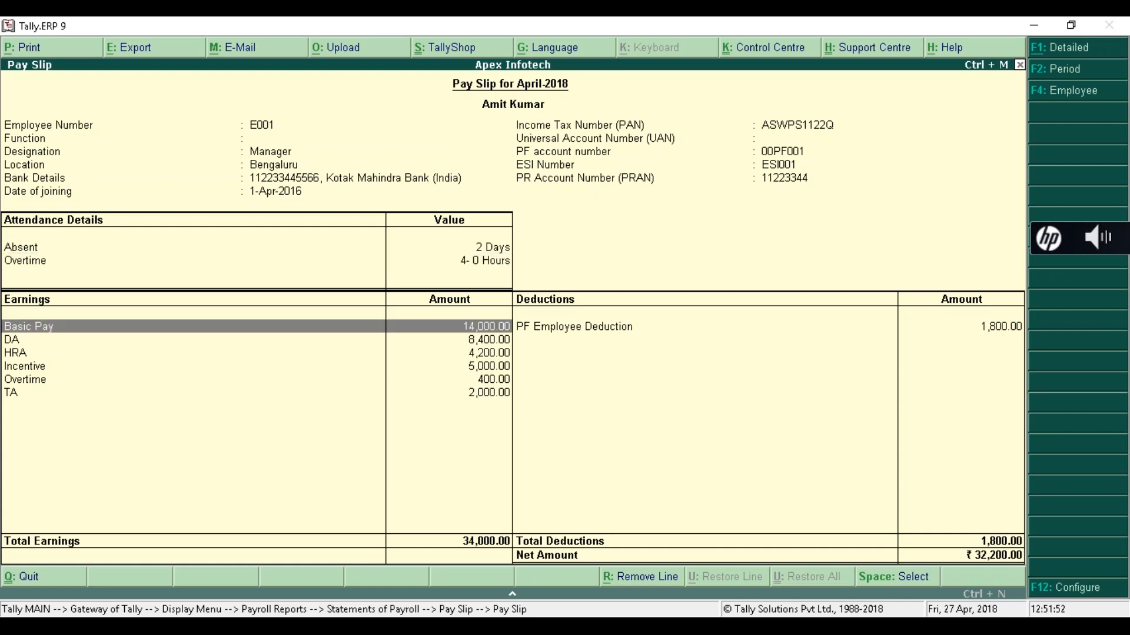
pyautogui.press('Up')
pyautogui.press('Up')
pyautogui.press('Up')
pyautogui.press('Up')
pyautogui.press('Down')
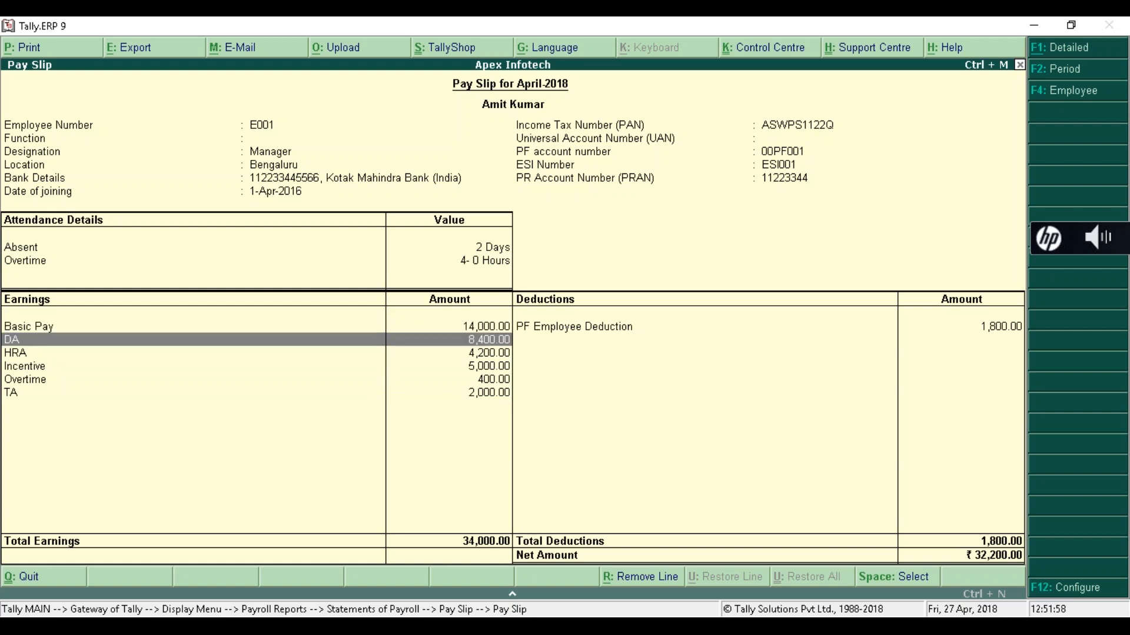
pyautogui.press('Down')
pyautogui.press('Down')
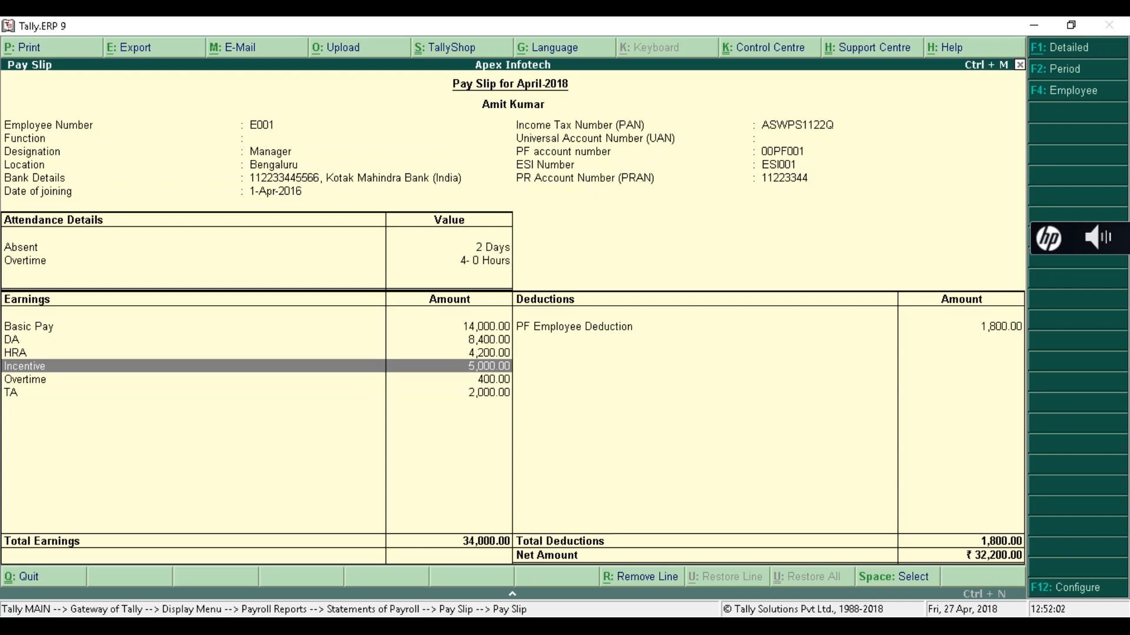
pyautogui.press('Up')
pyautogui.press('Up')
pyautogui.press('Up')
pyautogui.press('Up')
pyautogui.press('Down')
pyautogui.press('Down')
pyautogui.press('Down')
pyautogui.press('Down')
pyautogui.press('Down')
pyautogui.press('Up')
pyautogui.press('Up')
pyautogui.press('Up')
pyautogui.press('Up')
pyautogui.press('Up')
pyautogui.press('Up')
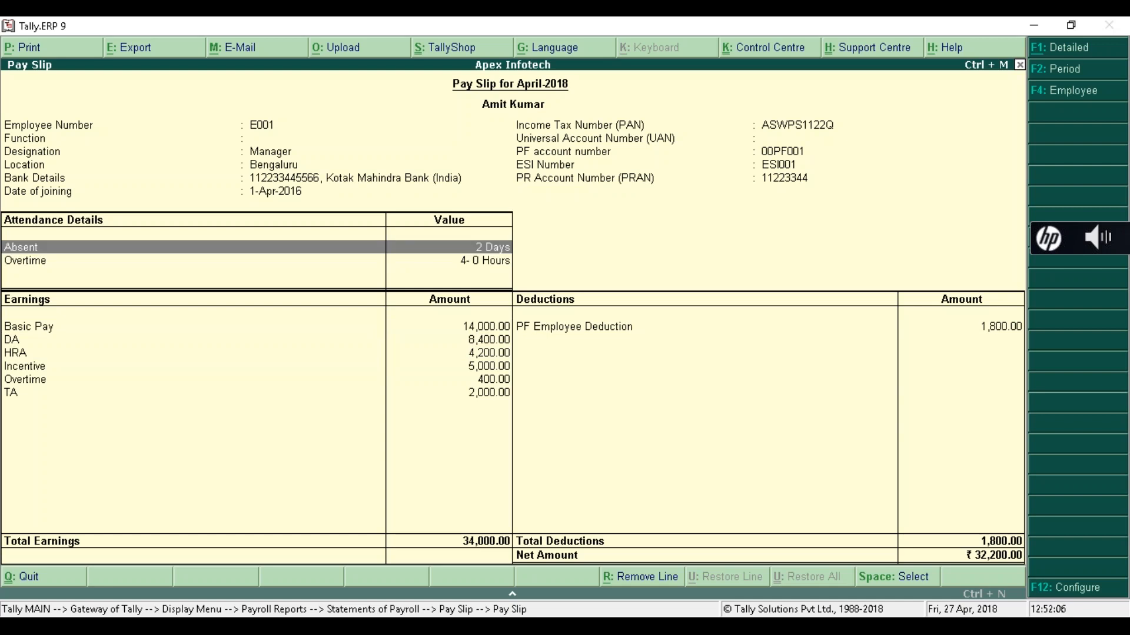
pyautogui.press('Down')
pyautogui.press('Down')
pyautogui.press('Down')
pyautogui.press('Down')
pyautogui.press('Down')
pyautogui.press('Down')
pyautogui.press('Down')
pyautogui.press('Up')
pyautogui.press('Up')
pyautogui.press('Up')
pyautogui.press('Up')
pyautogui.press('Up')
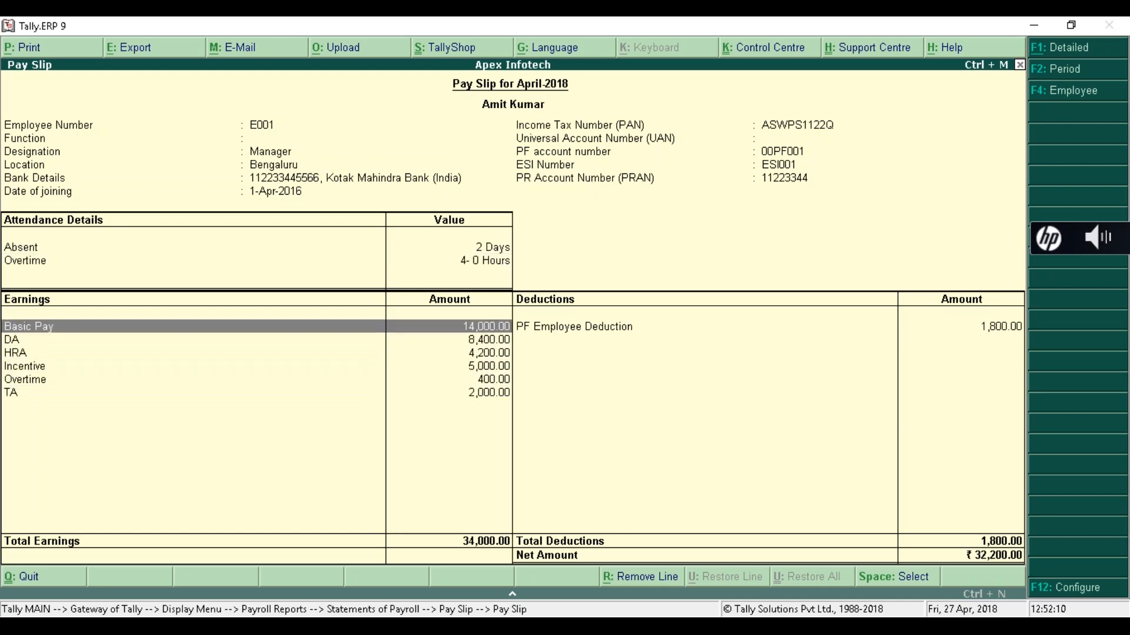
pyautogui.press('Up')
pyautogui.press('Down')
pyautogui.press('Down')
pyautogui.press('Down')
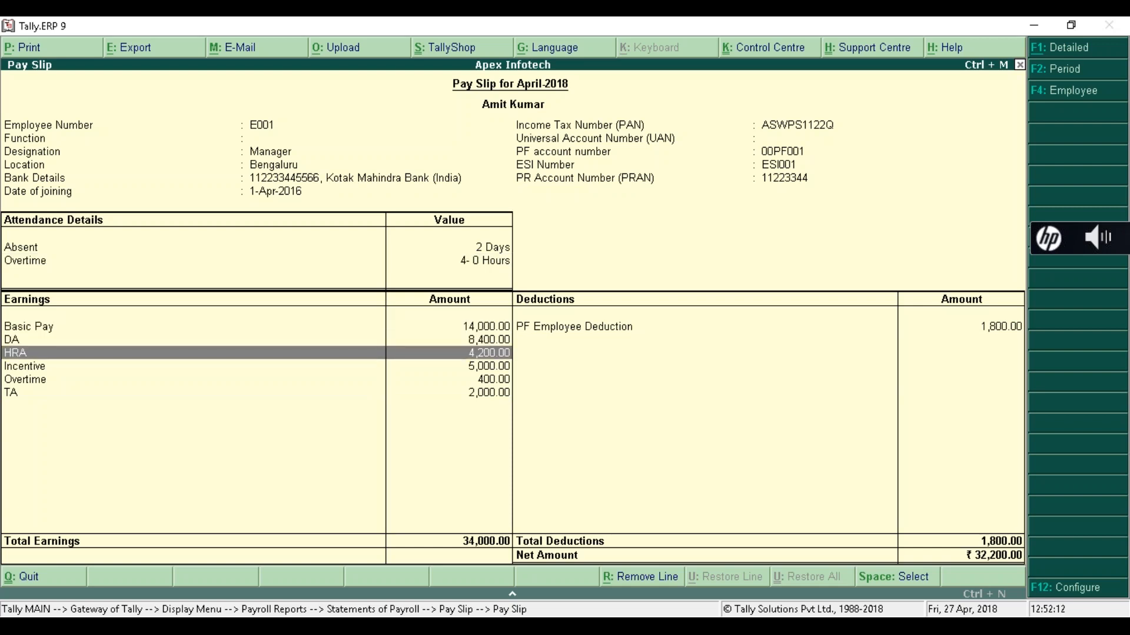
pyautogui.press('Right')
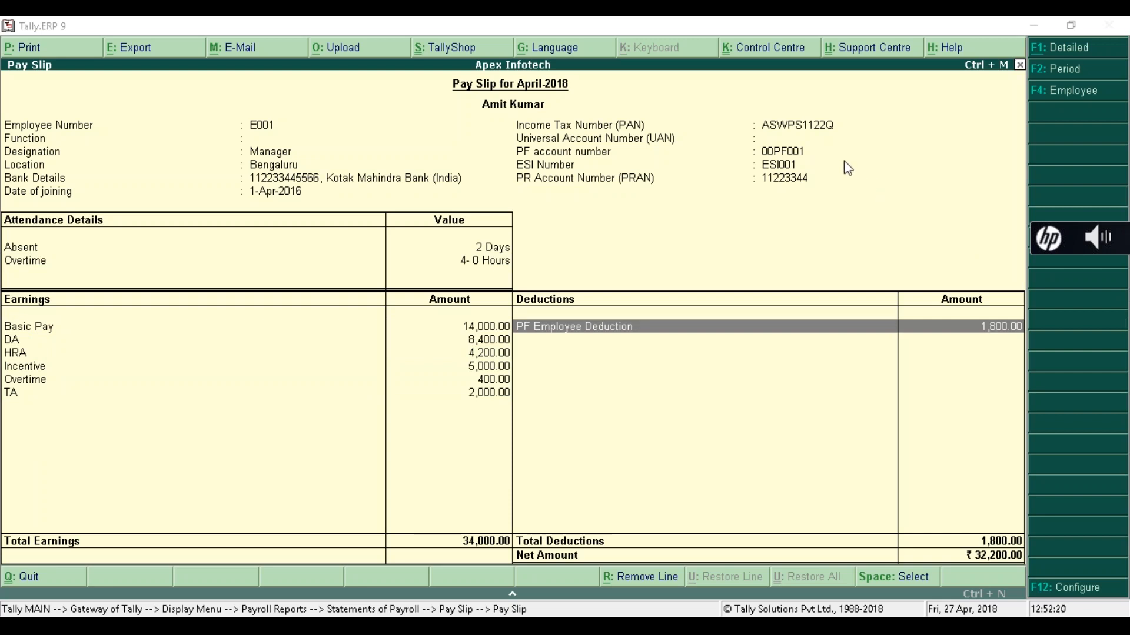
pyautogui.click(858, 375)
pyautogui.press('Escape')
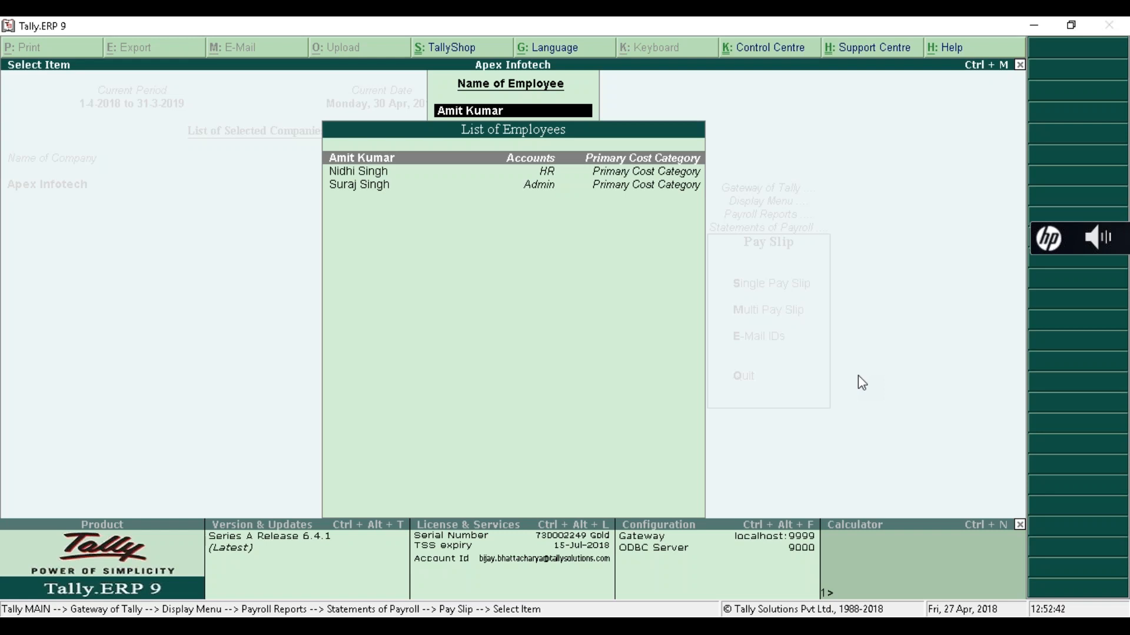
# - Open the Pay Sheet report, browse its department rows, and bring up its employee filters
pyautogui.press('Escape')
pyautogui.press('Escape')
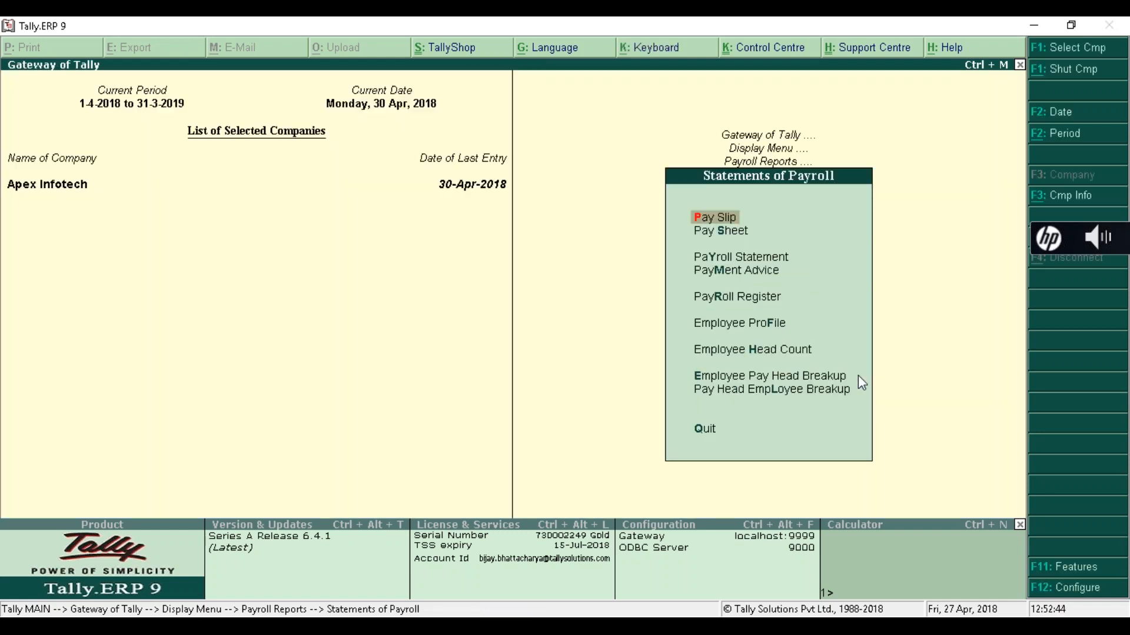
pyautogui.press('Down')
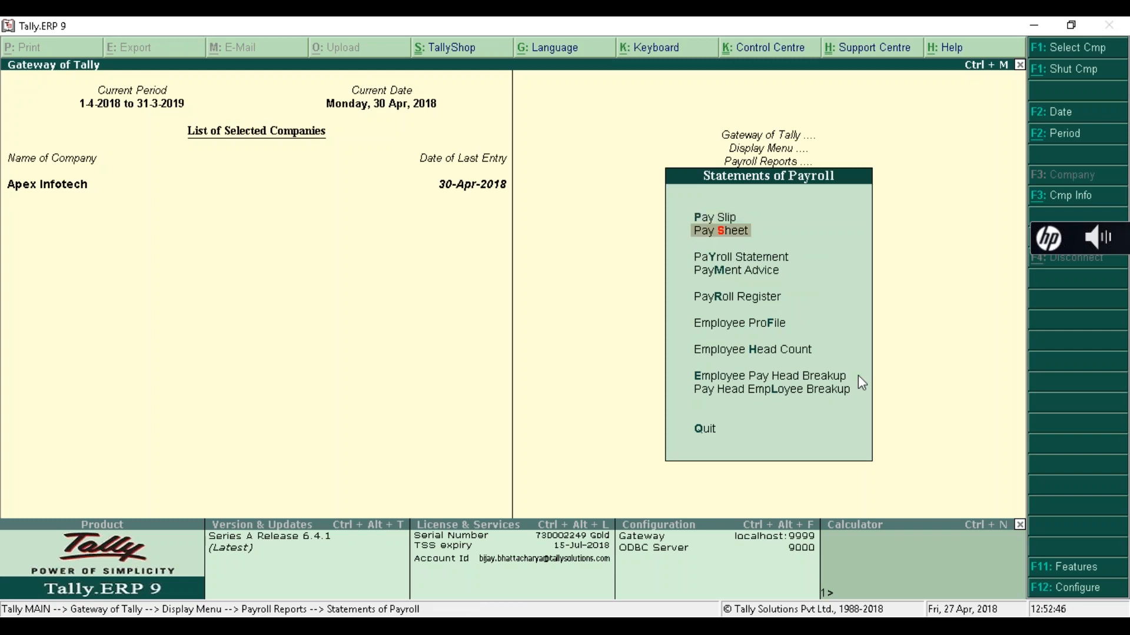
pyautogui.press('Return')
pyautogui.press('Return')
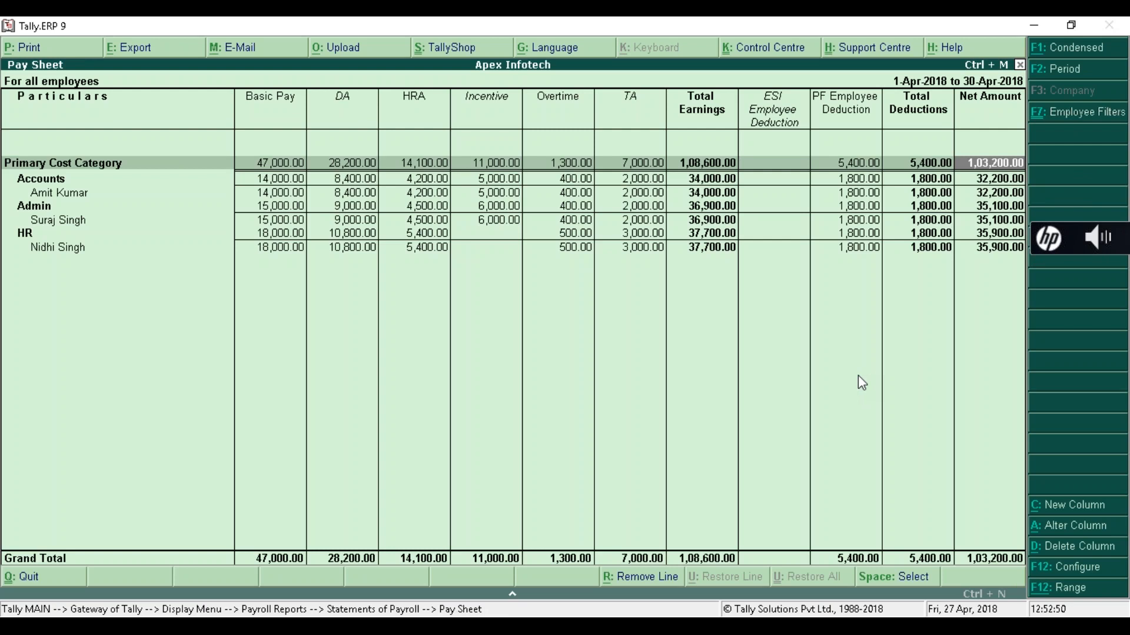
pyautogui.press('Down')
pyautogui.press('Down')
pyautogui.press('Down')
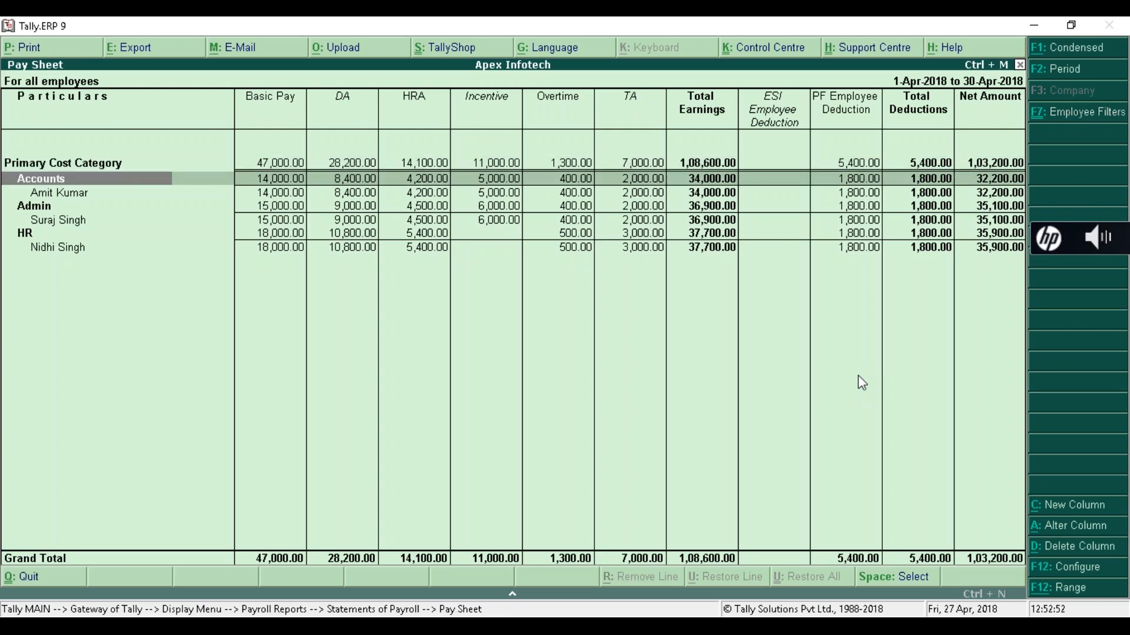
pyautogui.press('F7')
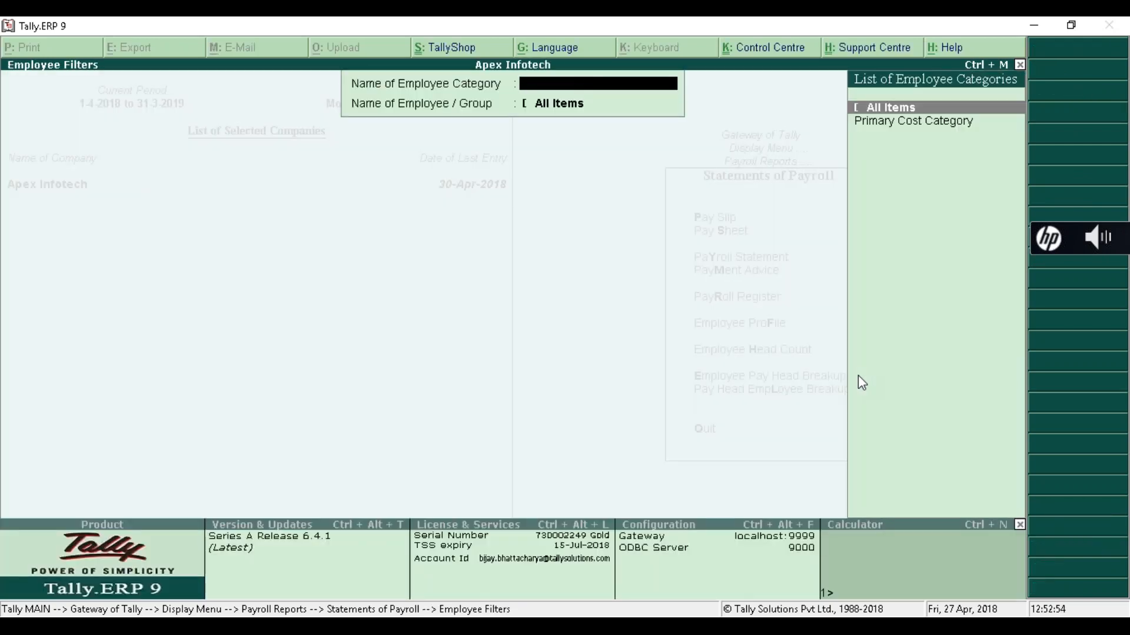
pyautogui.press('Escape')
# - Review the Basic Pay payroll statement across the employee rows
pyautogui.press('Down')
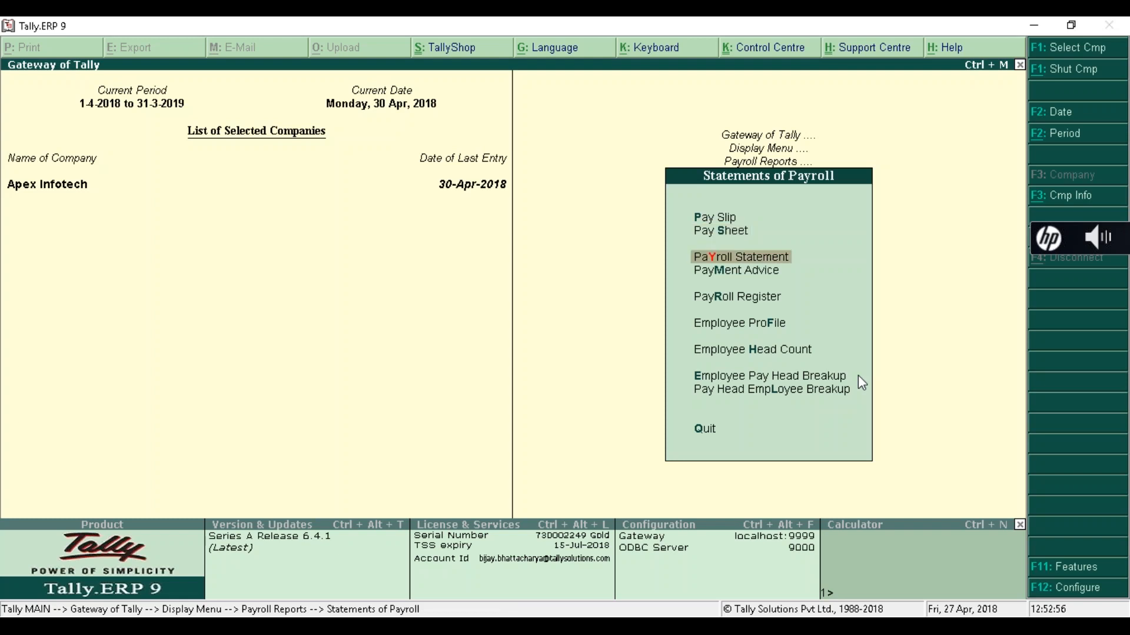
pyautogui.press('Return')
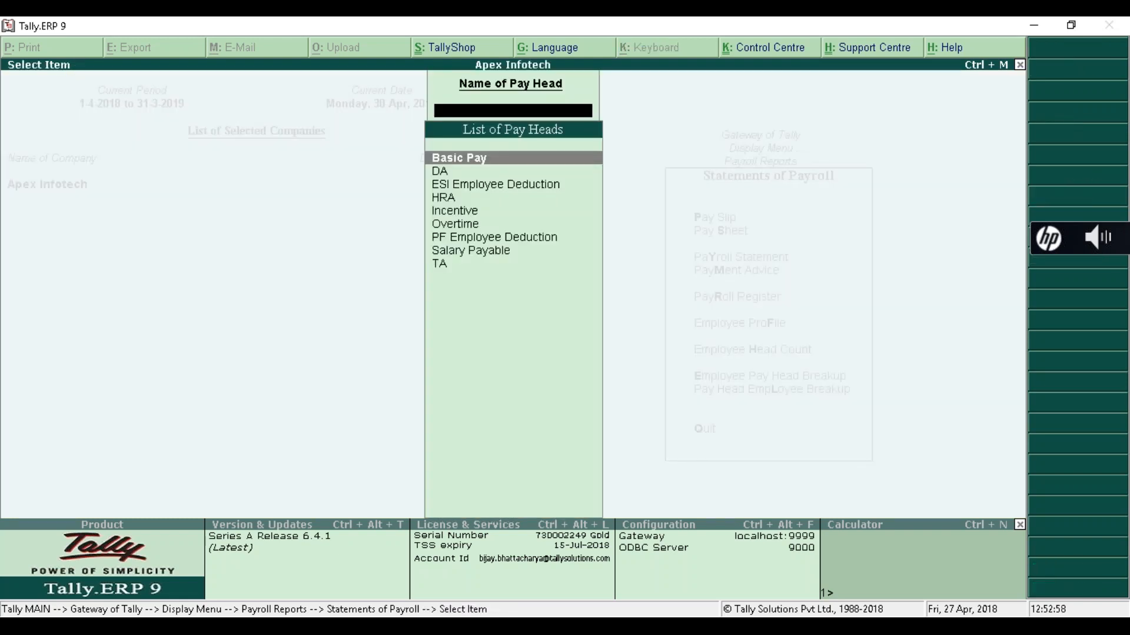
pyautogui.press('Return')
pyautogui.press('Down')
pyautogui.press('Down')
pyautogui.press('Down')
pyautogui.press('Down')
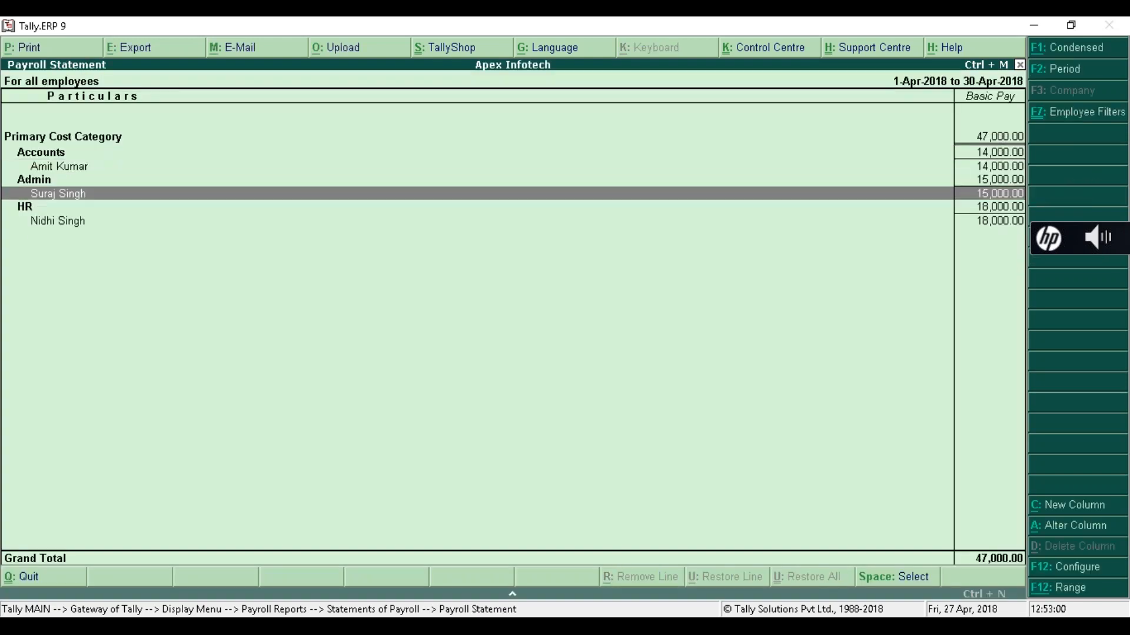
pyautogui.press('Escape')
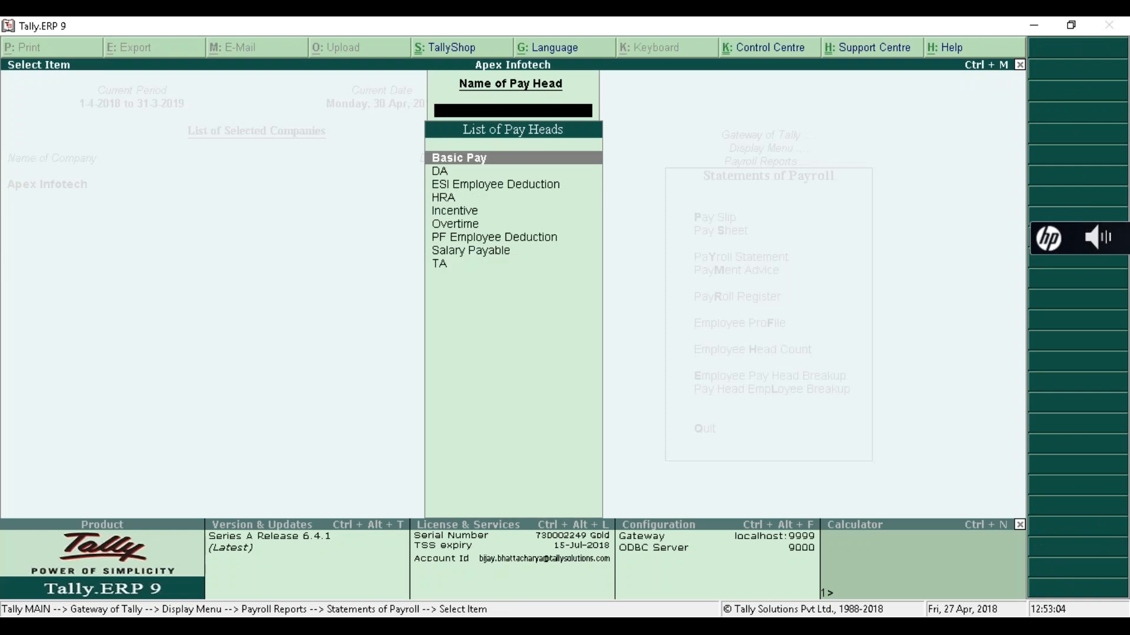
# - Open Payment Advice print settings for Kotak Bank, all employees, 1-4-2018 to 30-4-2018
pyautogui.press('Escape')
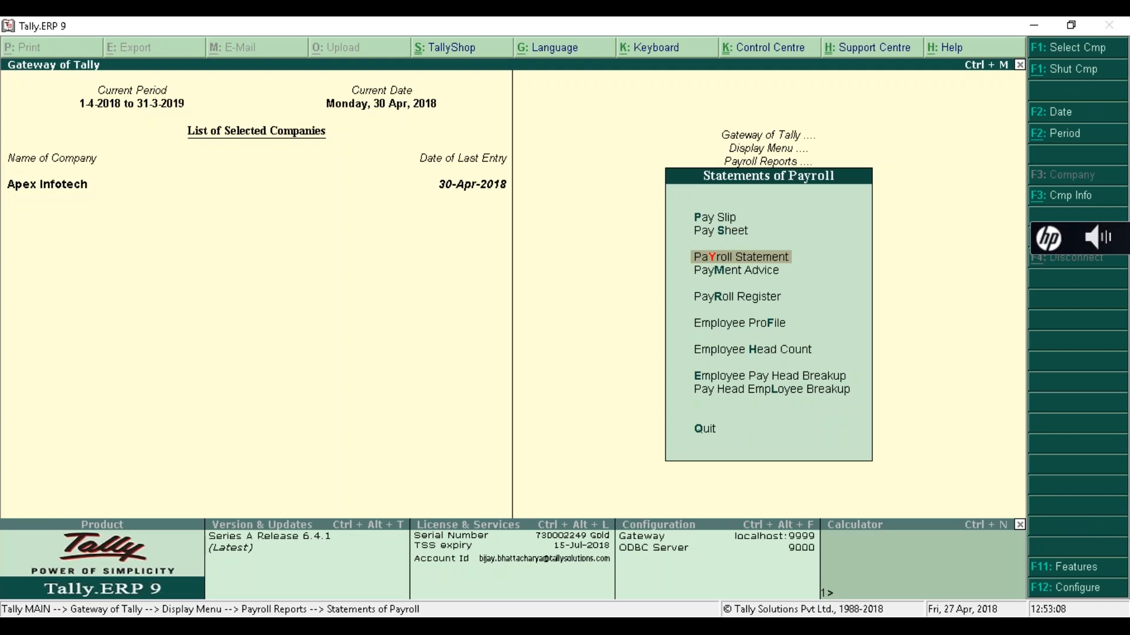
pyautogui.press('Down')
pyautogui.press('Return')
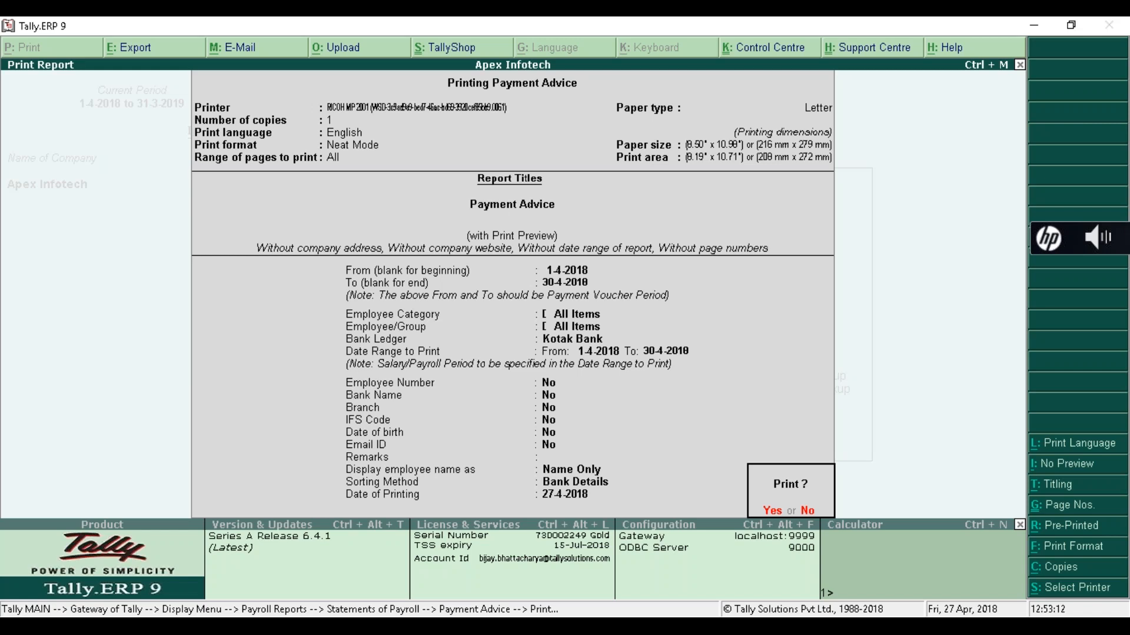
# - Preview and zoom the 1,03,200.00 Kotak Bank payment advice, then return to Gateway of Tally
pyautogui.press('Return')
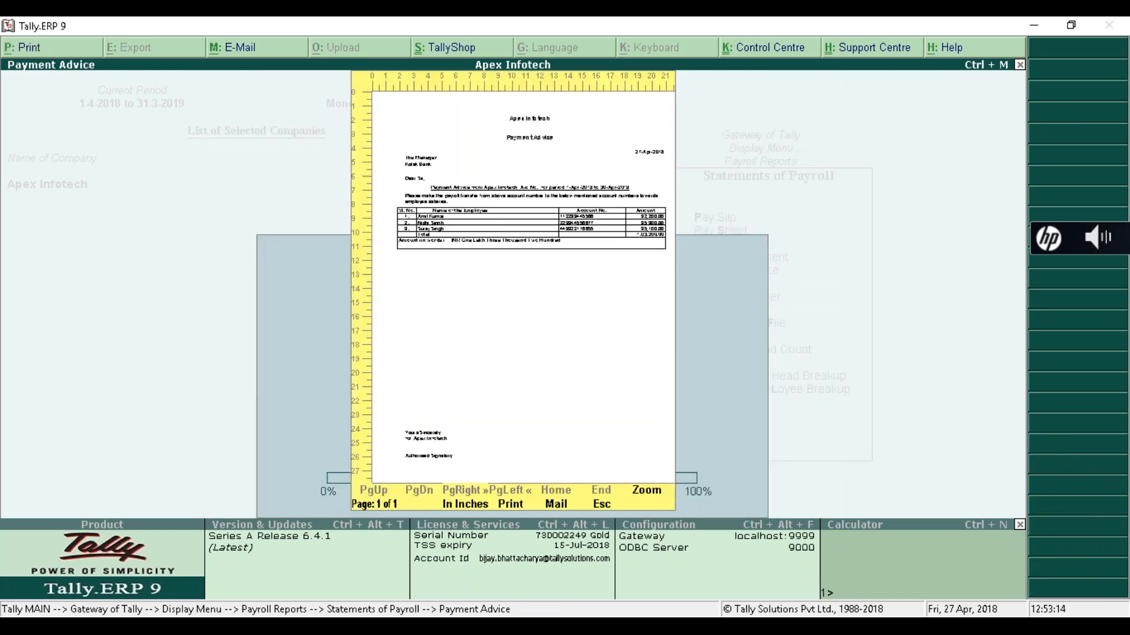
pyautogui.hotkey('alt', 'z')
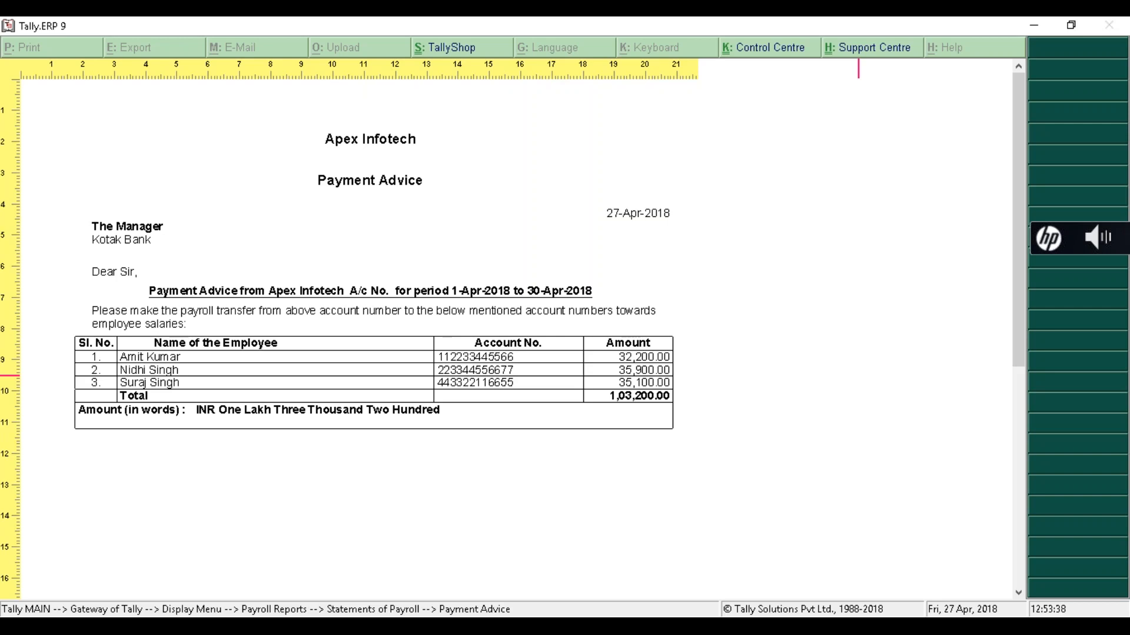
pyautogui.press('Escape')
pyautogui.press('Escape')
pyautogui.press('Escape')
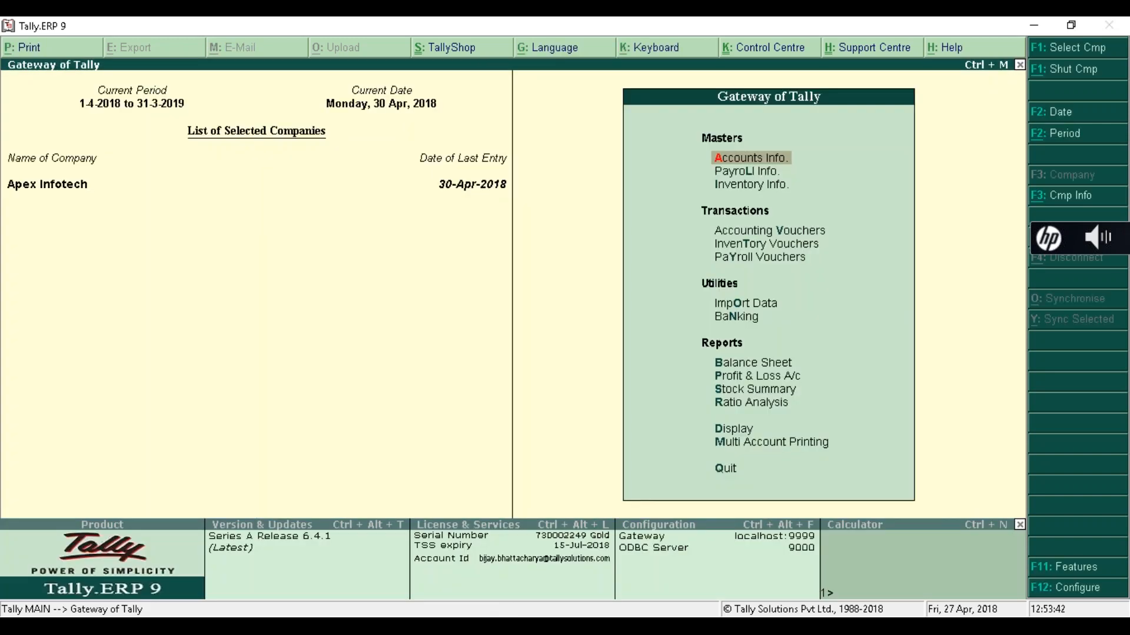
# - Open salary payment voucher No. 1 (1,03,200.00 from Kotak Bank) from the Day Book
pyautogui.press('d')
pyautogui.press('a')
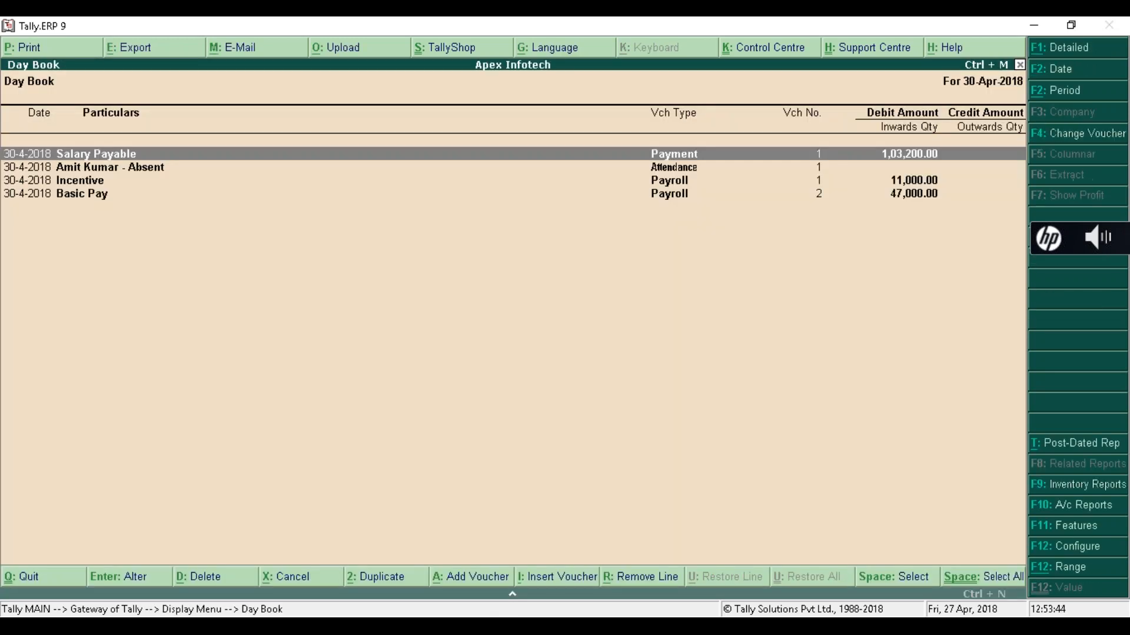
pyautogui.press('Down')
pyautogui.press('Up')
pyautogui.press('Return')
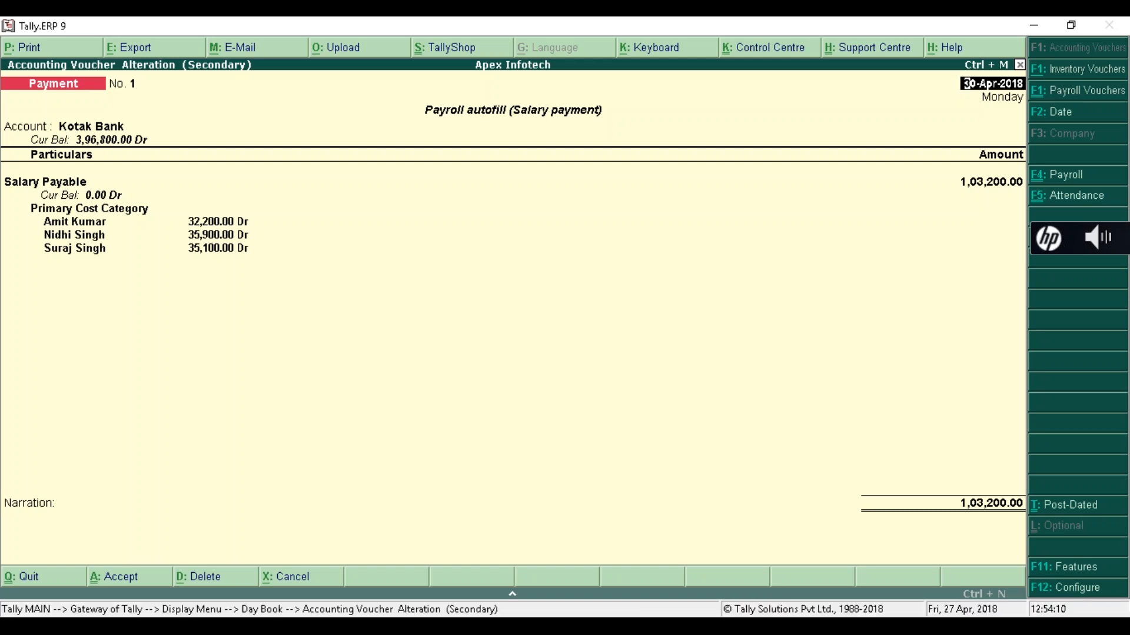
pyautogui.press('BackSpace')
# - Quit the salary payment voucher without changes and return to Gateway of Tally
pyautogui.press('Escape')
pyautogui.press('y')
pyautogui.press('Escape')
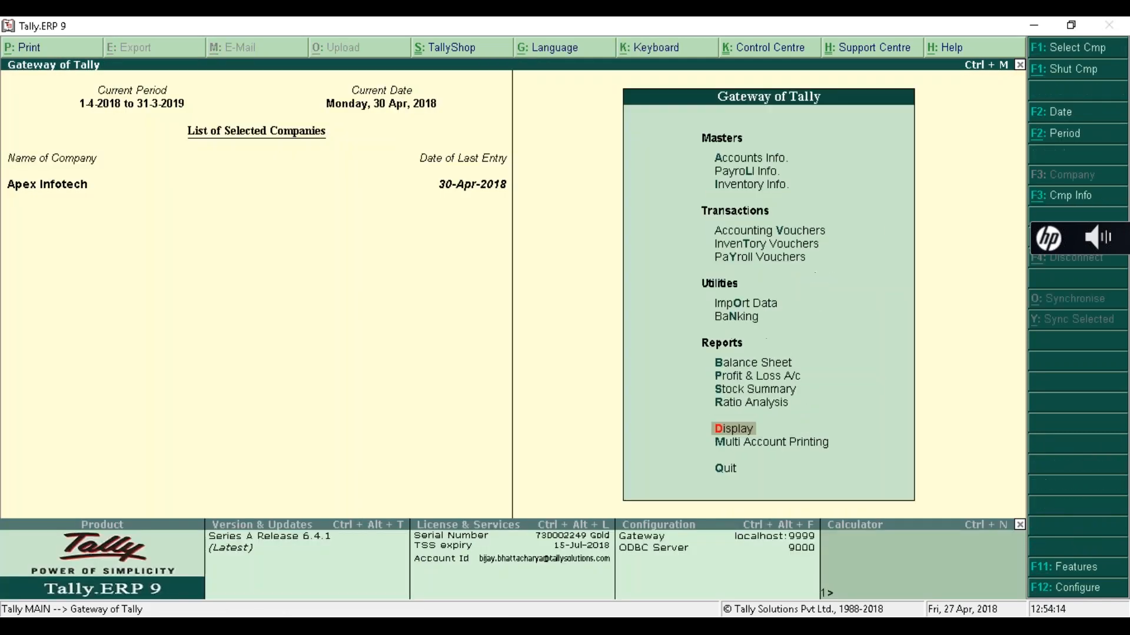
pyautogui.press('F11')
pyautogui.press('Escape')
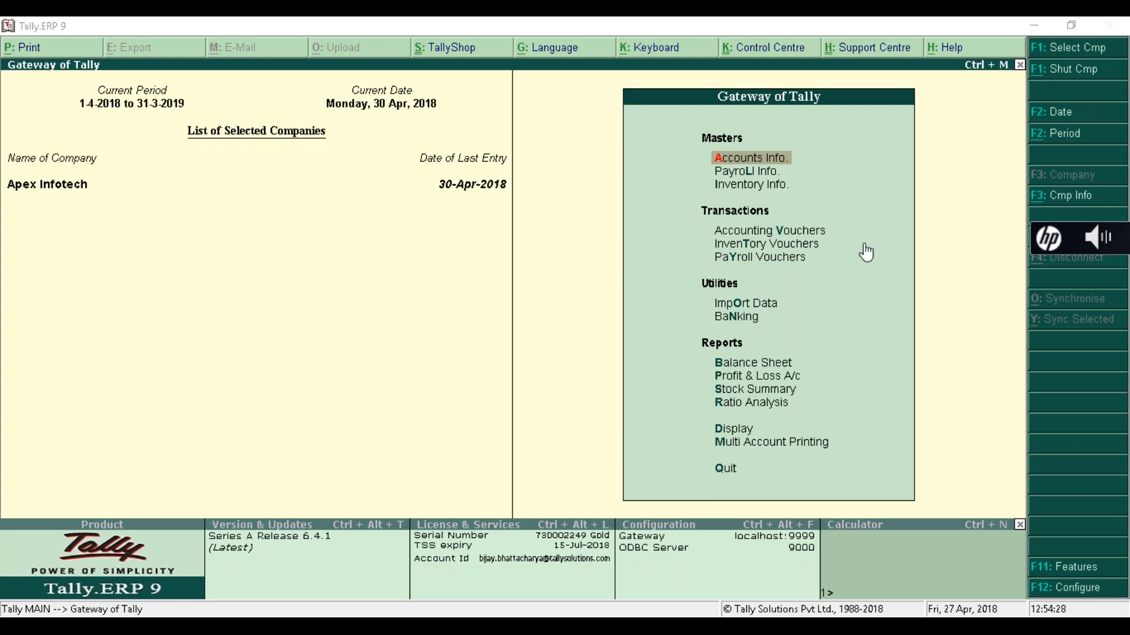
pyautogui.click(757, 175)
# - Open employee E001's record in Payroll Info Employee Alteration
pyautogui.press('Down')
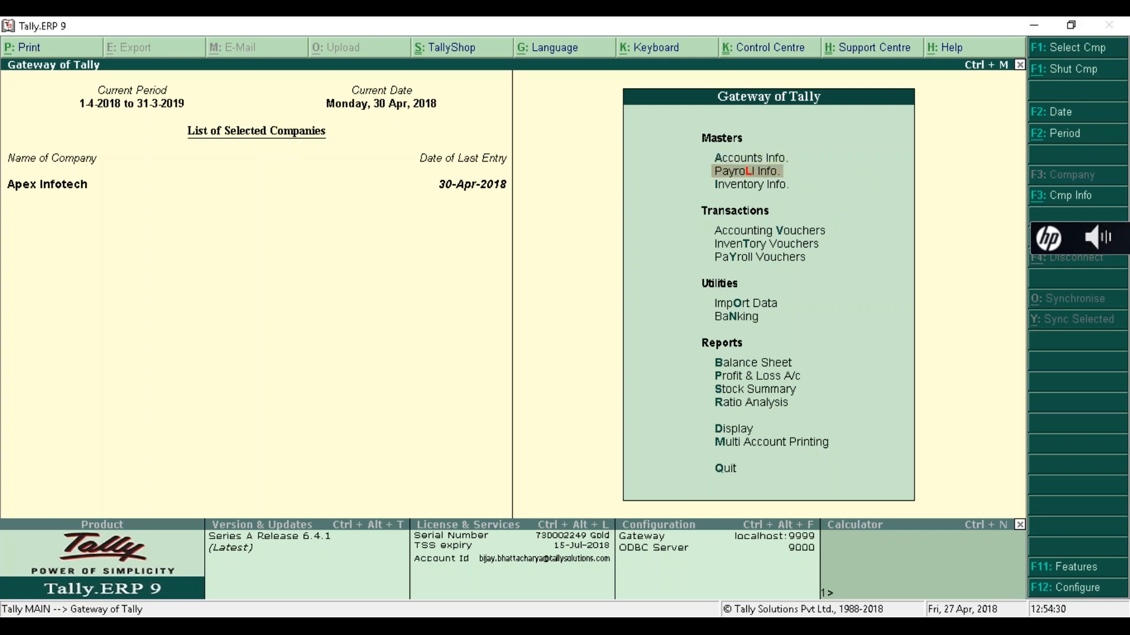
pyautogui.press('Return')
pyautogui.press('Down')
pyautogui.press('Down')
pyautogui.press('Down')
pyautogui.press('Down')
pyautogui.press('Down')
pyautogui.press('Up')
pyautogui.press('Up')
pyautogui.press('Up')
pyautogui.press('Return')
pyautogui.press('Down')
pyautogui.press('Down')
pyautogui.press('Return')
pyautogui.press('Return')
pyautogui.press('Return')
pyautogui.press('Return')
pyautogui.press('Return')
pyautogui.press('Return')
pyautogui.press('Return')
pyautogui.press('Return')
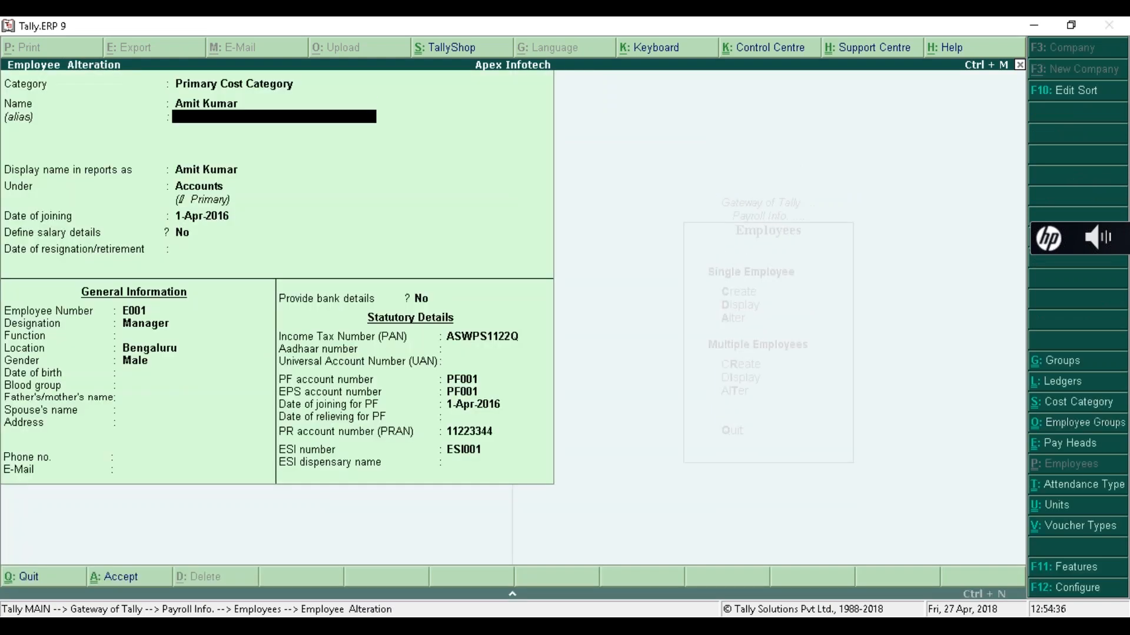
# - Set Provide bank details to Yes, view the Kotak Mahindra Bank details, and quit unsaved
pyautogui.press('Return')
pyautogui.press('Return')
pyautogui.press('Return')
pyautogui.press('Return')
pyautogui.press('Return')
pyautogui.press('Return')
pyautogui.press('Return')
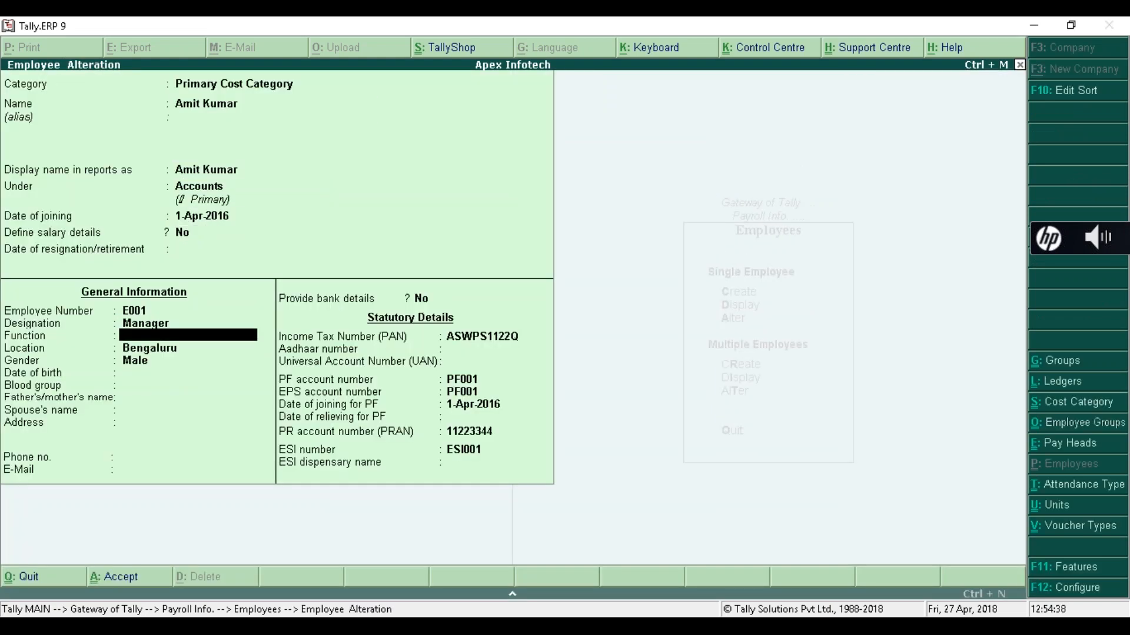
pyautogui.press('Return')
pyautogui.press('Return')
pyautogui.press('Return')
pyautogui.press('Return')
pyautogui.press('Return')
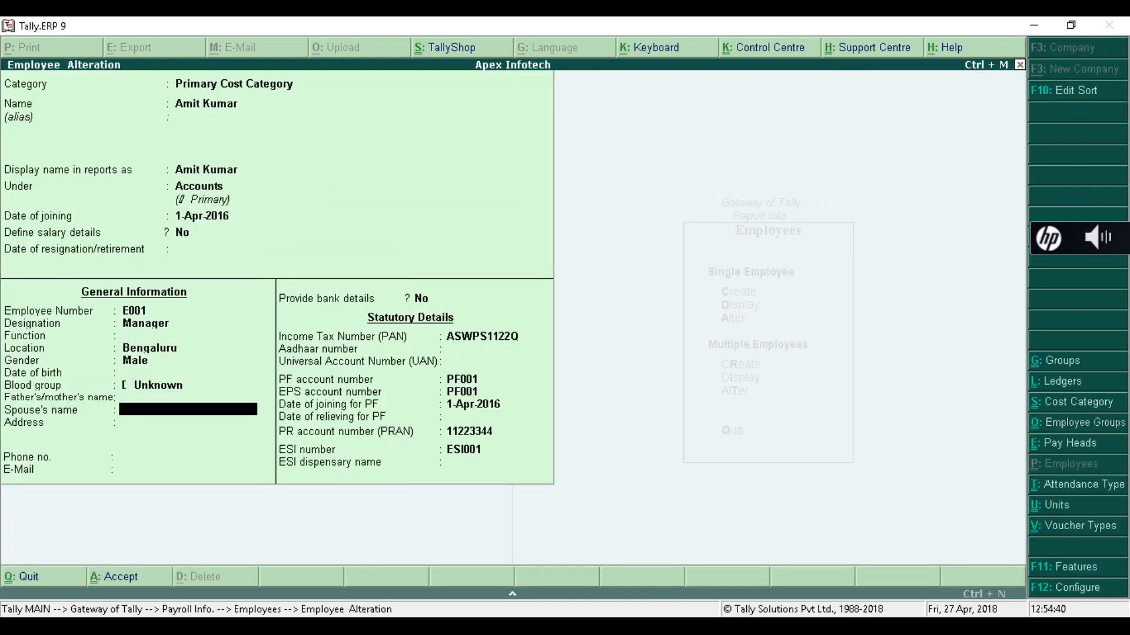
pyautogui.write('y')
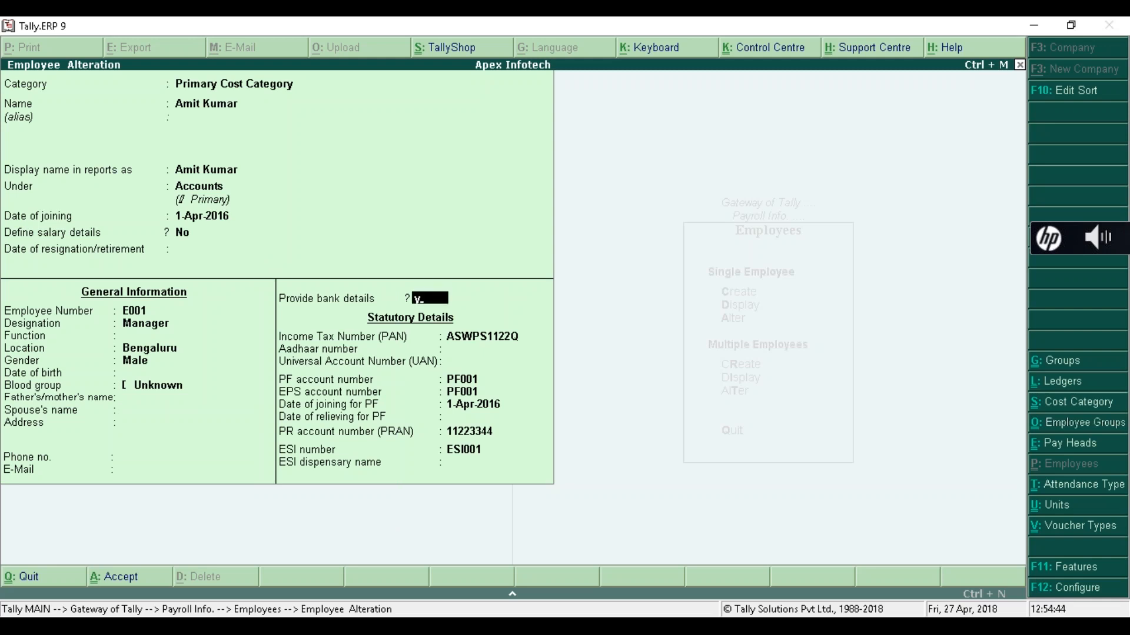
pyautogui.press('Return')
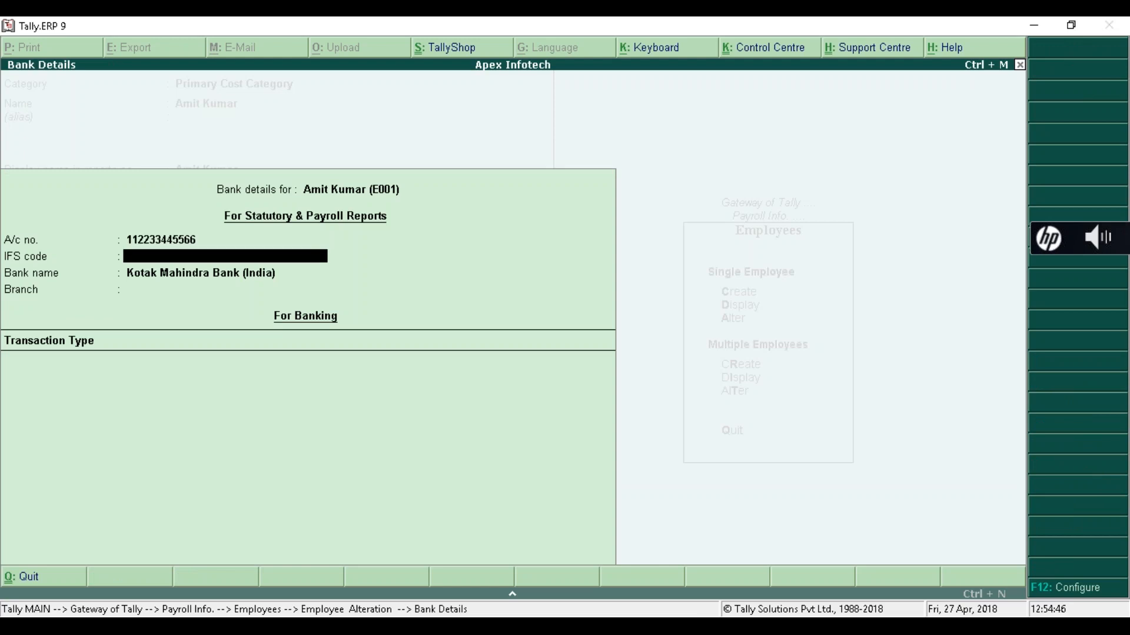
pyautogui.press('Return')
pyautogui.press('Return')
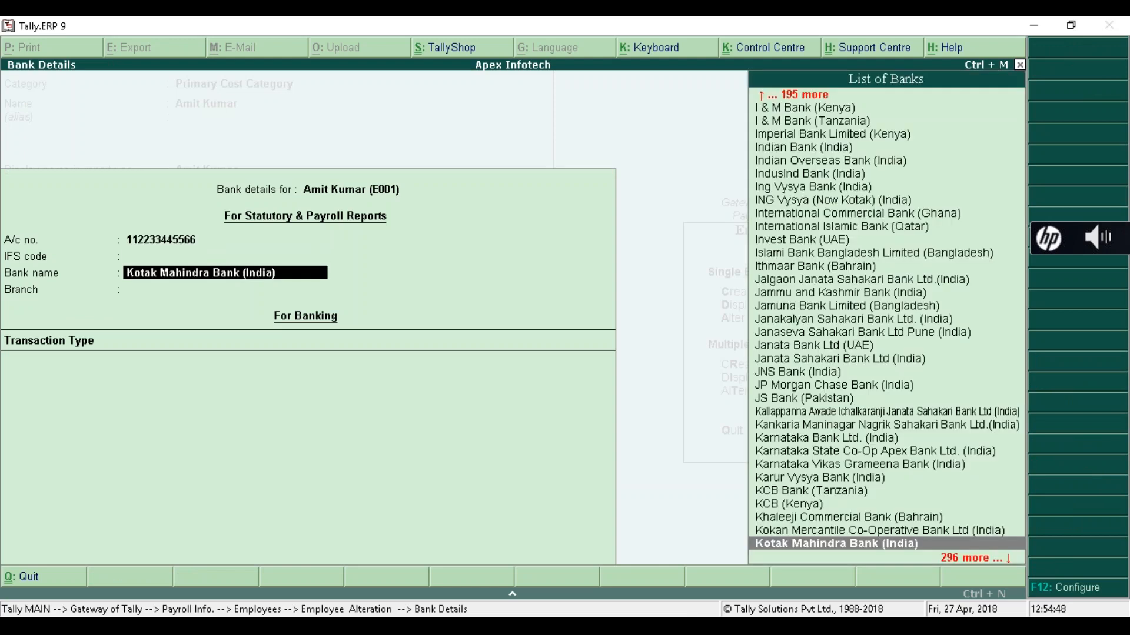
pyautogui.press('Escape')
pyautogui.press('Escape')
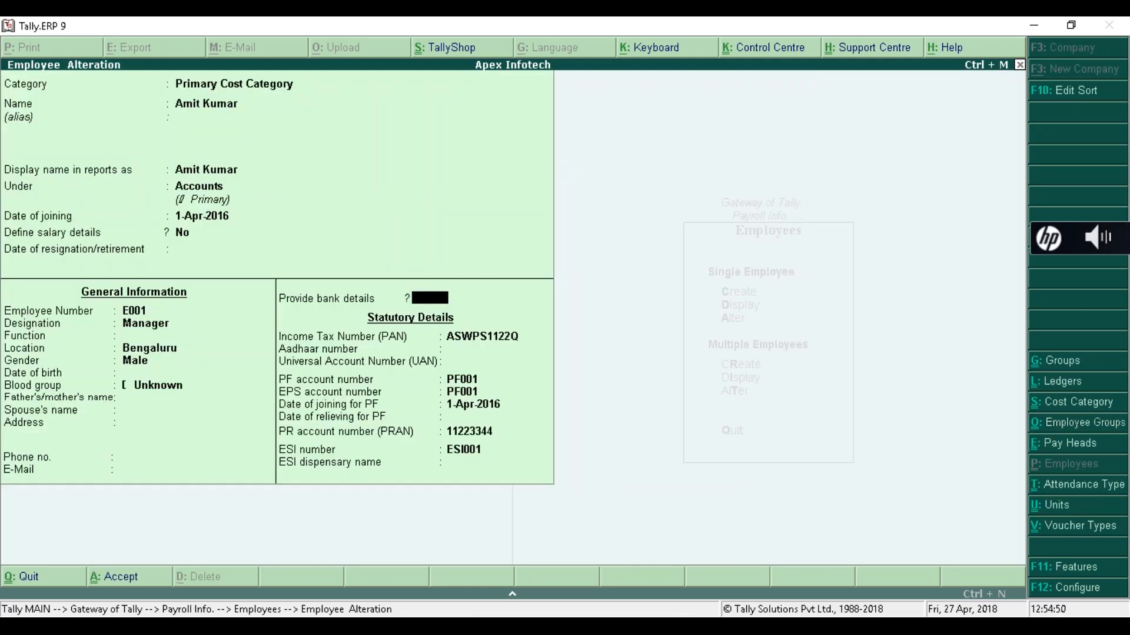
pyautogui.press('Escape')
pyautogui.press('Return')
# - Open the Salary Payable pay head in Pay Heads Alteration
pyautogui.press('Escape')
pyautogui.press('Escape')
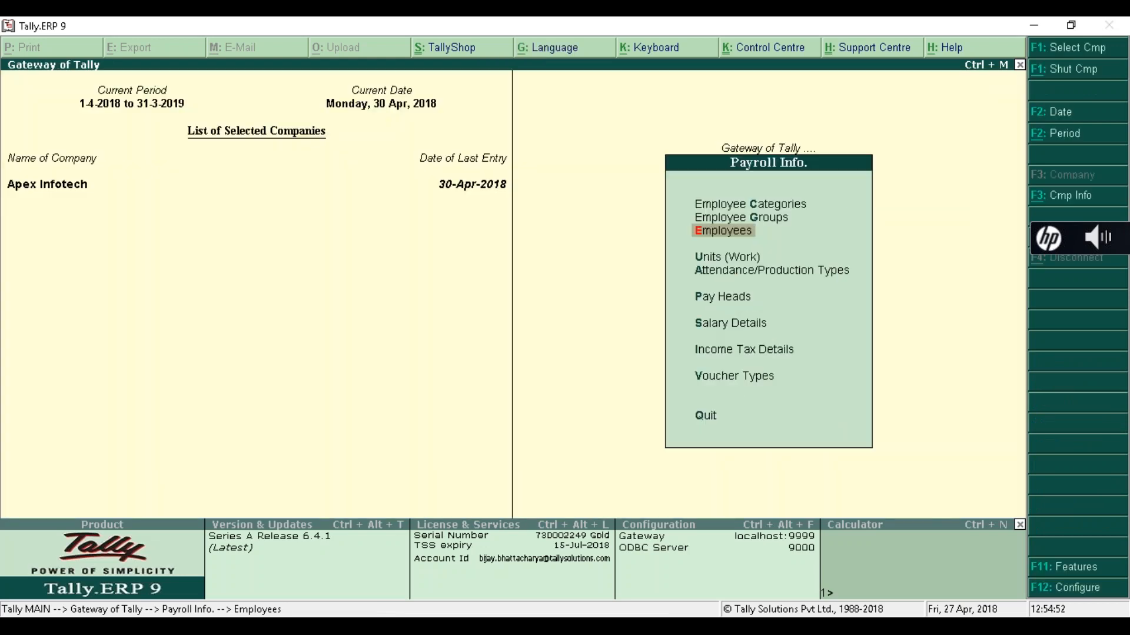
pyautogui.press('Escape')
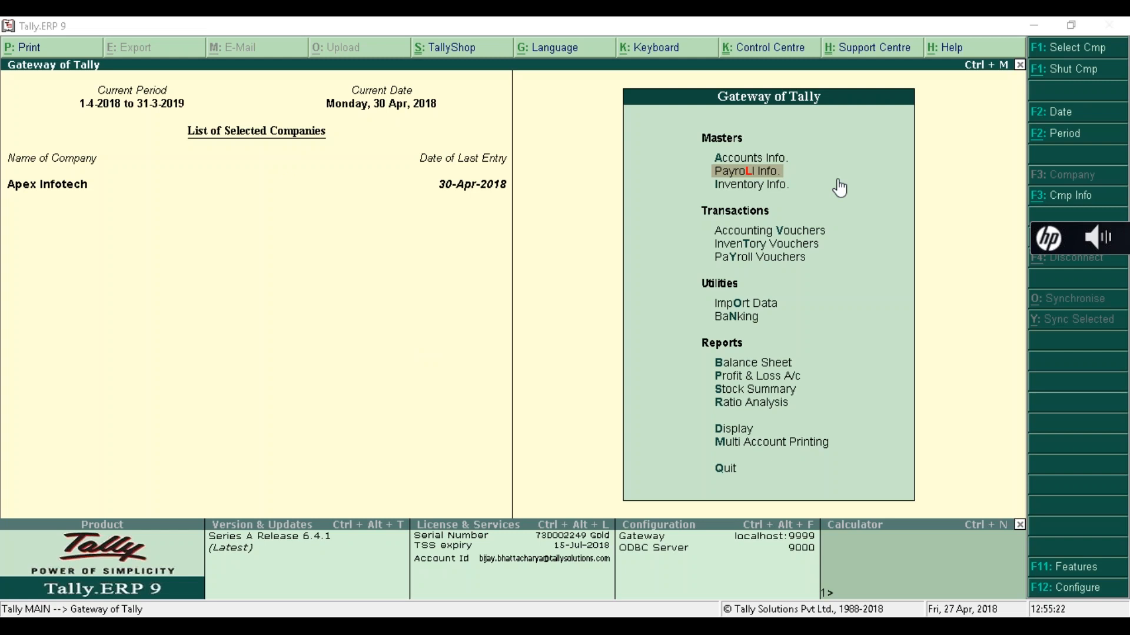
pyautogui.click(757, 173)
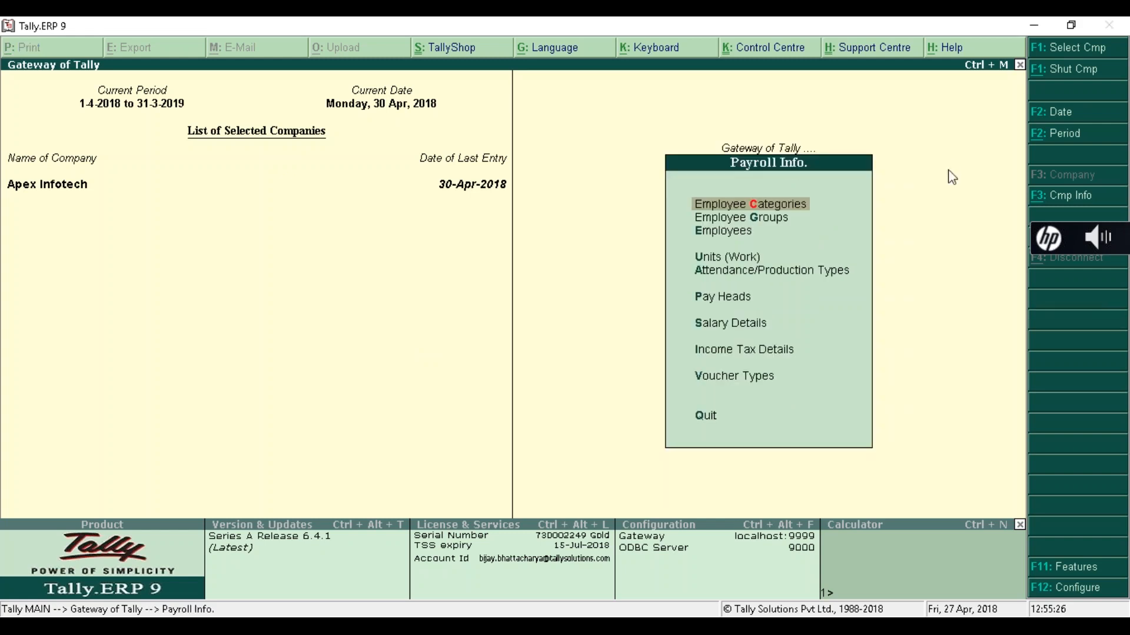
pyautogui.press('Down')
pyautogui.press('Down')
pyautogui.press('Down')
pyautogui.press('Down')
pyautogui.press('Down')
pyautogui.press('Return')
pyautogui.press('Down')
pyautogui.press('Down')
pyautogui.press('Return')
pyautogui.press('Down')
pyautogui.press('Down')
pyautogui.press('Down')
pyautogui.press('Down')
pyautogui.press('Down')
pyautogui.press('Down')
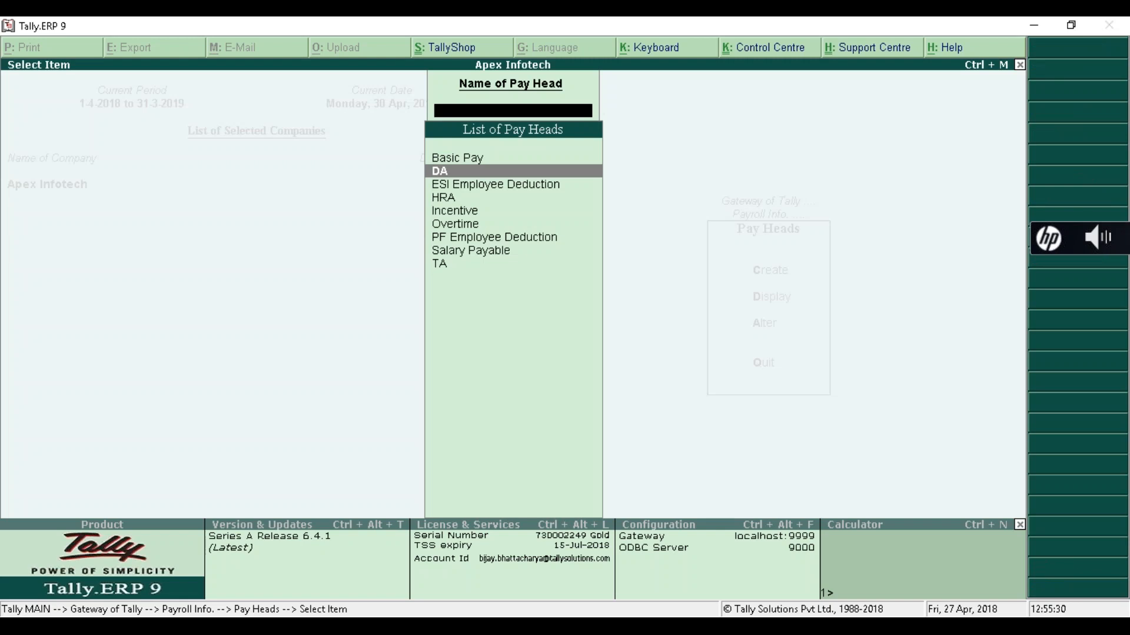
pyautogui.press('Down')
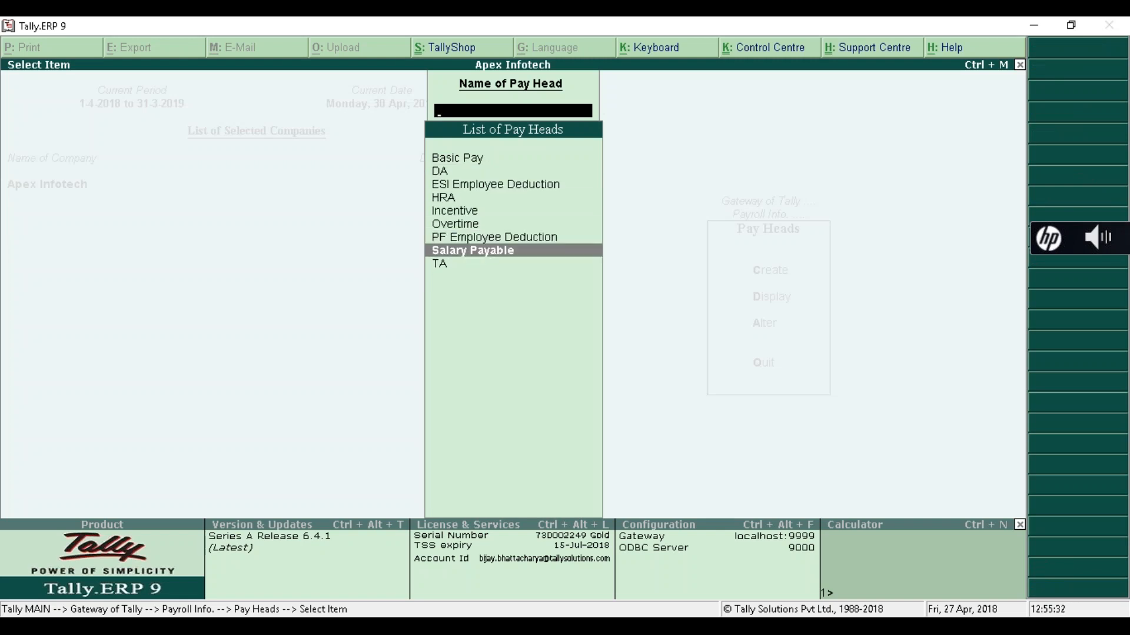
pyautogui.press('Return')
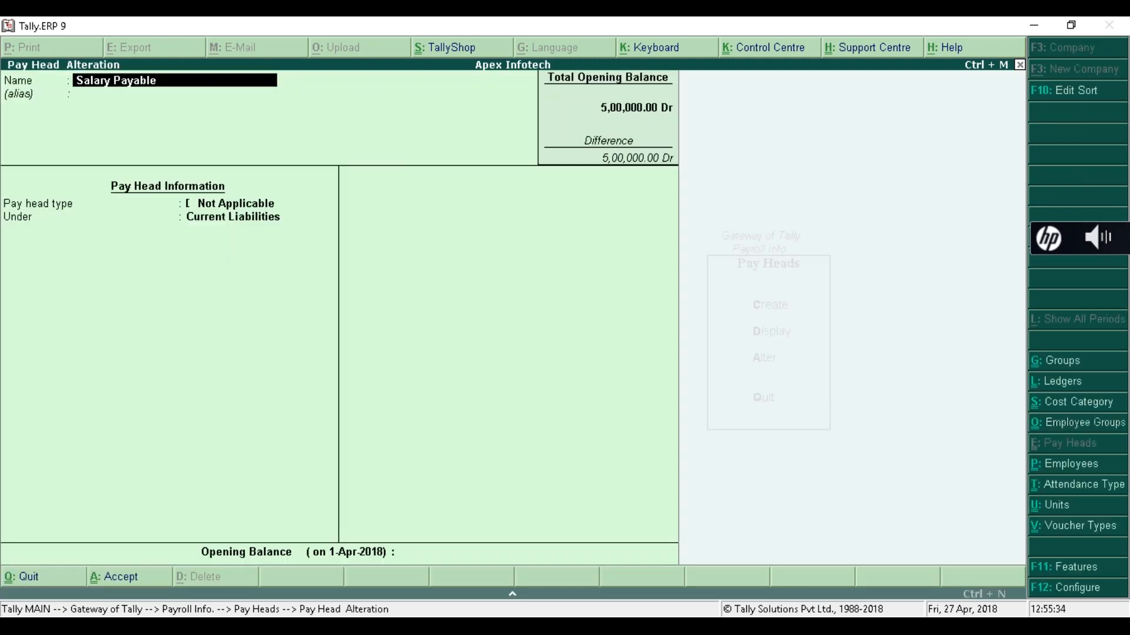
# - Check its alias and Current Liabilities group, then quit unchanged to Payroll Info
pyautogui.press('Return')
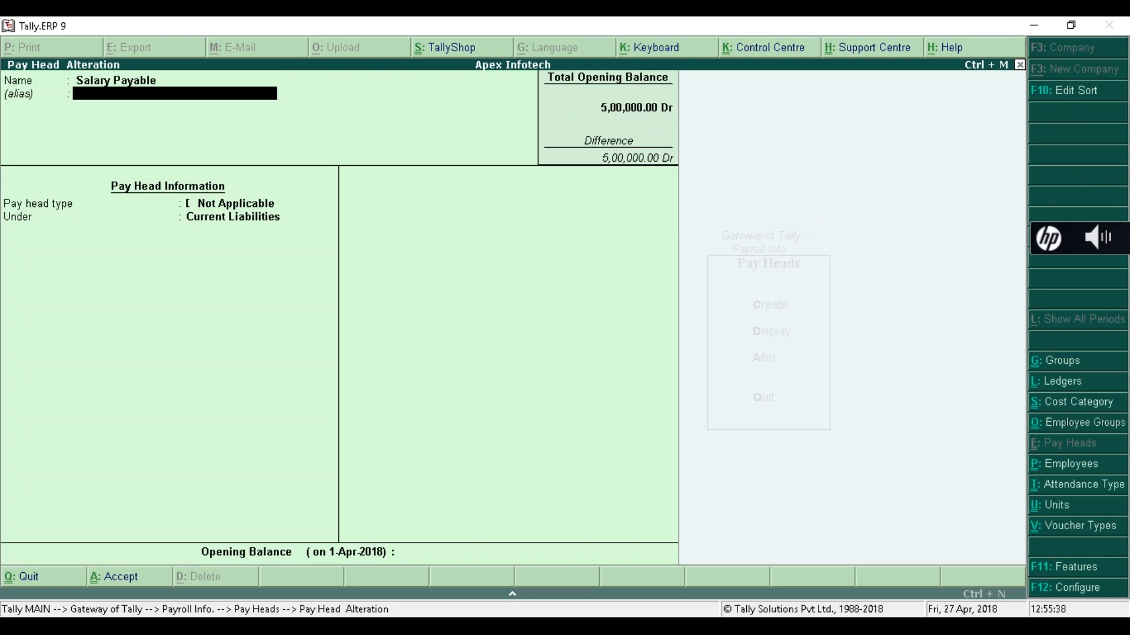
pyautogui.press('Escape')
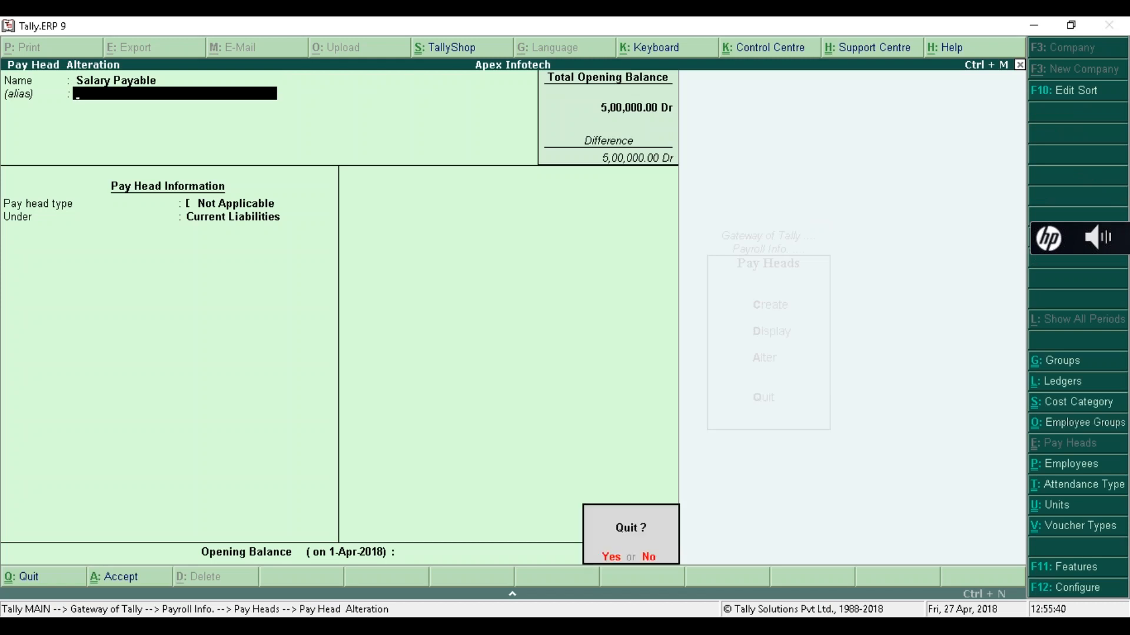
pyautogui.press('y')
pyautogui.press('Escape')
pyautogui.press('Escape')
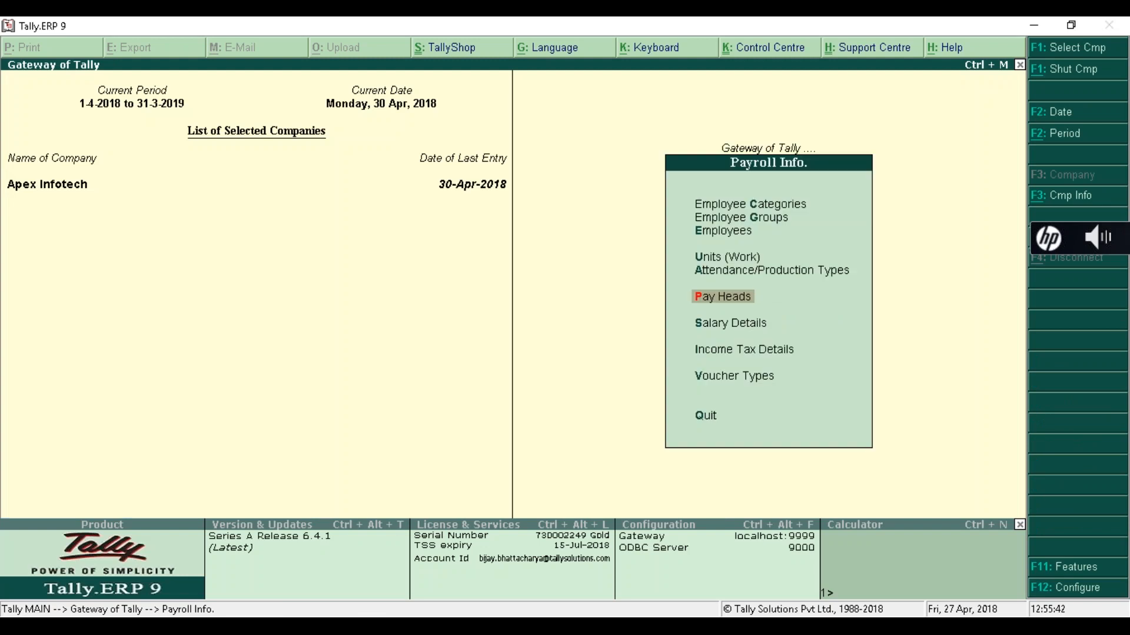
pyautogui.press('Escape')
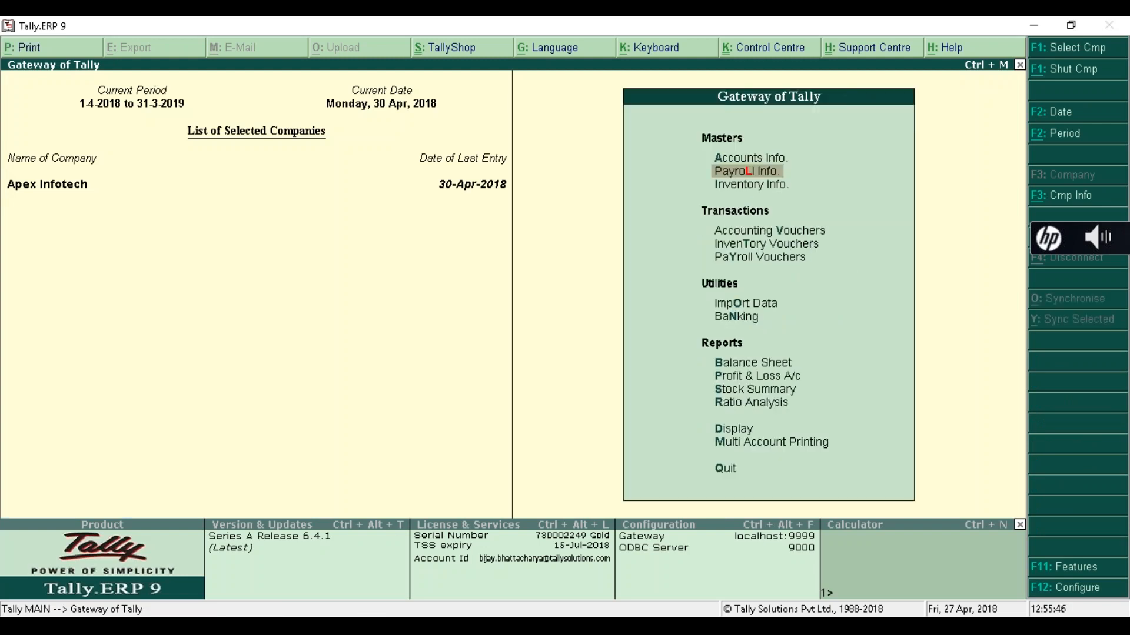
# - Reopen Salary Payable in Pay Heads Alteration from Payroll Info
pyautogui.press('Up')
pyautogui.press('Down')
pyautogui.press('Return')
pyautogui.press('Down')
pyautogui.press('Down')
pyautogui.press('Down')
pyautogui.press('Down')
pyautogui.press('Down')
pyautogui.press('Return')
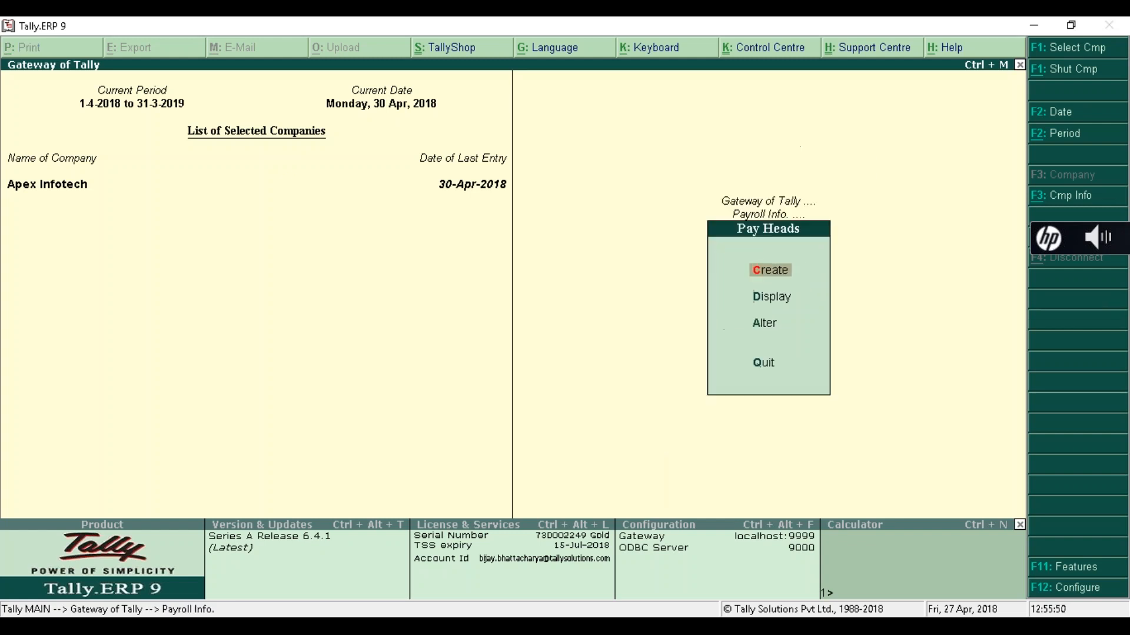
pyautogui.press('Down')
pyautogui.press('Down')
pyautogui.press('Down')
pyautogui.press('Up')
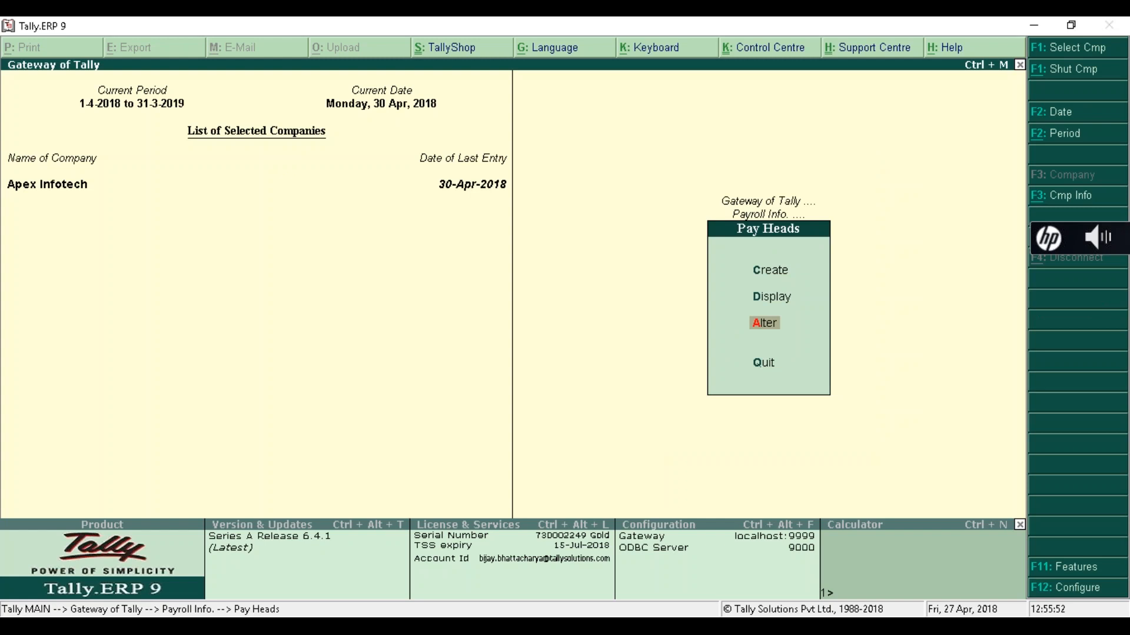
pyautogui.press('Return')
pyautogui.press('Down')
pyautogui.press('Down')
pyautogui.press('Down')
pyautogui.press('Down')
pyautogui.press('Down')
pyautogui.press('Down')
pyautogui.press('Down')
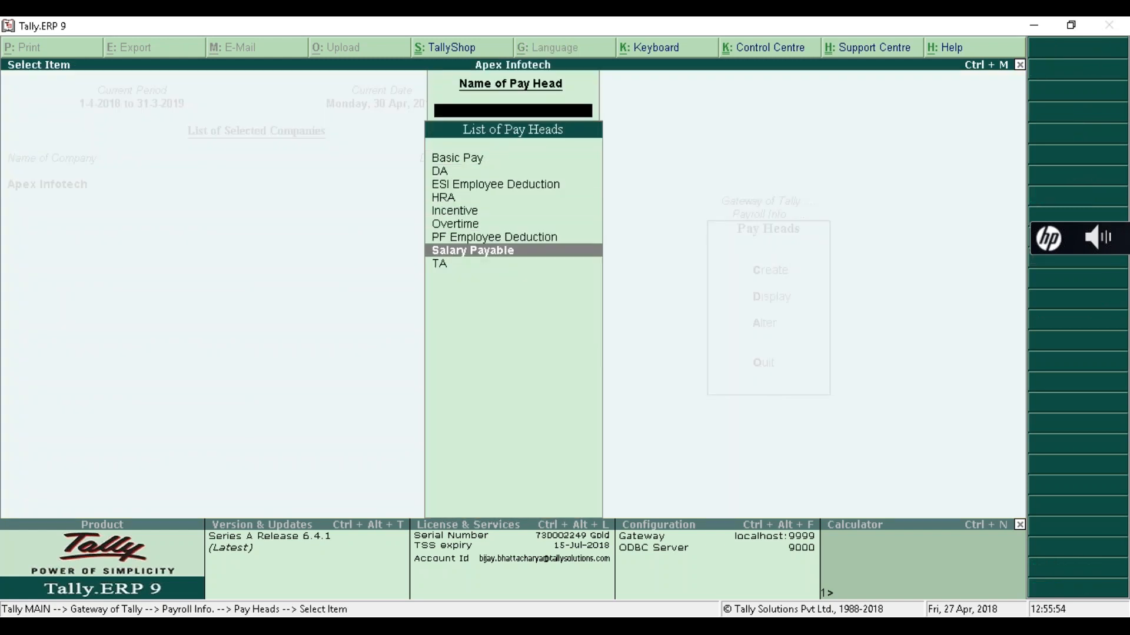
pyautogui.press('Return')
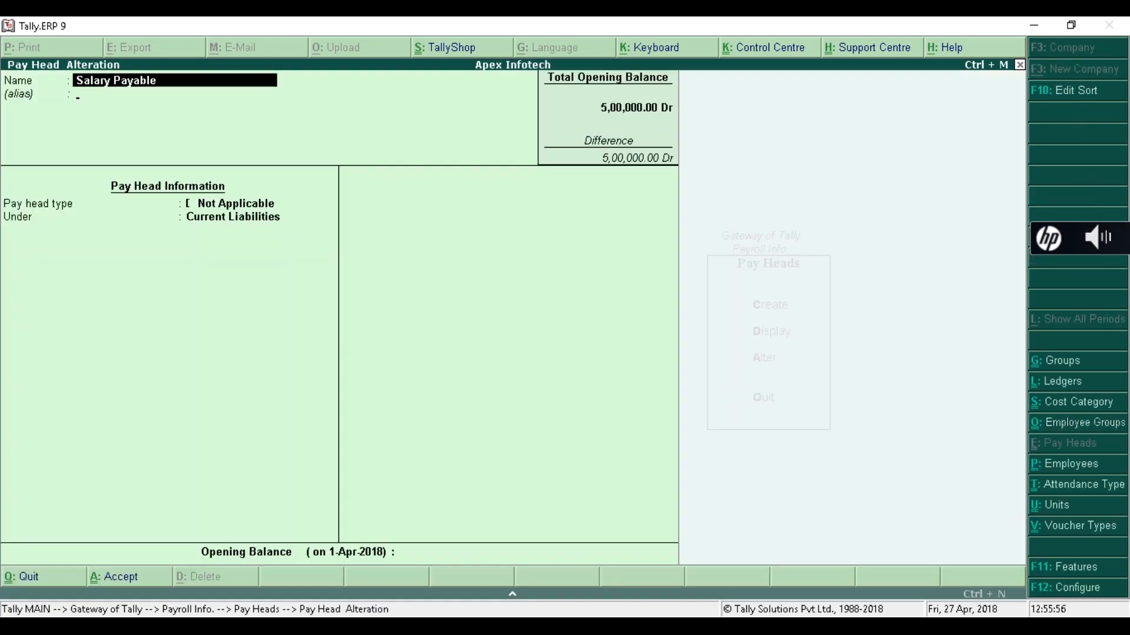
# - Confirm pay head type Not Applicable, grouped under Current Liabilities
pyautogui.press('Return')
pyautogui.press('Return')
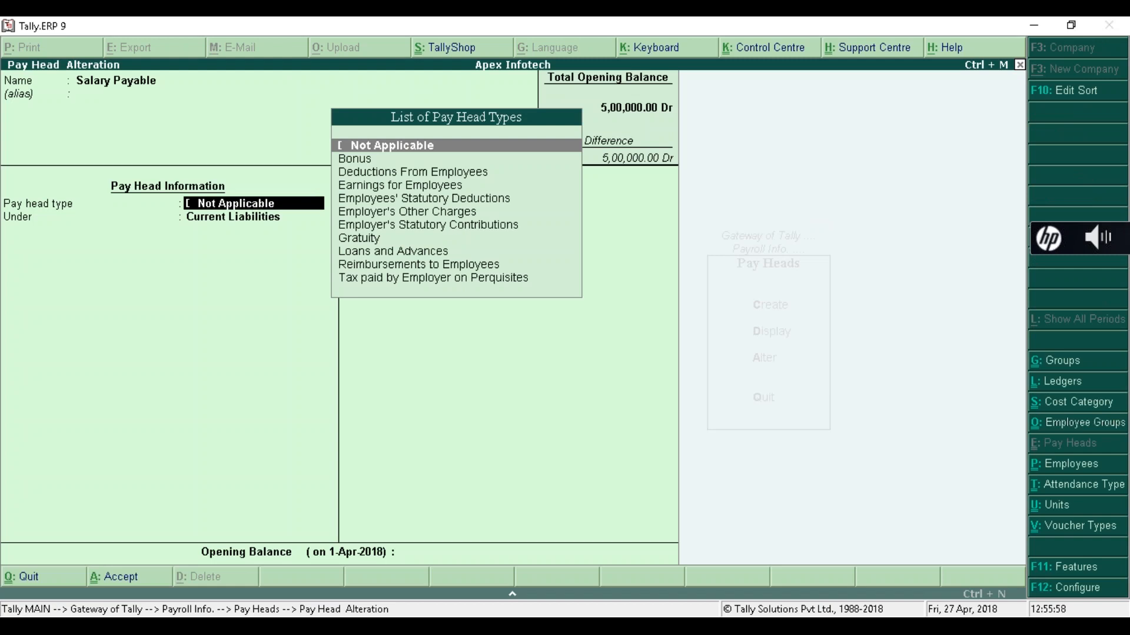
pyautogui.press('Return')
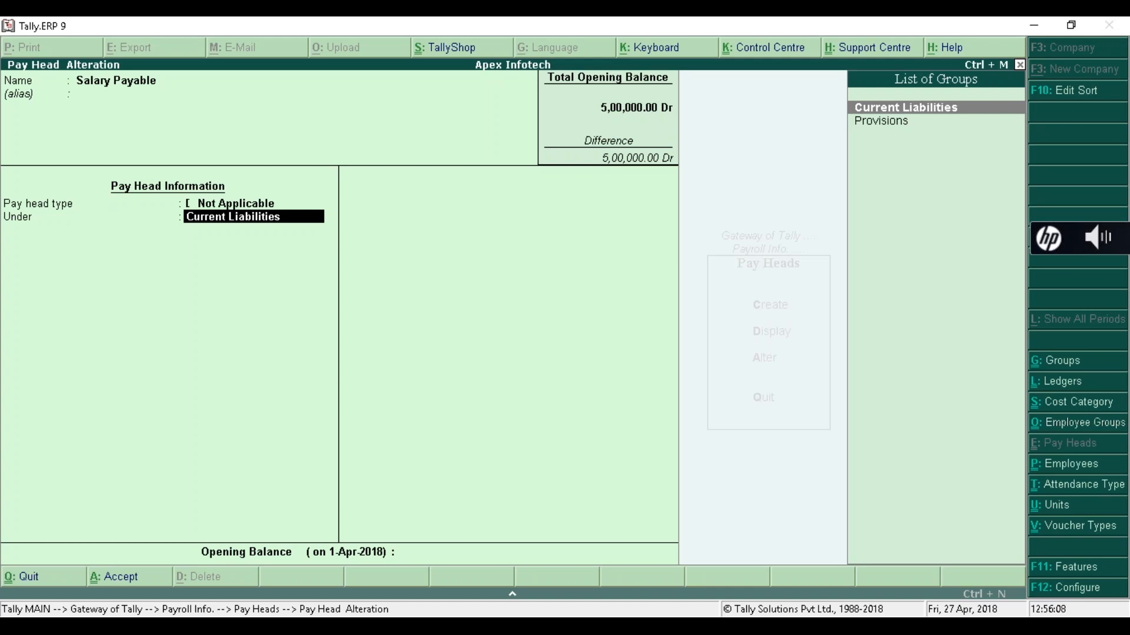
pyautogui.click(1120, 293)
# - Quit the pay head alteration without saving and return to Payroll Info
pyautogui.press('BackSpace')
pyautogui.press('Escape')
pyautogui.press('y')
pyautogui.press('Escape')
pyautogui.press('Escape')
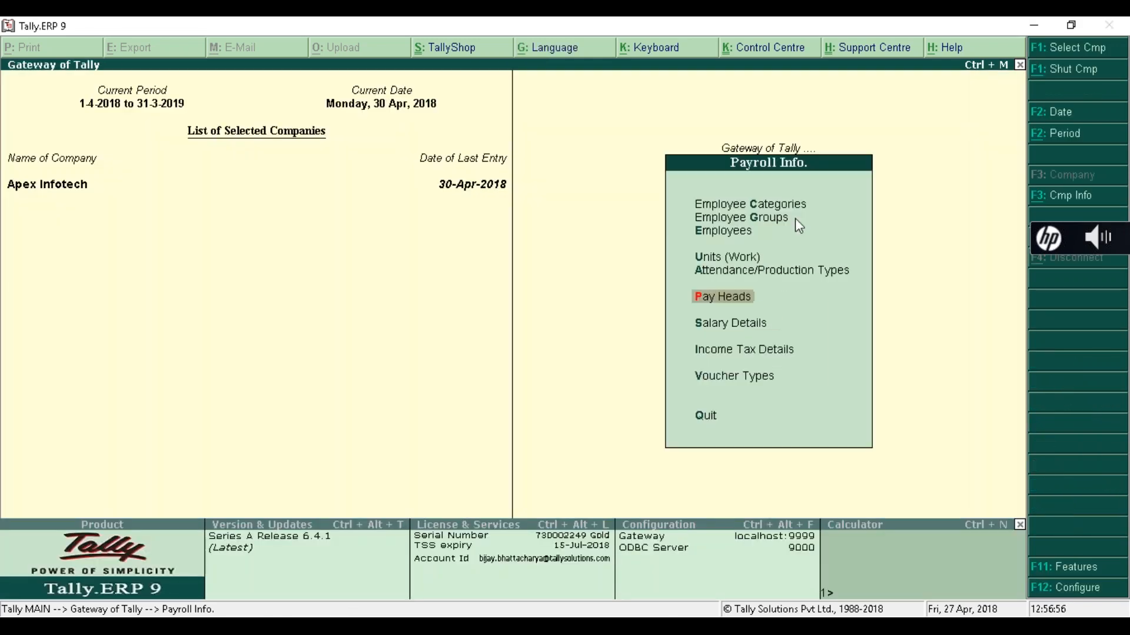
# - Open the first employee's record for alteration
pyautogui.press('Up')
pyautogui.press('Up')
pyautogui.press('Up')
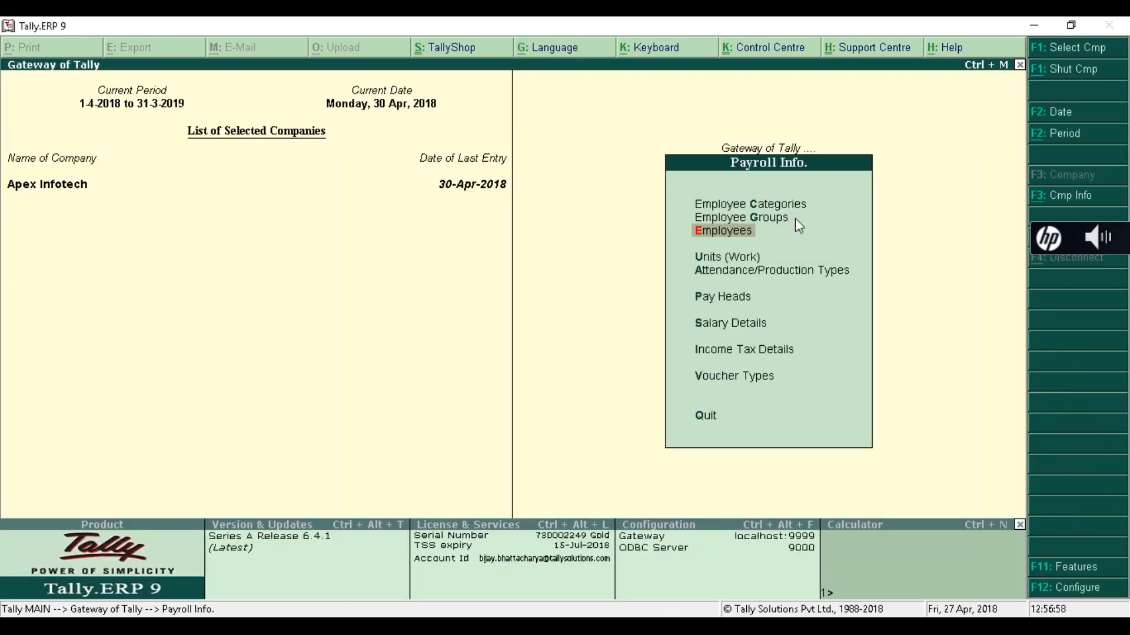
pyautogui.press('Return')
pyautogui.press('Down')
pyautogui.press('Down')
pyautogui.press('Return')
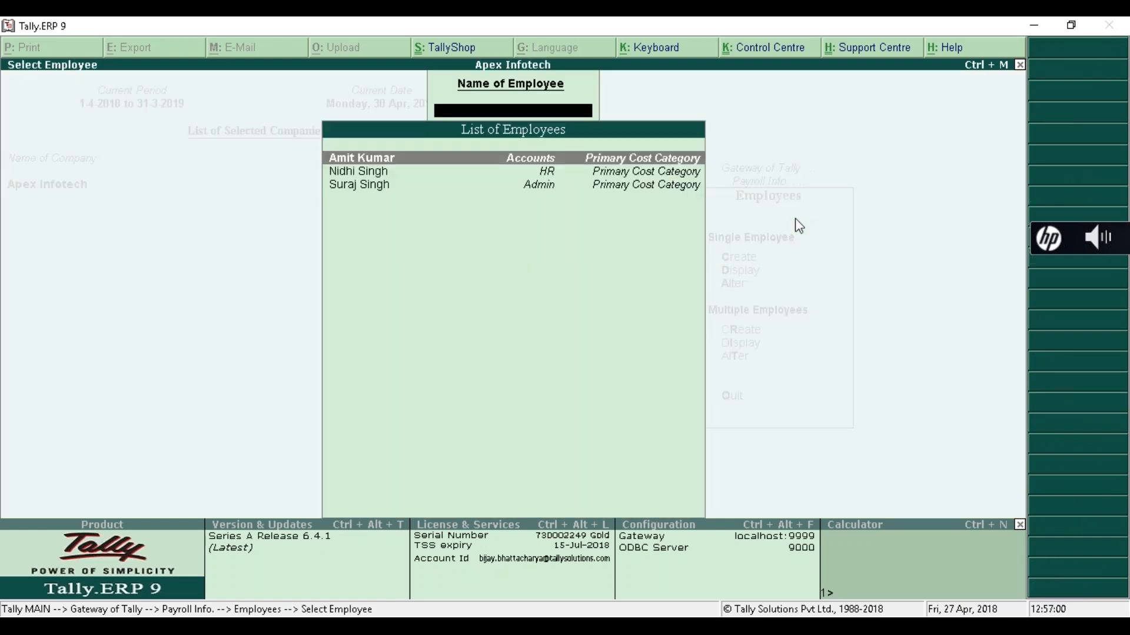
pyautogui.press('Return')
pyautogui.press('Return')
pyautogui.press('Return')
pyautogui.press('Return')
pyautogui.press('Return')
pyautogui.press('Return')
pyautogui.press('Return')
pyautogui.press('Return')
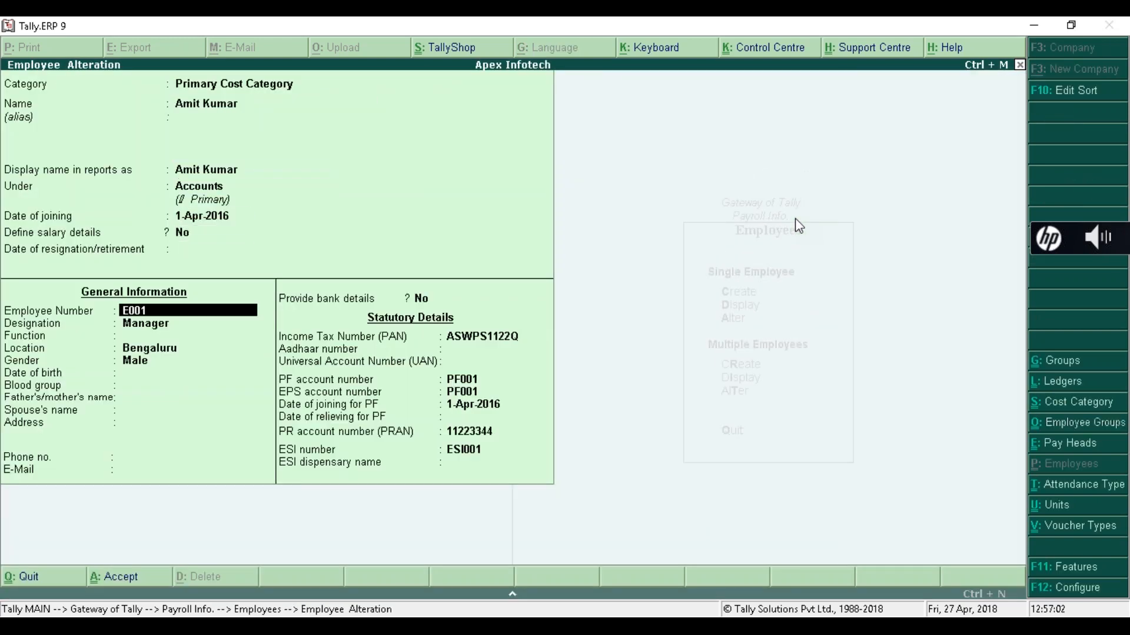
# - Set Provide bank details to Yes and move to the Bank name field
pyautogui.press('Return')
pyautogui.press('Return')
pyautogui.press('Return')
pyautogui.press('Return')
pyautogui.press('Return')
pyautogui.press('Return')
pyautogui.press('Return')
pyautogui.press('Return')
pyautogui.press('Return')
pyautogui.press('Return')
pyautogui.press('Return')
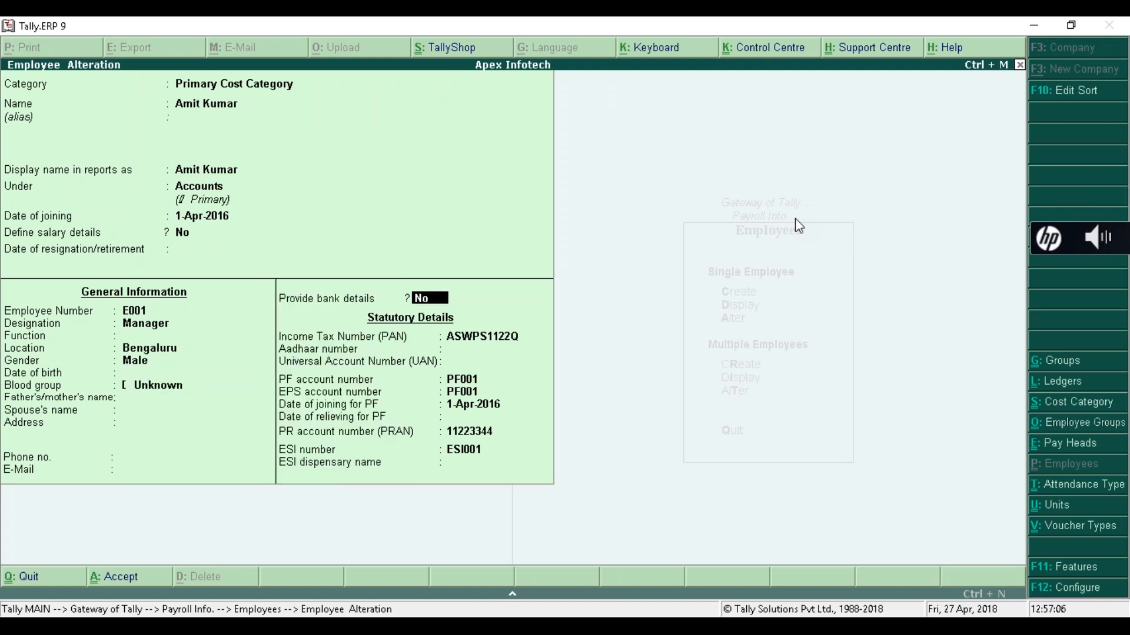
pyautogui.press('y')
pyautogui.press('Return')
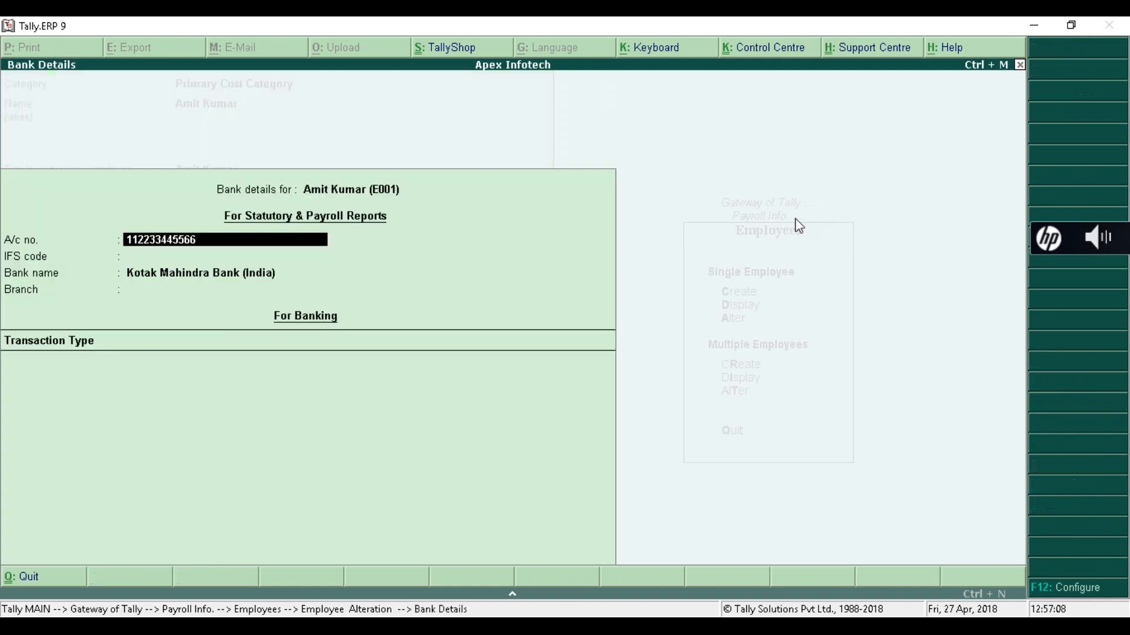
pyautogui.press('Return')
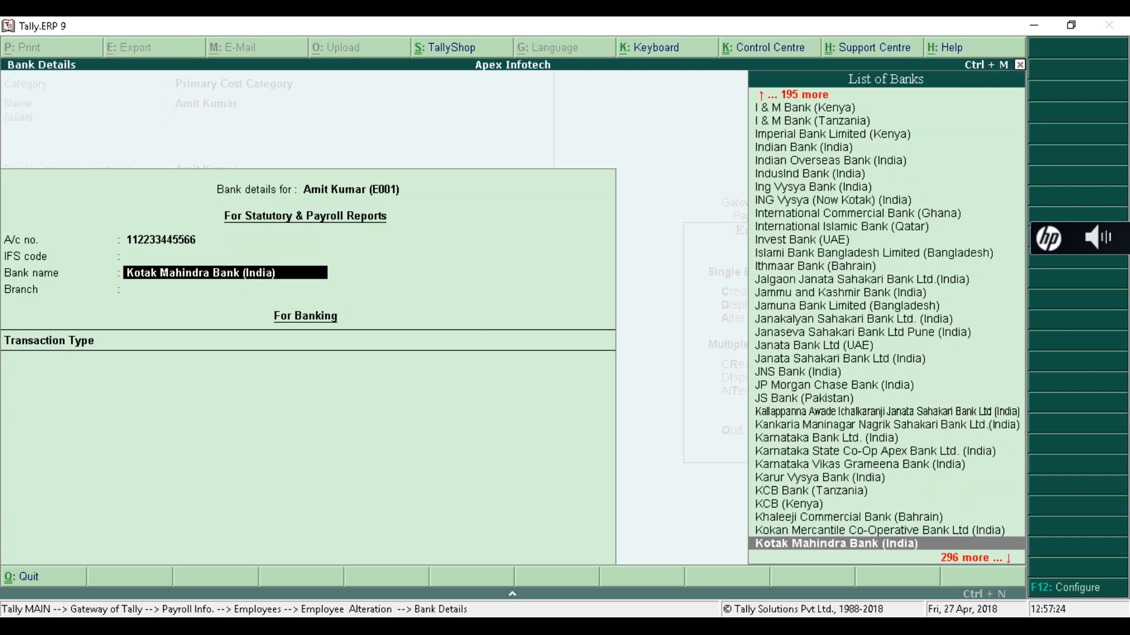
pyautogui.click(1114, 296)
# - Run the Pay roll- 1 deck full screen and advance to the contact e-mail slide
pyautogui.hotkey('alt', 'Tab')
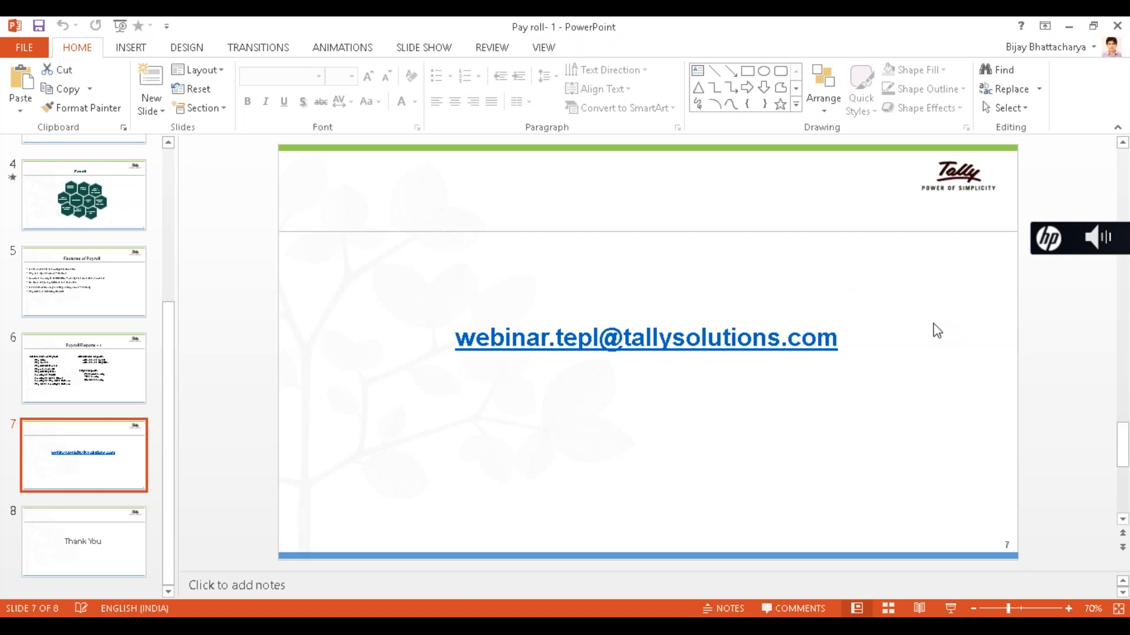
pyautogui.press('F5')
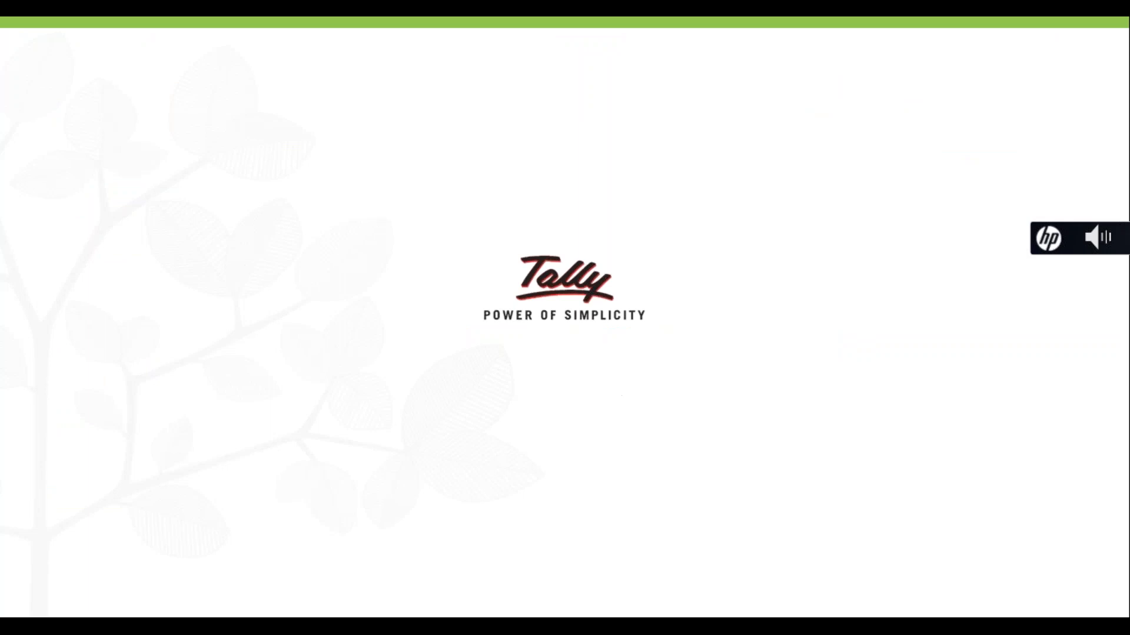
pyautogui.press('Right')
pyautogui.press('Right')
pyautogui.press('Right')
pyautogui.press('Right')
pyautogui.press('Right')
pyautogui.press('Right')
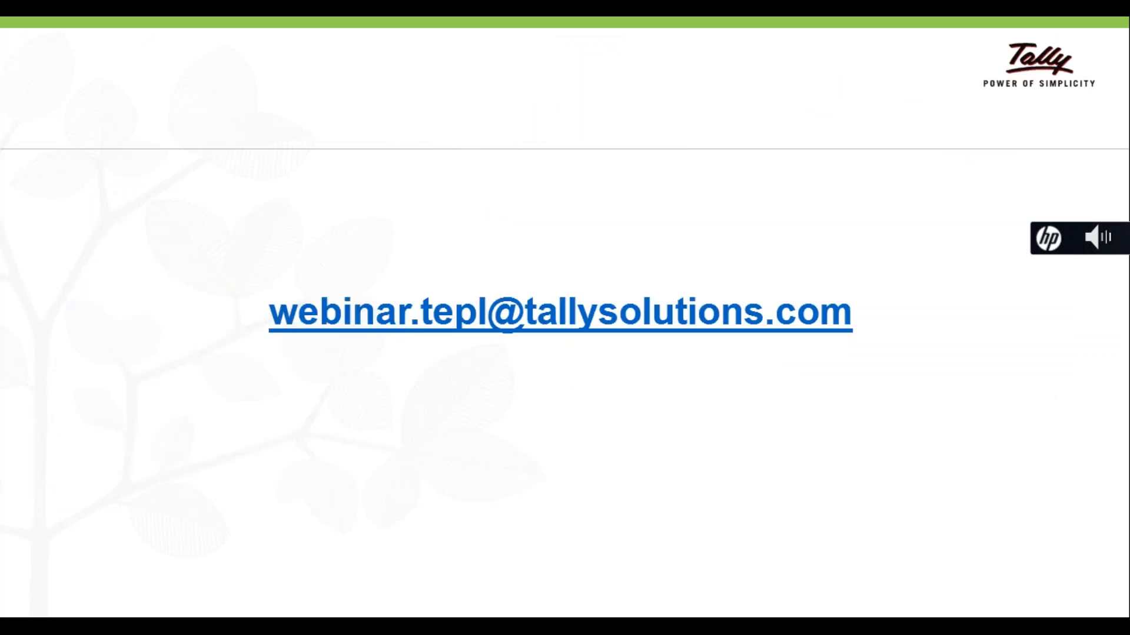